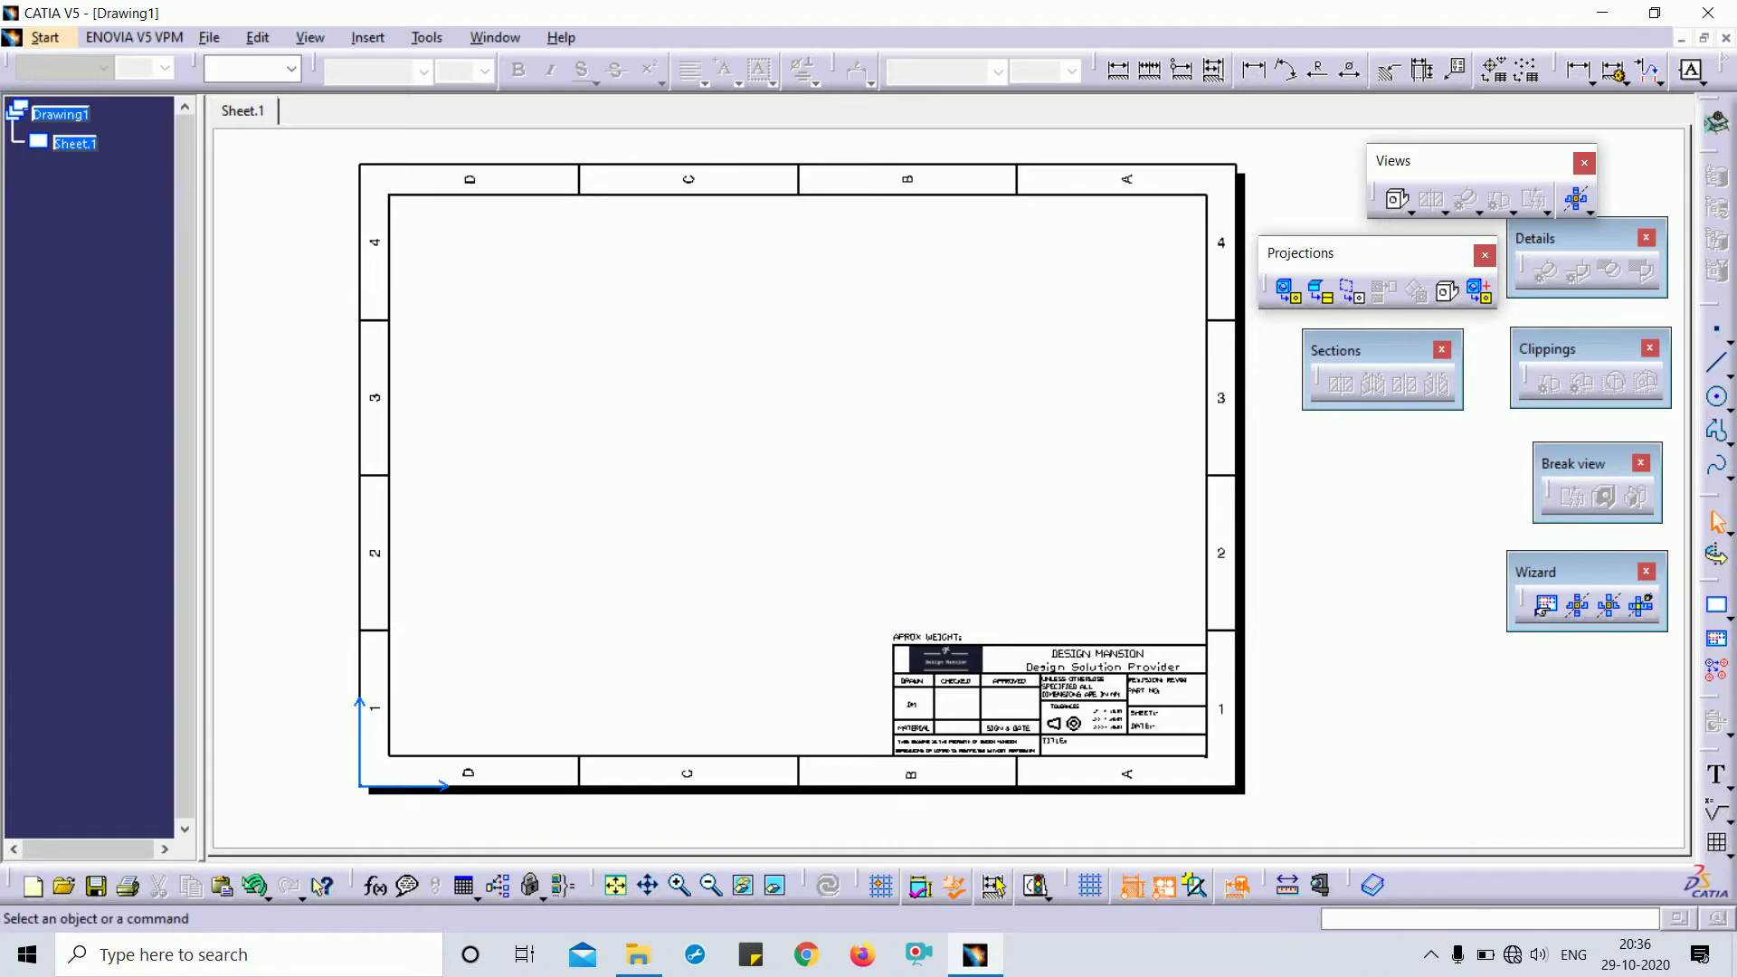
Reposition the Details toolbar directly above the Clippings toolbar so it sits clear of the Views toolbar
left_click(1355, 503)
mouse_move(1094, 464)
middle_mouse_down()
mouse_move(1035, 458)
mouse_move(1062, 497)
middle_mouse_up()
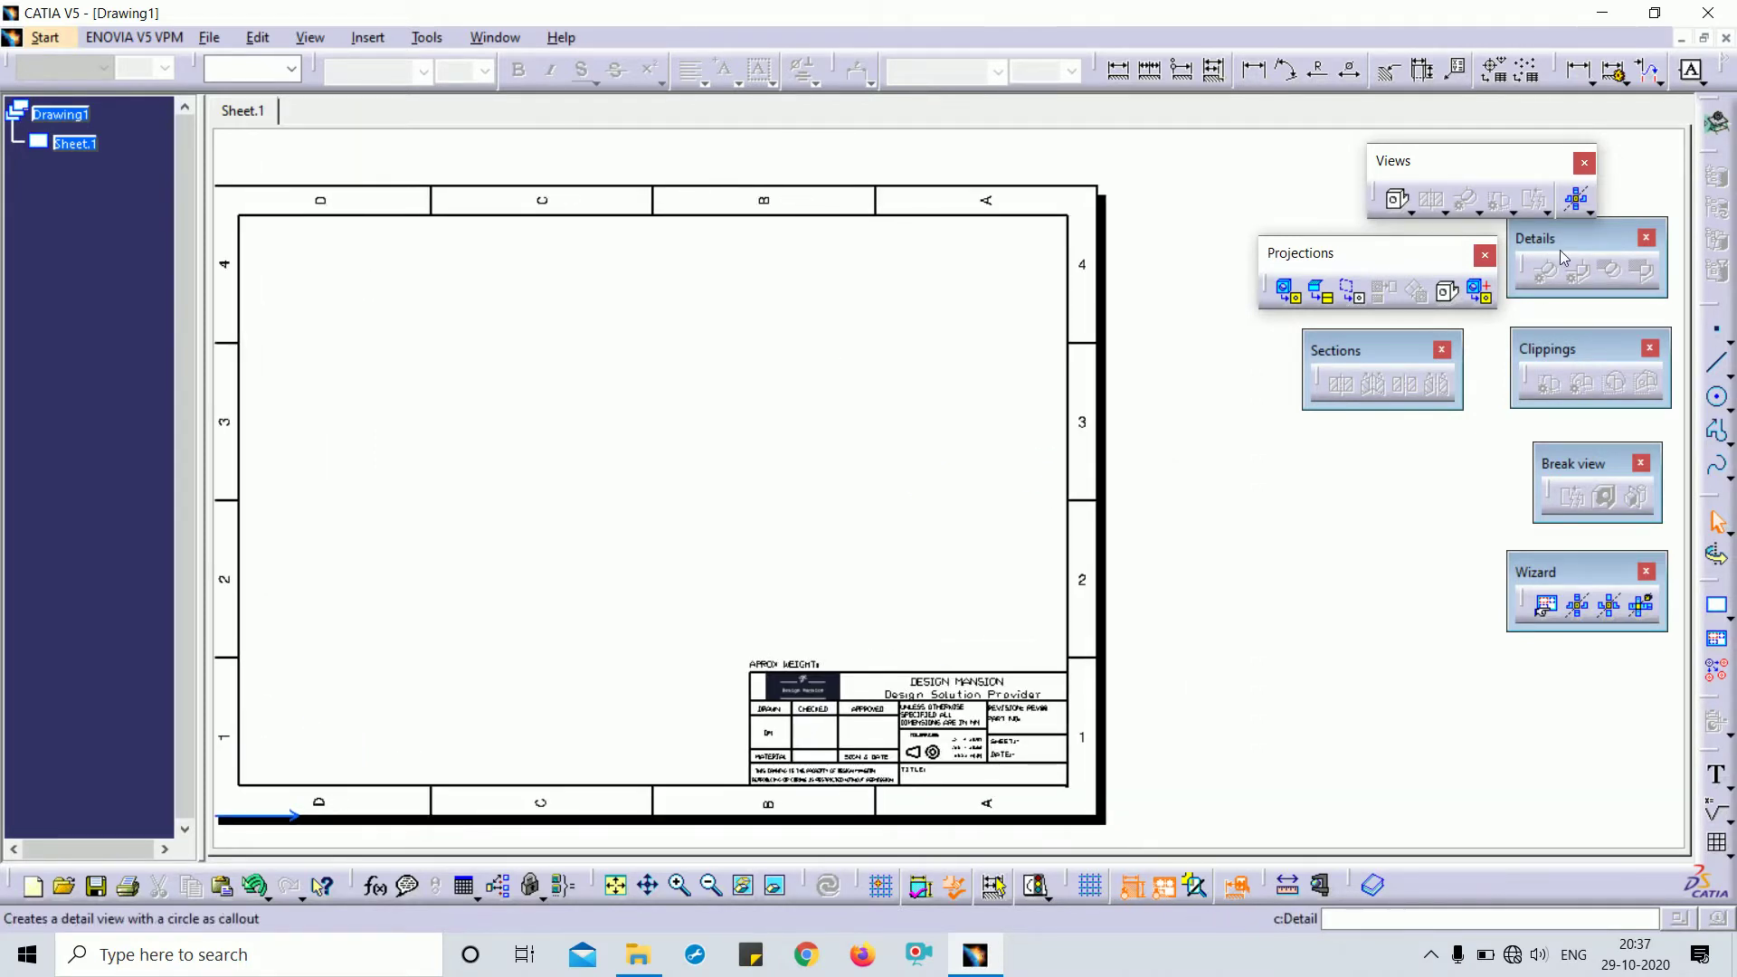
mouse_move(1538, 238)
left_mouse_down()
mouse_move(1238, 199)
mouse_move(1541, 261)
left_mouse_up()
left_click(1548, 293)
key("Escape")
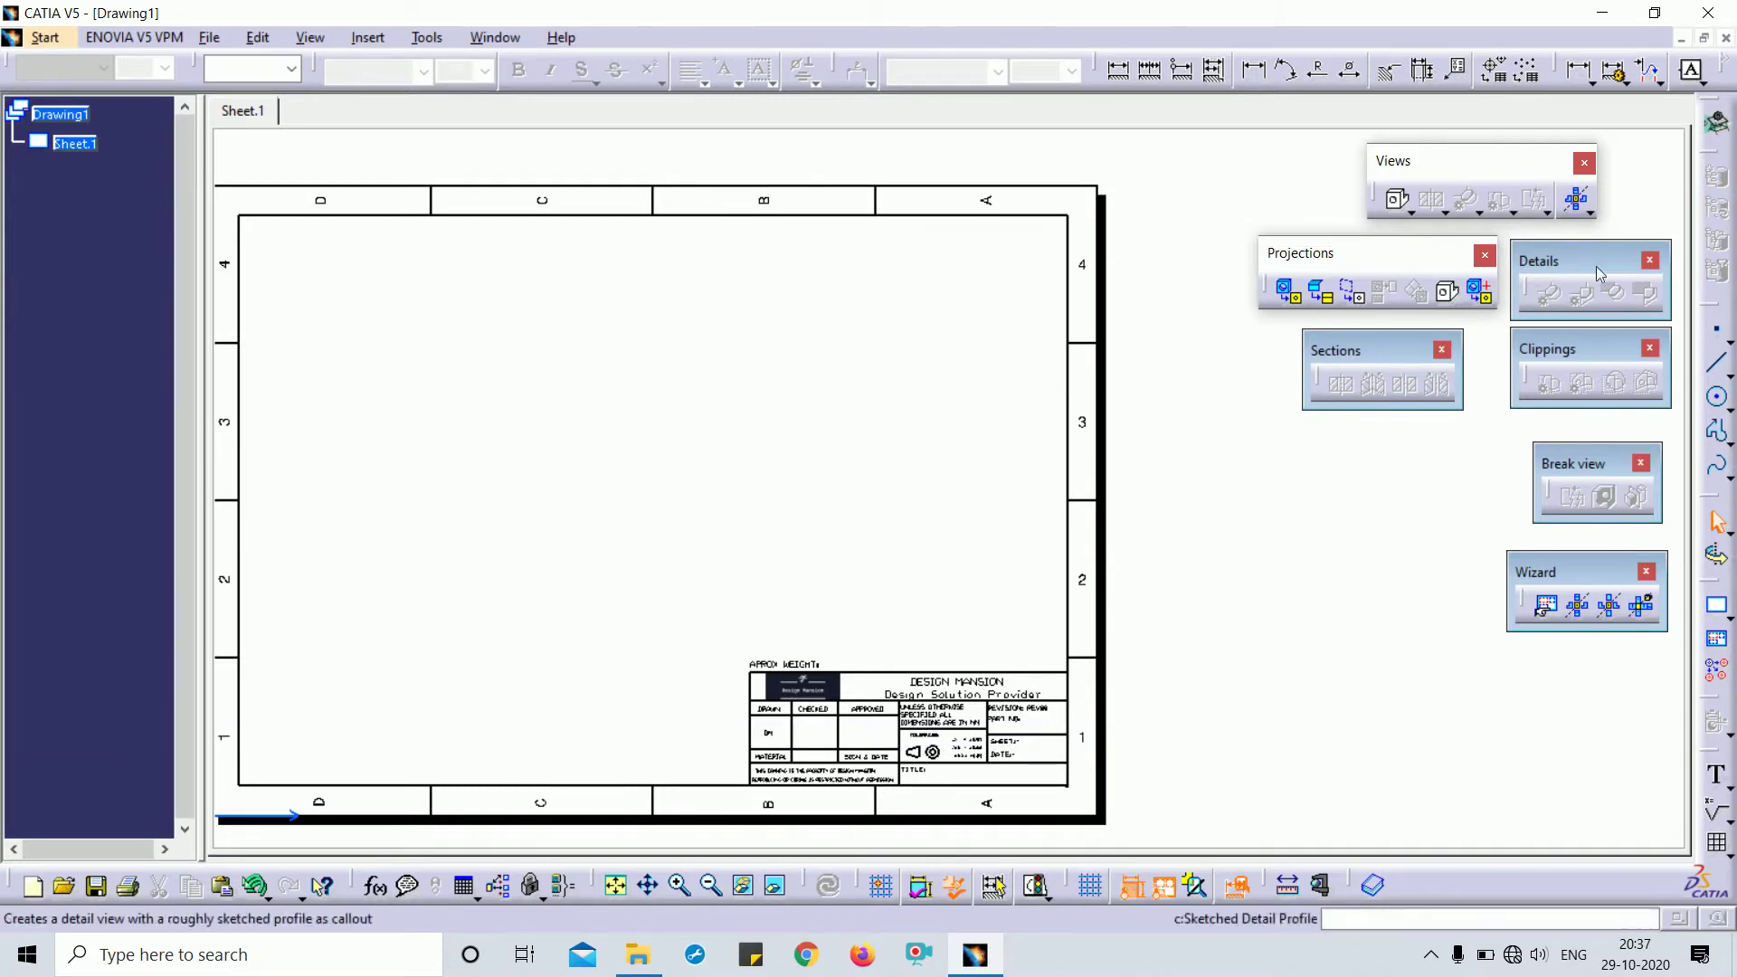
Create a front view of the conical part, looking straight down its axis onto the circular flange
middle_click_drag(980, 496, 1038, 481)
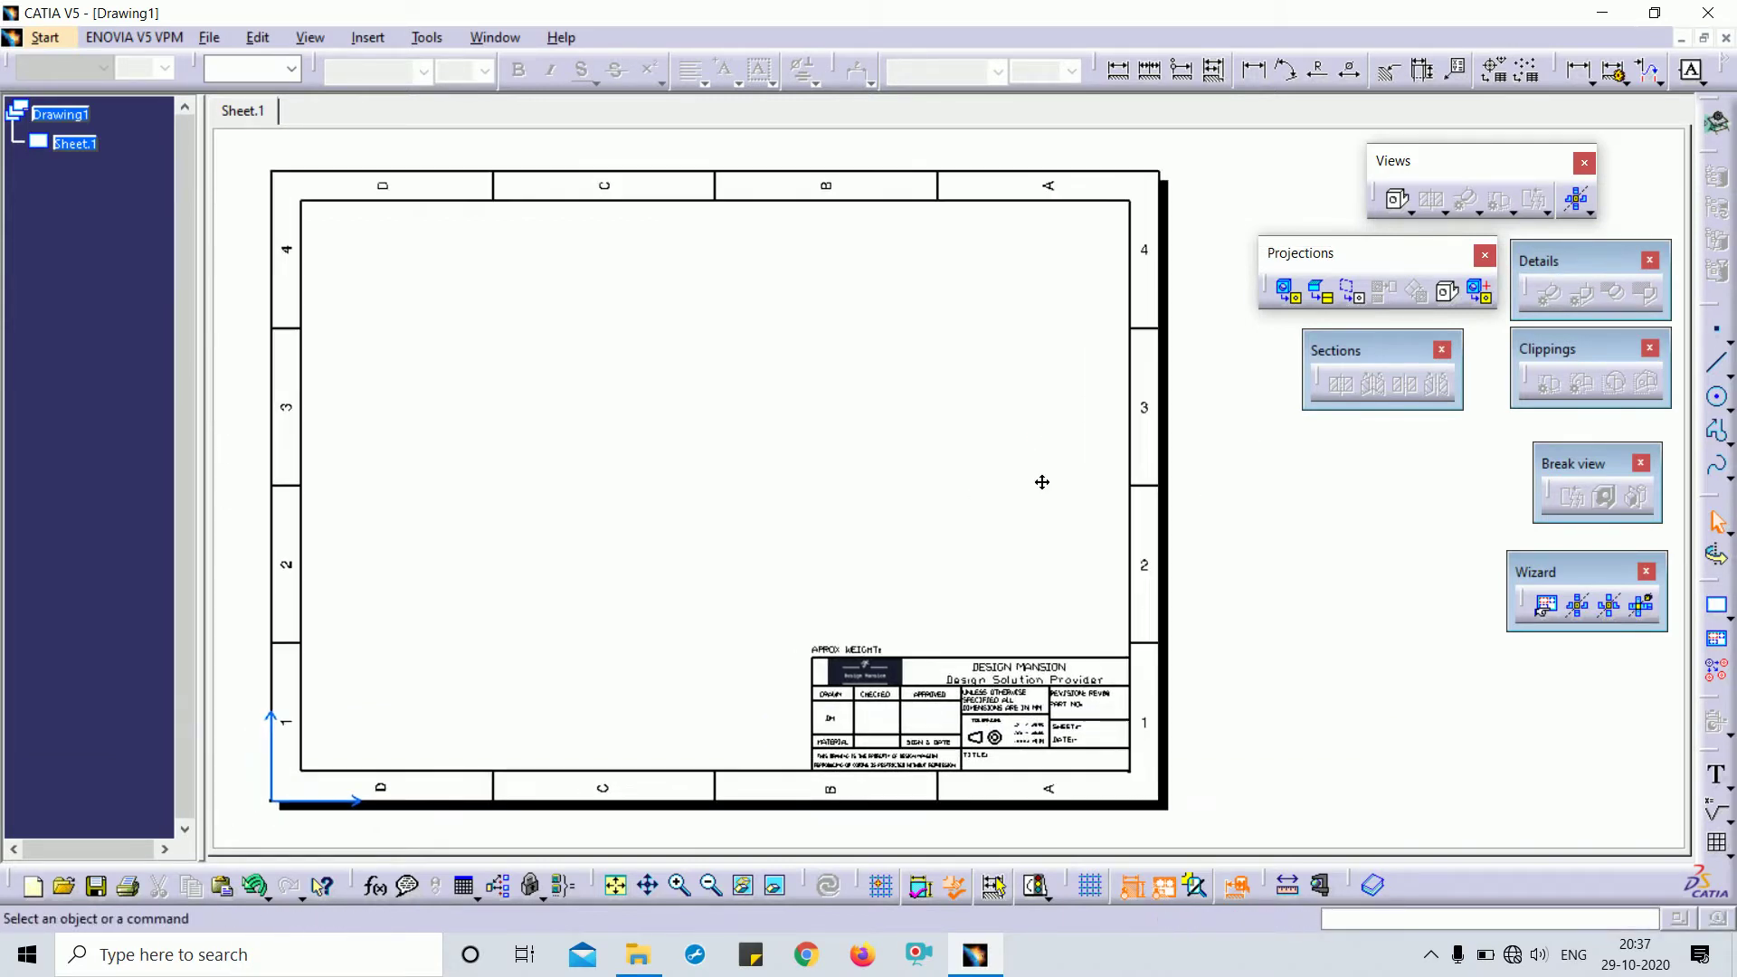
left_click(1286, 292)
key("ctrl+Tab")
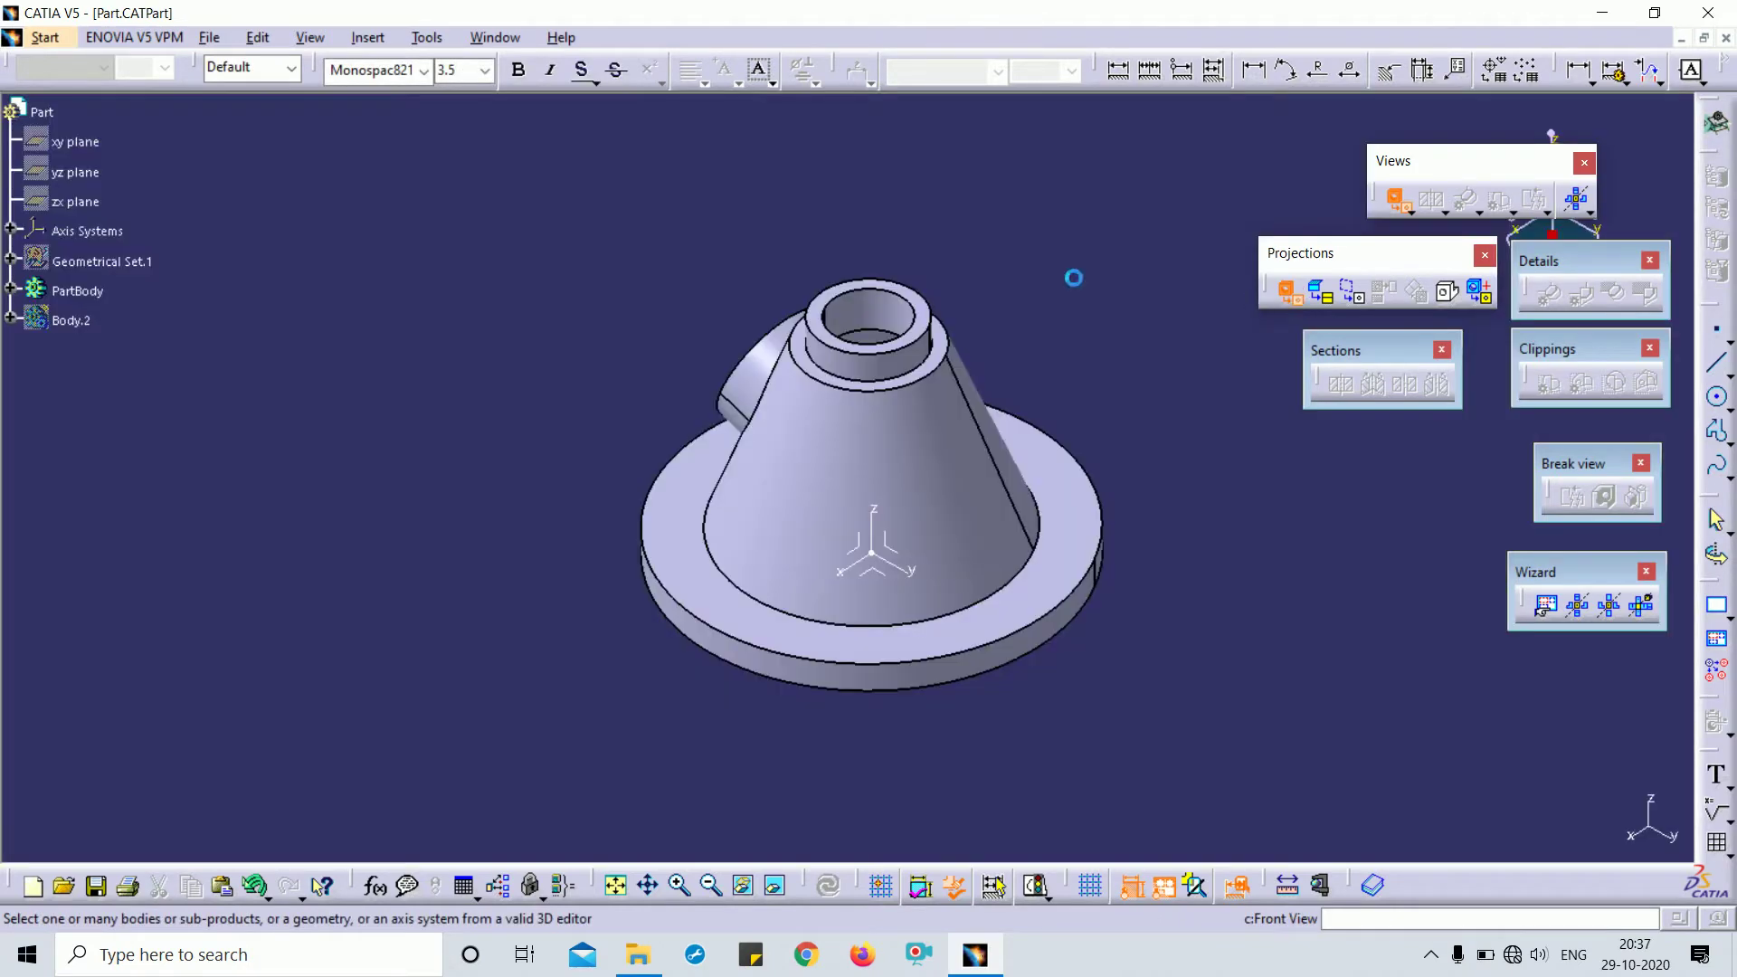
left_click(889, 579)
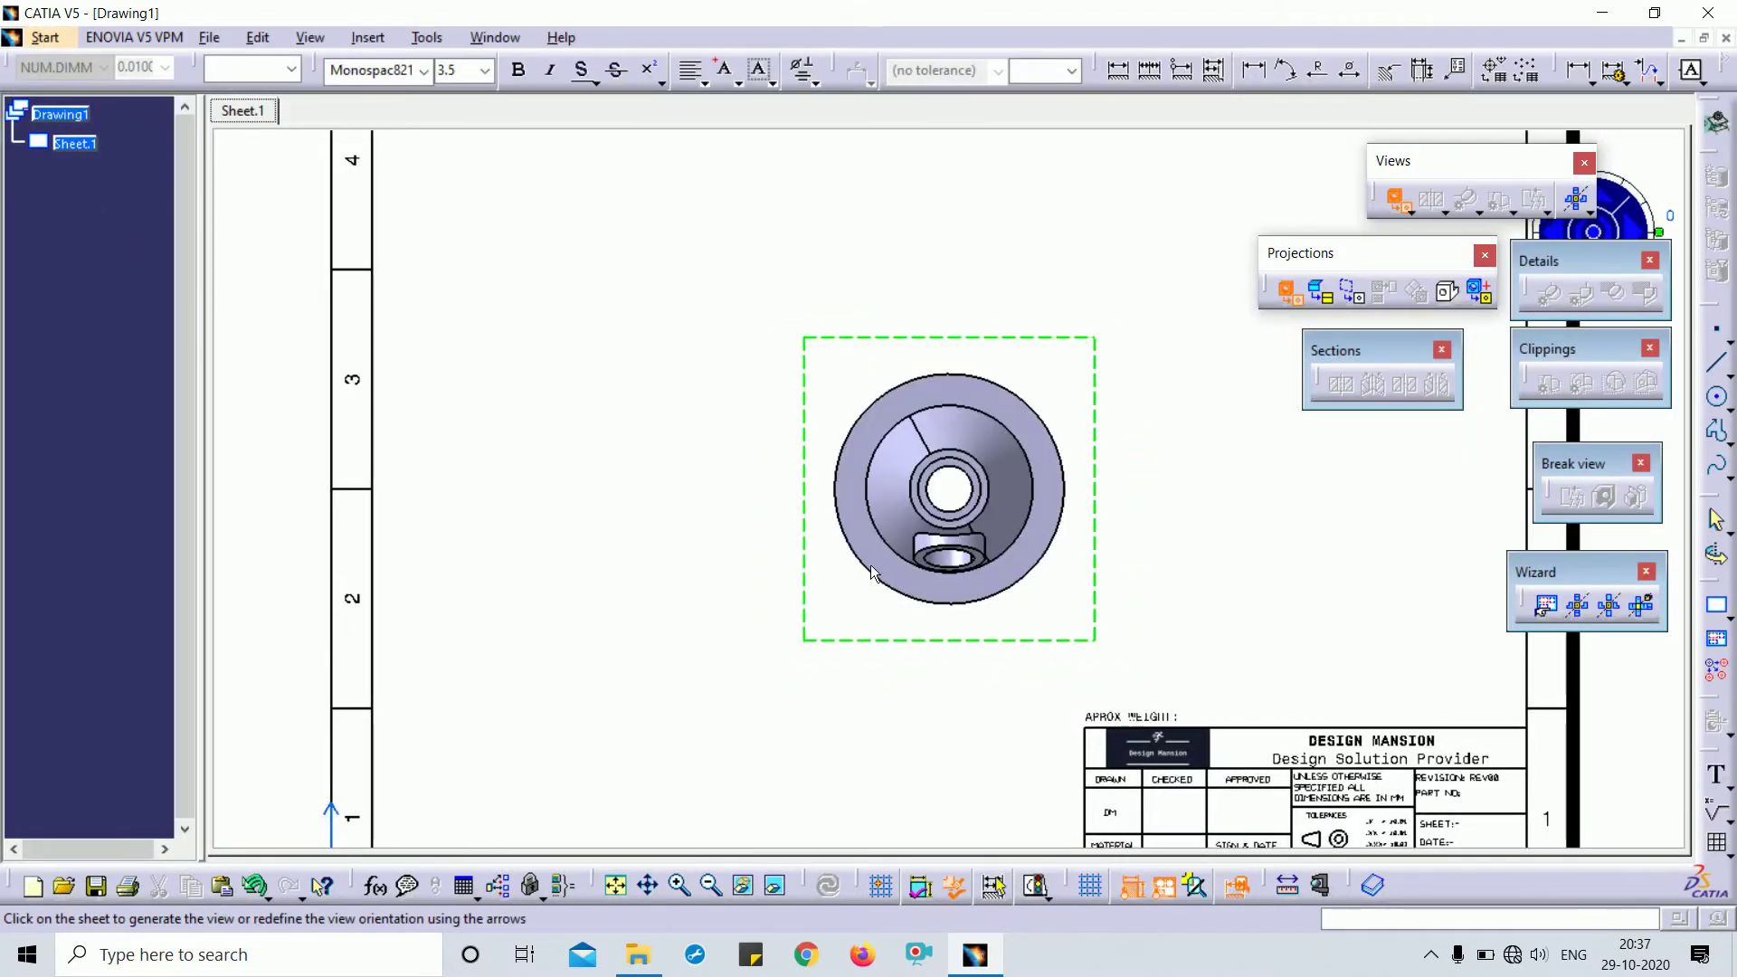
left_click(1186, 450)
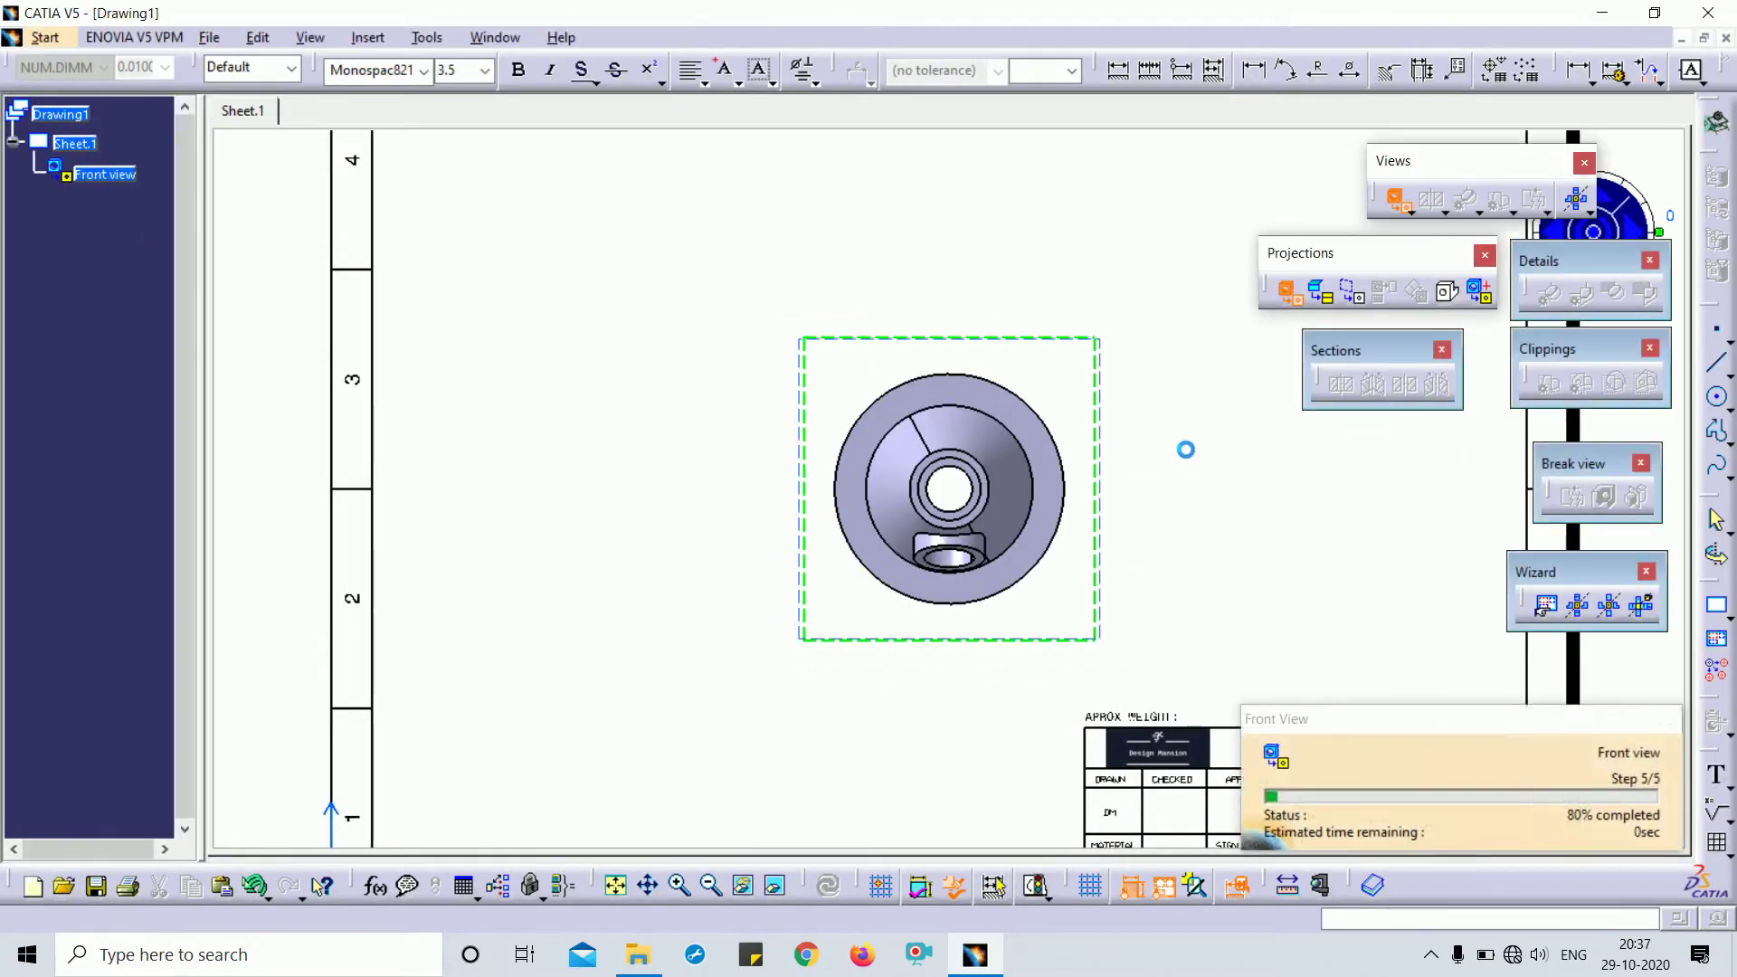
Move the front view to the upper-left area of the sheet, inside the border
left_click_drag(1119, 366, 862, 432)
left_click(678, 769)
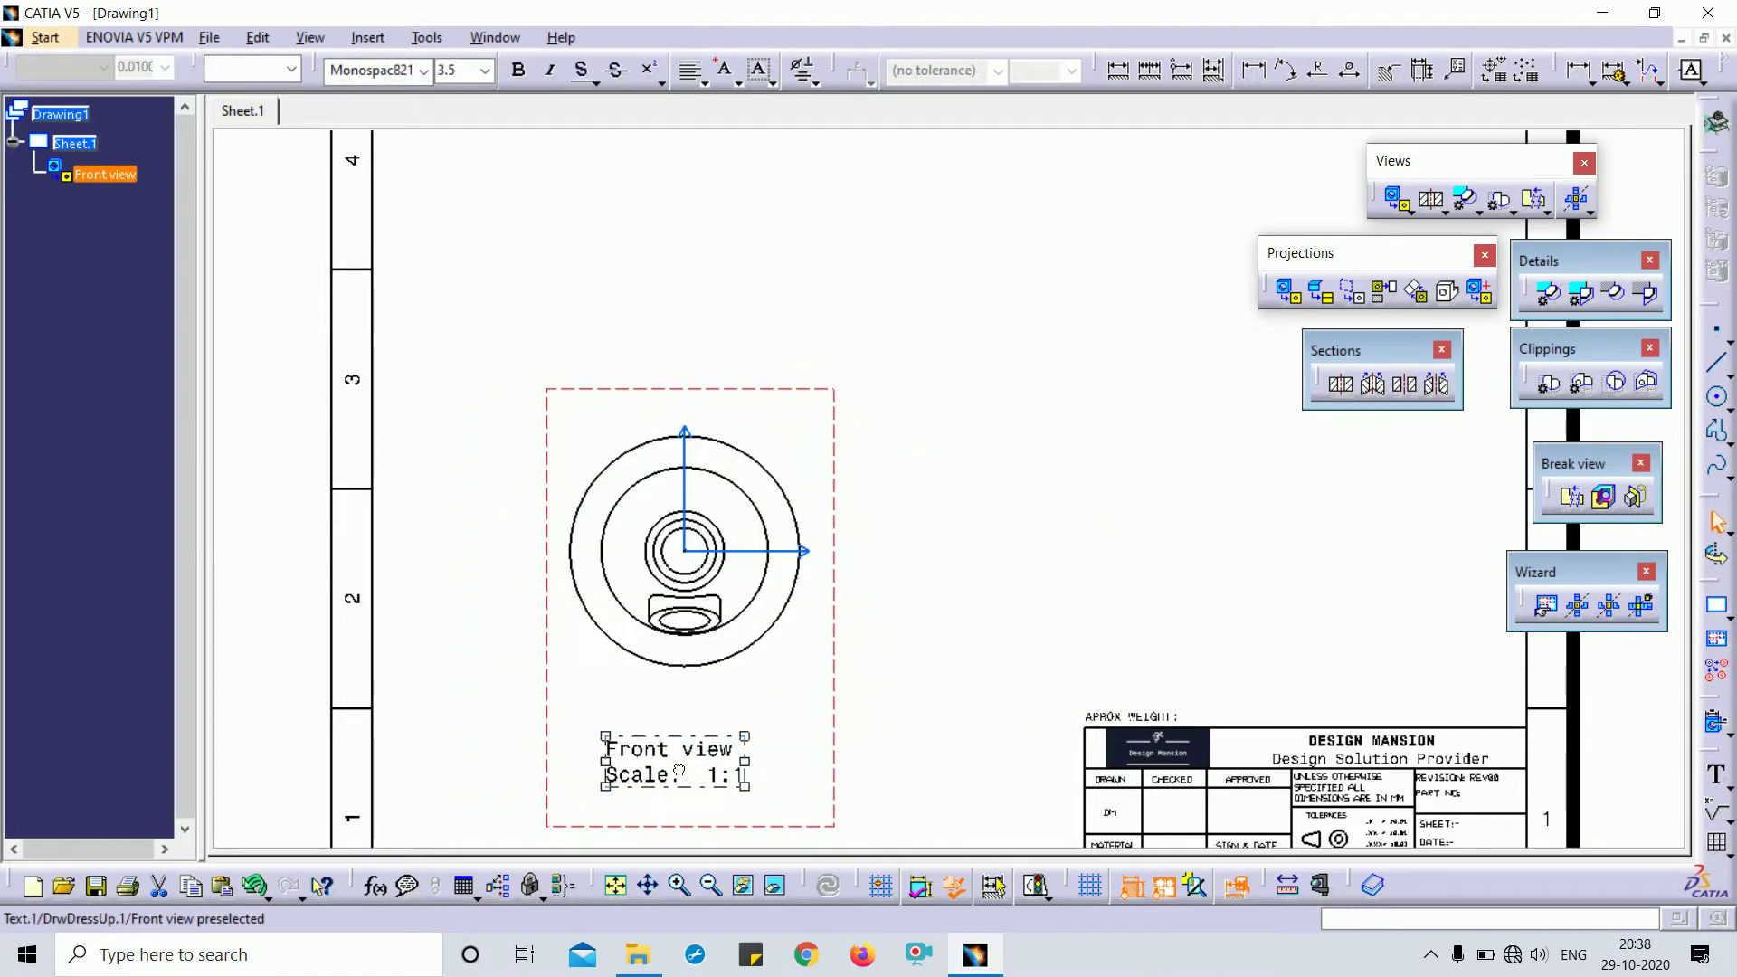
middle_click_drag(891, 427, 891, 525, "ctrl")
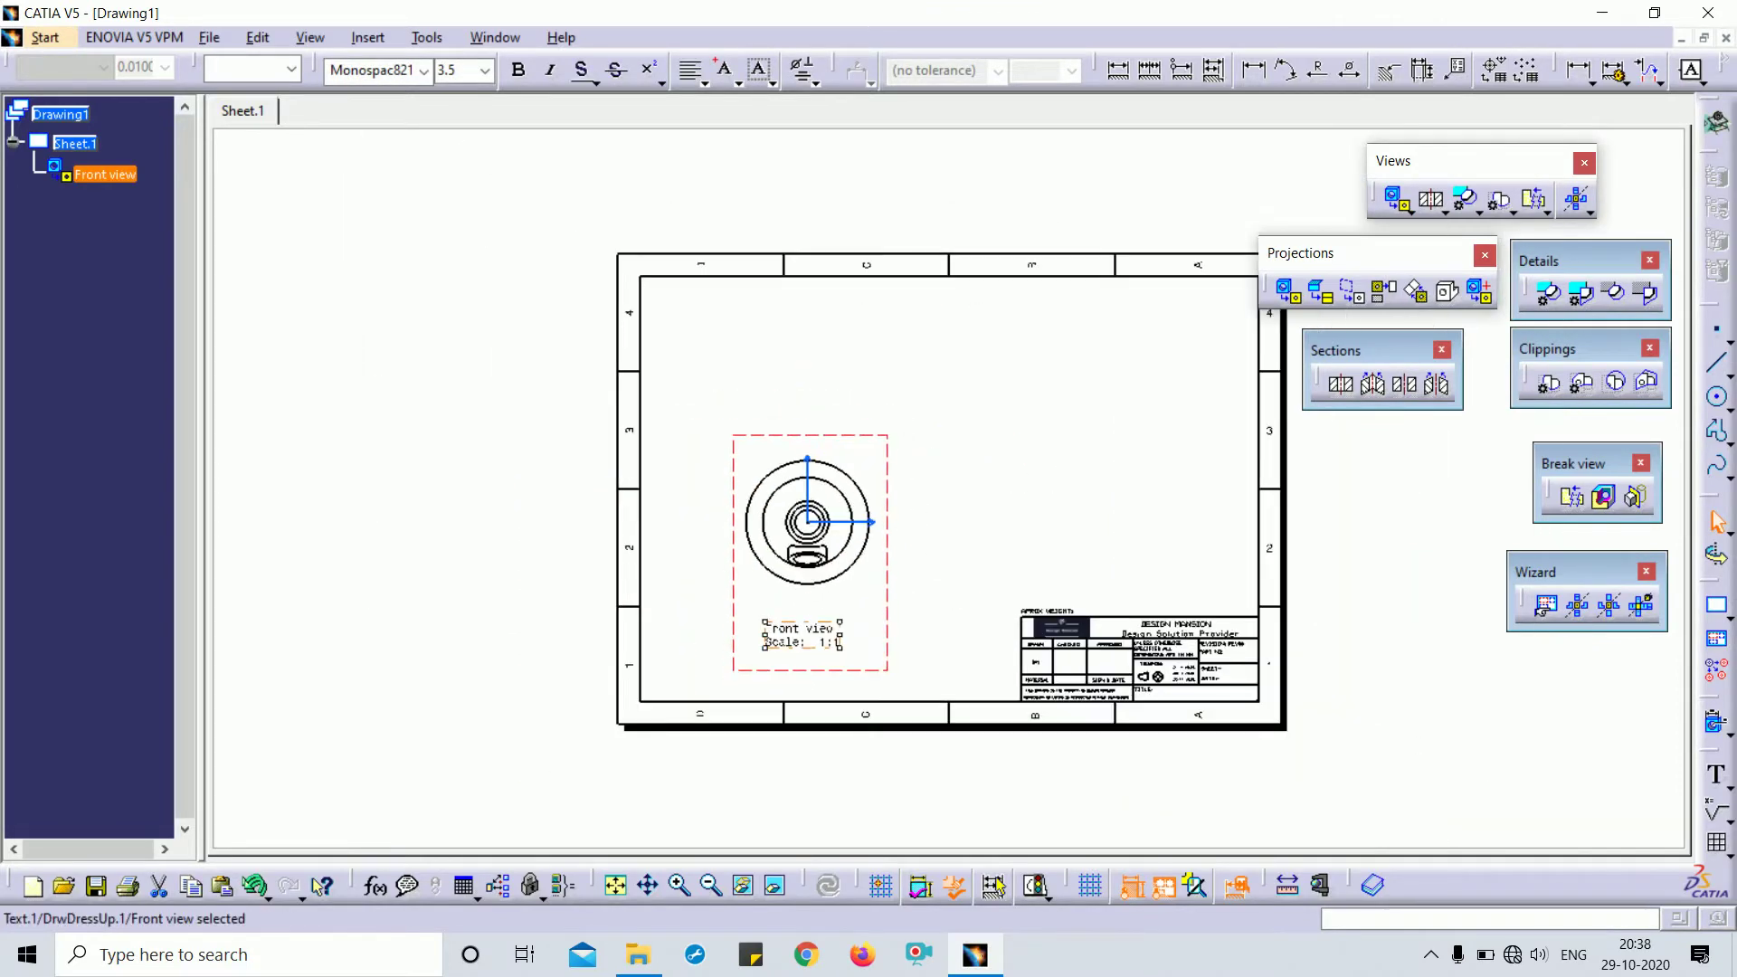
left_click_drag(887, 452, 874, 336)
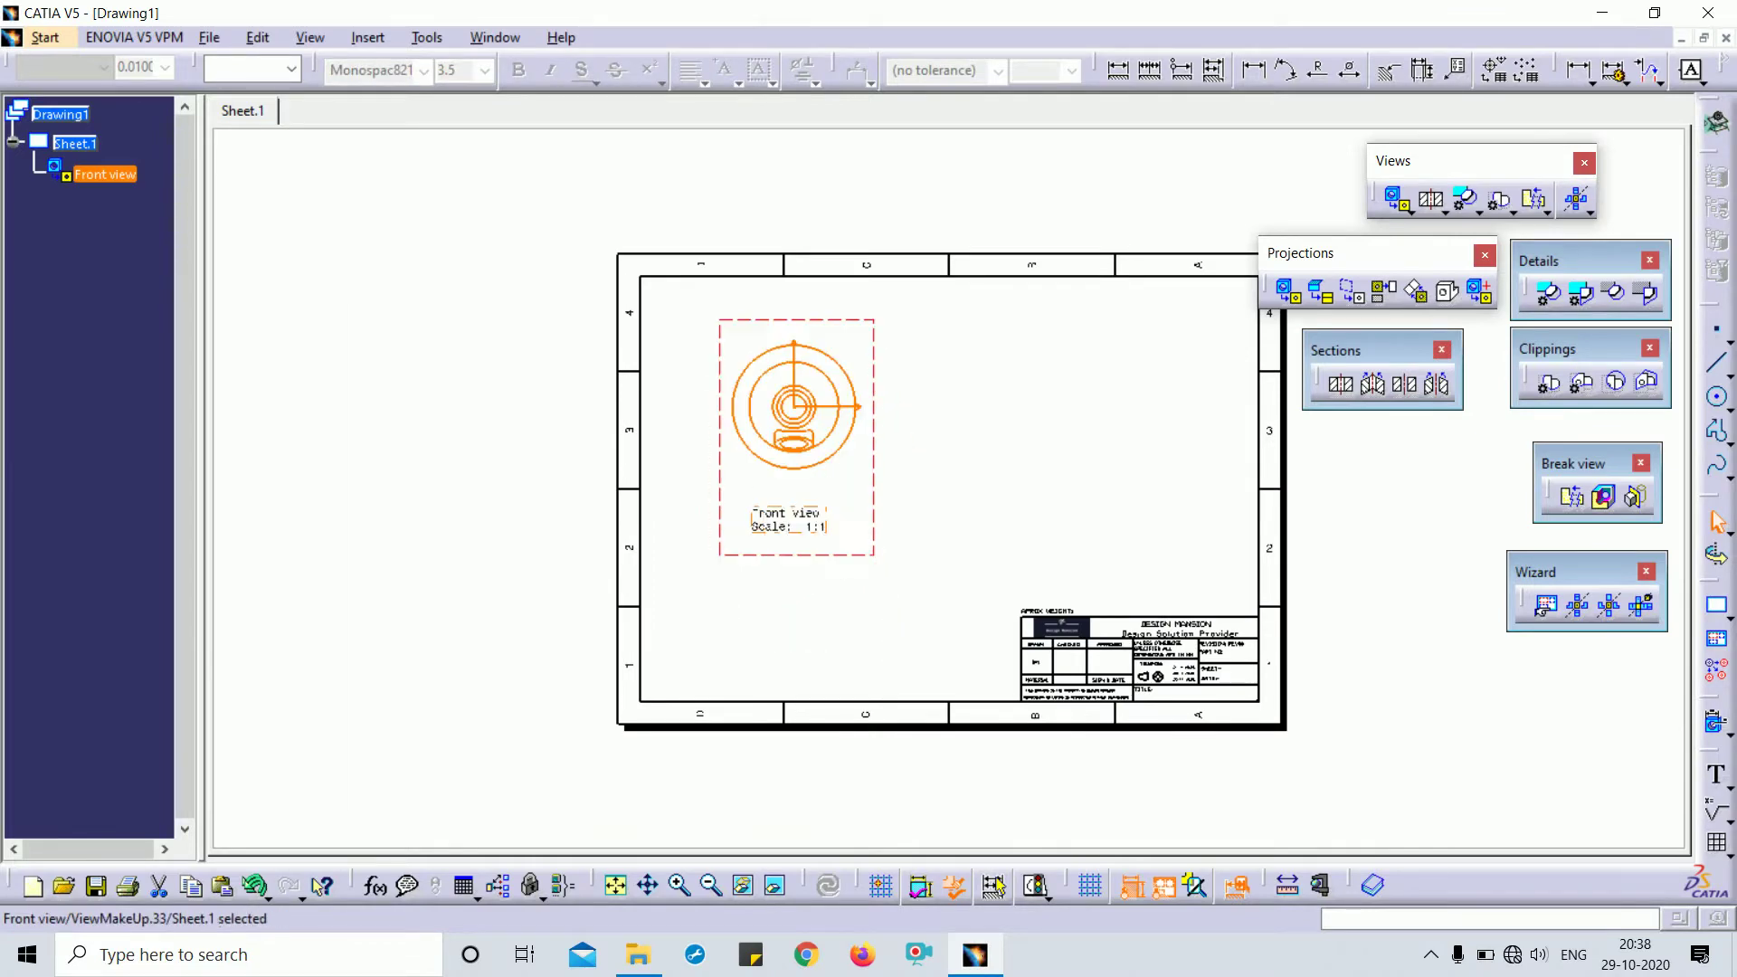
left_click(883, 349)
Project a left view from the front view and place it to the right of the front view
middle_click_drag(1167, 531, 1178, 412, "ctrl")
left_click(1384, 290)
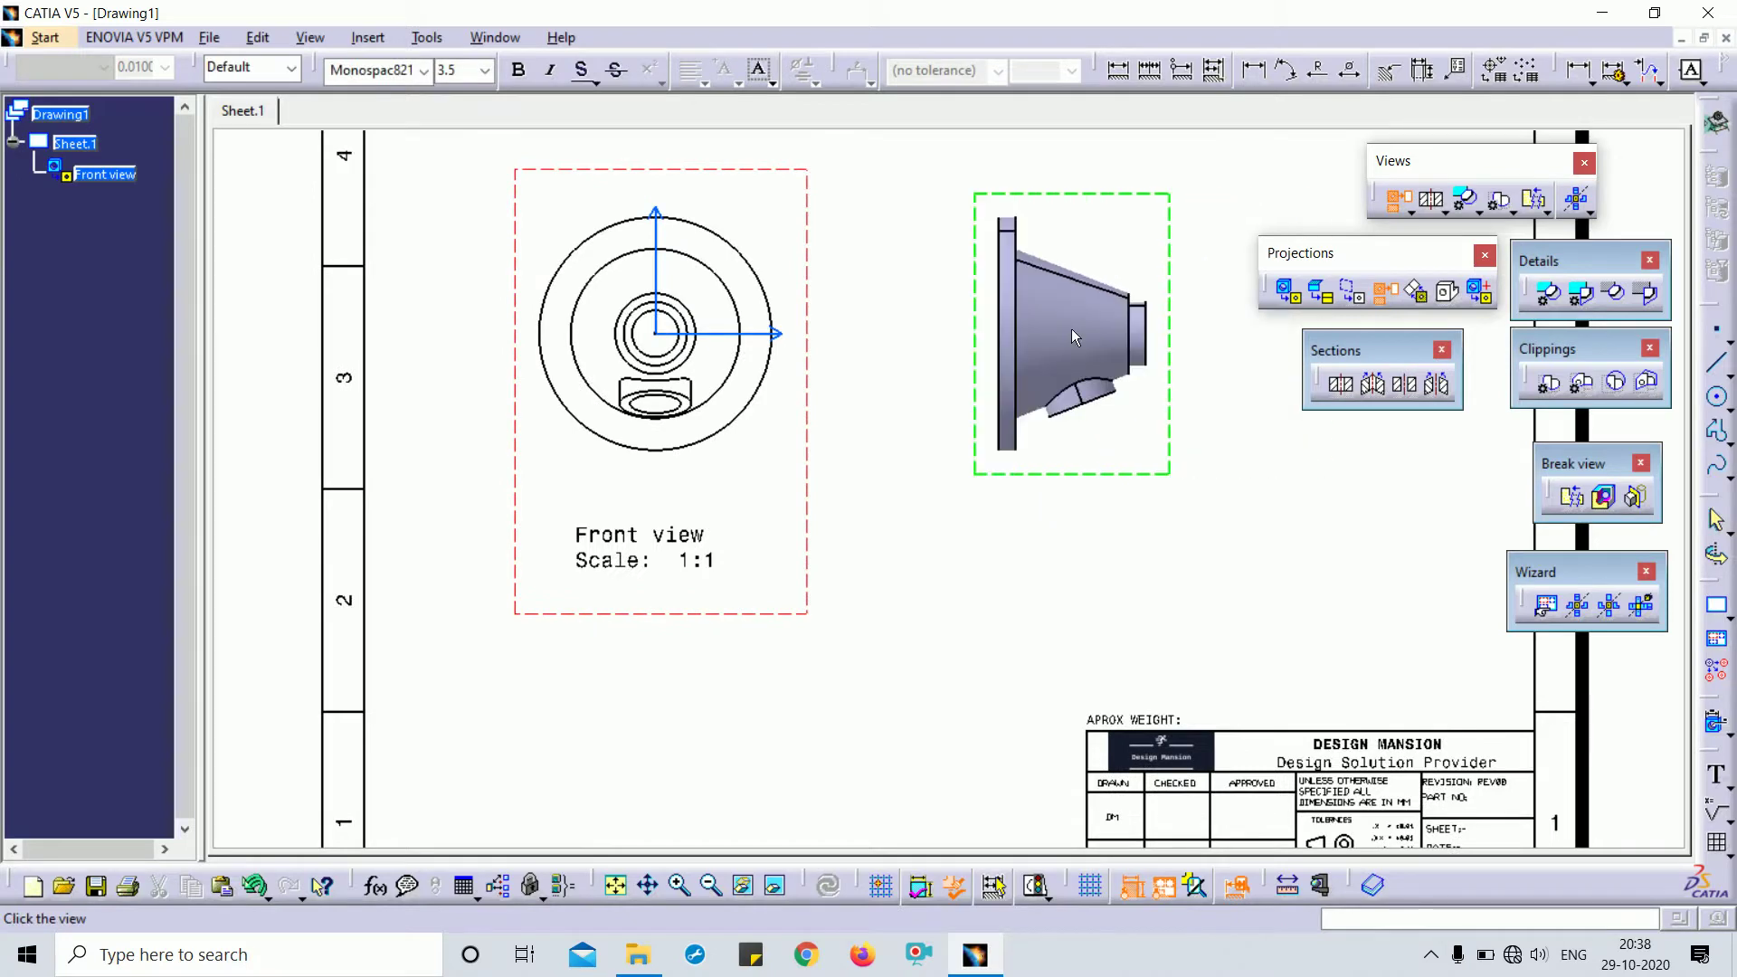
left_click(1074, 337)
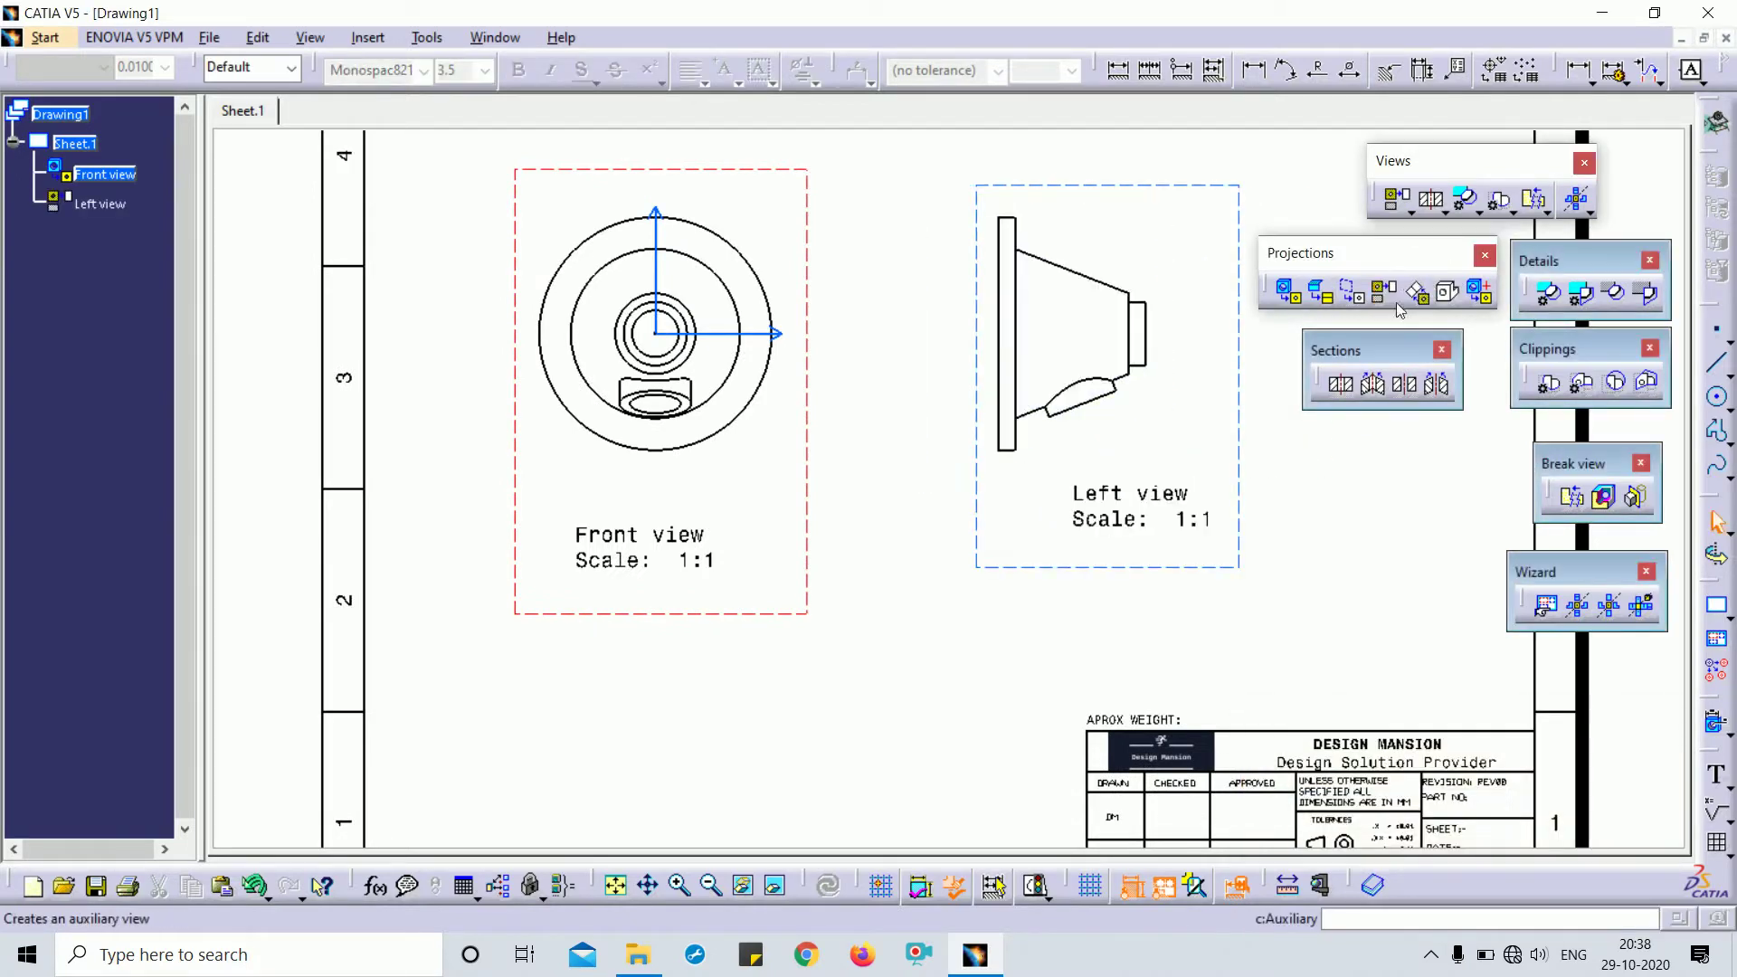
Create an offset section view with a horizontal cut through the front view's centre, placed above the front view
left_click(1342, 384)
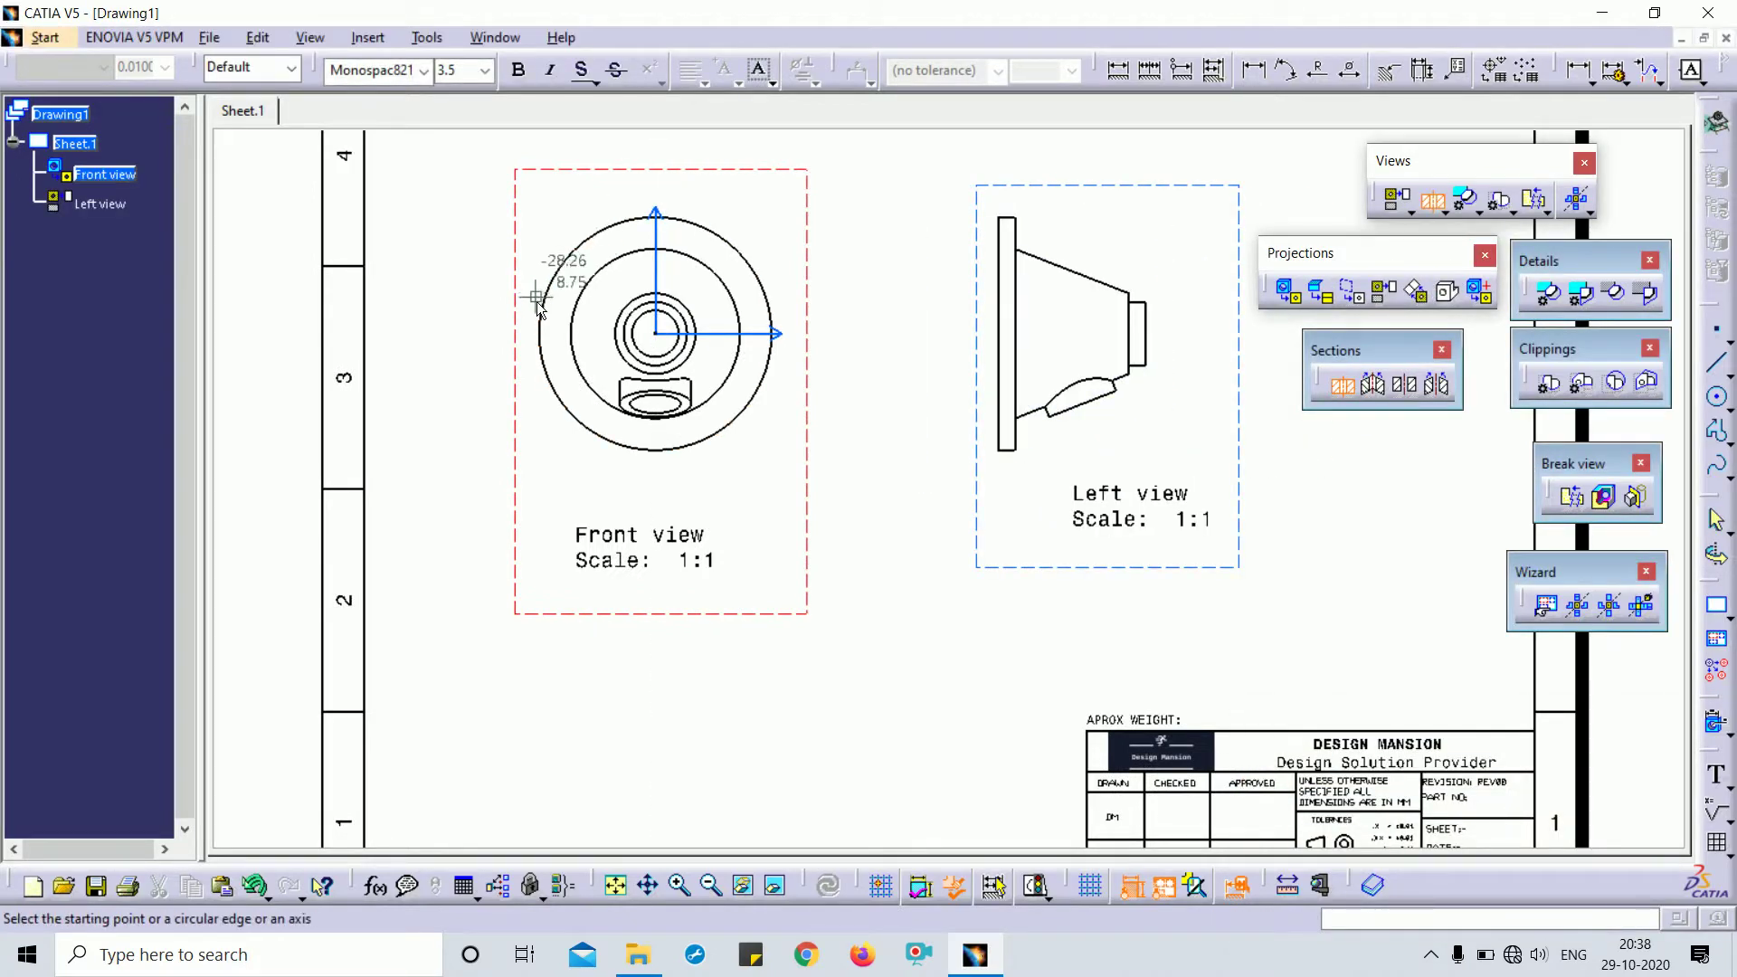
left_click(523, 334)
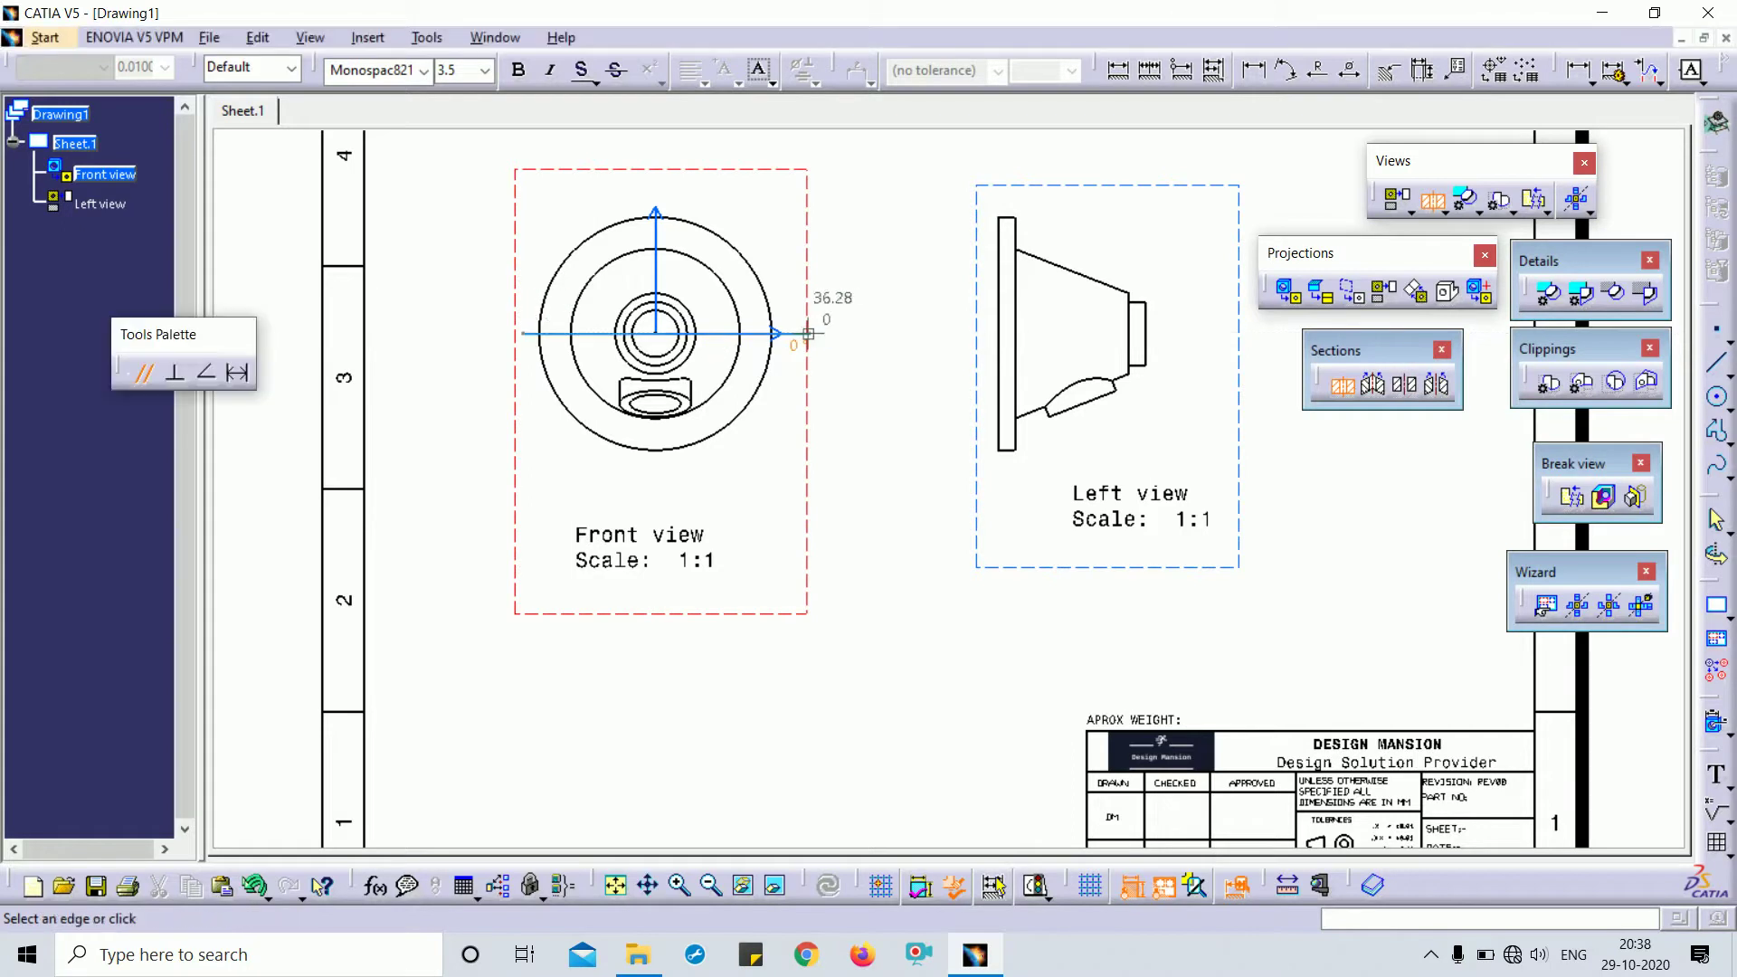
double_click(808, 334)
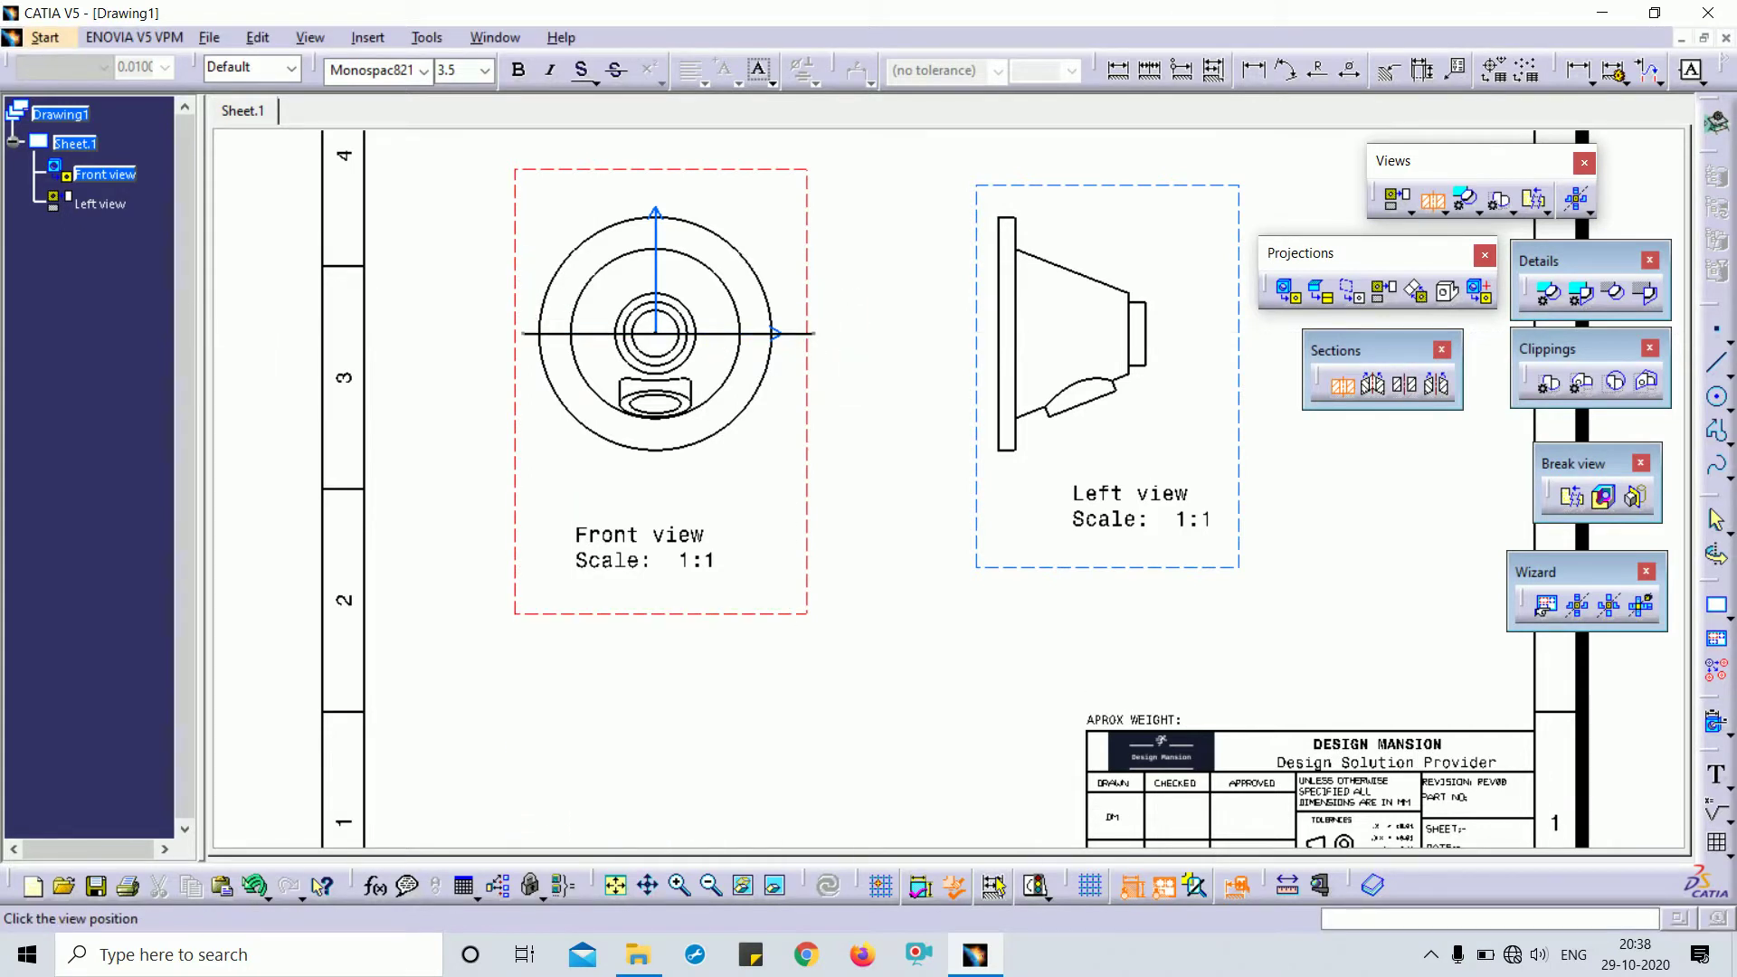
left_click(744, 266)
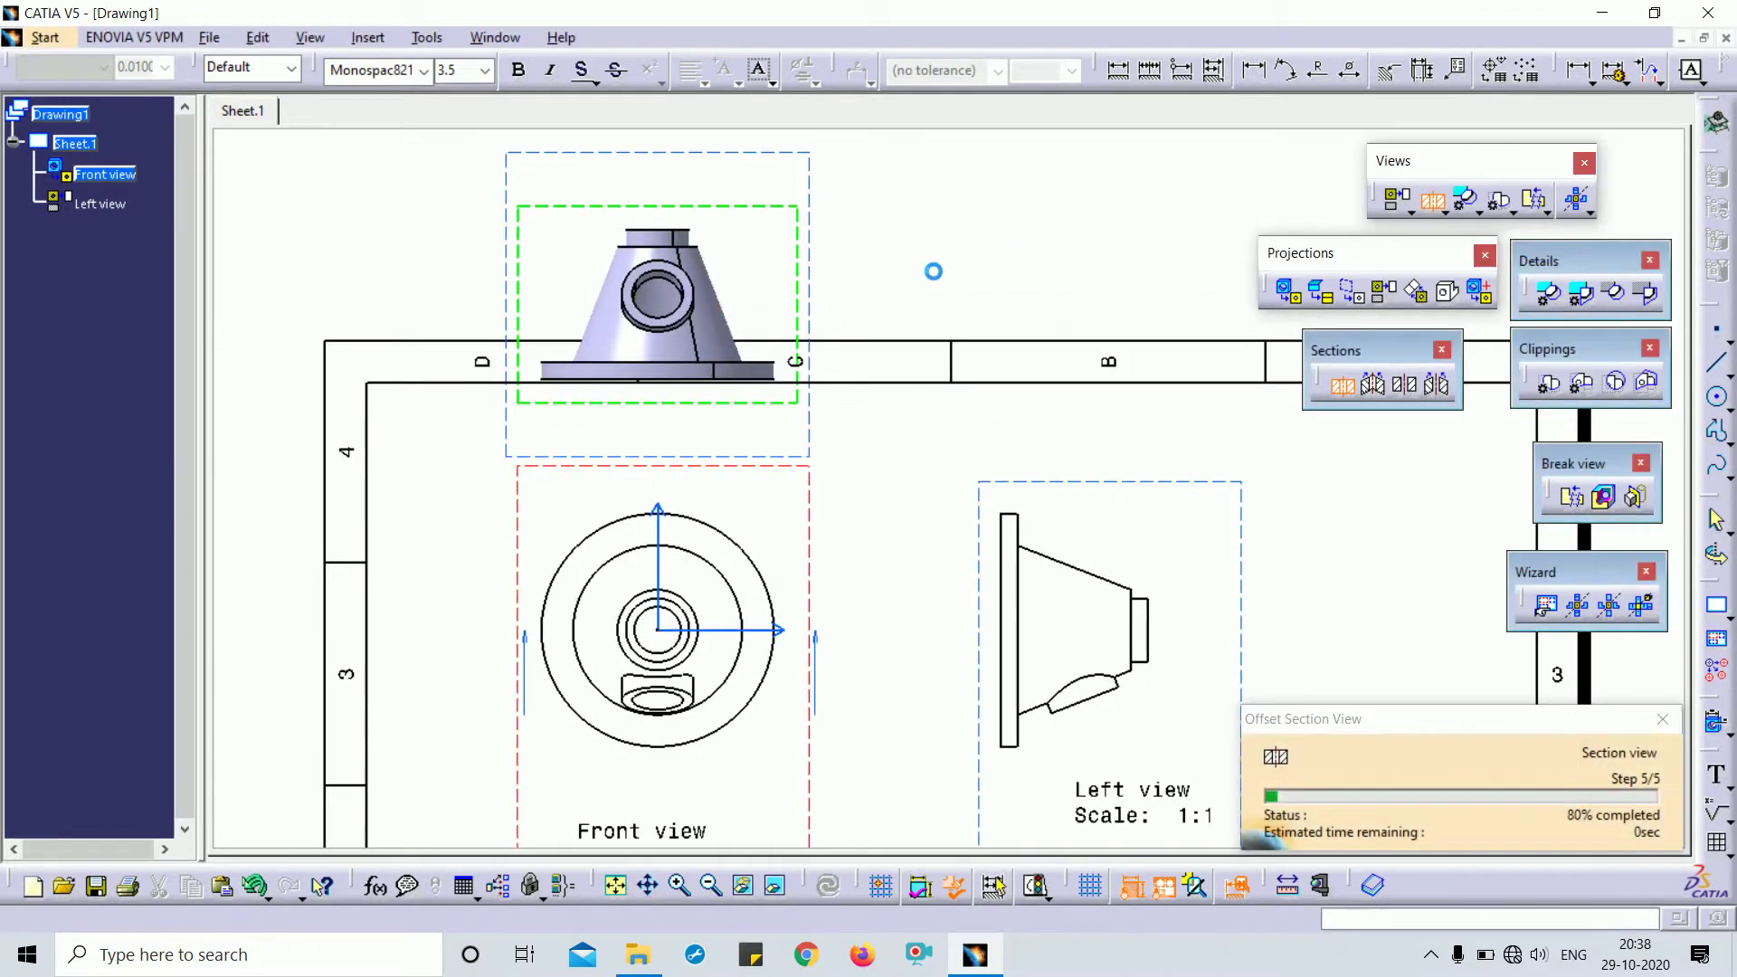
Move the front view lower on the sheet and bring the section view inside the border above it
middle_click_drag(936, 277, 908, 529, "ctrl")
left_click_drag(903, 520, 900, 585)
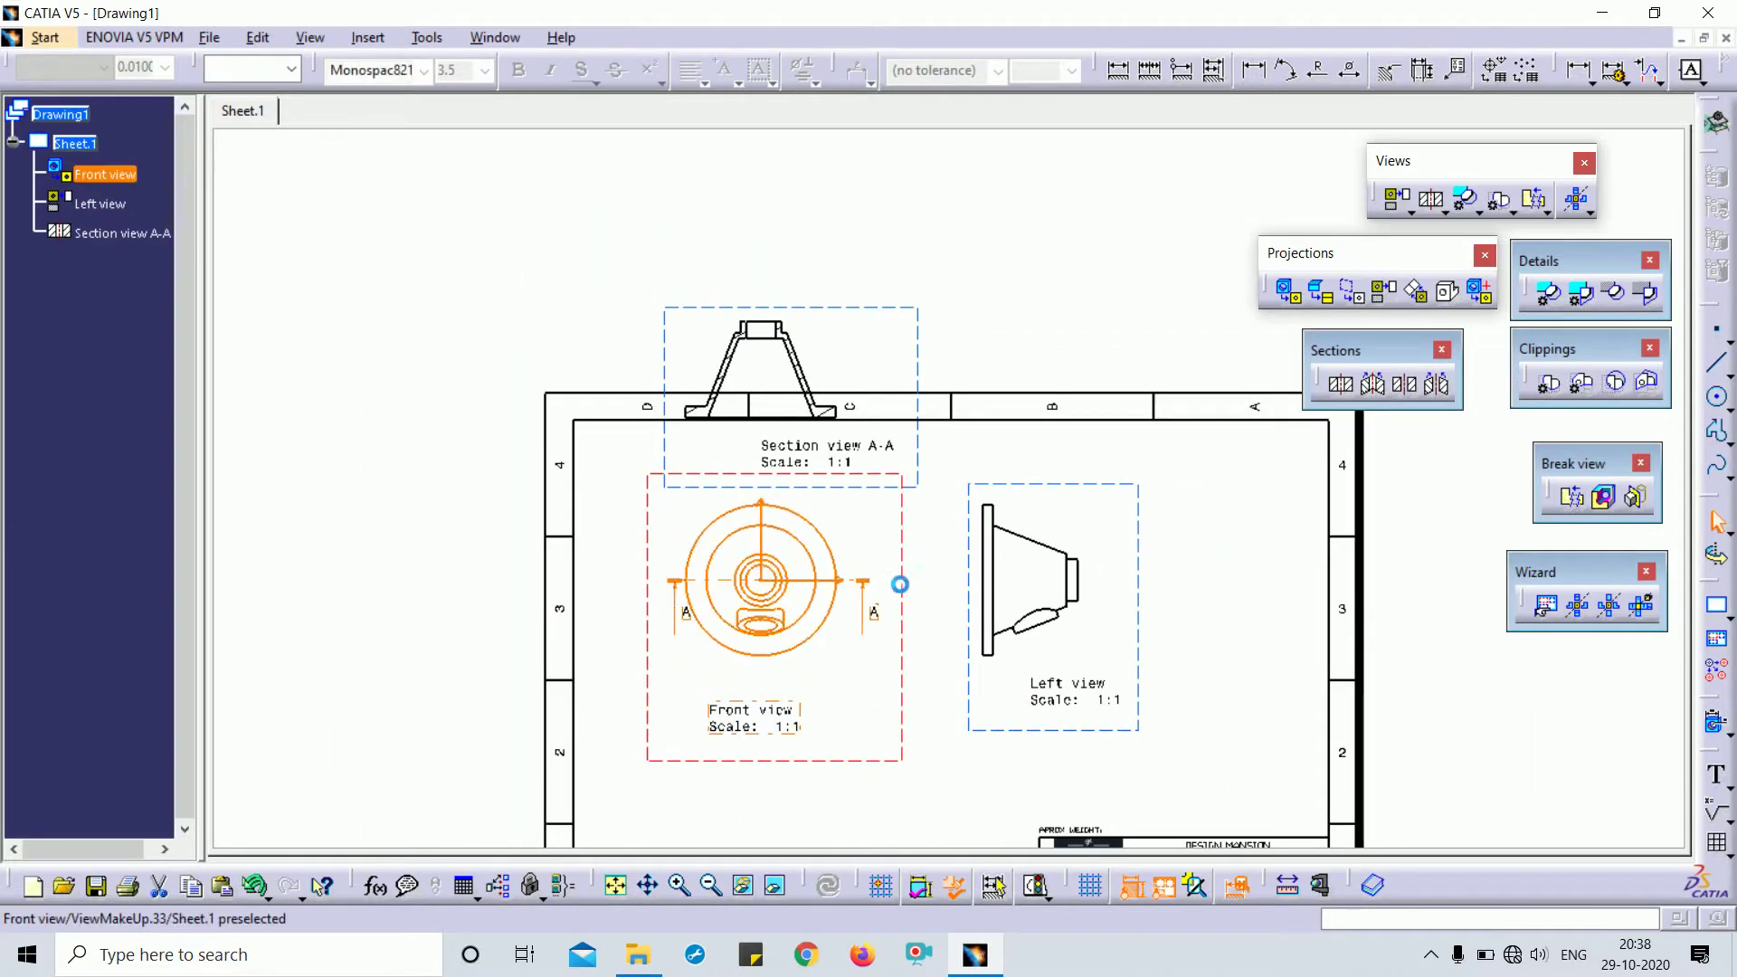
middle_click_drag(972, 350, 912, 74)
left_click_drag(843, 359, 848, 399)
left_click(857, 221)
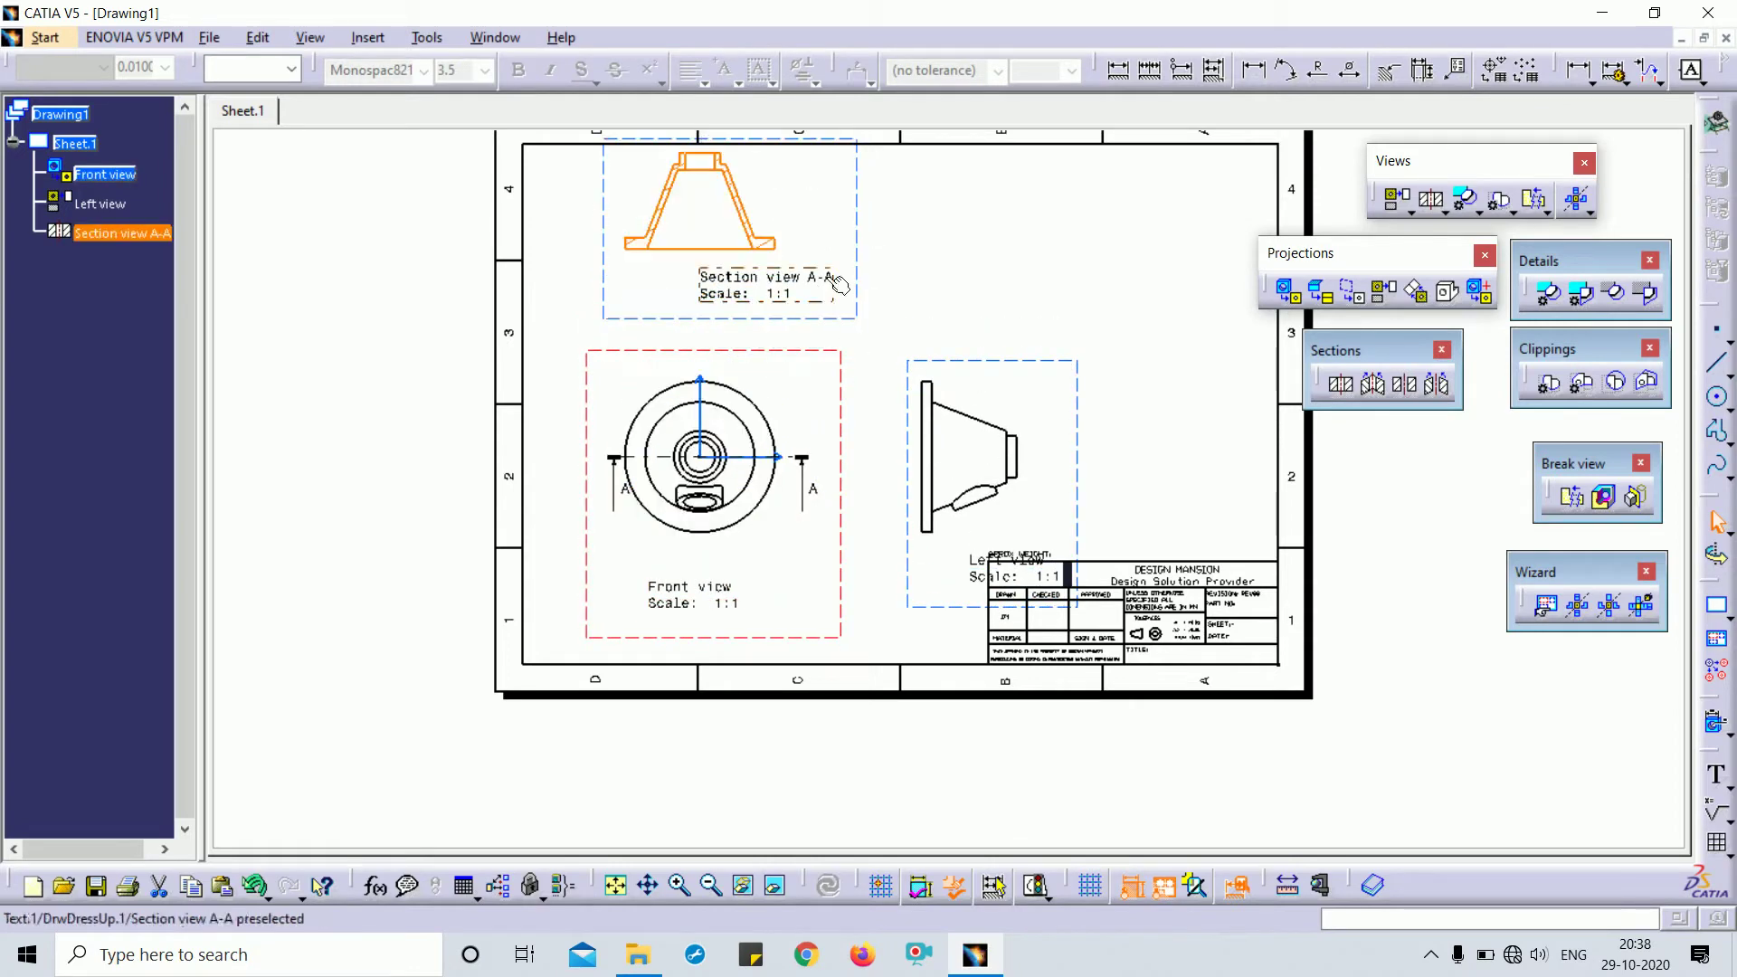
mouse_move(911, 250)
middle_mouse_down()
mouse_move(989, 419)
mouse_move(953, 302)
middle_mouse_up()
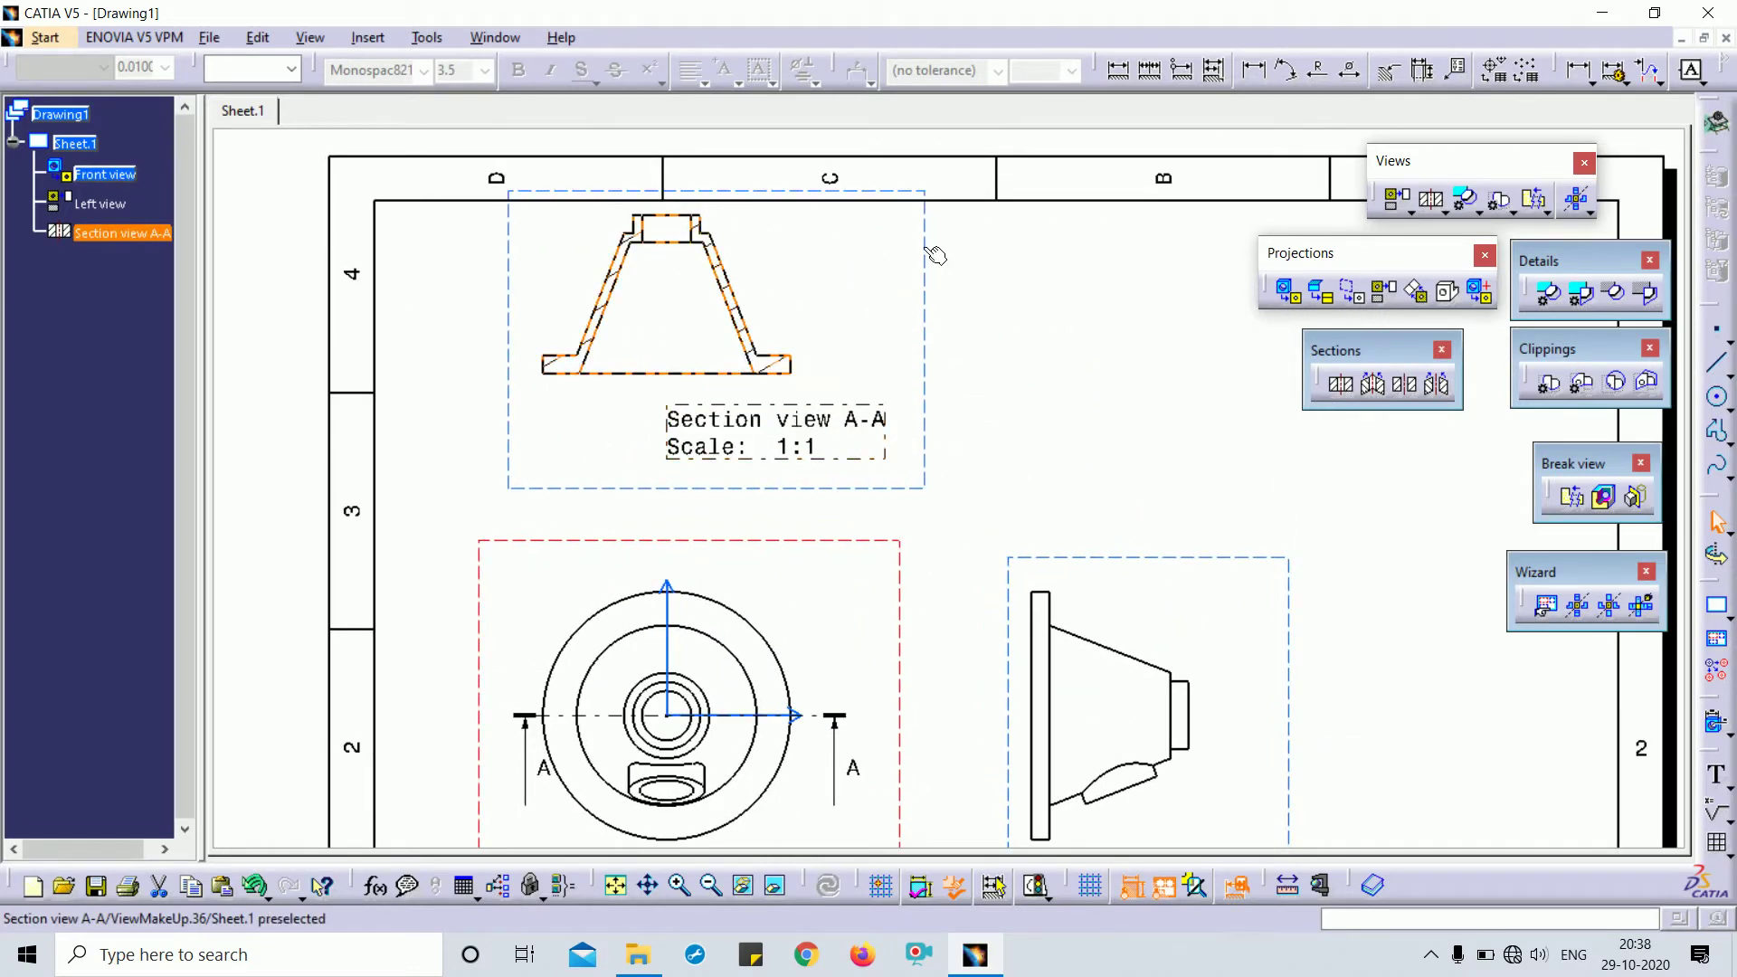
left_click_drag(925, 249, 927, 271)
left_click(1078, 321)
Reposition the labels of the section, front and left views so each sits beneath its view's geometry
left_click(828, 453)
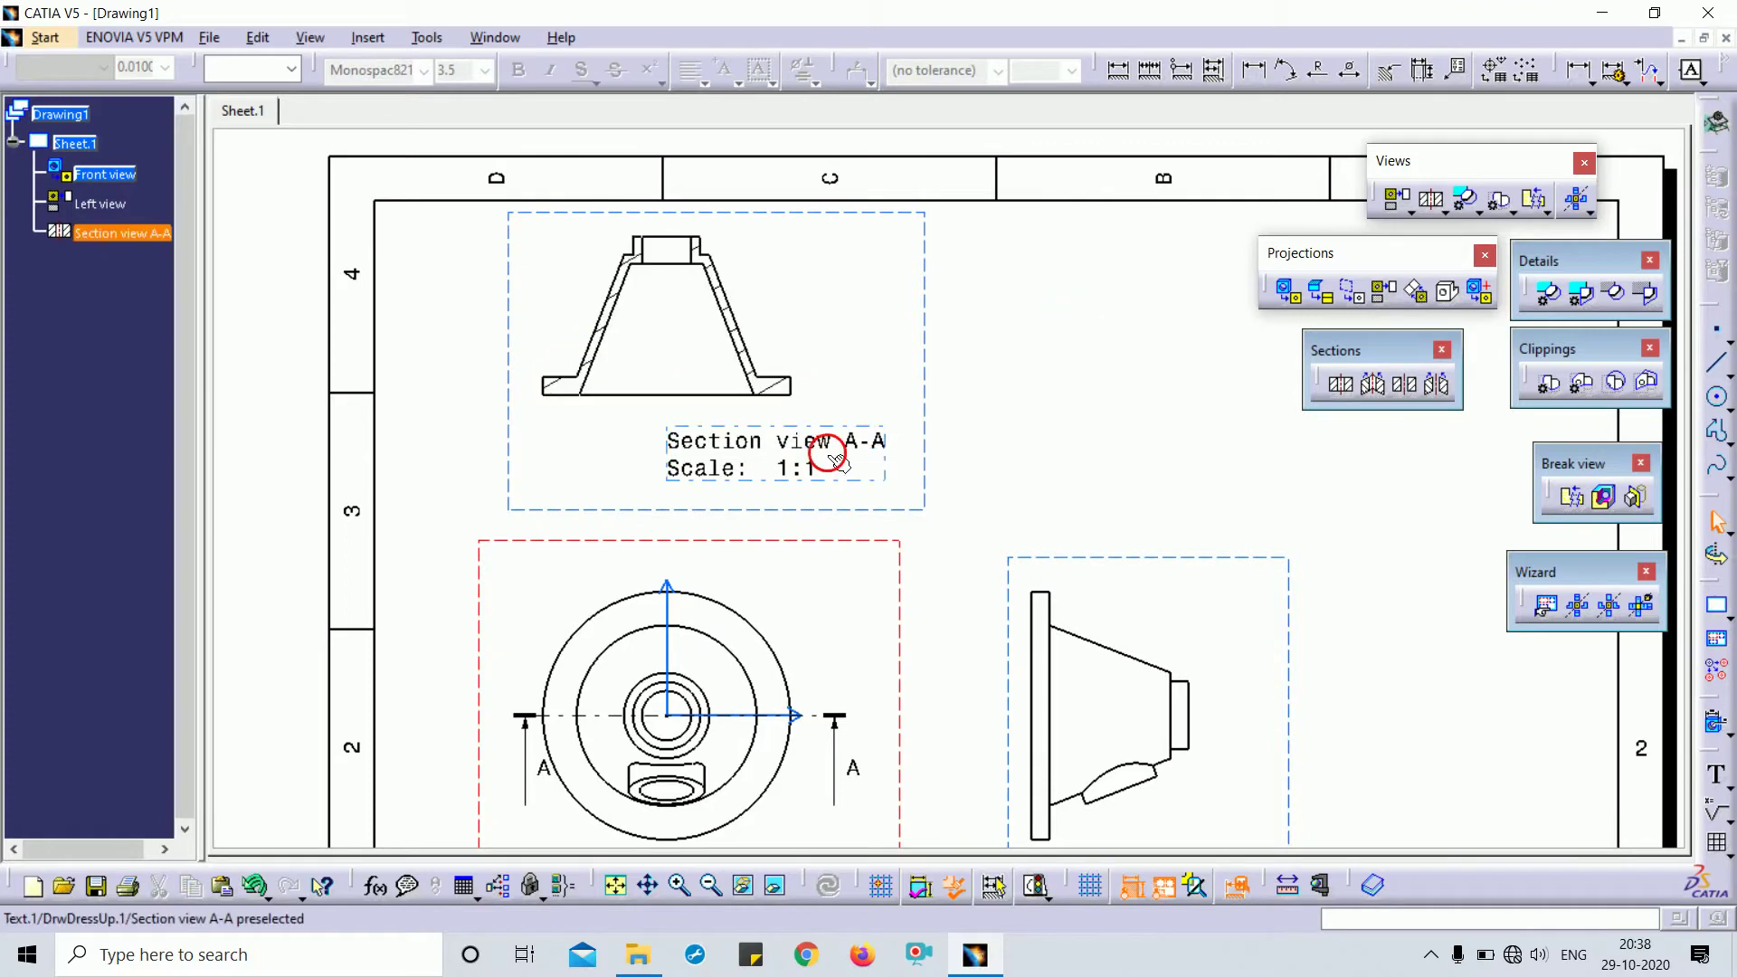
left_click_drag(767, 486, 671, 471)
left_click(931, 539)
mouse_move(931, 539)
middle_mouse_down()
mouse_move(989, 299)
mouse_move(990, 353)
middle_mouse_up()
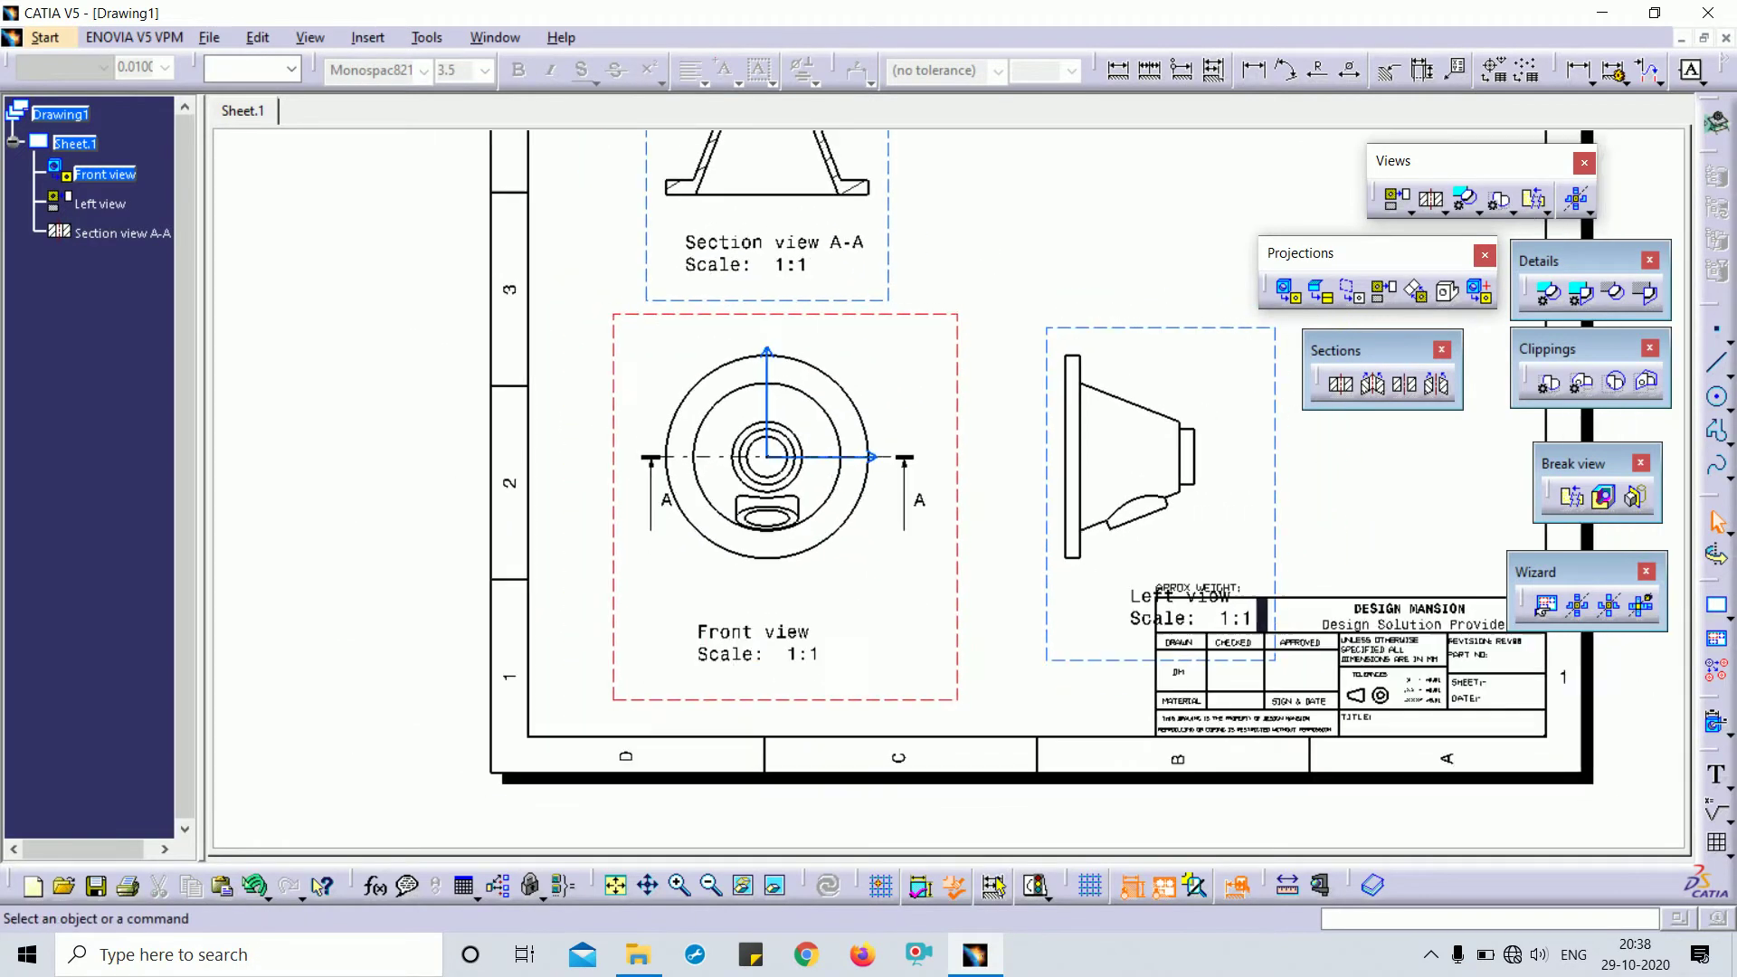
left_click_drag(786, 660, 797, 637)
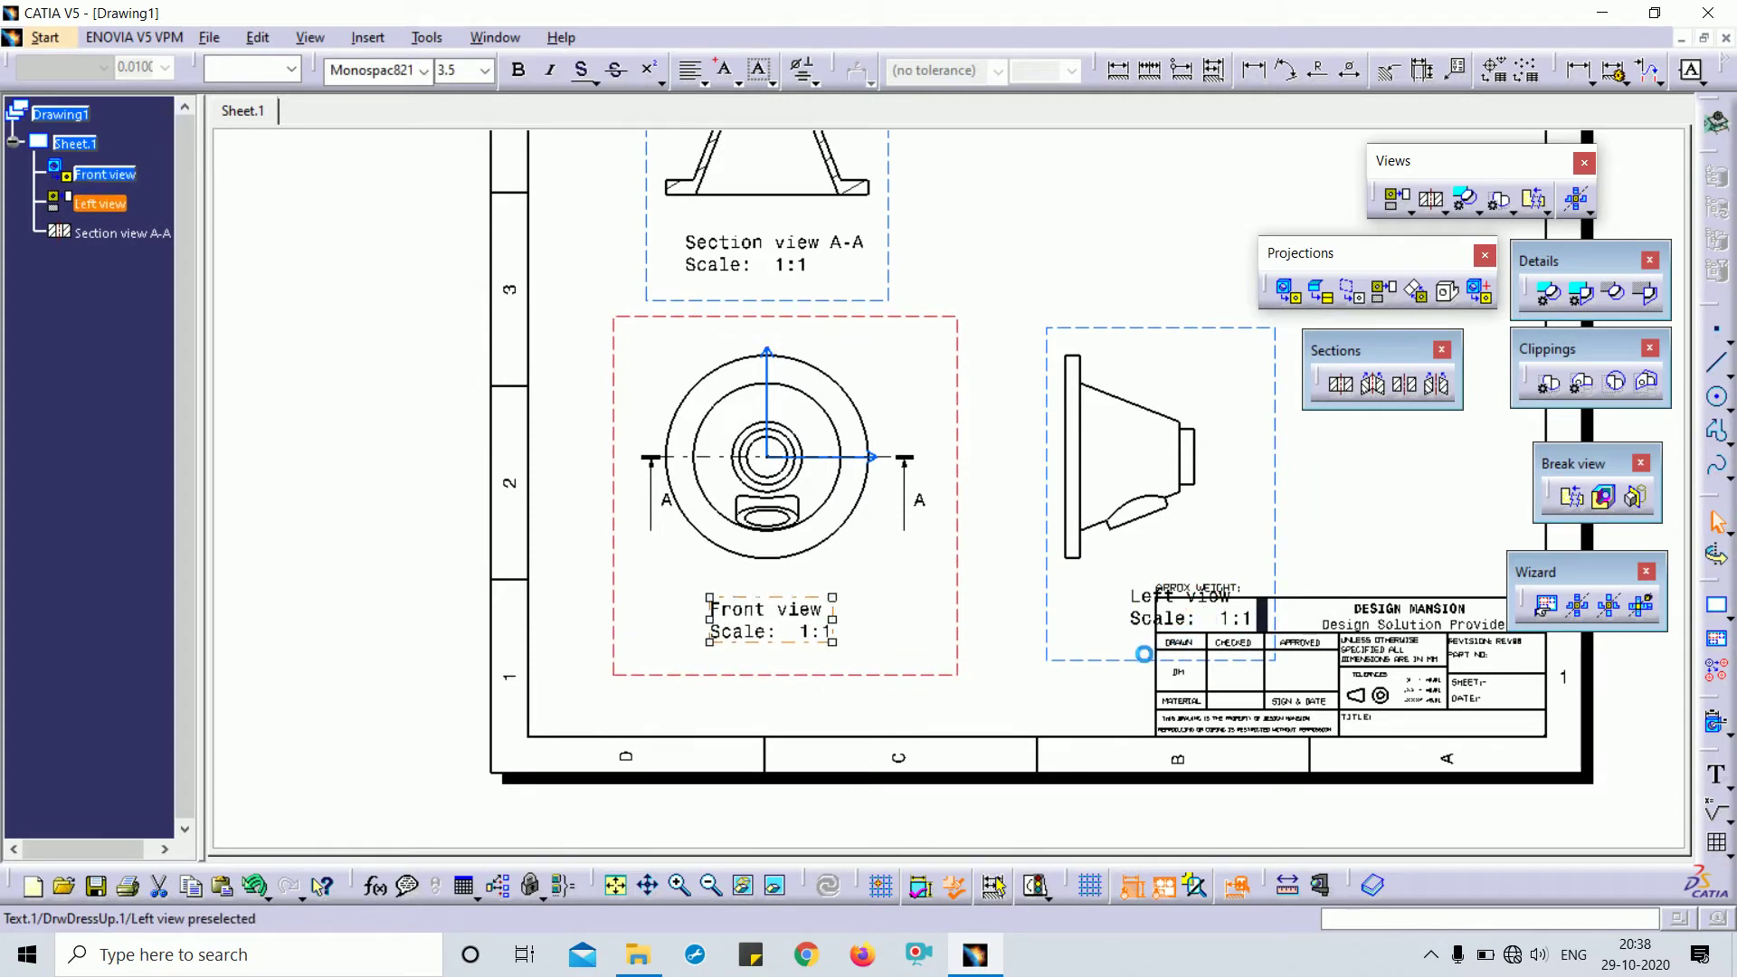
left_click_drag(1202, 618, 1077, 630)
Shift the section and front views toward the sheet's left edge and recentre the left view's label below its geometry
middle_click_drag(915, 195, 917, 256, "ctrl")
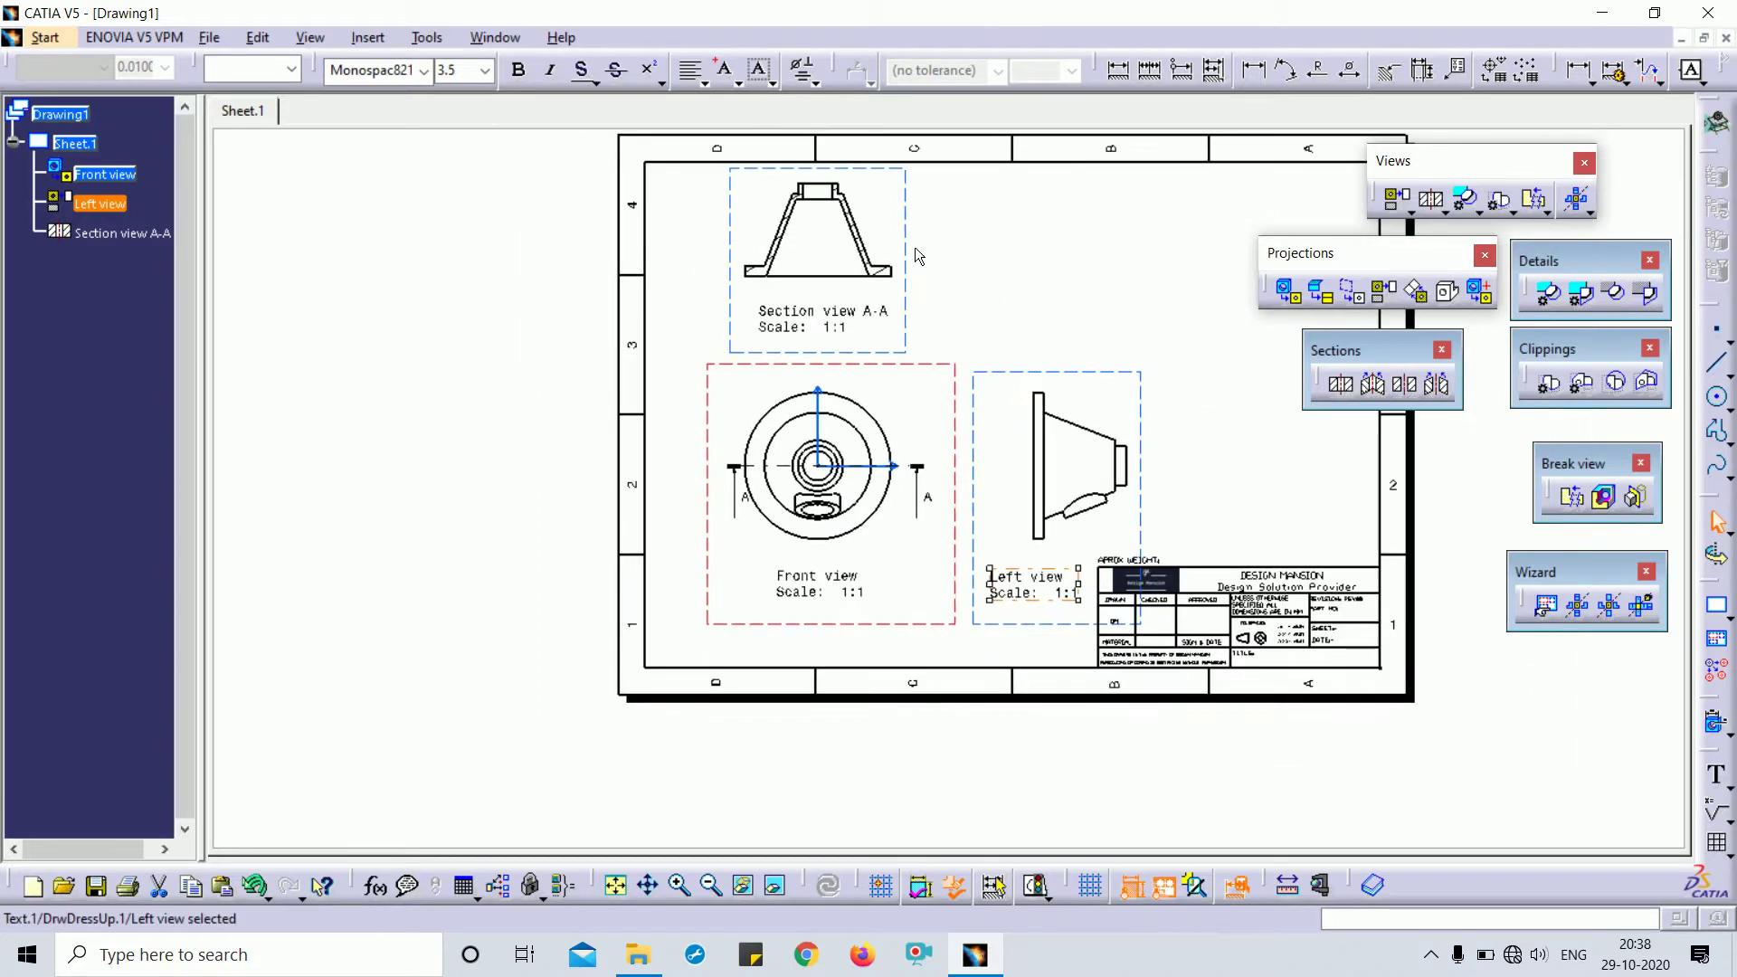
left_click_drag(907, 187, 880, 182)
left_click_drag(952, 376, 924, 381)
left_click(1077, 327)
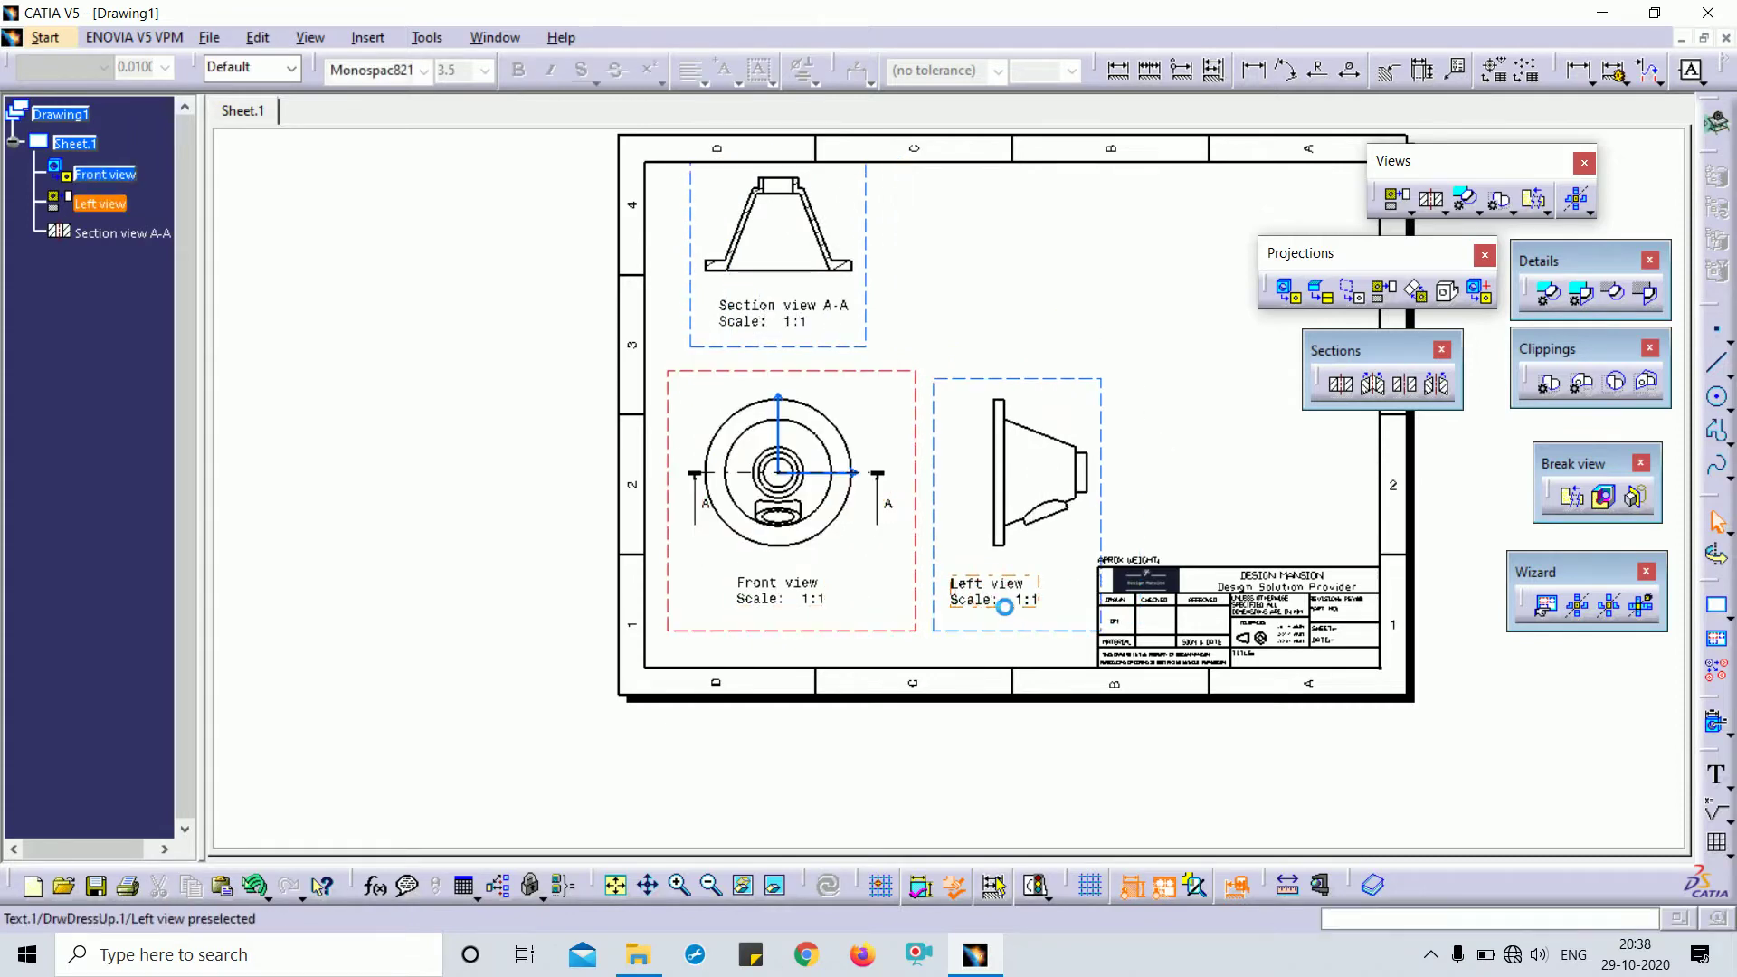
left_click_drag(1004, 606, 1038, 598)
left_click(1230, 438)
Move both section letters A on the front view down to the tail ends of the cutting-plane arrows
middle_click_drag(1209, 479, 938, 376, "ctrl")
mouse_move(872, 458)
middle_mouse_down()
mouse_move(772, 428)
mouse_move(803, 539)
mouse_move(831, 403)
middle_mouse_up()
middle_click_drag(831, 402, 830, 442, "ctrl")
middle_click_drag(829, 534, 909, 495)
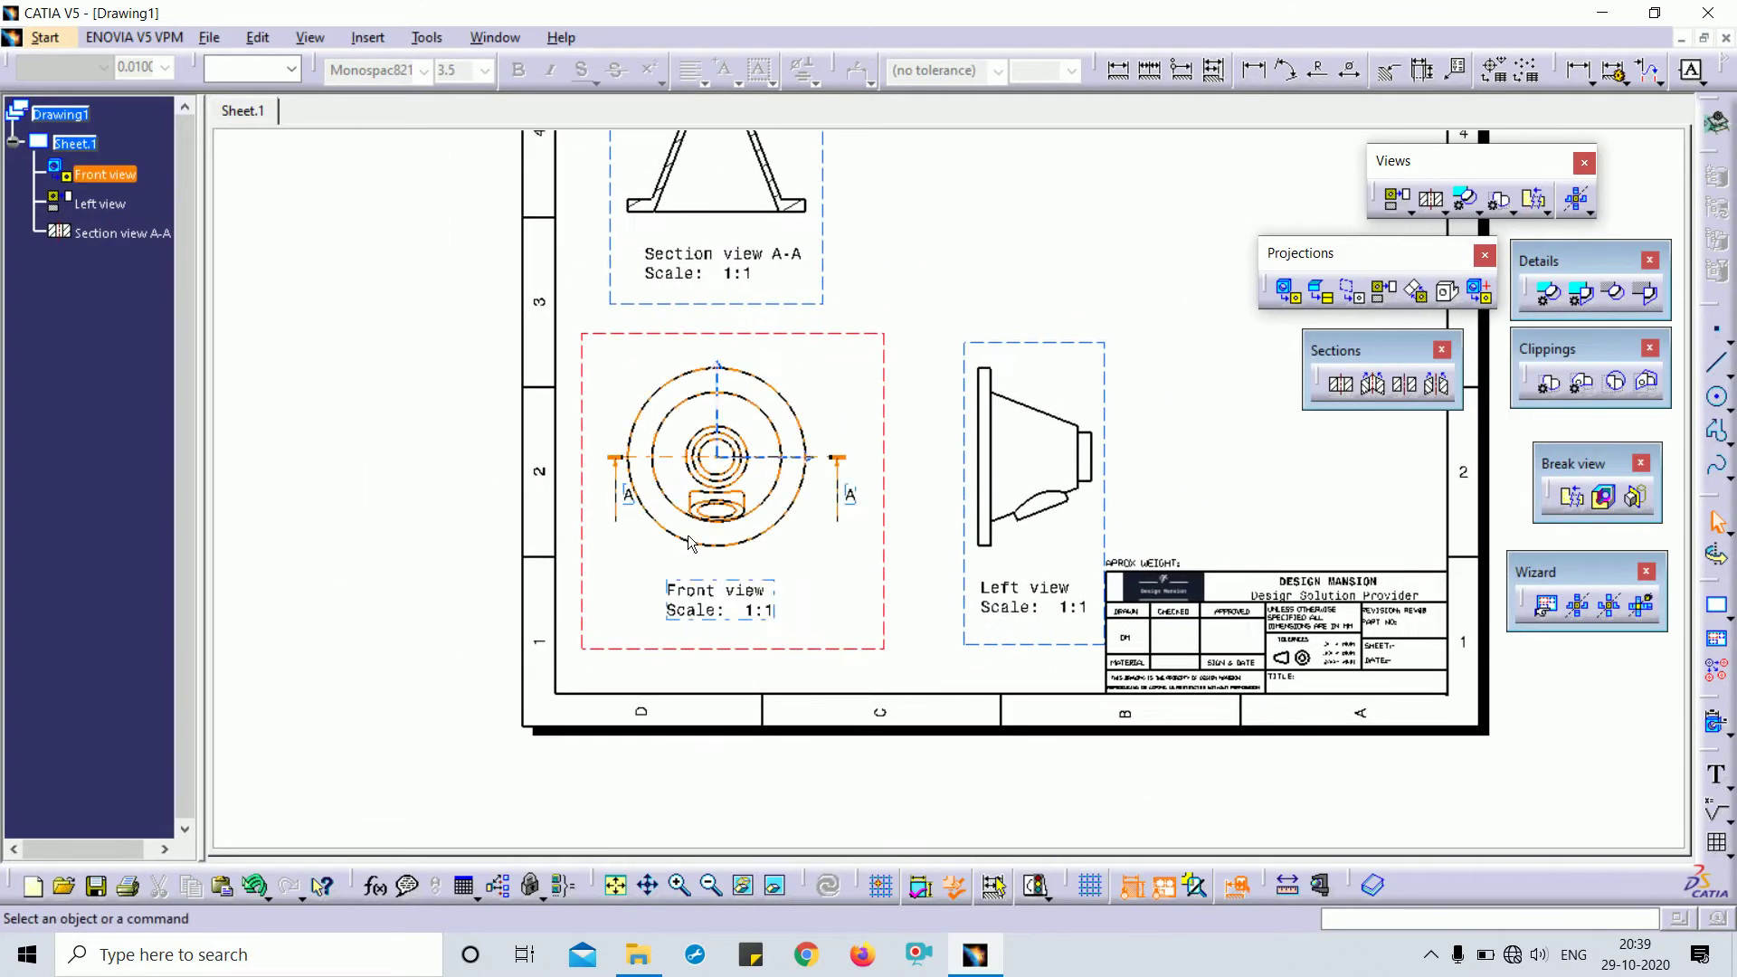
left_click(628, 495)
left_click_drag(627, 495, 638, 546)
middle_click_drag(854, 619, 977, 532)
middle_click_drag(977, 531, 884, 456, "ctrl")
middle_click_drag(884, 456, 972, 521)
left_click(1114, 375)
left_click_drag(1126, 456, 1122, 461)
left_click(891, 644)
Set the section view label's text size to 2.5 mm
middle_click_drag(1007, 665, 914, 543, "ctrl")
middle_click_drag(914, 543, 906, 715)
left_click(859, 345)
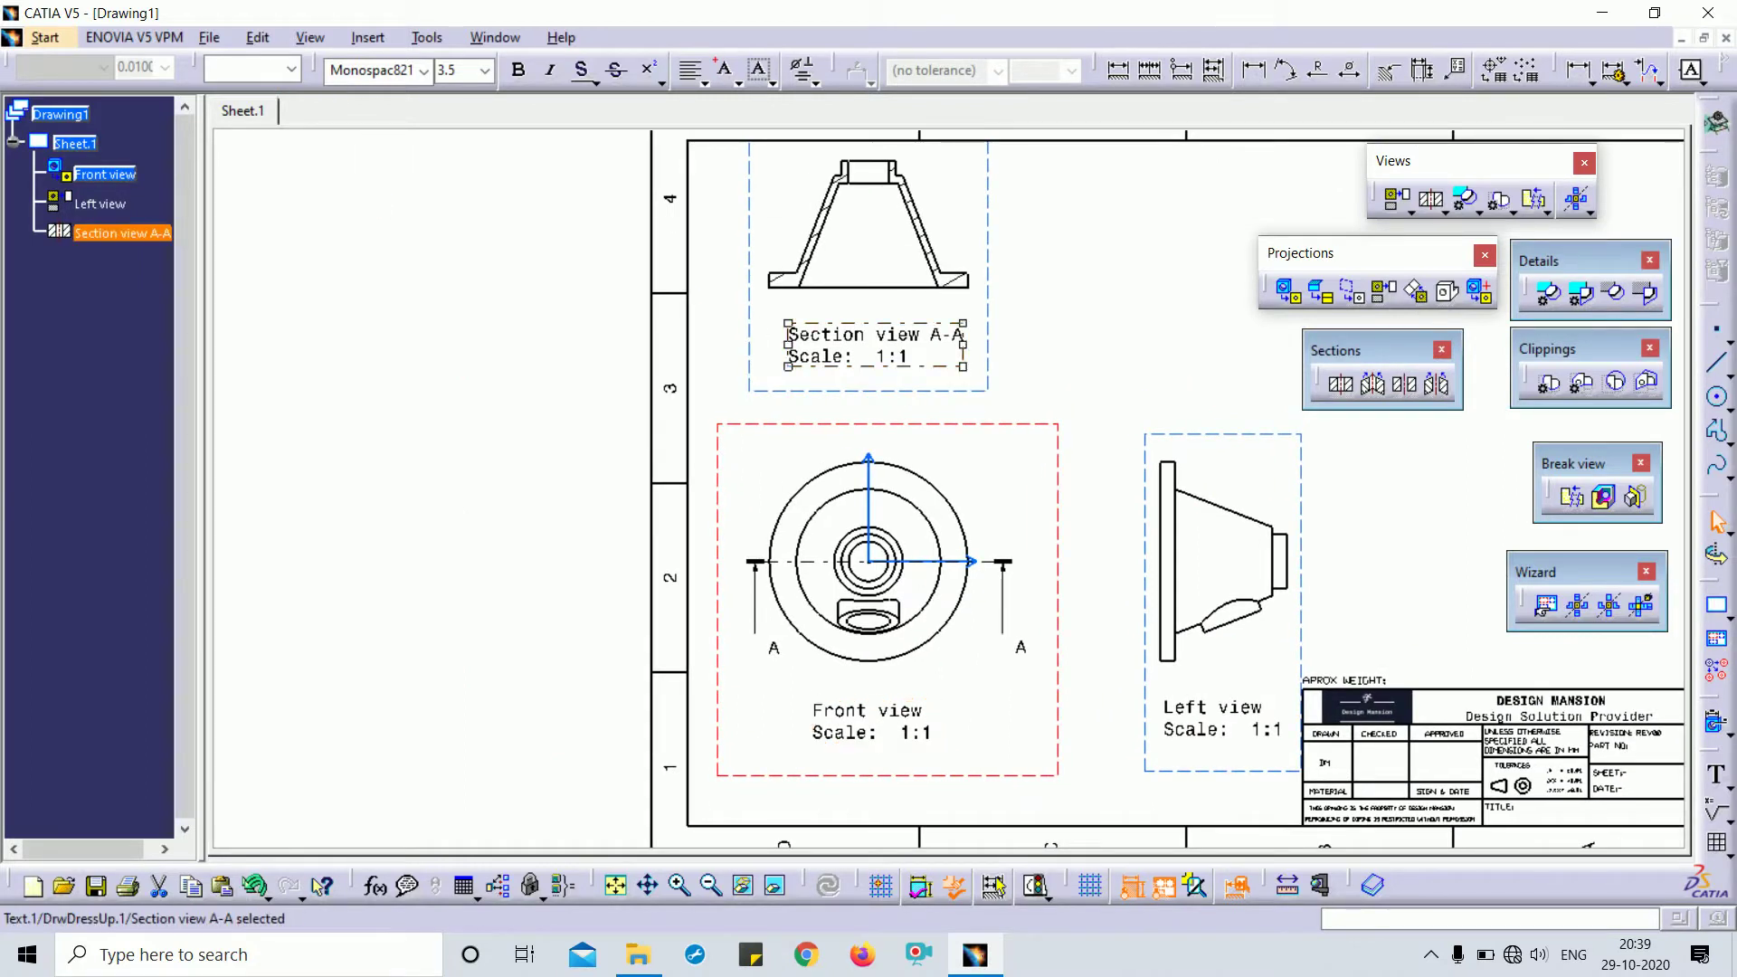
left_click(485, 70)
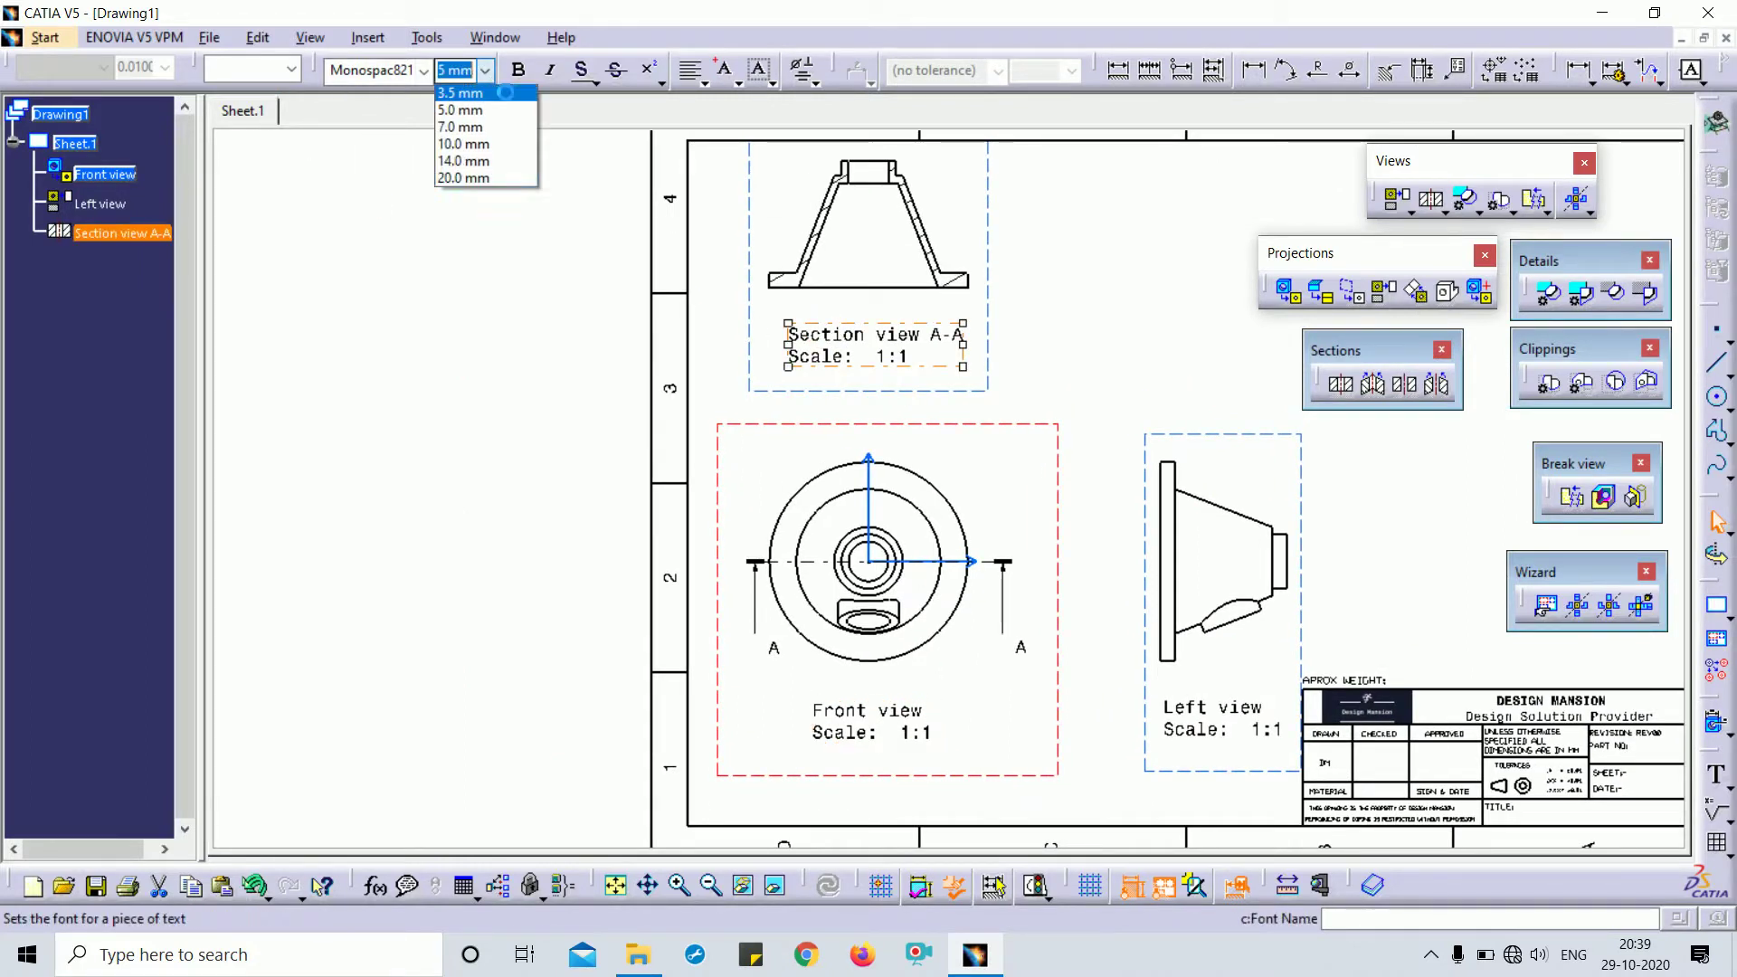
left_click(477, 94)
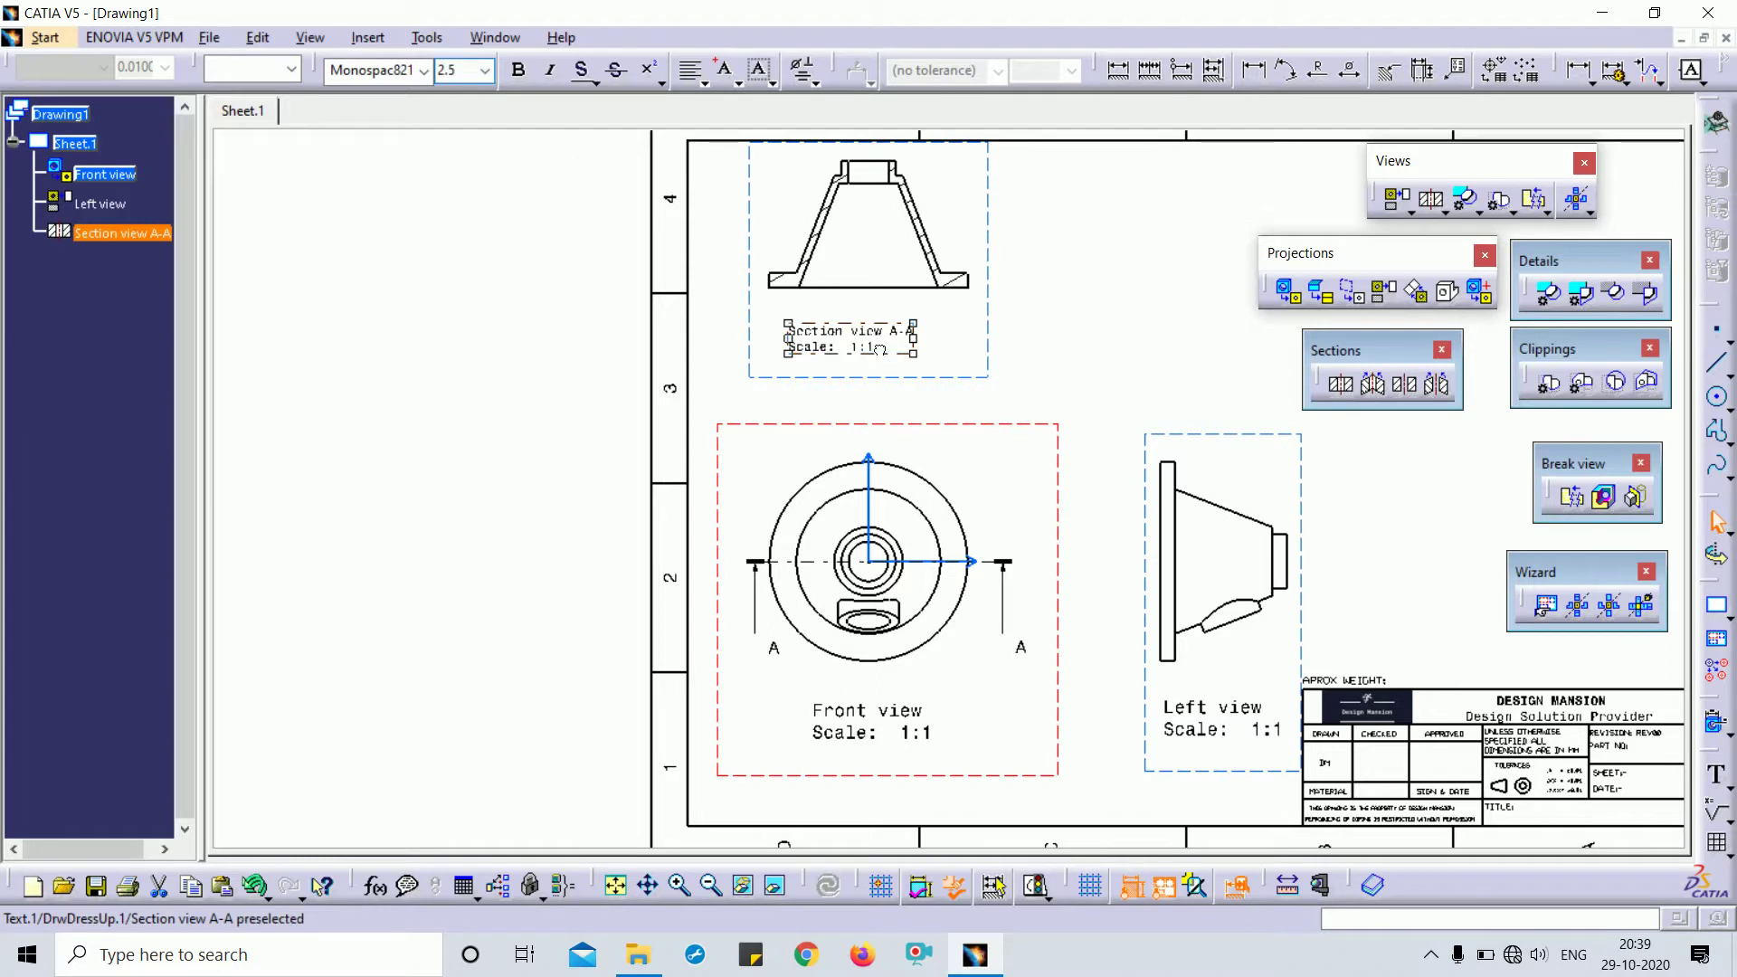
Reduce the text size of the left view and front view labels to match the section label's 2.5 mm
left_click(873, 727)
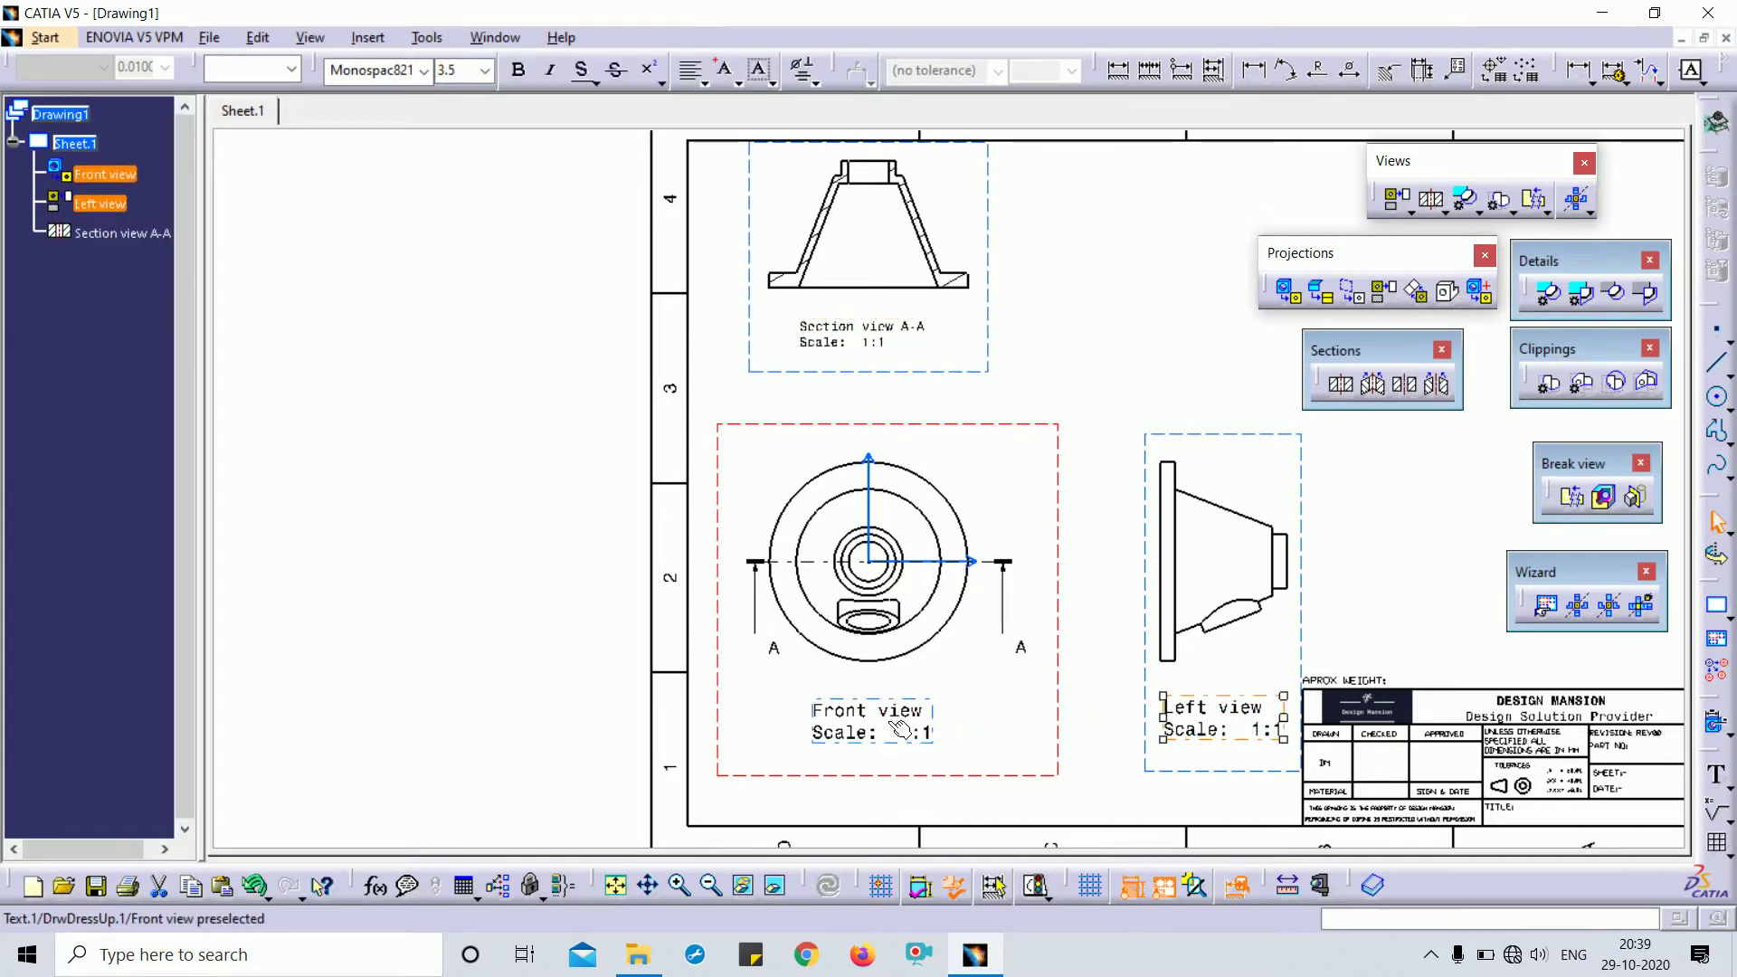
left_click(485, 71)
left_click(488, 106)
left_click(512, 328)
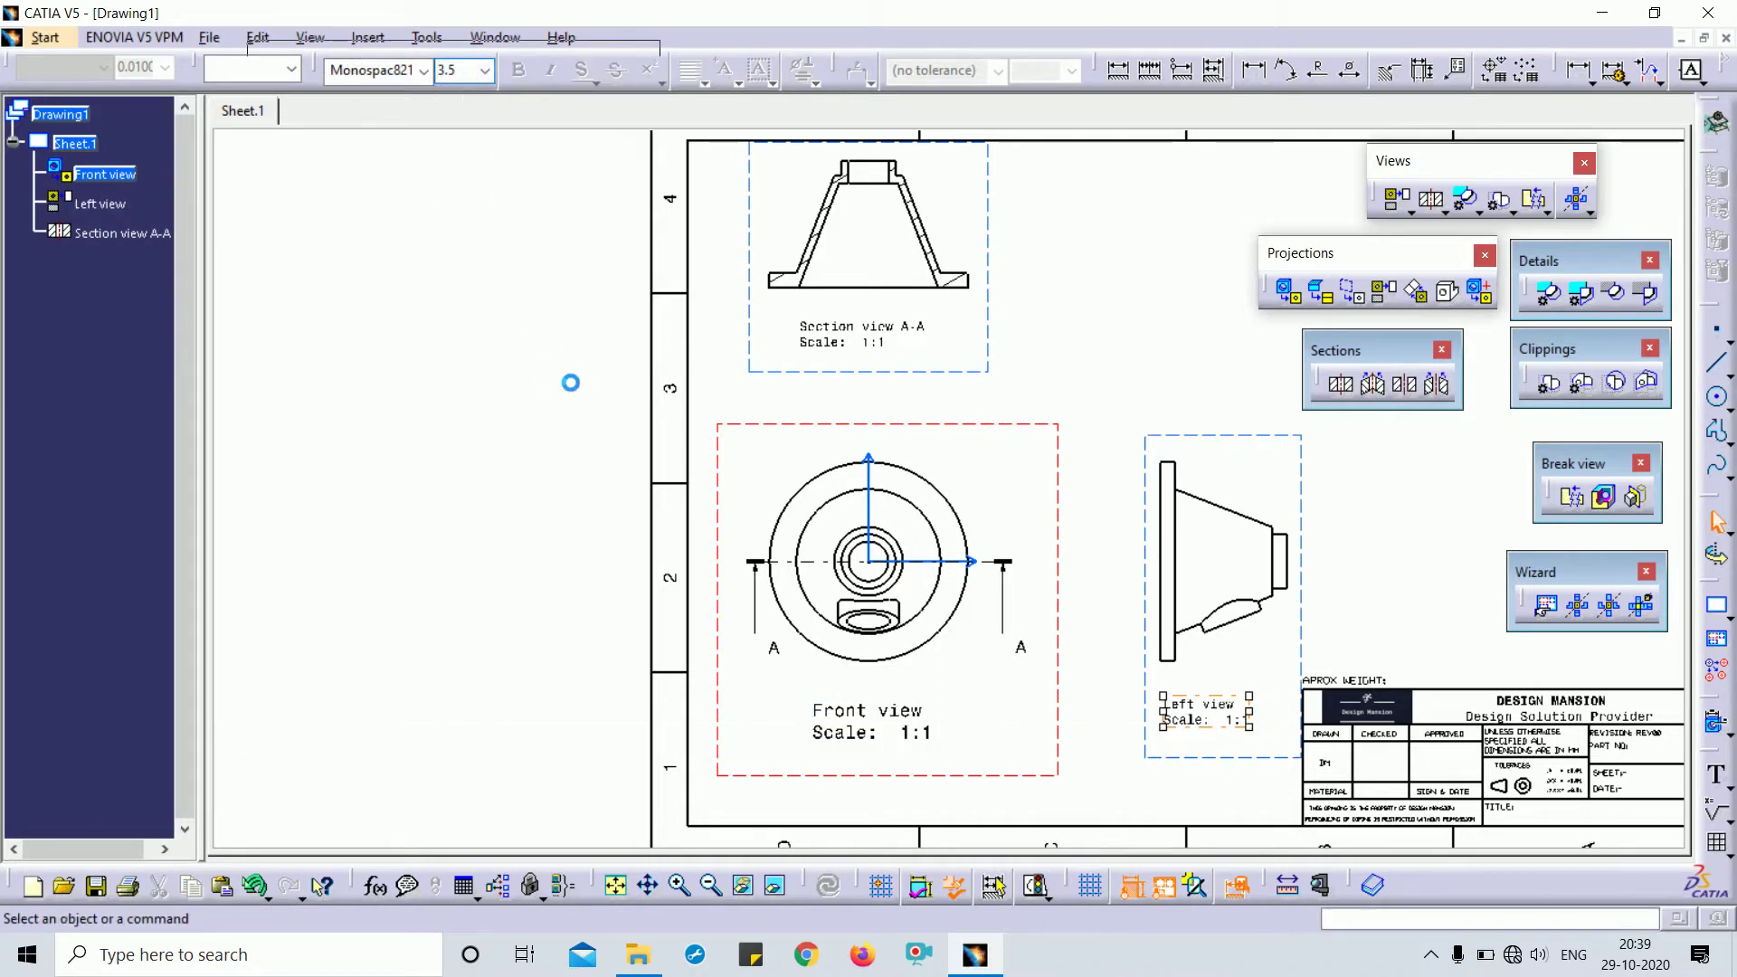
left_click(841, 711)
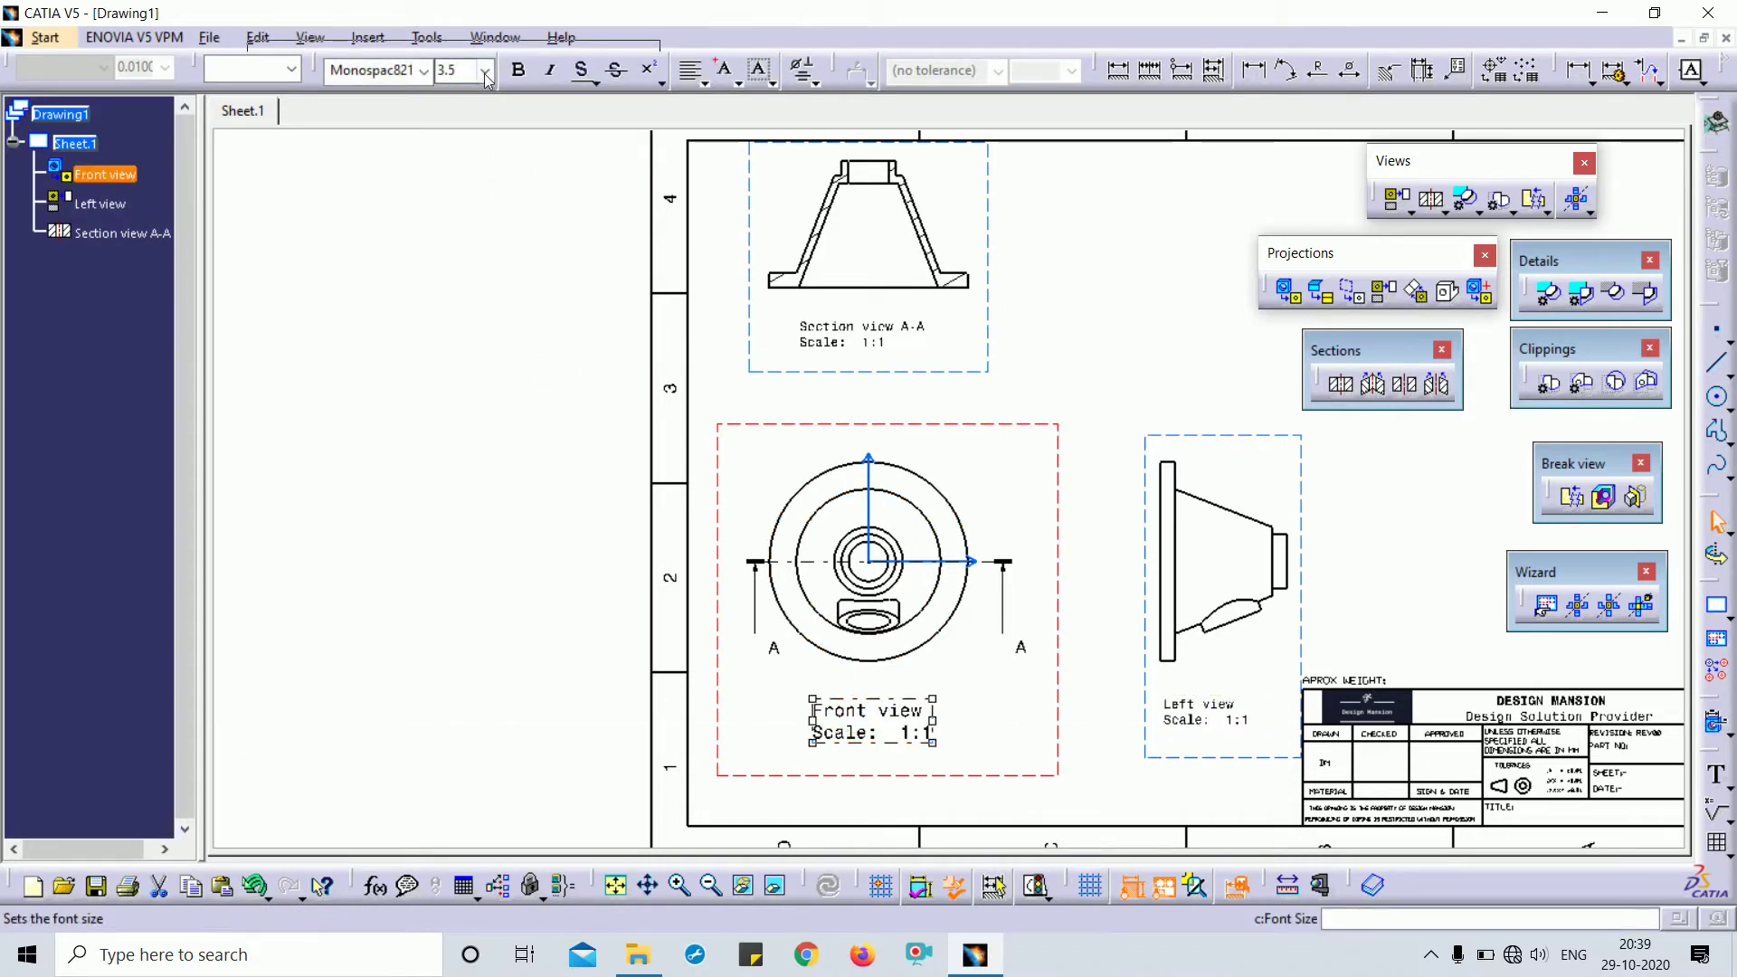
left_click(485, 71)
left_click(478, 111)
left_click(1120, 443)
Create an isometric view of the part and place it in the upper-right corner of the sheet
mouse_move(1061, 399)
middle_mouse_down()
mouse_move(798, 450)
mouse_move(808, 496)
mouse_move(884, 435)
middle_mouse_up()
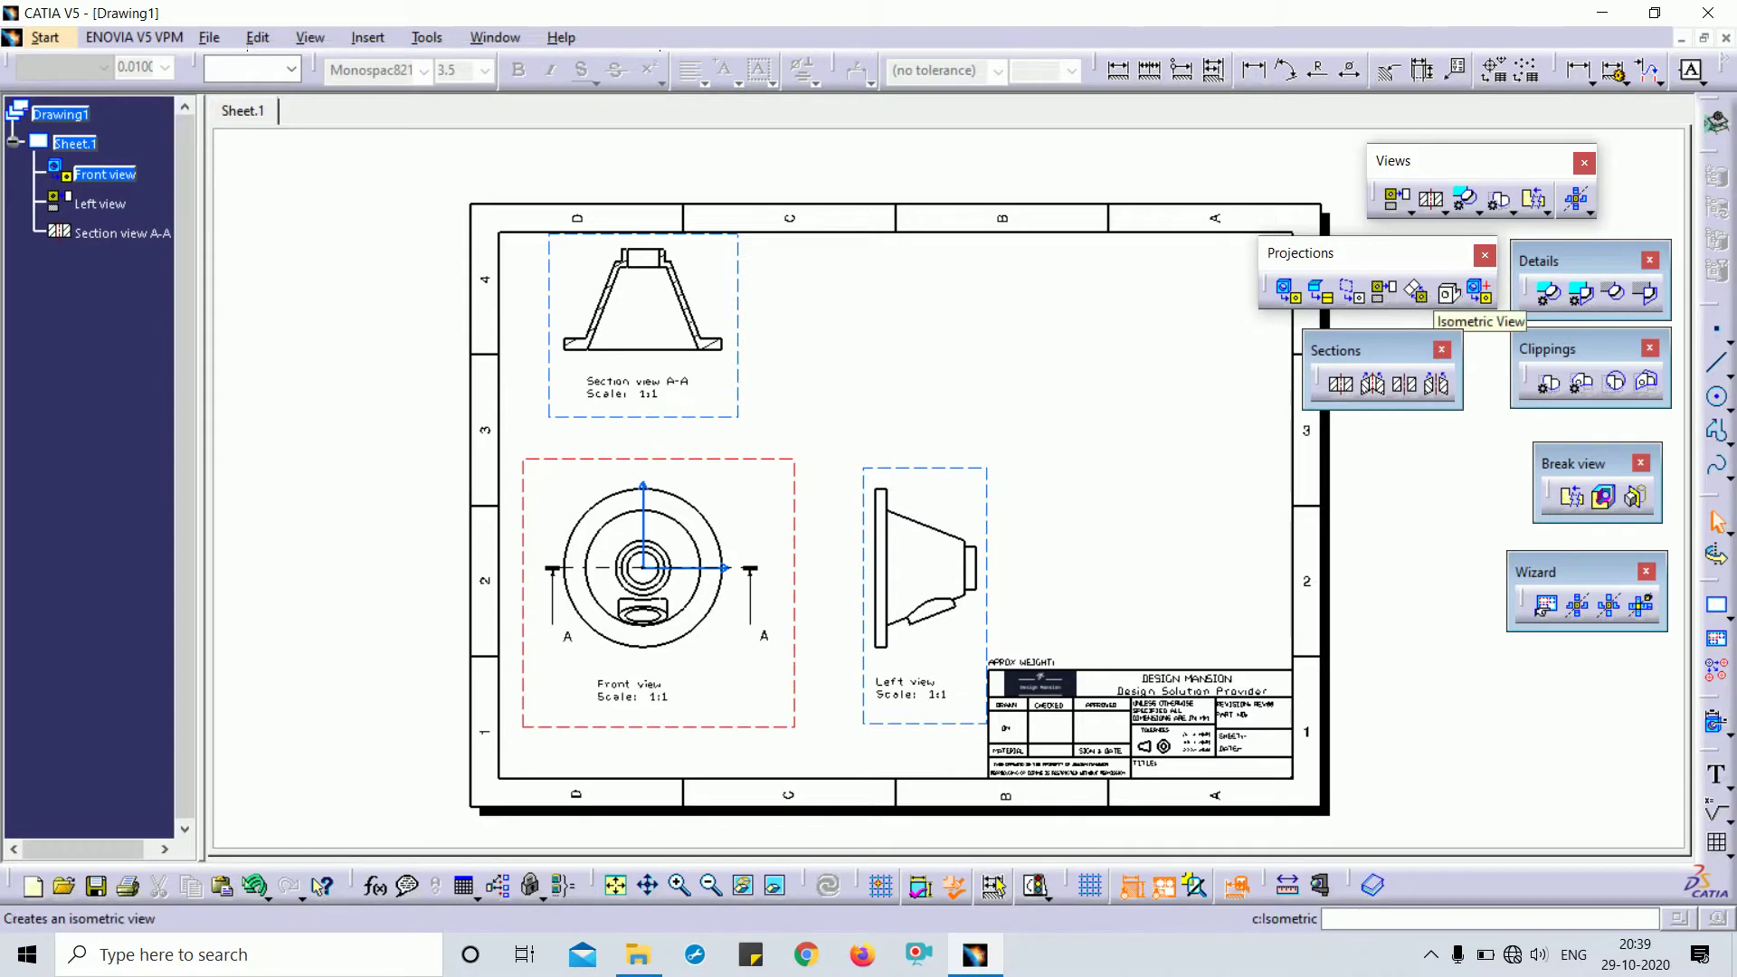
left_click(1480, 290)
key("ctrl+Tab")
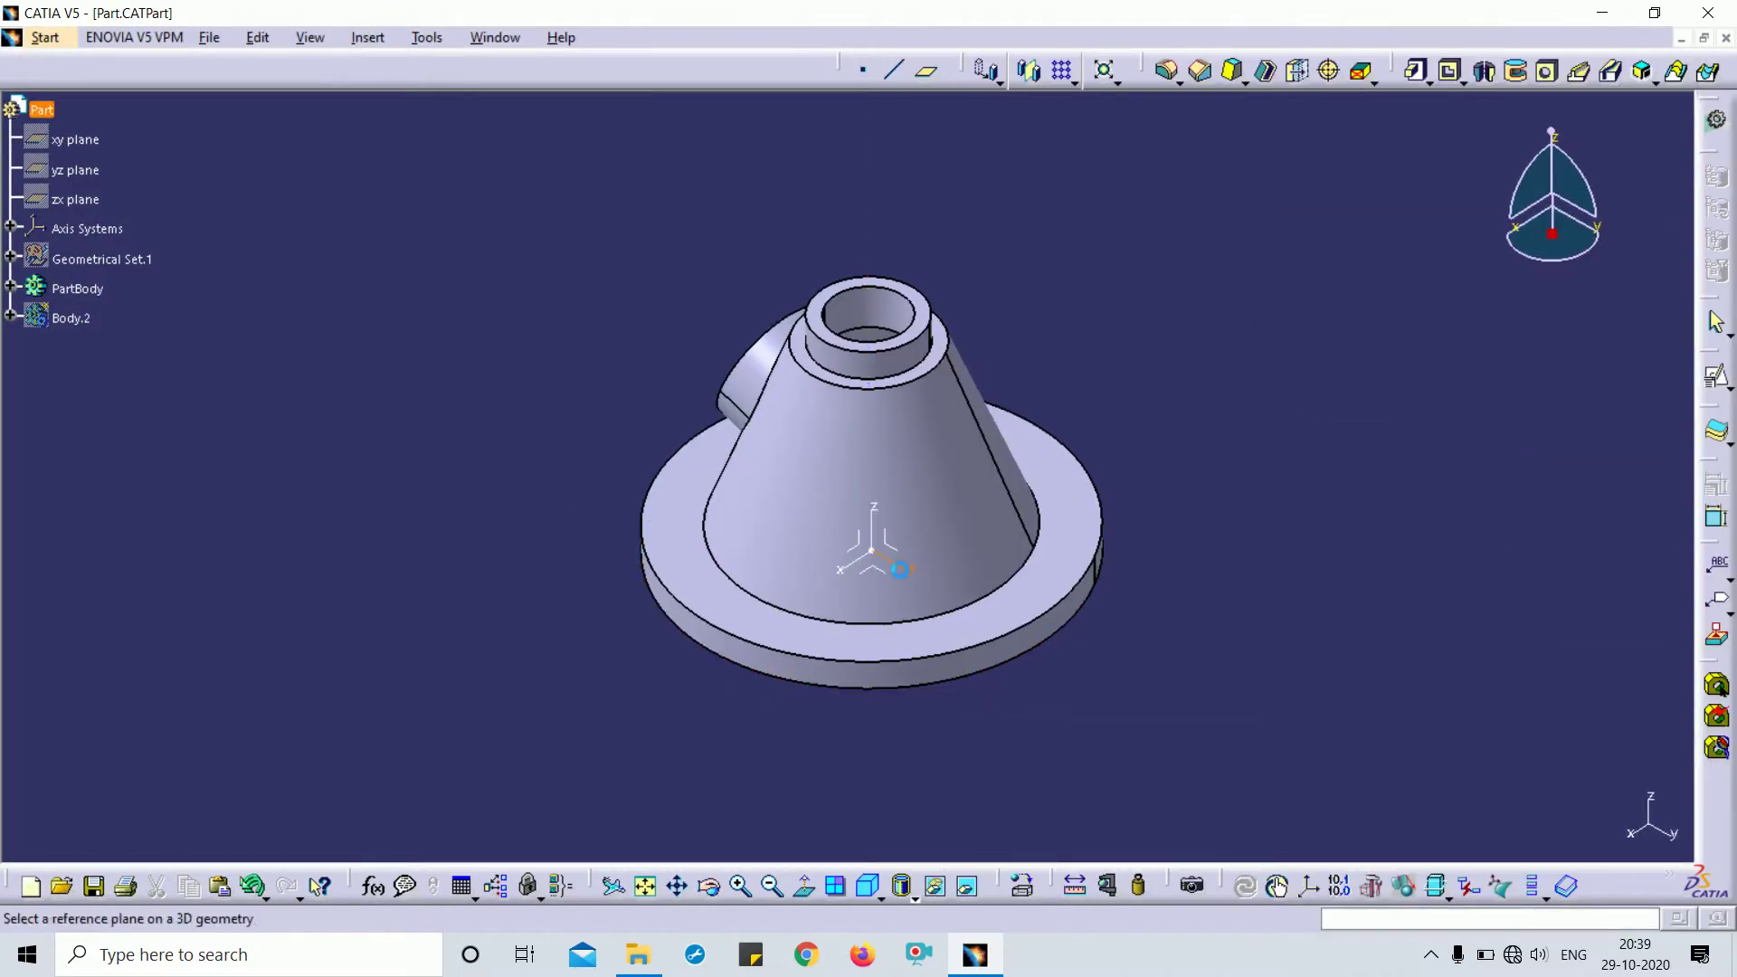
left_click(900, 569)
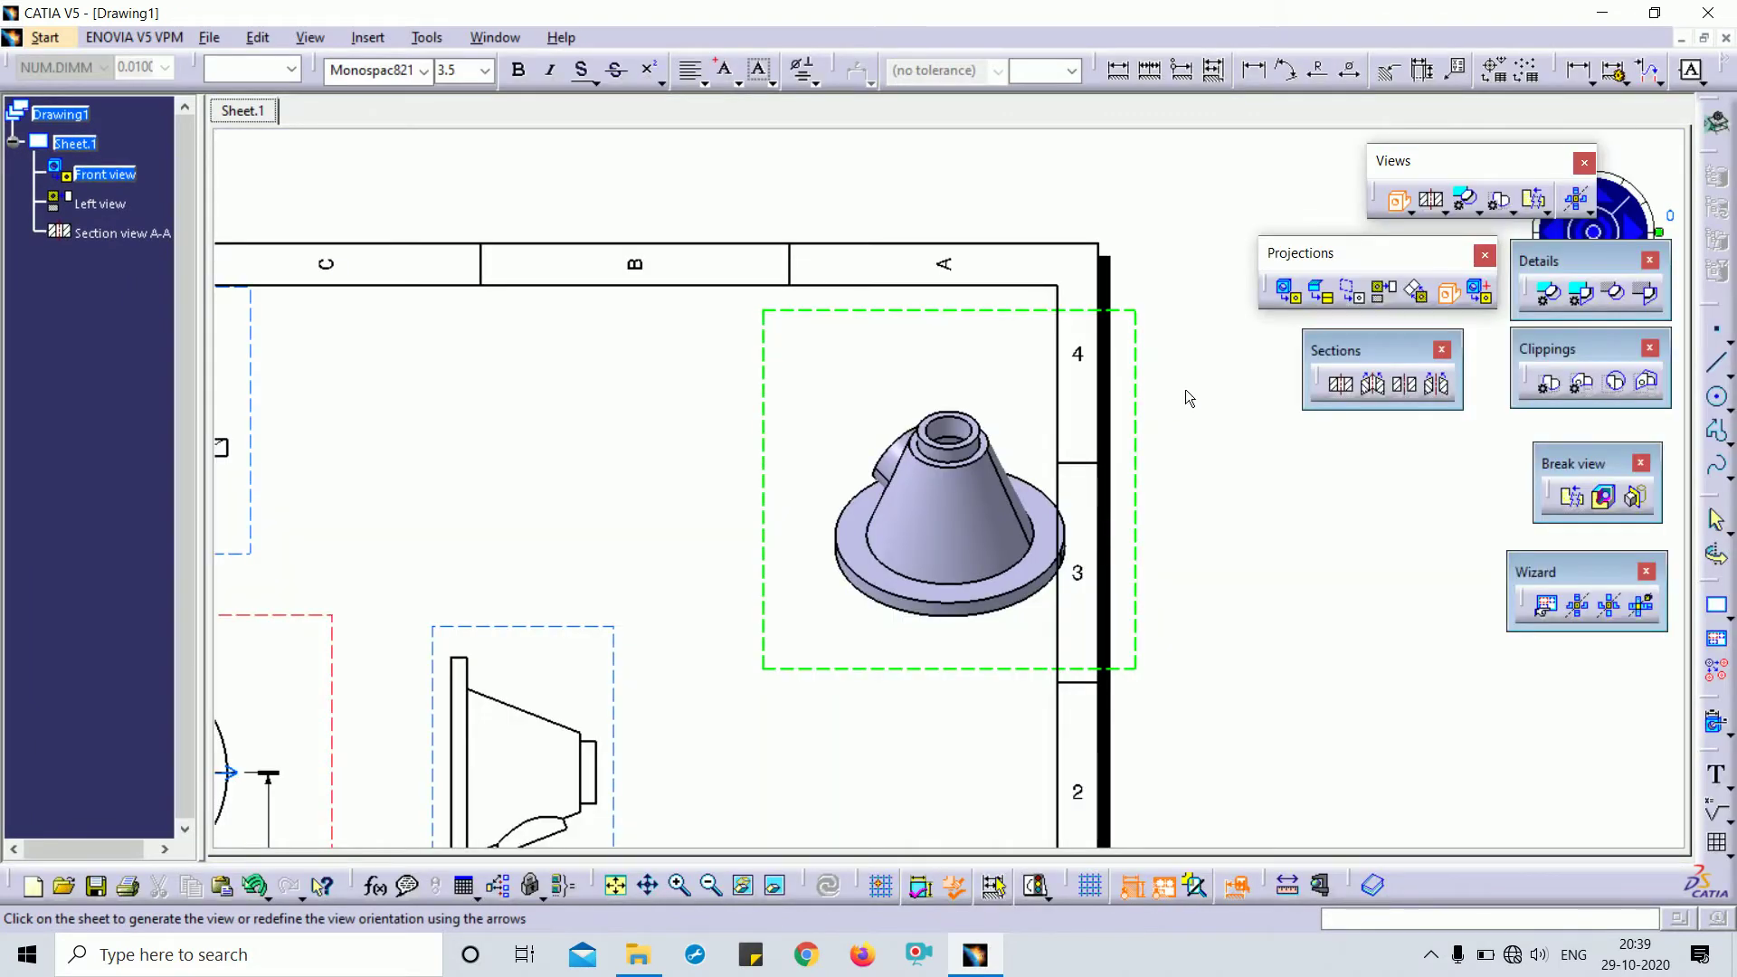
left_click(1188, 398)
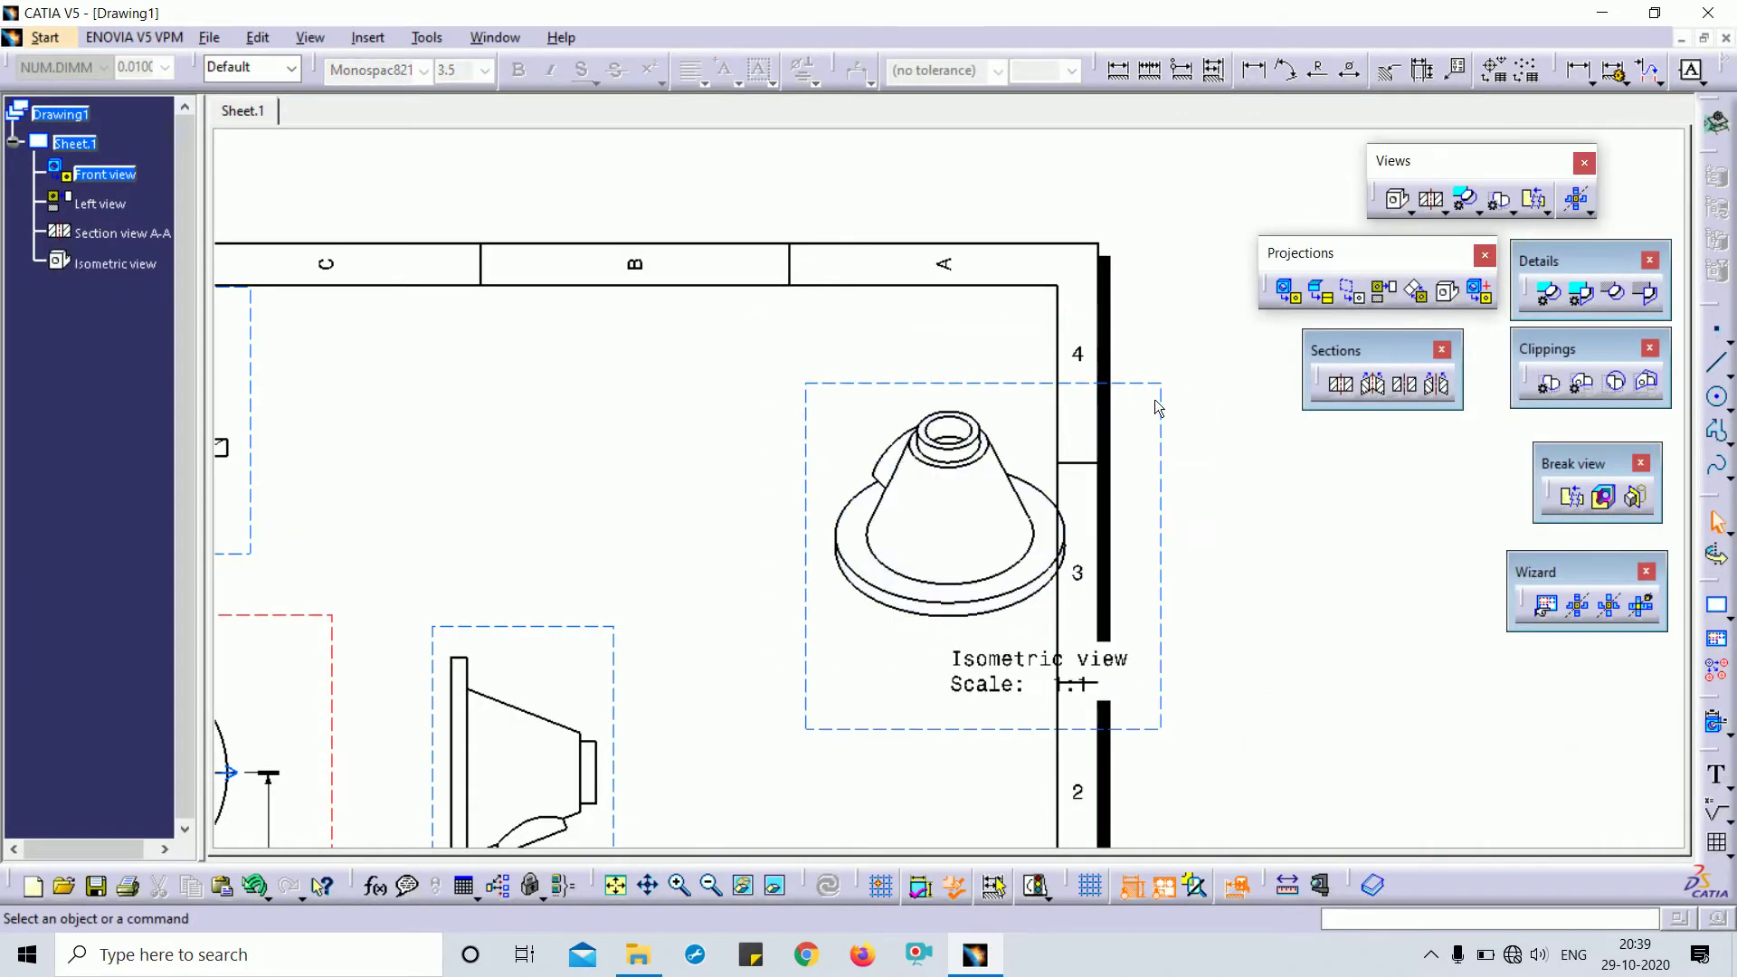
left_click_drag(1161, 405, 1103, 310)
left_click(1287, 534)
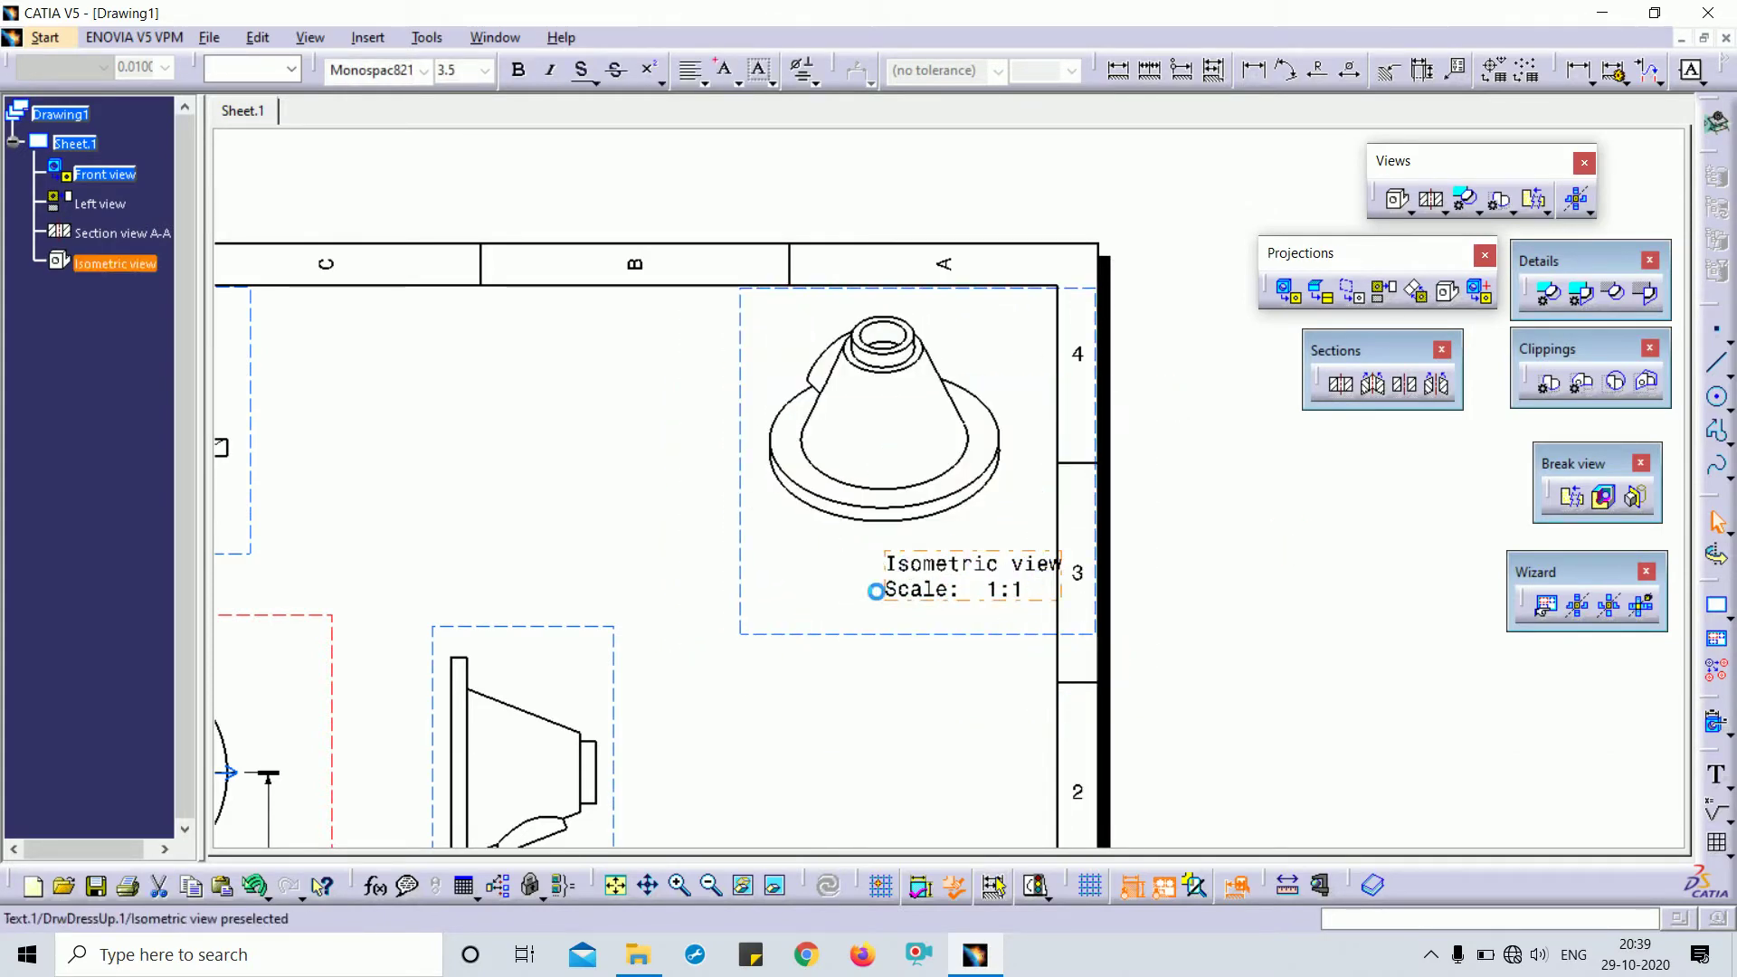
Move the isometric view's label directly beneath the part, then shift the whole view slightly towards the sheet's upper-right border
left_click_drag(905, 579, 805, 588)
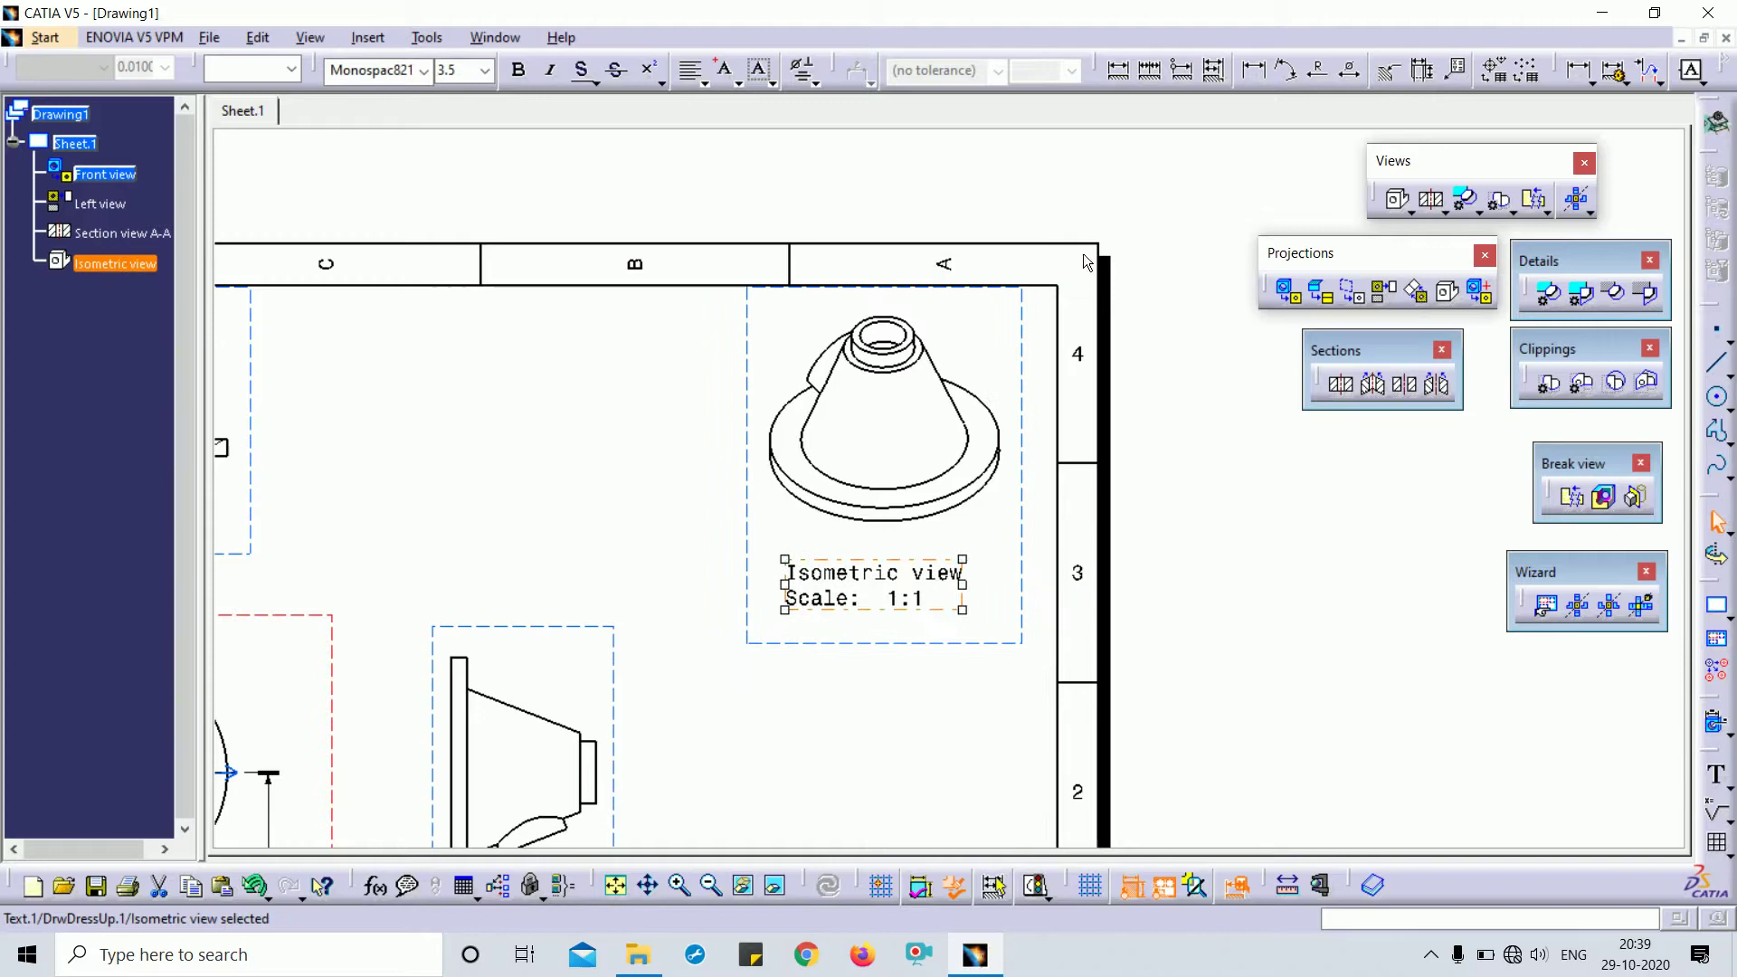
left_click(1035, 317)
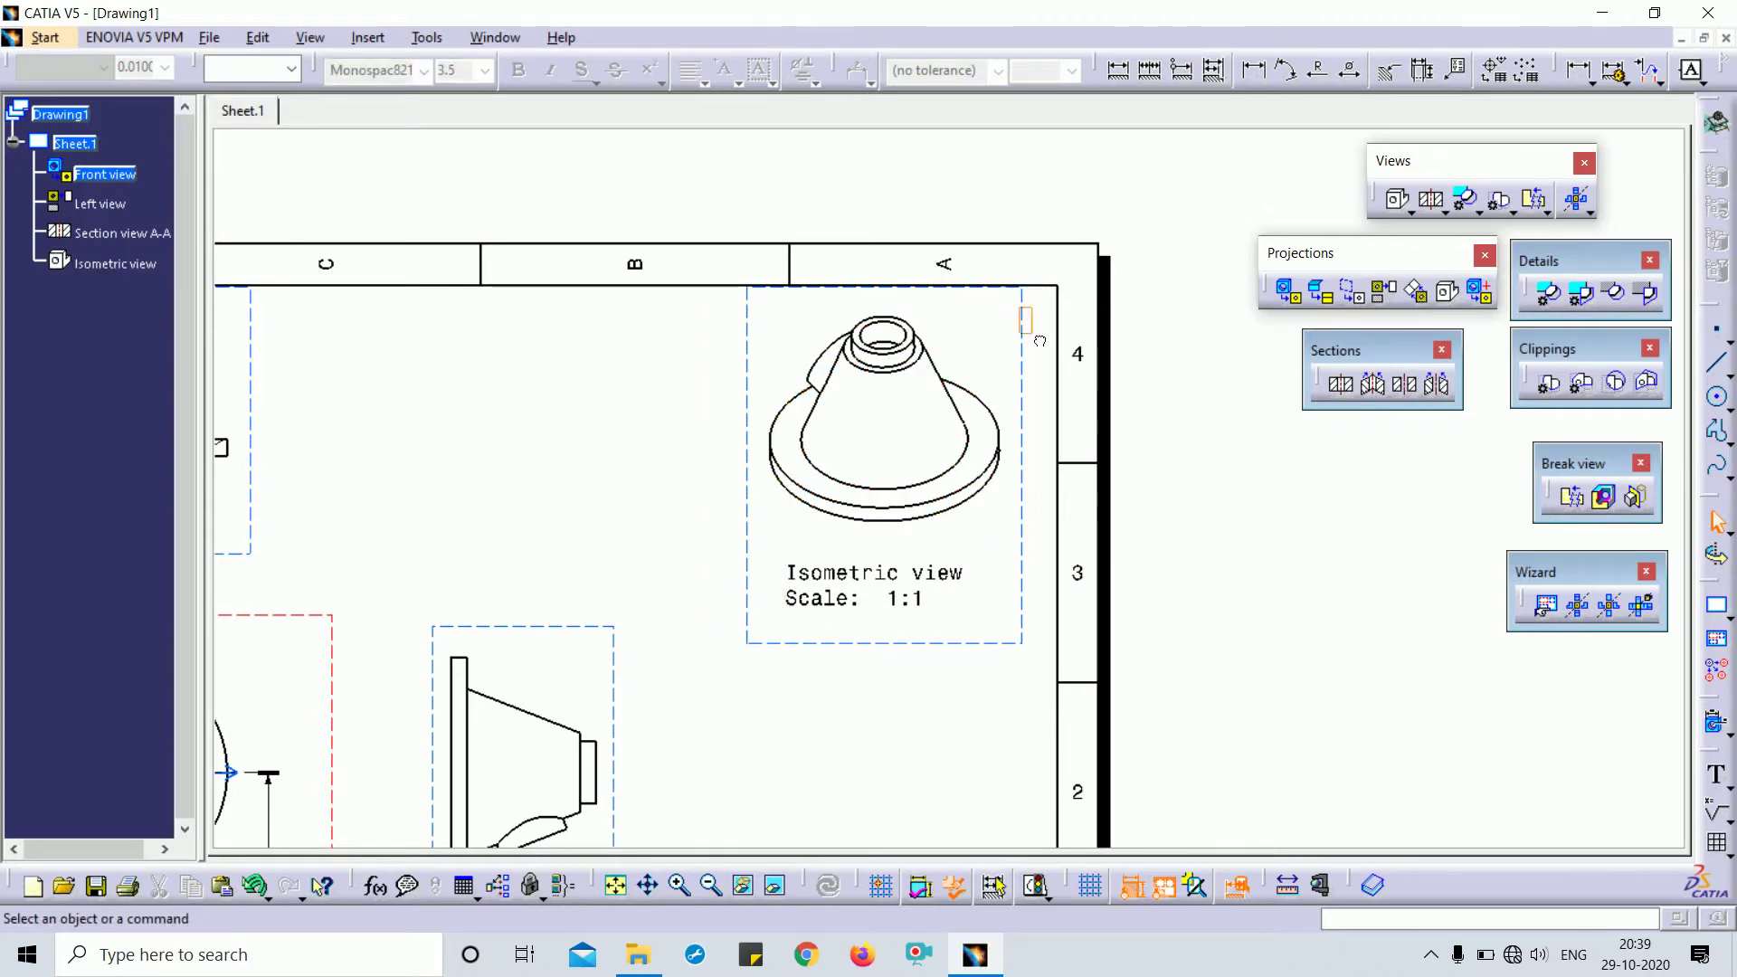
left_click_drag(1022, 319, 1042, 333)
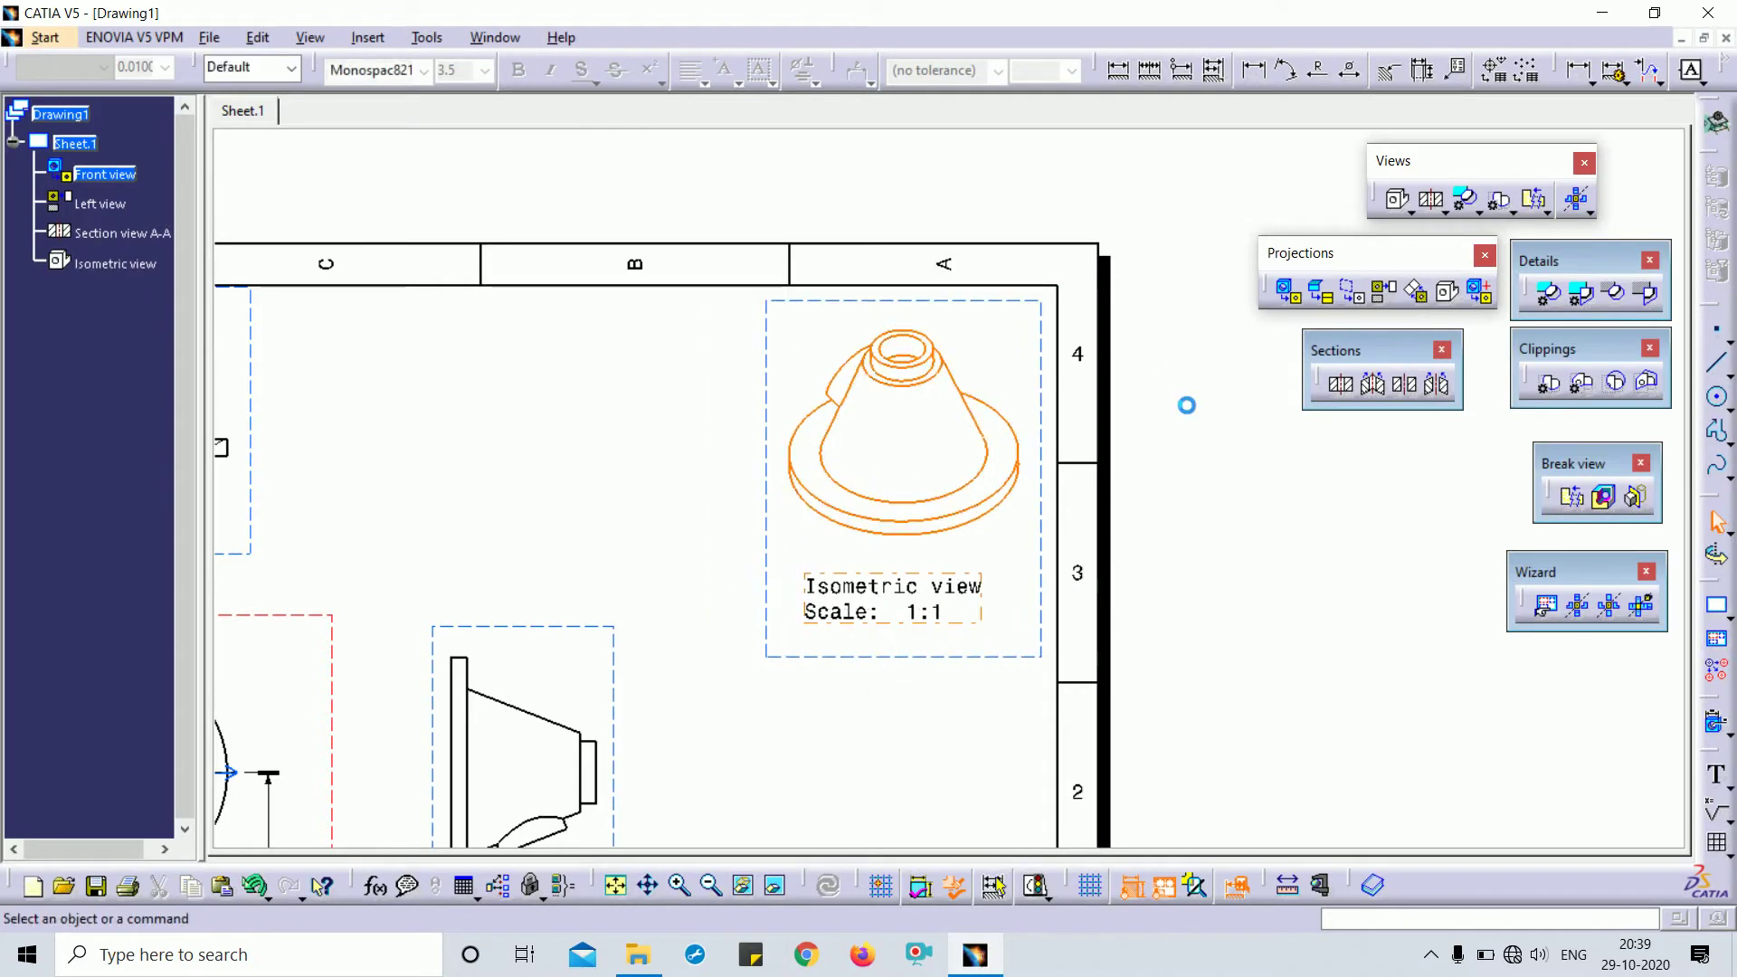
left_click(1143, 491)
mouse_move(1142, 491)
middle_mouse_down("ctrl")
mouse_move(1136, 539)
mouse_move(1203, 480)
middle_mouse_up("ctrl")
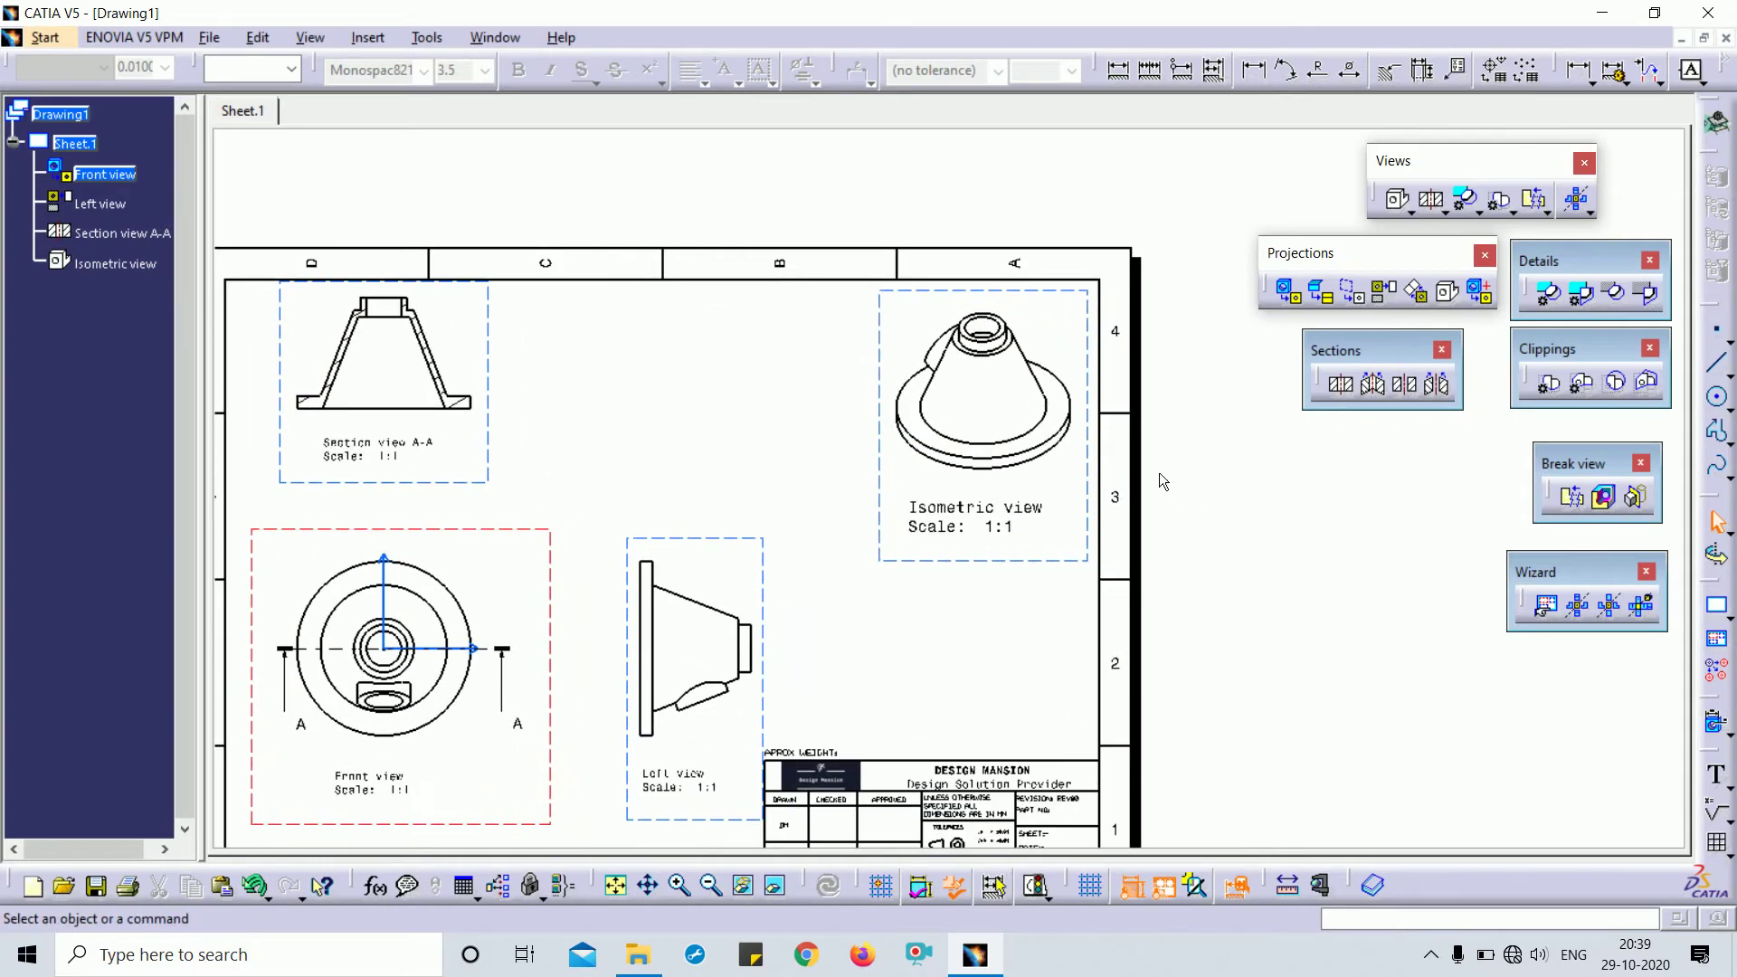
Turn on hidden lines, center lines and axes in the front view and the left view
middle_click_drag(661, 562, 910, 335)
double_click(842, 352)
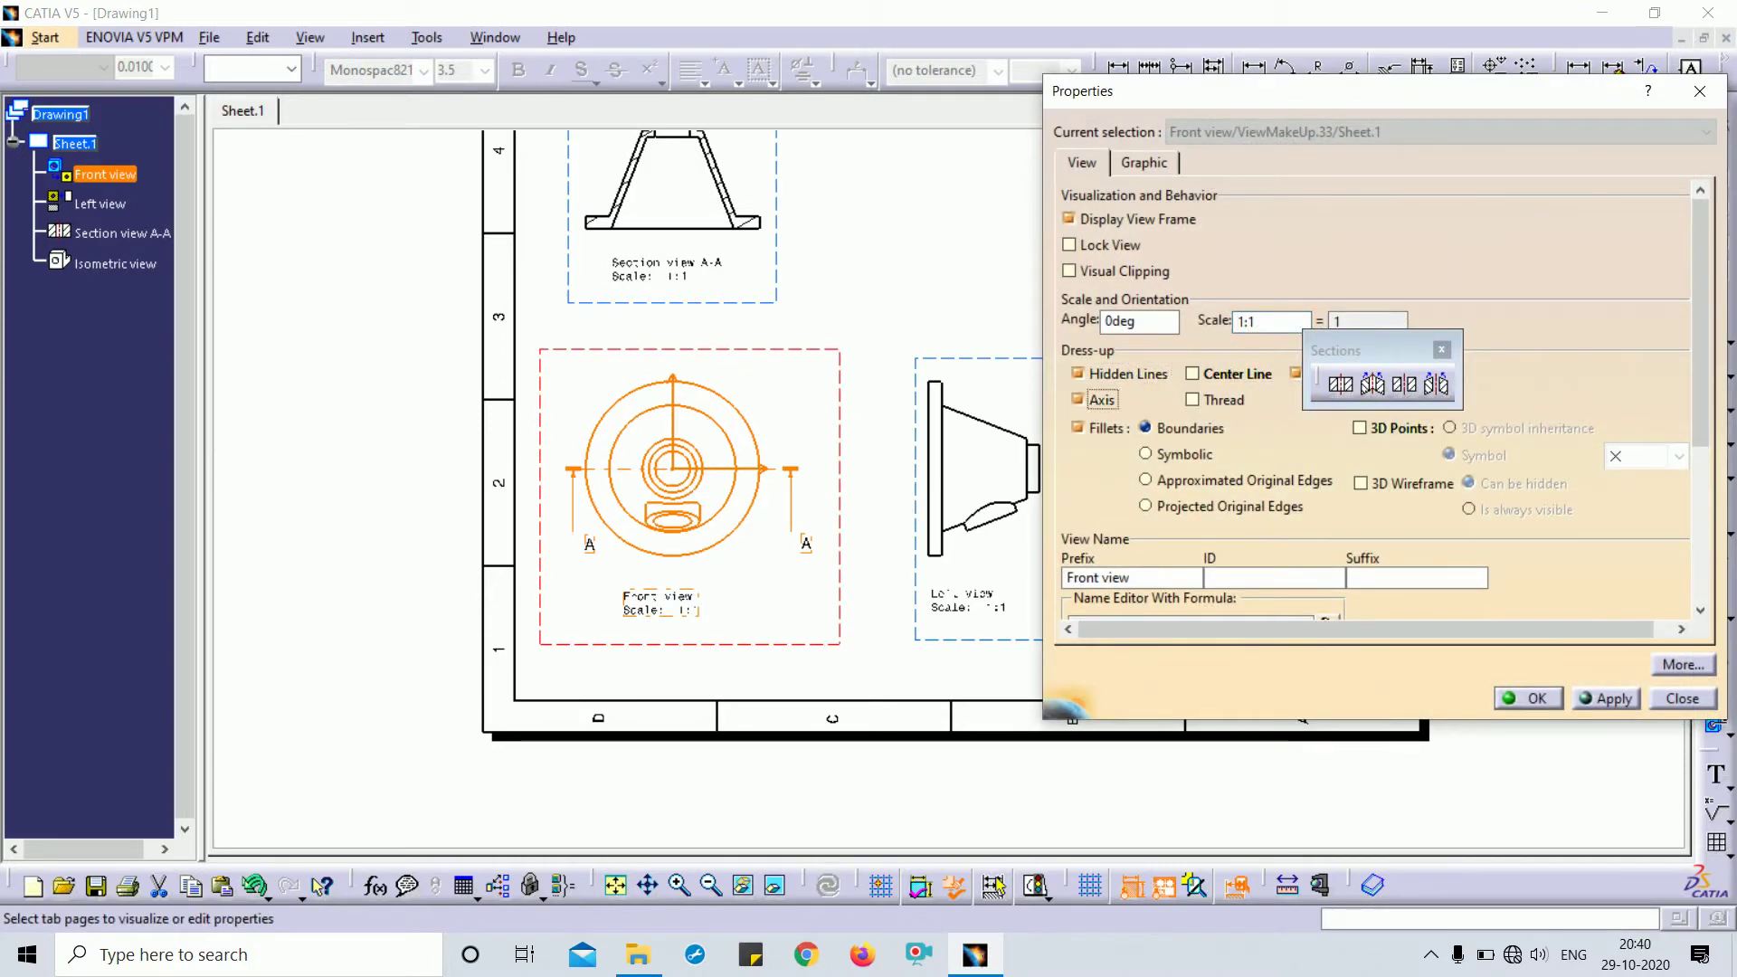
left_click(1391, 352)
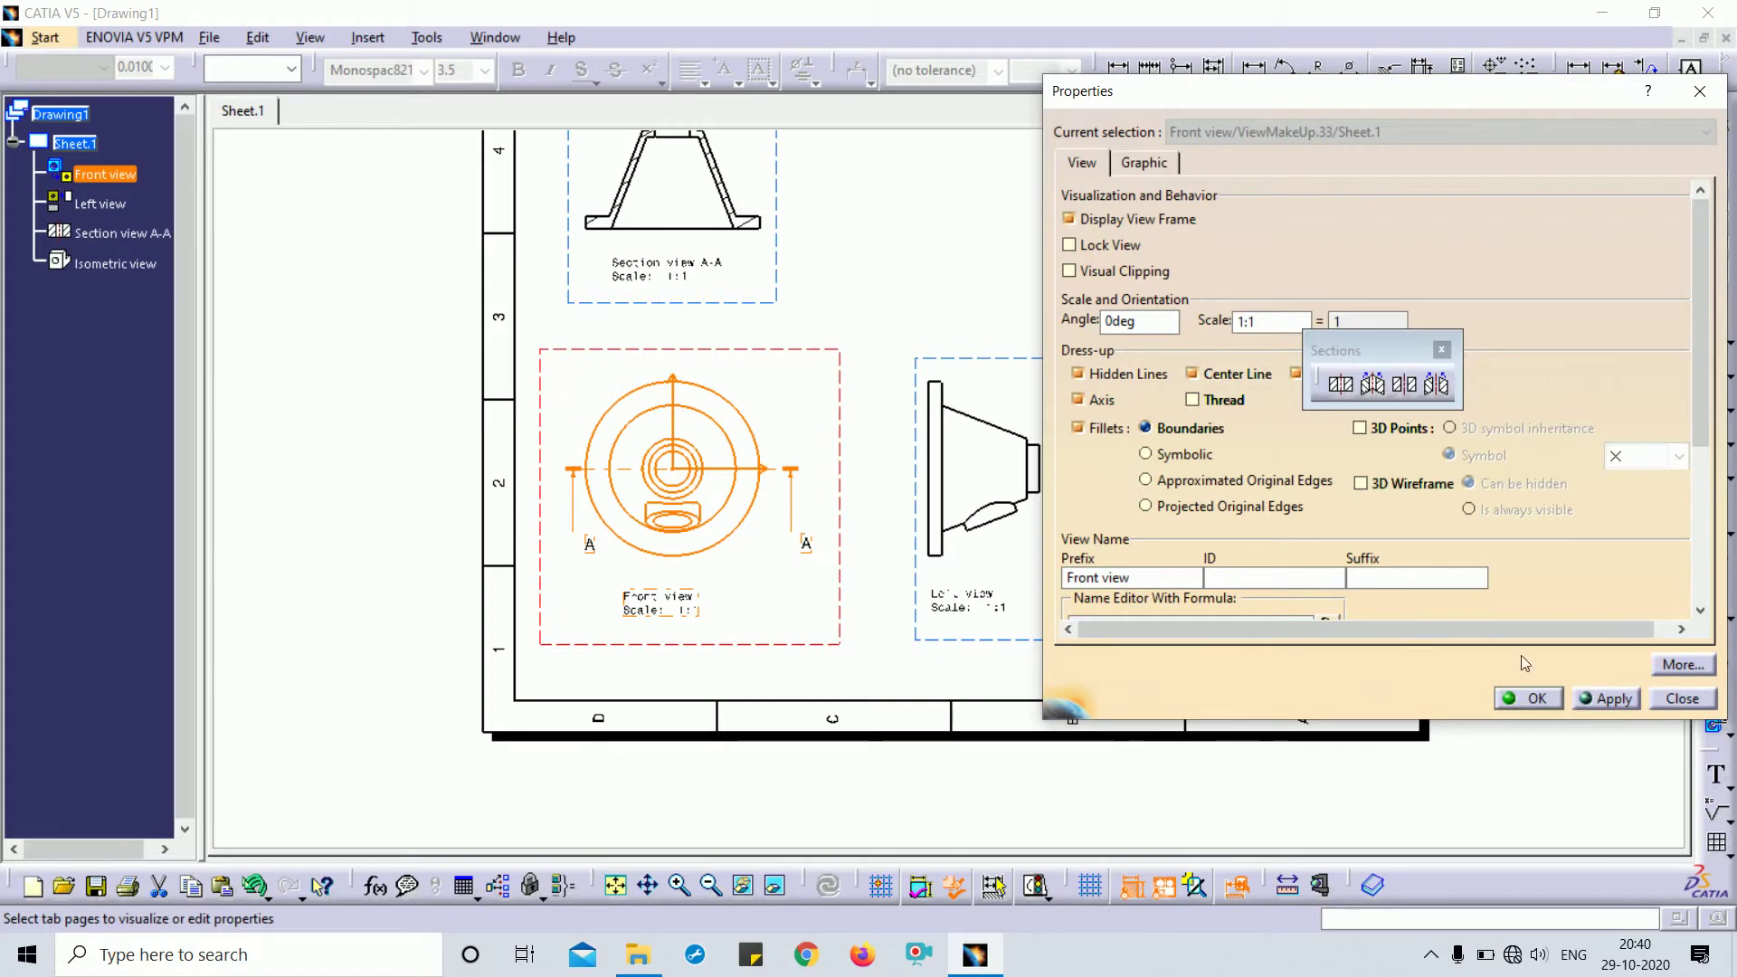
left_click(1602, 699)
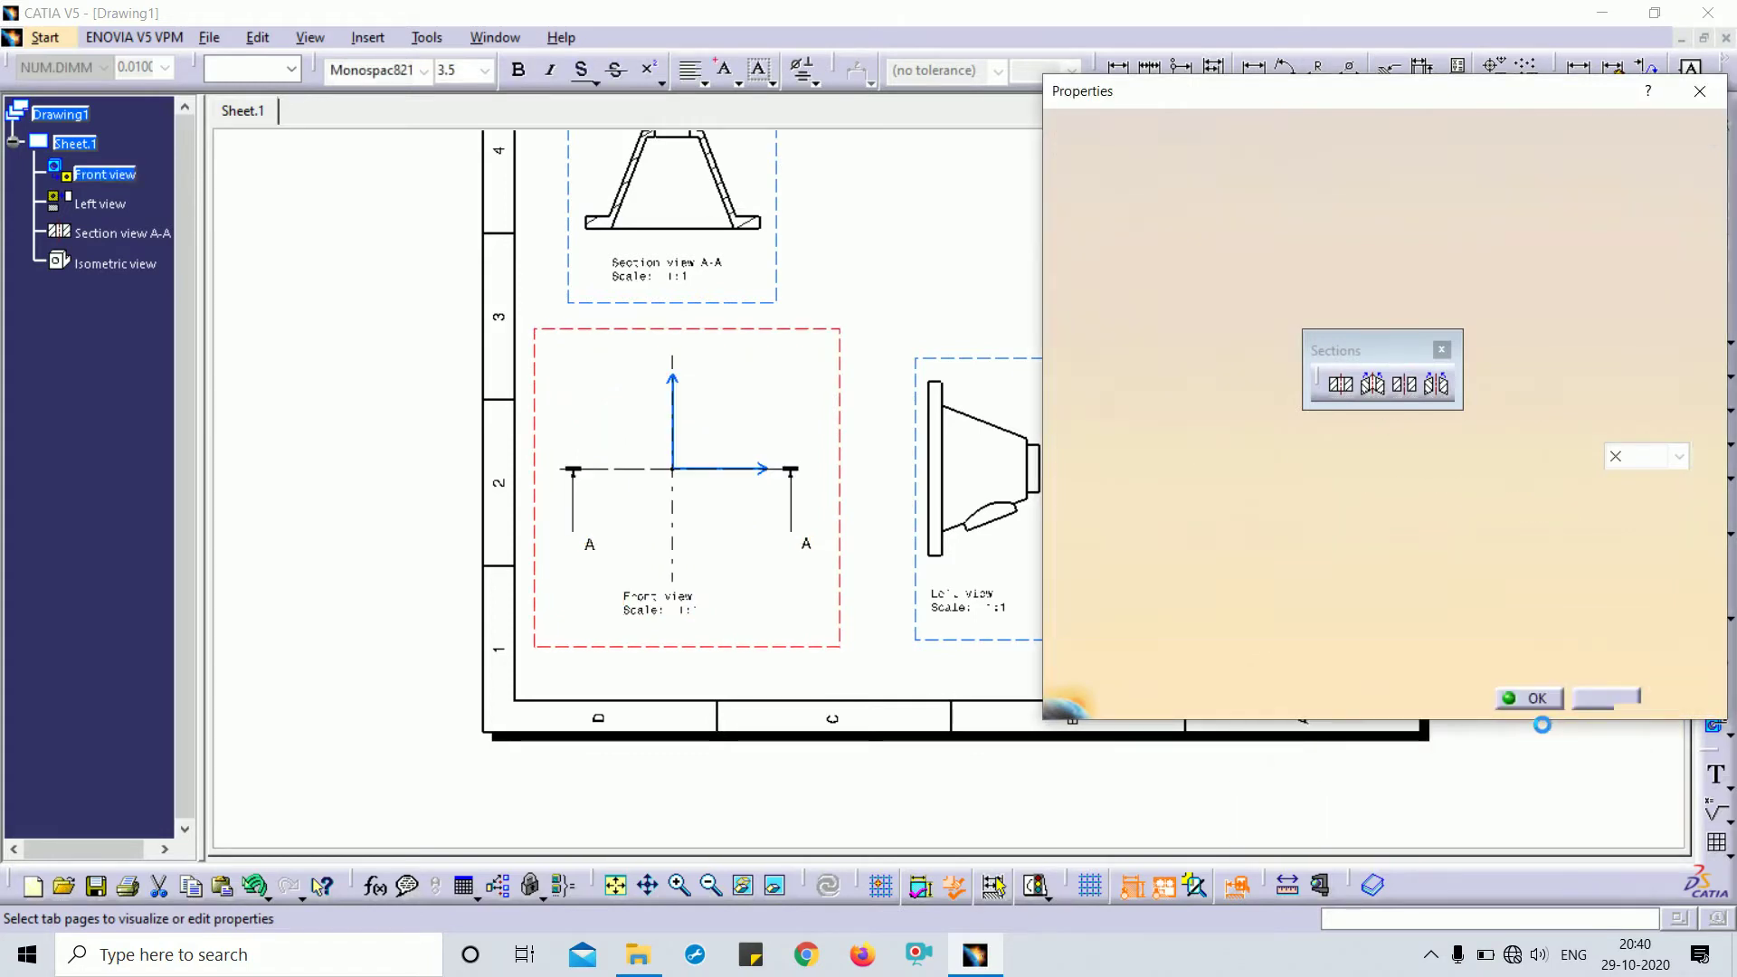
left_click(1538, 702)
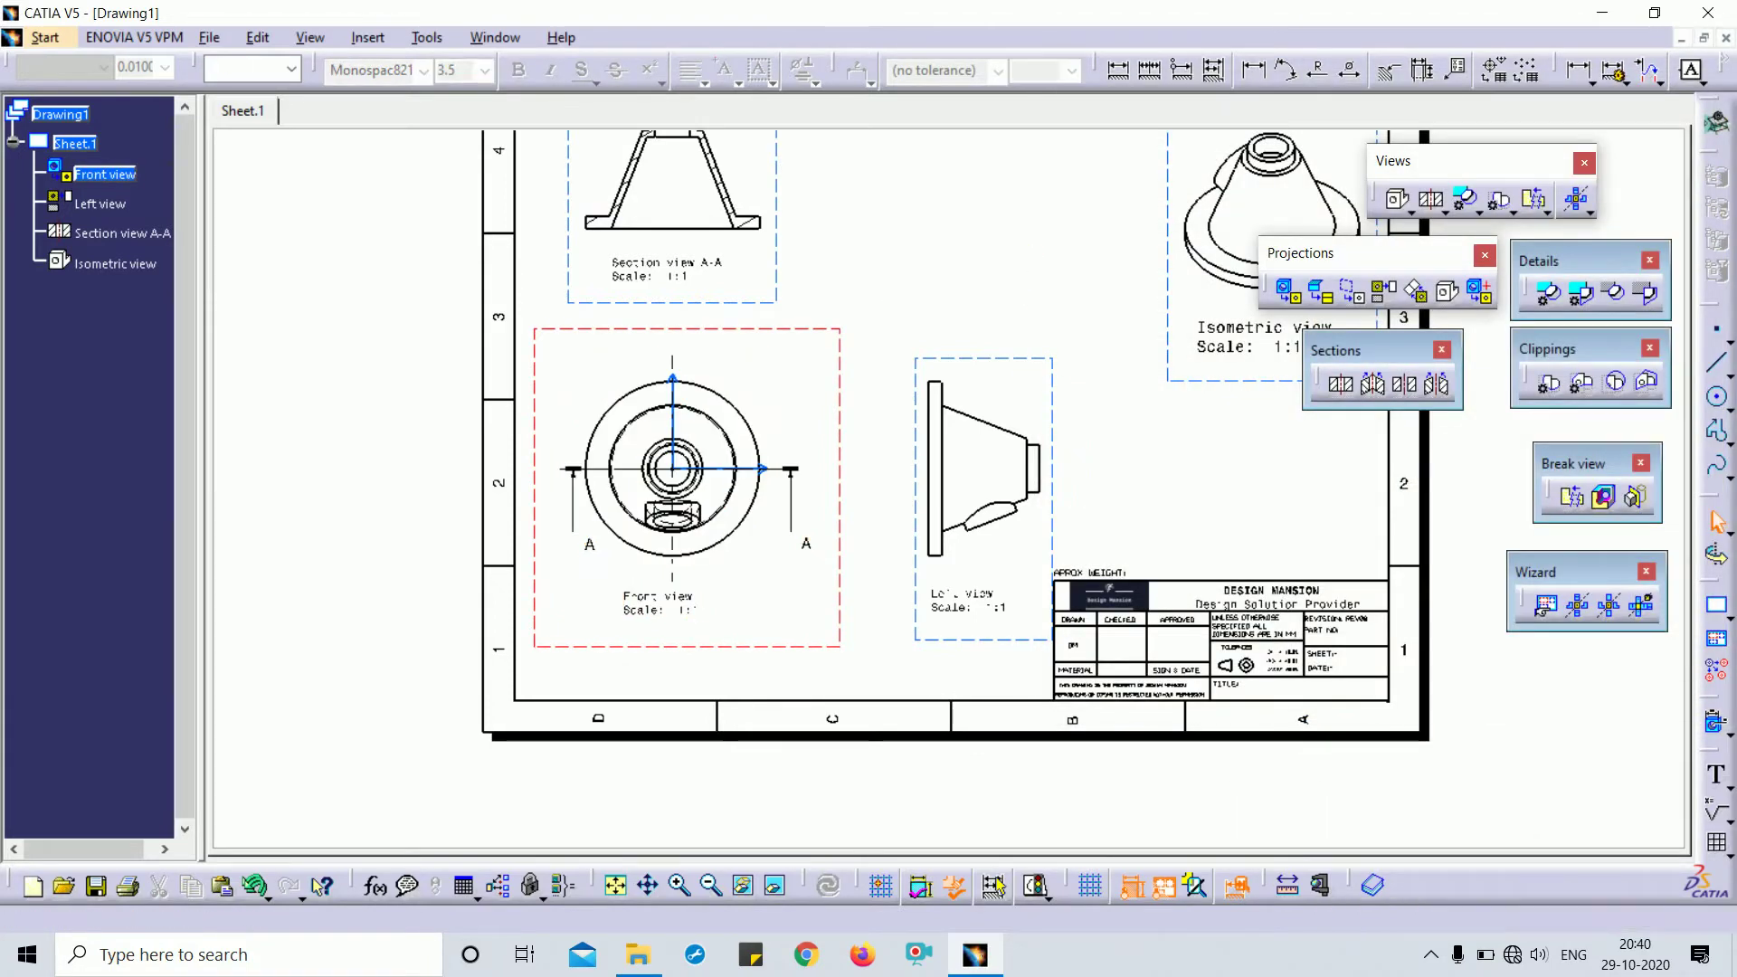
middle_click_drag(1035, 275, 1002, 329, "ctrl")
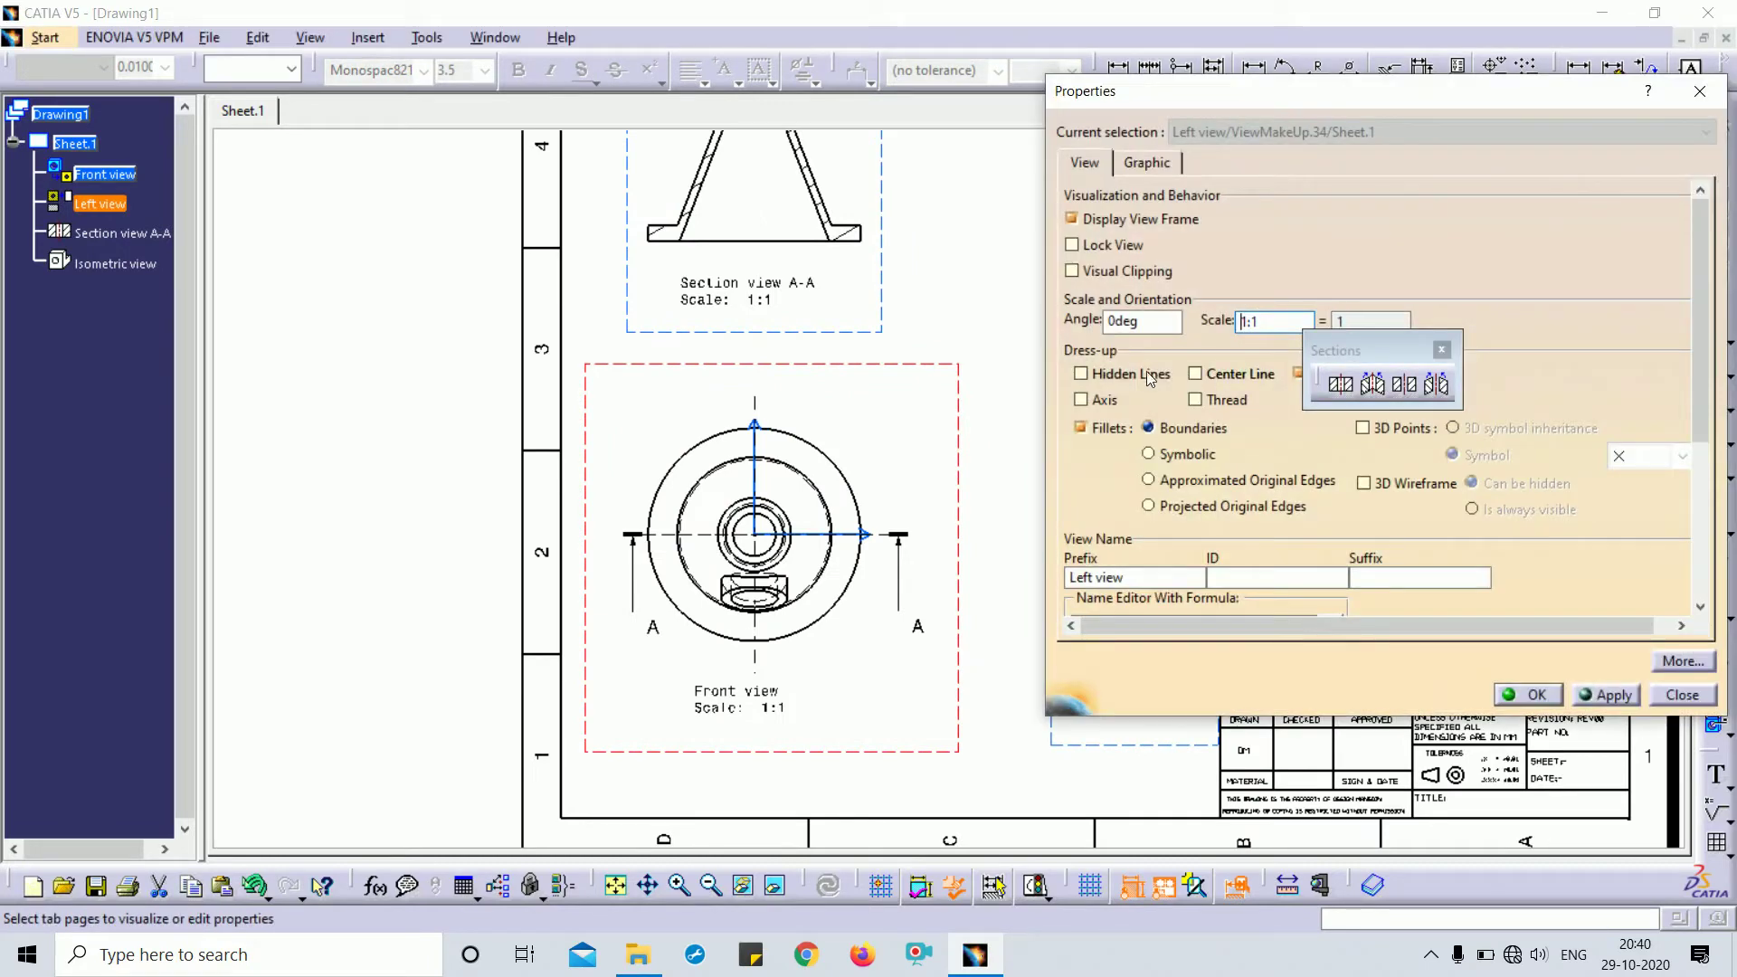
left_click(1529, 695)
Turn on the center line and axis display for section view A-A, keeping hidden lines off
middle_click_drag(1104, 292, 1028, 602)
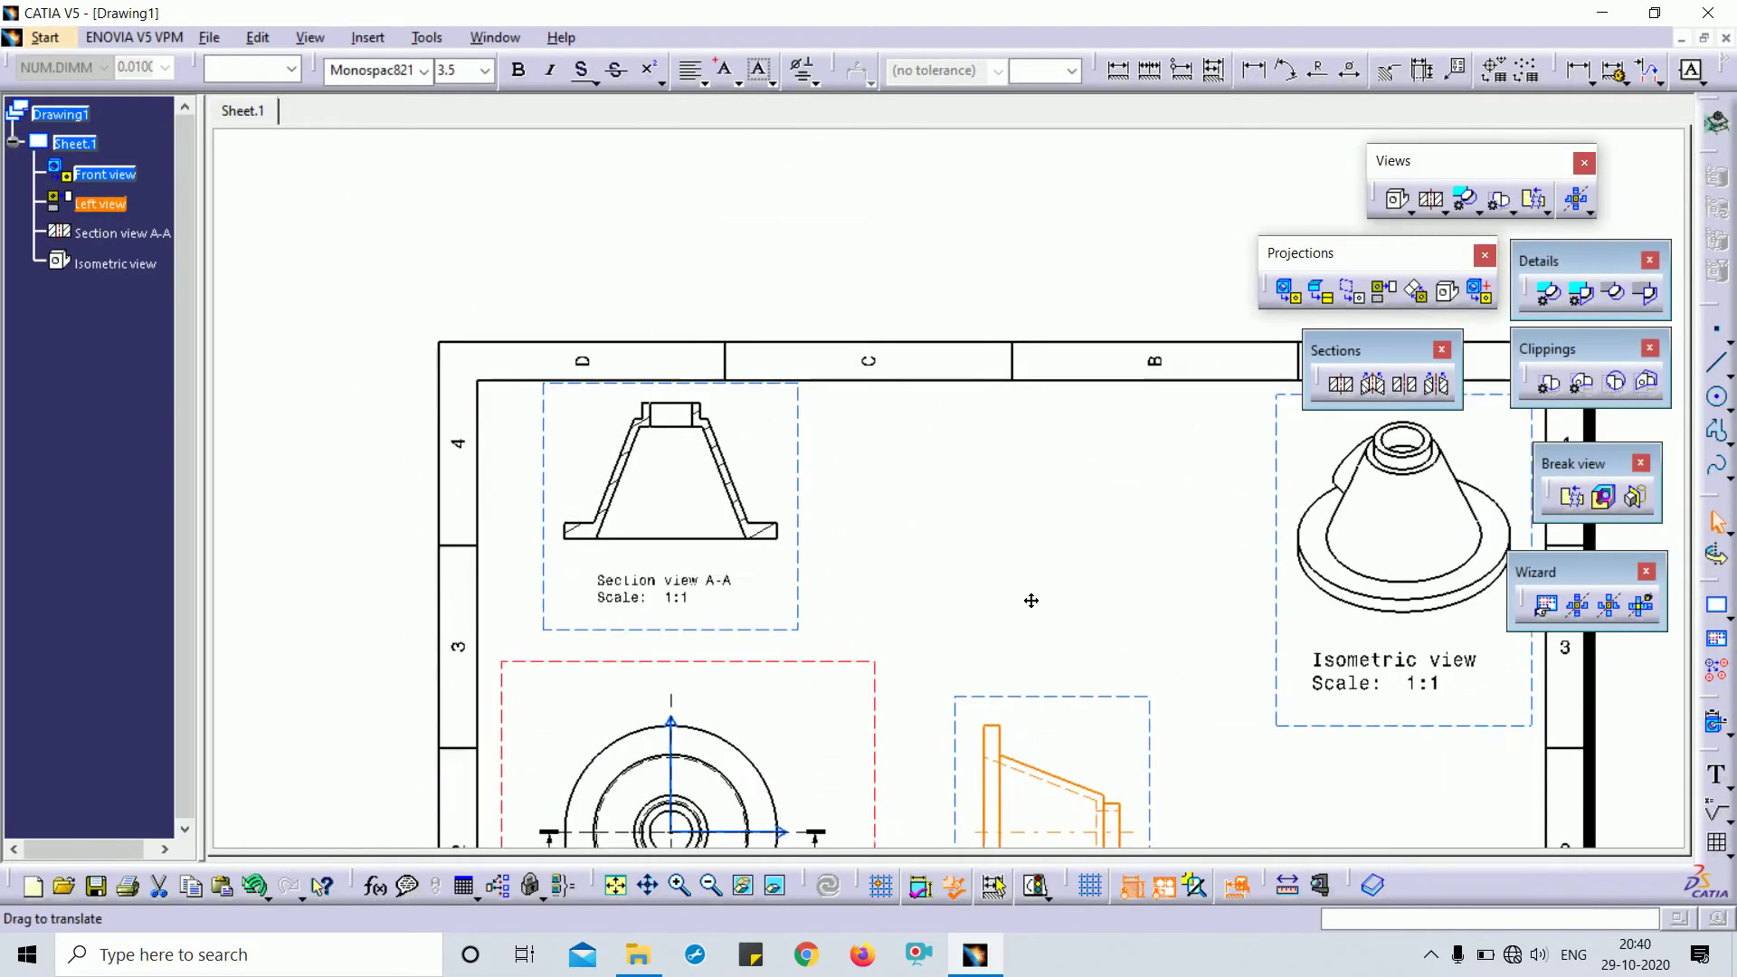
right_click(812, 399)
left_click(912, 529)
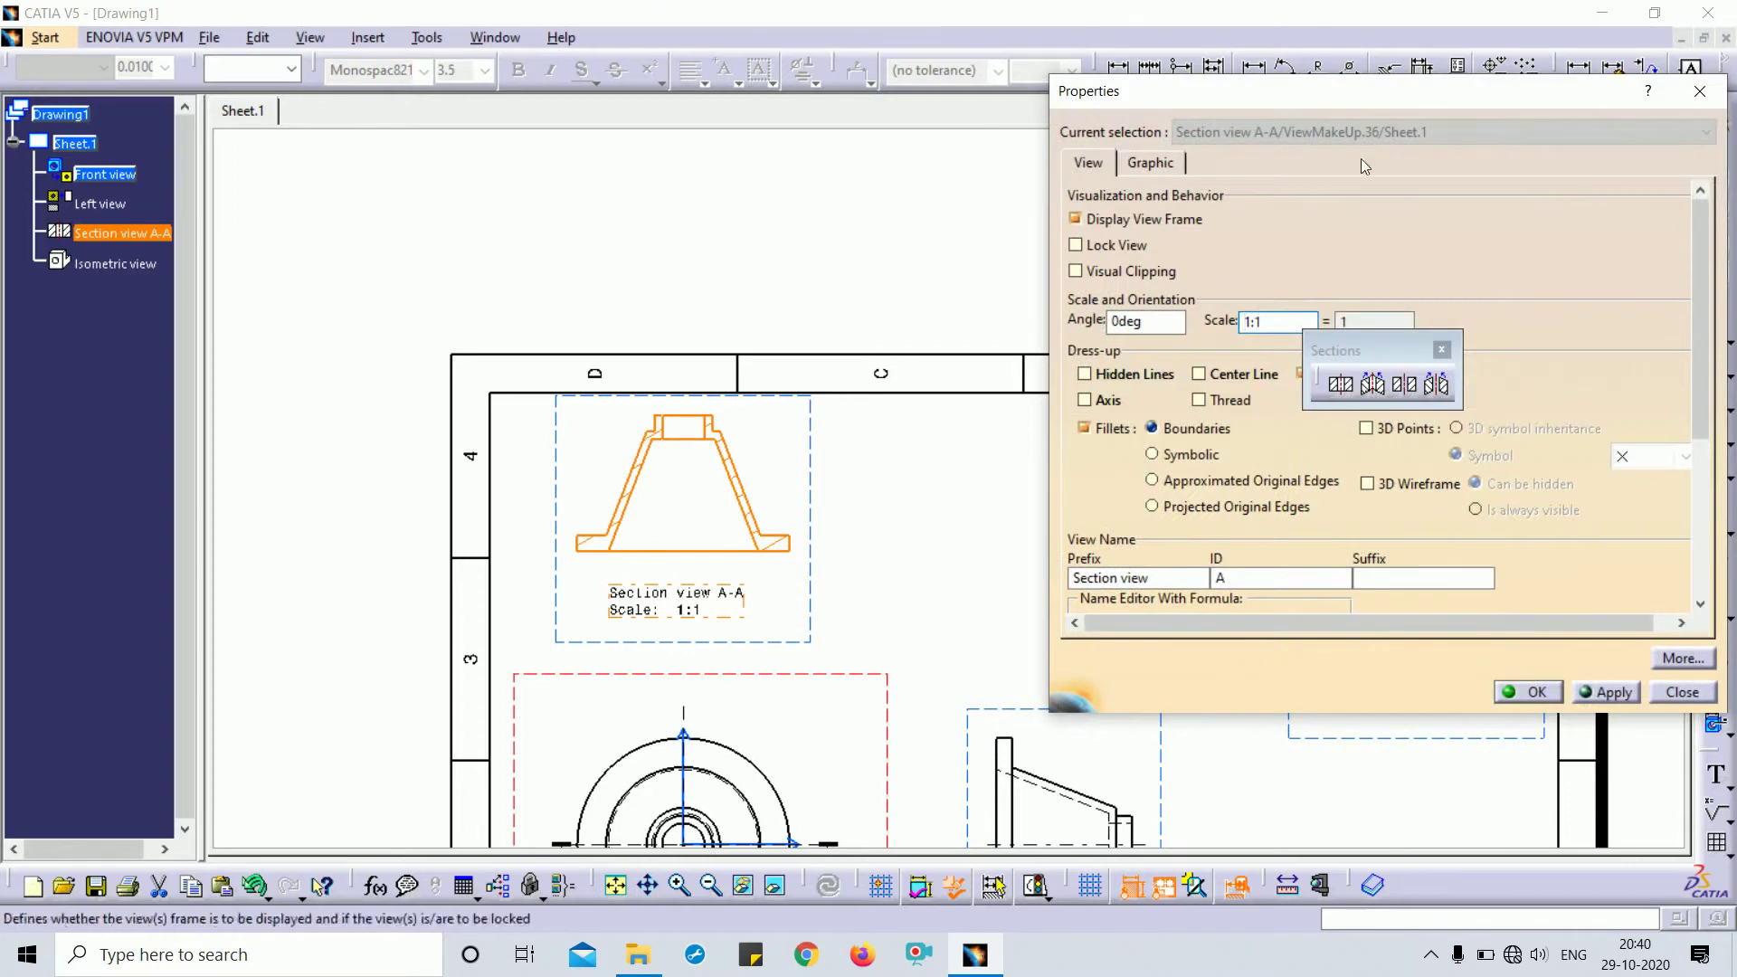
left_click_drag(1348, 43, 896, 95)
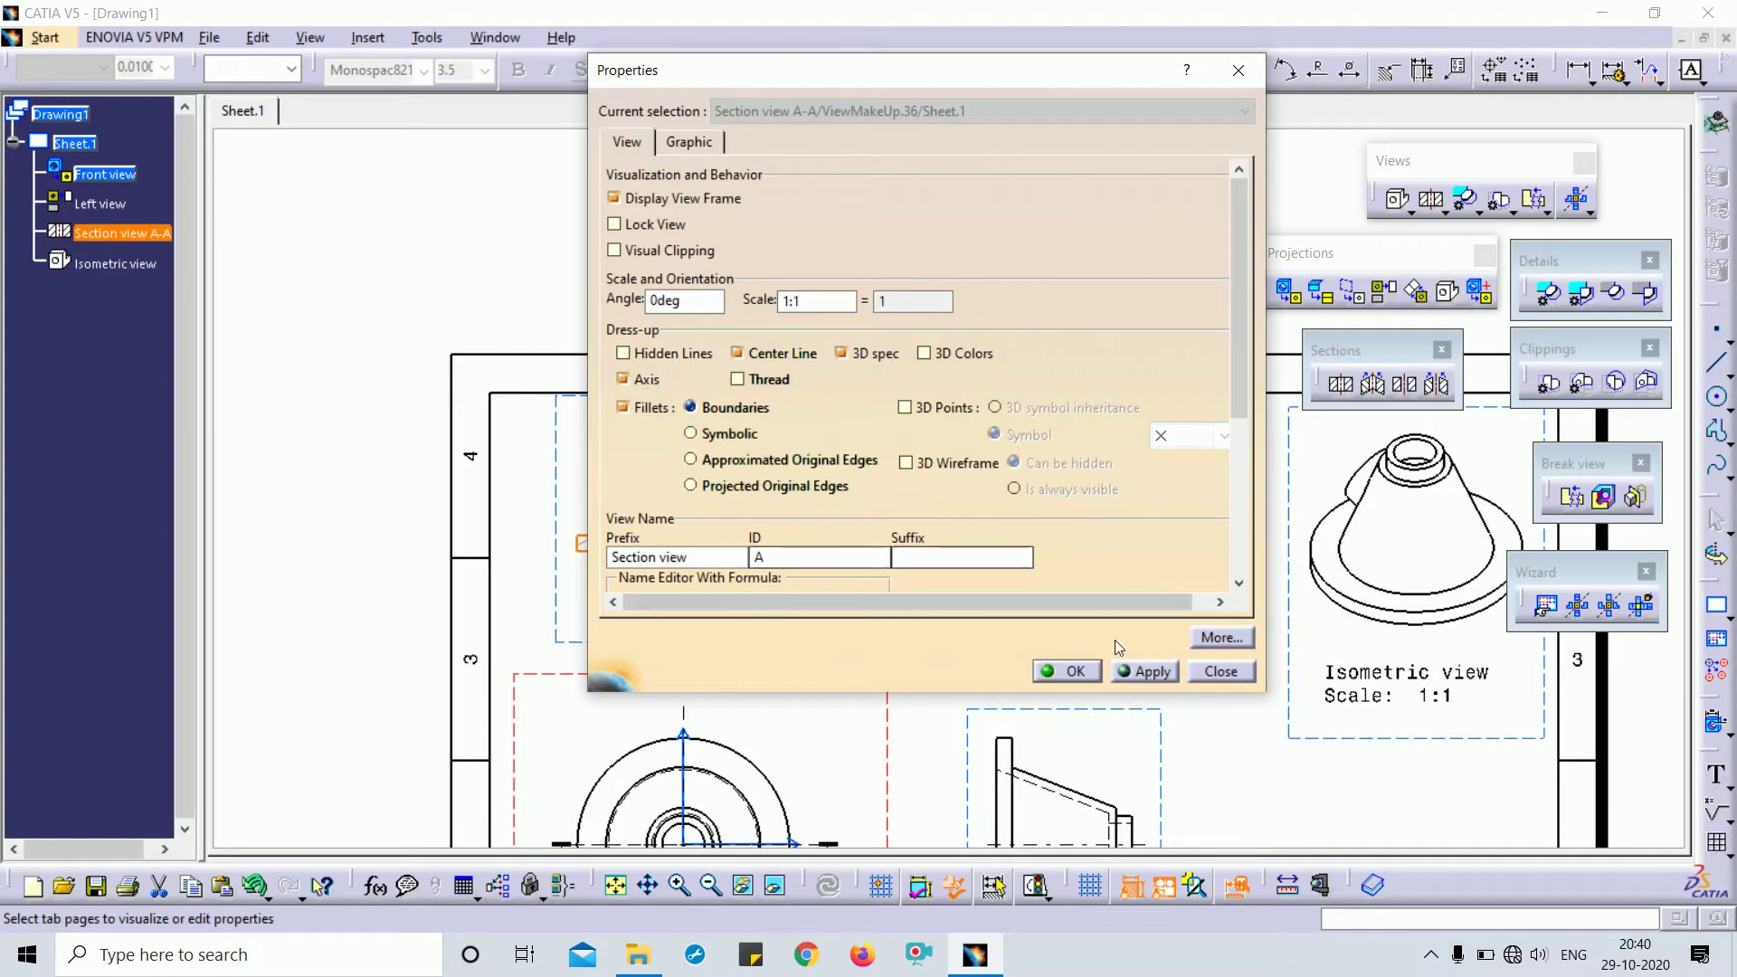
left_click(1148, 672)
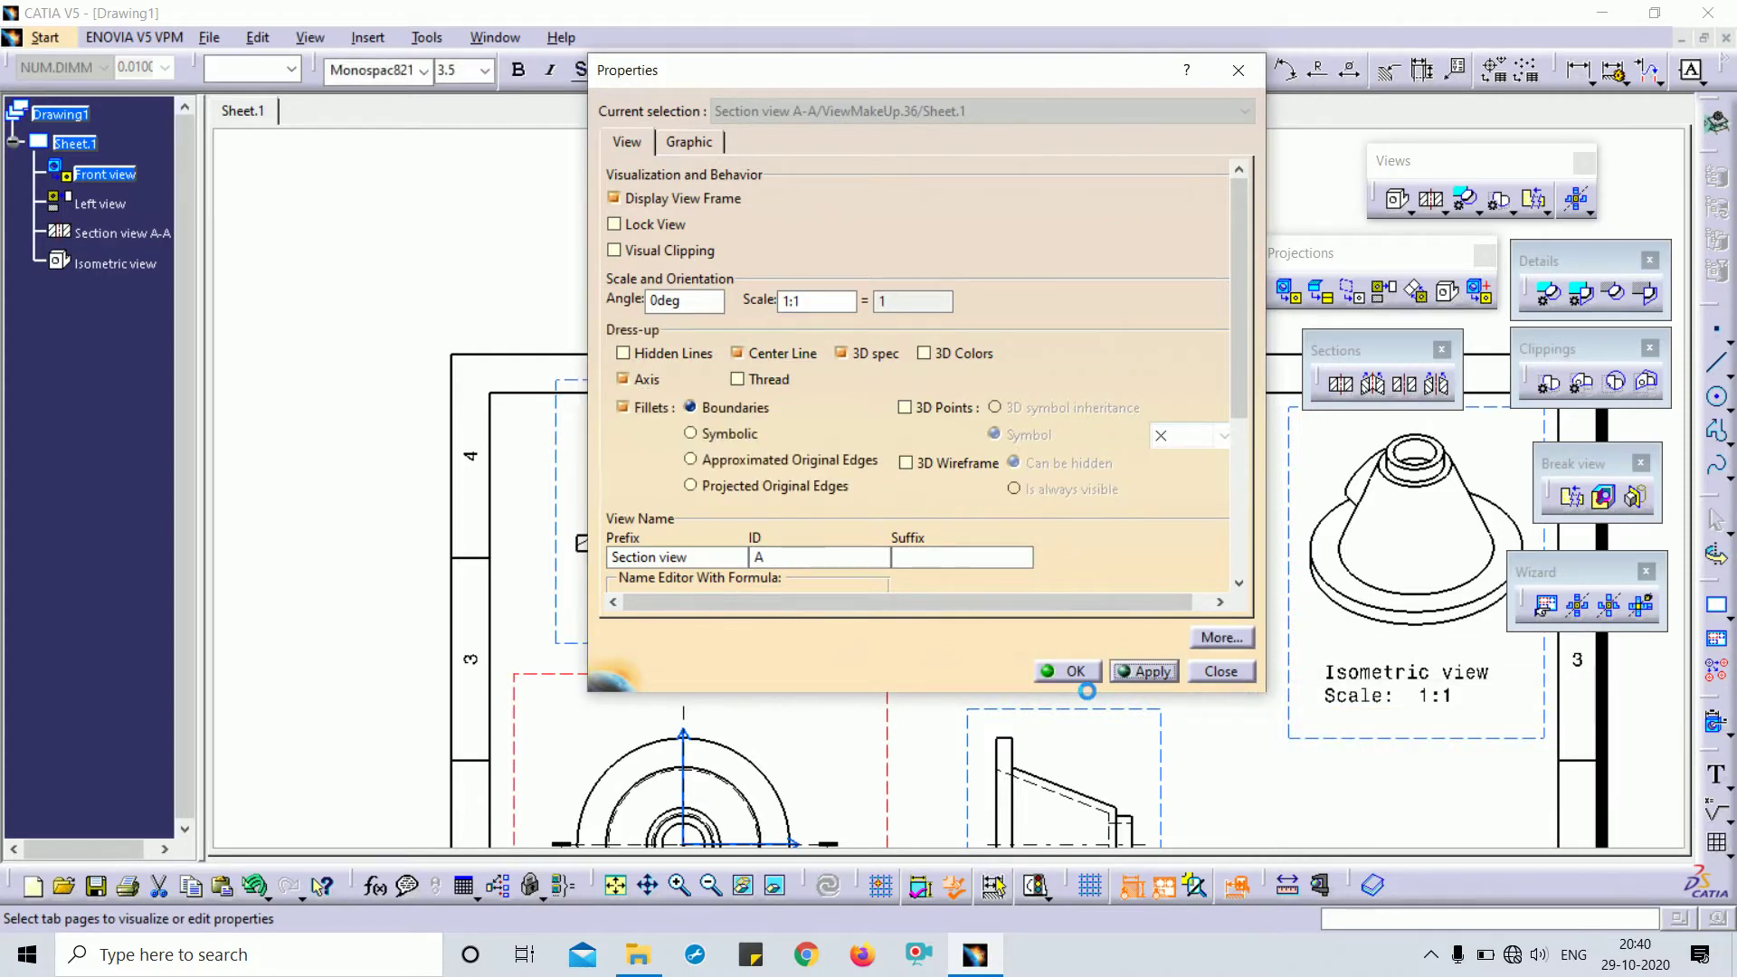
left_click(1090, 677)
Set the hatching angle of section view A-A to 45 deg
mouse_move(1005, 574)
middle_mouse_down()
mouse_move(1175, 434)
mouse_move(1151, 226)
middle_mouse_up()
right_click(878, 258)
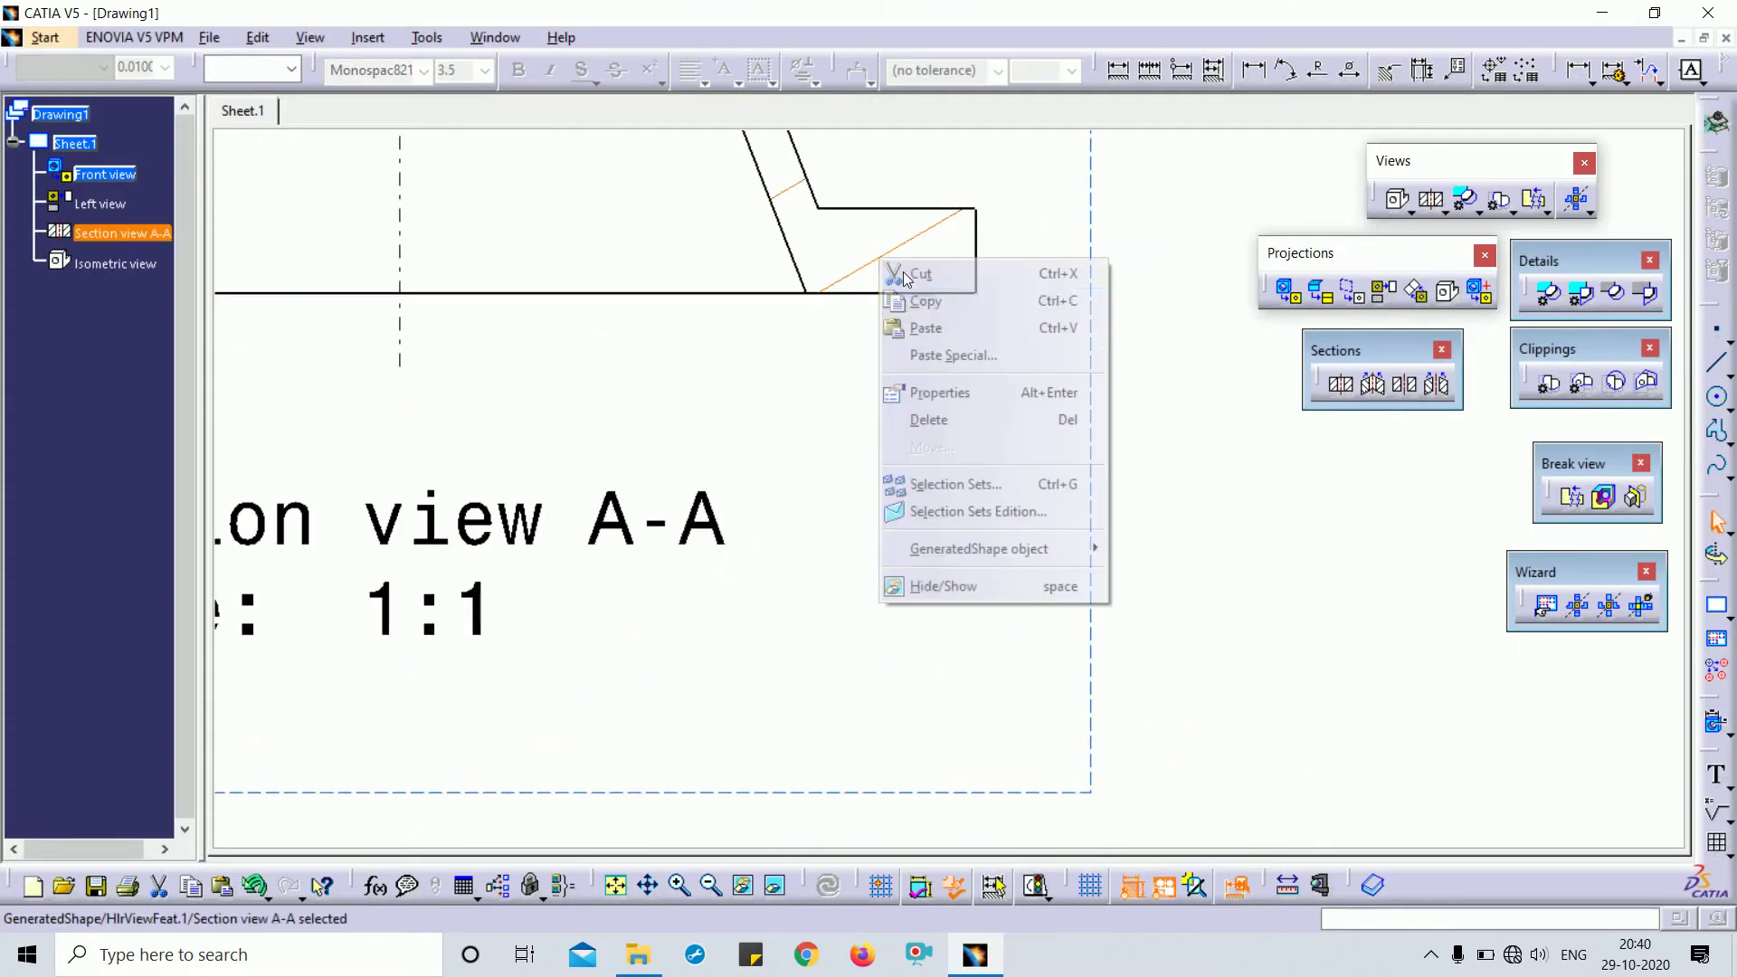
left_click(988, 390)
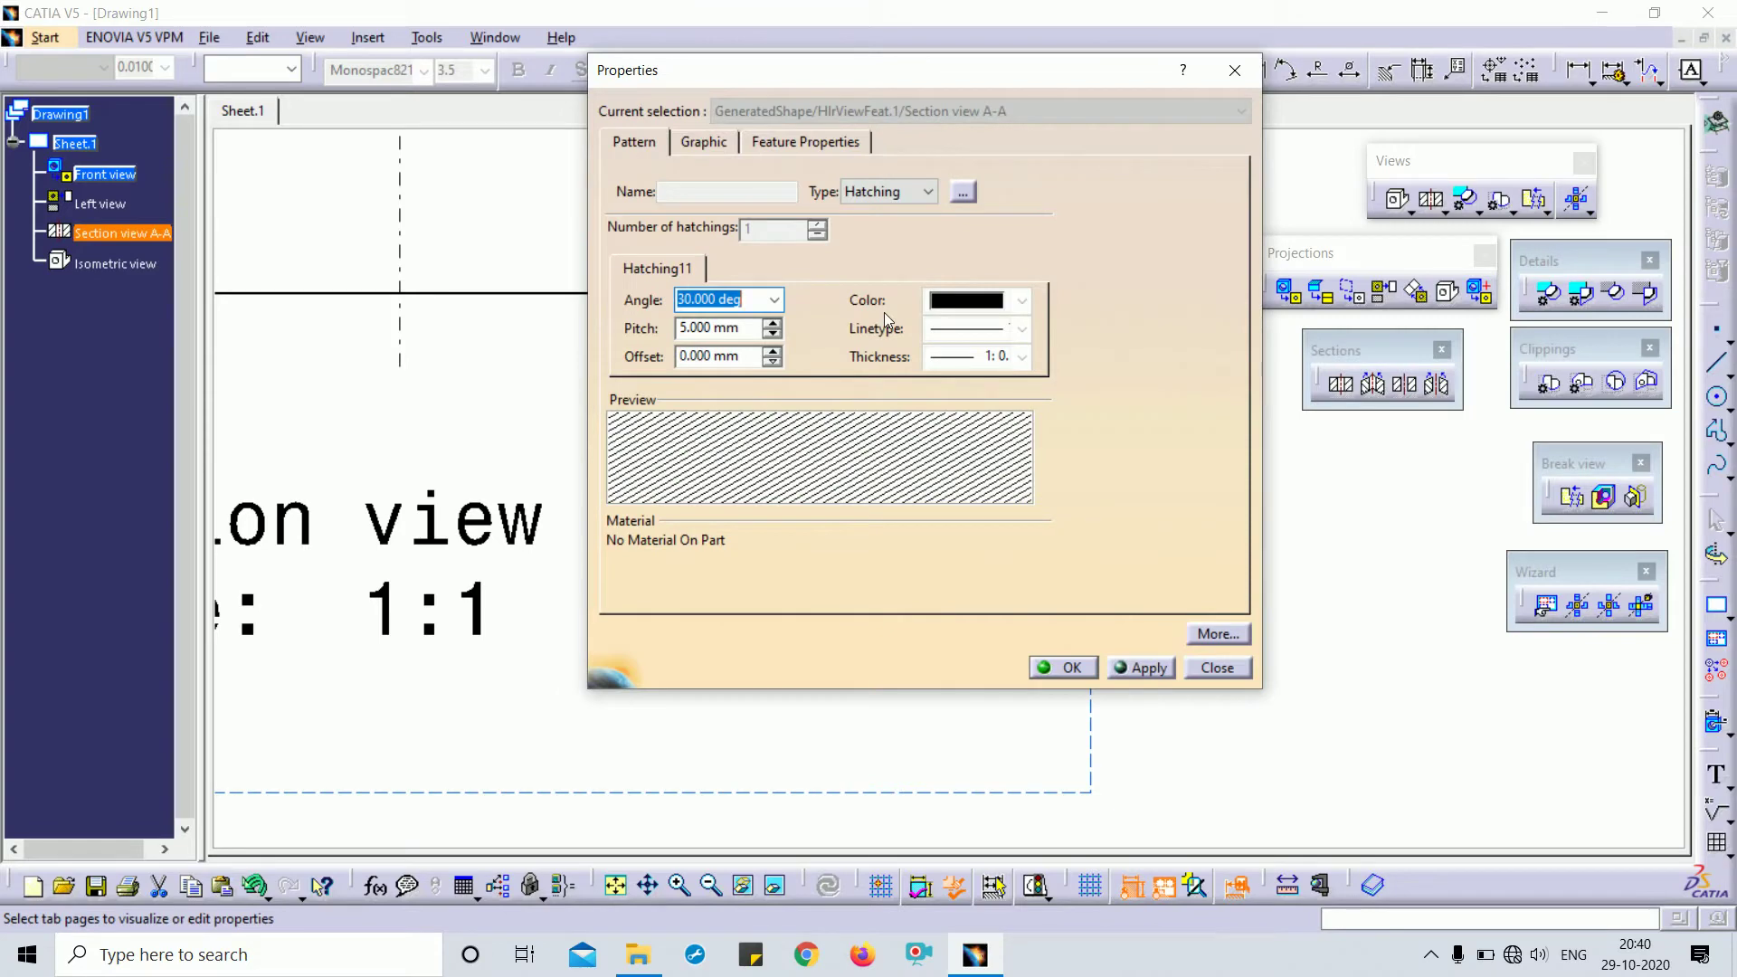
type("45")
key("Tab")
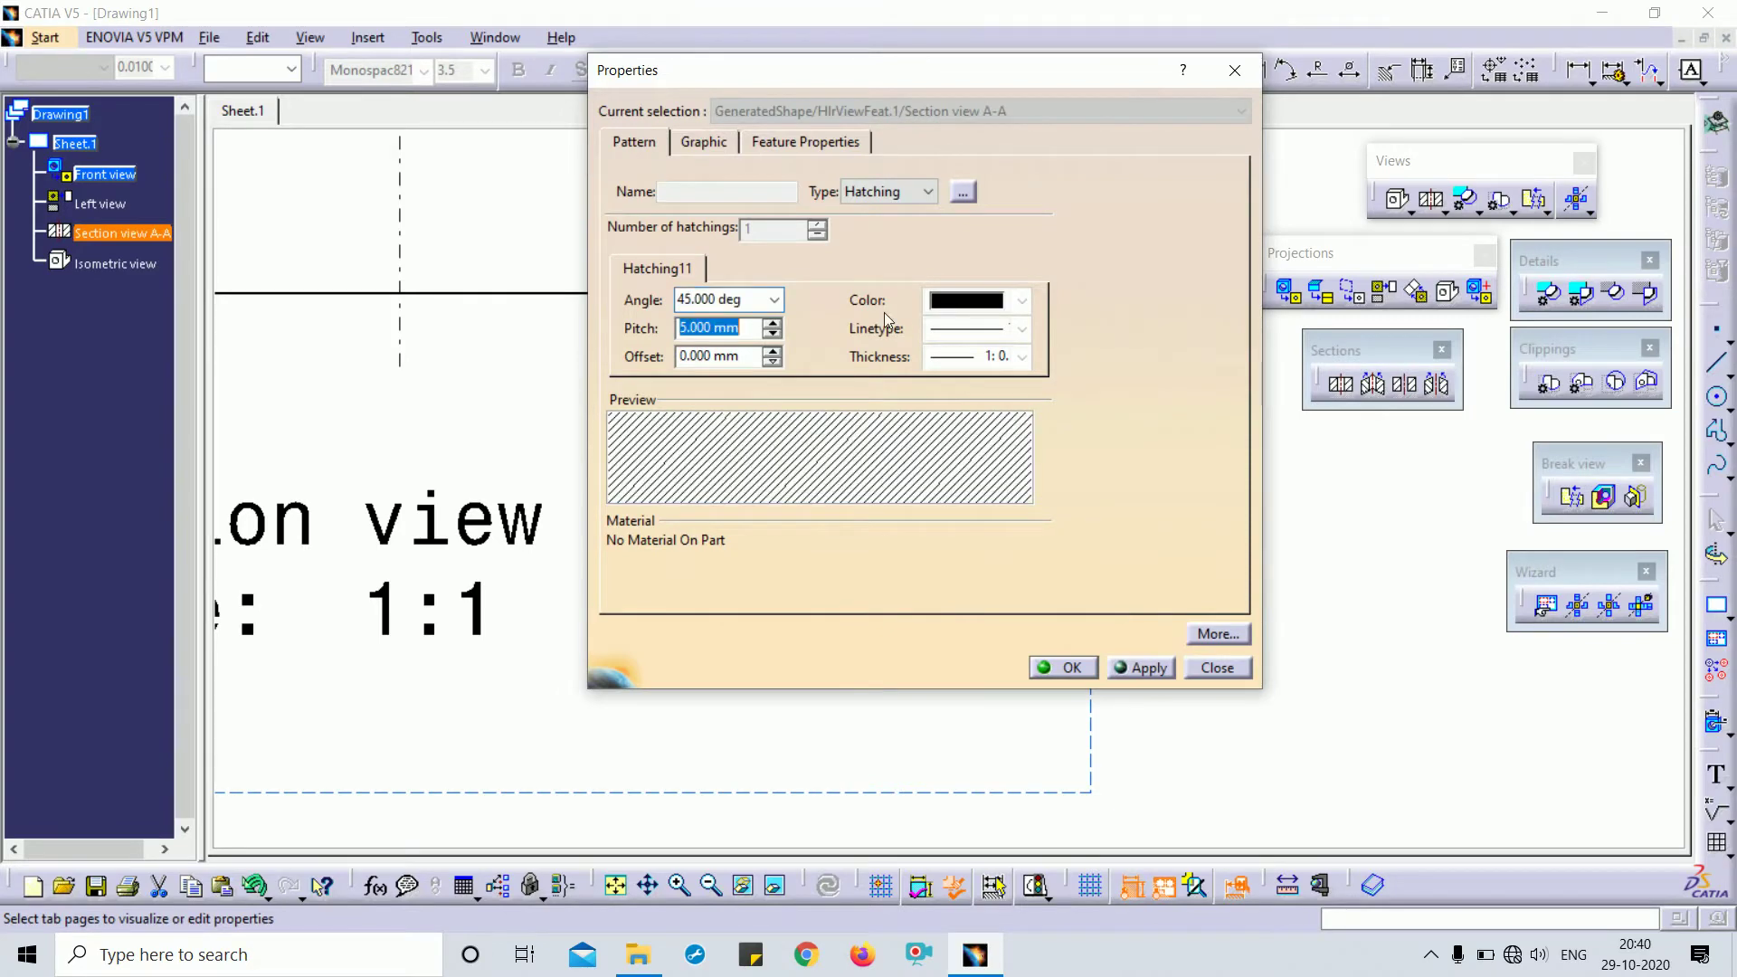
key("Return")
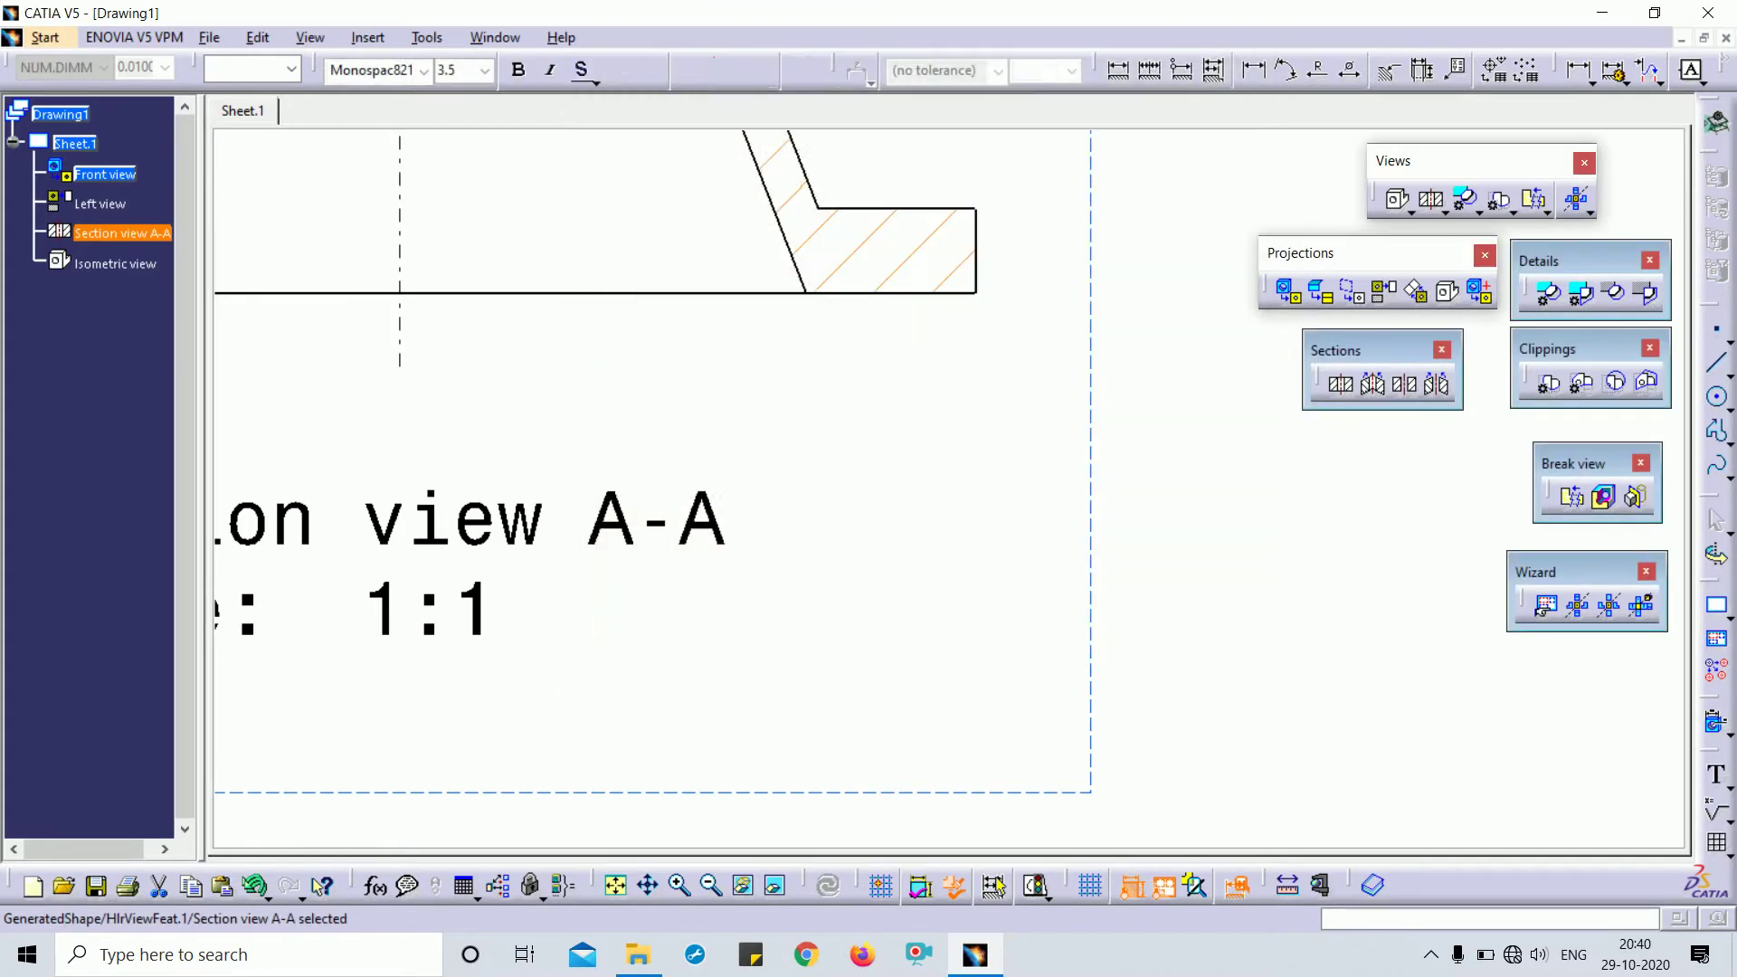
mouse_move(836, 492)
middle_mouse_down("ctrl")
mouse_move(1046, 566)
mouse_move(1137, 636)
mouse_move(1136, 521)
mouse_move(1070, 784)
mouse_move(1004, 547)
mouse_move(959, 724)
mouse_move(903, 516)
mouse_move(904, 670)
mouse_move(975, 485)
mouse_move(935, 463)
middle_mouse_up("ctrl")
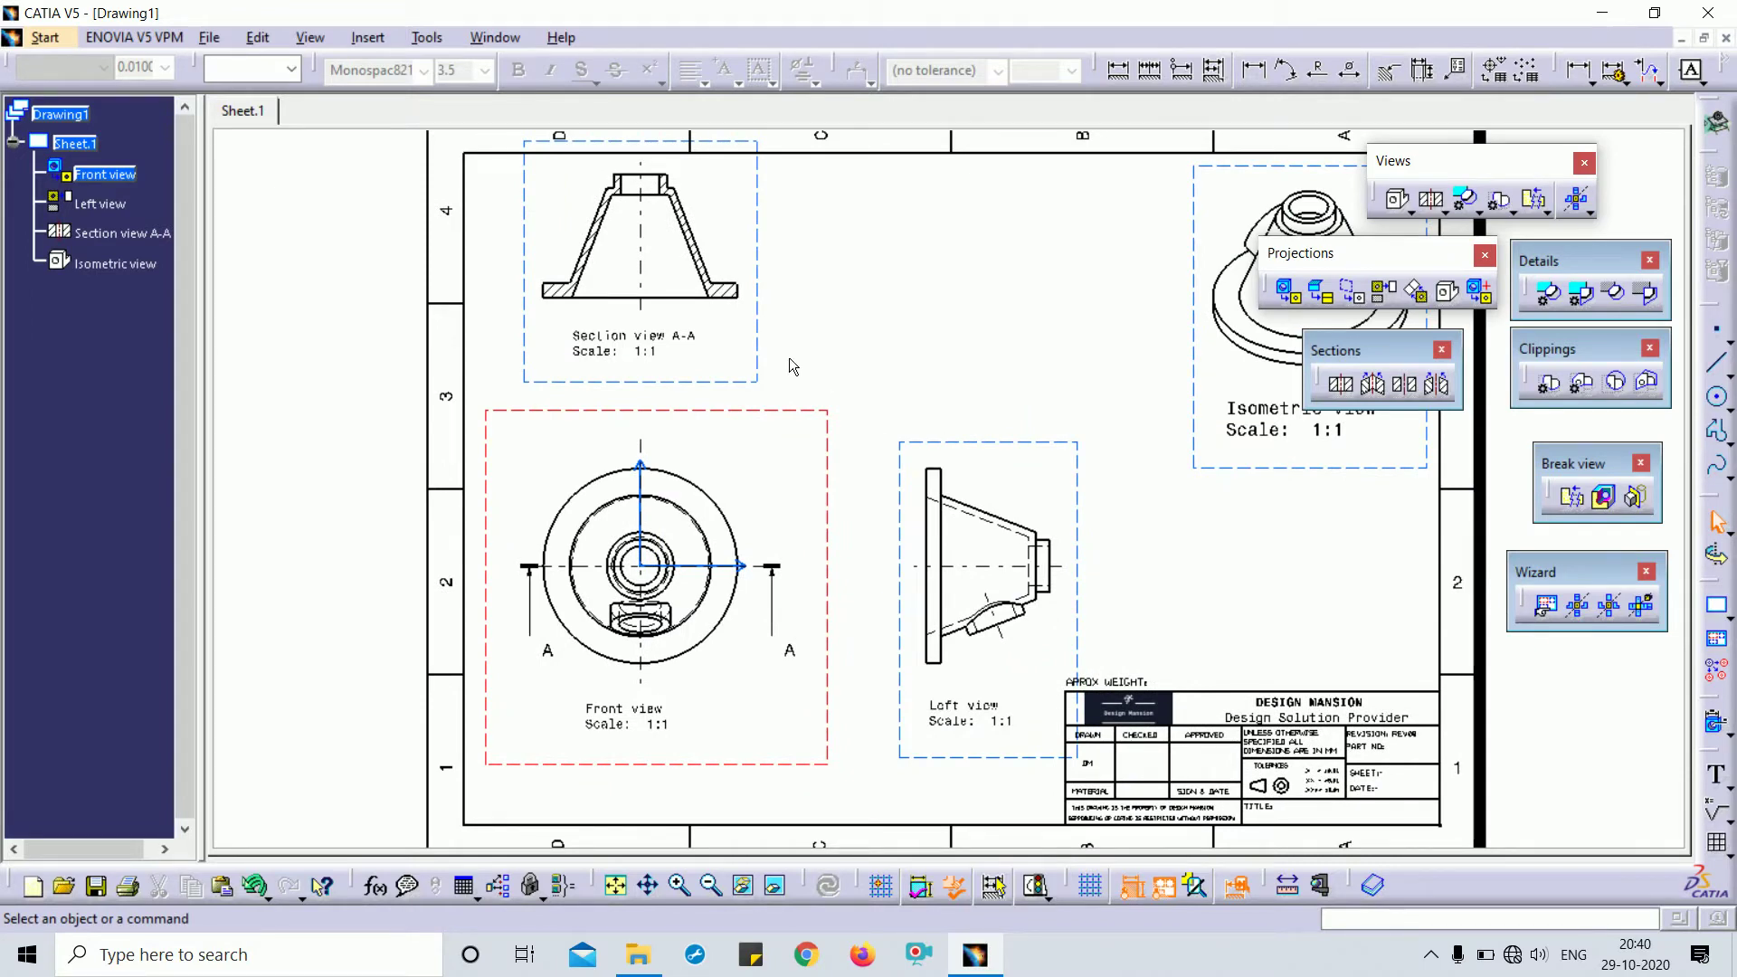
Try to create a circular detail view around the upper corner where the cone meets the collar in the left view
mouse_move(976, 265)
middle_mouse_down()
mouse_move(885, 292)
mouse_move(670, 561)
mouse_move(546, 675)
middle_mouse_up()
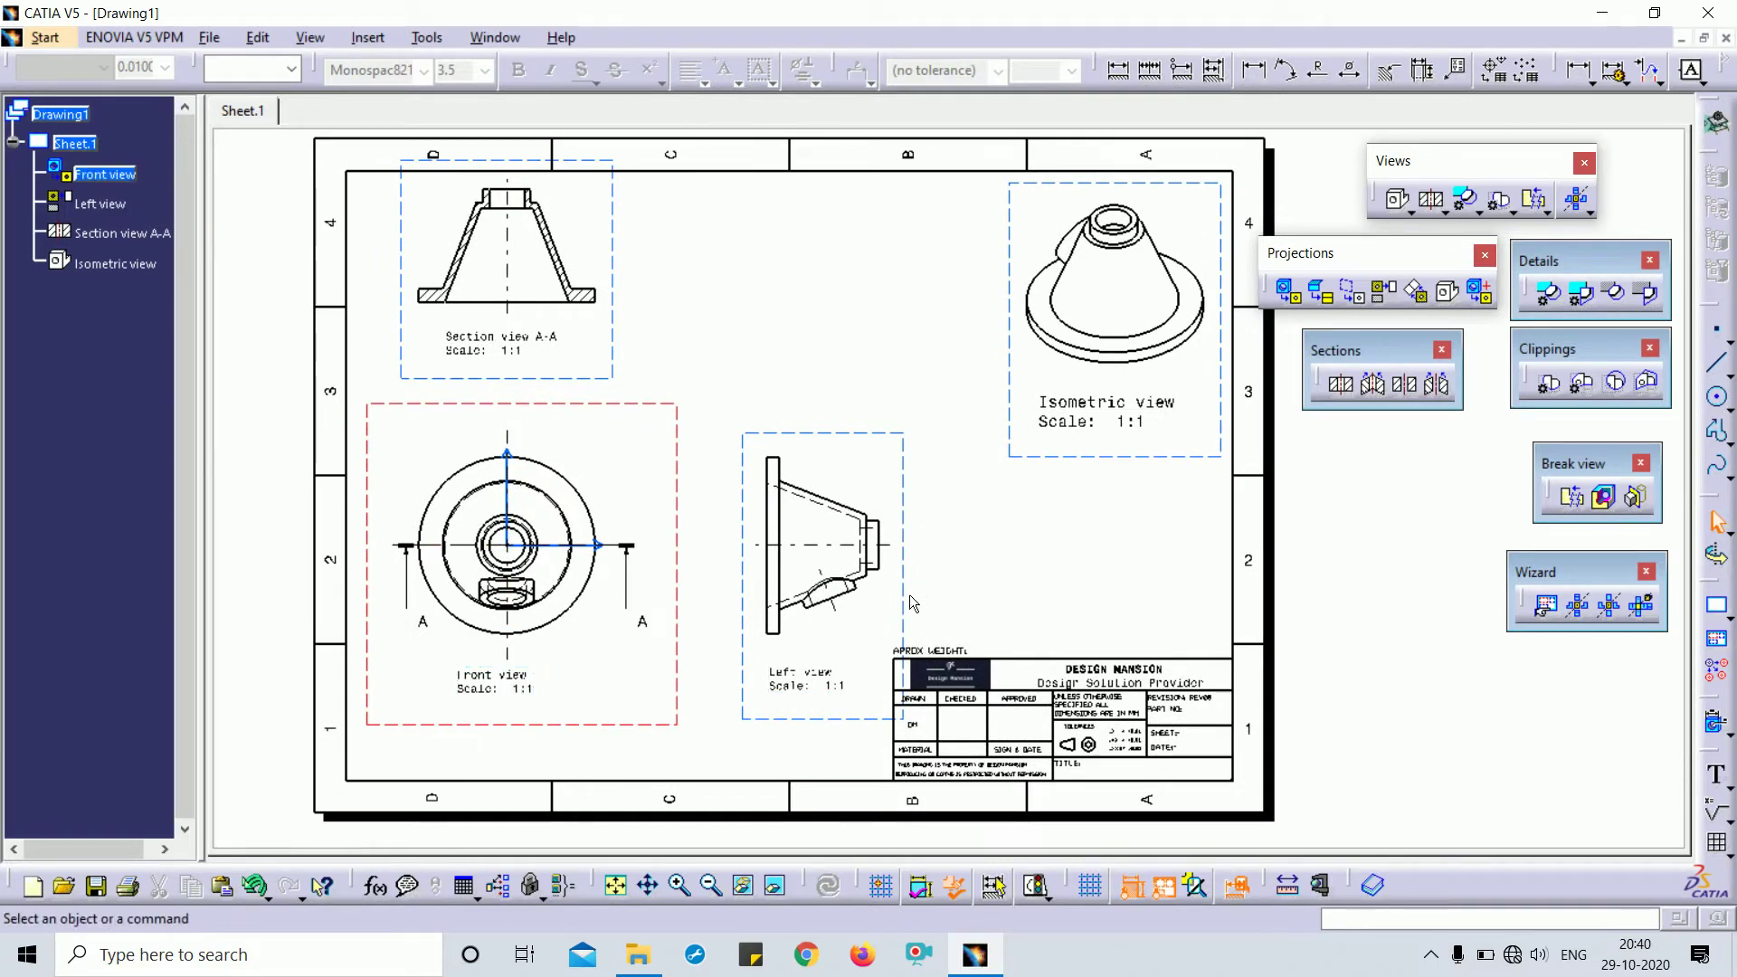
mouse_move(1138, 512)
middle_mouse_down()
mouse_move(1054, 492)
mouse_move(1074, 522)
middle_mouse_up()
middle_click_drag(1074, 522, 1159, 501)
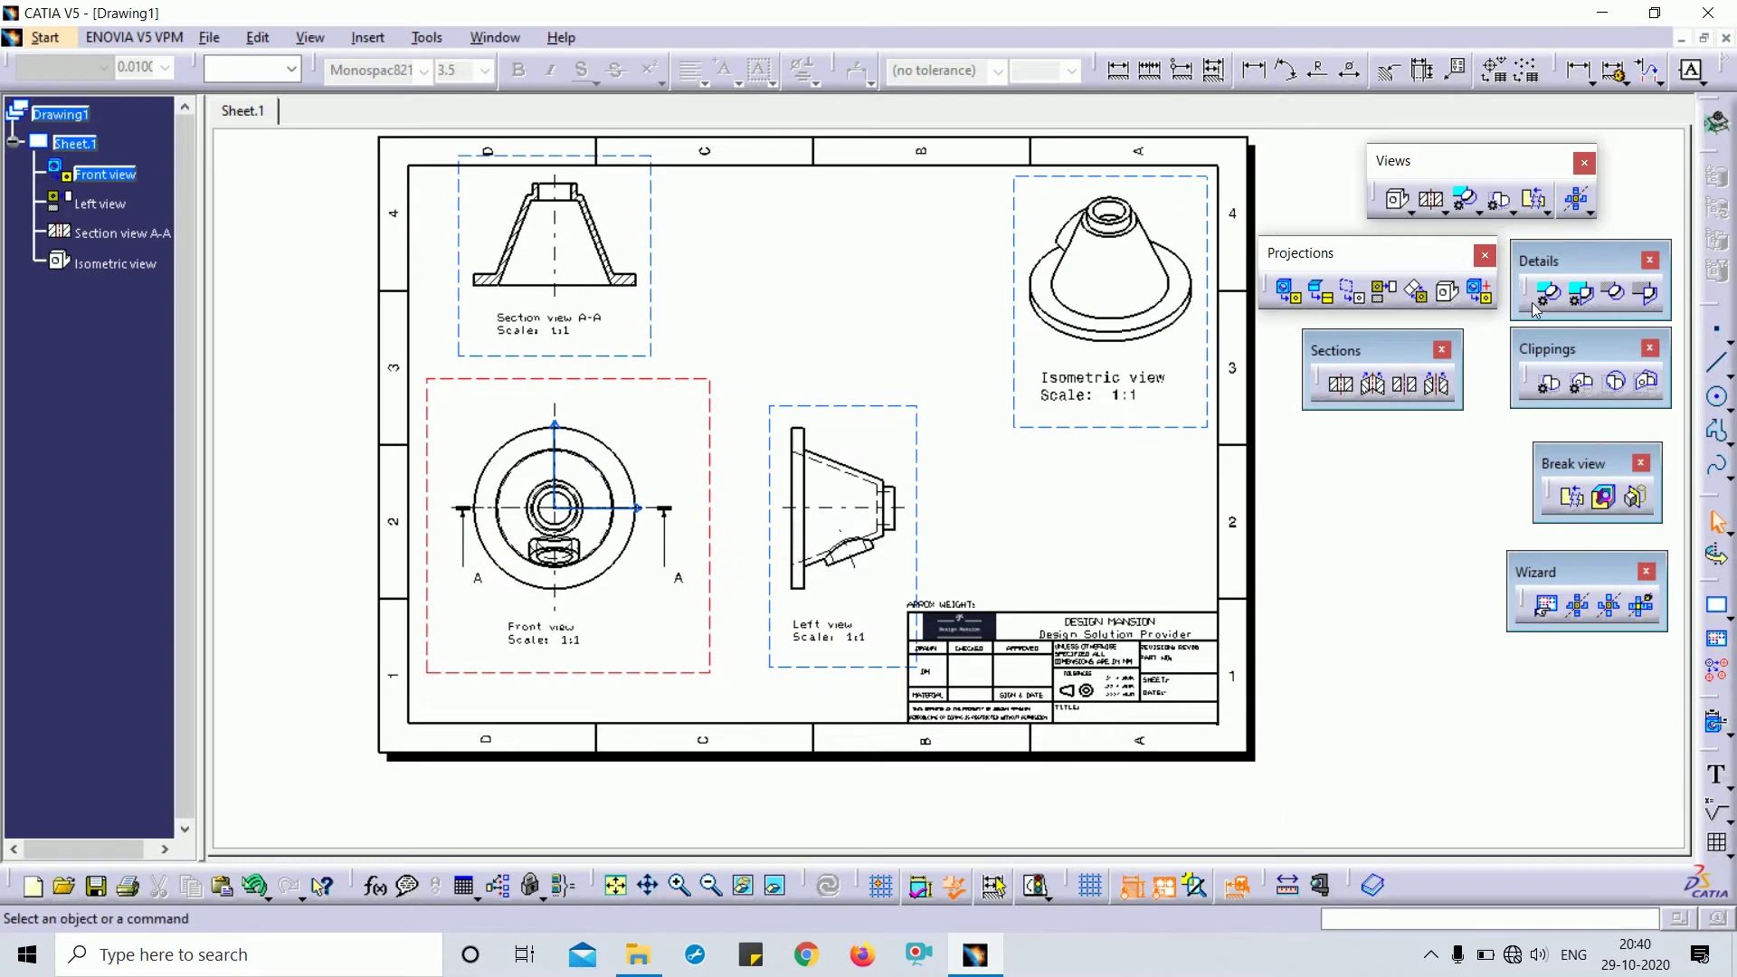
left_click(1547, 300)
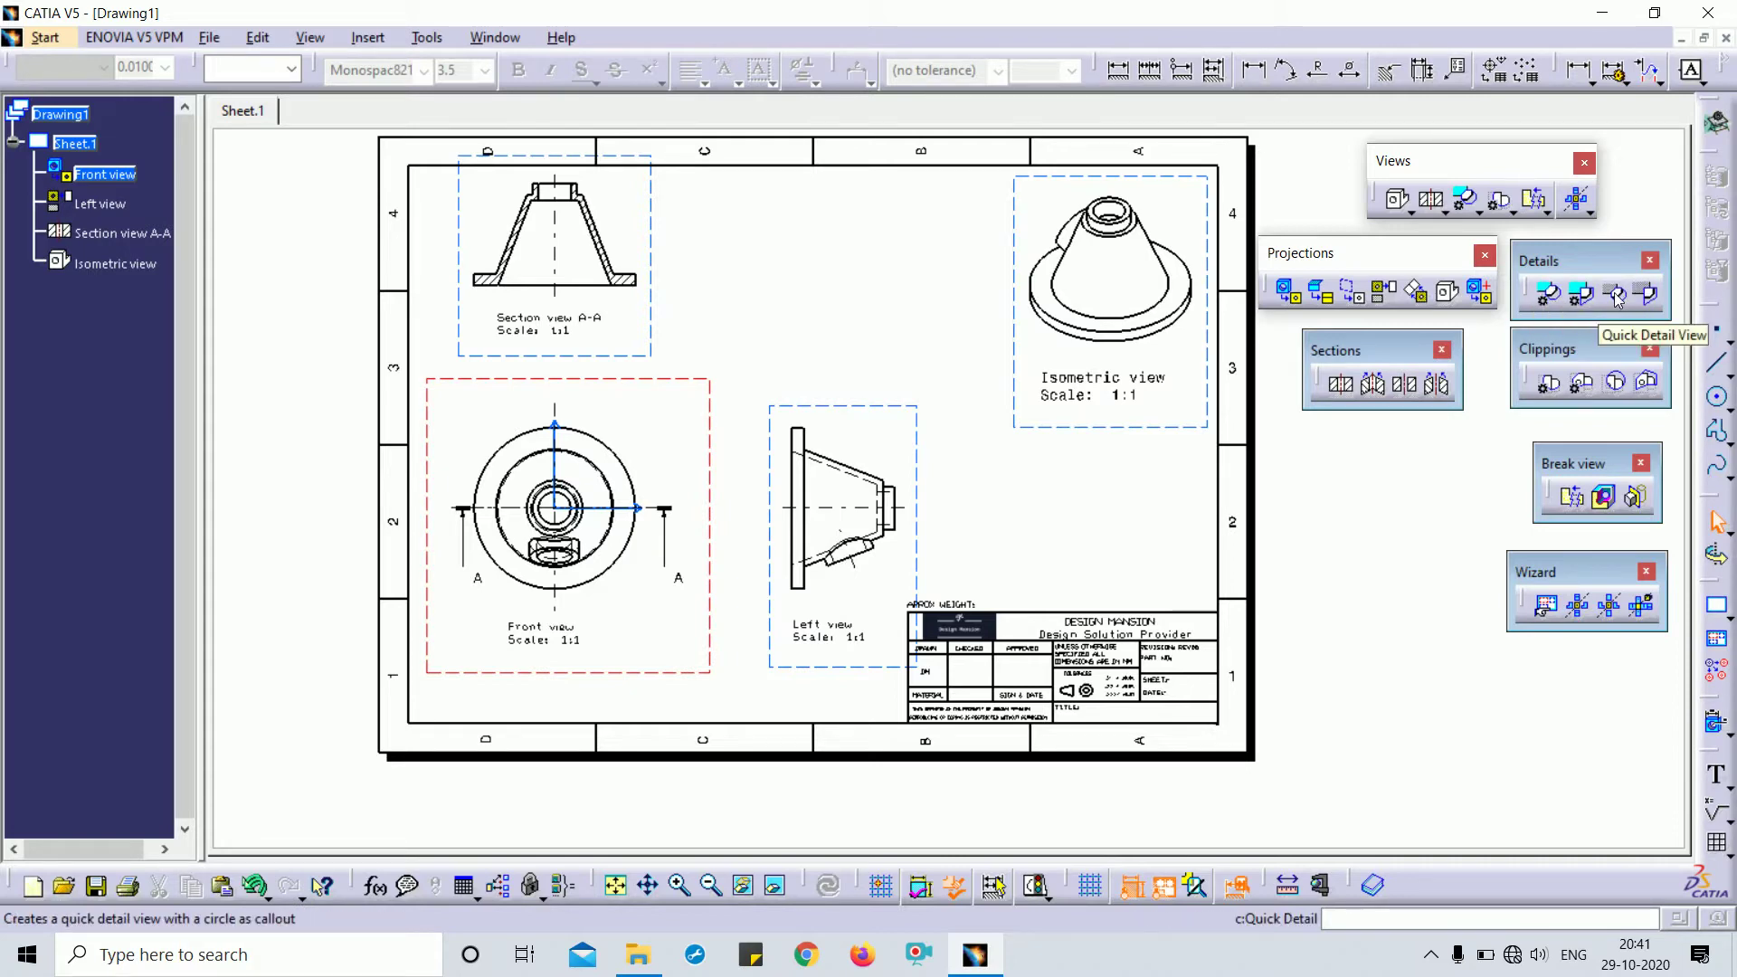
left_click(1550, 296)
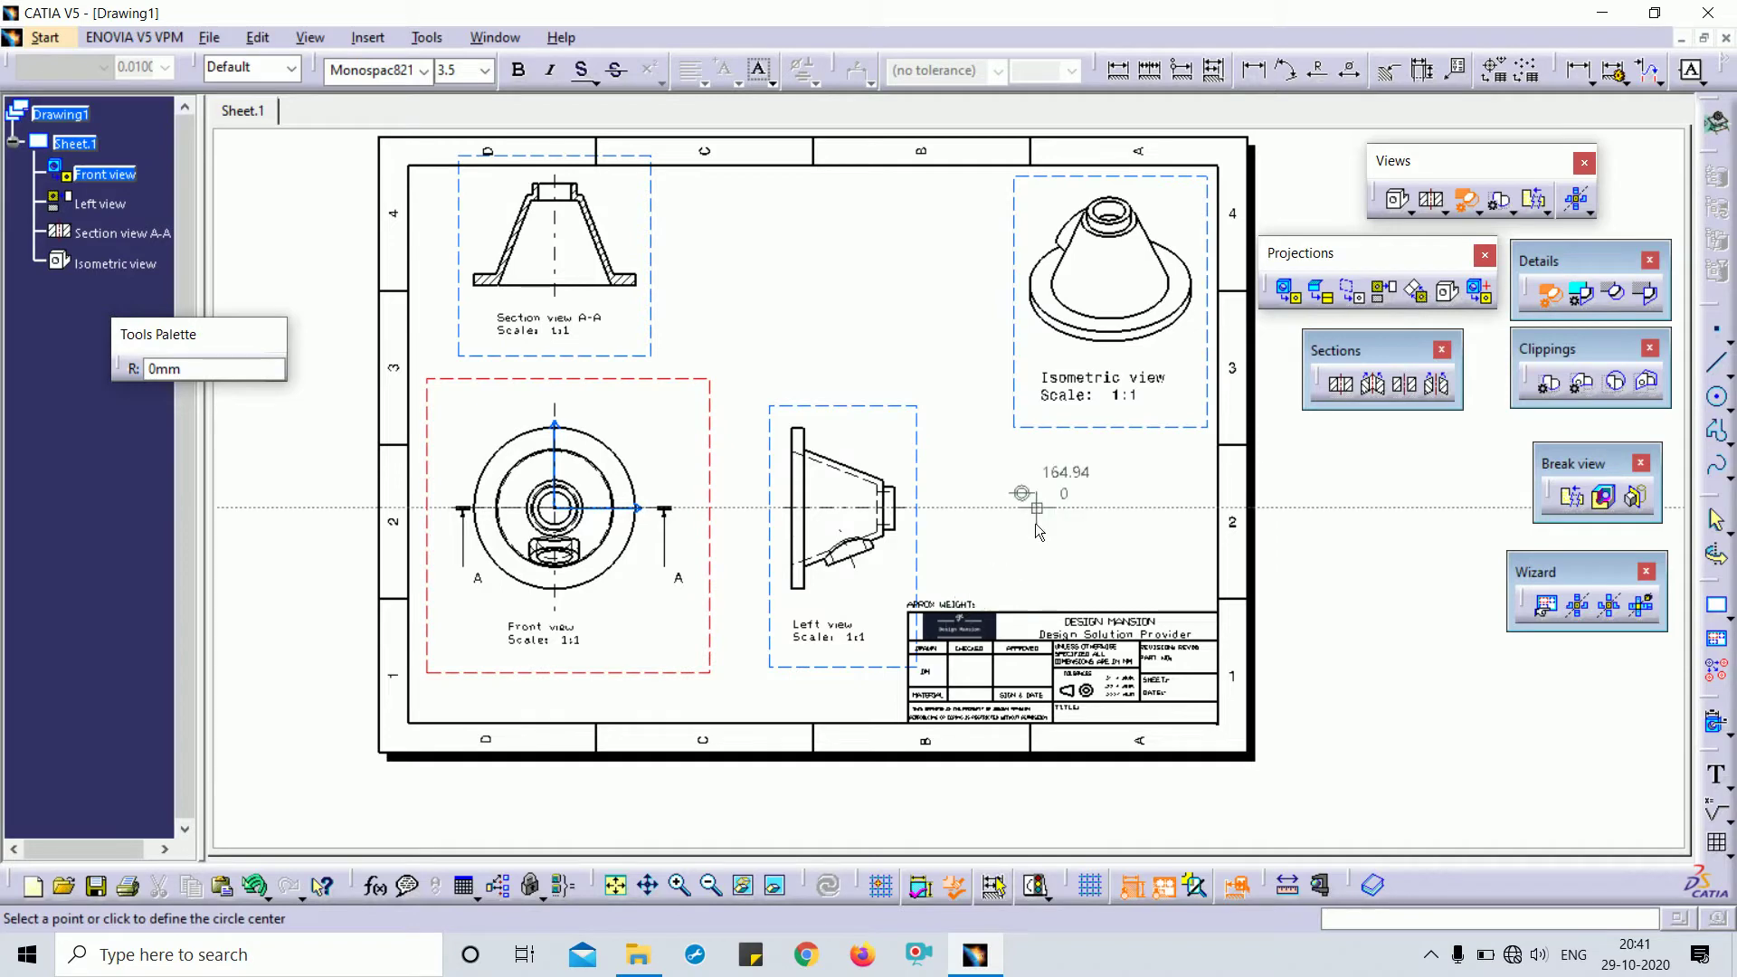
middle_click_drag(1060, 568, 1037, 425, "ctrl")
middle_click_drag(1086, 605, 1133, 361)
middle_click_drag(1133, 361, 1132, 181, "ctrl")
middle_click_drag(871, 226, 1155, 666)
middle_click_drag(1238, 443, 1118, 493)
mouse_move(1118, 492)
middle_mouse_down("ctrl")
mouse_move(1125, 467)
mouse_move(803, 210)
middle_mouse_up("ctrl")
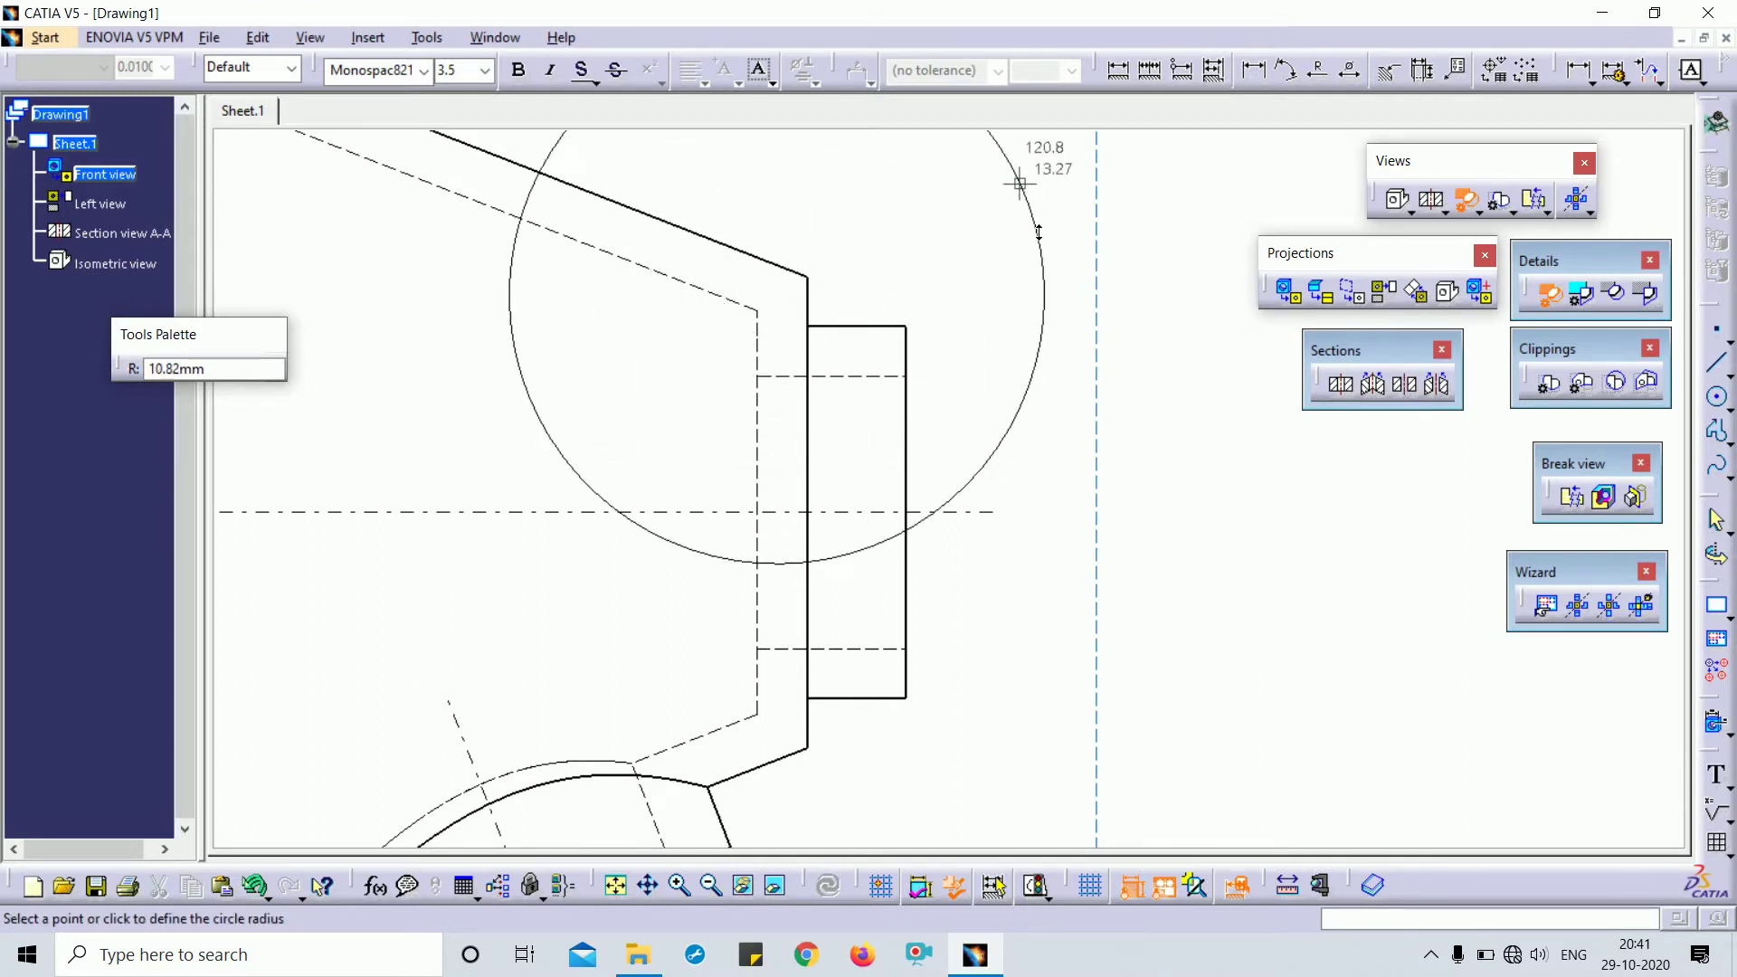
middle_click_drag(1038, 232, 1035, 269, "ctrl")
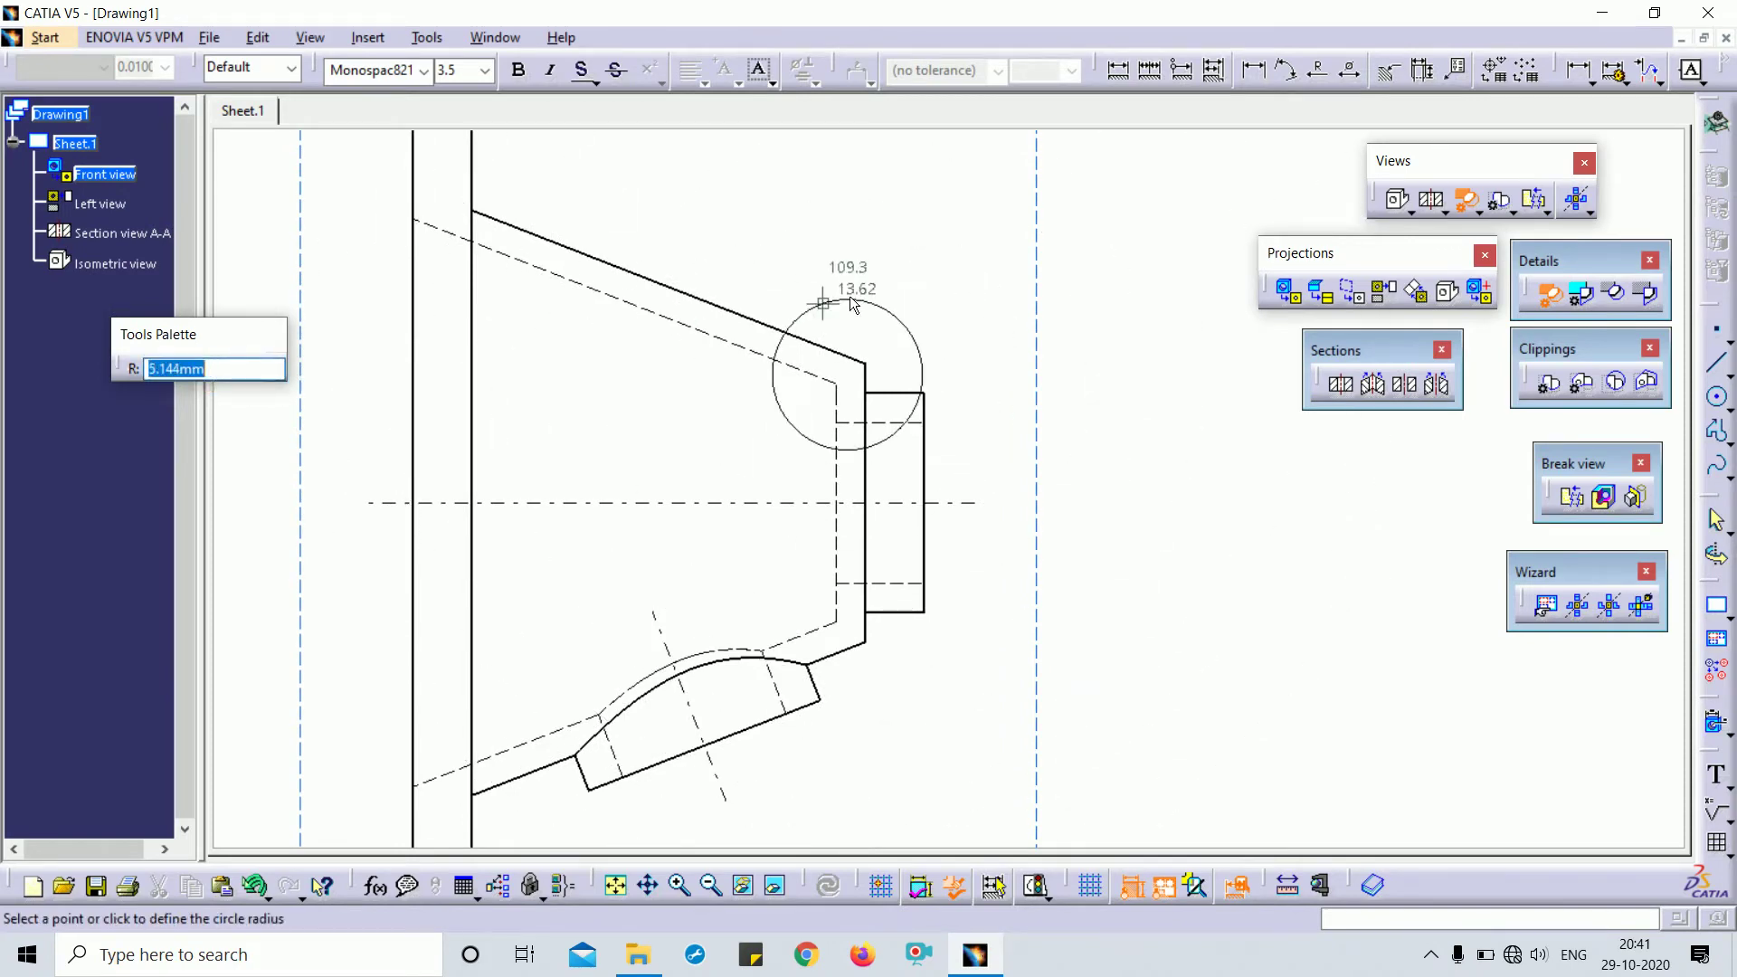
left_click(937, 317)
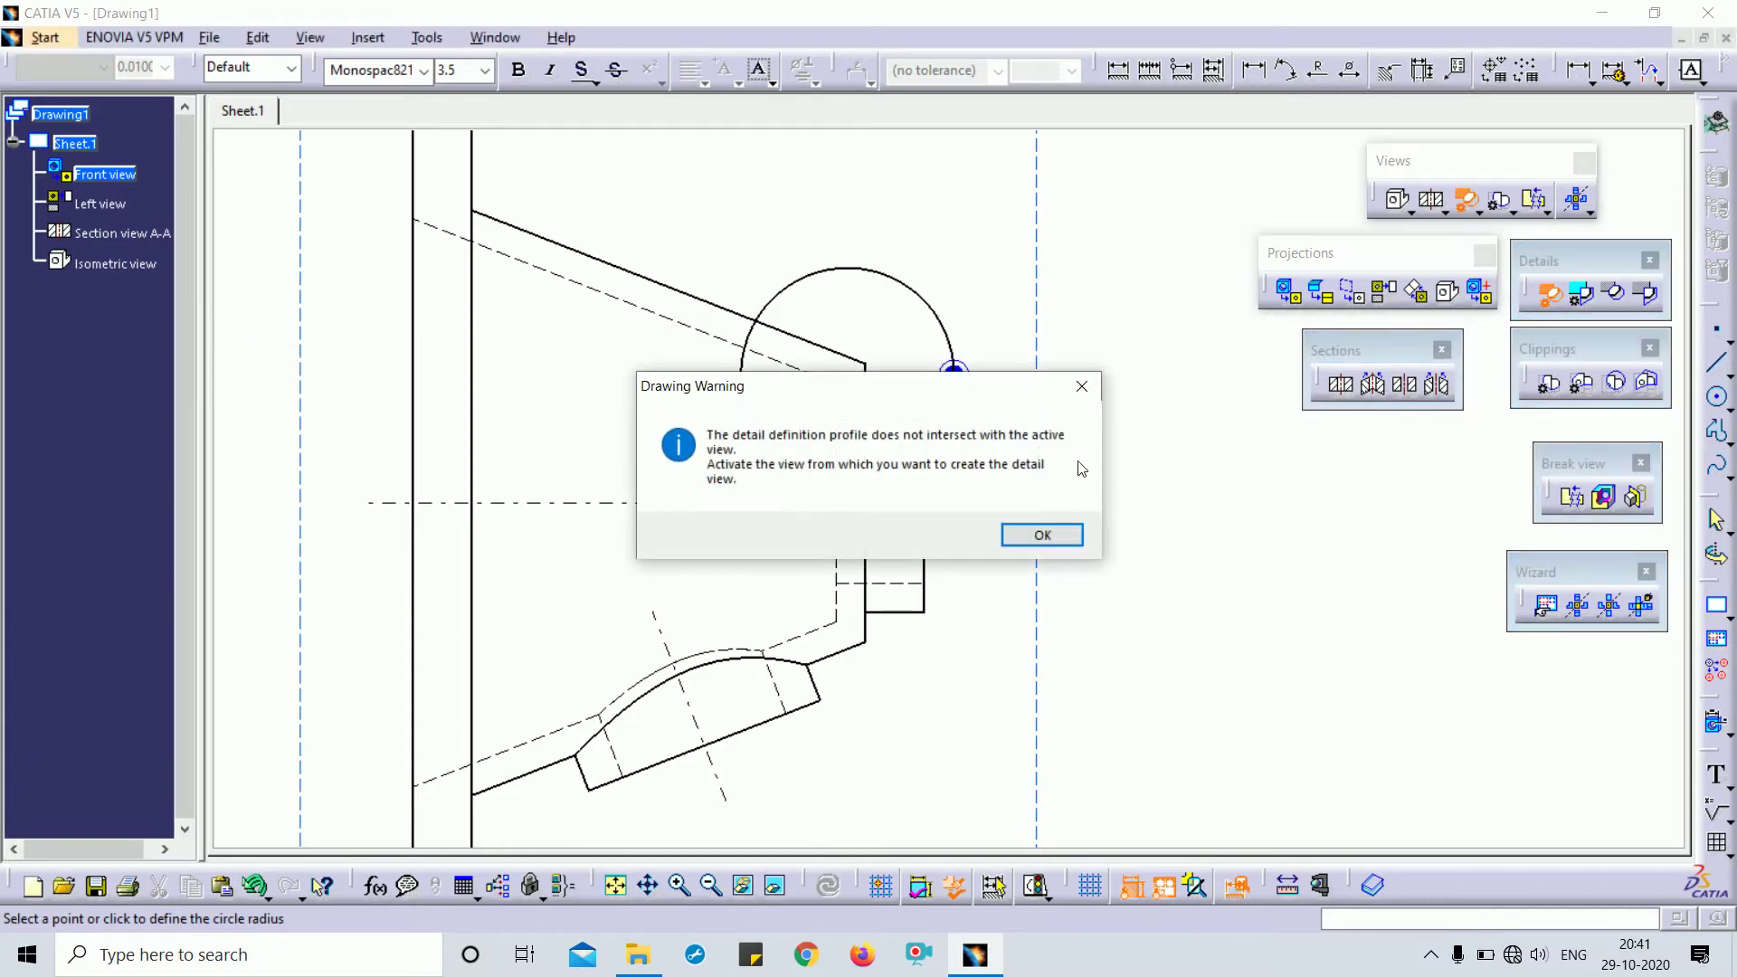
left_click(1042, 538)
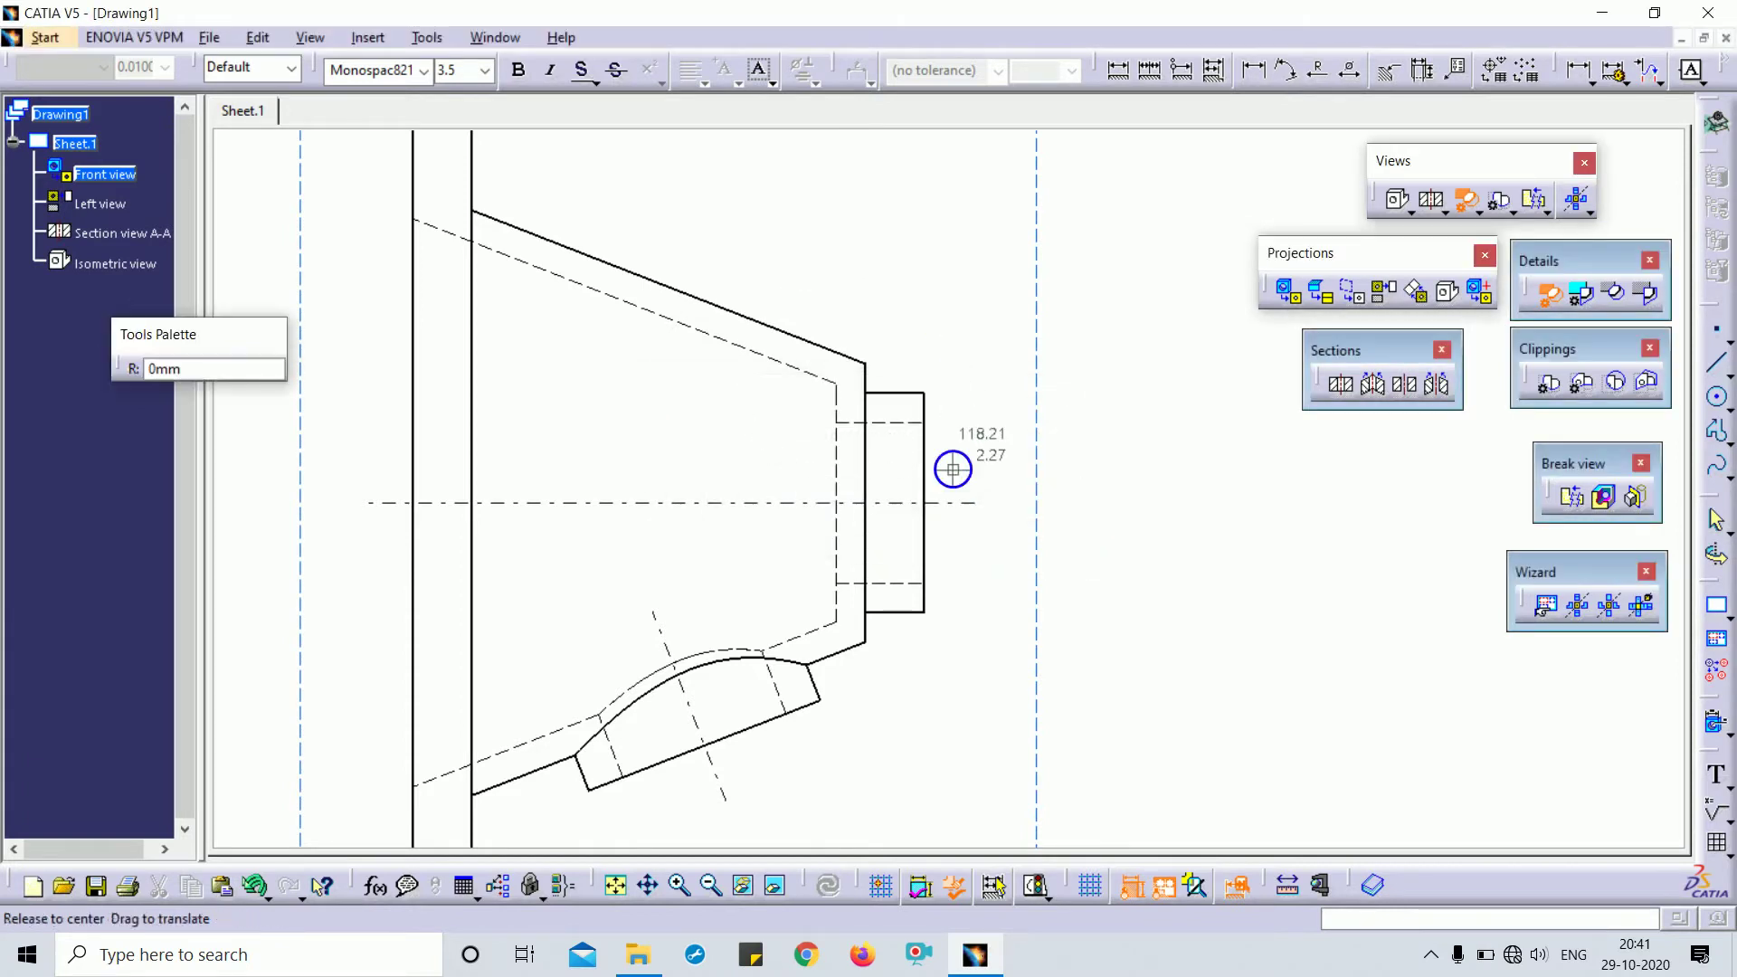
middle_click_drag(954, 469, 981, 582, "ctrl")
middle_click_drag(943, 424, 955, 507, "ctrl")
key("Escape")
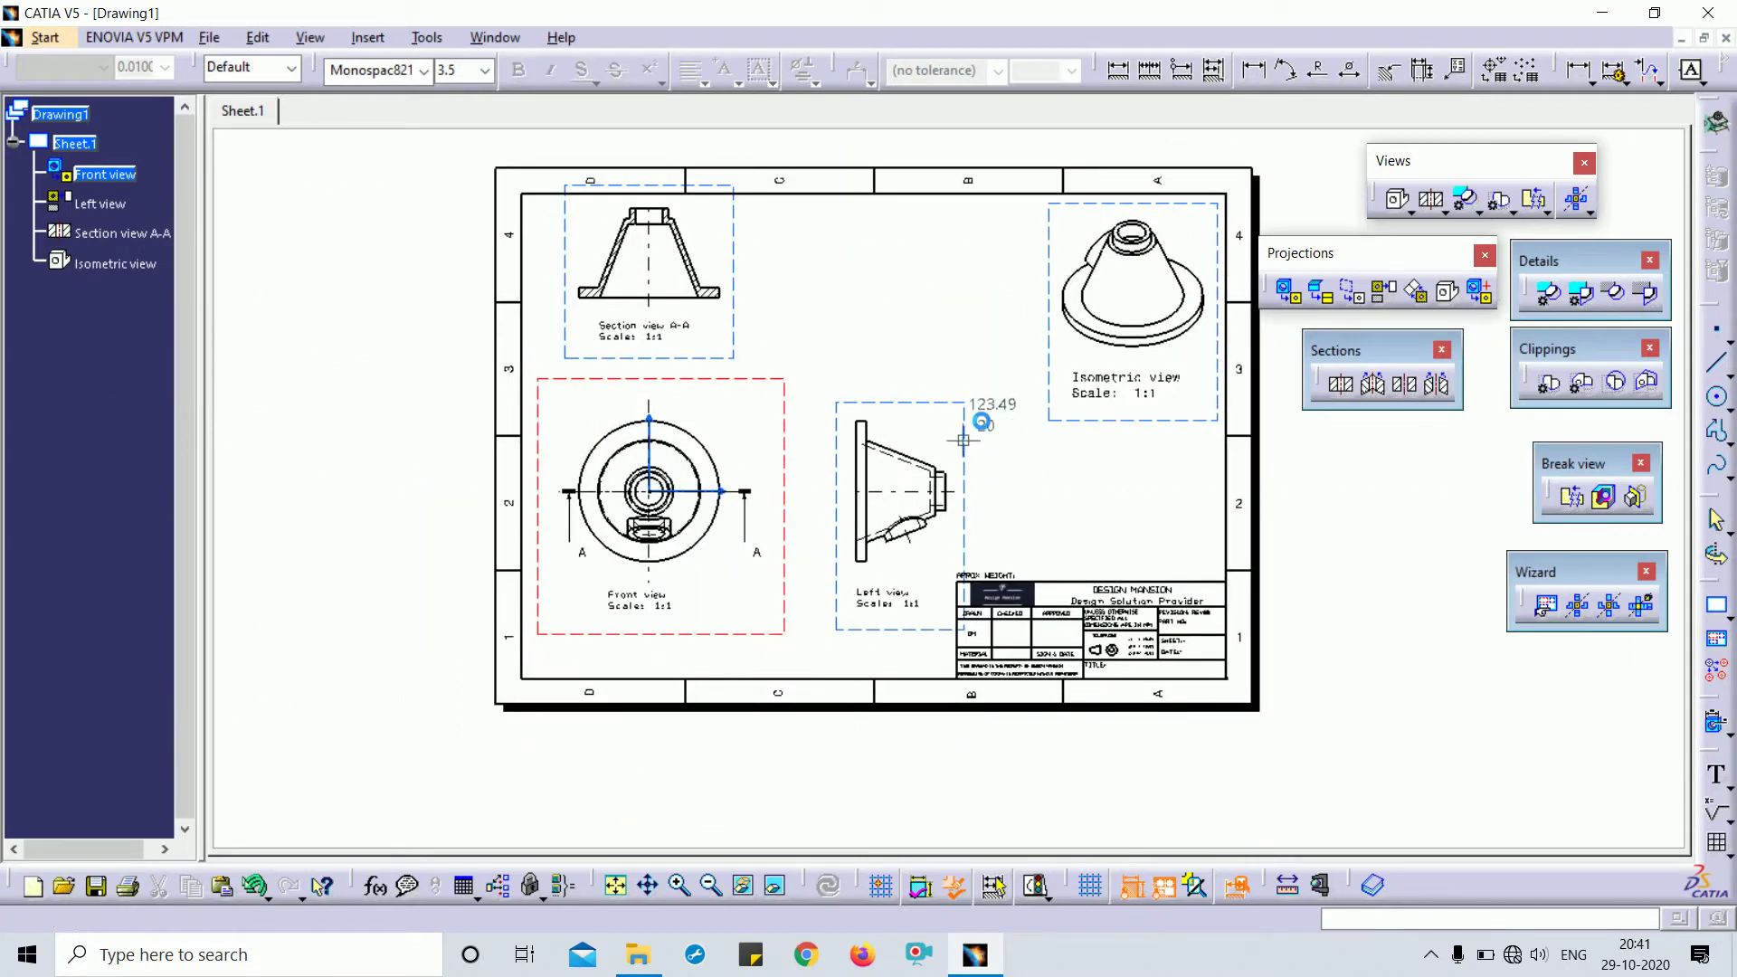
Make the left view the active view
mouse_move(1038, 543)
middle_mouse_down("ctrl")
mouse_move(1015, 270)
mouse_move(1077, 491)
mouse_move(1039, 376)
middle_mouse_up("ctrl")
double_click(942, 222)
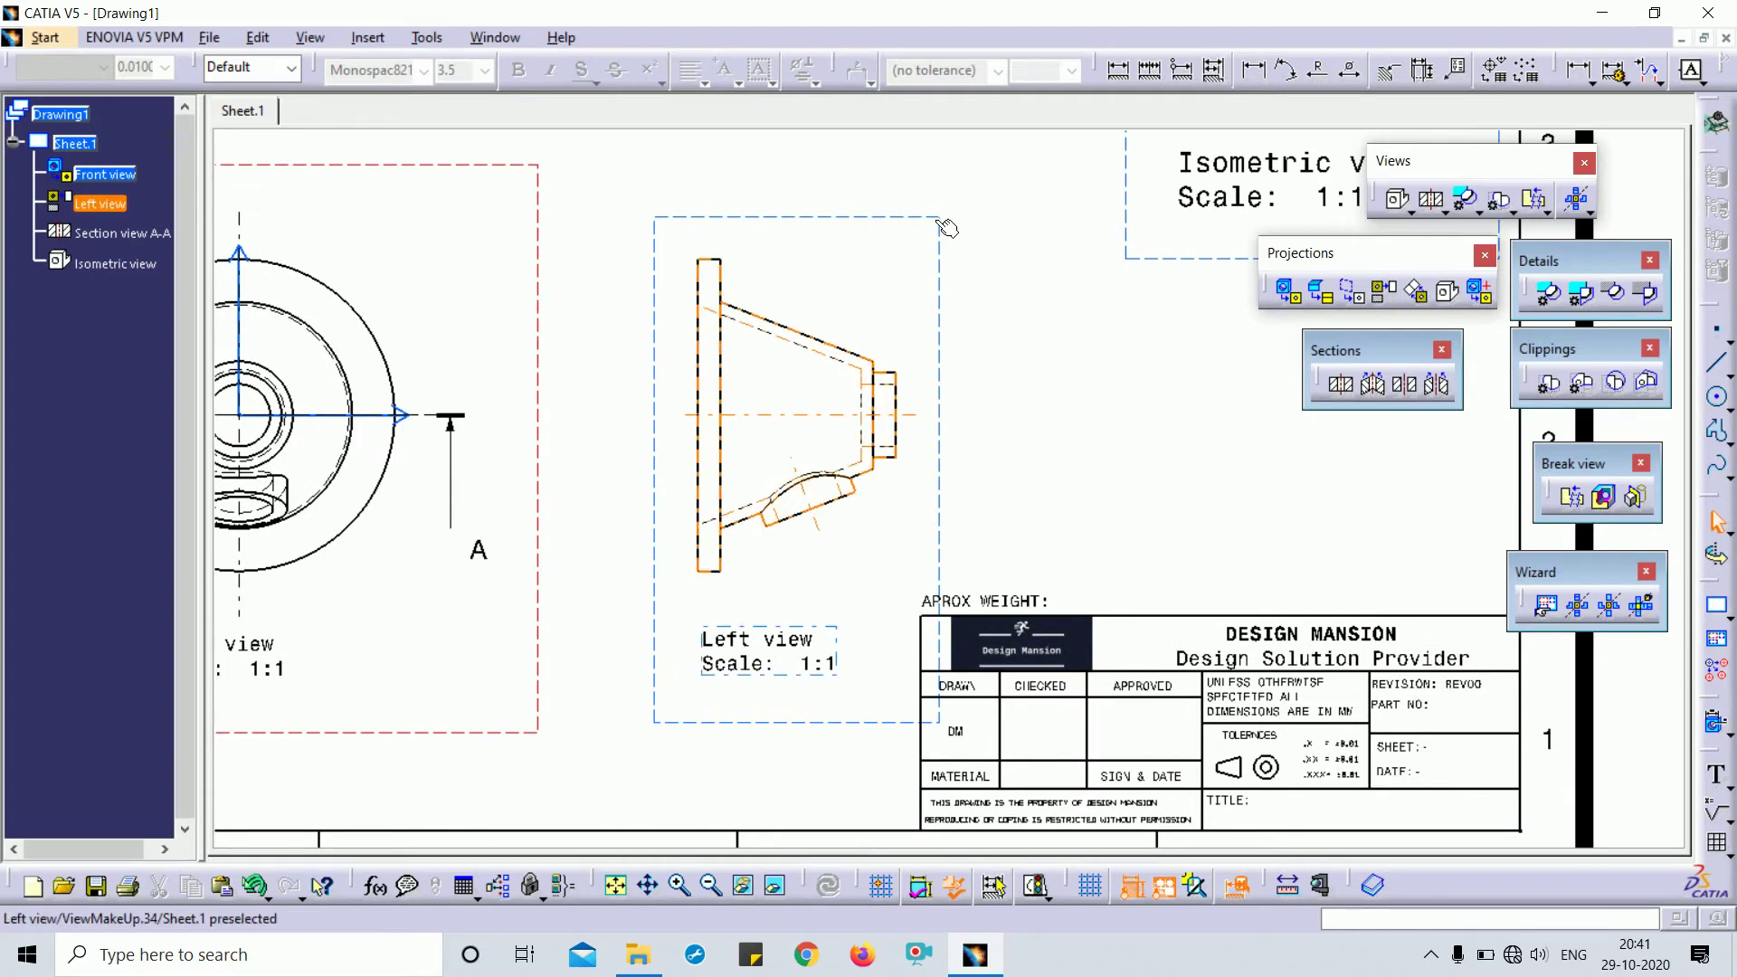
left_click(1065, 390)
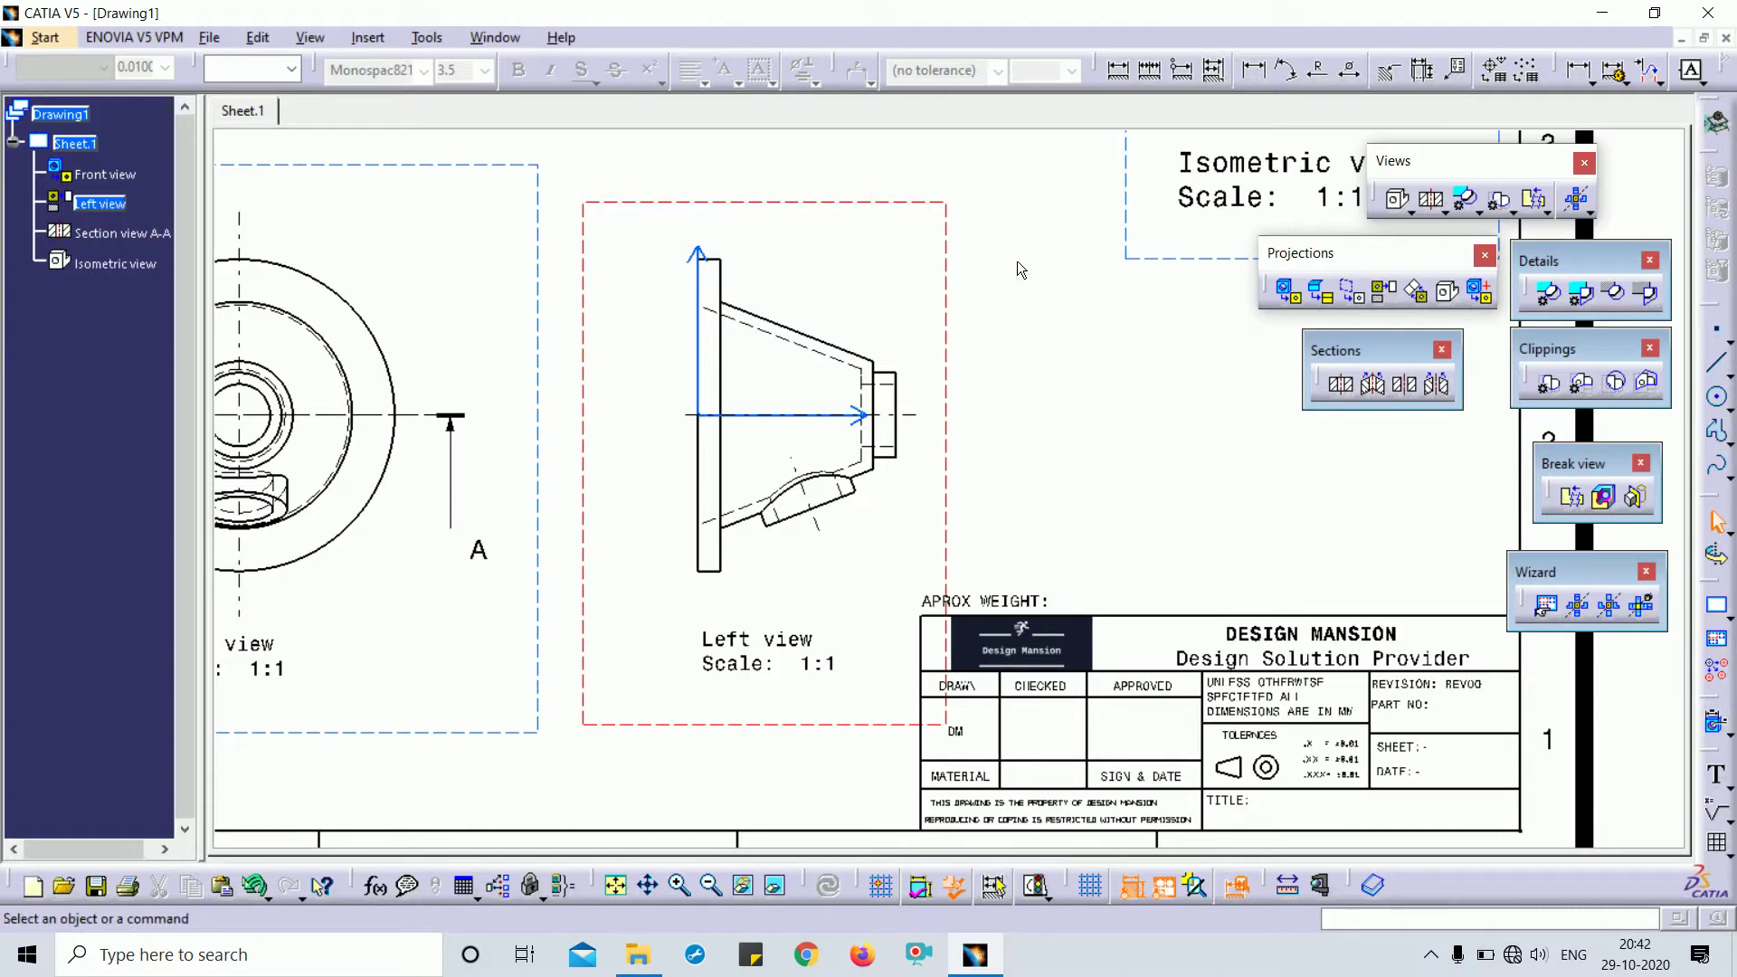
Create a 2:1 detail of the left view's upper cone-collar corner using a circle of about 7 mm radius, placed above the title block with its label beneath
mouse_move(988, 488)
middle_mouse_down("ctrl")
mouse_move(946, 226)
mouse_move(1128, 489)
mouse_move(1229, 414)
middle_mouse_up("ctrl")
middle_click_drag(933, 326, 933, 453, "ctrl")
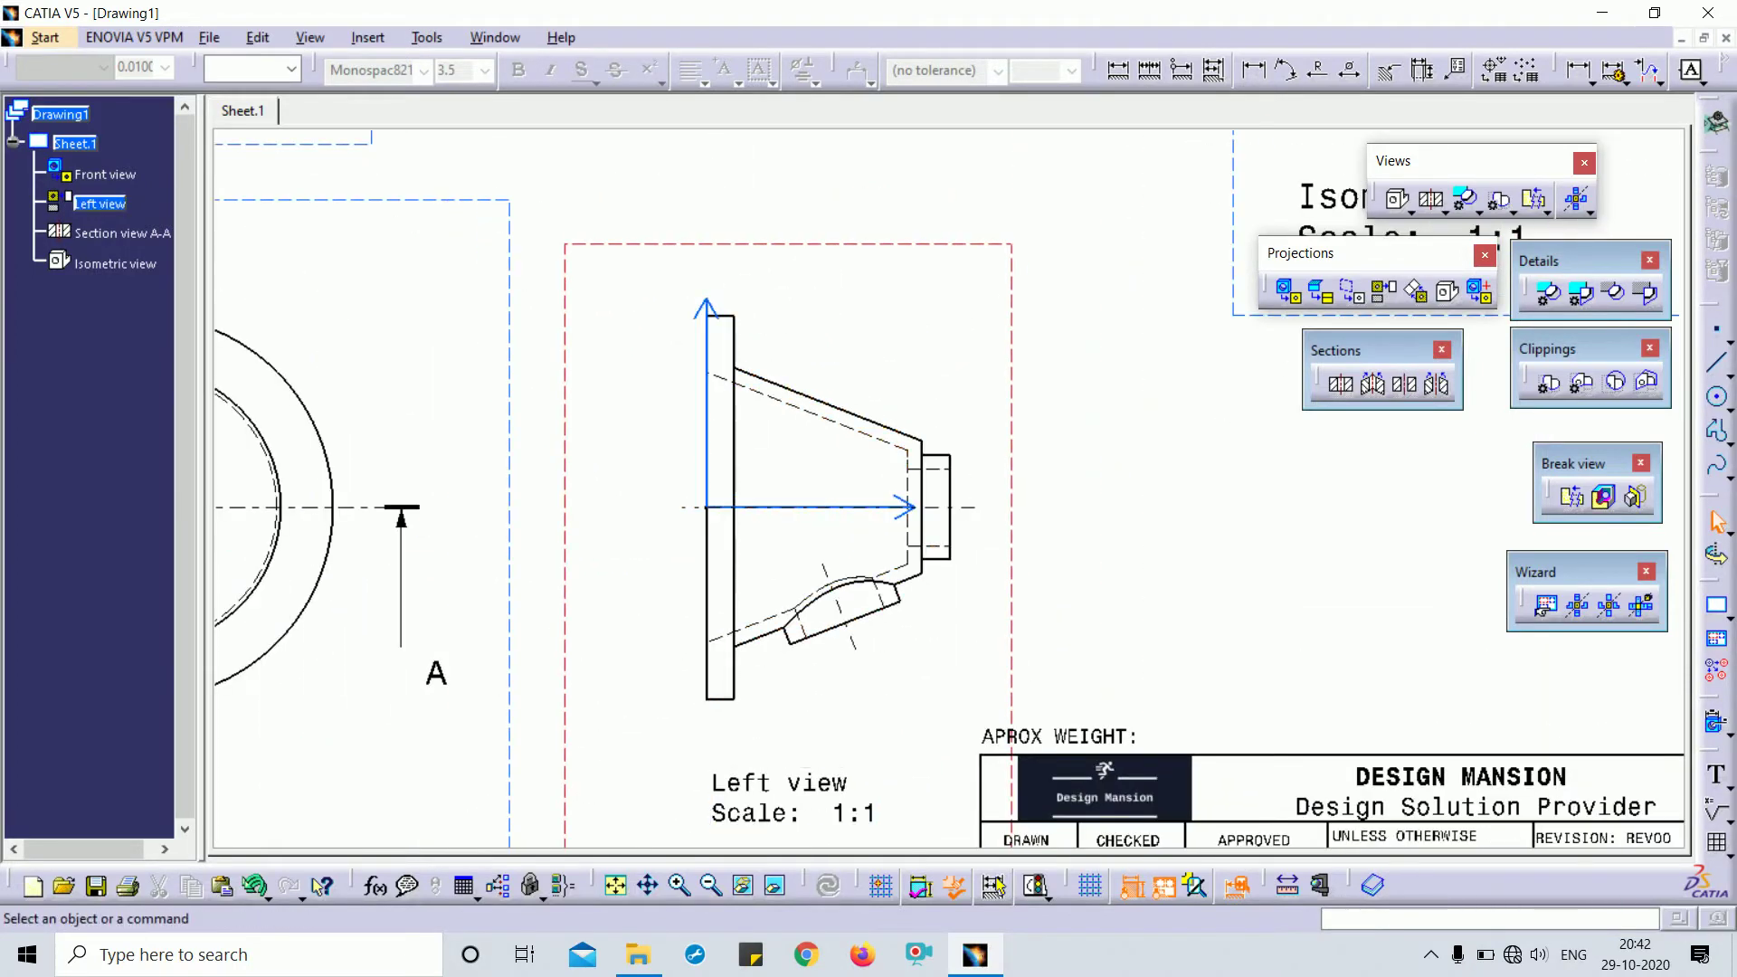
left_click(1545, 299)
mouse_move(1062, 492)
middle_mouse_down("ctrl")
mouse_move(1299, 524)
mouse_move(1075, 337)
middle_mouse_up("ctrl")
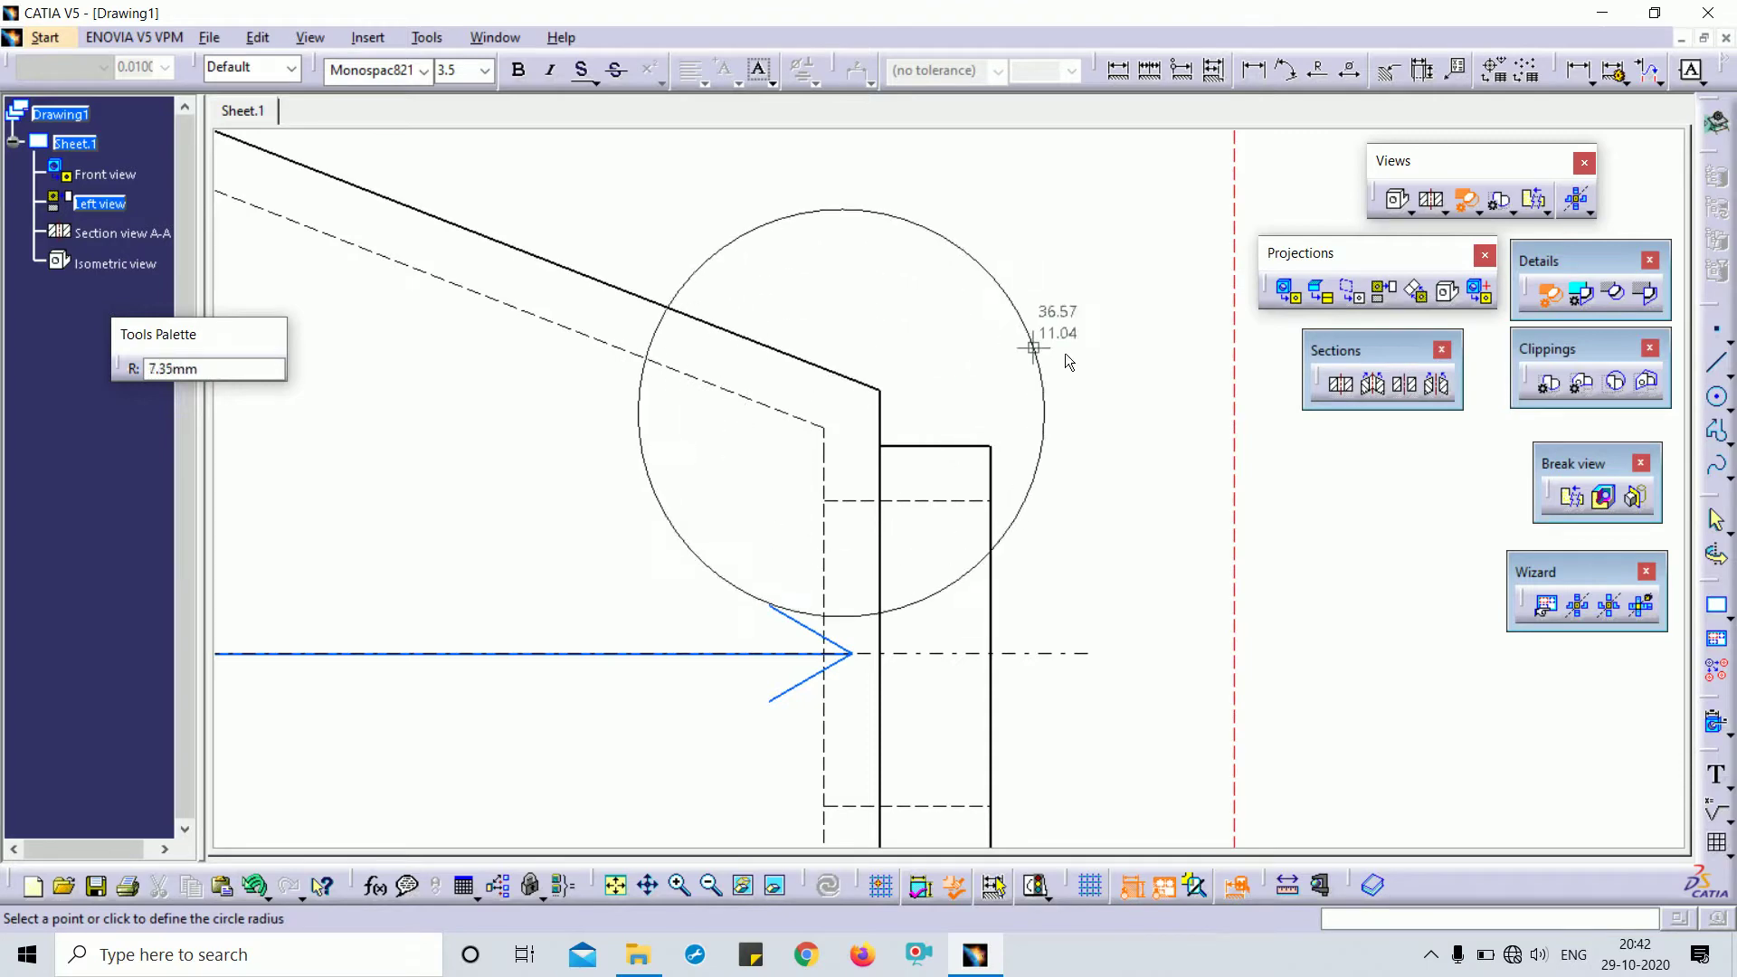
left_click(1025, 384)
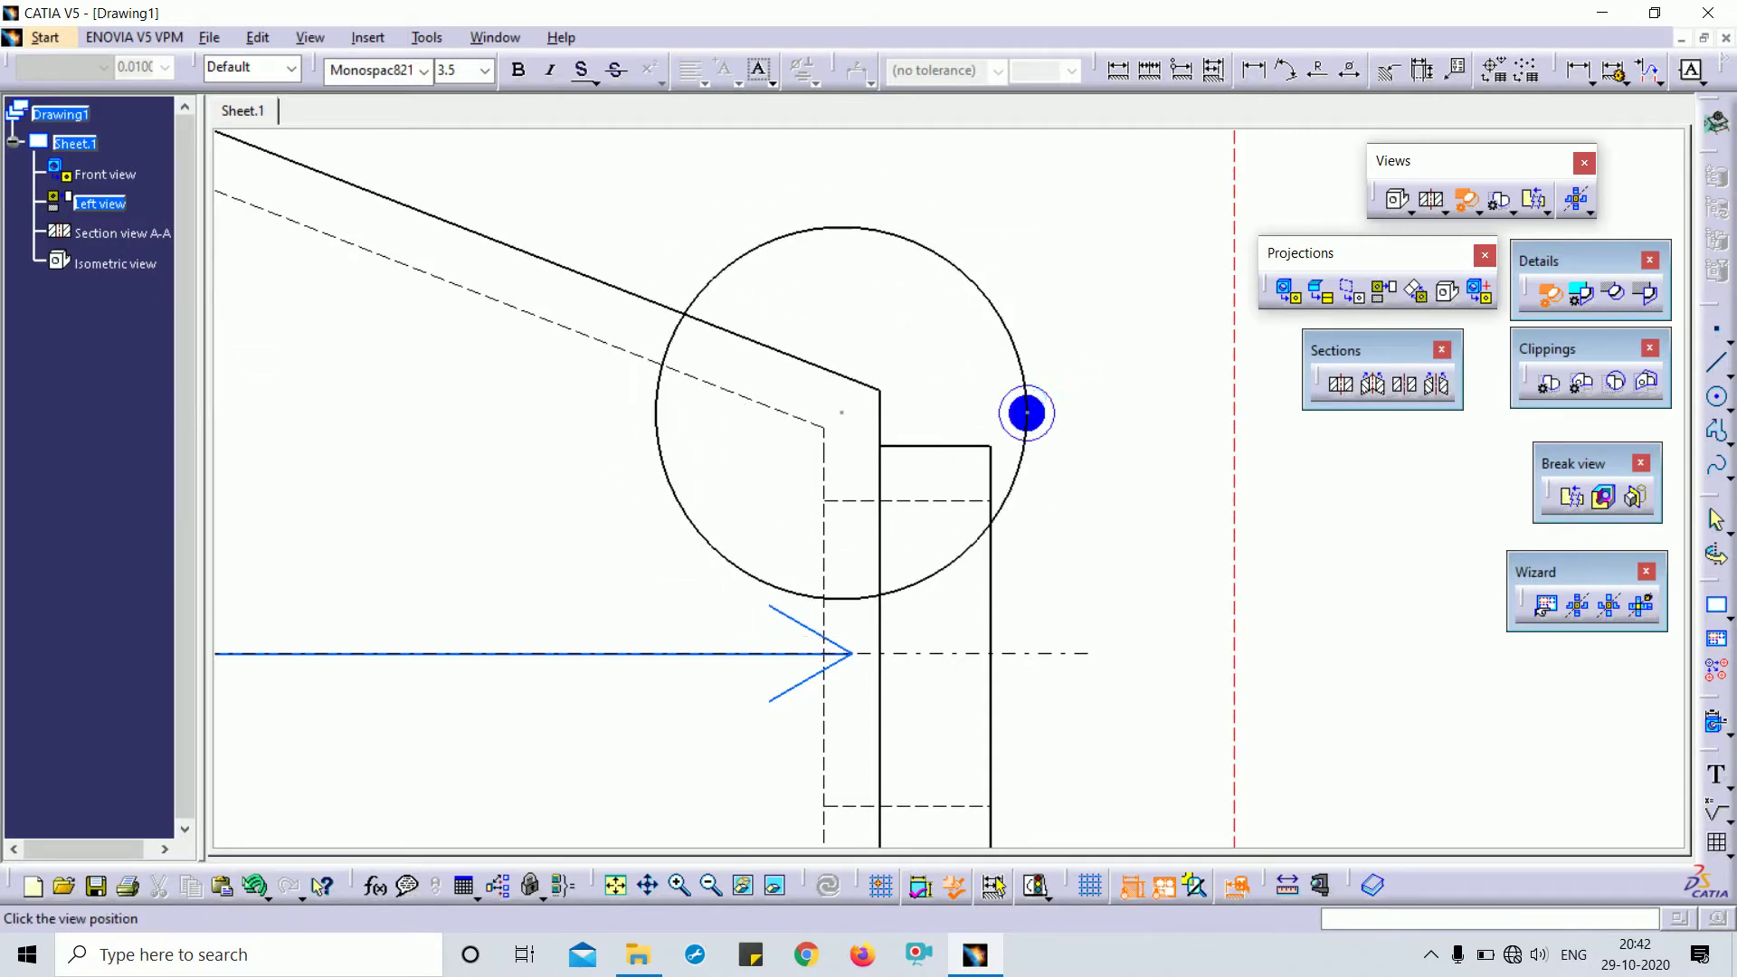
mouse_move(950, 497)
middle_mouse_down("ctrl")
mouse_move(929, 557)
mouse_move(959, 723)
middle_mouse_up("ctrl")
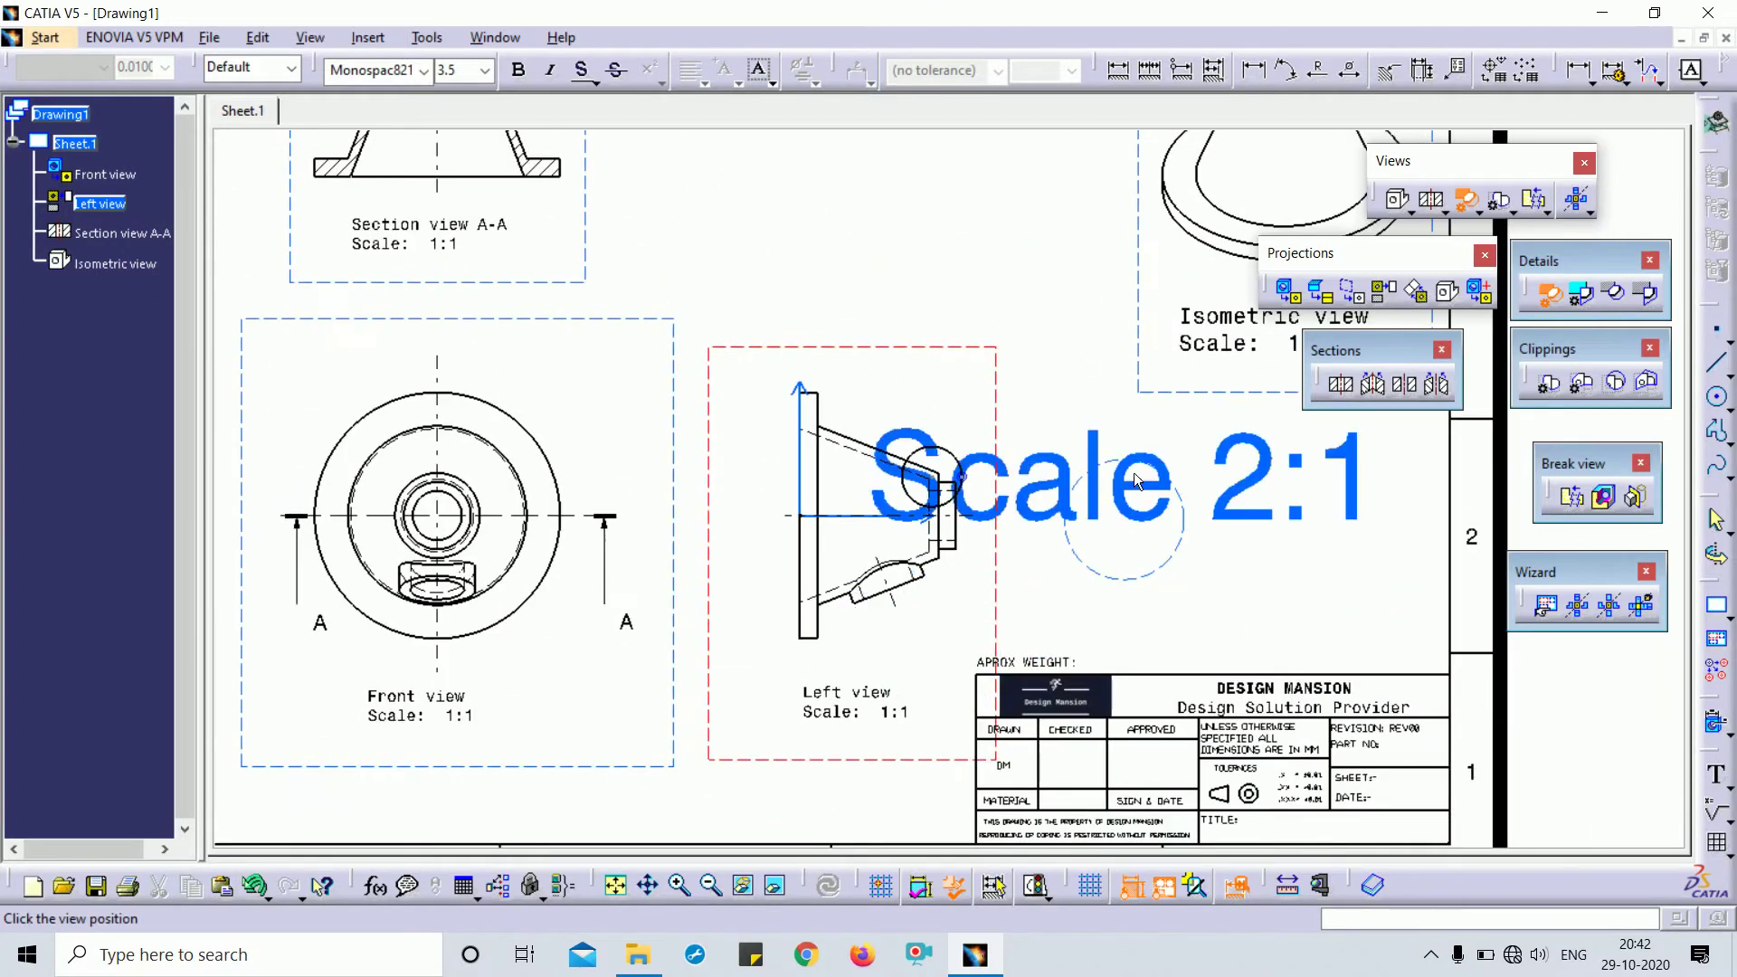
middle_click_drag(1125, 464, 823, 400)
left_click(958, 458)
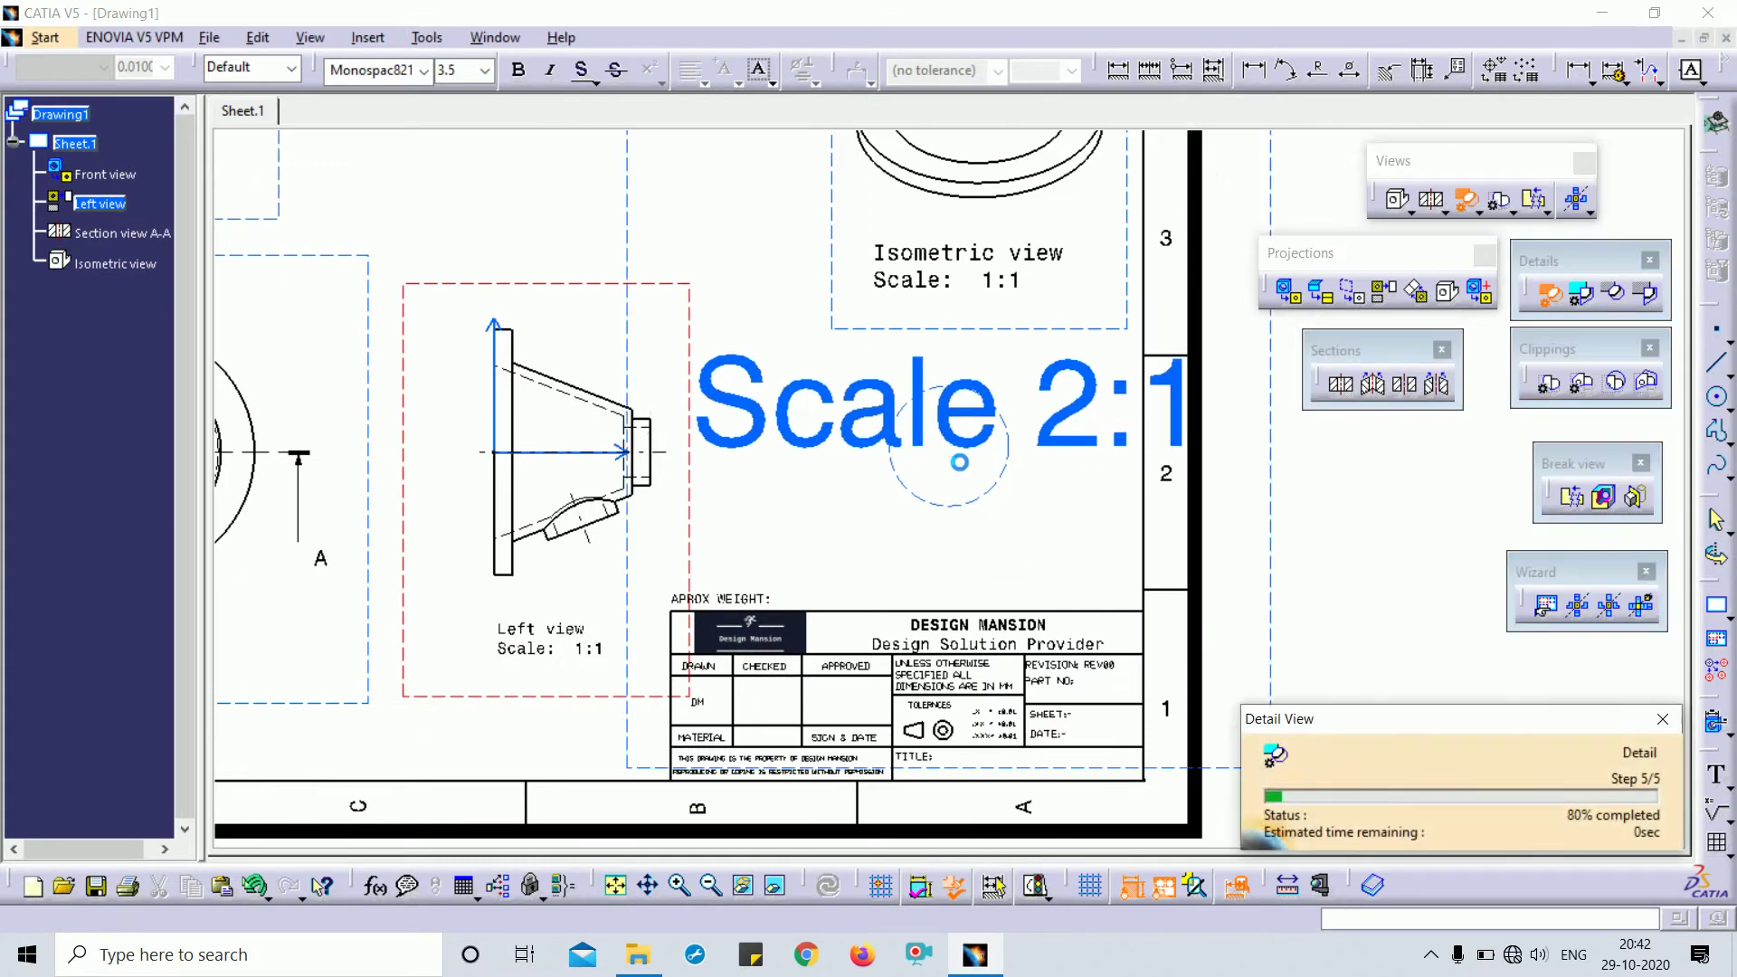
left_click_drag(1008, 571, 969, 591)
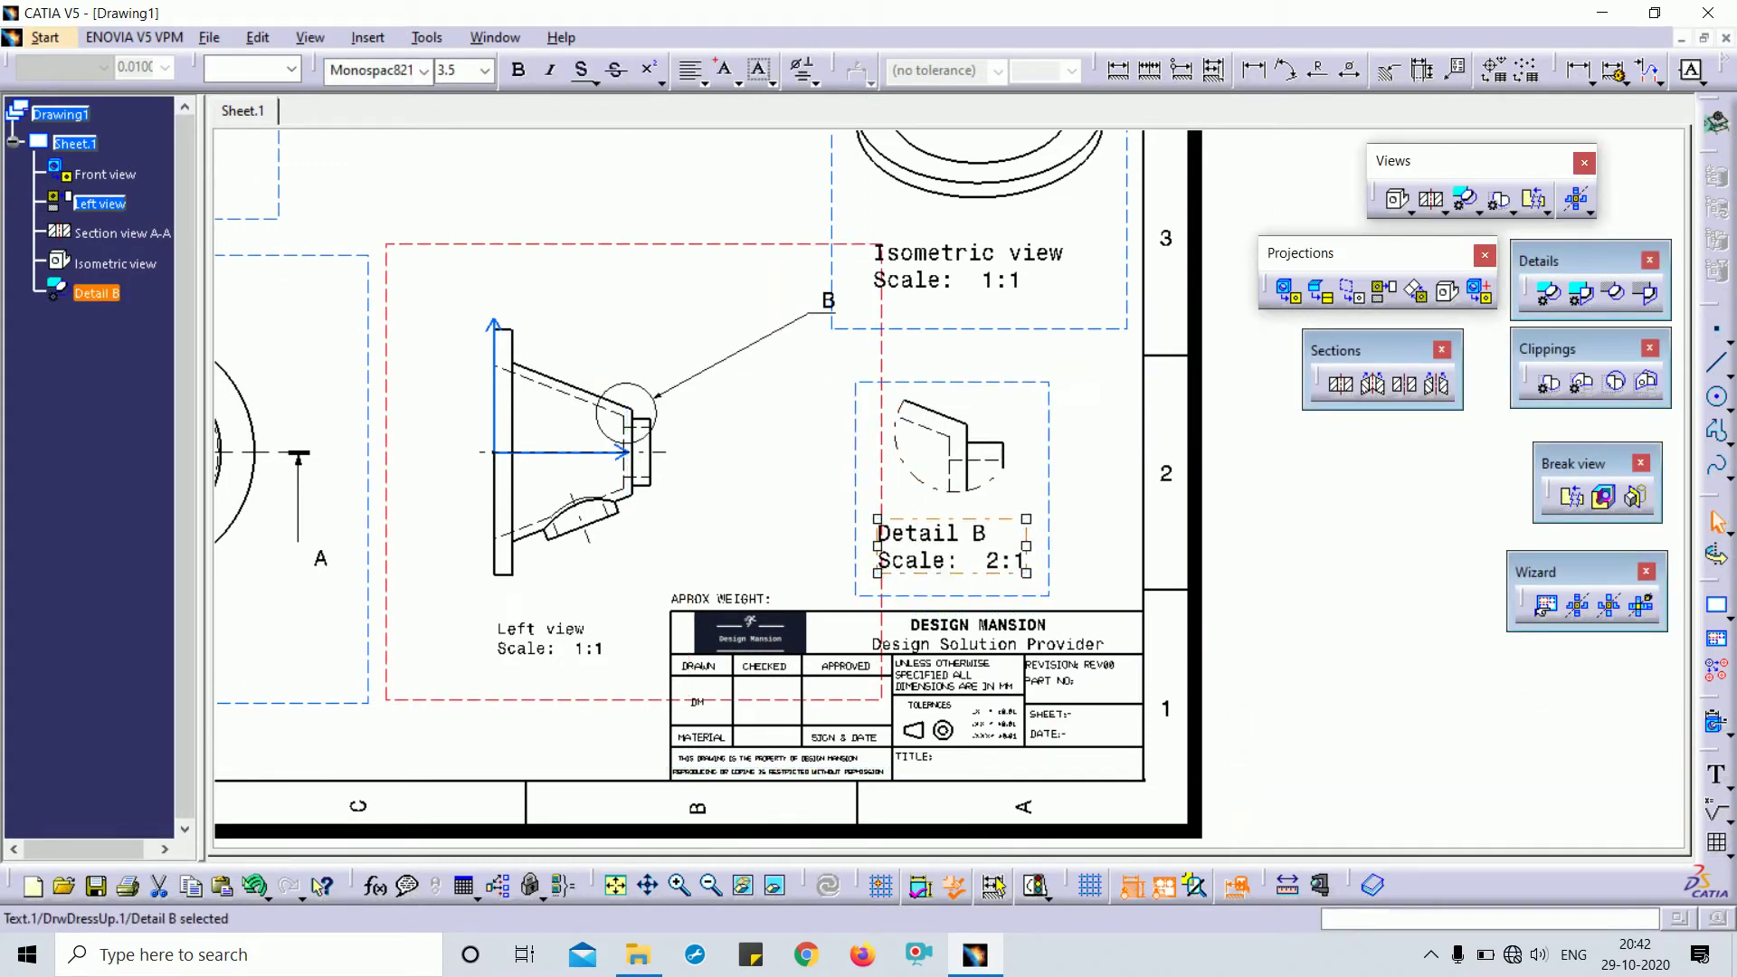
Move the B callout label of the left view closer to its detail circle at the cone-collar corner
left_click(842, 312)
mouse_move(682, 359)
left_mouse_down()
mouse_move(656, 356)
mouse_move(684, 360)
left_mouse_up()
left_click(804, 414)
mouse_move(812, 602)
middle_mouse_down()
mouse_move(779, 380)
mouse_move(796, 475)
middle_mouse_up()
mouse_move(1039, 465)
middle_mouse_down()
mouse_move(1031, 524)
mouse_move(1040, 288)
mouse_move(1040, 487)
middle_mouse_up()
middle_click_drag(721, 453, 821, 452)
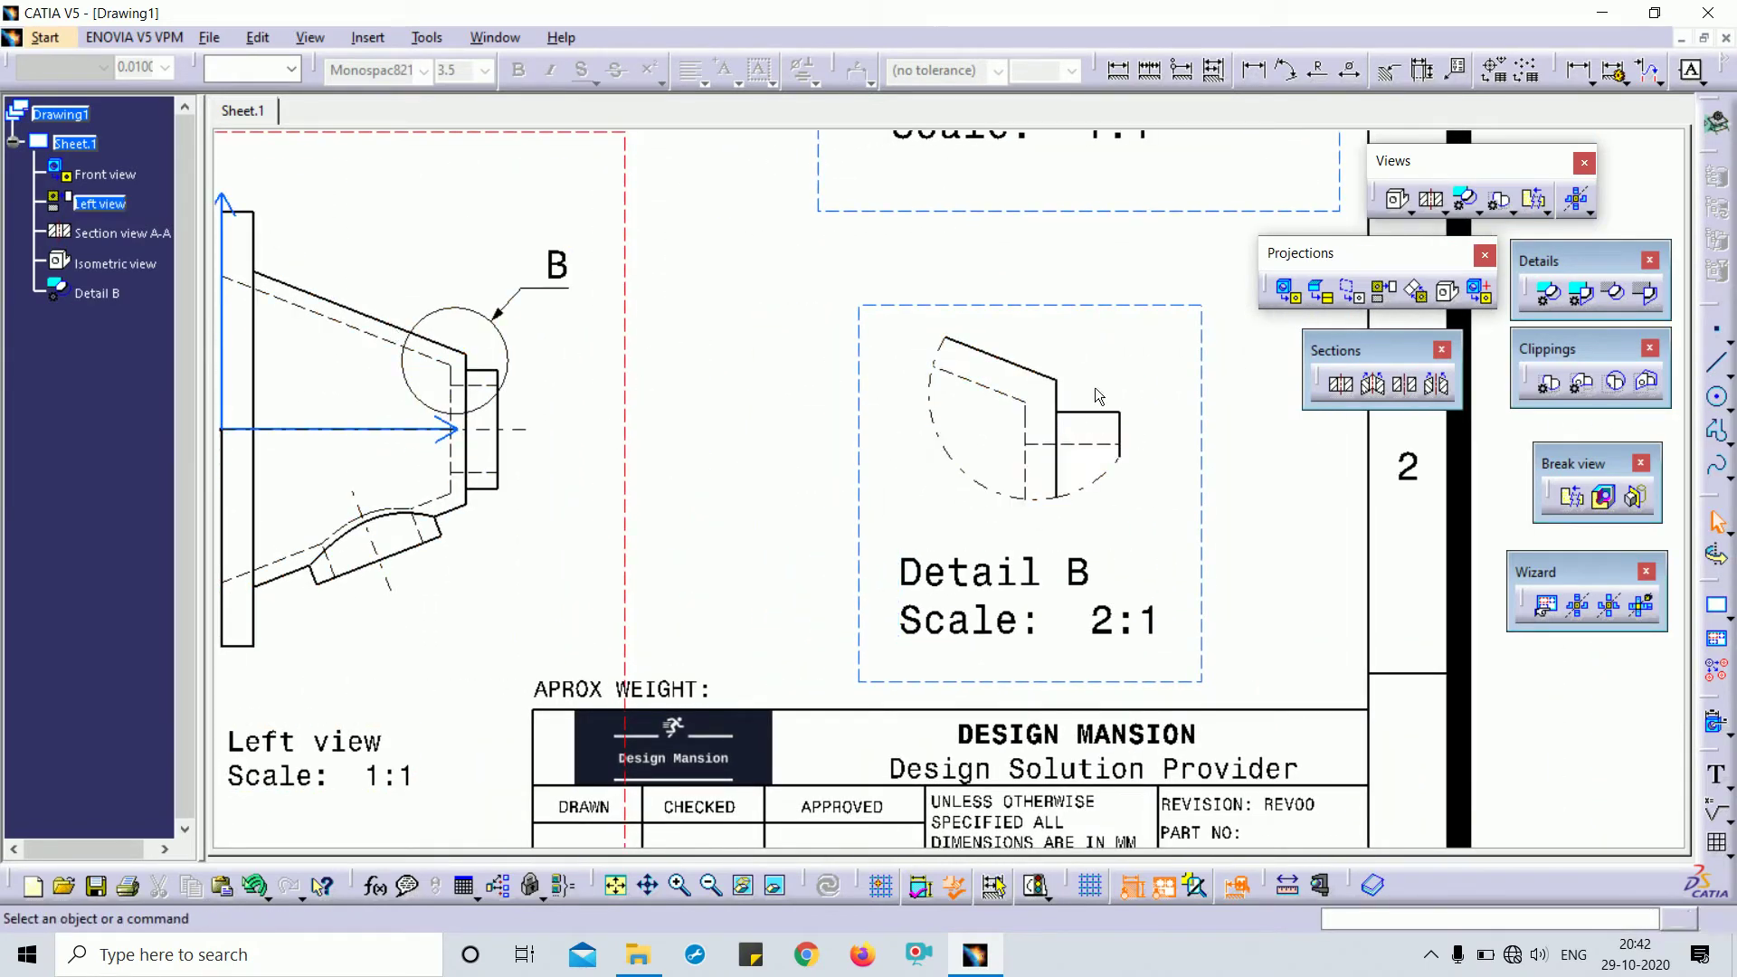
Activate Detail B and review its view properties, including scale, dress-up, view name and generation mode
double_click(1159, 312)
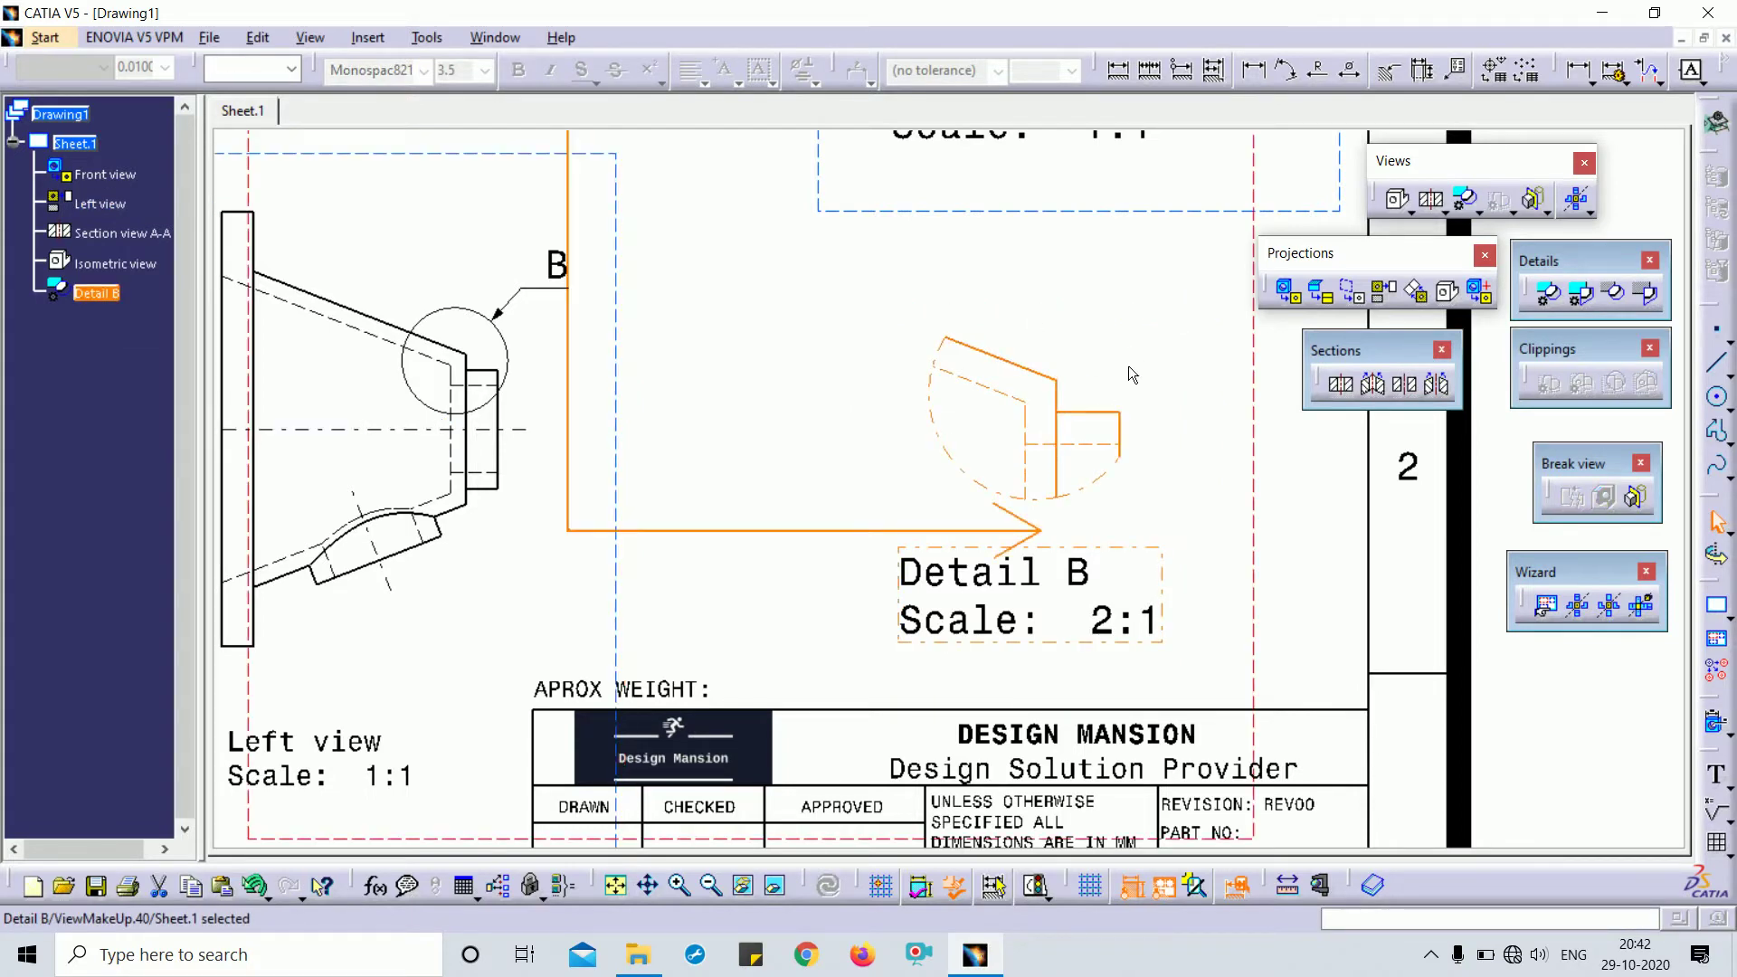
middle_click_drag(1140, 411, 1104, 425)
right_click(1077, 404)
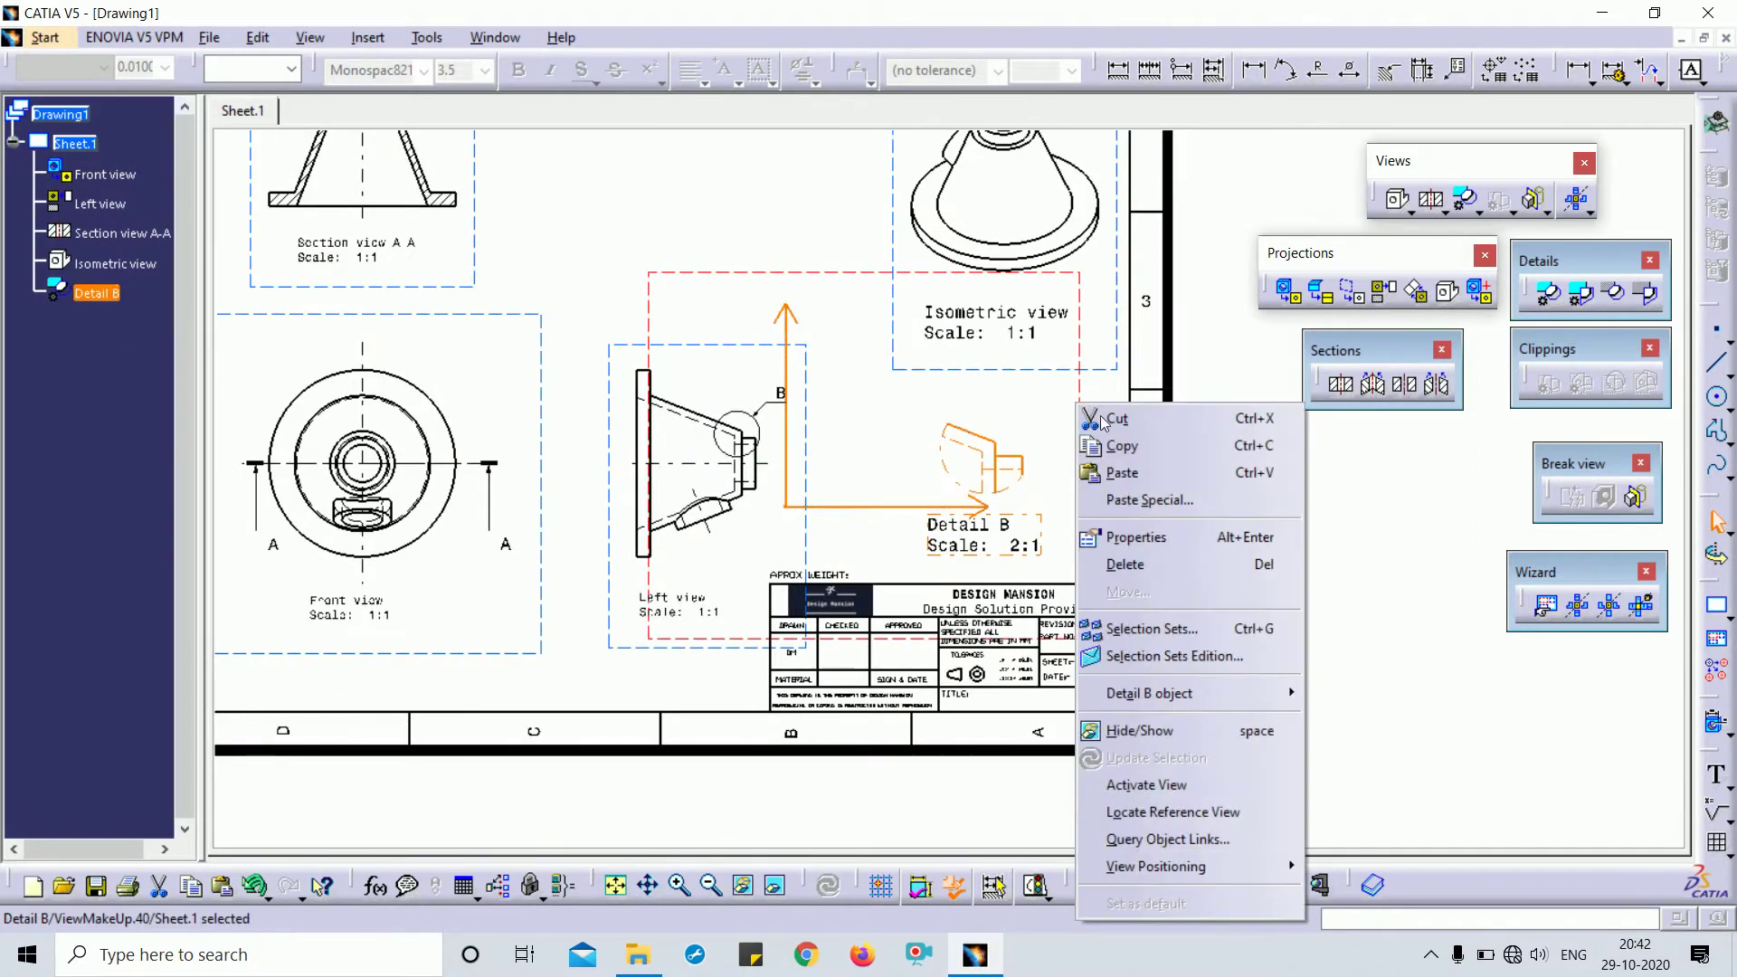
left_click(1177, 537)
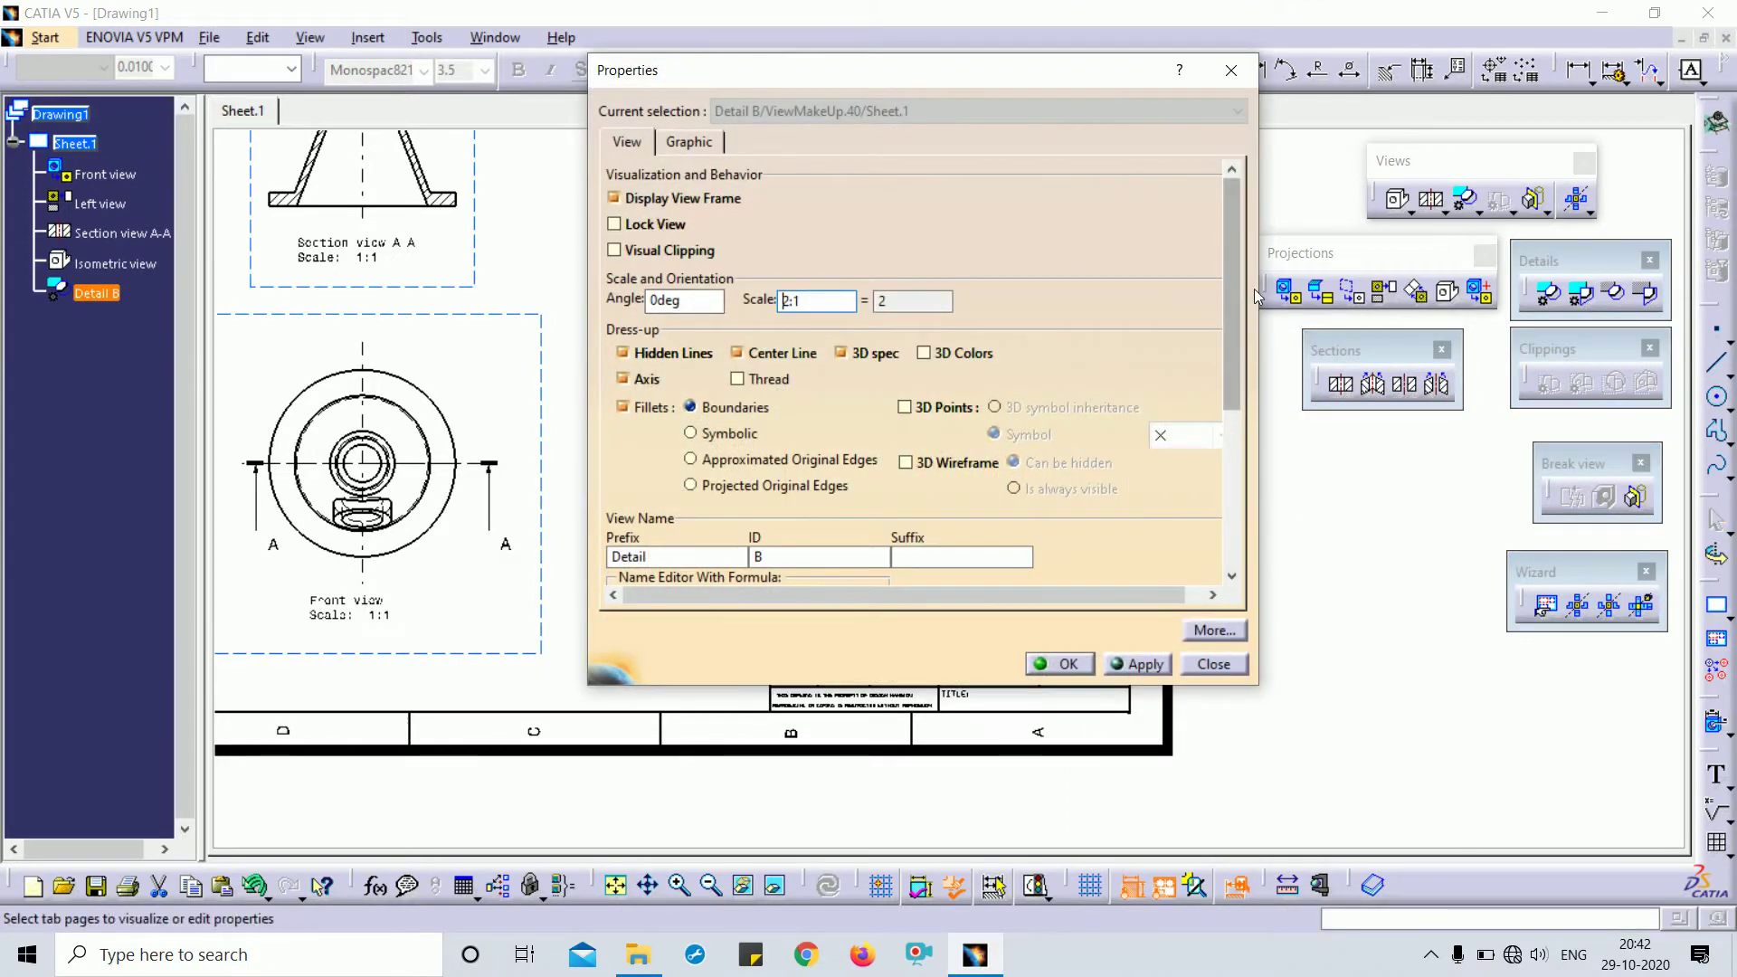
left_click_drag(1234, 264, 1227, 457)
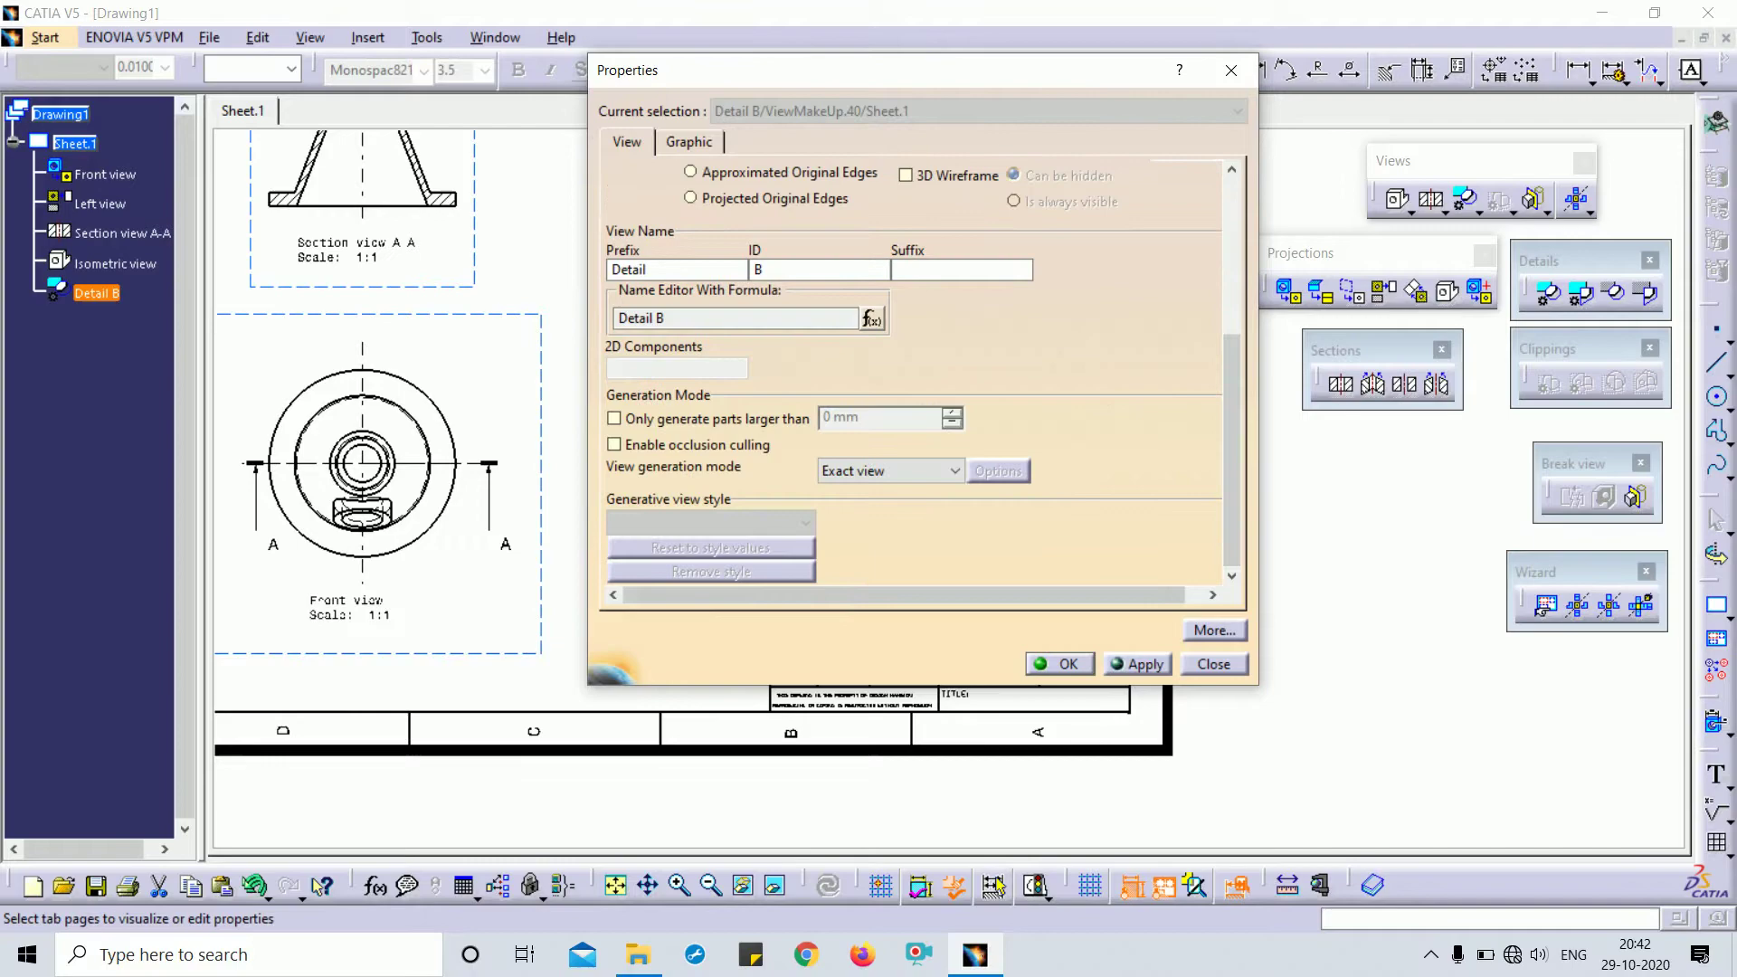
left_click(1064, 666)
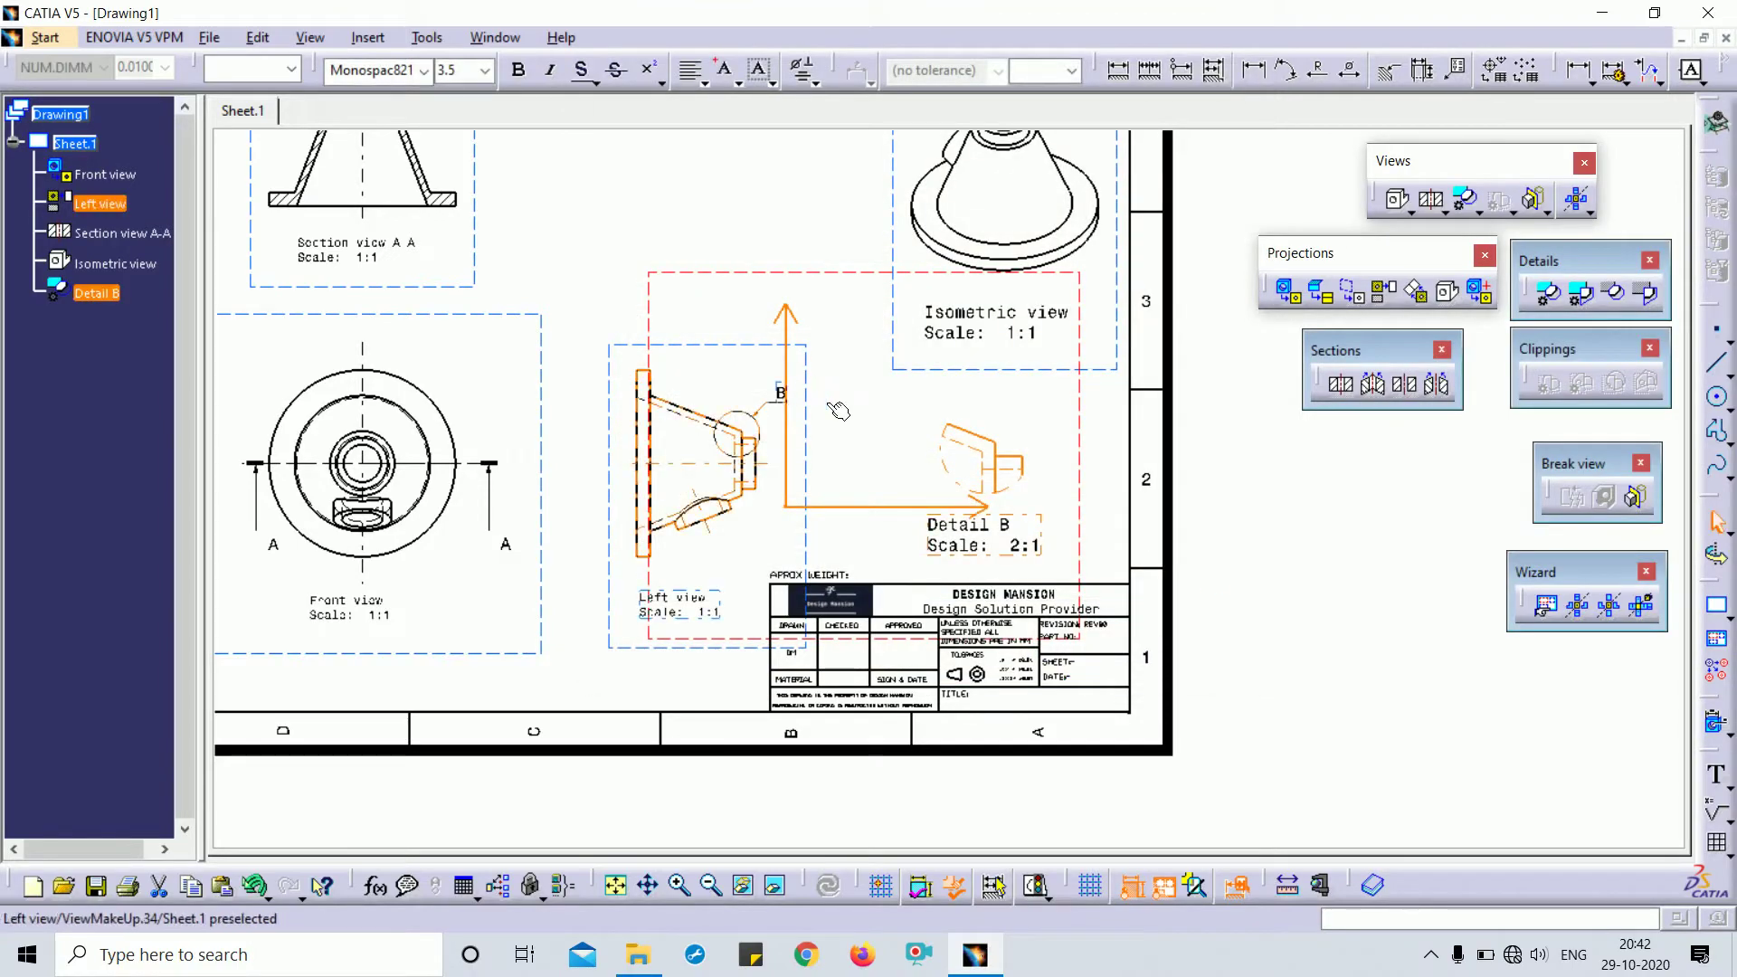
Make the left view active and move Detail B's callout circle down onto the inclined boss below the cone
mouse_move(1244, 425)
middle_mouse_down()
mouse_move(1238, 405)
mouse_move(1210, 492)
mouse_move(1192, 373)
mouse_move(1210, 500)
mouse_move(1181, 486)
mouse_move(1179, 543)
middle_mouse_up()
middle_click_drag(1001, 483, 1000, 371)
middle_click_drag(468, 144, 614, 199)
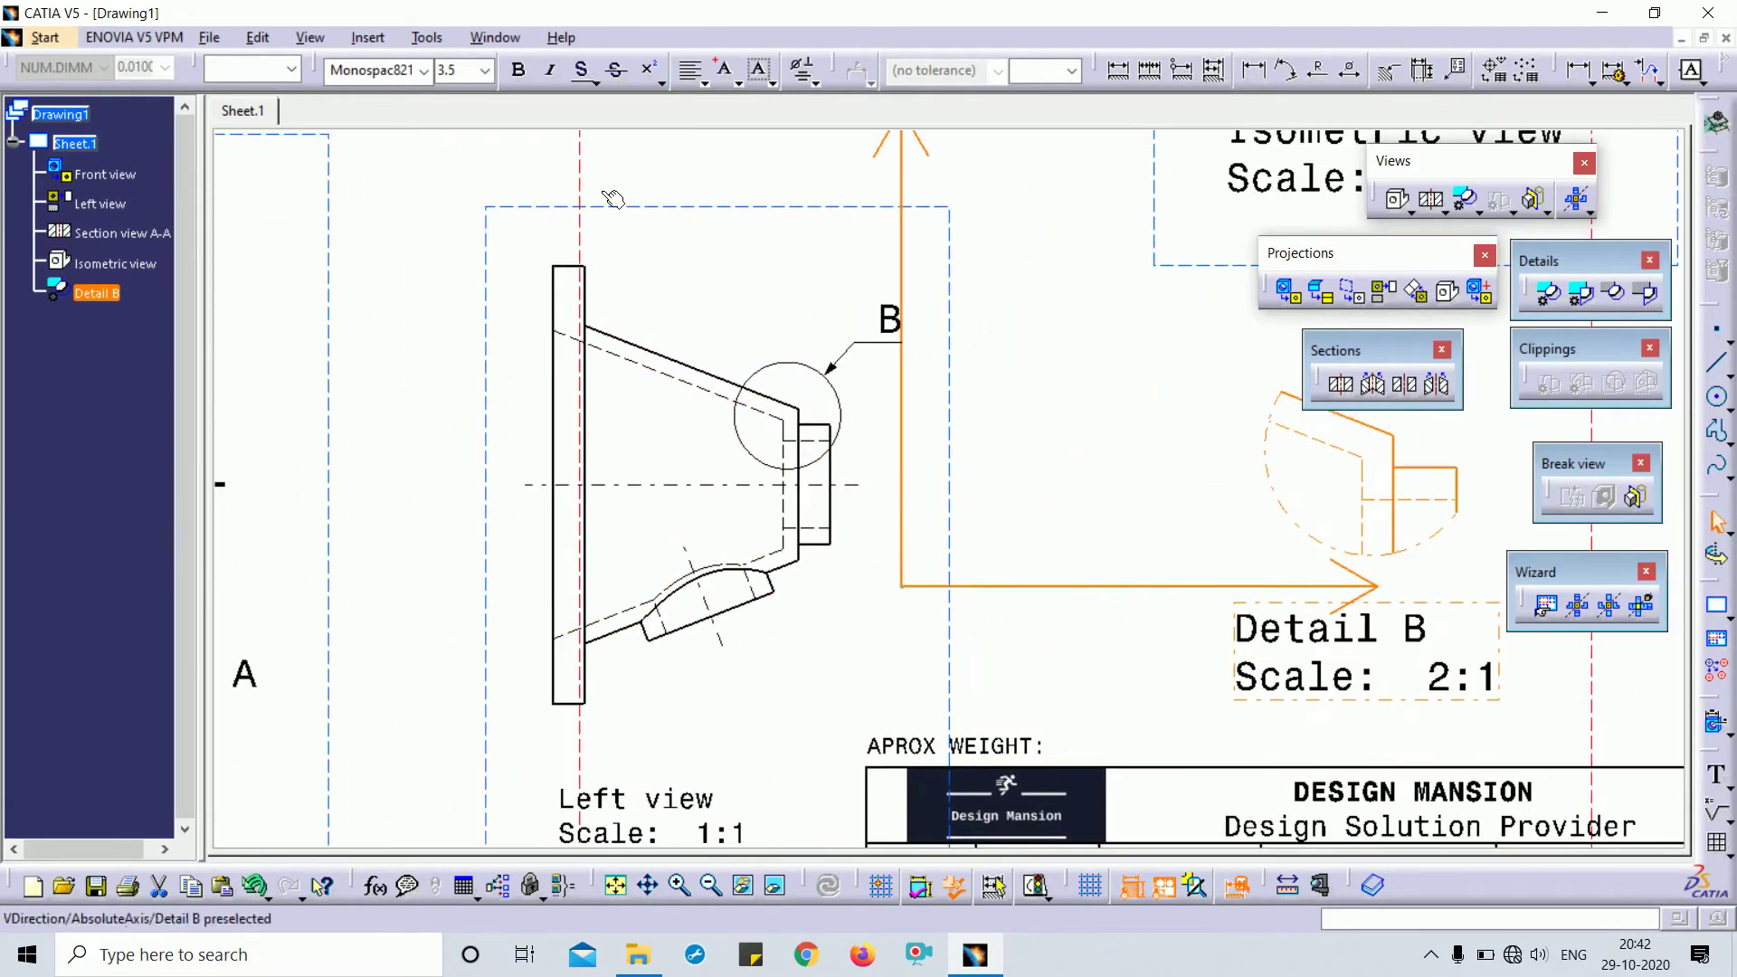
double_click(546, 208)
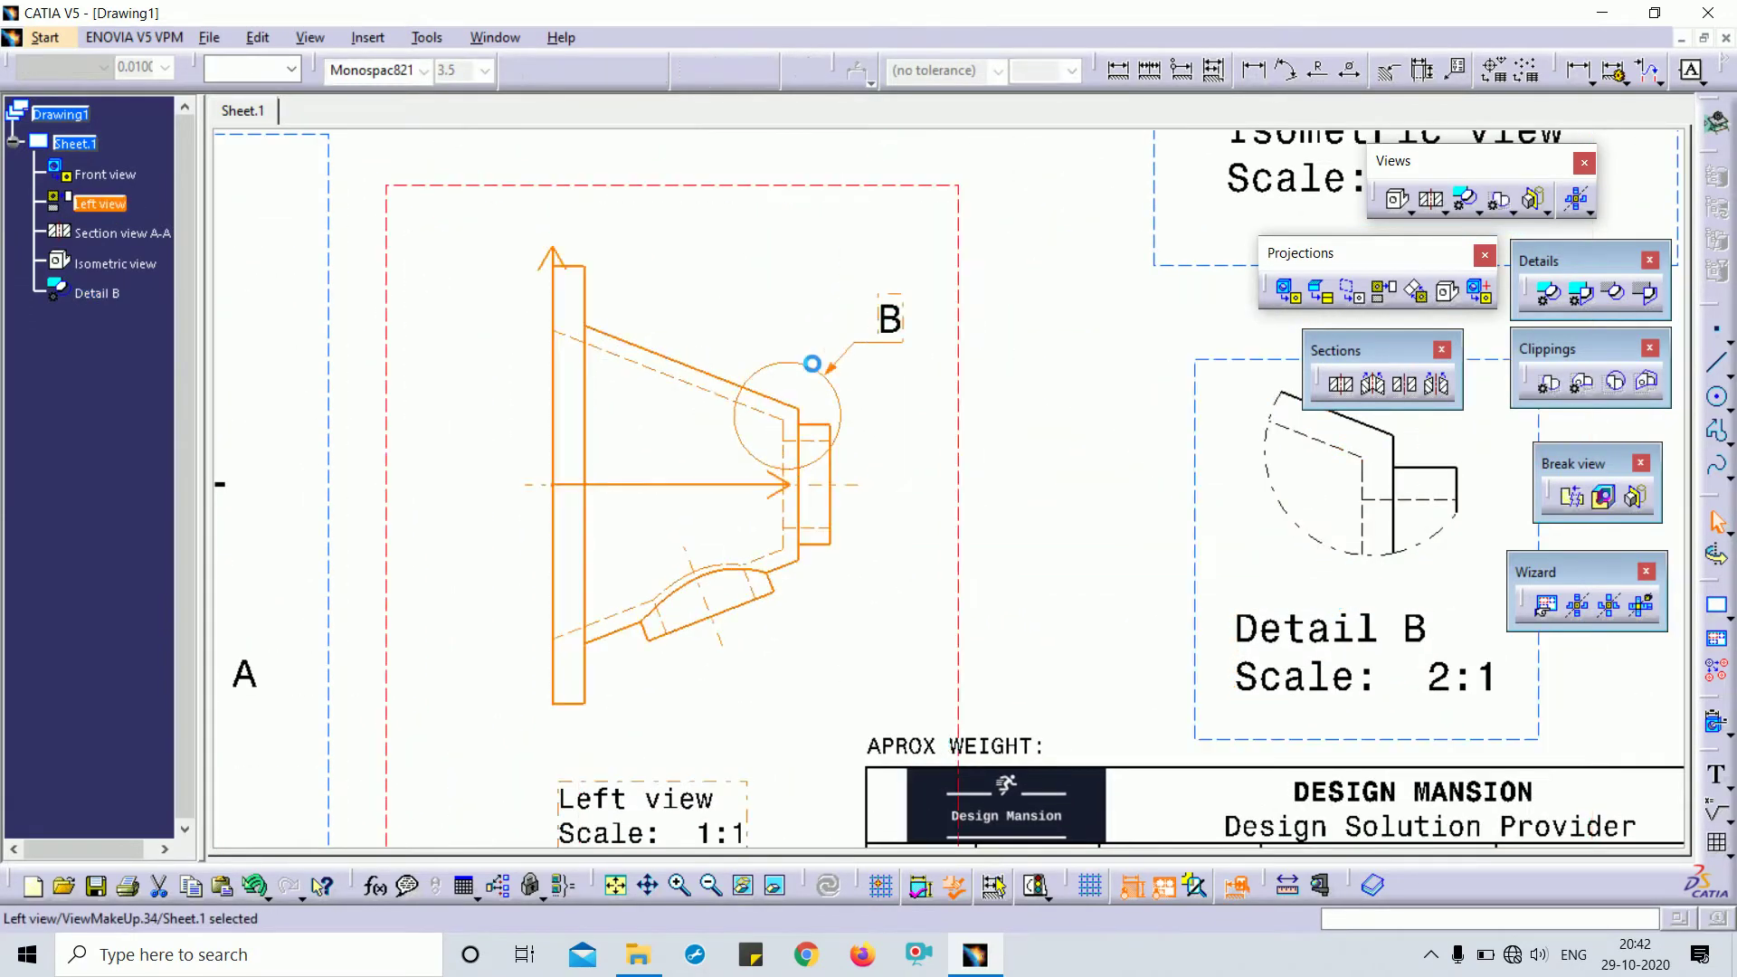
left_click(811, 382)
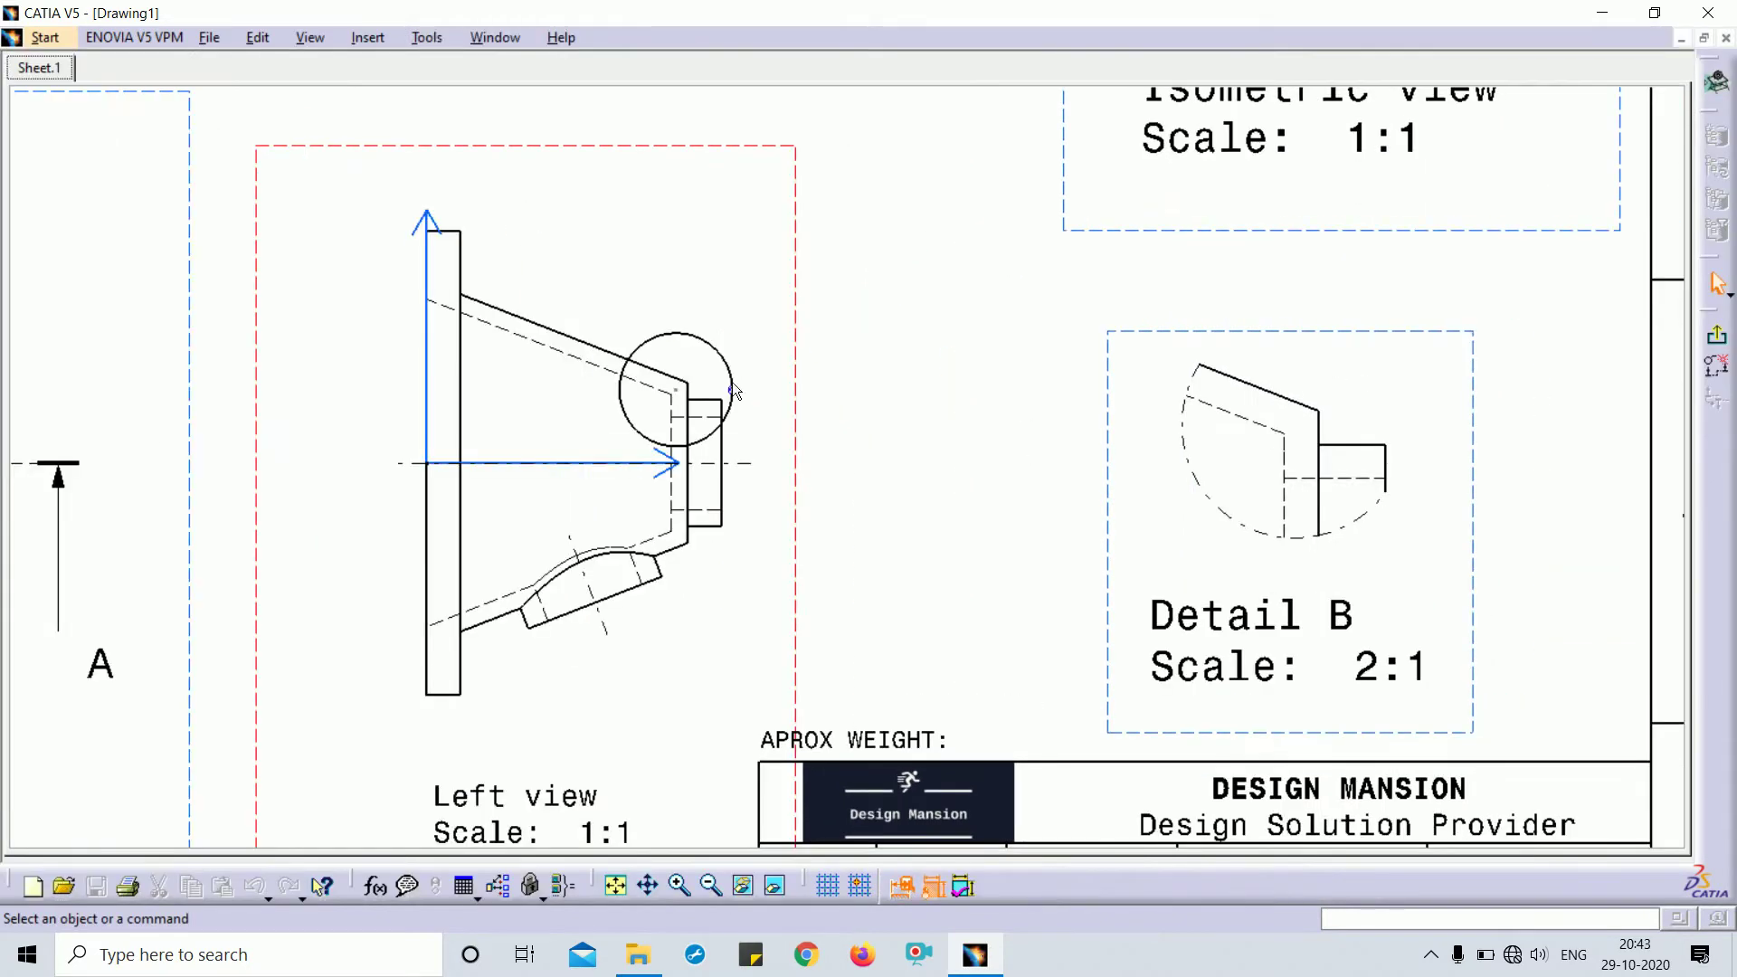
mouse_move(1014, 471)
middle_mouse_down()
mouse_move(1028, 443)
mouse_move(992, 334)
mouse_move(1070, 315)
middle_mouse_up()
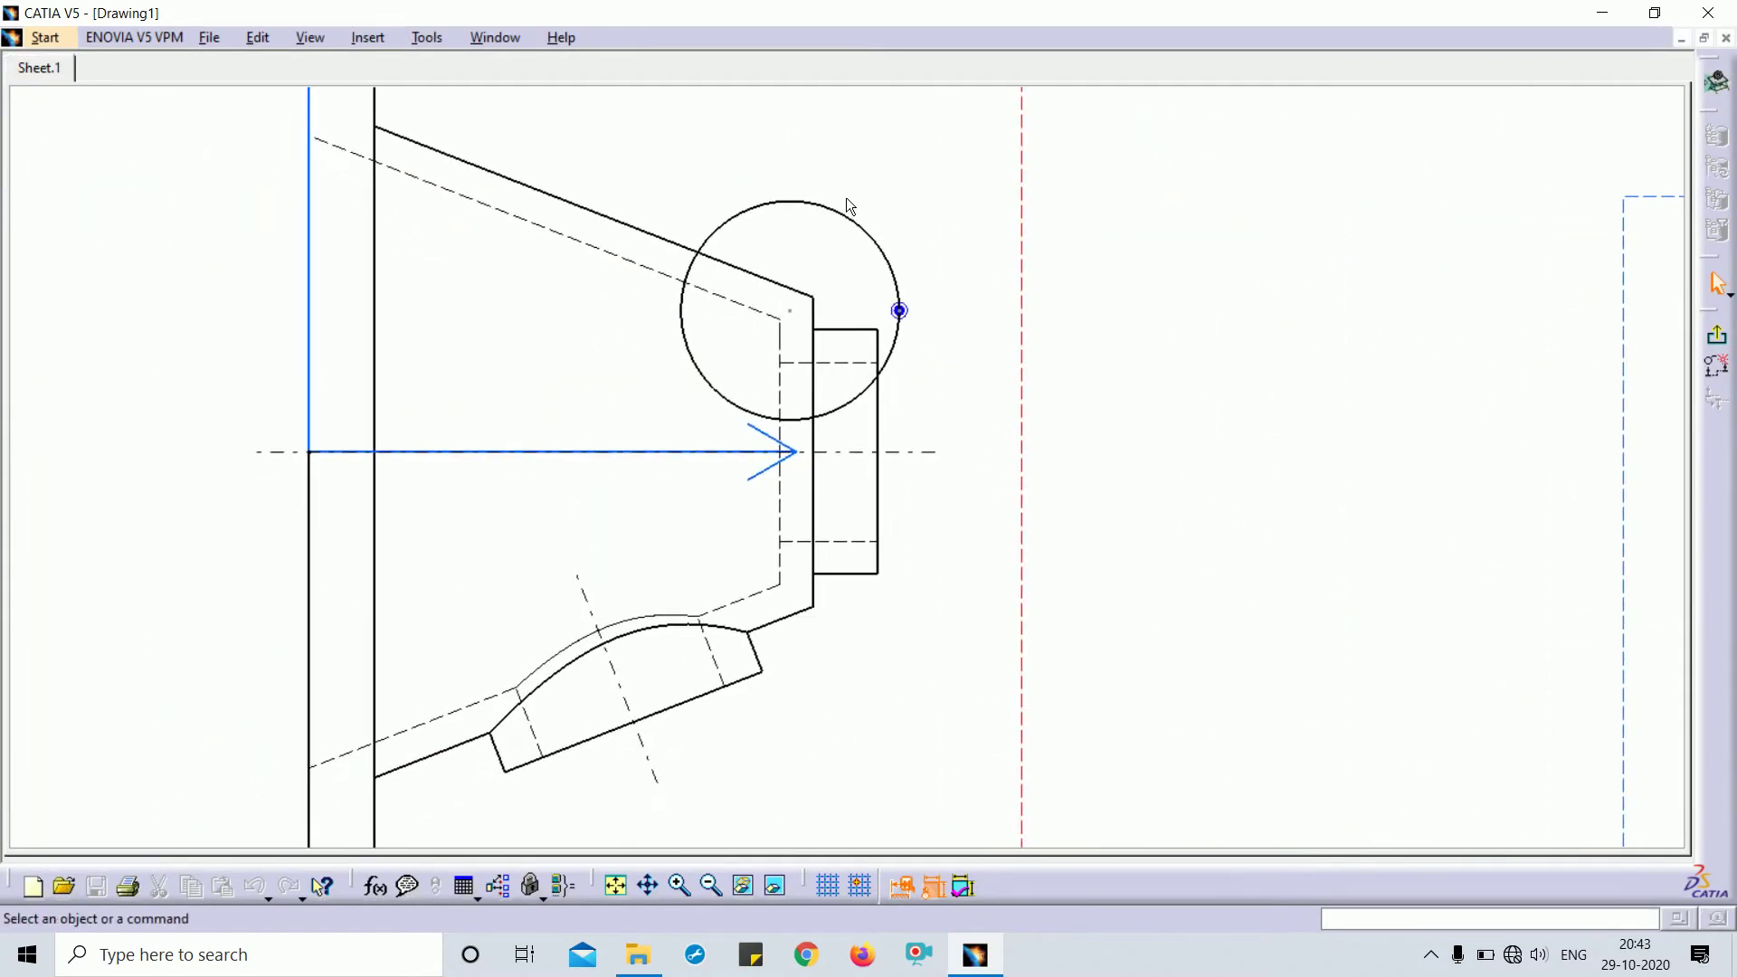
left_click_drag(852, 225, 776, 593)
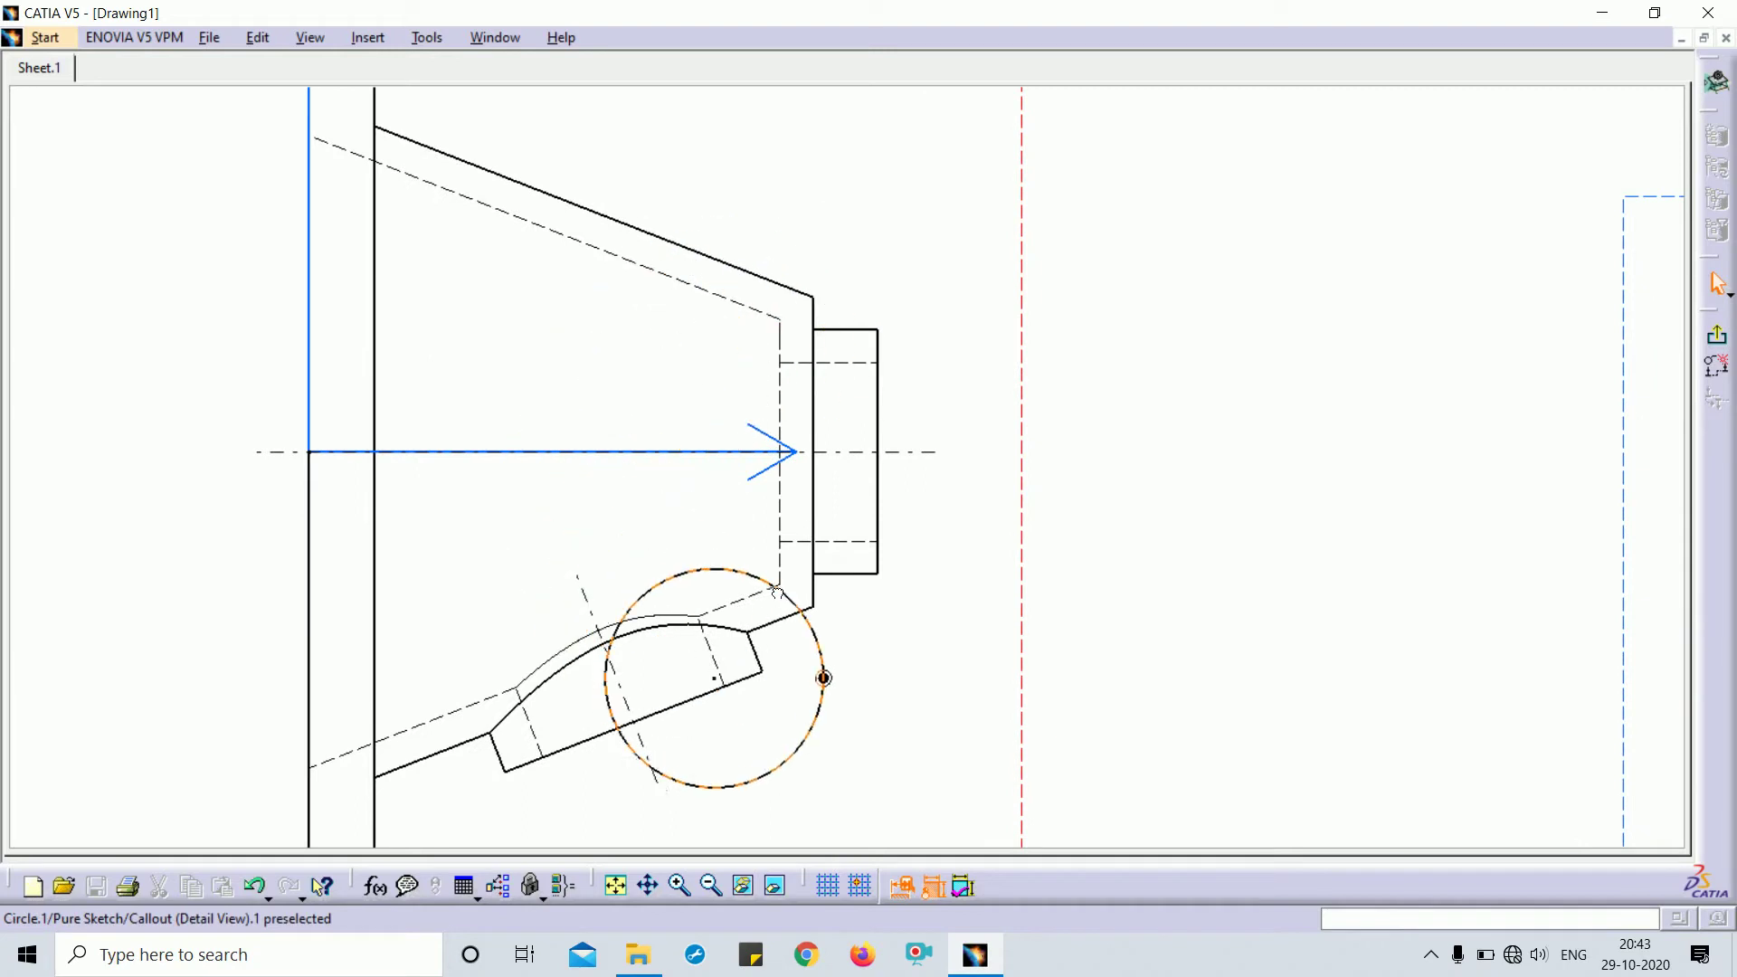
middle_click_drag(923, 593, 884, 279)
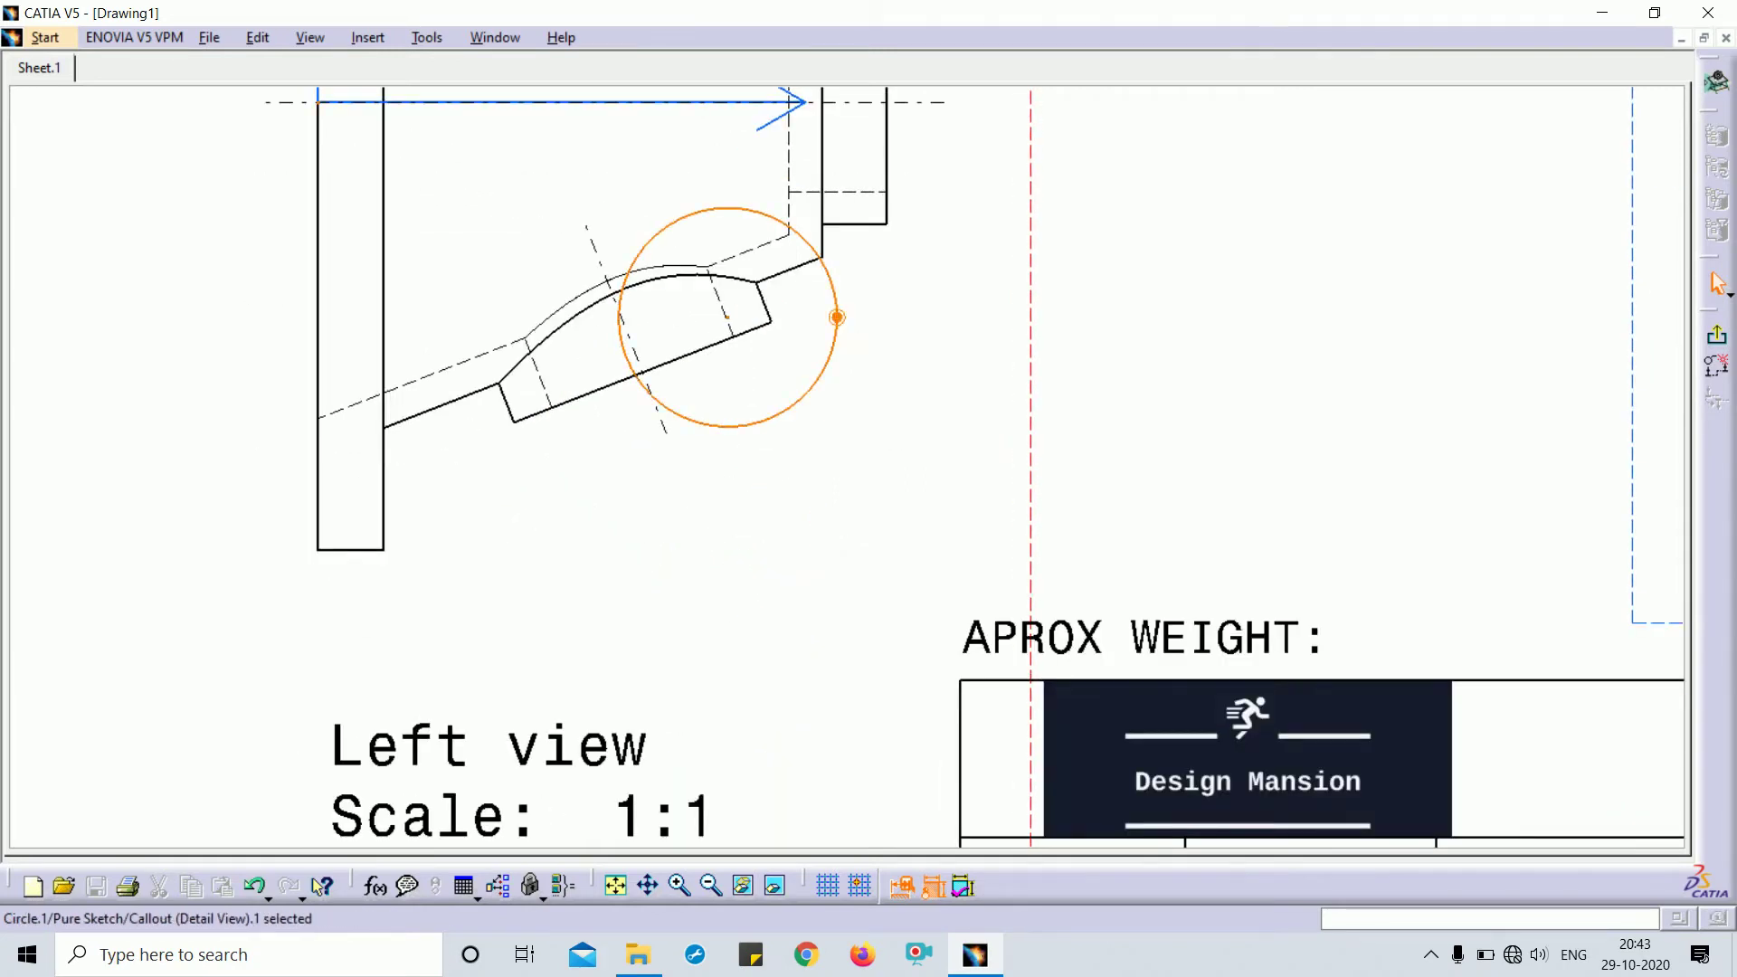
Set the radius of Detail B's callout circle to 6 mm and finish editing the callout profile
mouse_move(836, 318)
left_mouse_down()
mouse_move(794, 302)
mouse_move(894, 295)
mouse_move(830, 302)
left_mouse_up()
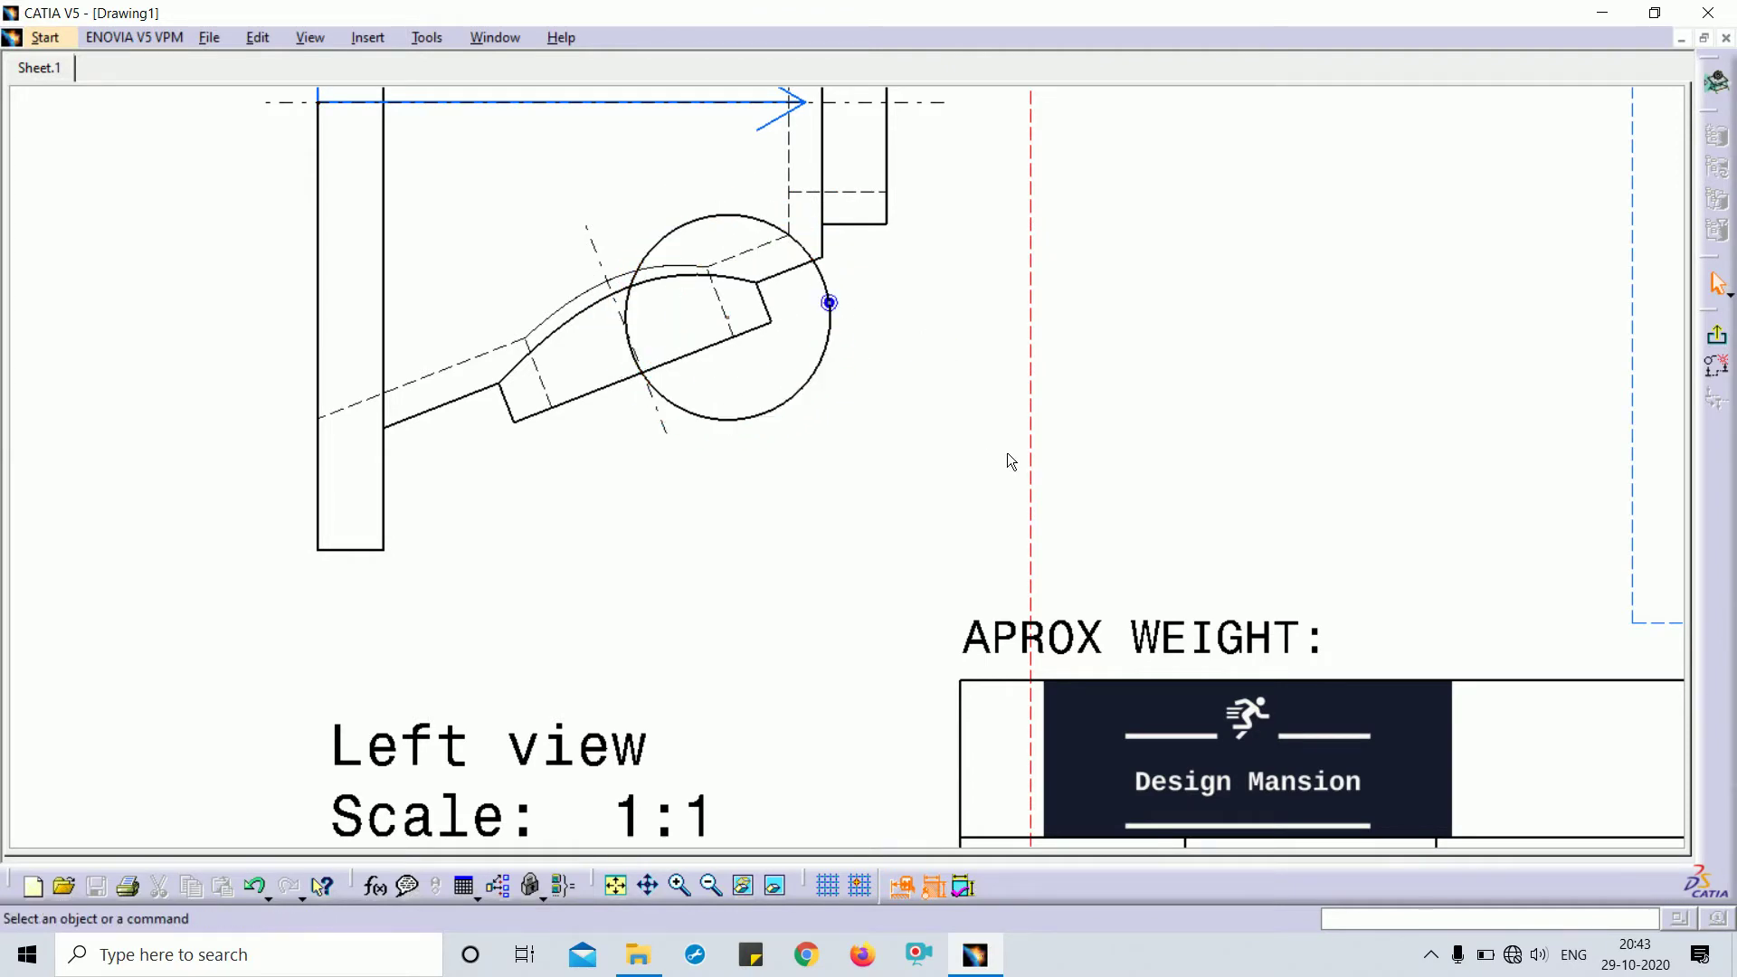
mouse_move(1011, 463)
middle_mouse_down()
mouse_move(880, 376)
mouse_move(891, 439)
middle_mouse_up()
mouse_move(1001, 349)
middle_mouse_down()
mouse_move(1016, 461)
mouse_move(957, 437)
middle_mouse_up()
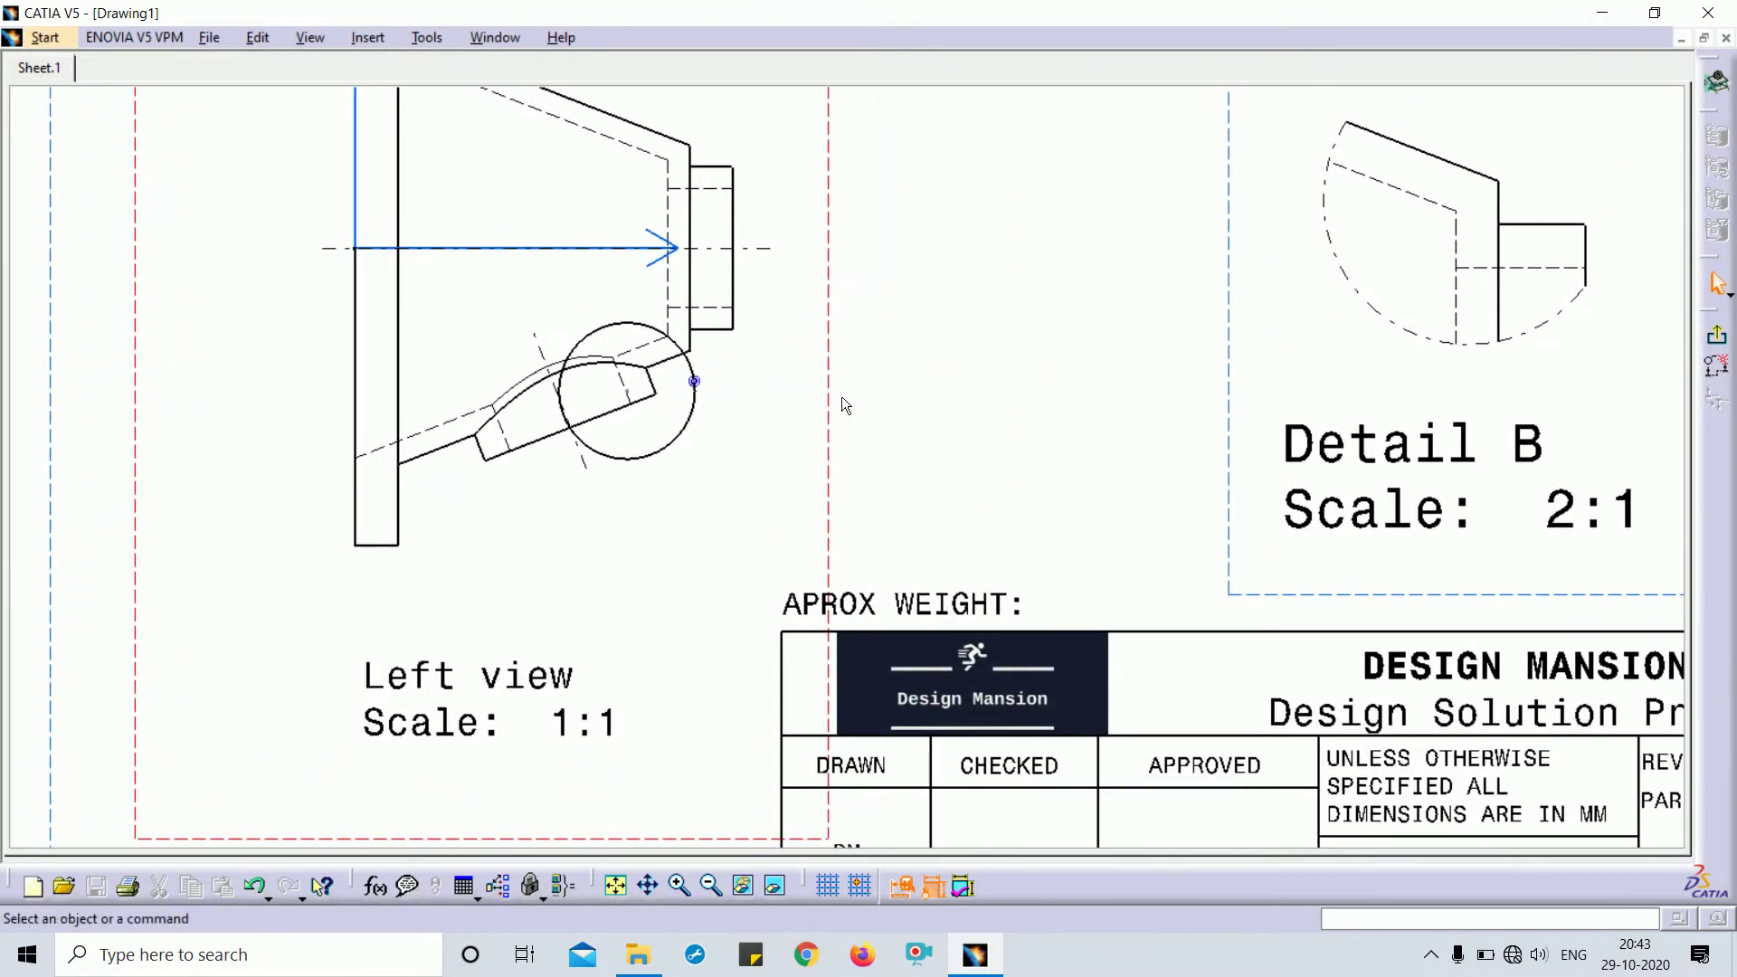
double_click(695, 388)
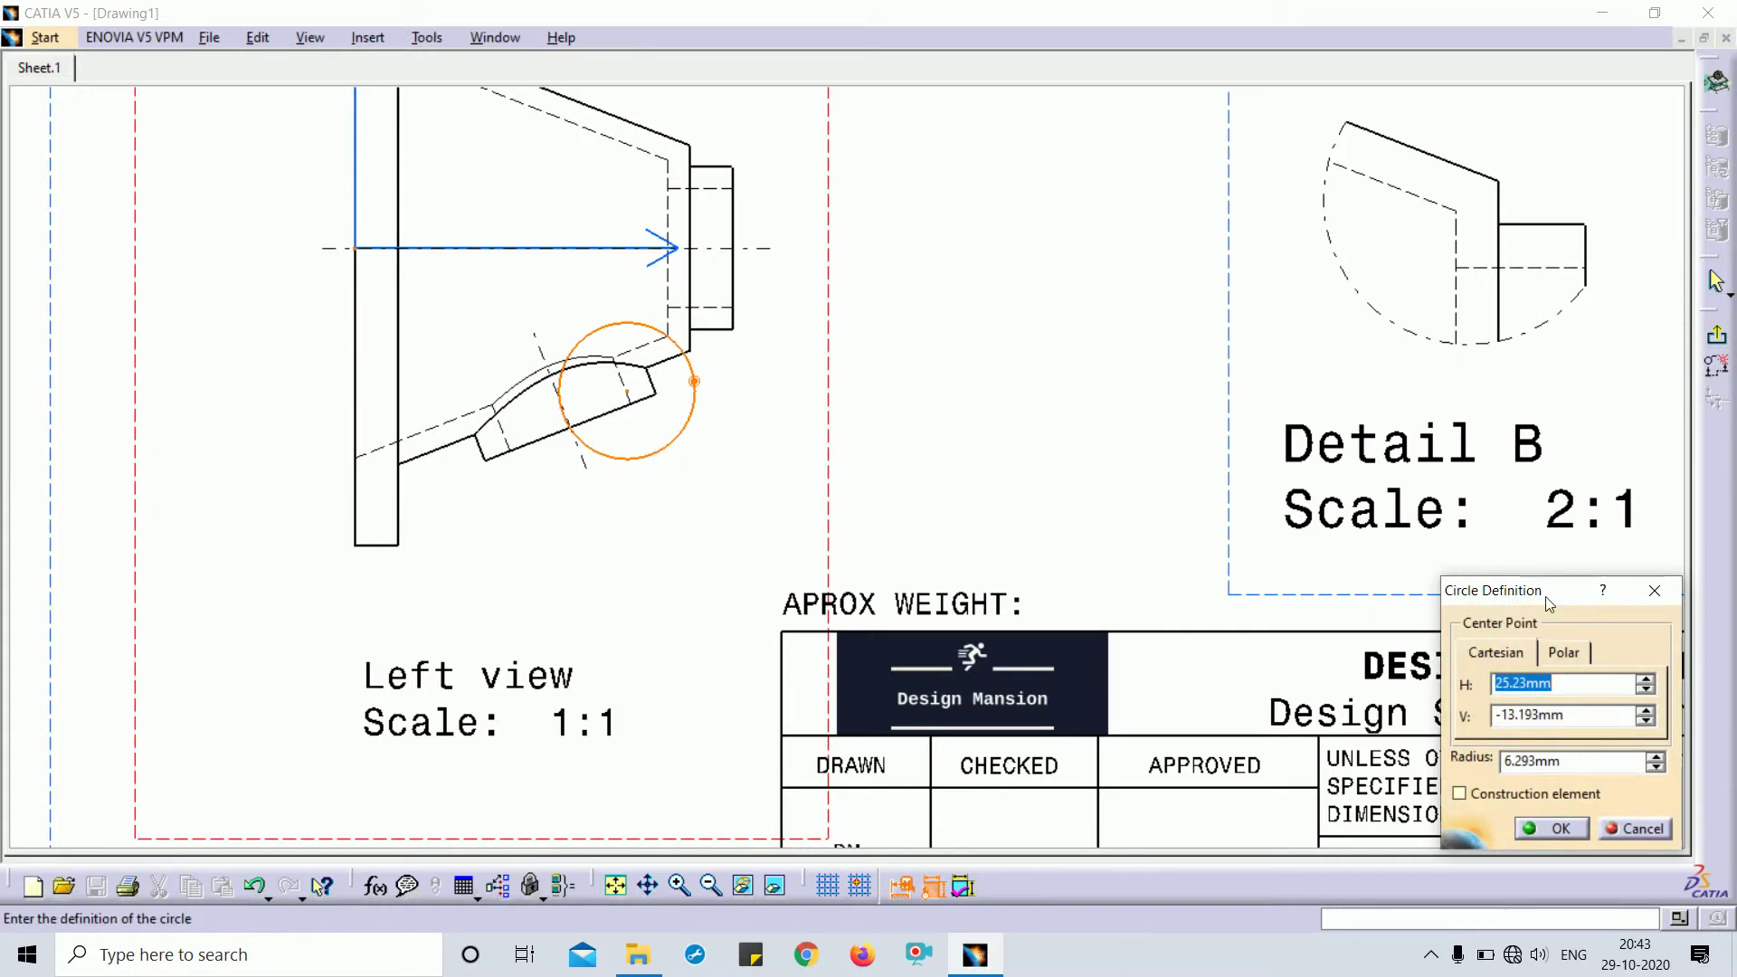
left_click_drag(1548, 604, 1307, 226)
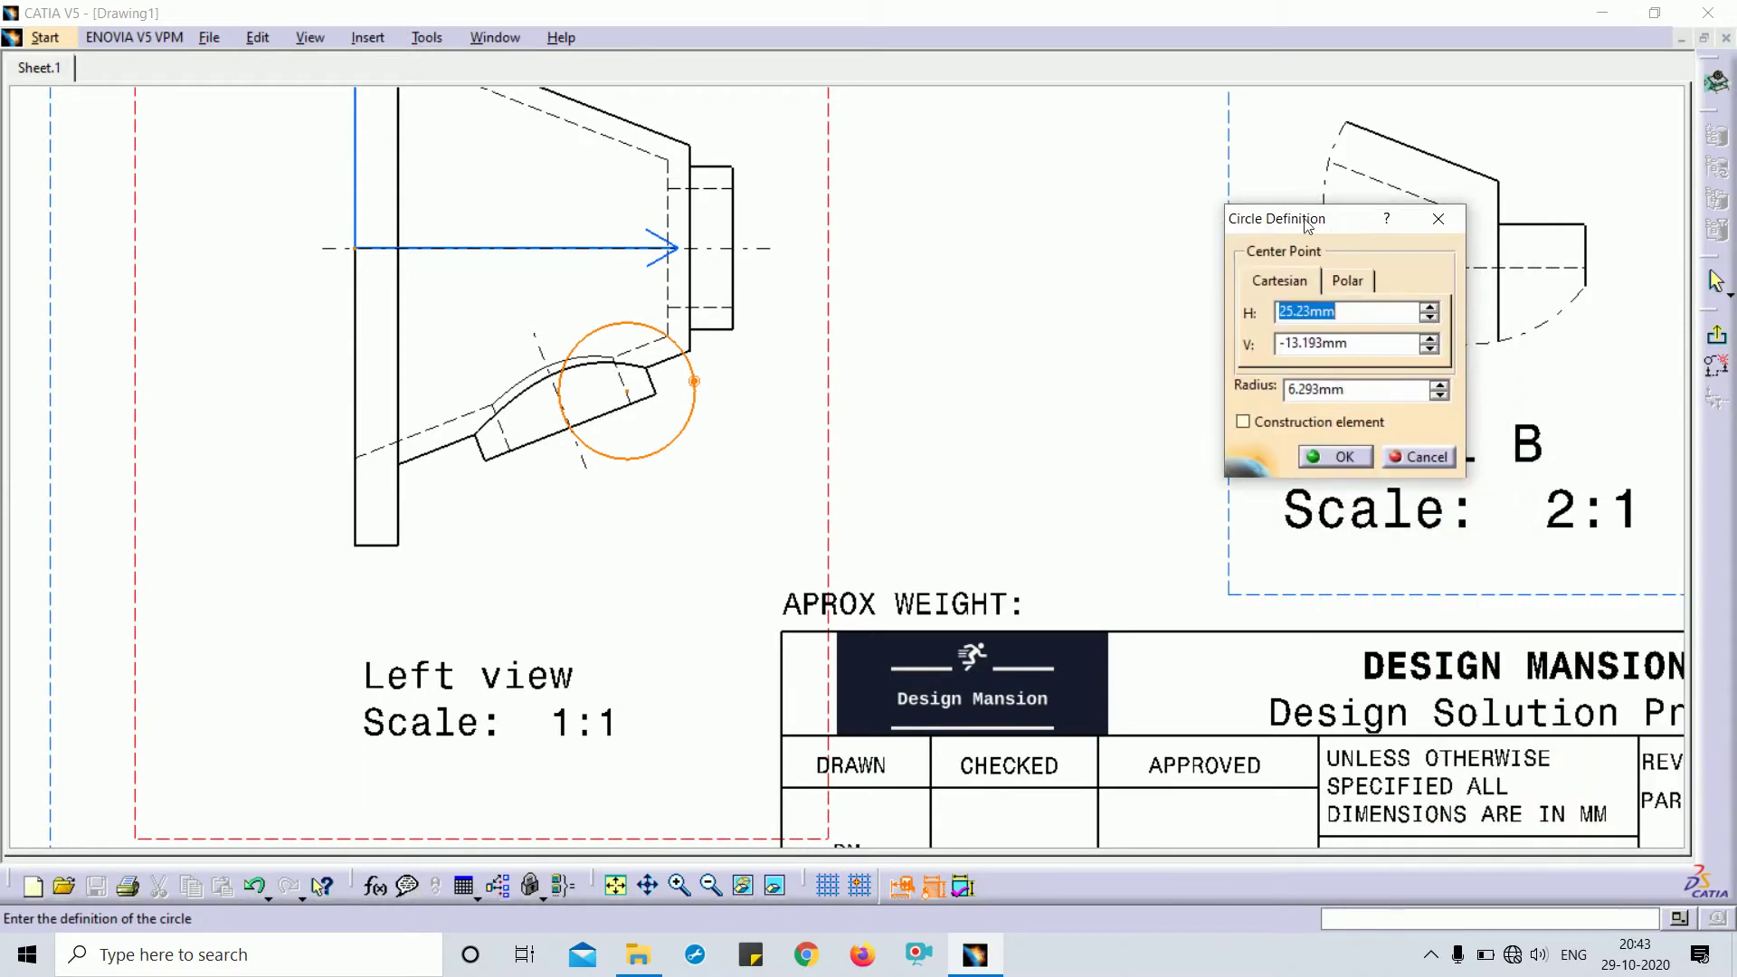
left_click(1301, 284)
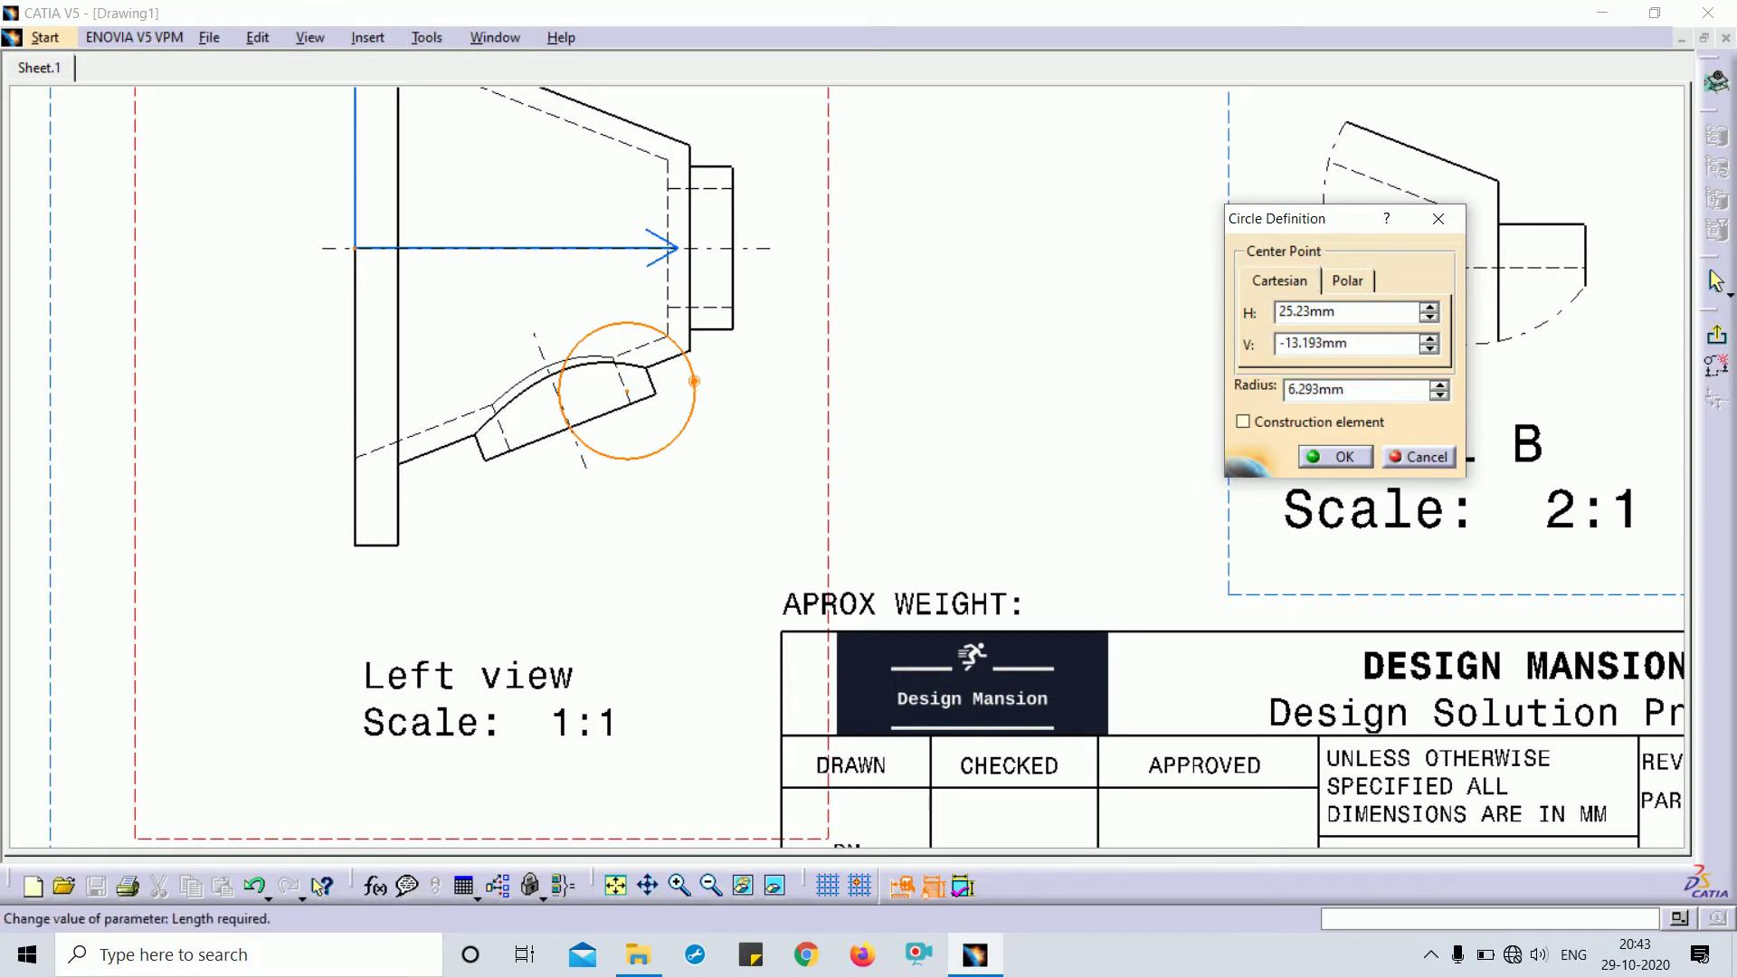
key("Tab")
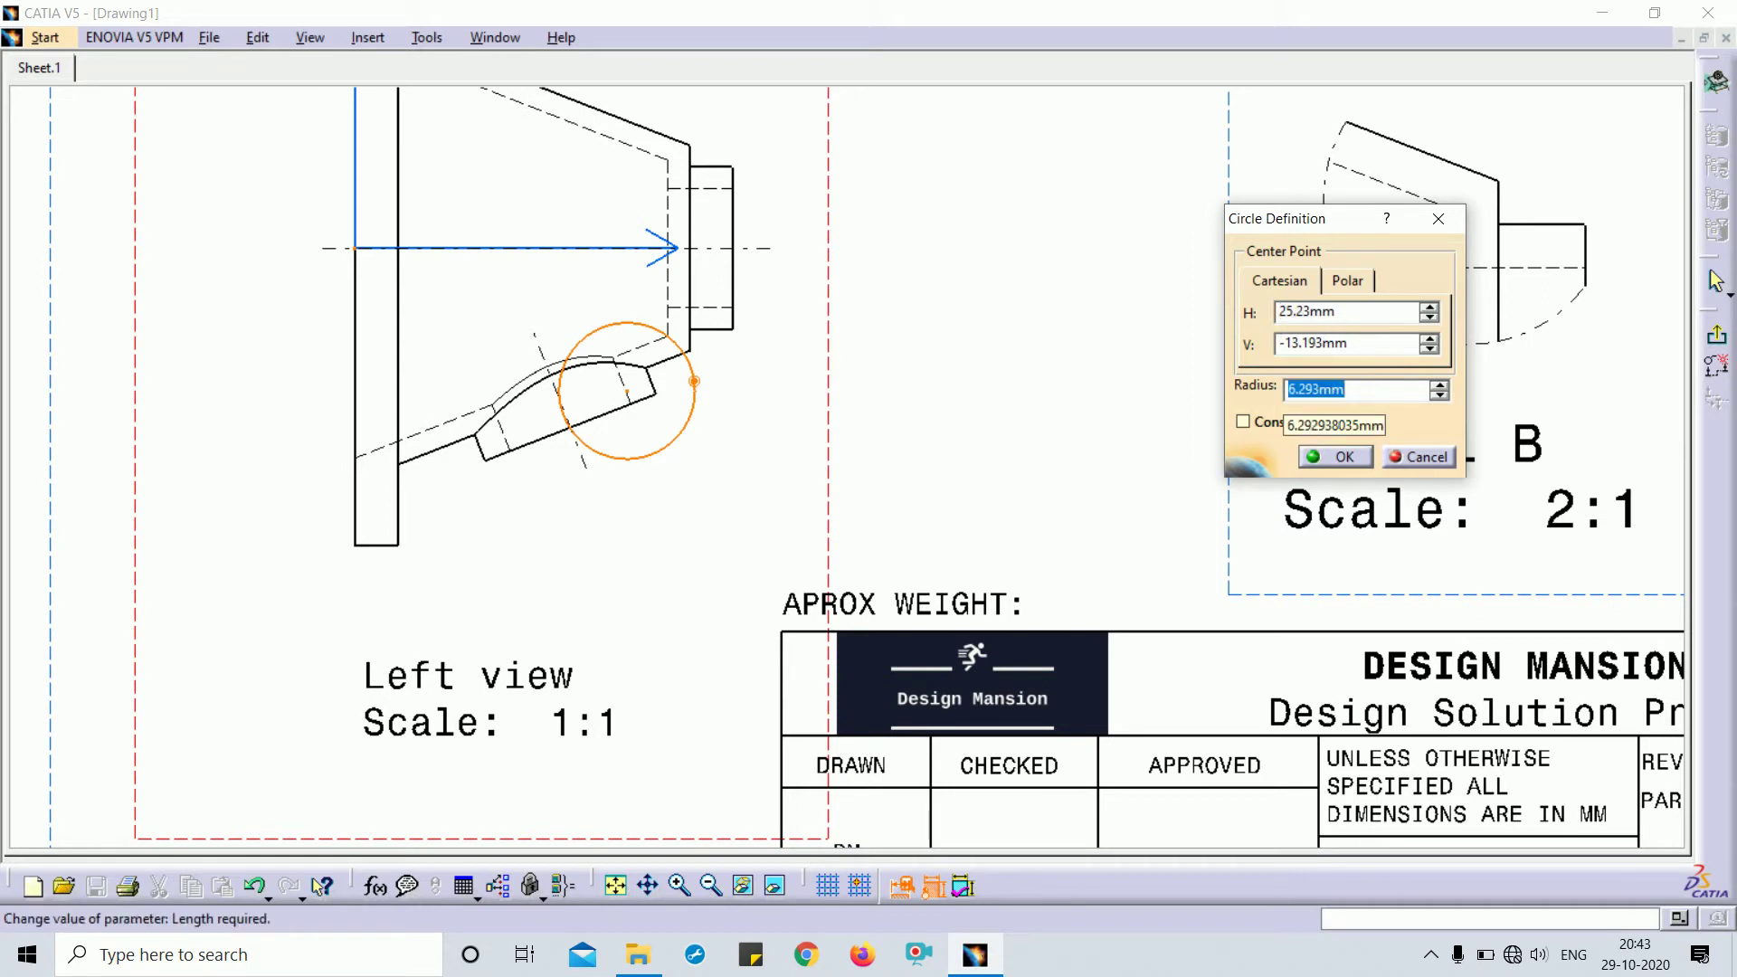
key("Return")
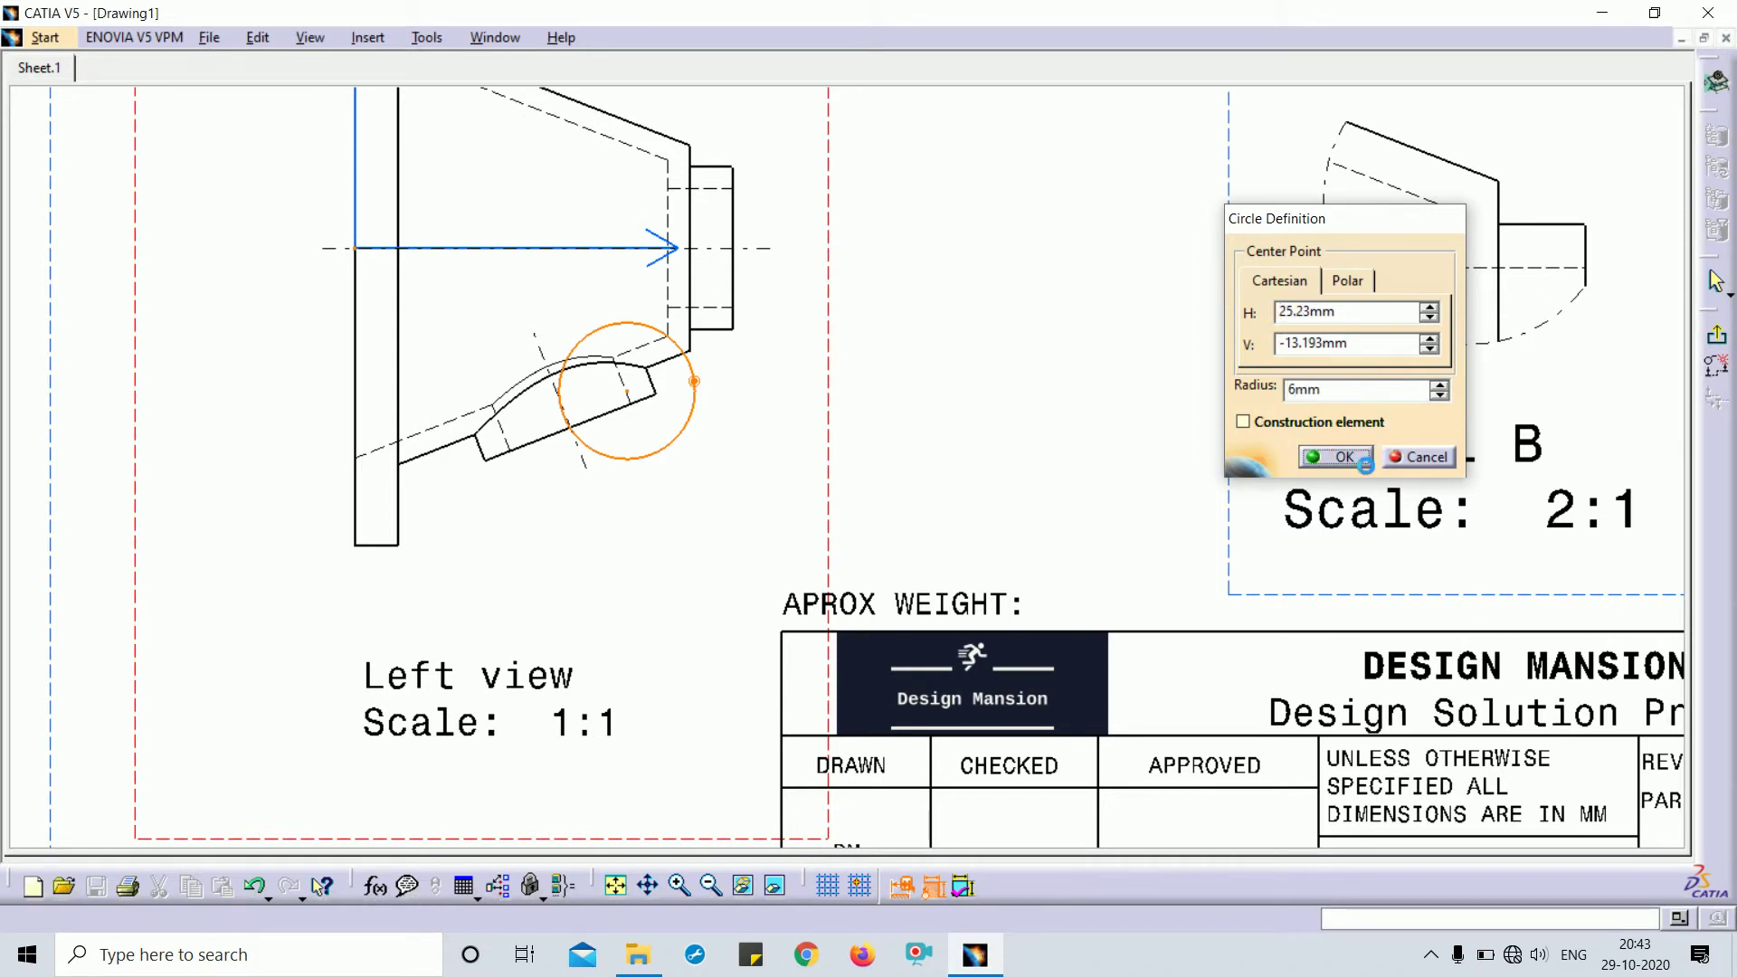
left_click(1348, 459)
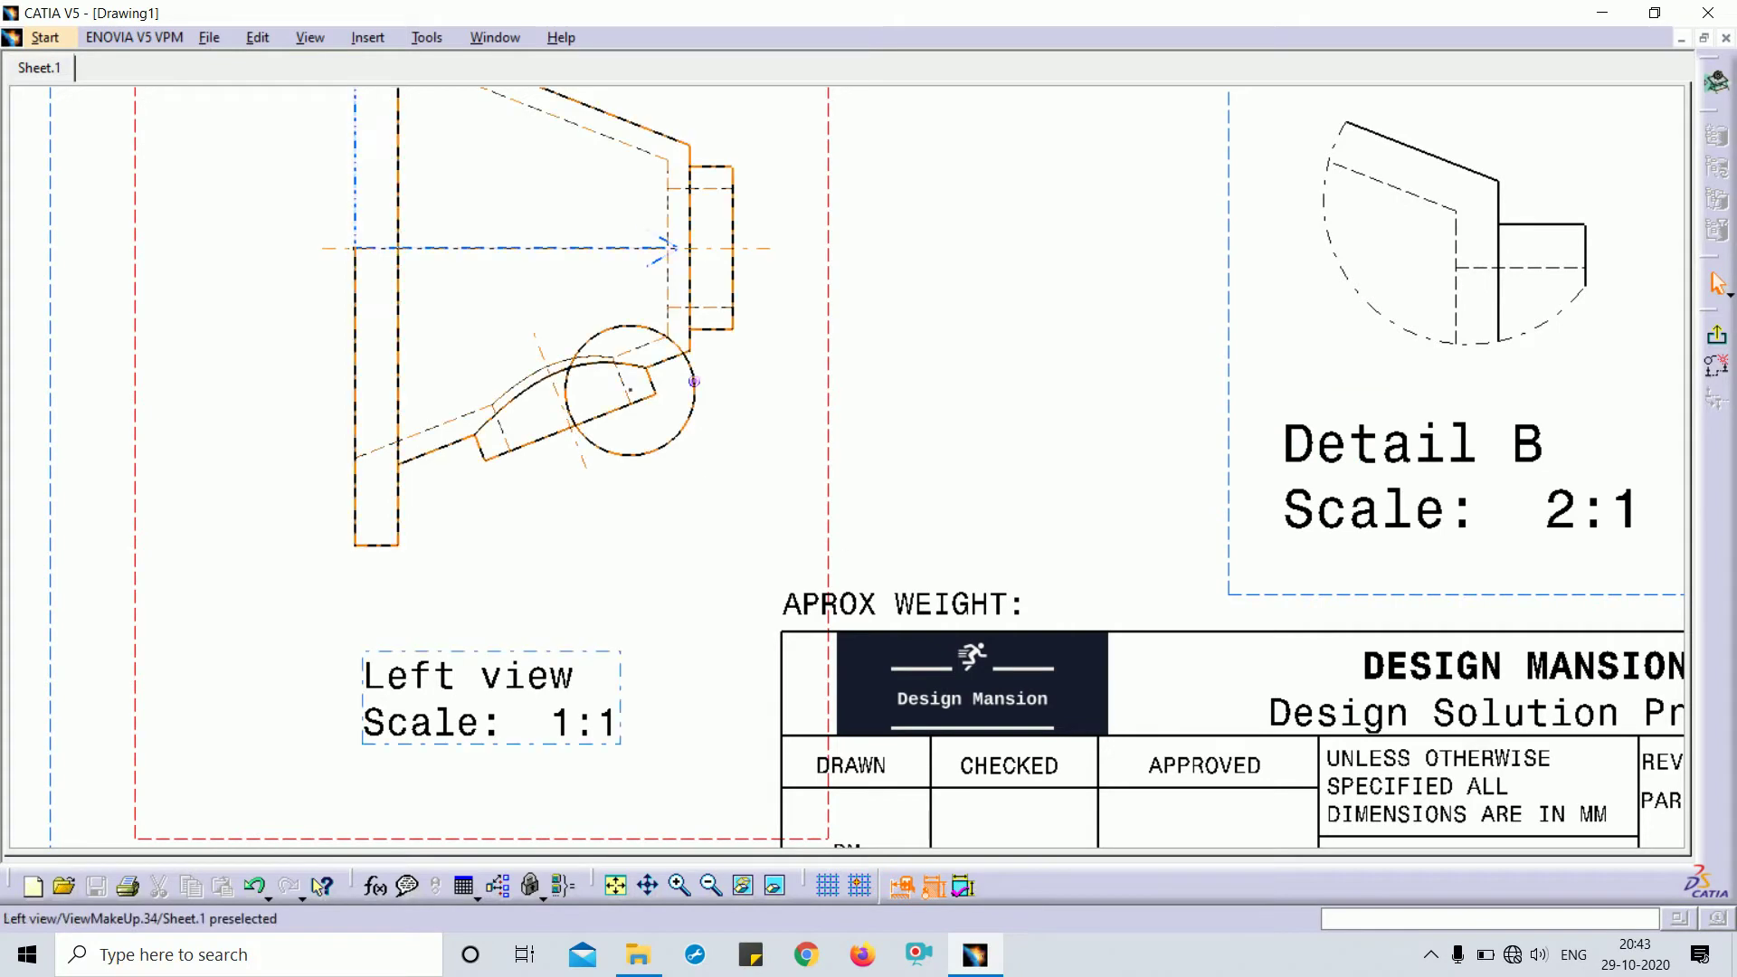
mouse_move(911, 444)
middle_mouse_down()
mouse_move(1047, 601)
mouse_move(1035, 523)
middle_mouse_up()
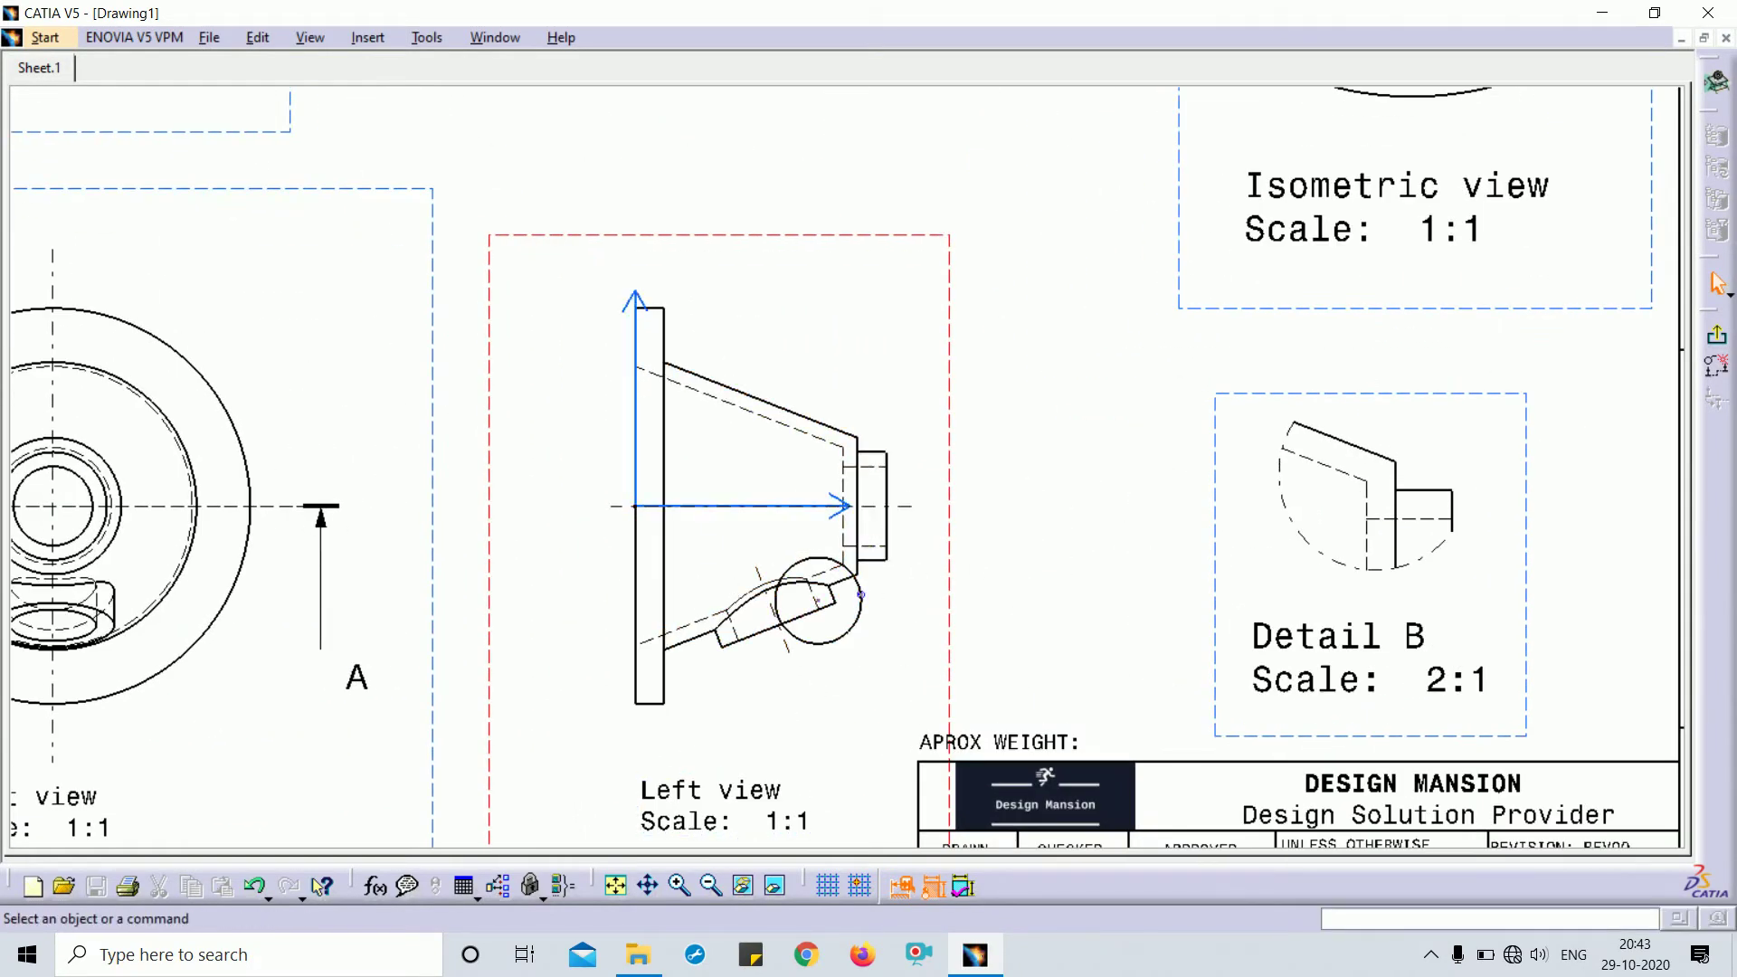
left_click(1719, 342)
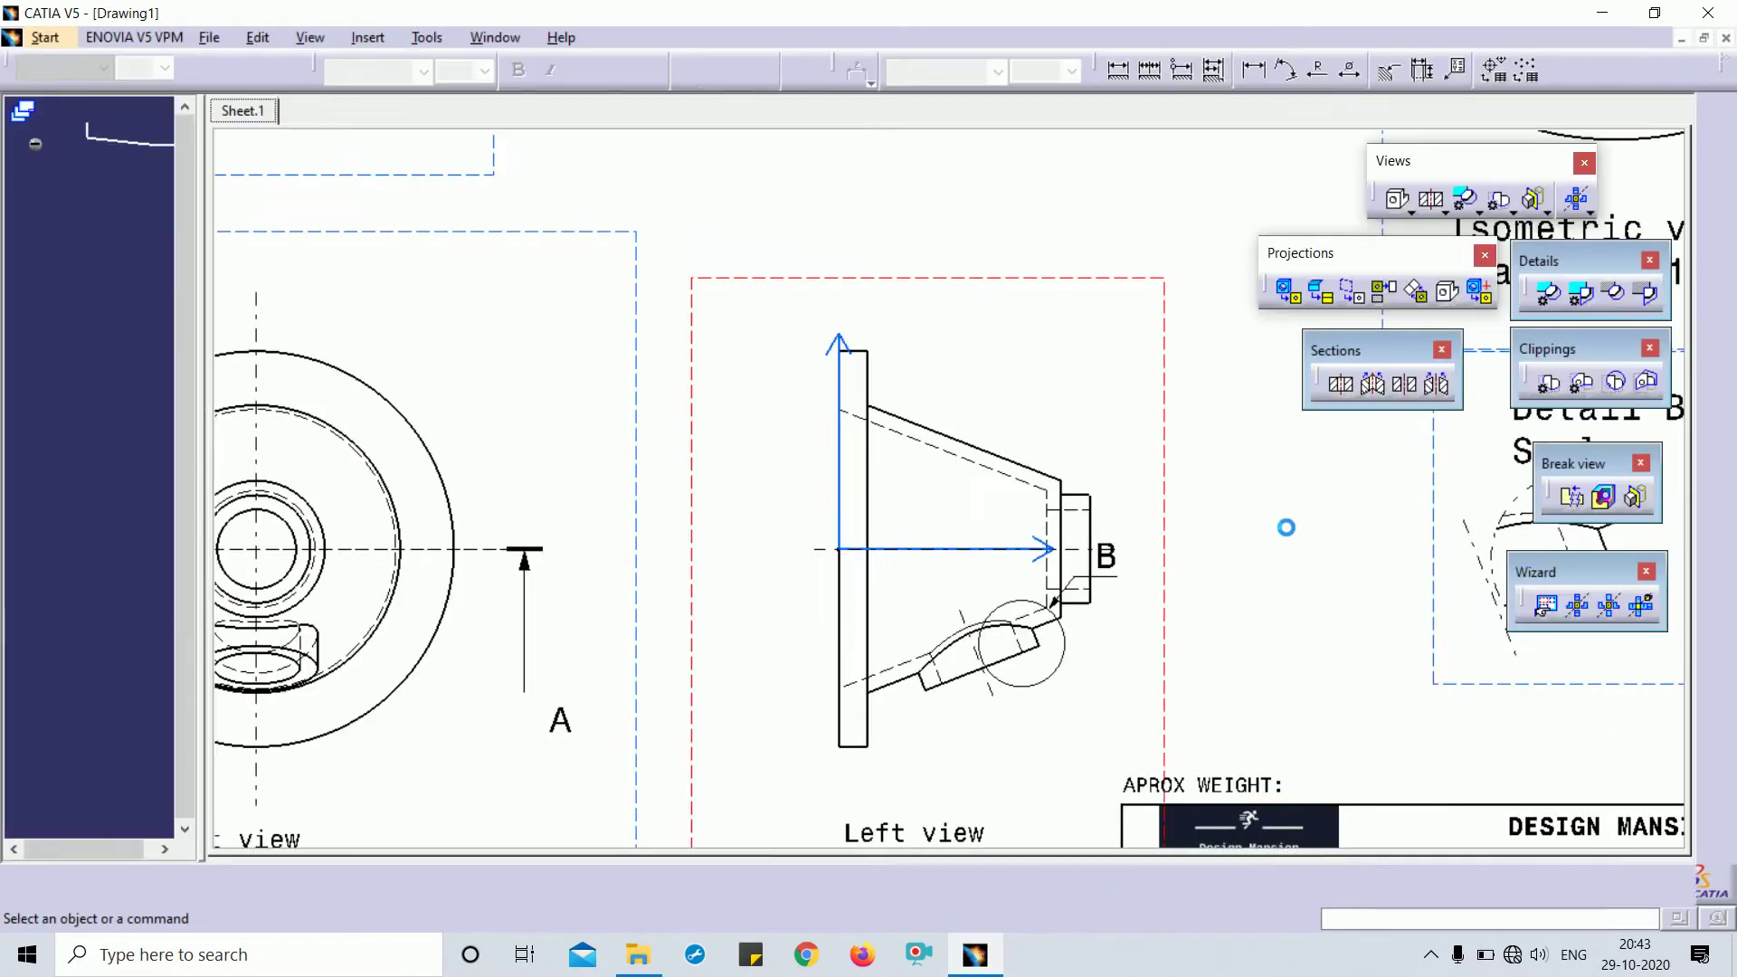
Move the B callout label to the right of the relocated circle, clear of the collar in the left view
mouse_move(1359, 544)
middle_mouse_down()
mouse_move(801, 495)
mouse_move(804, 457)
middle_mouse_up()
left_click_drag(923, 293, 891, 724)
mouse_move(950, 507)
middle_mouse_down()
mouse_move(899, 311)
mouse_move(935, 431)
mouse_move(875, 345)
mouse_move(918, 453)
mouse_move(927, 292)
middle_mouse_up()
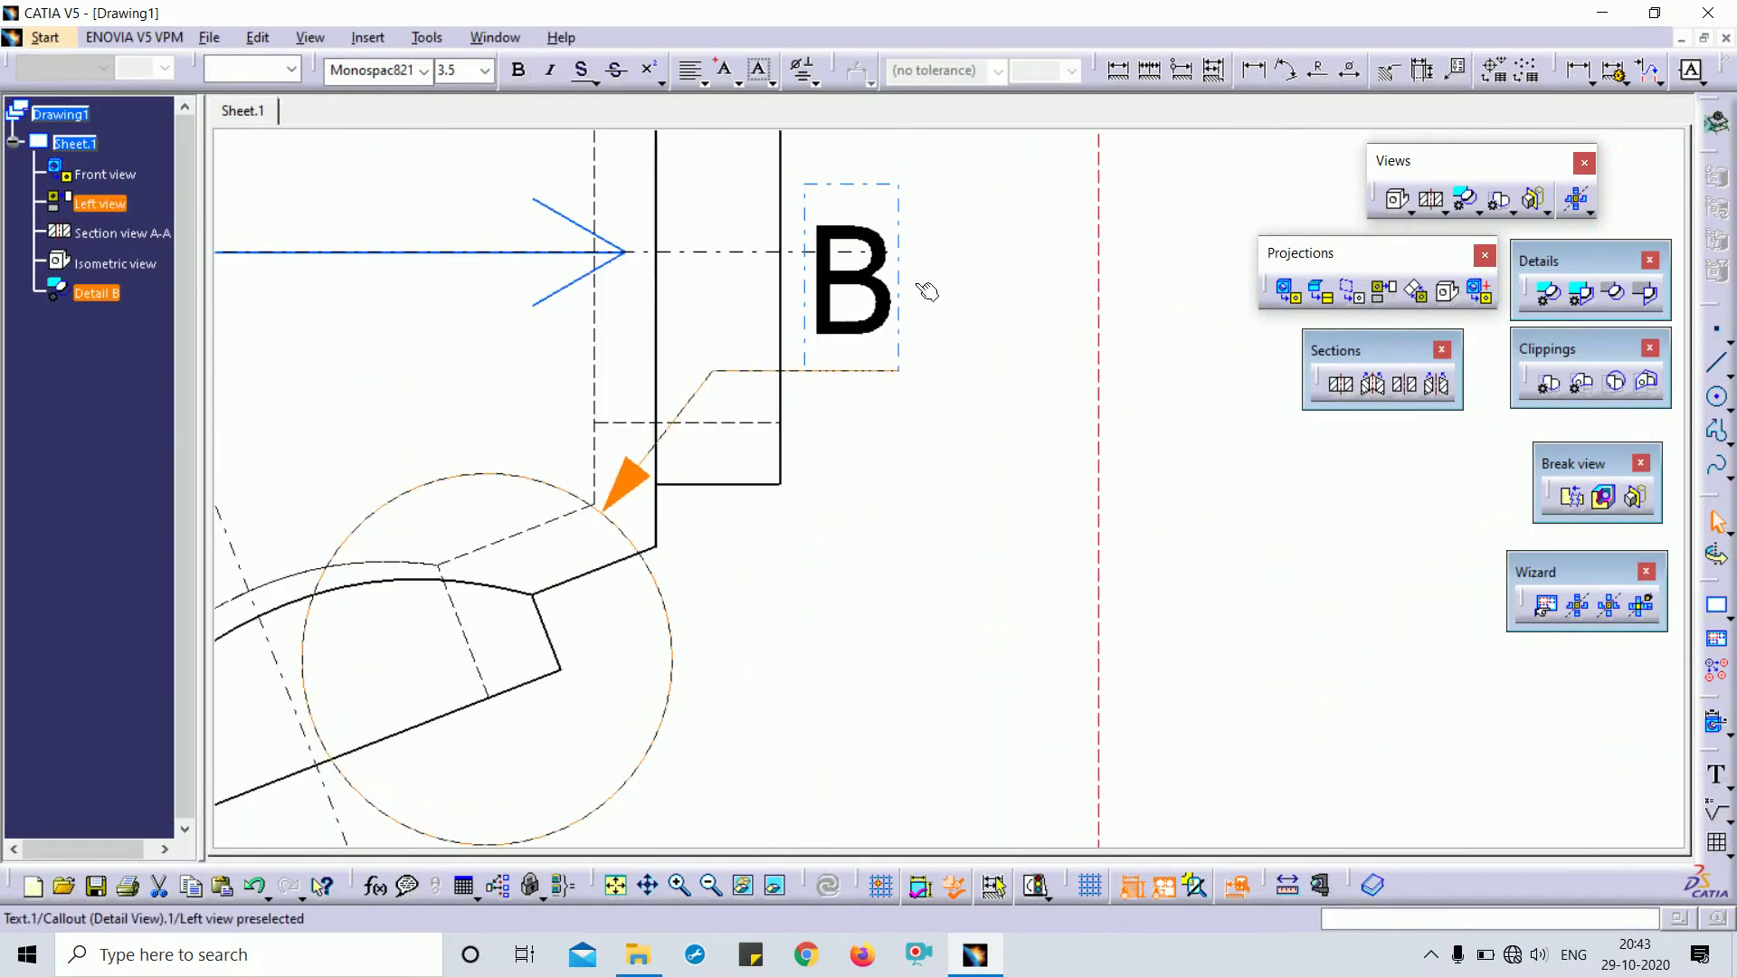
left_click_drag(940, 701, 991, 701)
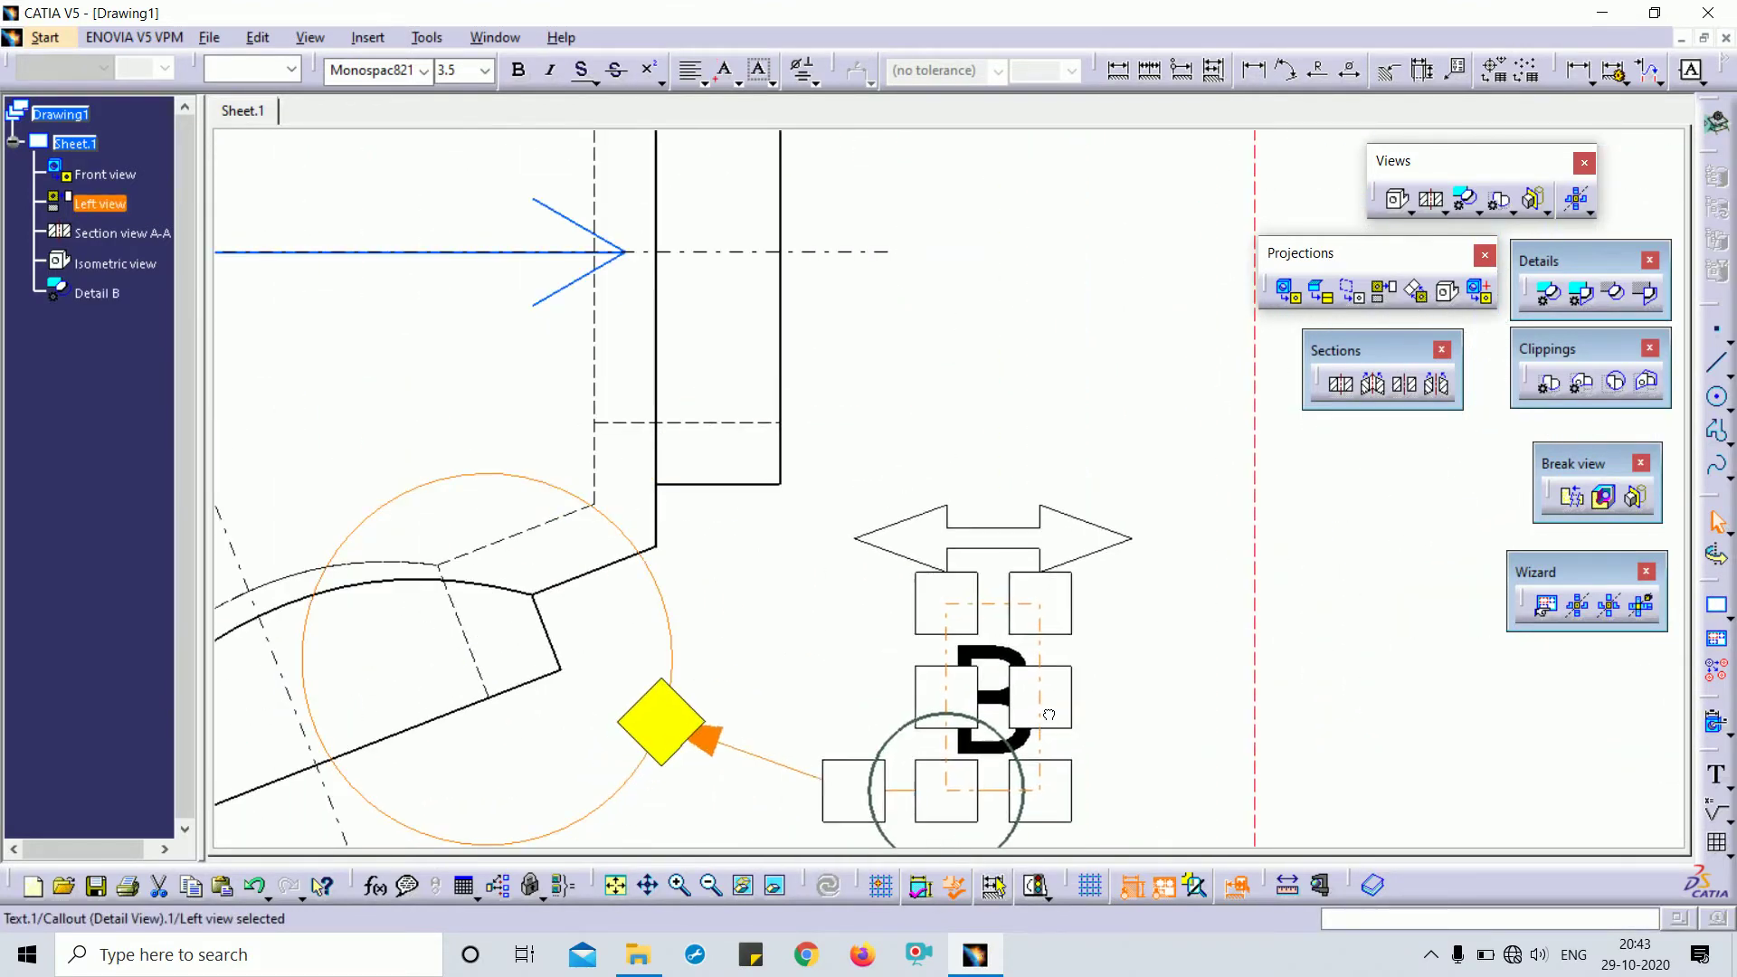
mouse_move(954, 312)
middle_mouse_down()
mouse_move(1097, 531)
mouse_move(612, 379)
mouse_move(612, 450)
mouse_move(984, 576)
mouse_move(1055, 446)
mouse_move(1057, 405)
mouse_move(1134, 535)
mouse_move(1099, 488)
mouse_move(1084, 508)
middle_mouse_up()
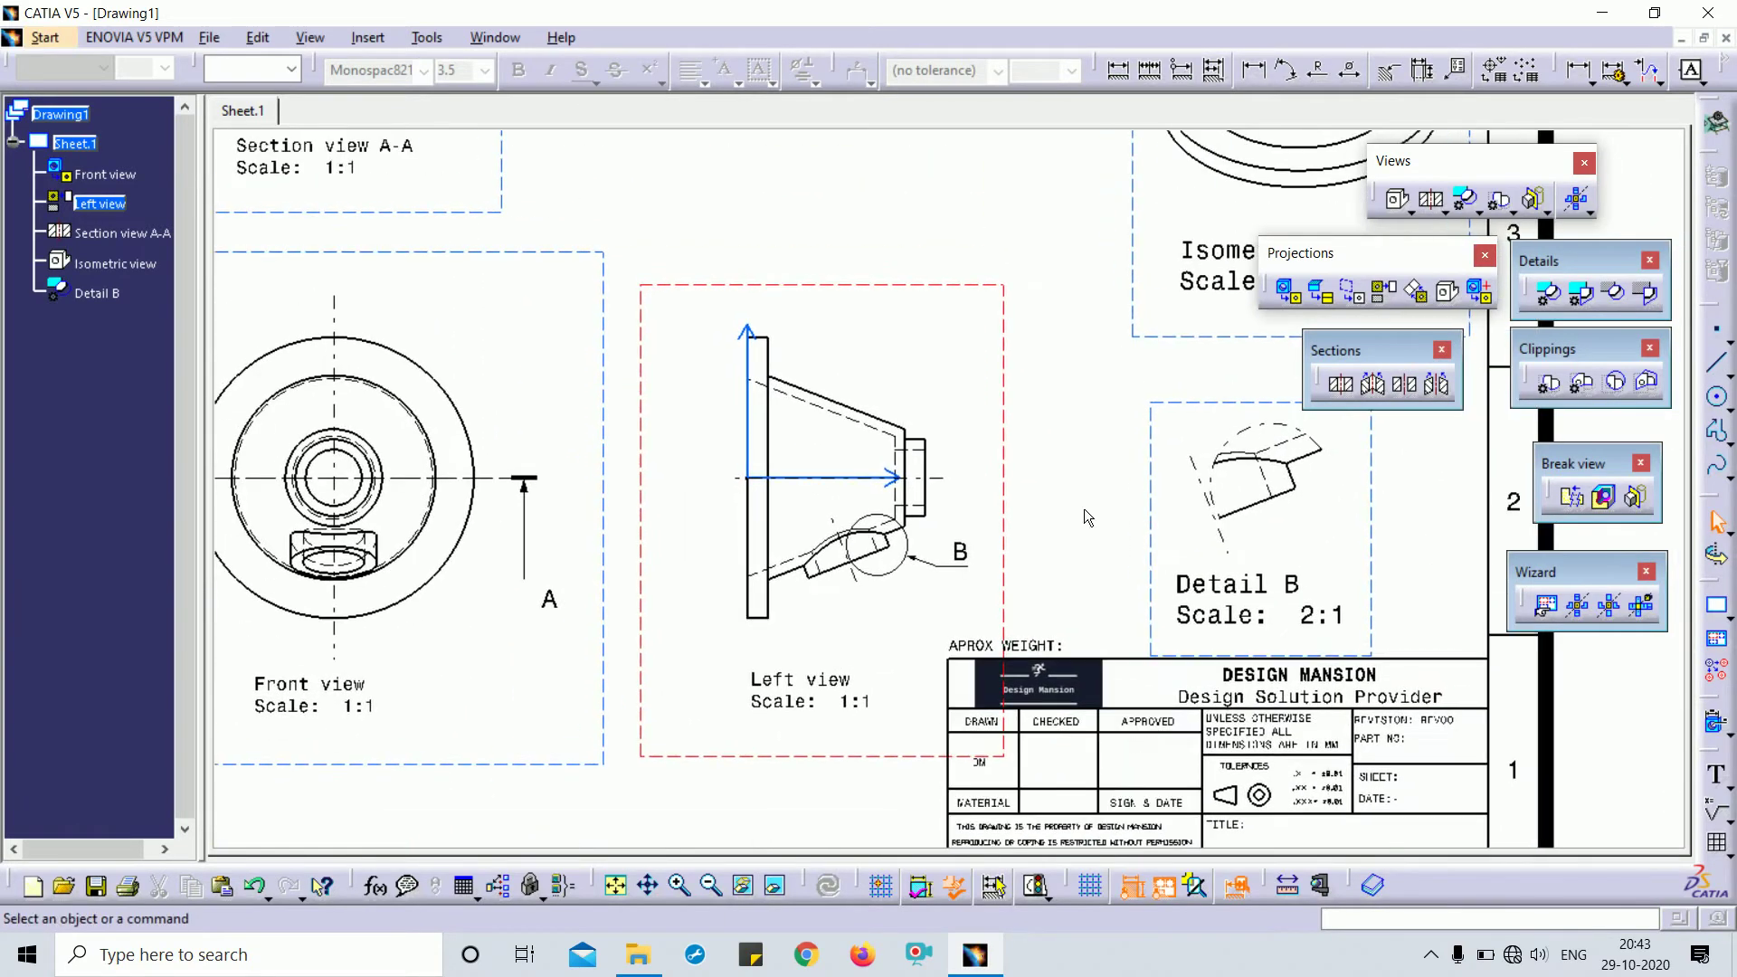
left_click(1579, 294)
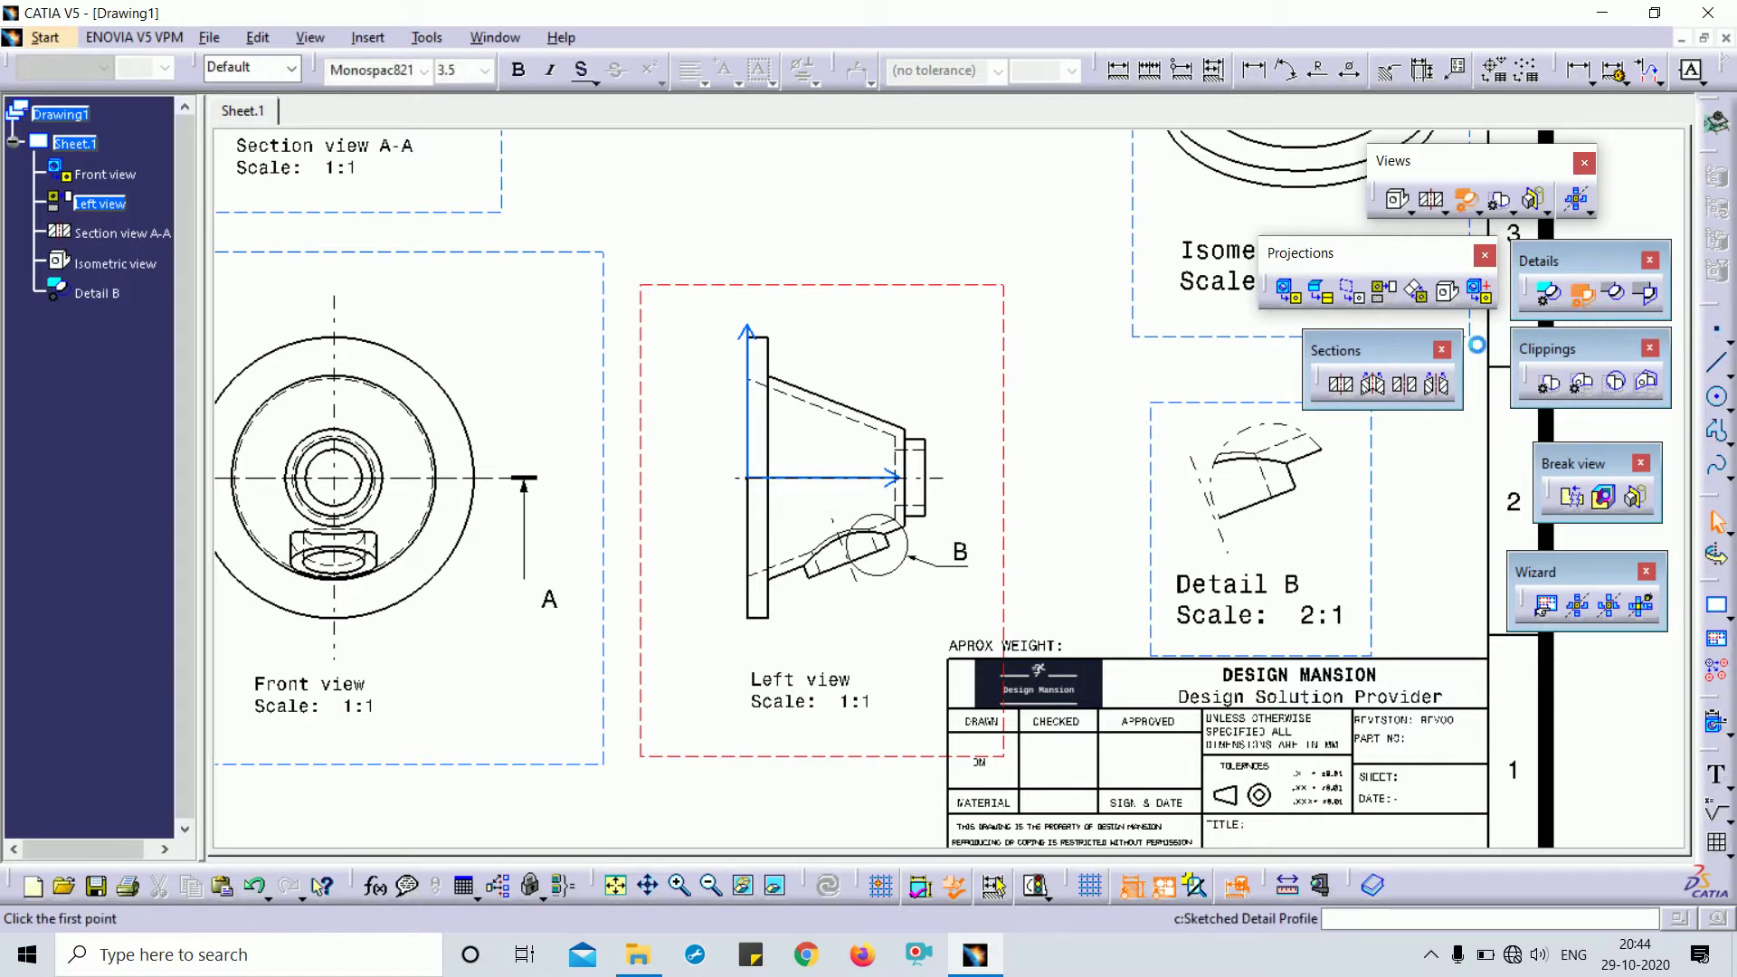
mouse_move(842, 506)
middle_mouse_down()
mouse_move(1221, 698)
mouse_move(787, 508)
mouse_move(530, 358)
mouse_move(745, 547)
middle_mouse_up()
key("Escape")
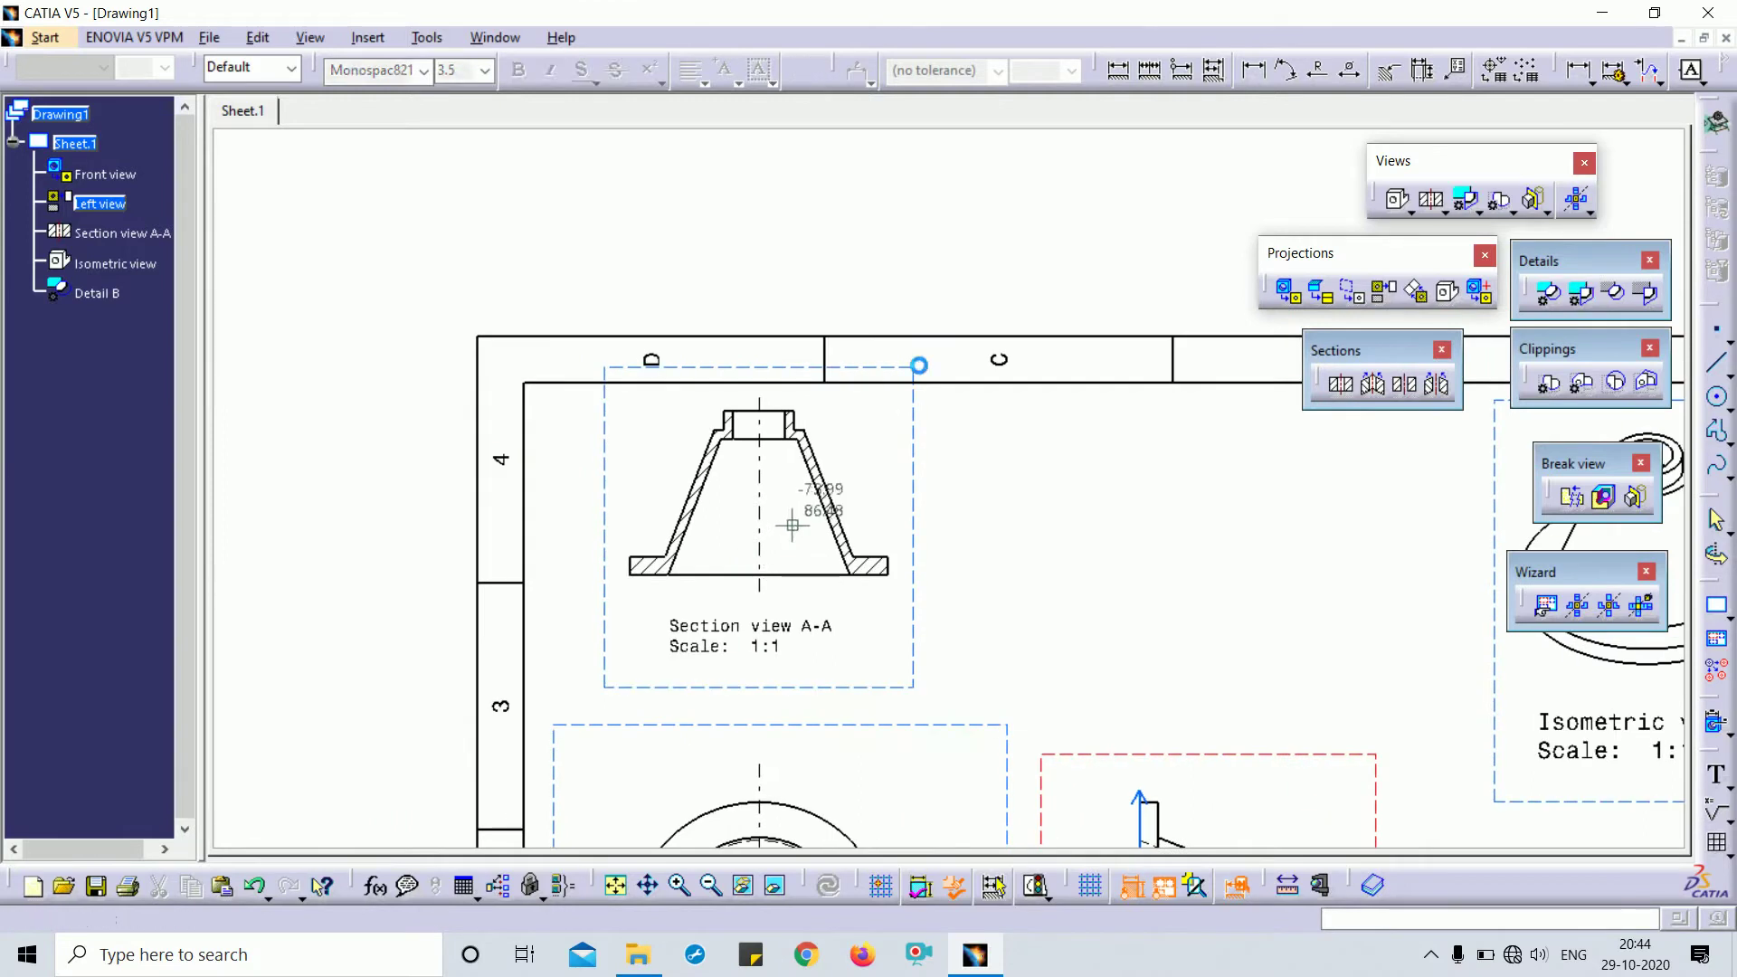
Make section view A-A active and move its label slightly further below the view
left_click(921, 378)
double_click(921, 378)
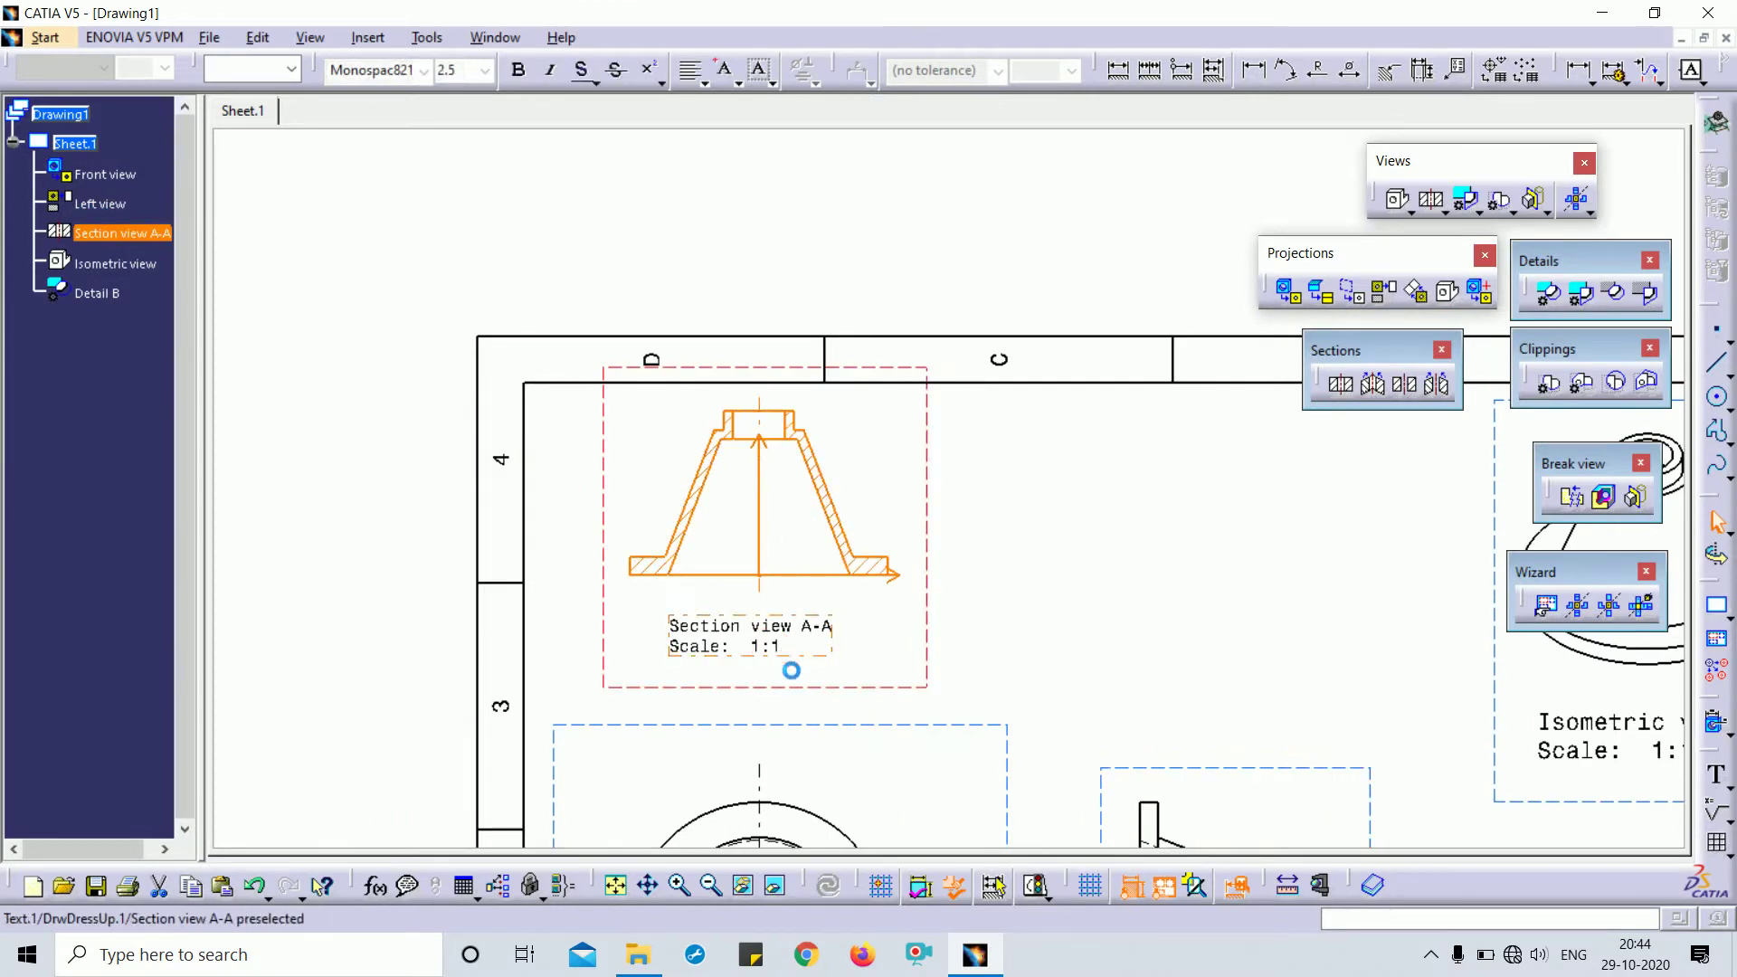
left_click_drag(751, 638, 765, 661)
left_click(1163, 585)
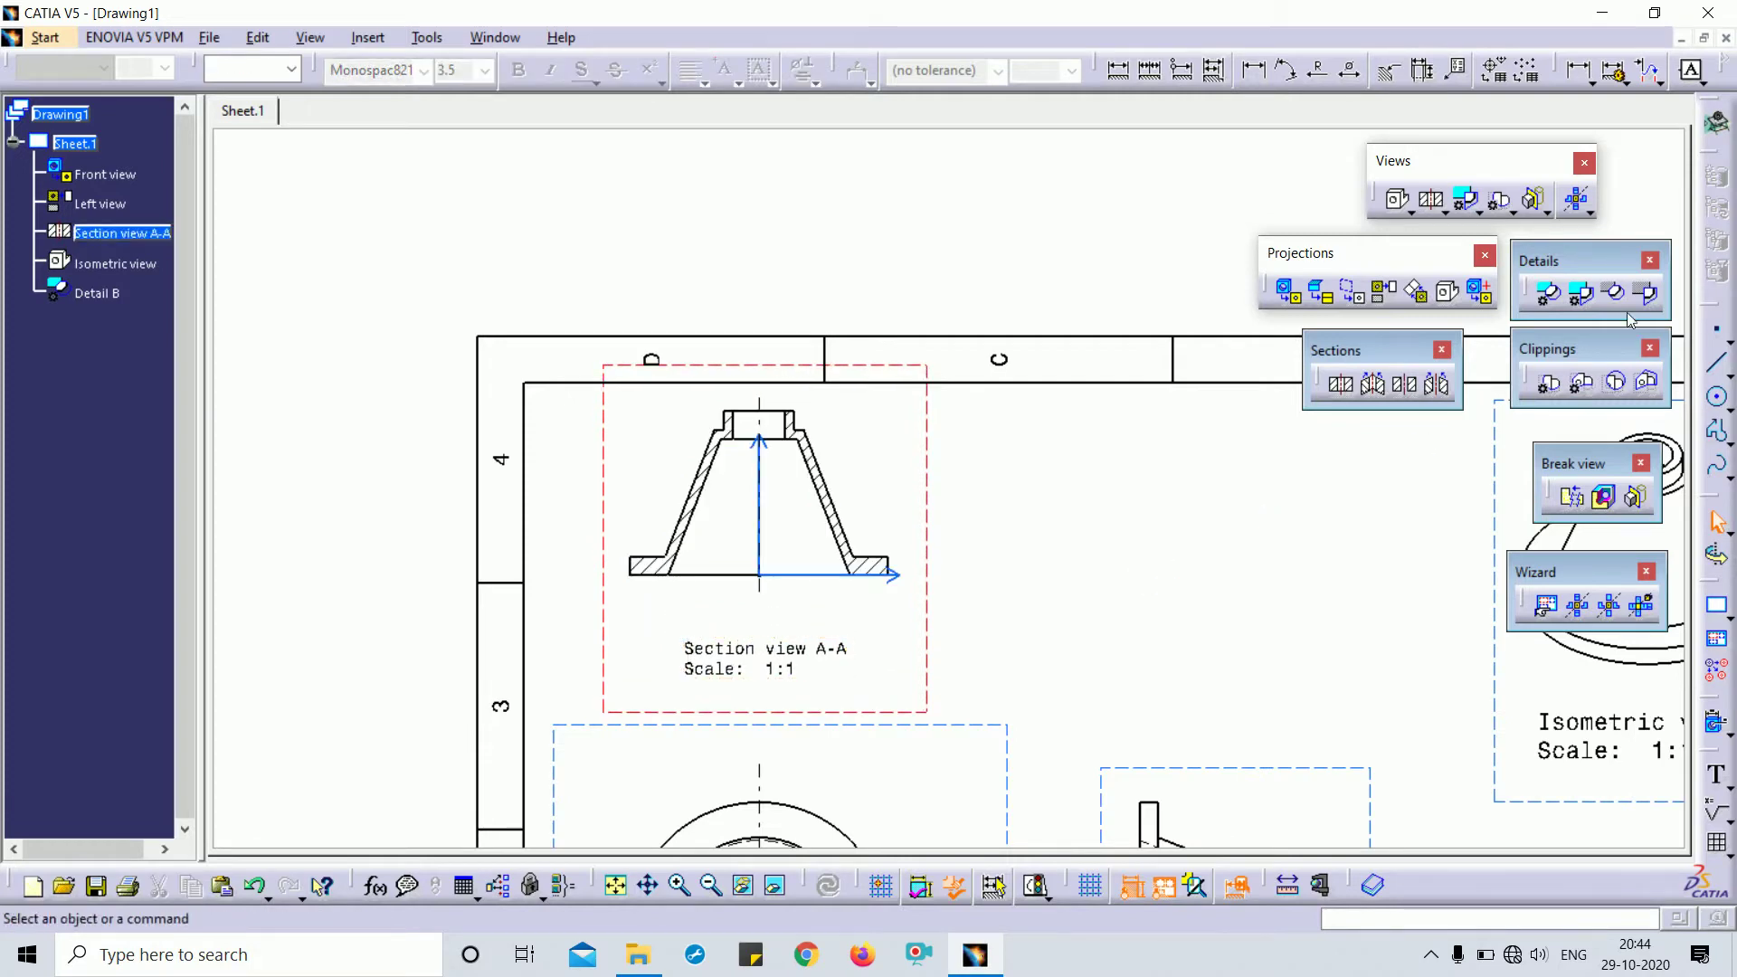
Create a 2:1 sketched detail of section view A-A's upper-right collar with a closed six-sided profile, placed between the section and isometric views
left_click(1574, 293)
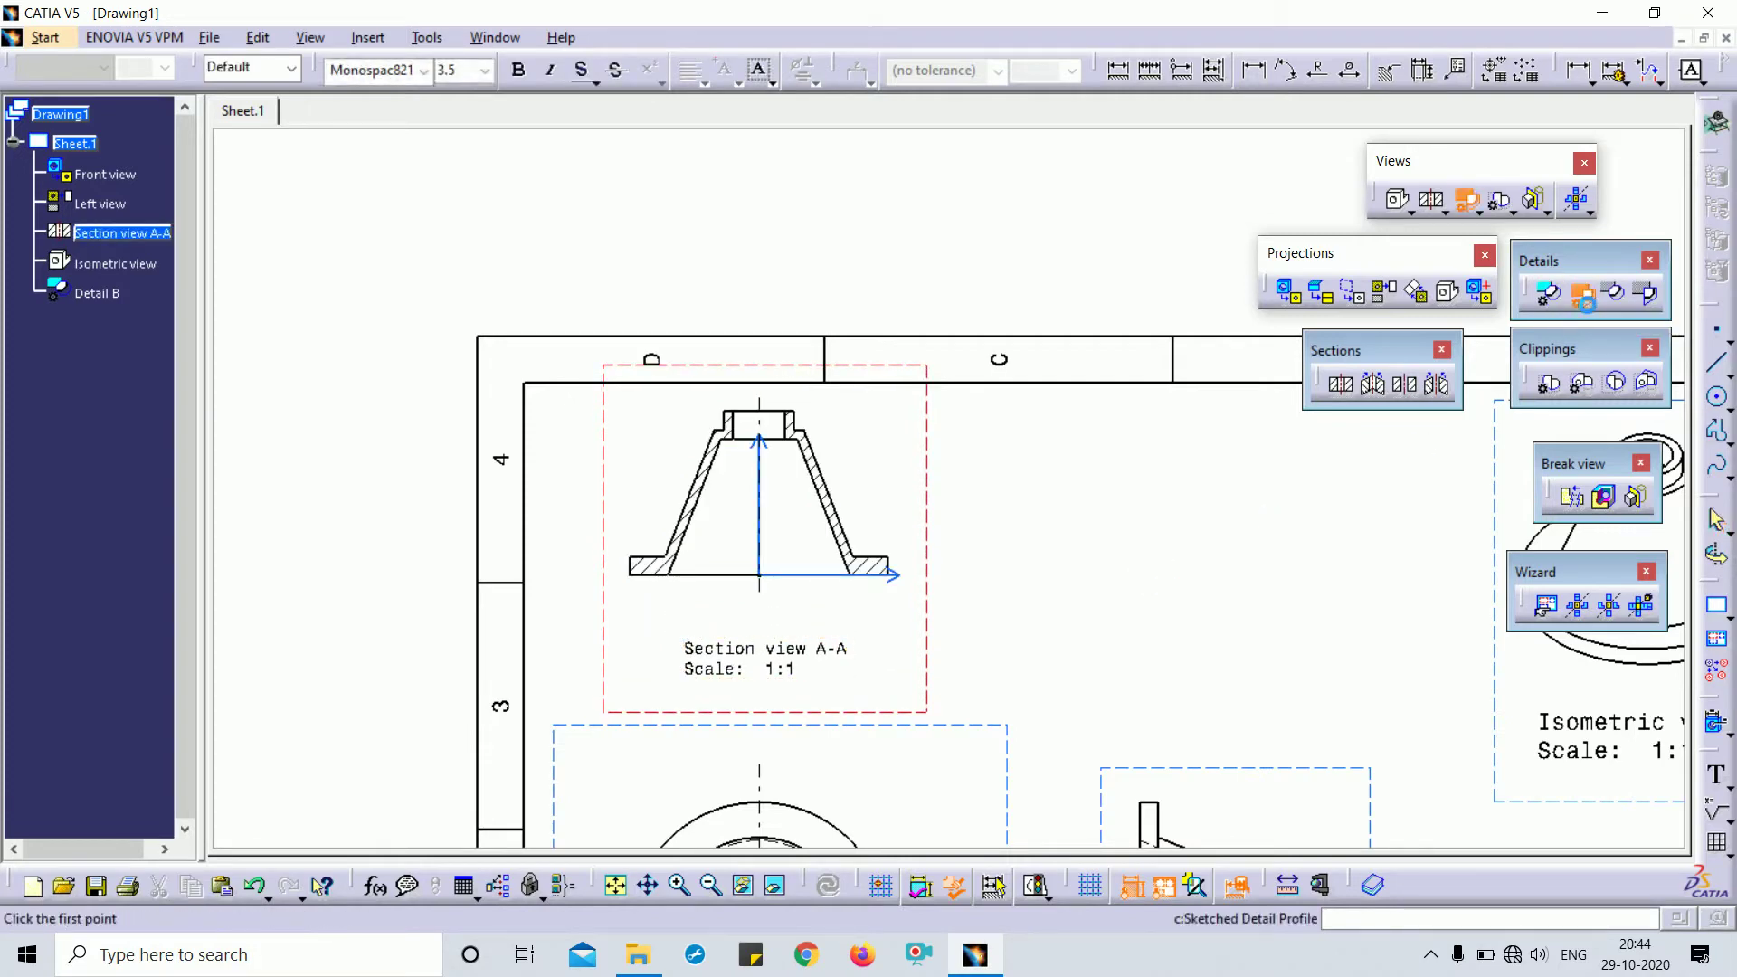
mouse_move(950, 609)
middle_mouse_down("ctrl")
mouse_move(860, 473)
mouse_move(1028, 341)
mouse_move(902, 250)
middle_mouse_up("ctrl")
left_click(882, 239)
left_click(717, 278)
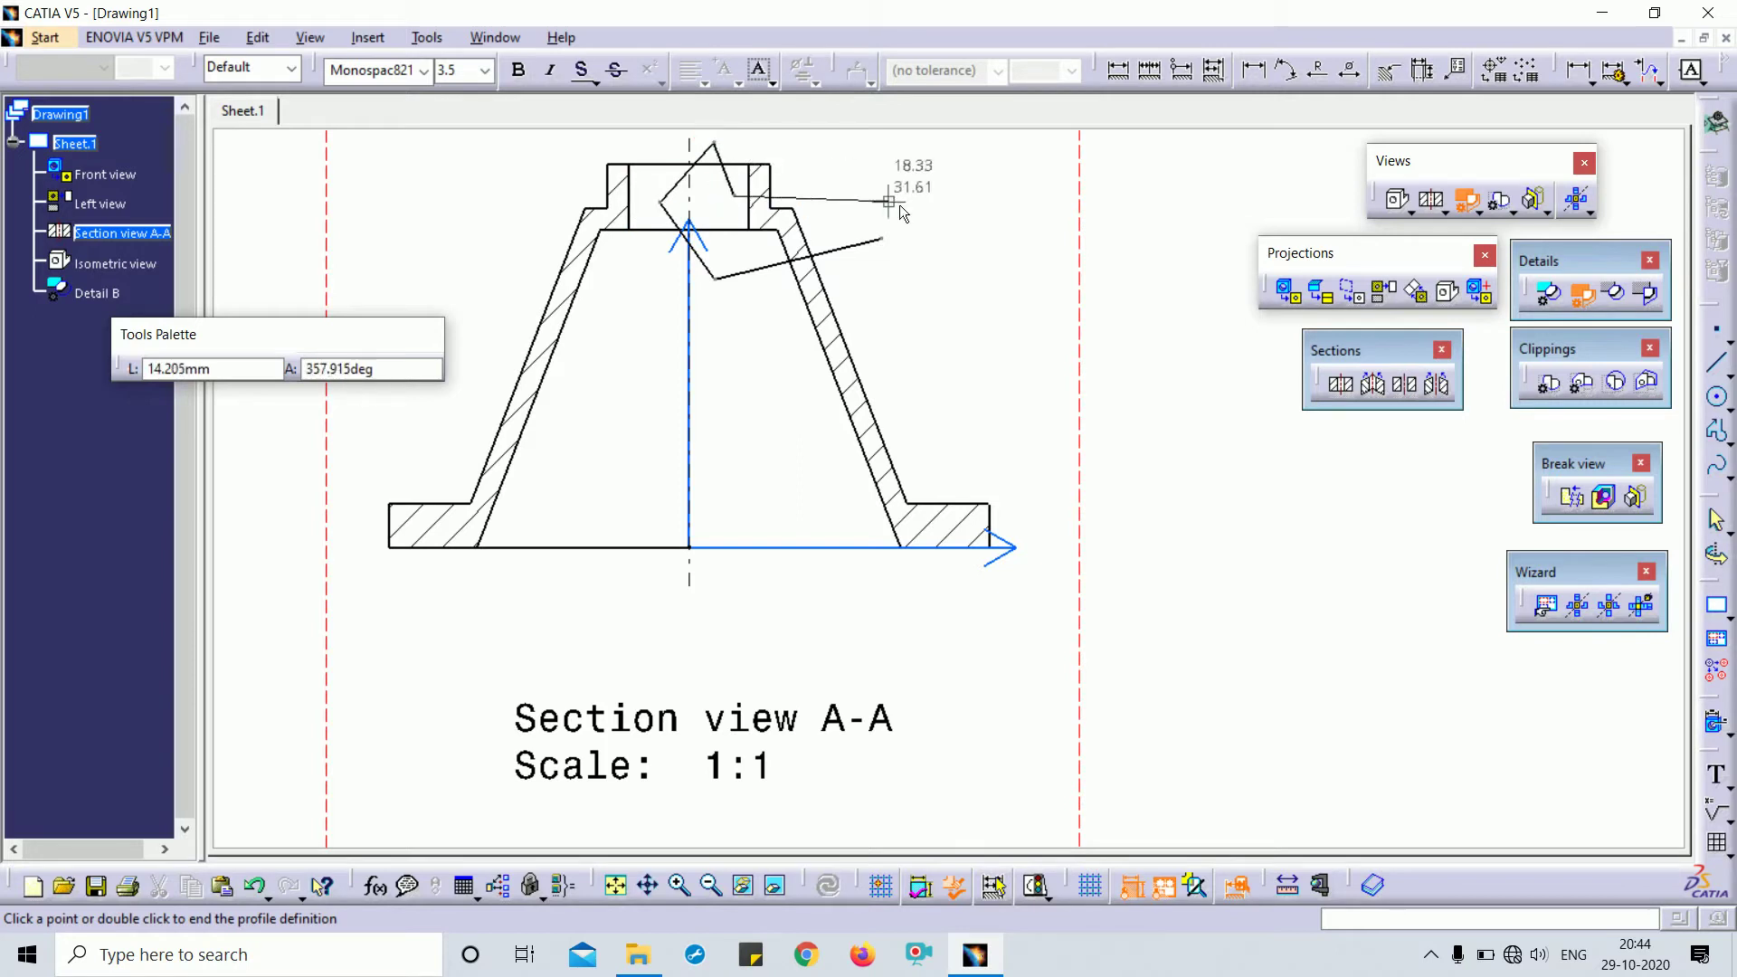
left_click(845, 204)
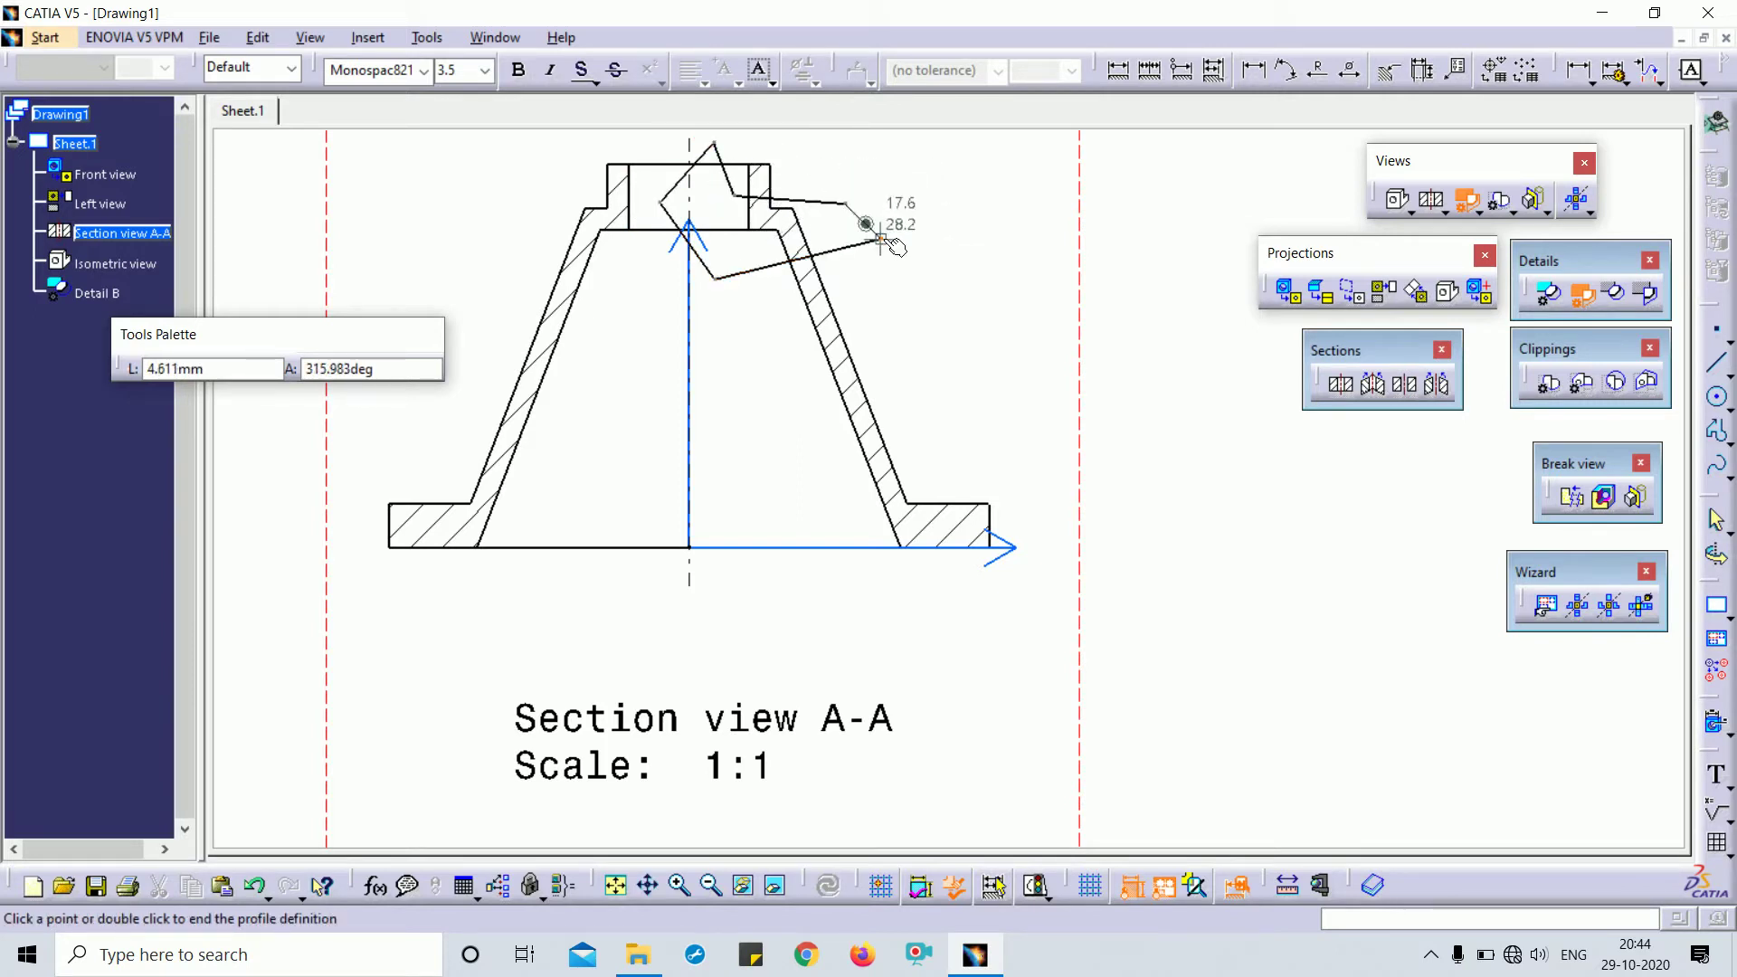
left_click(882, 241)
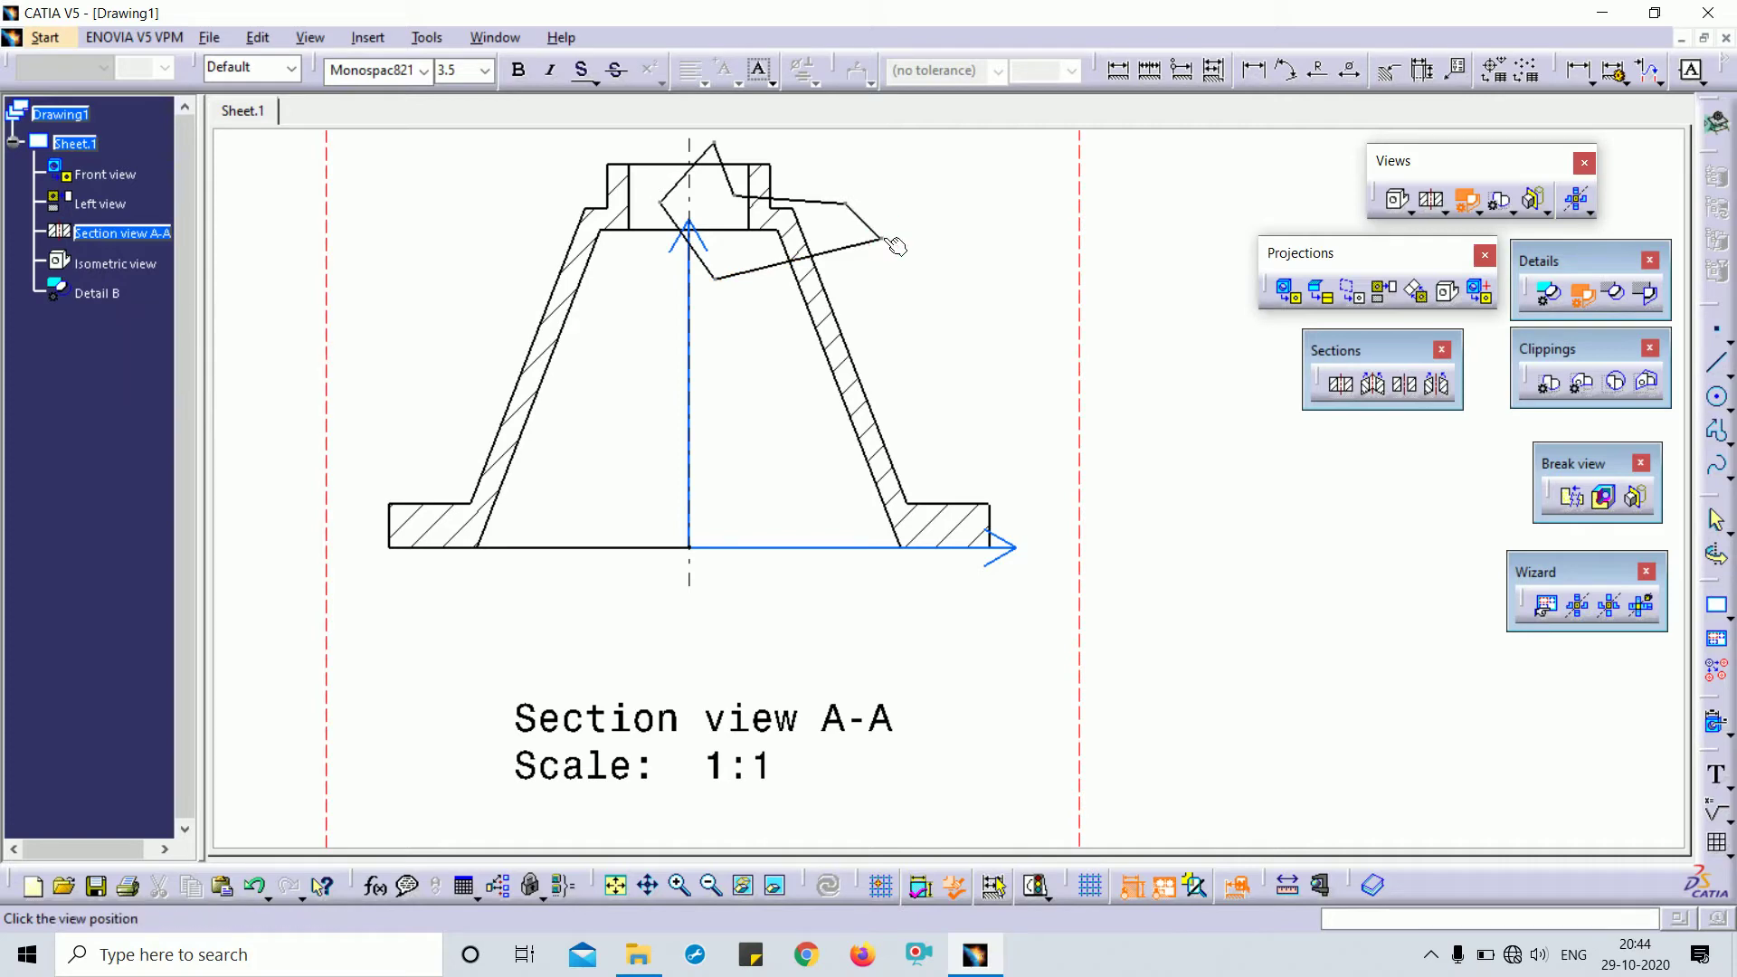
middle_click_drag(880, 286, 719, 391, "ctrl")
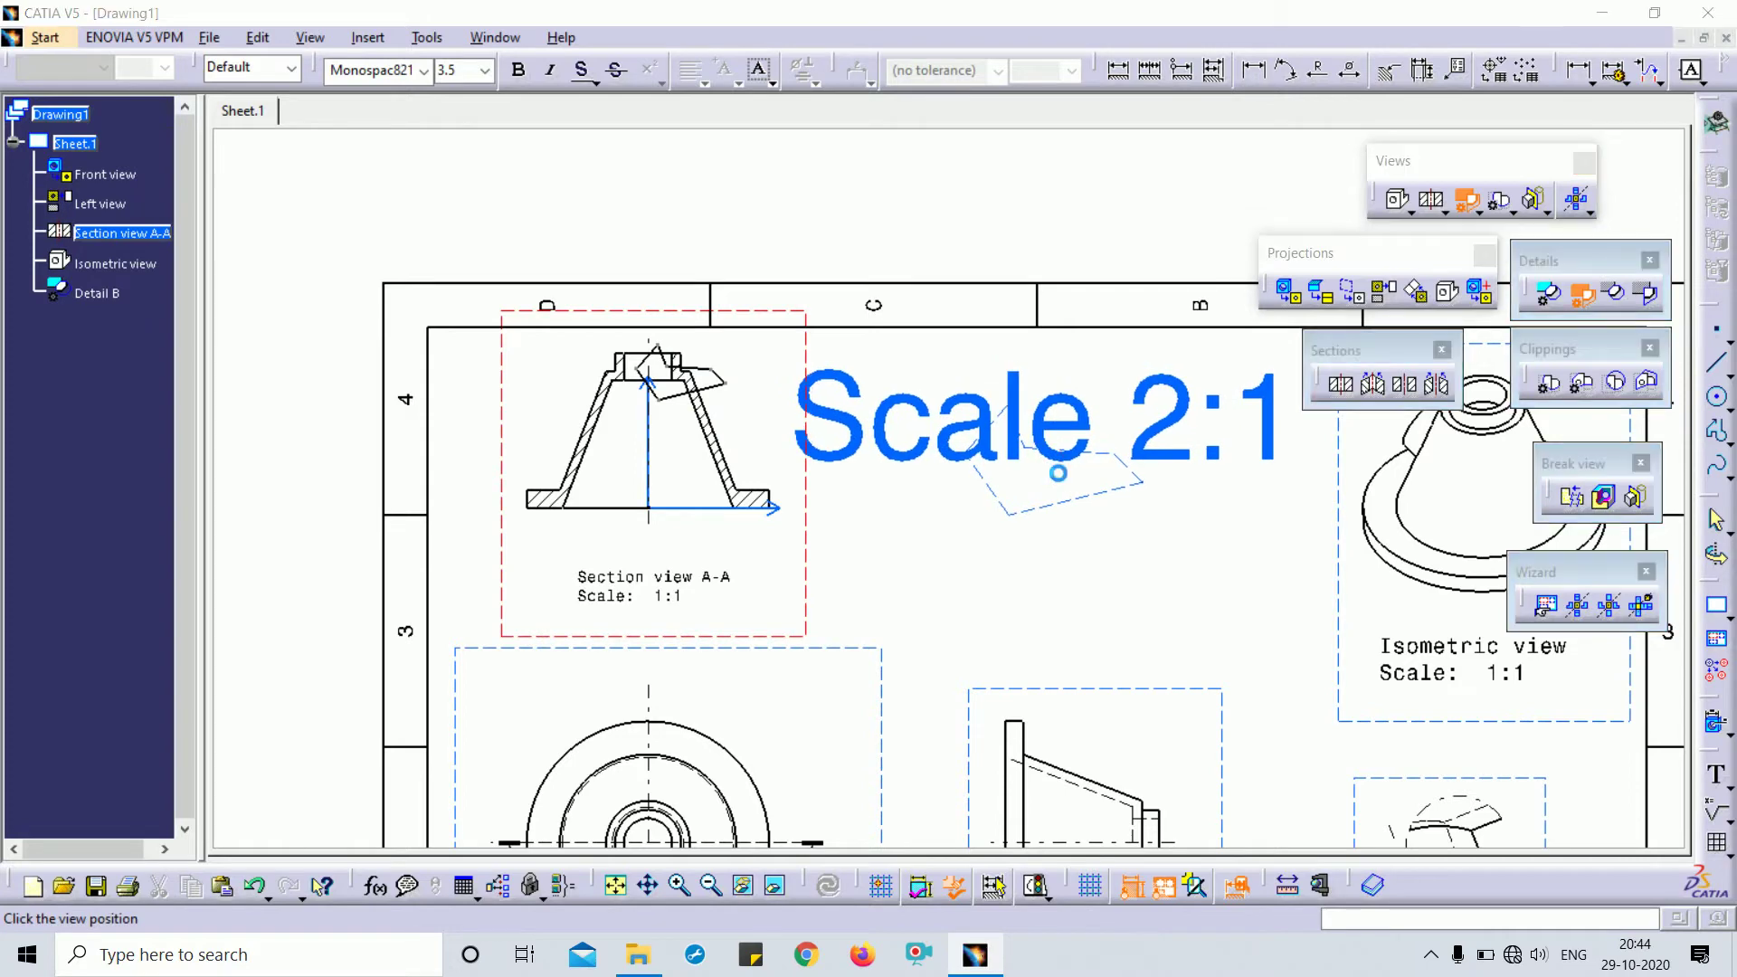
left_click(1046, 464)
mouse_move(1081, 513)
middle_mouse_down("ctrl")
mouse_move(1076, 389)
mouse_move(616, 368)
middle_mouse_up("ctrl")
left_click(942, 693)
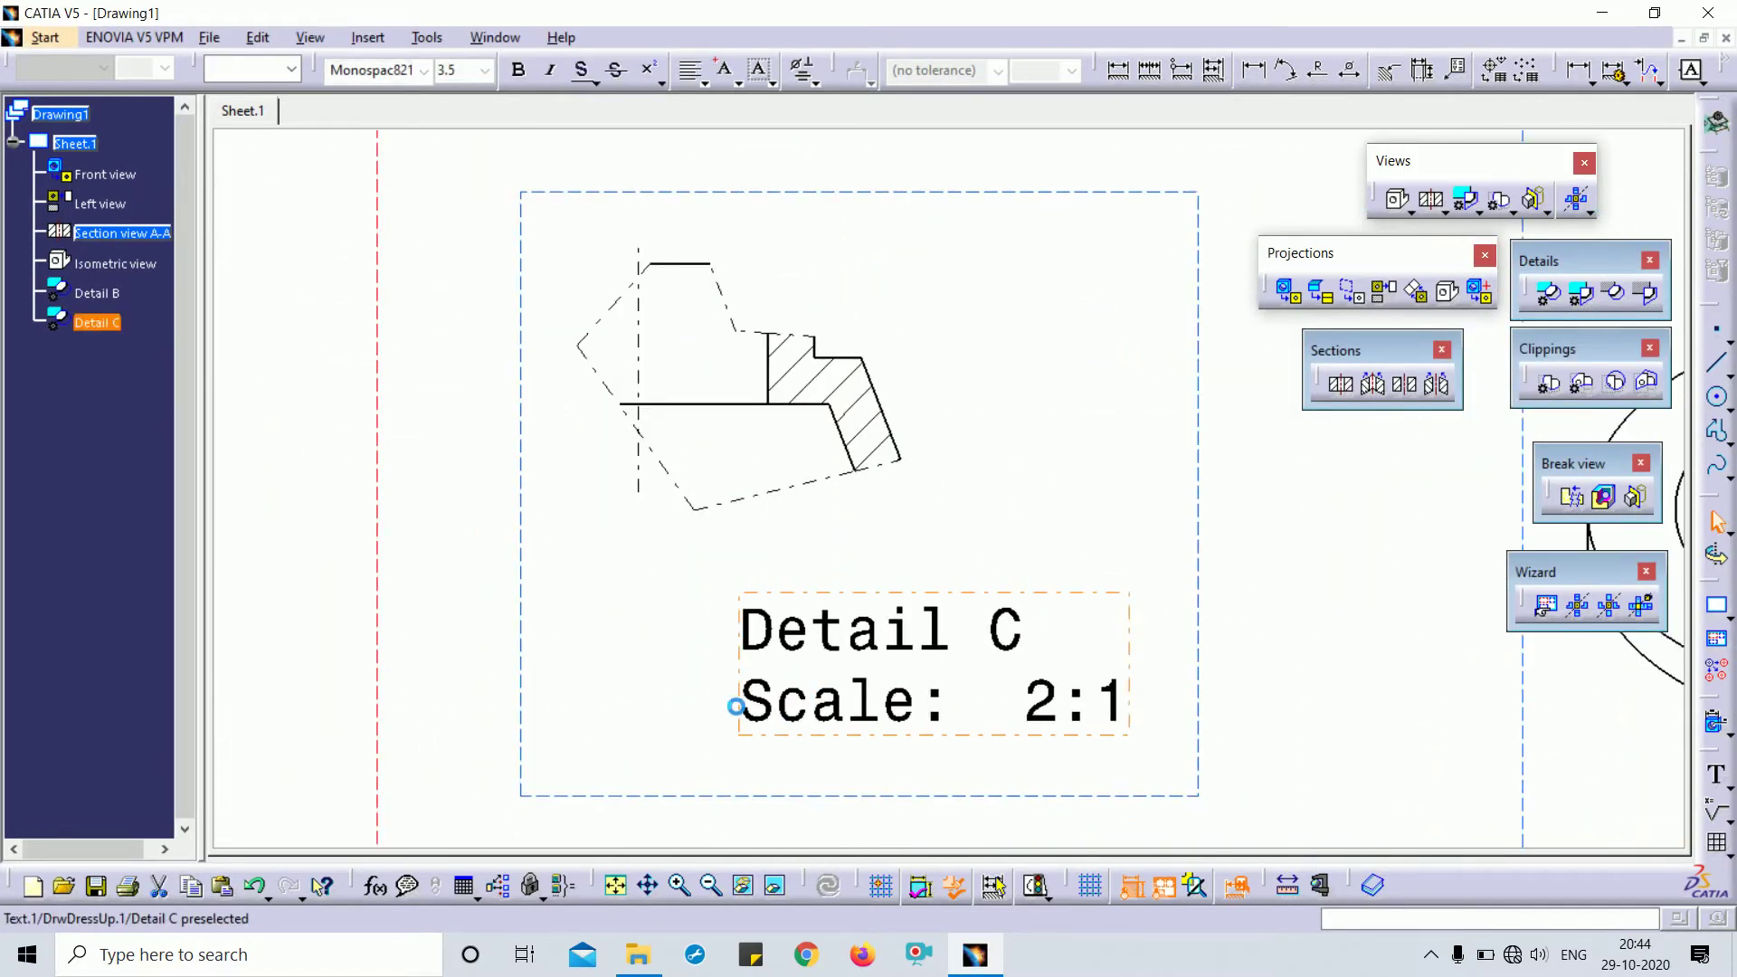
Move the Detail C label so it sits directly beneath the detail's geometry
left_click_drag(737, 706, 521, 728)
left_click(1170, 504)
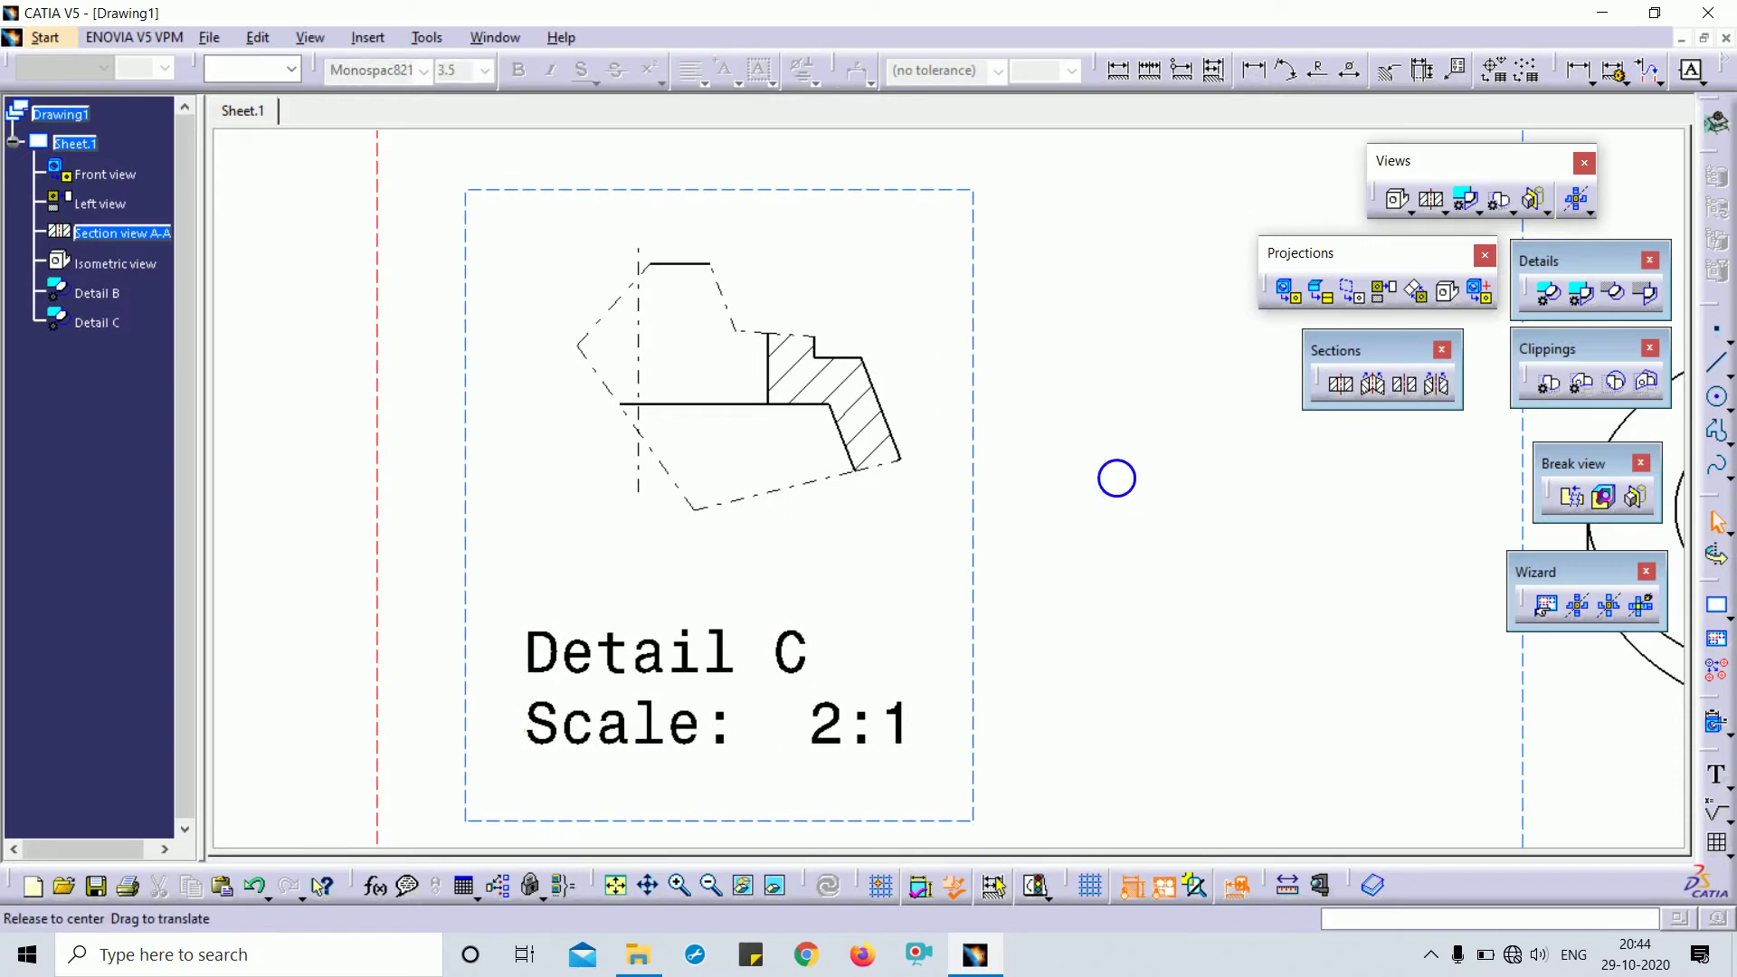
mouse_move(1116, 478)
middle_mouse_down("ctrl")
mouse_move(1077, 576)
mouse_move(1234, 616)
mouse_move(1194, 553)
middle_mouse_up("ctrl")
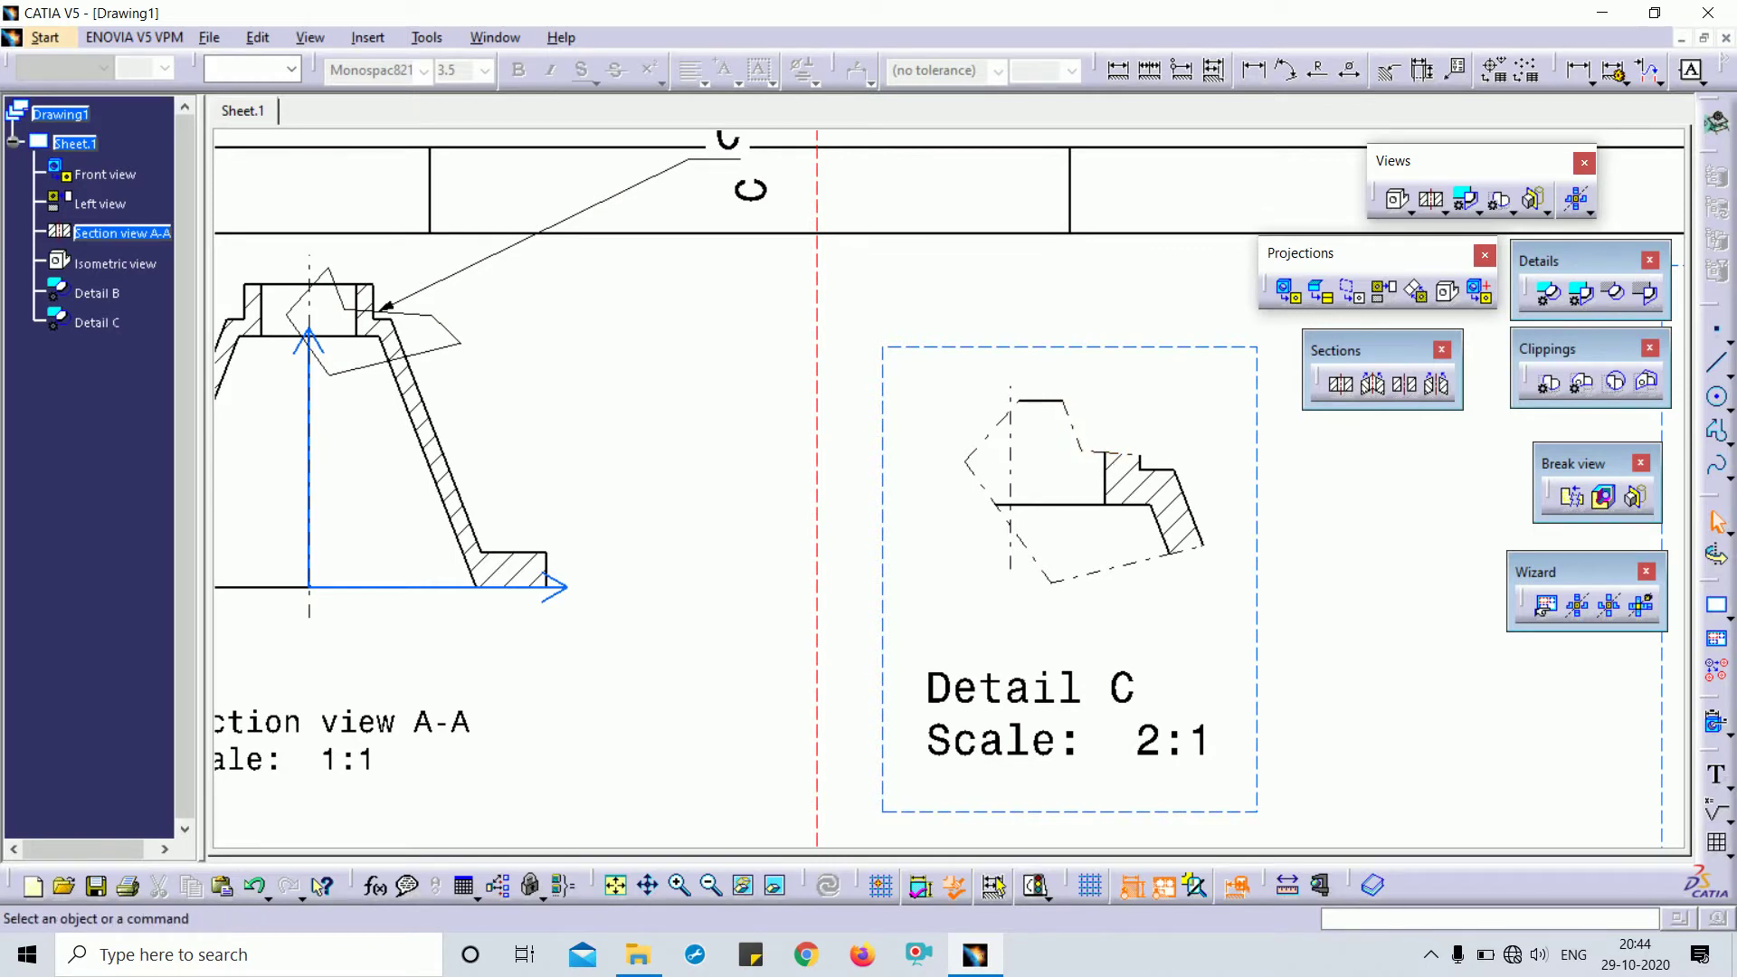
mouse_move(1231, 570)
middle_mouse_down("ctrl")
mouse_move(1256, 675)
mouse_move(1191, 610)
mouse_move(1194, 678)
mouse_move(1230, 546)
middle_mouse_up("ctrl")
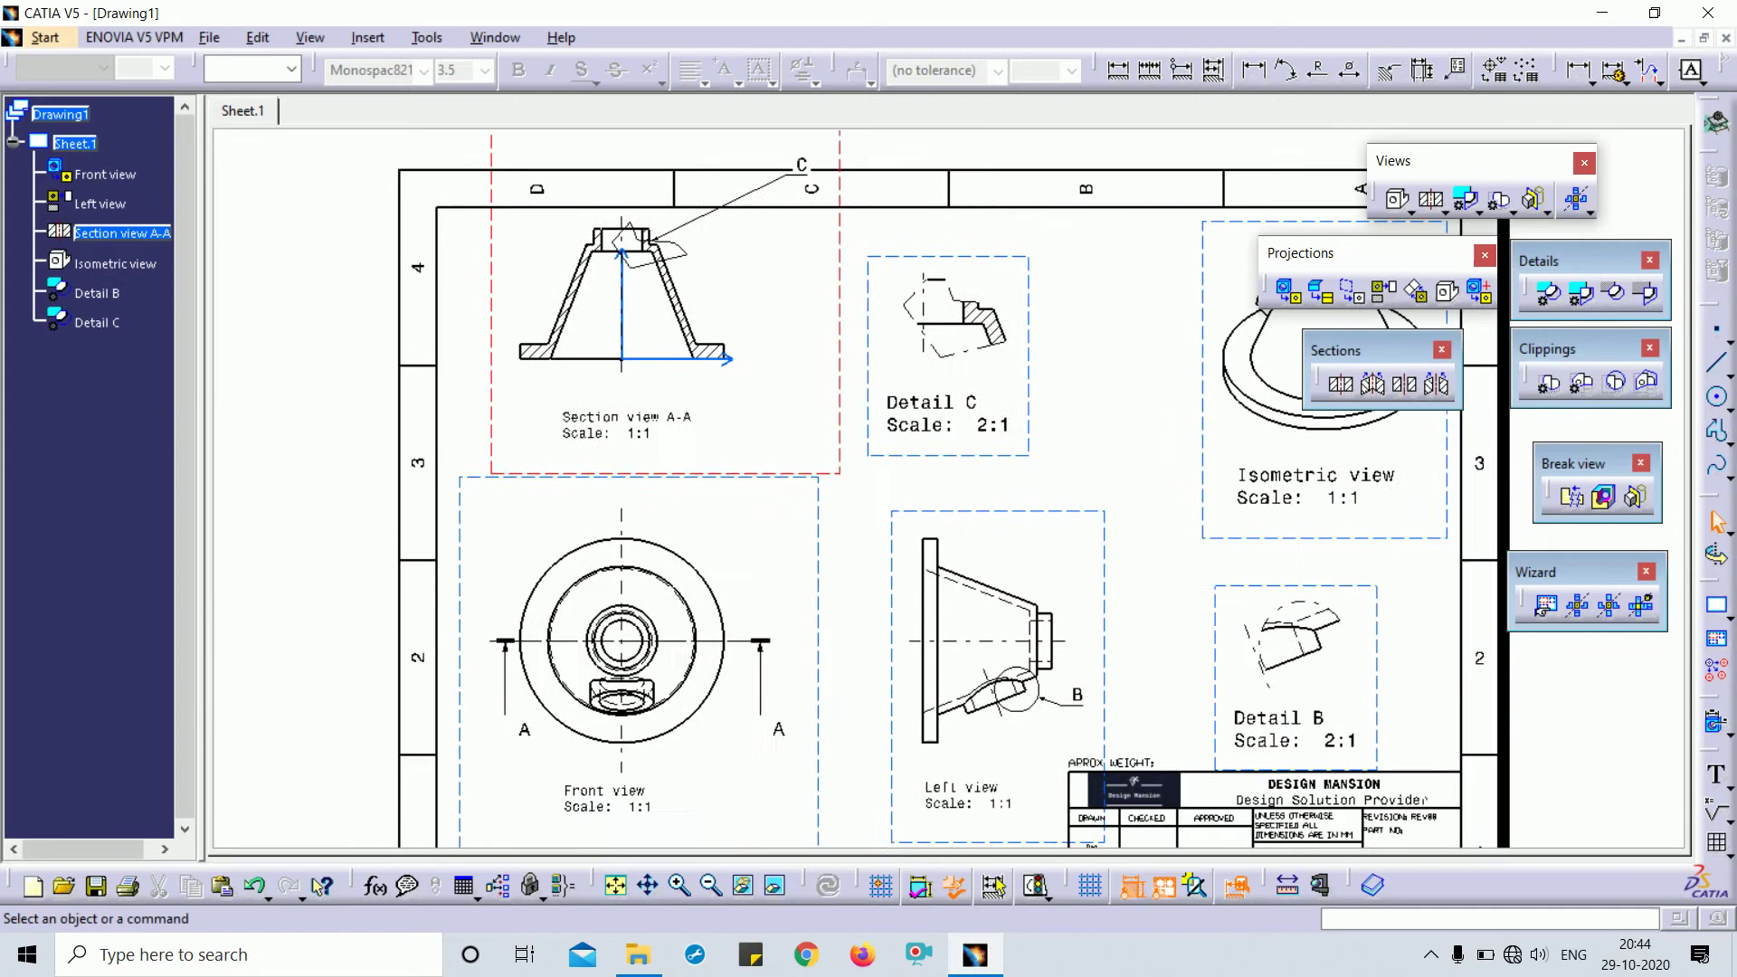
Try to create a quick circular detail of the front view's flange while section view A-A is active
left_click(1607, 295)
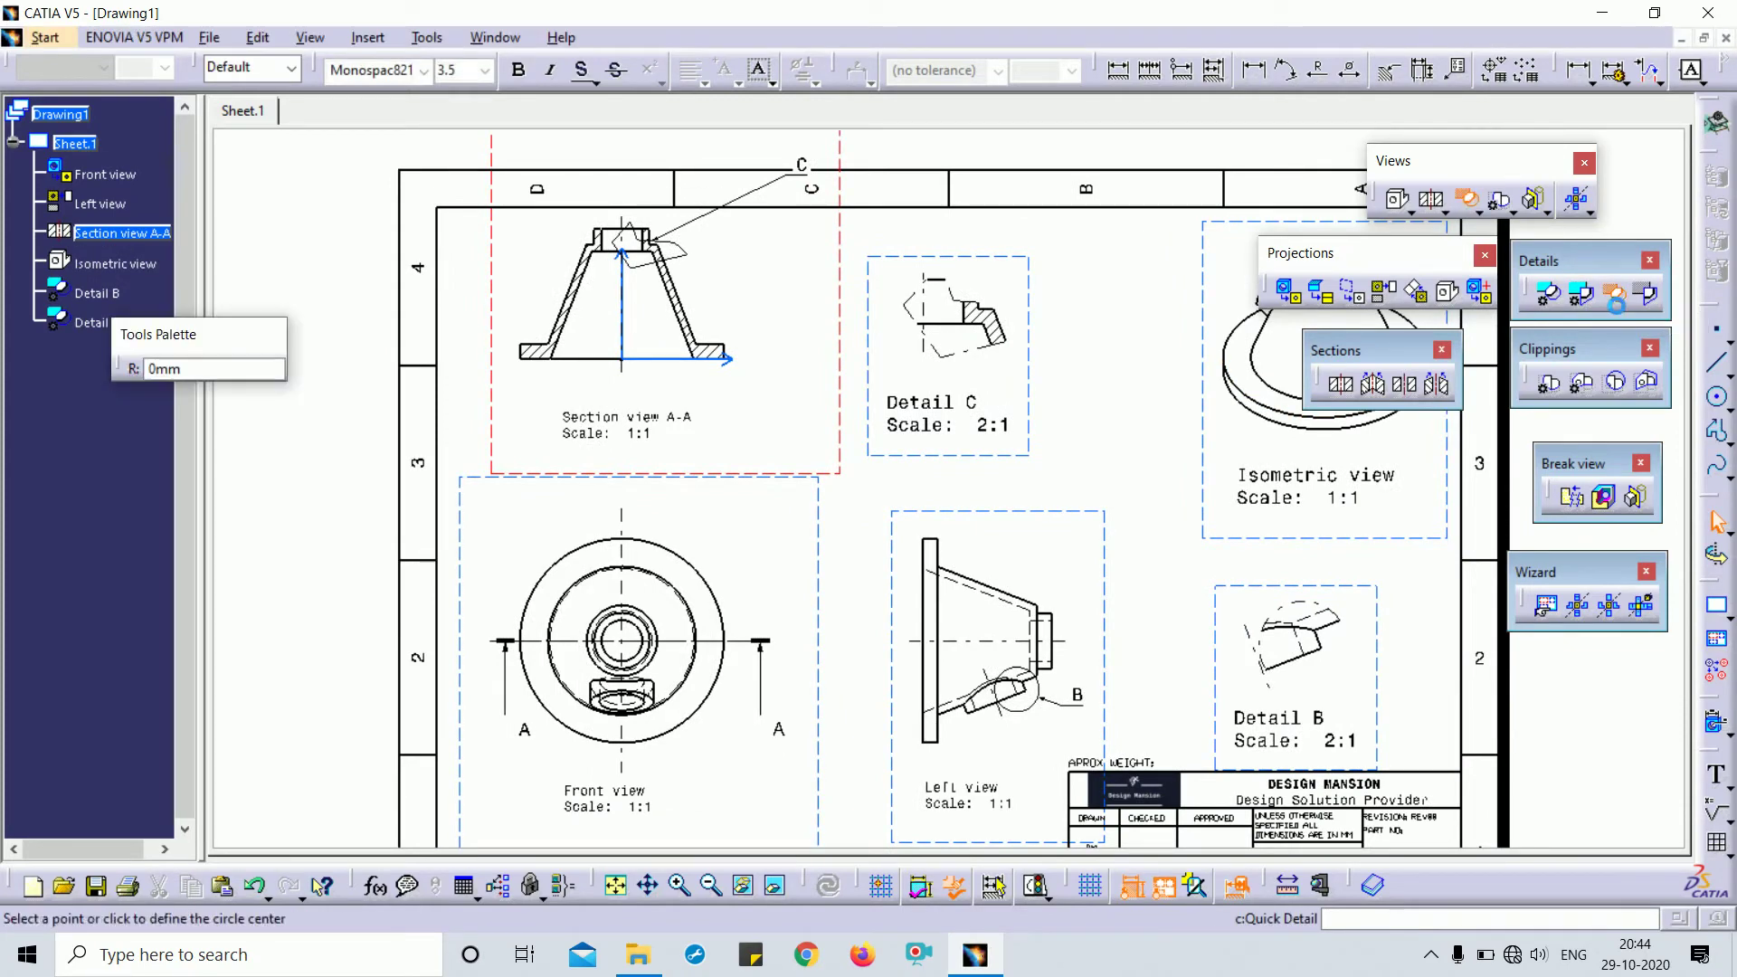
left_click(694, 535)
left_click(755, 507)
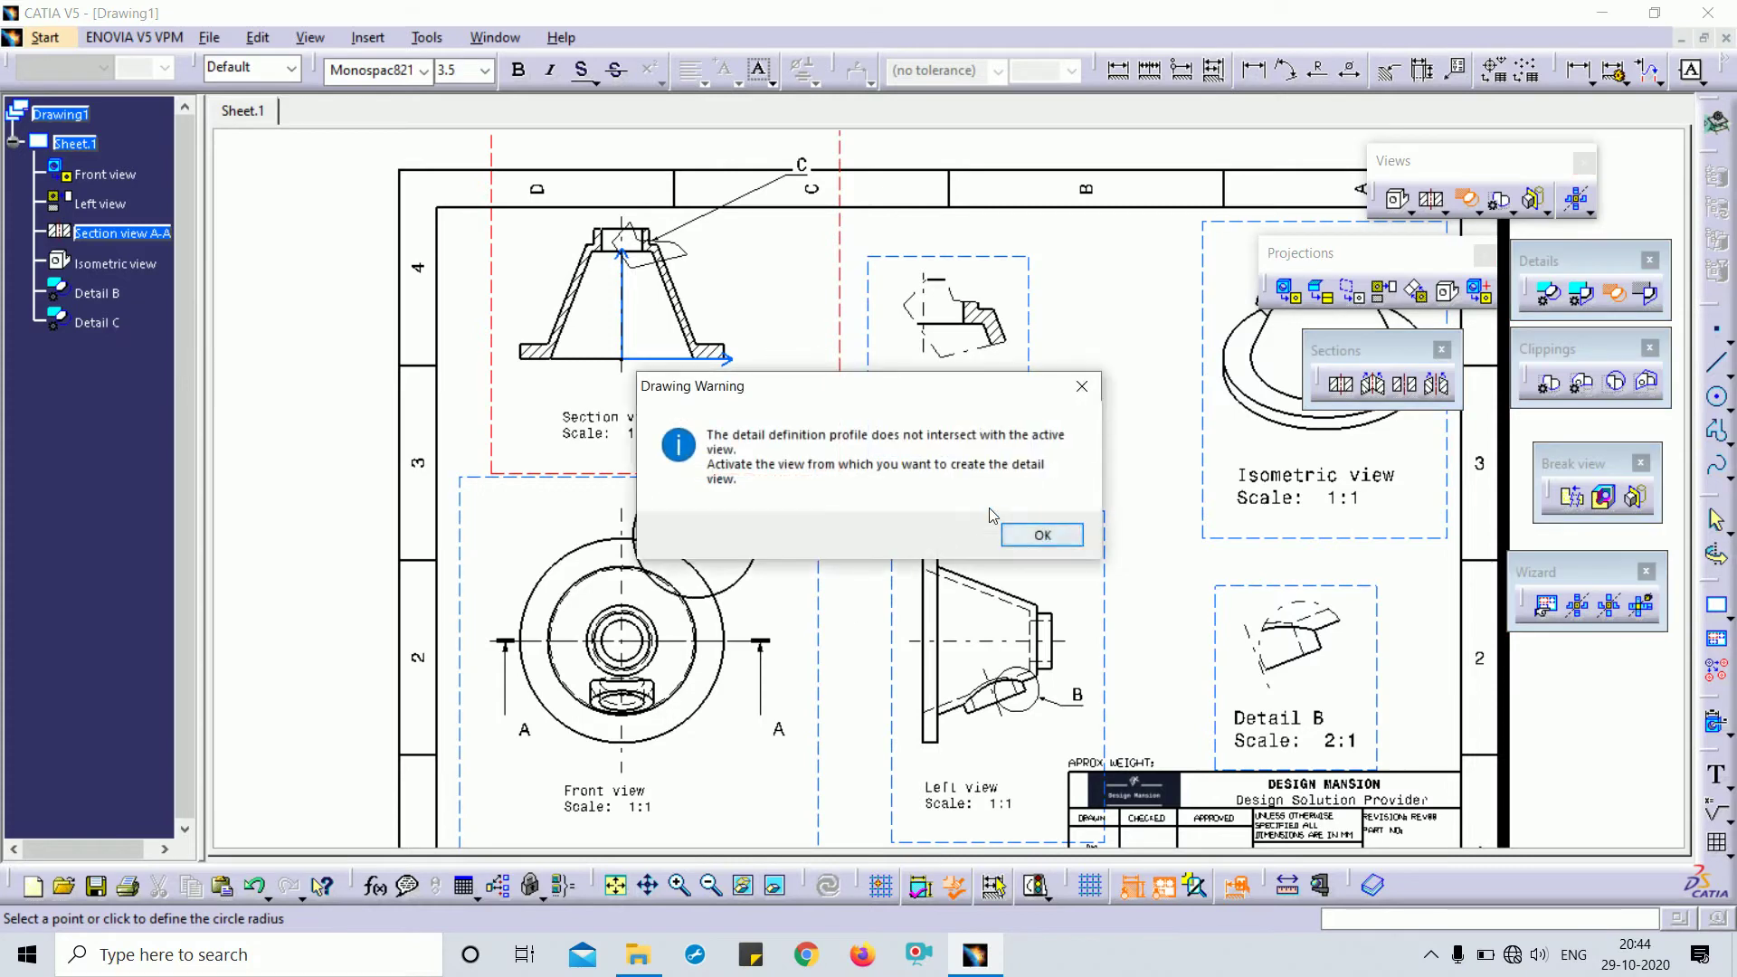
left_click(1040, 535)
Activate the front view and create a 2:1 quick circular detail of its upper-right flange edge, placed below the front view
left_click(818, 495)
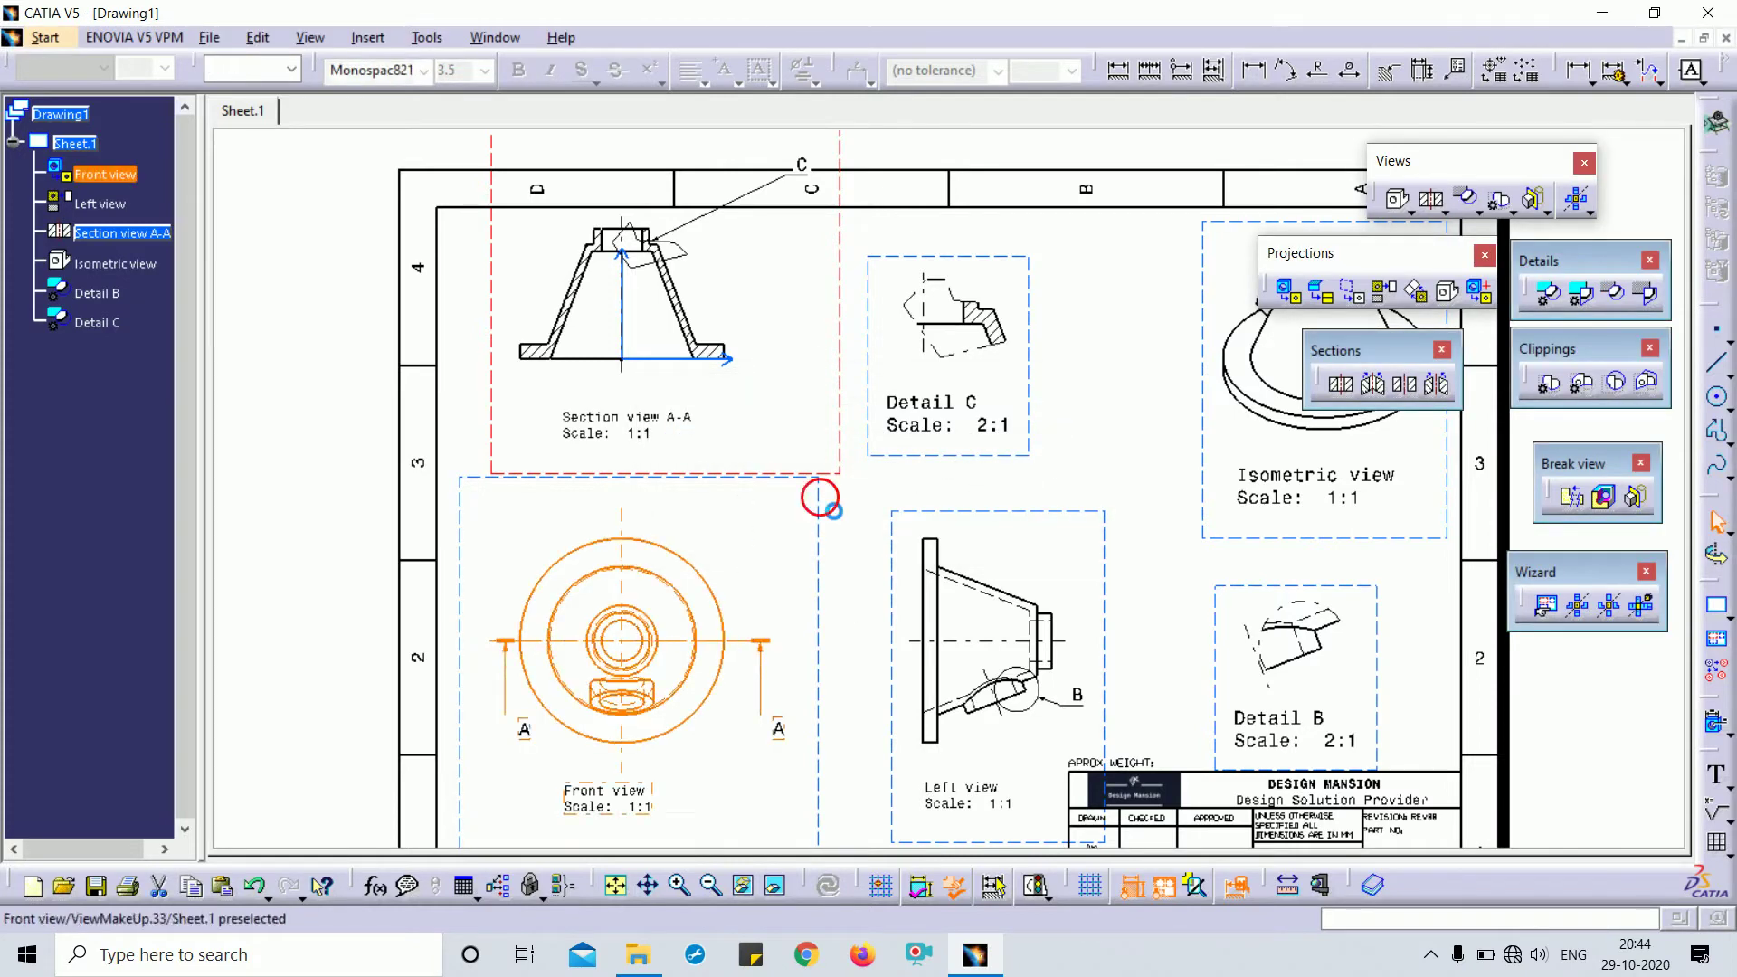
middle_click_drag(837, 643, 1106, 298)
left_click(1105, 298)
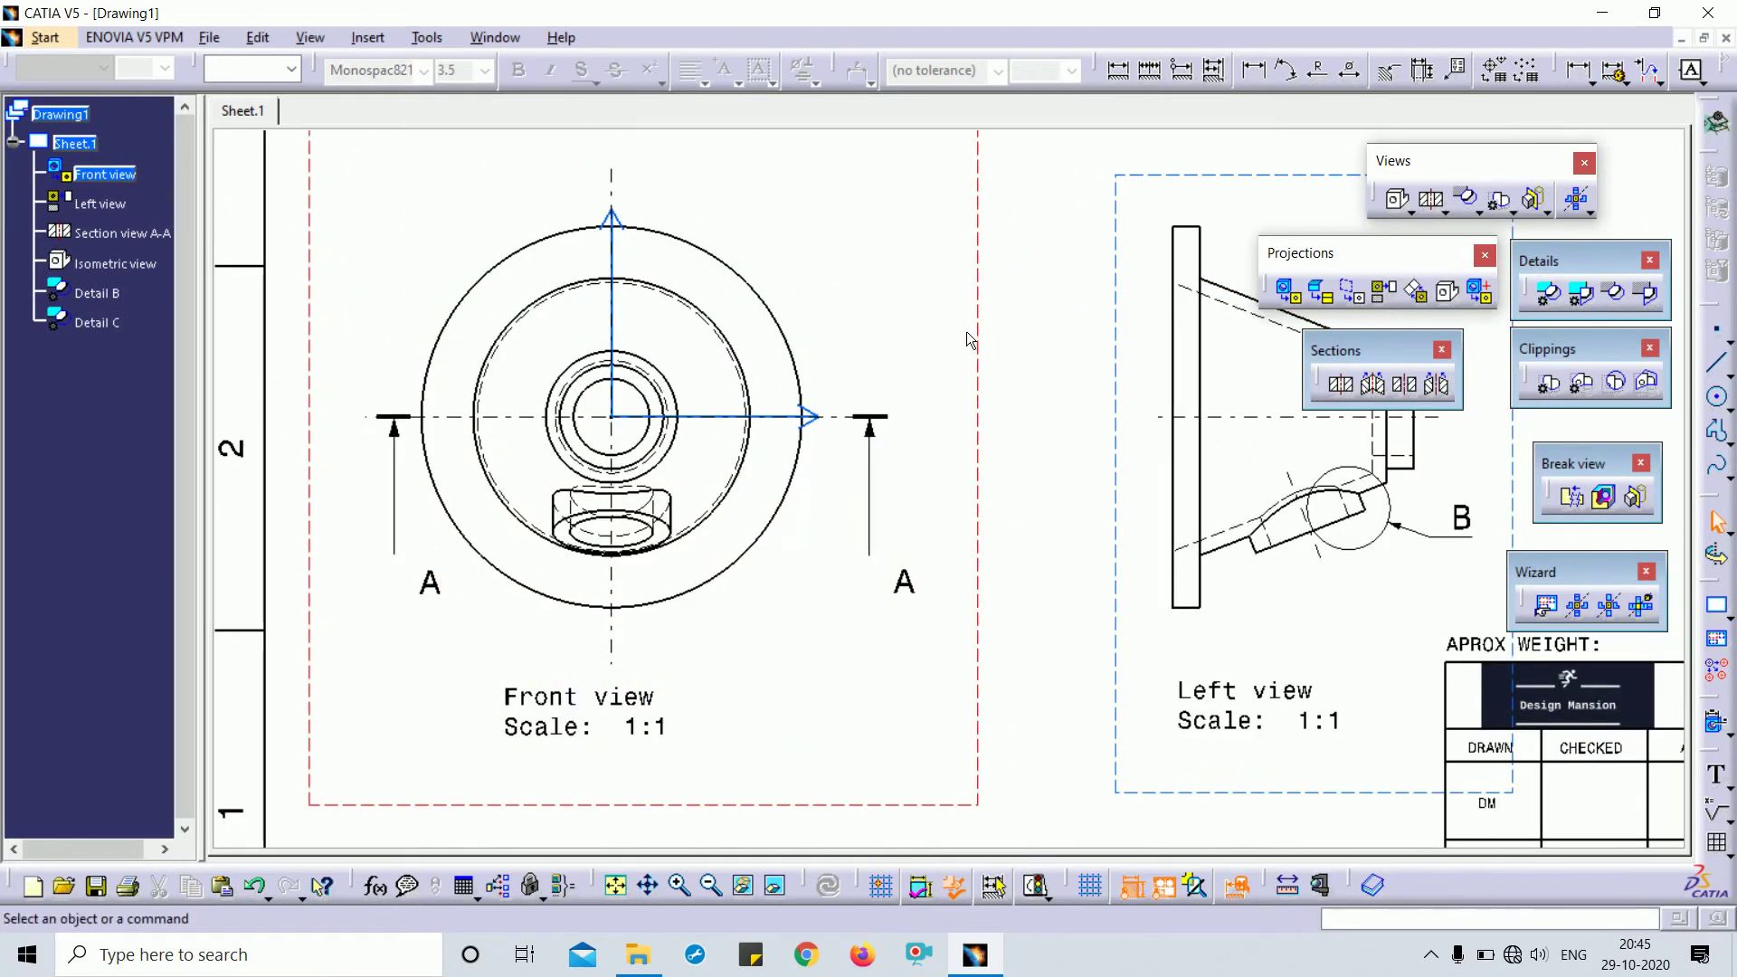
left_click(1606, 300)
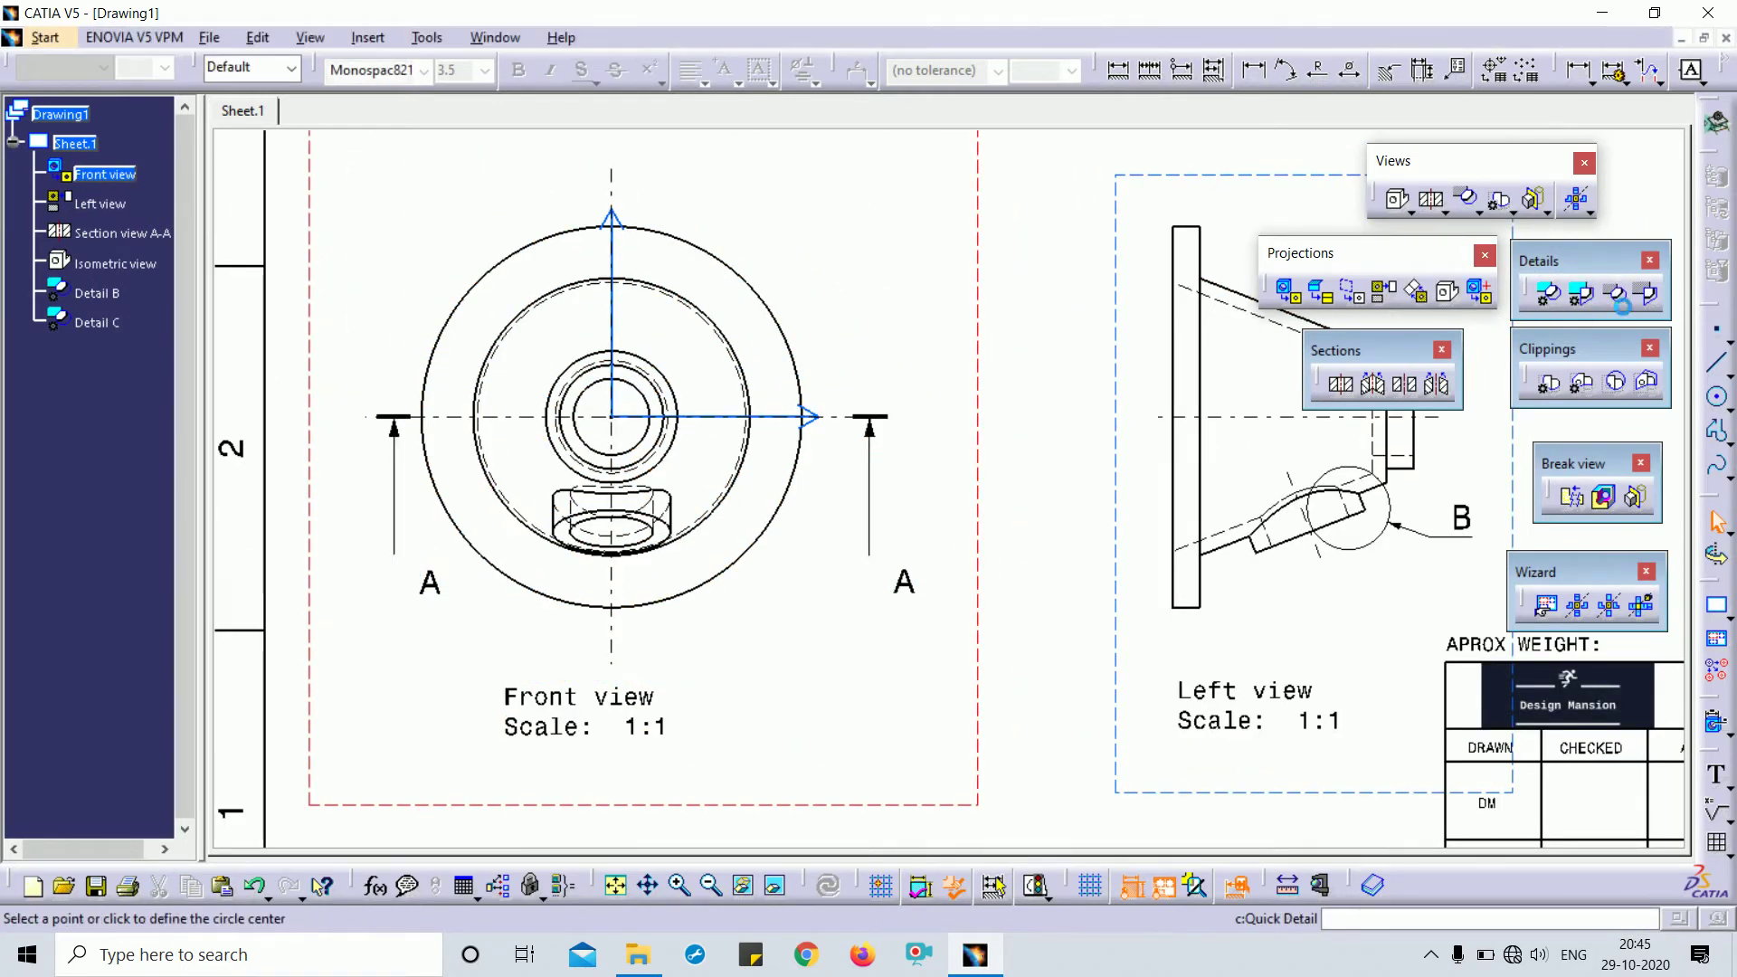
left_click(786, 288)
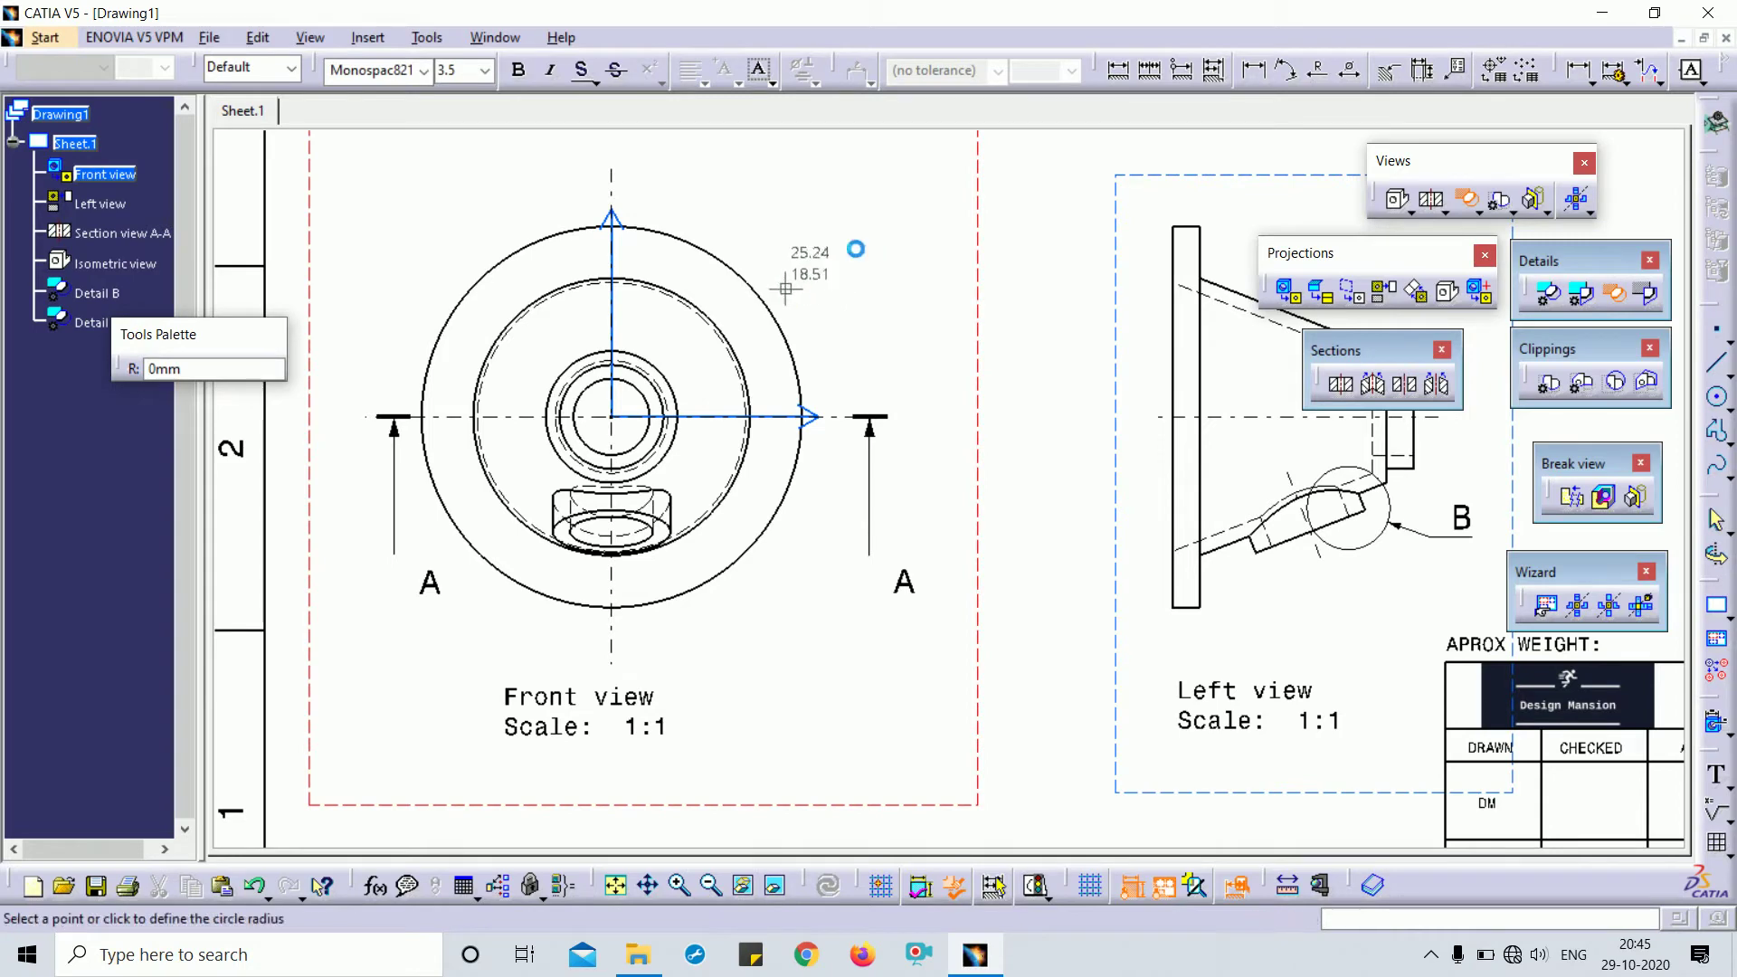
left_click(870, 287)
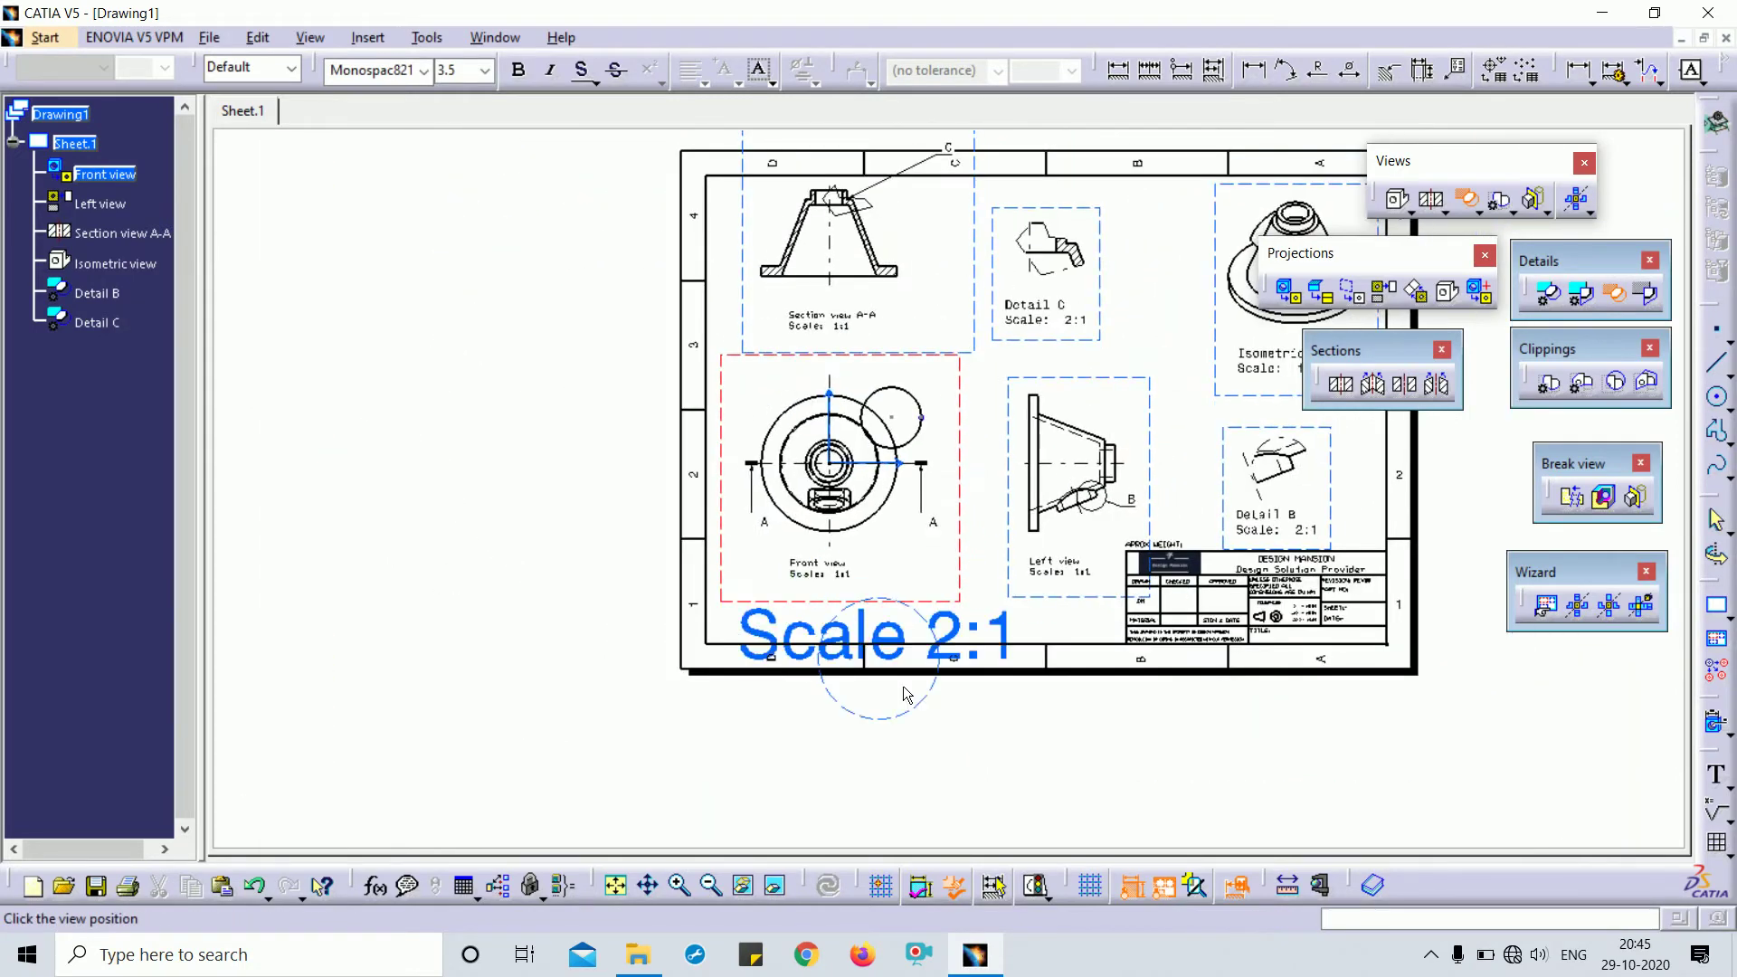
left_click(918, 660)
middle_click(915, 670)
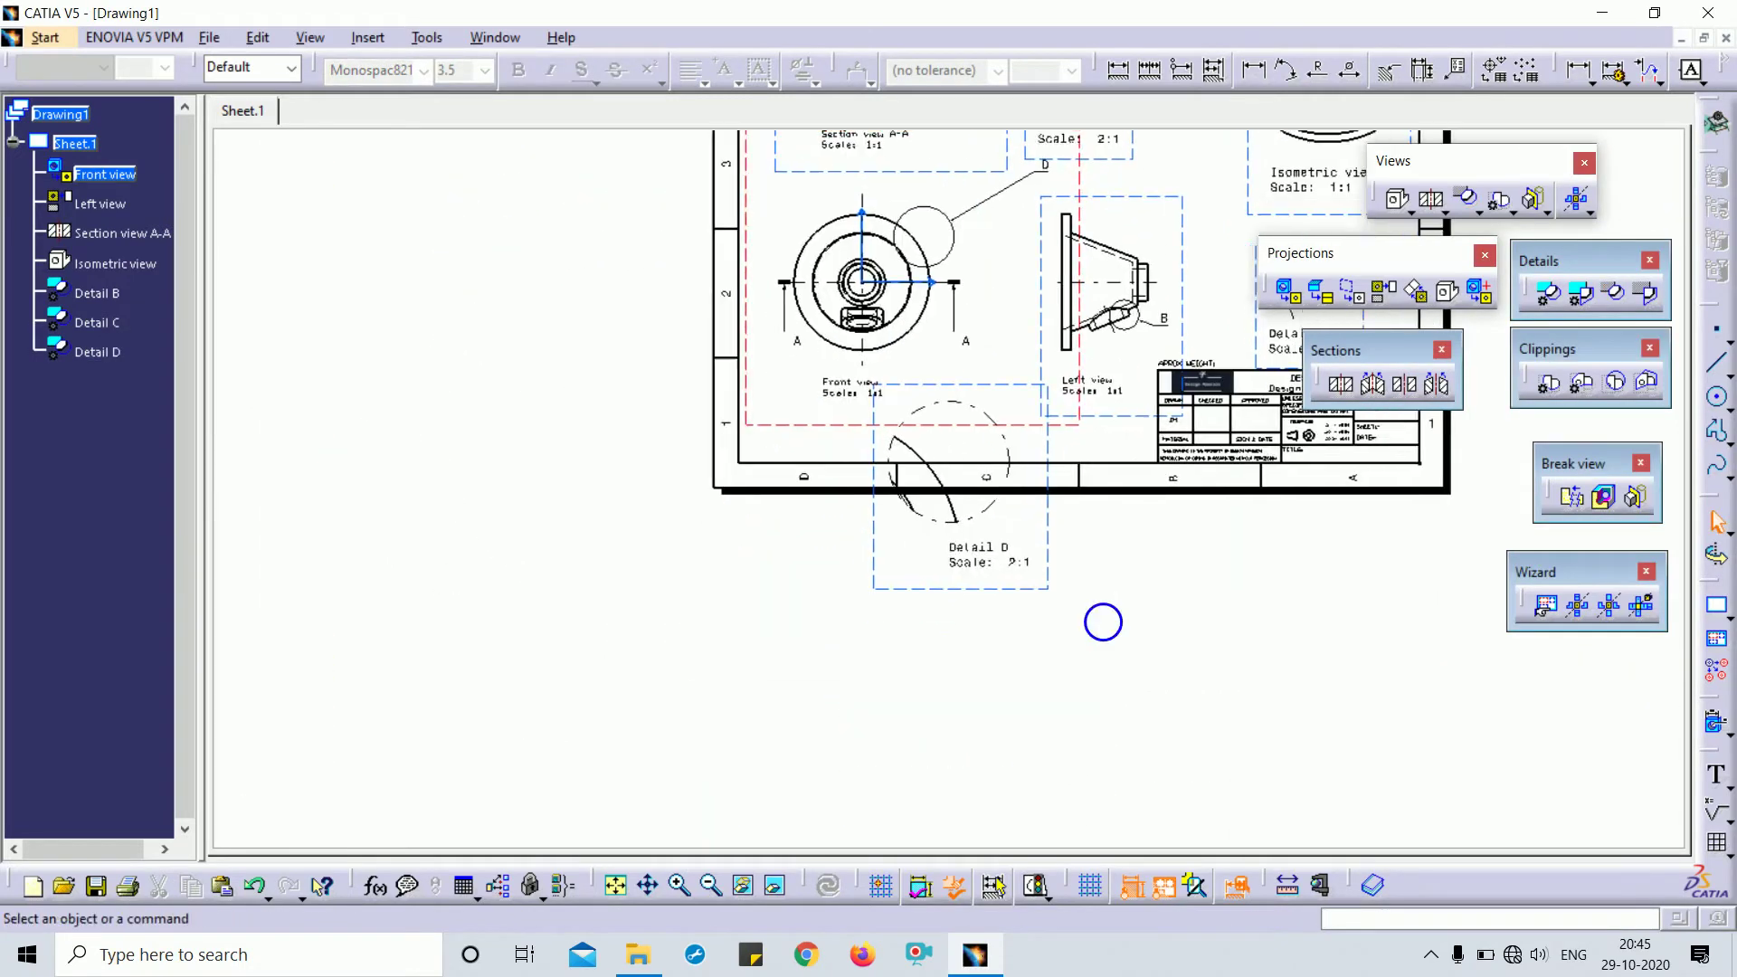
mouse_move(1101, 621)
middle_mouse_down("ctrl")
mouse_move(1121, 383)
mouse_move(1103, 634)
middle_mouse_up("ctrl")
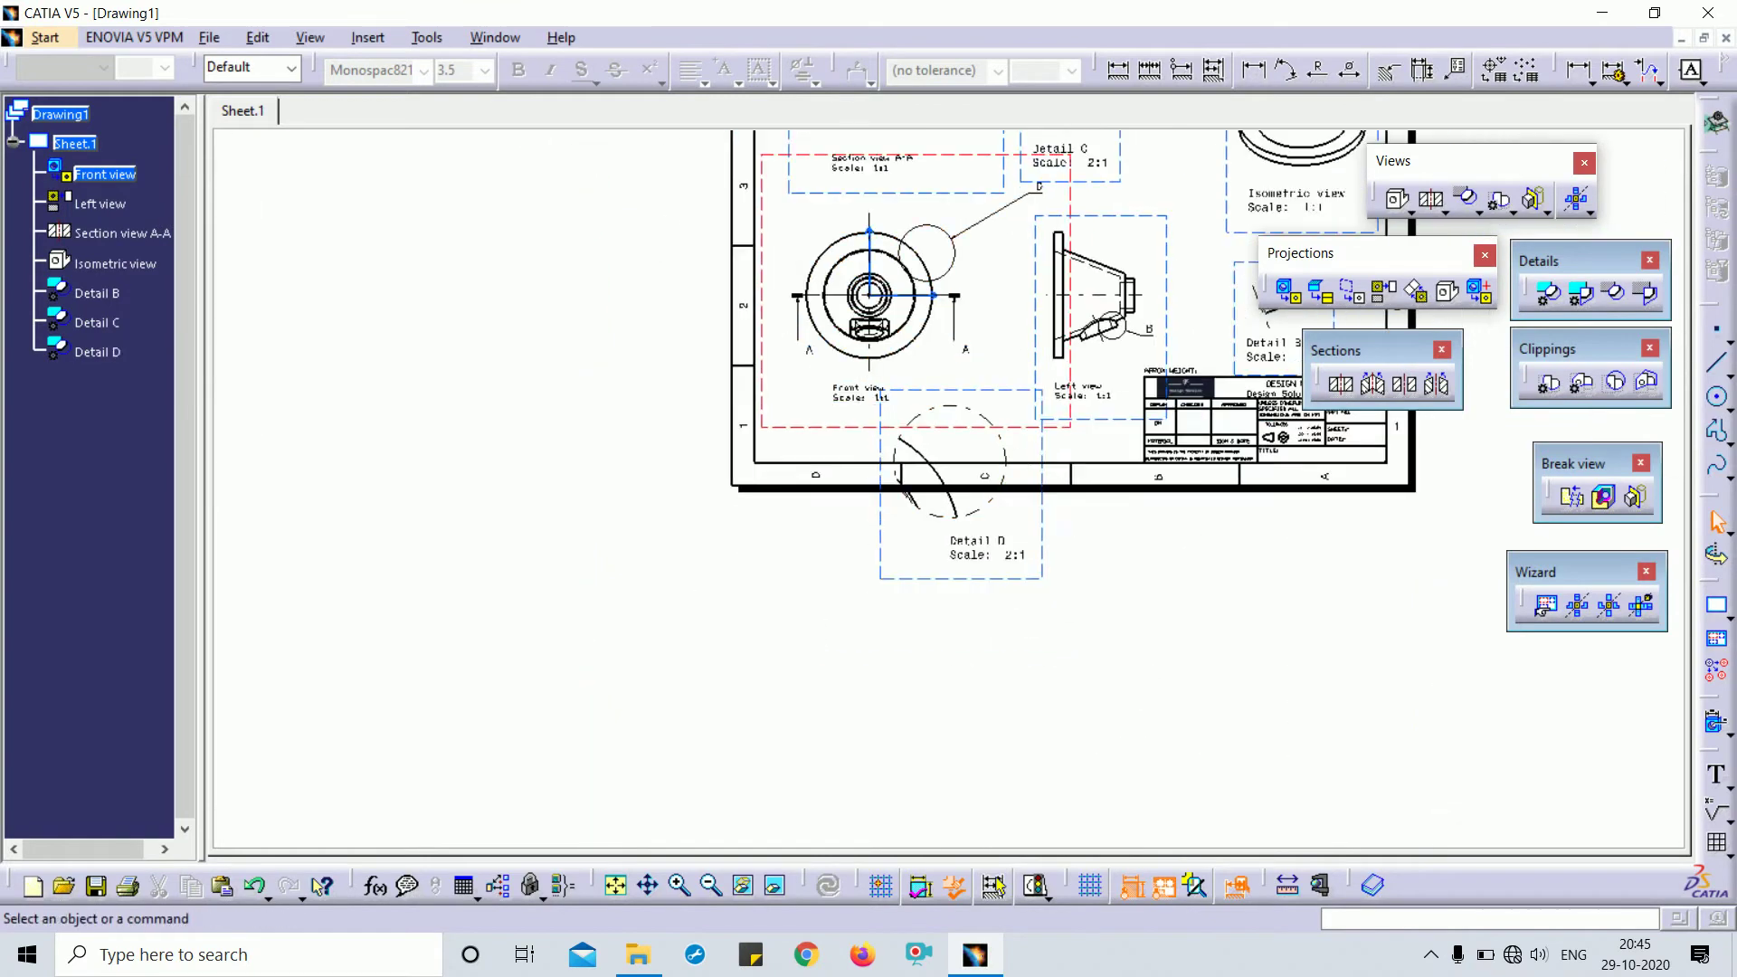
Move Detail D off the sheet to the left of the front view and place its label beneath the circle
left_click_drag(1042, 461, 705, 222)
middle_click_drag(829, 597, 1066, 772)
middle_click_drag(1066, 772, 914, 533, "ctrl")
left_click_drag(855, 486, 693, 512)
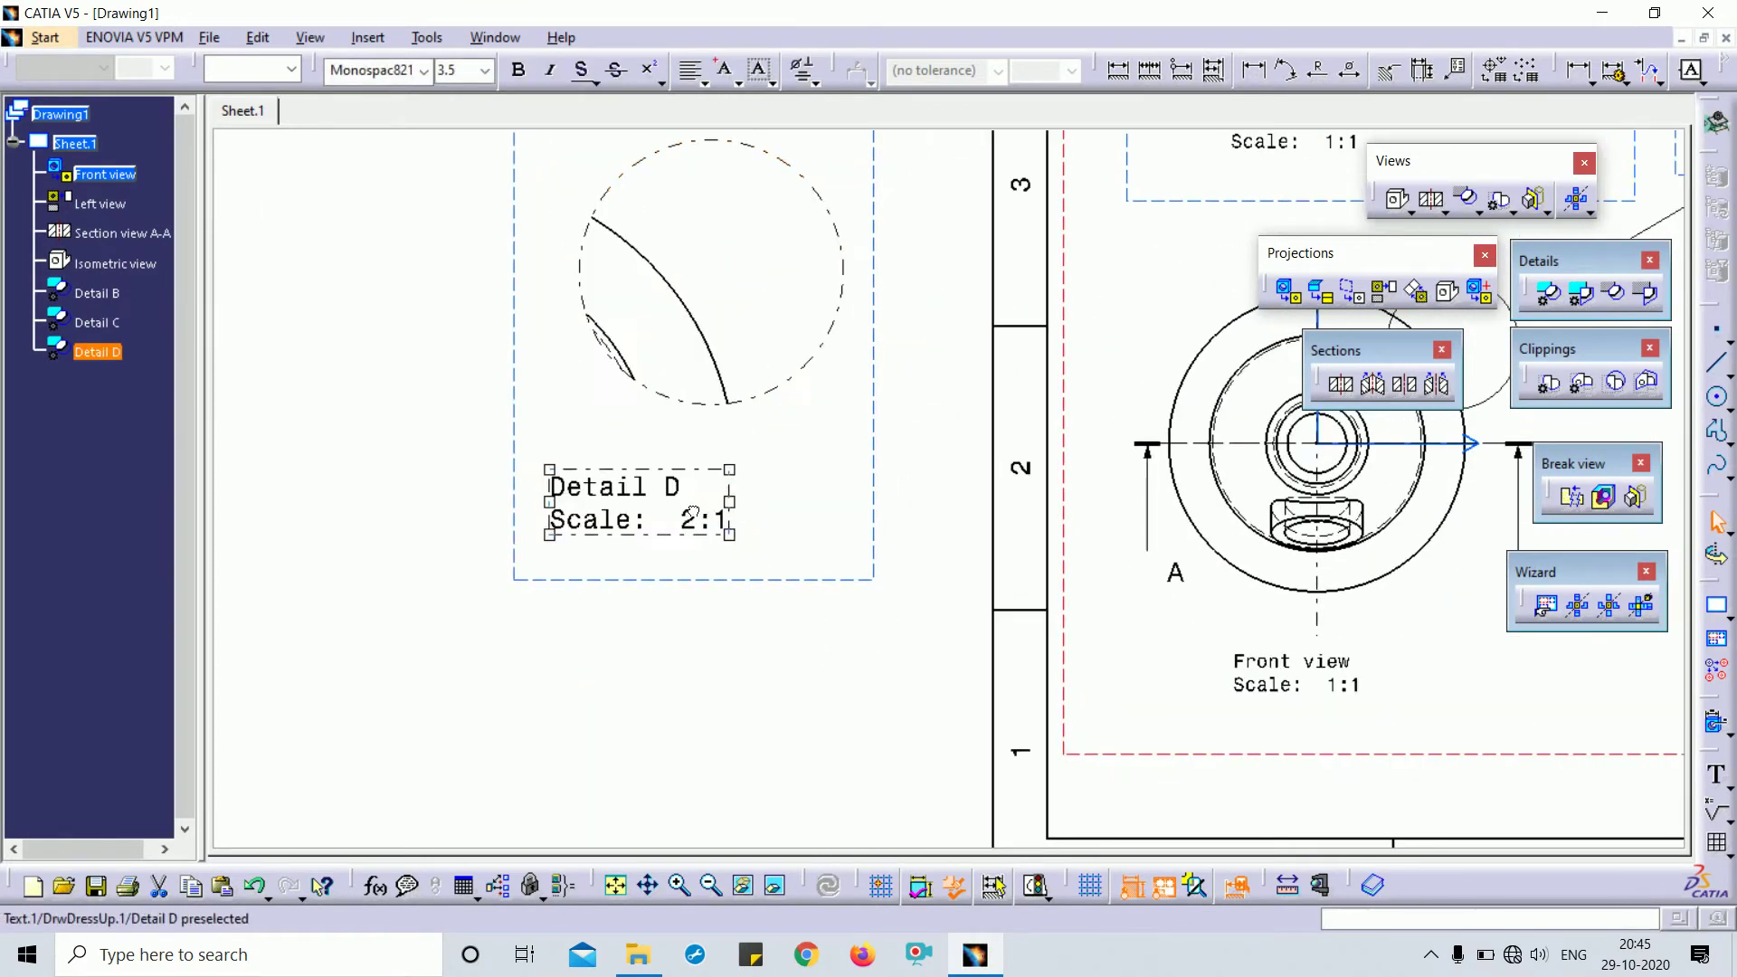
middle_click_drag(814, 447, 899, 531, "ctrl")
middle_click(1196, 441)
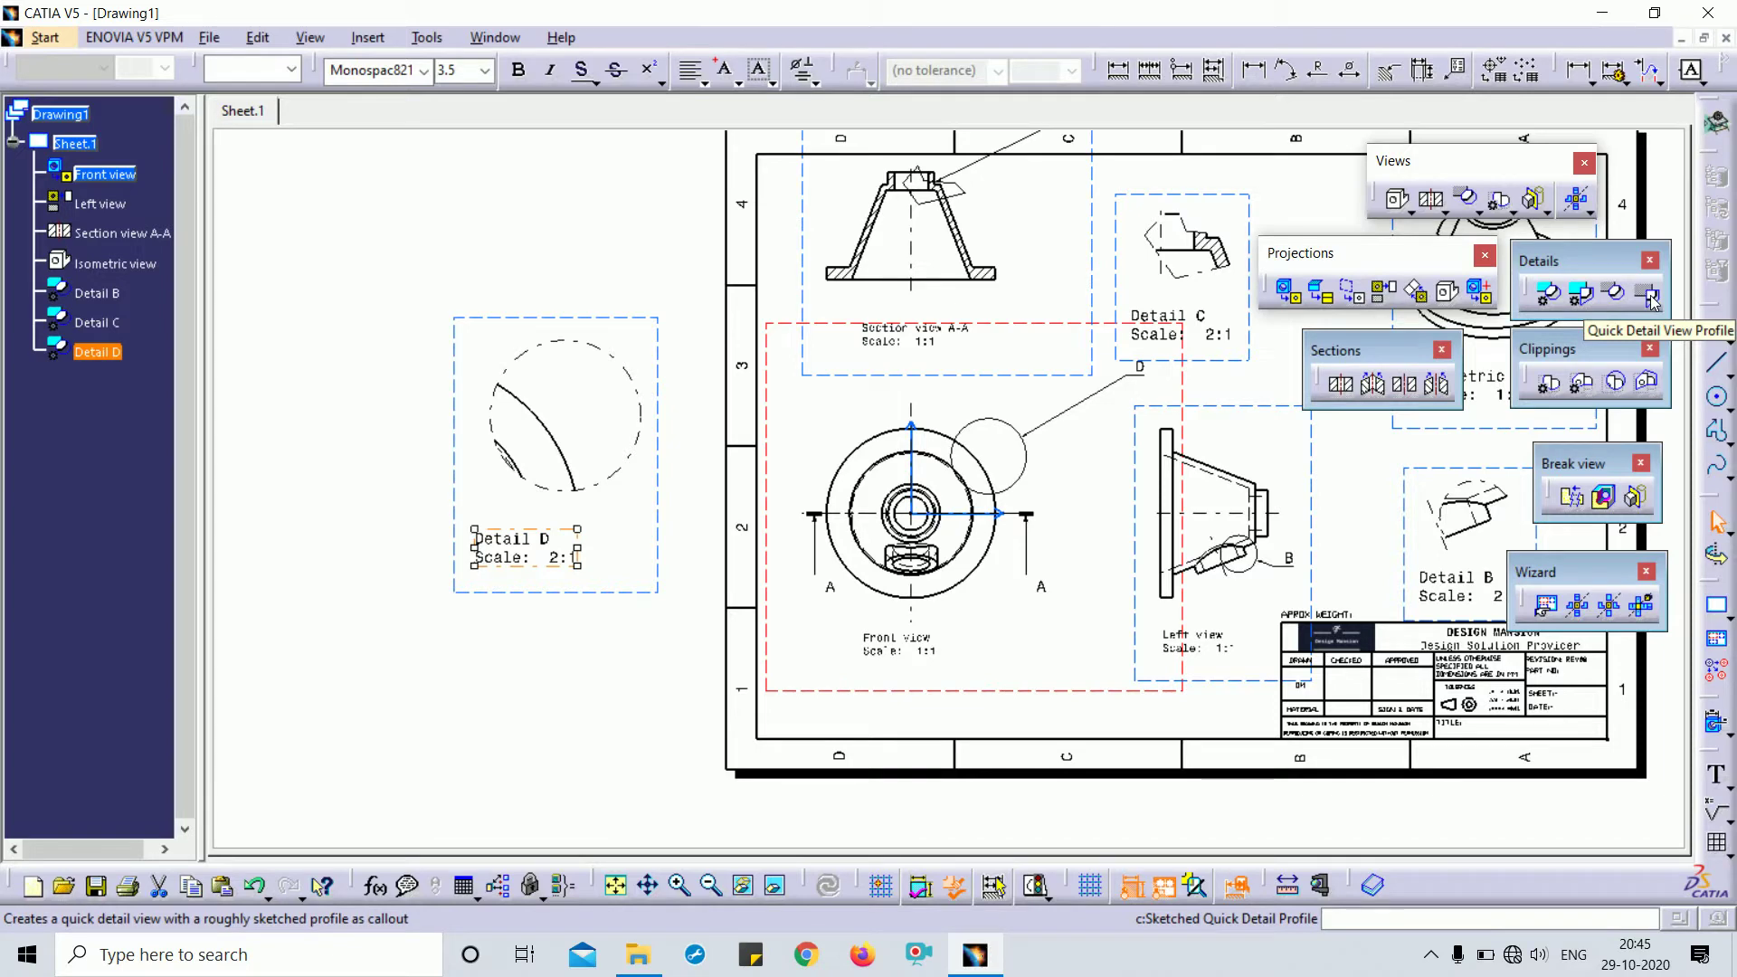
Create a 2:1 quick detail of the front view's lower boss with a closed six-sided sketched profile, placed below the sheet
left_click(1649, 296)
mouse_move(1093, 630)
middle_mouse_down("ctrl")
mouse_move(1125, 550)
mouse_move(1109, 506)
middle_mouse_up("ctrl")
middle_click_drag(1094, 547, 1203, 383)
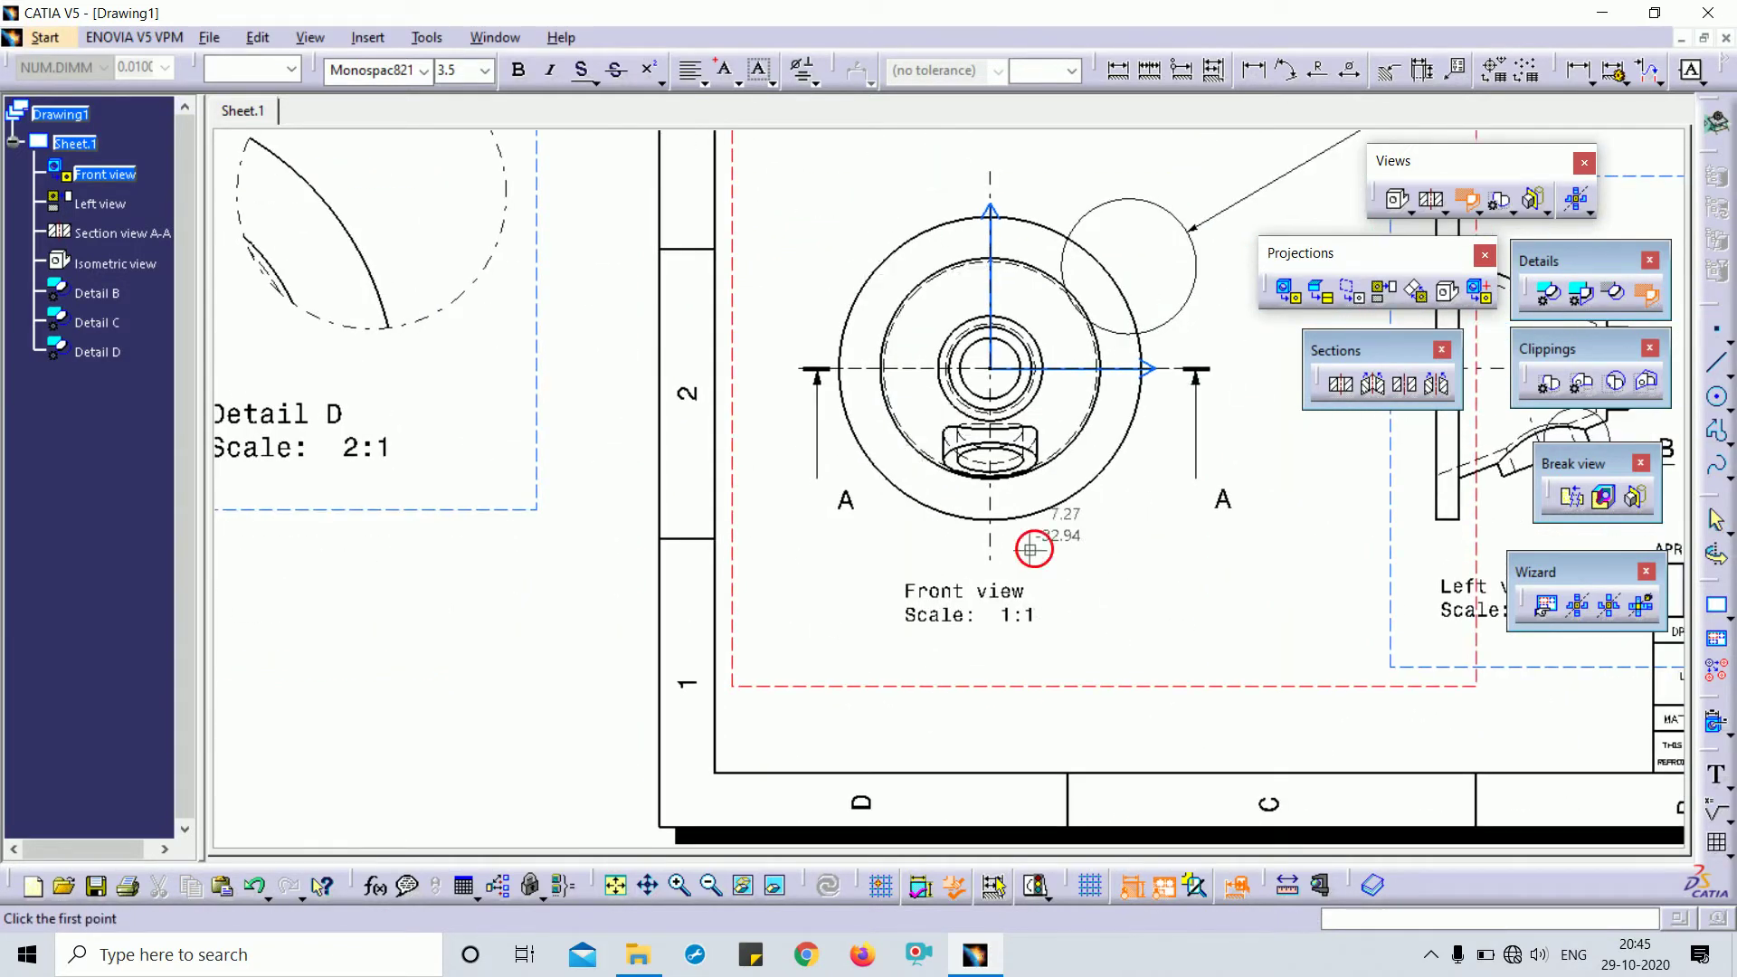
left_click(1031, 549)
left_click(1075, 439)
left_click(1031, 391)
left_click(915, 392)
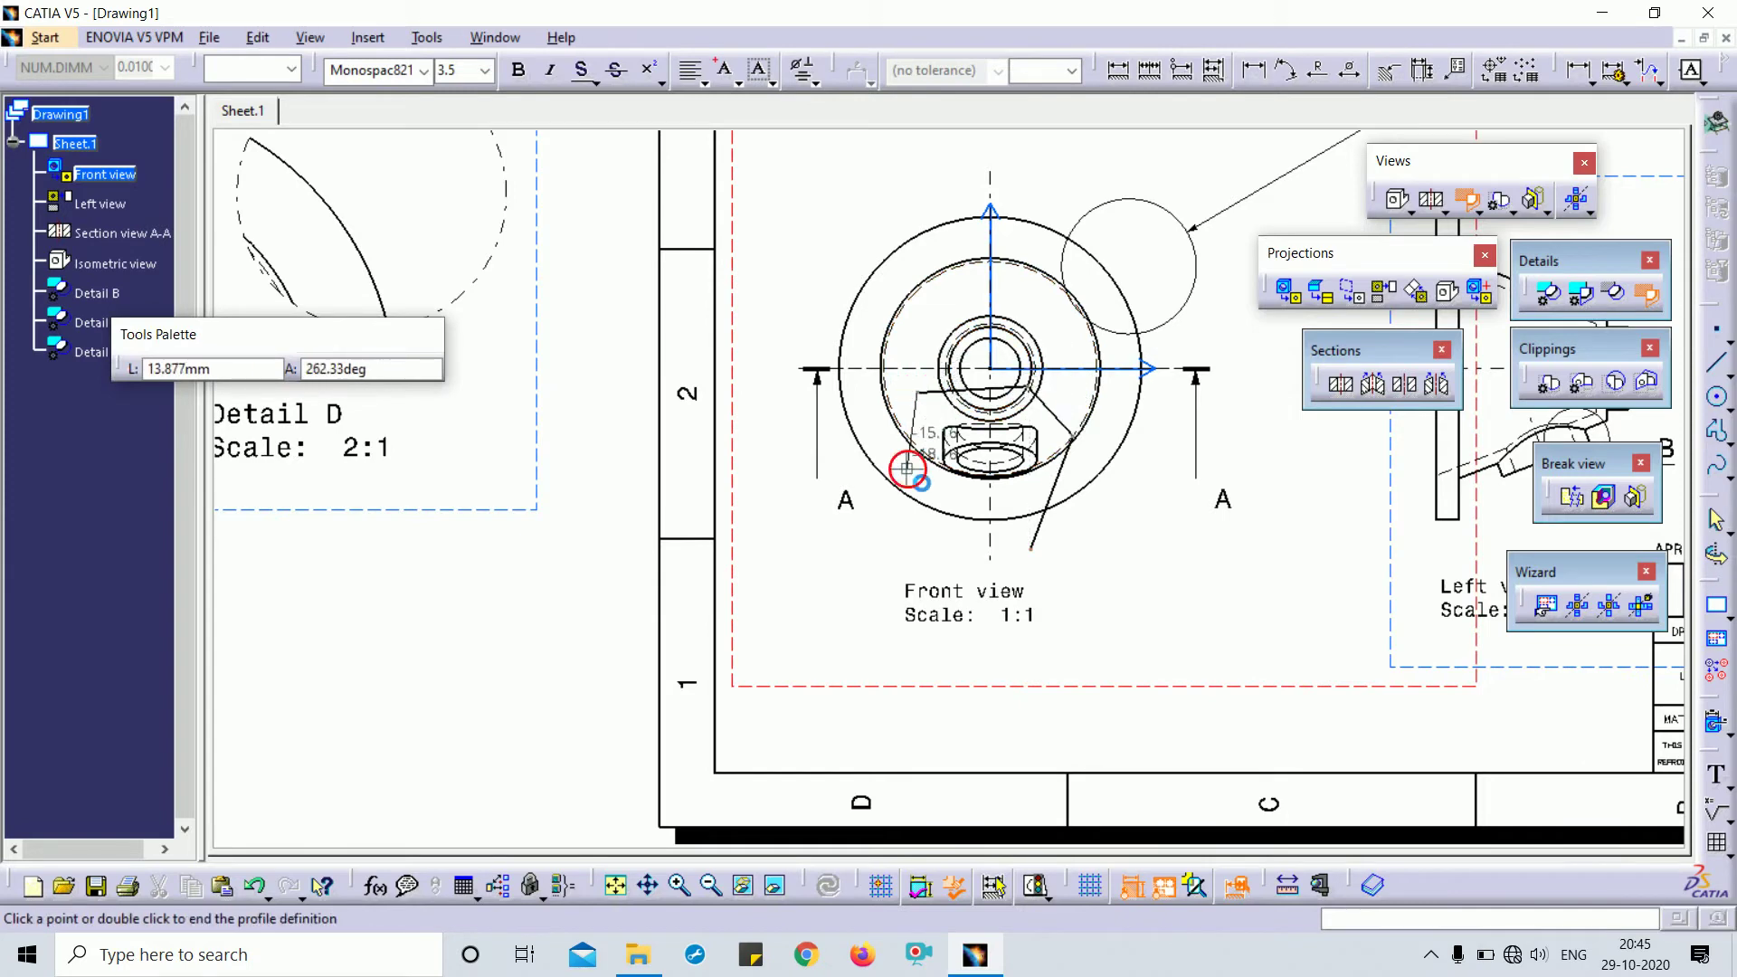
left_click(889, 513)
left_click(966, 556)
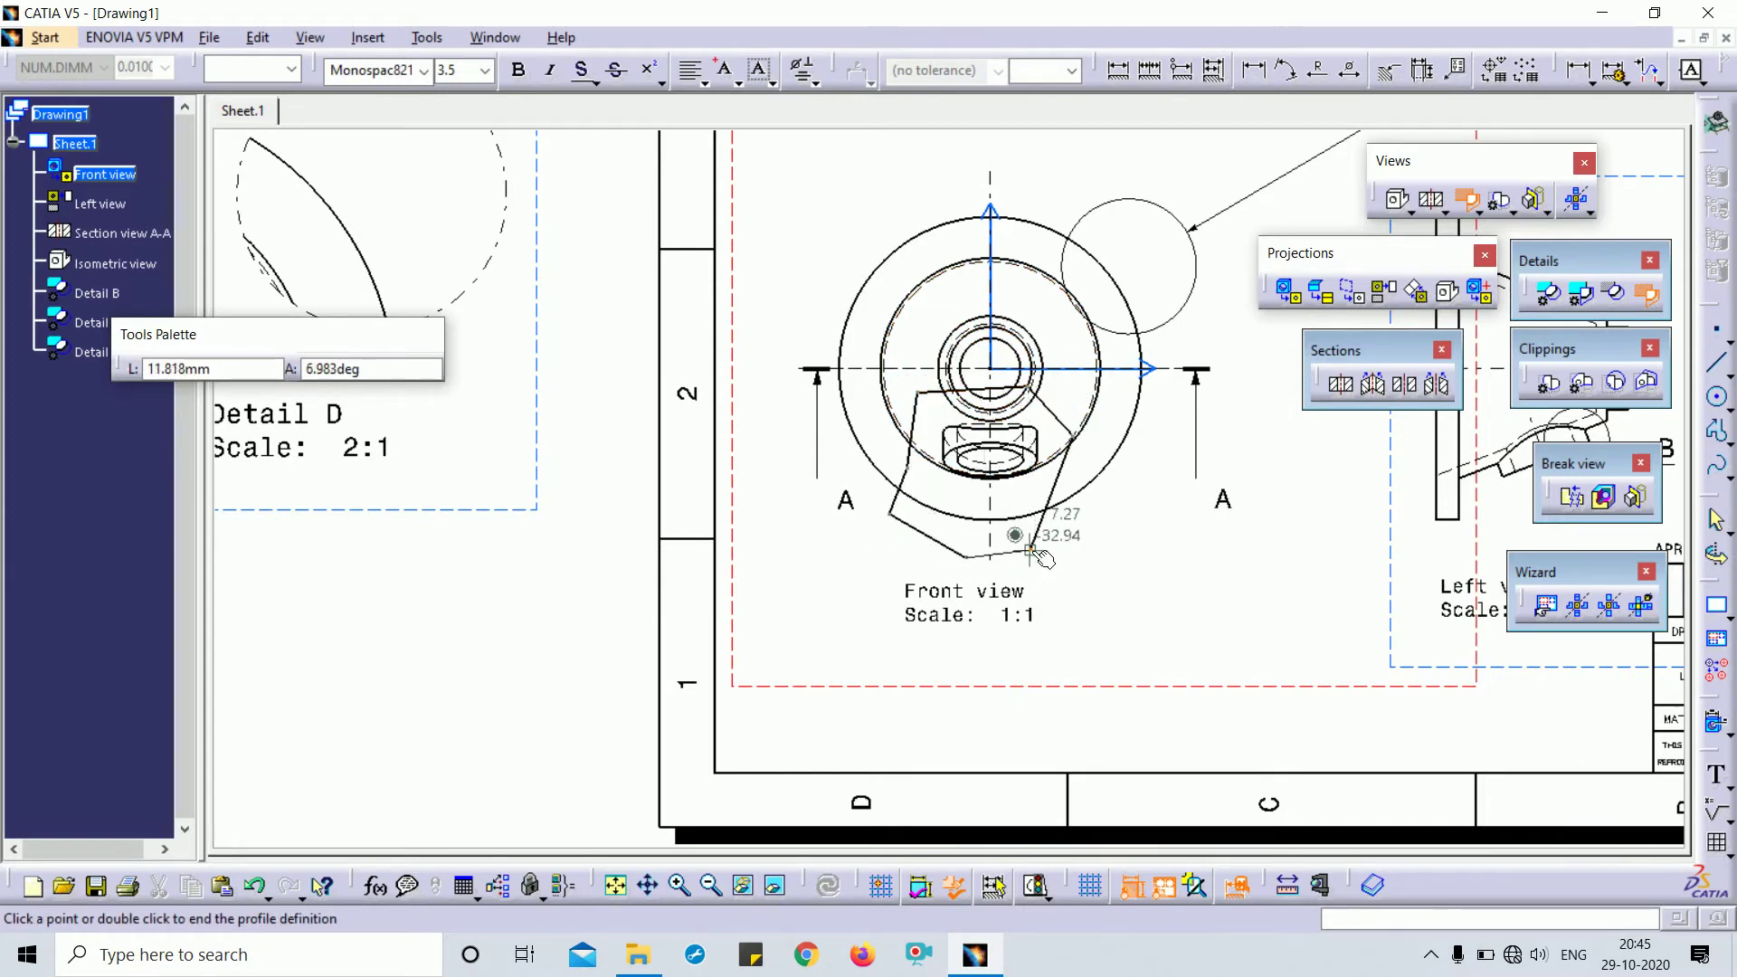
left_click(1032, 550)
mouse_move(1060, 596)
middle_mouse_down("ctrl")
mouse_move(1028, 613)
mouse_move(963, 331)
middle_mouse_up("ctrl")
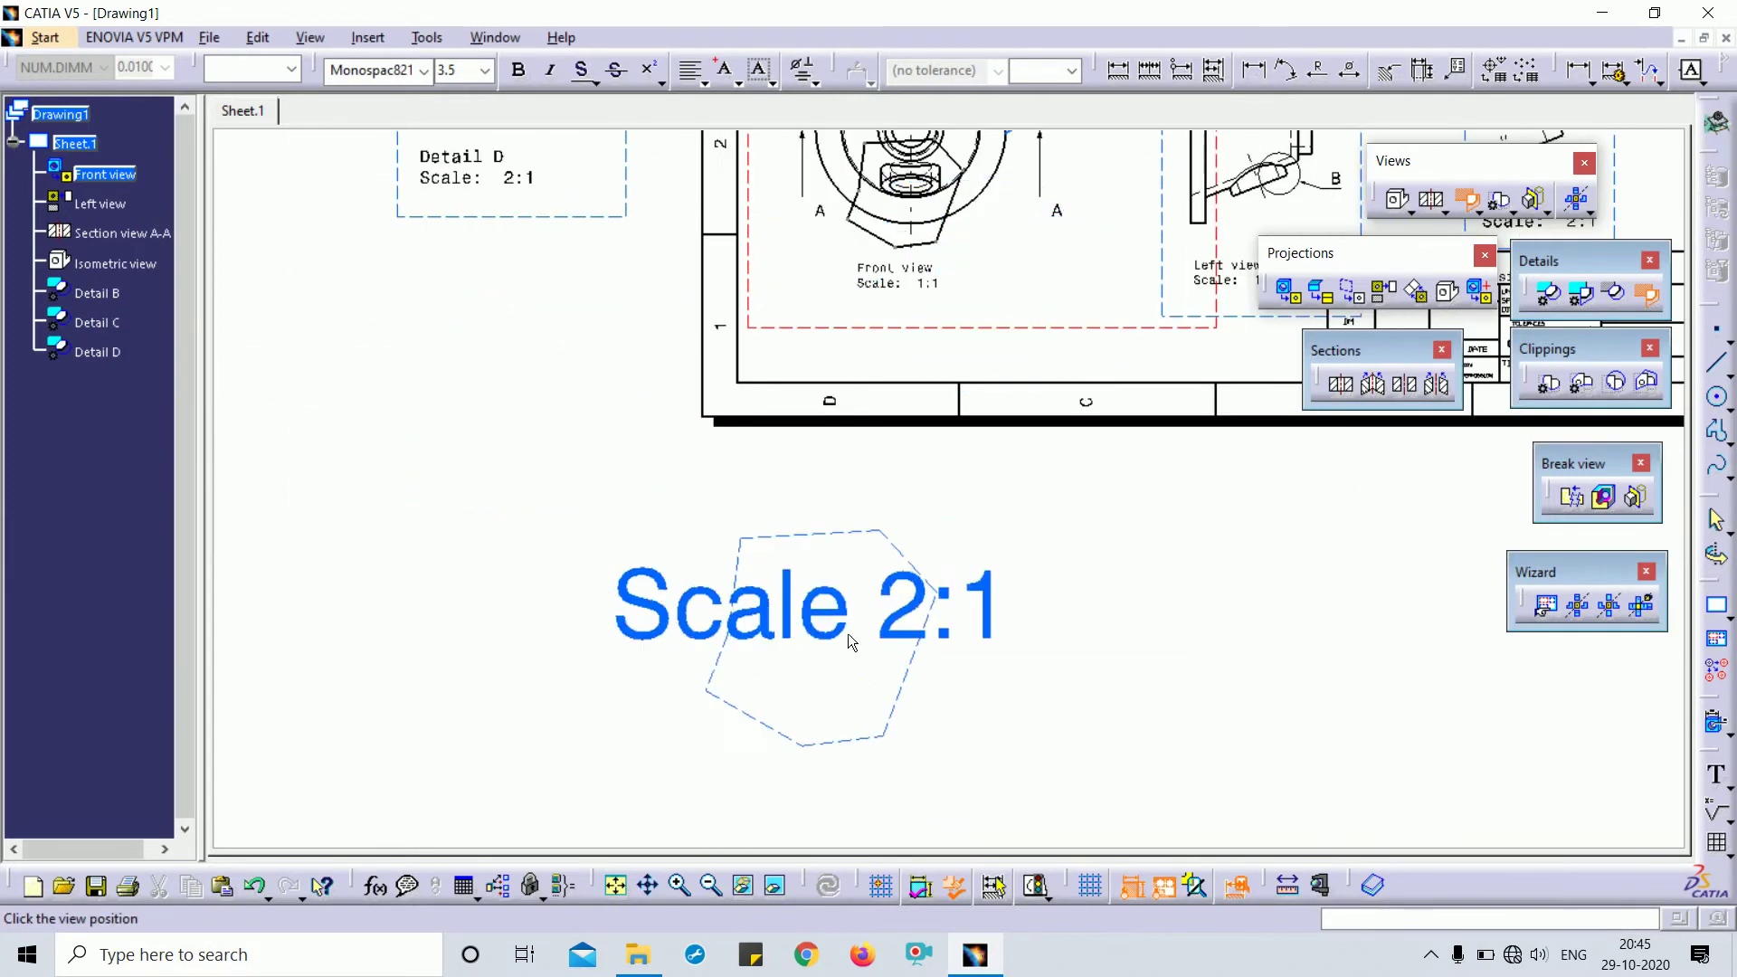
left_click(937, 626)
Move the Detail E label lower and centre it beneath the detail's geometry
mouse_move(1169, 712)
middle_mouse_down()
mouse_move(1232, 589)
mouse_move(1227, 507)
mouse_move(1083, 769)
mouse_move(1047, 573)
mouse_move(1064, 452)
middle_mouse_up()
middle_click_drag(1064, 453, 1099, 656, "ctrl")
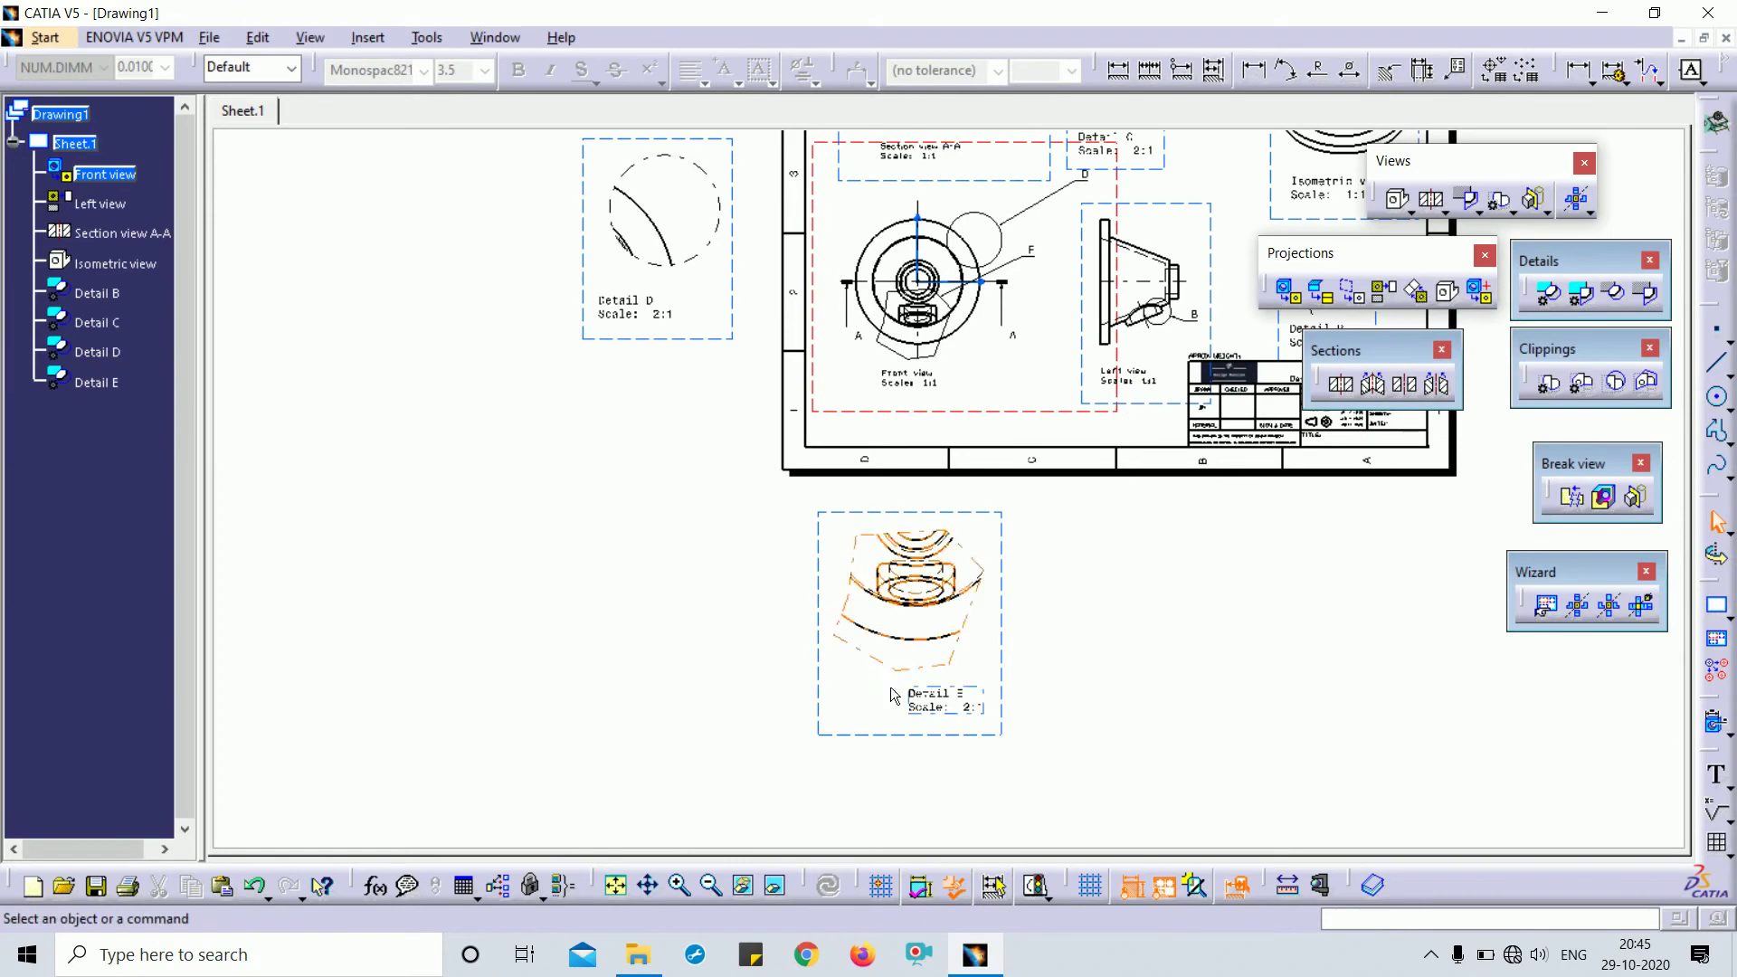
left_click(946, 708)
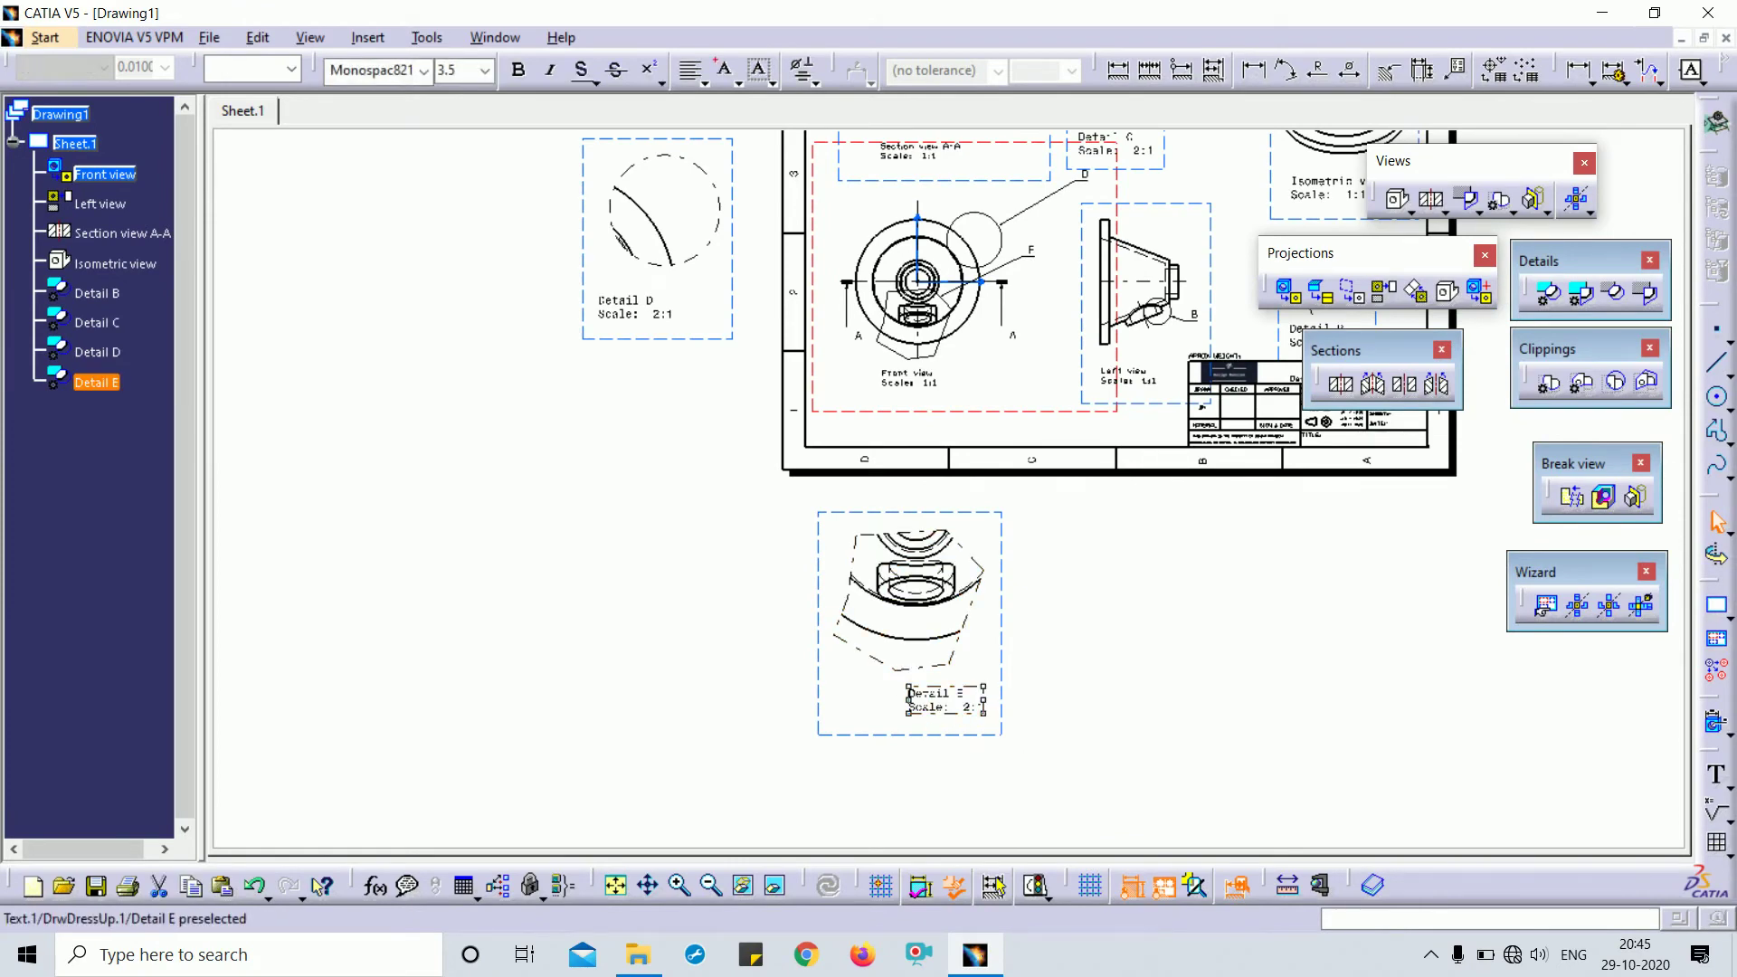
left_click_drag(946, 721, 921, 737)
mouse_move(1131, 651)
middle_mouse_down("ctrl")
mouse_move(1143, 721)
mouse_move(1067, 768)
mouse_move(1066, 512)
middle_mouse_up("ctrl")
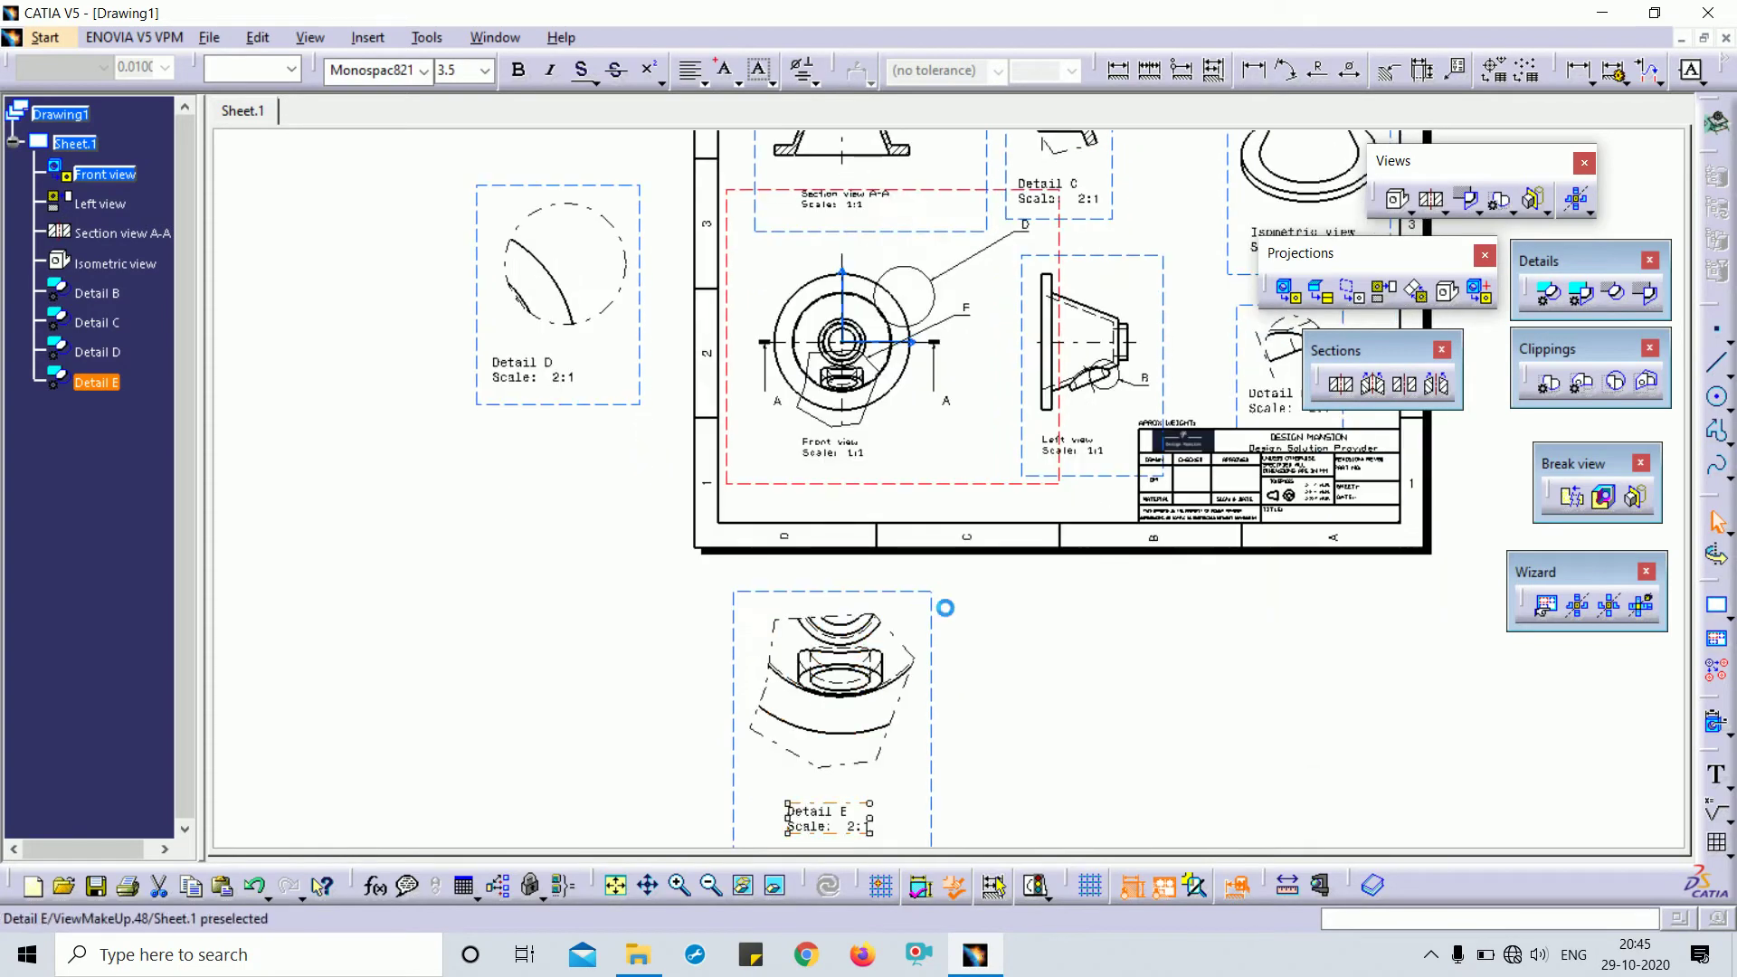
Delete the Detail E and Detail D views outside the sheet
left_click(944, 608)
key("Delete")
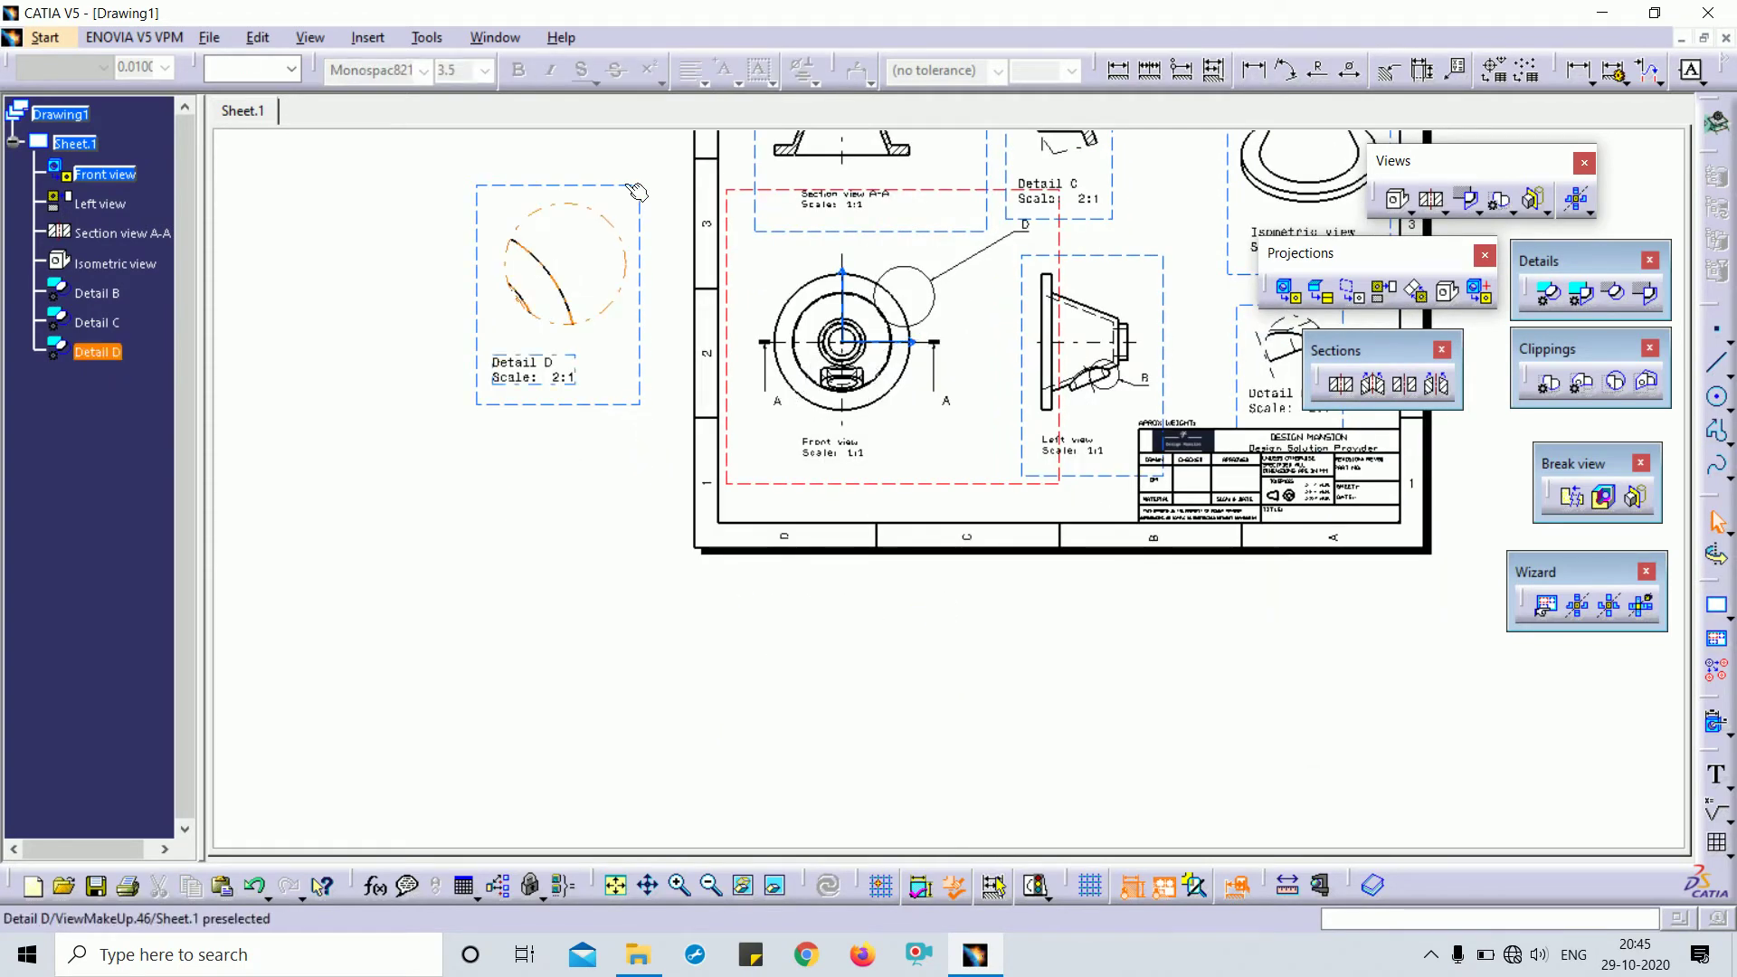
key("Delete")
Delete the Detail C and Detail B views from the sheet
middle_click_drag(1000, 472, 926, 619)
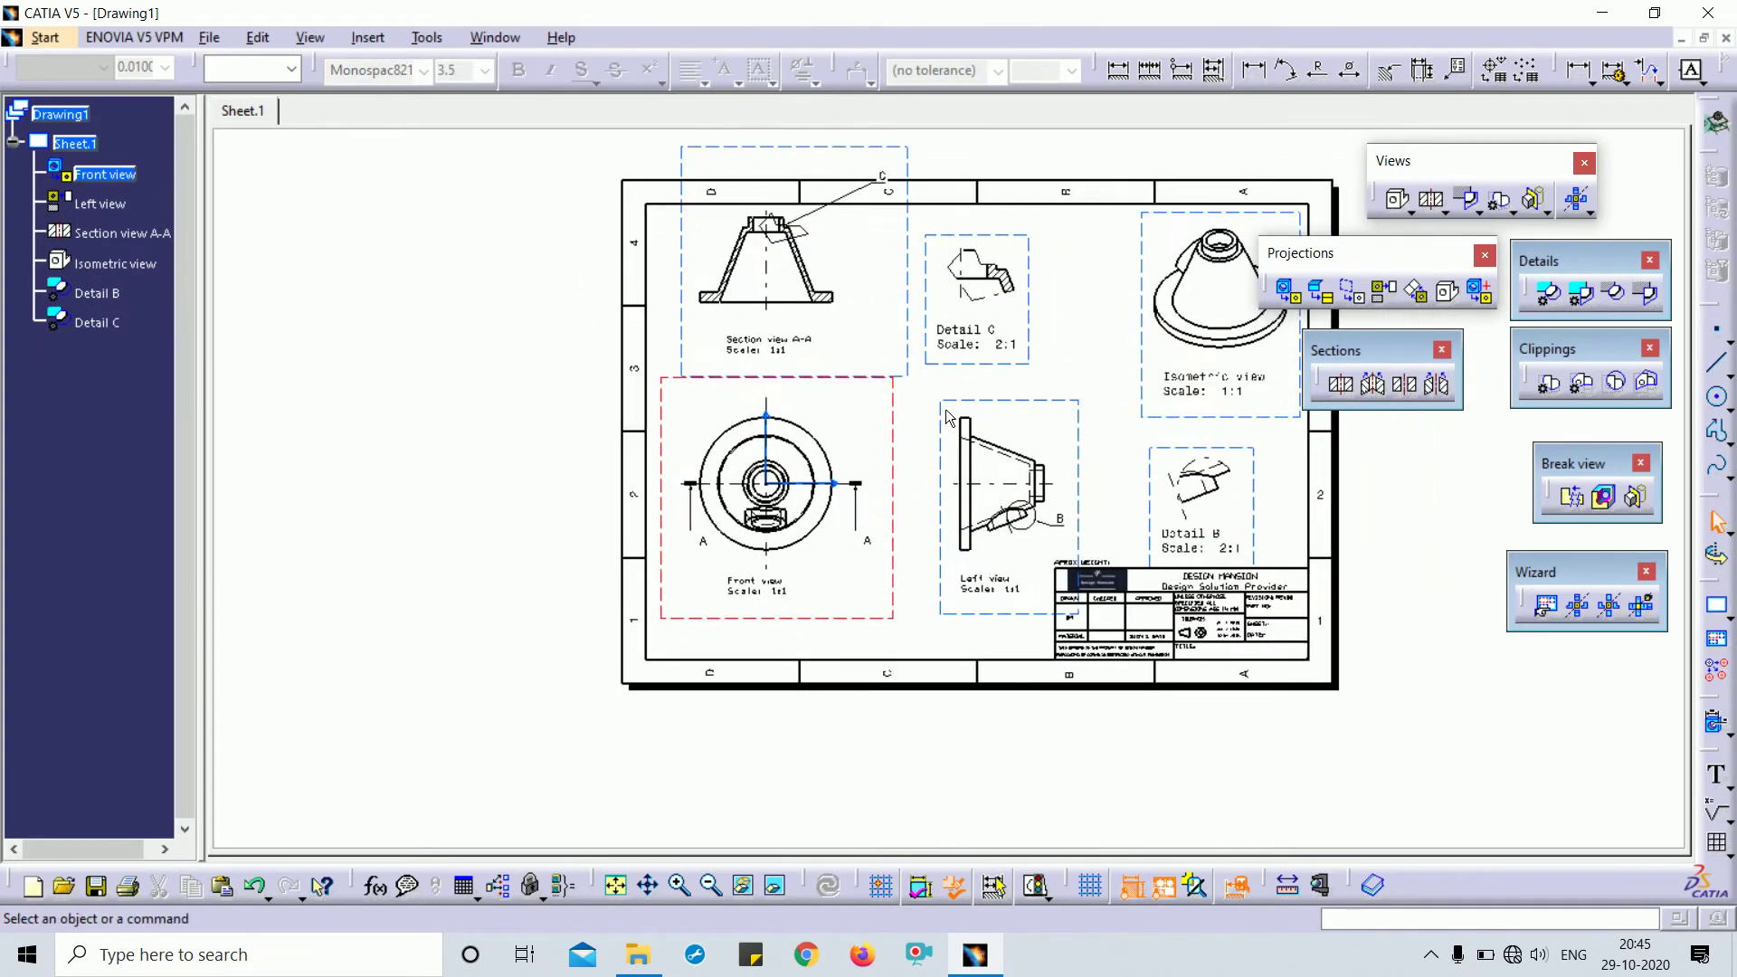
mouse_move(947, 404)
middle_mouse_down()
mouse_move(891, 550)
mouse_move(915, 465)
middle_mouse_up()
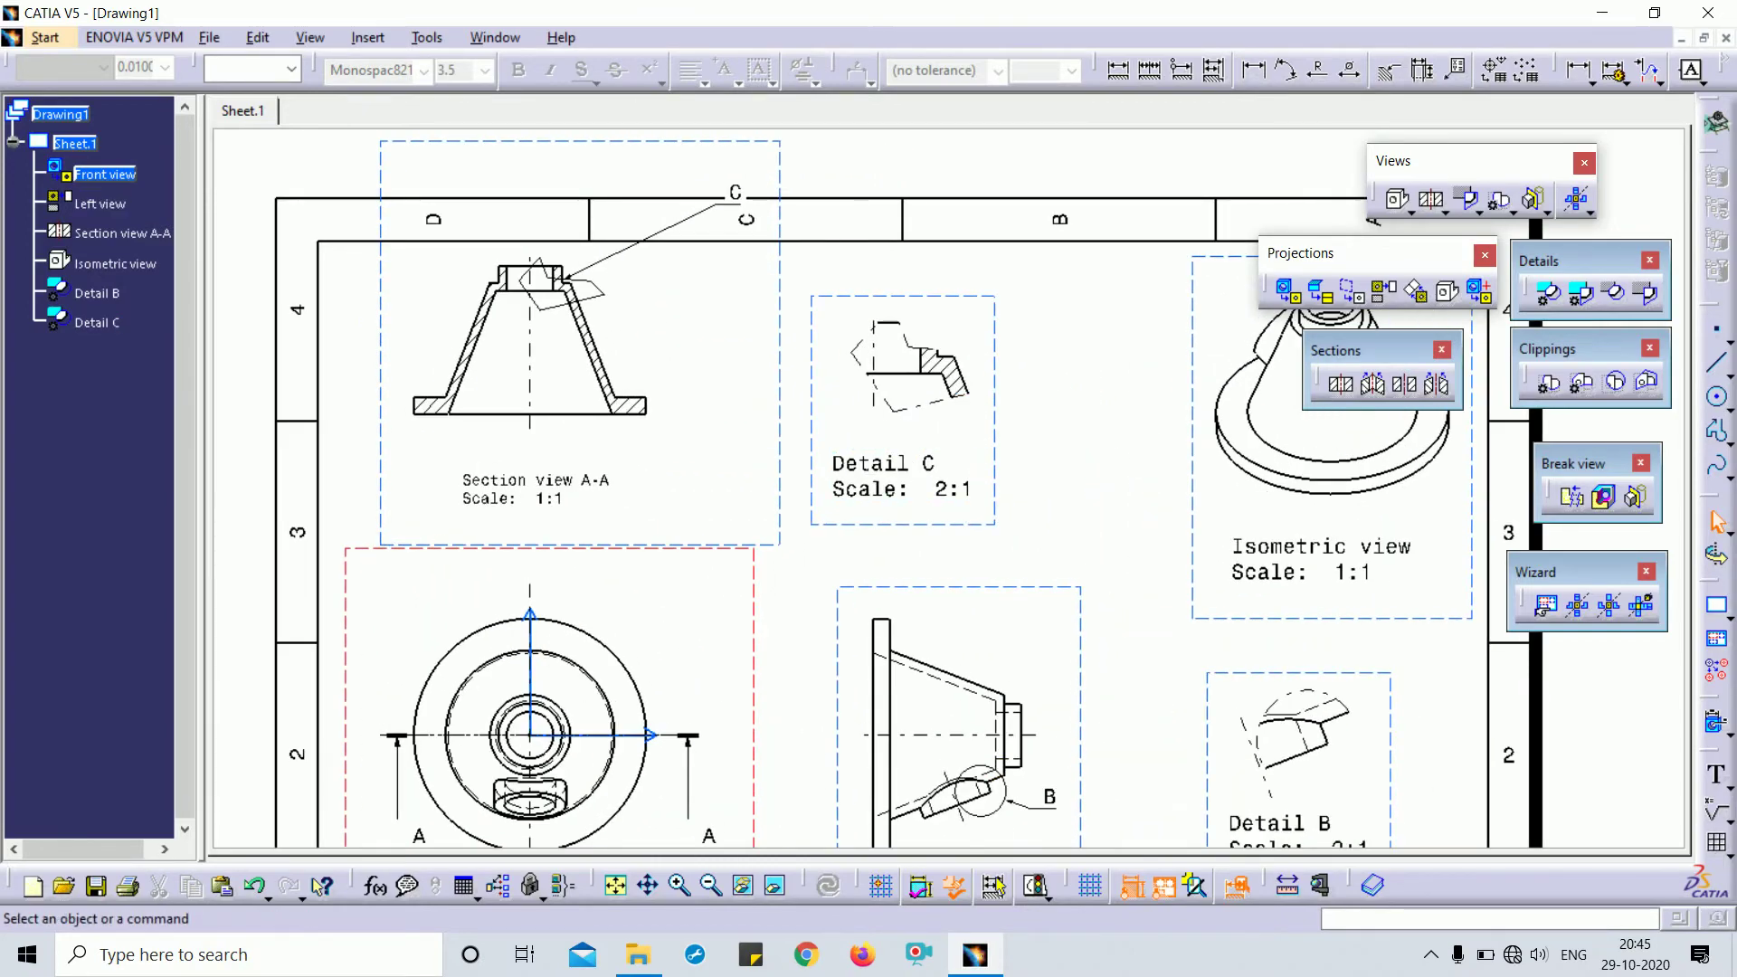
mouse_move(941, 299)
middle_mouse_down("ctrl")
mouse_move(945, 353)
mouse_move(939, 291)
mouse_move(950, 337)
middle_mouse_up("ctrl")
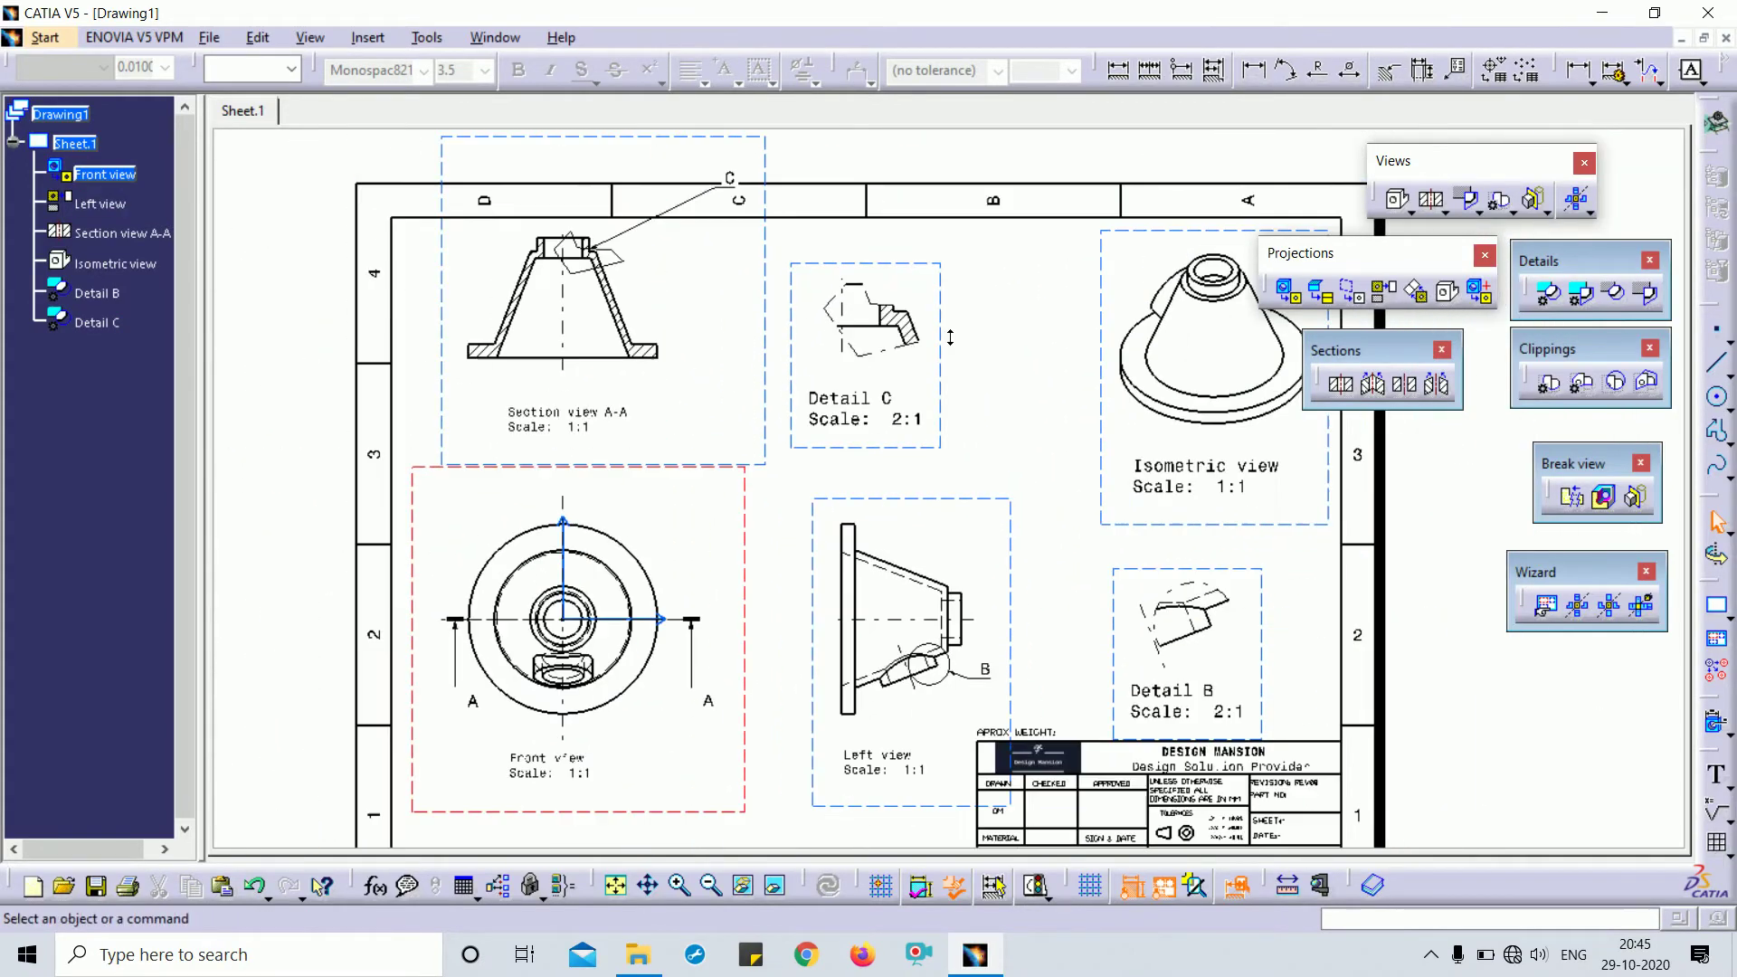
left_click(950, 274)
key("Delete")
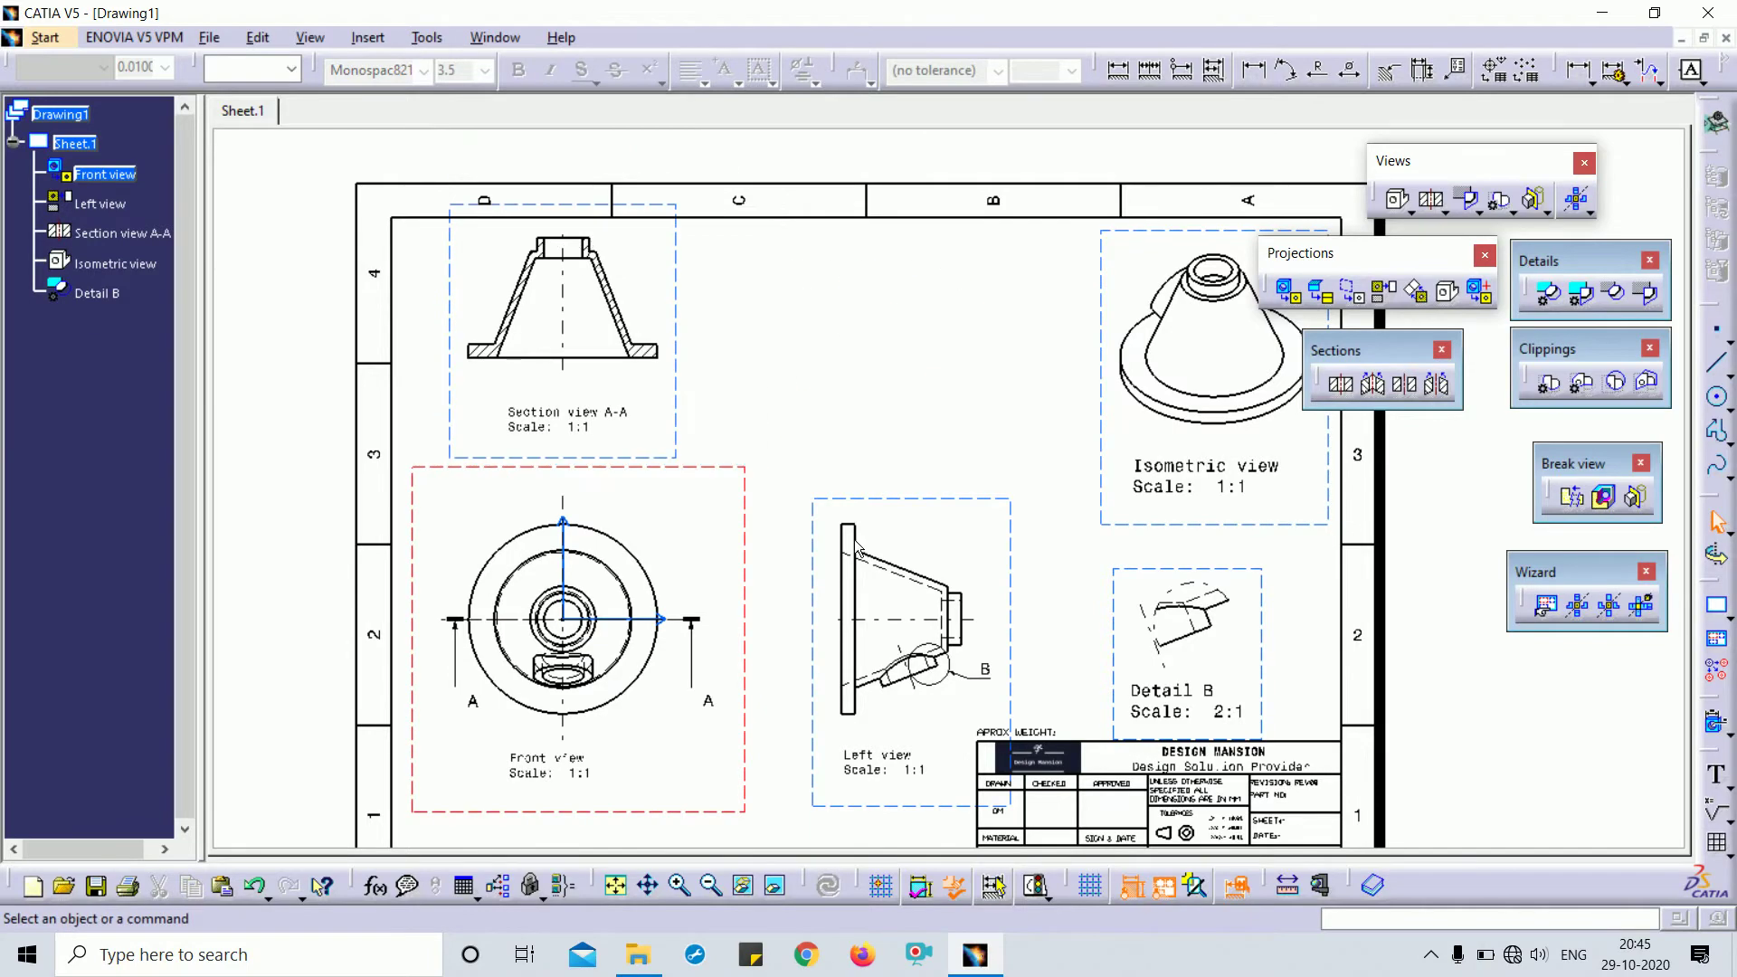
middle_click_drag(1008, 532, 1013, 384)
middle_click_drag(1013, 384, 1015, 288, "ctrl")
middle_click_drag(1046, 510, 756, 396)
middle_click_drag(757, 396, 760, 458, "ctrl")
left_click(1156, 348)
key("Delete")
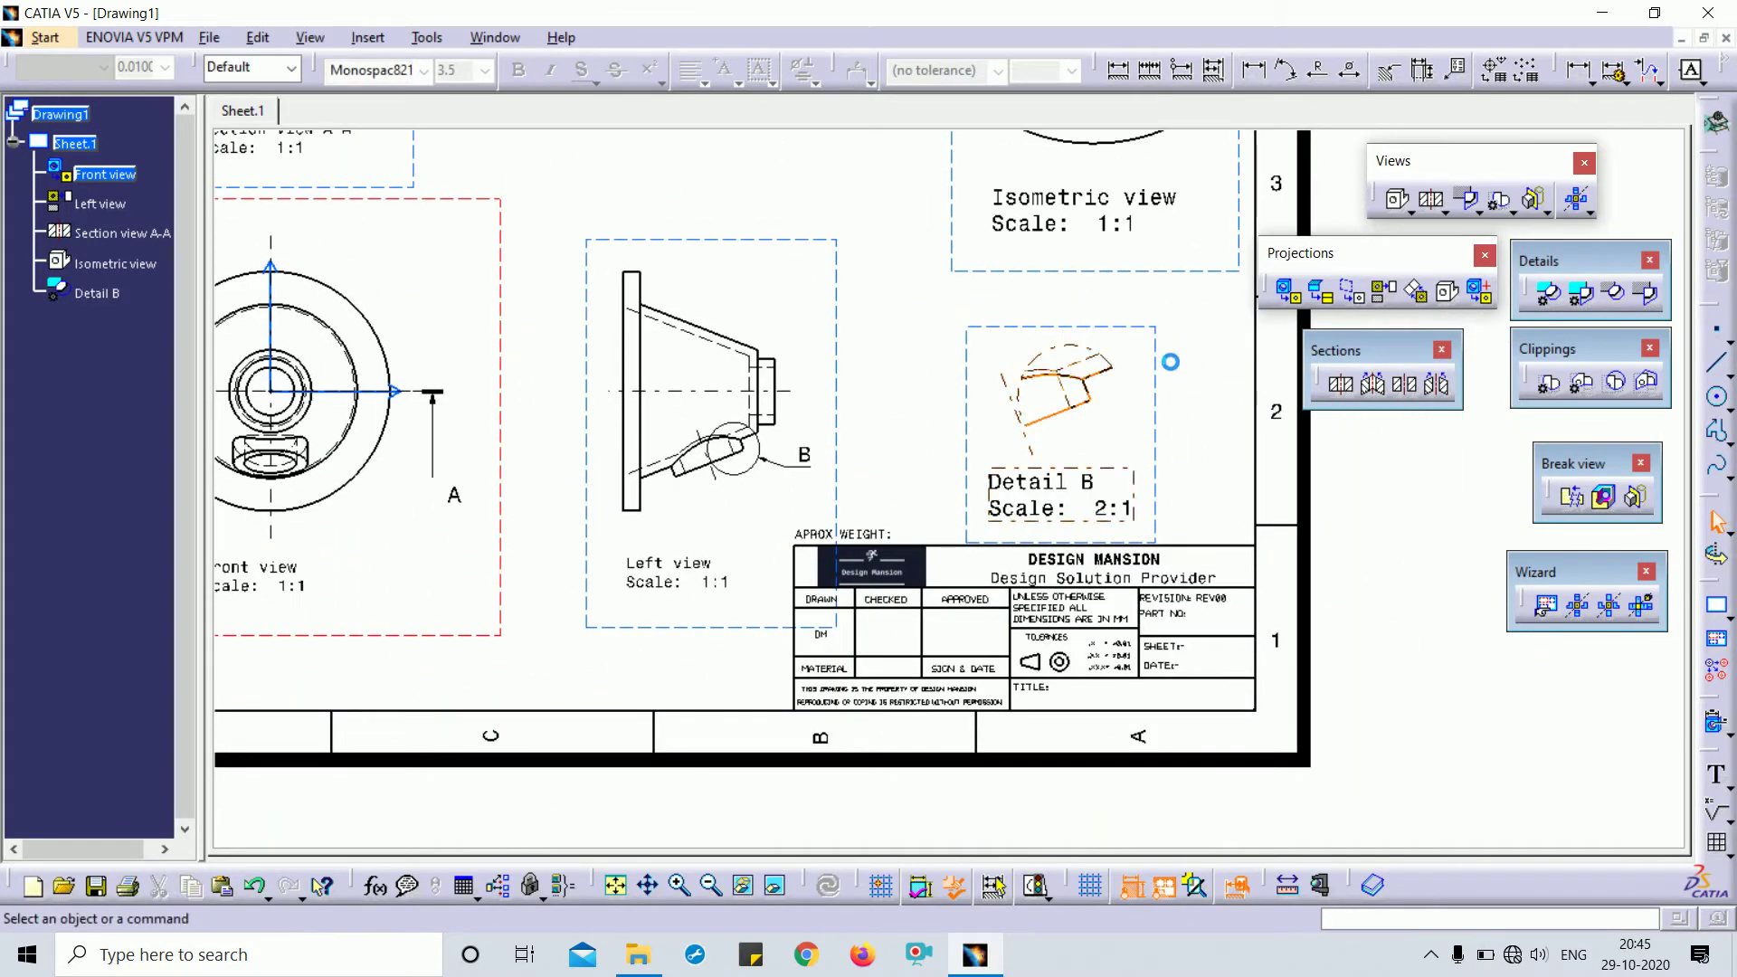
Clip the front view with a circle centred just outside the flange's upper-right edge, keeping only that portion
mouse_move(919, 533)
middle_mouse_down()
mouse_move(1071, 492)
mouse_move(1074, 536)
middle_mouse_up()
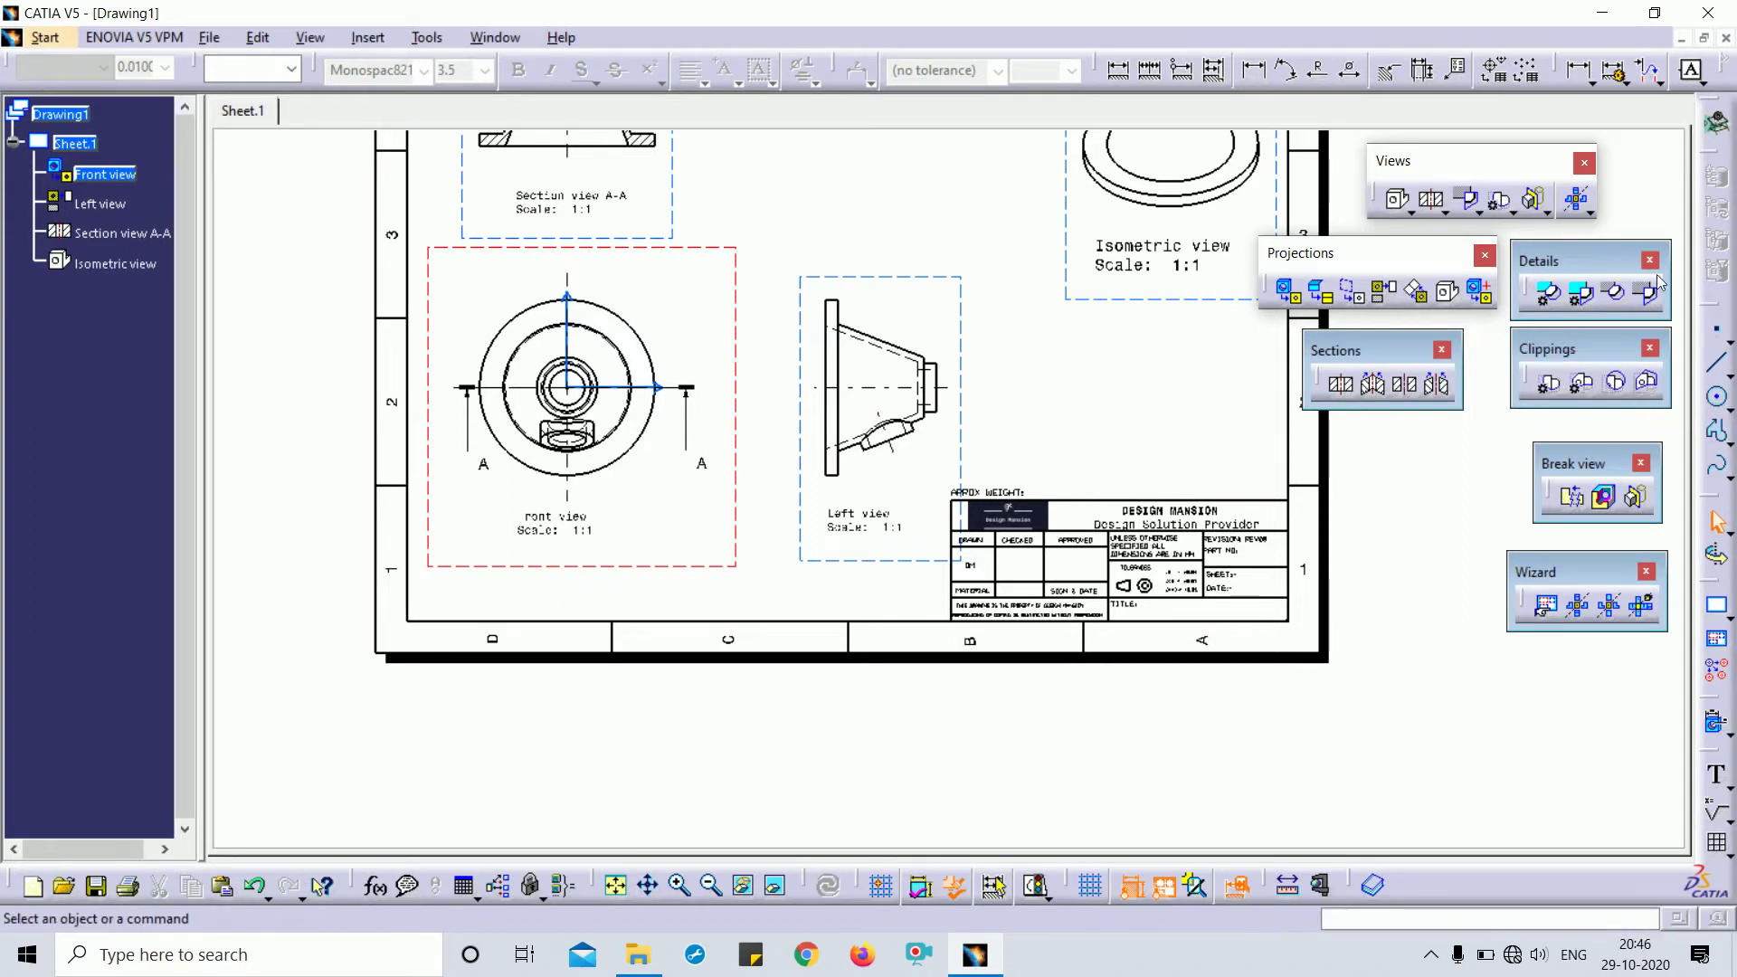
left_click(1548, 387)
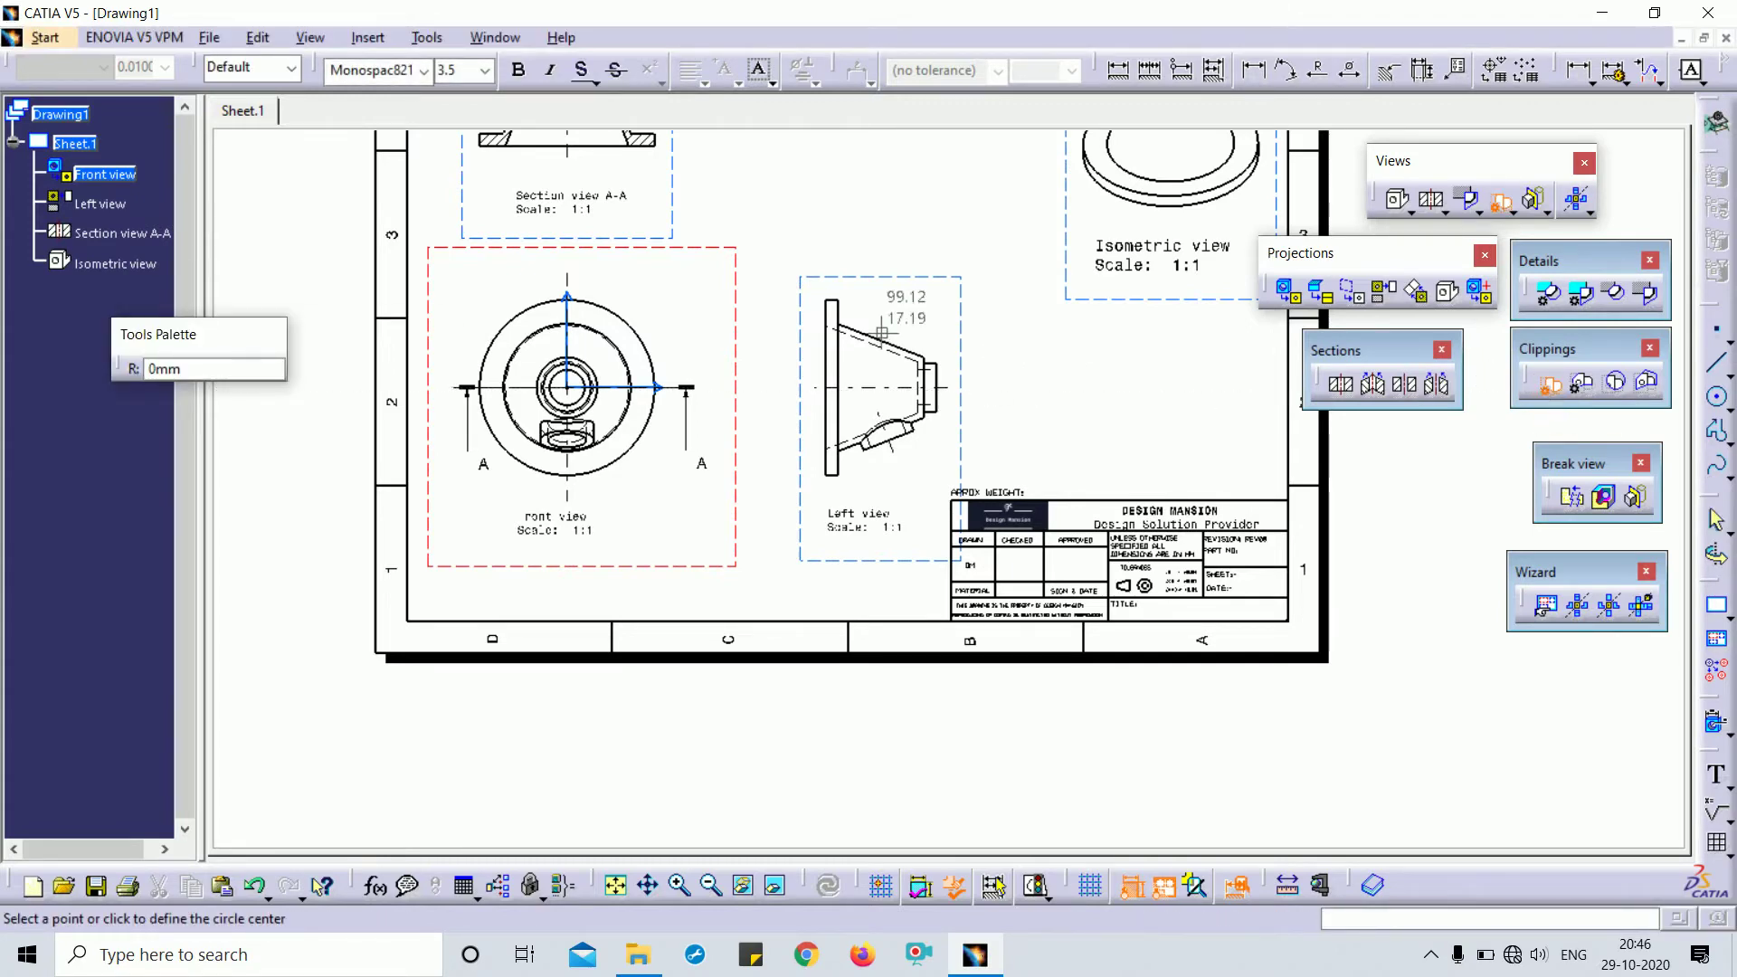
mouse_move(838, 335)
middle_mouse_down()
mouse_move(1144, 512)
mouse_move(1115, 365)
mouse_move(1167, 443)
mouse_move(1167, 341)
mouse_move(1075, 241)
middle_mouse_up()
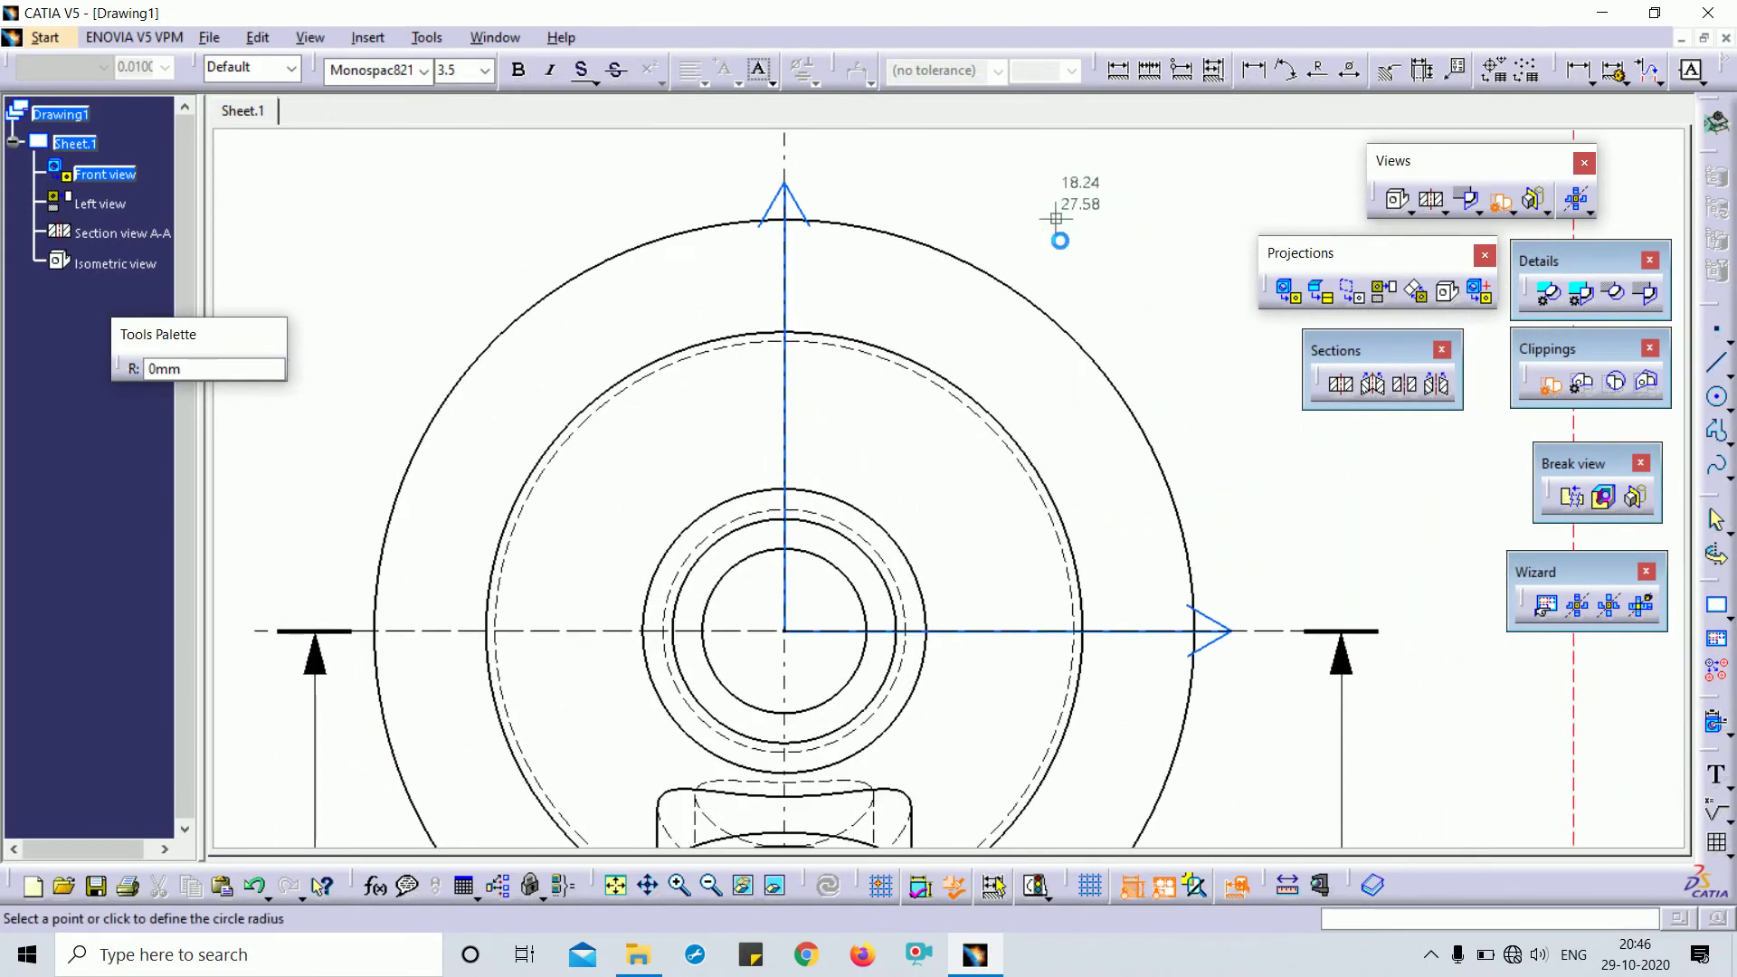
left_click(1056, 218)
left_click(933, 441)
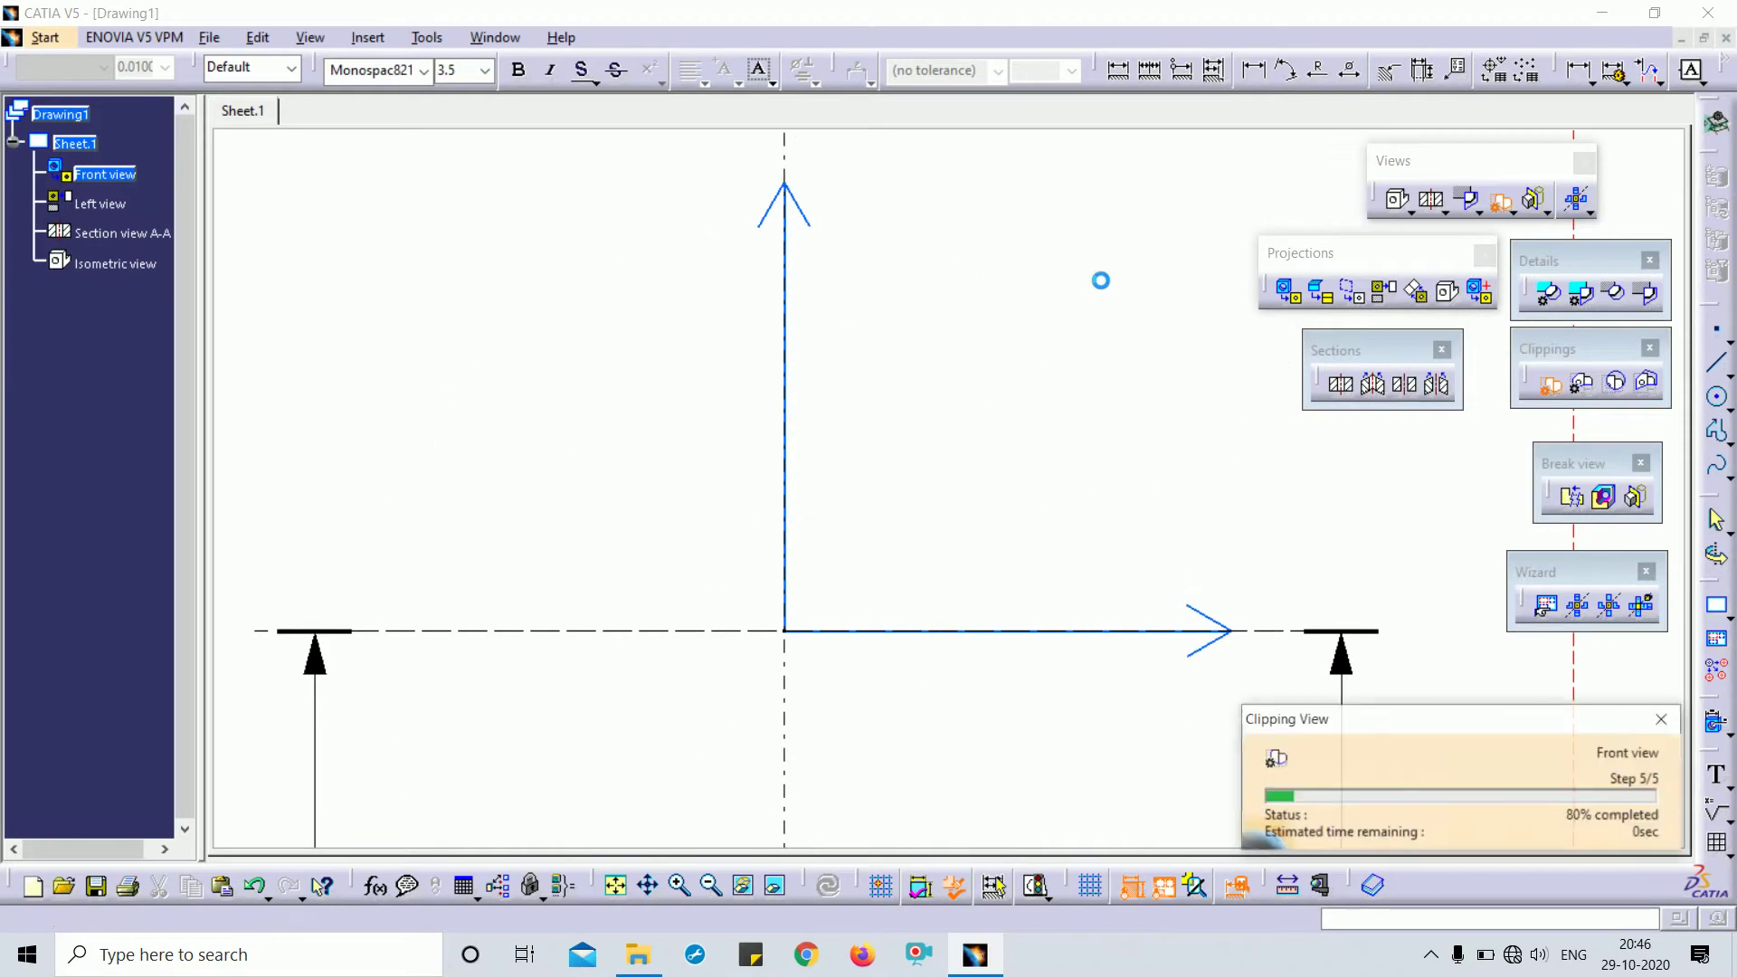
mouse_move(1101, 281)
middle_mouse_down()
mouse_move(1099, 435)
mouse_move(1074, 366)
mouse_move(1067, 388)
mouse_move(1050, 287)
mouse_move(1018, 610)
mouse_move(1027, 844)
middle_mouse_up()
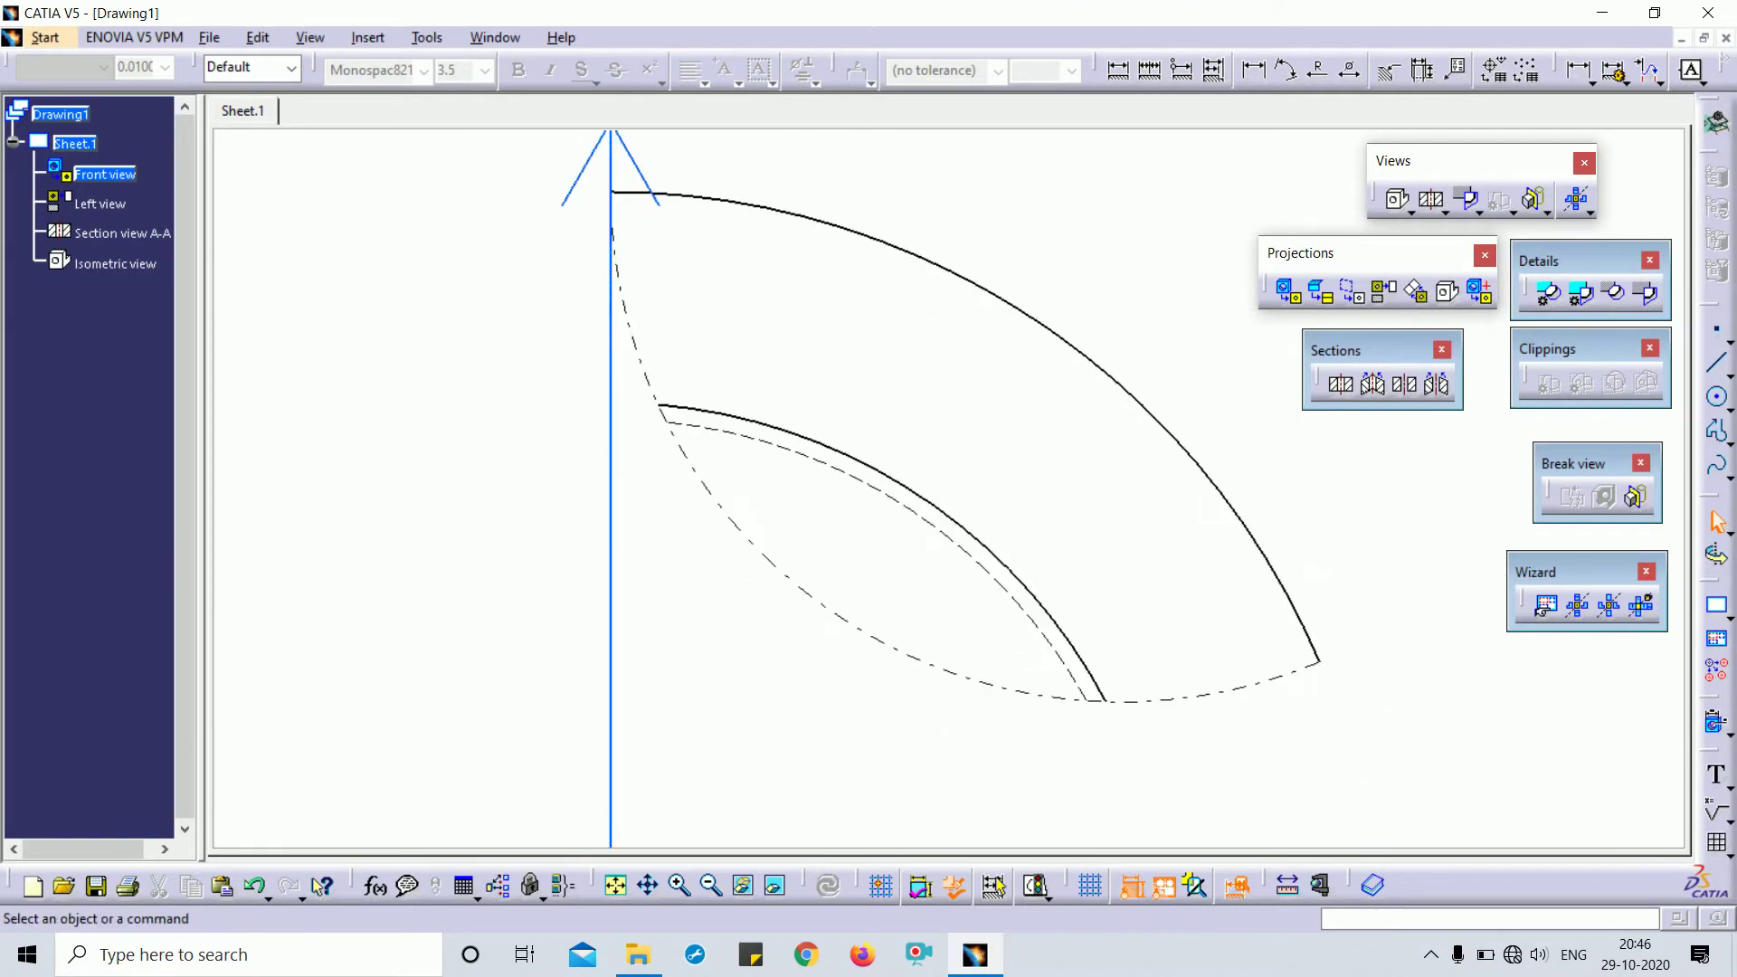
Undo the circular clipping of the front view
middle_click_drag(805, 366, 1001, 780, "ctrl")
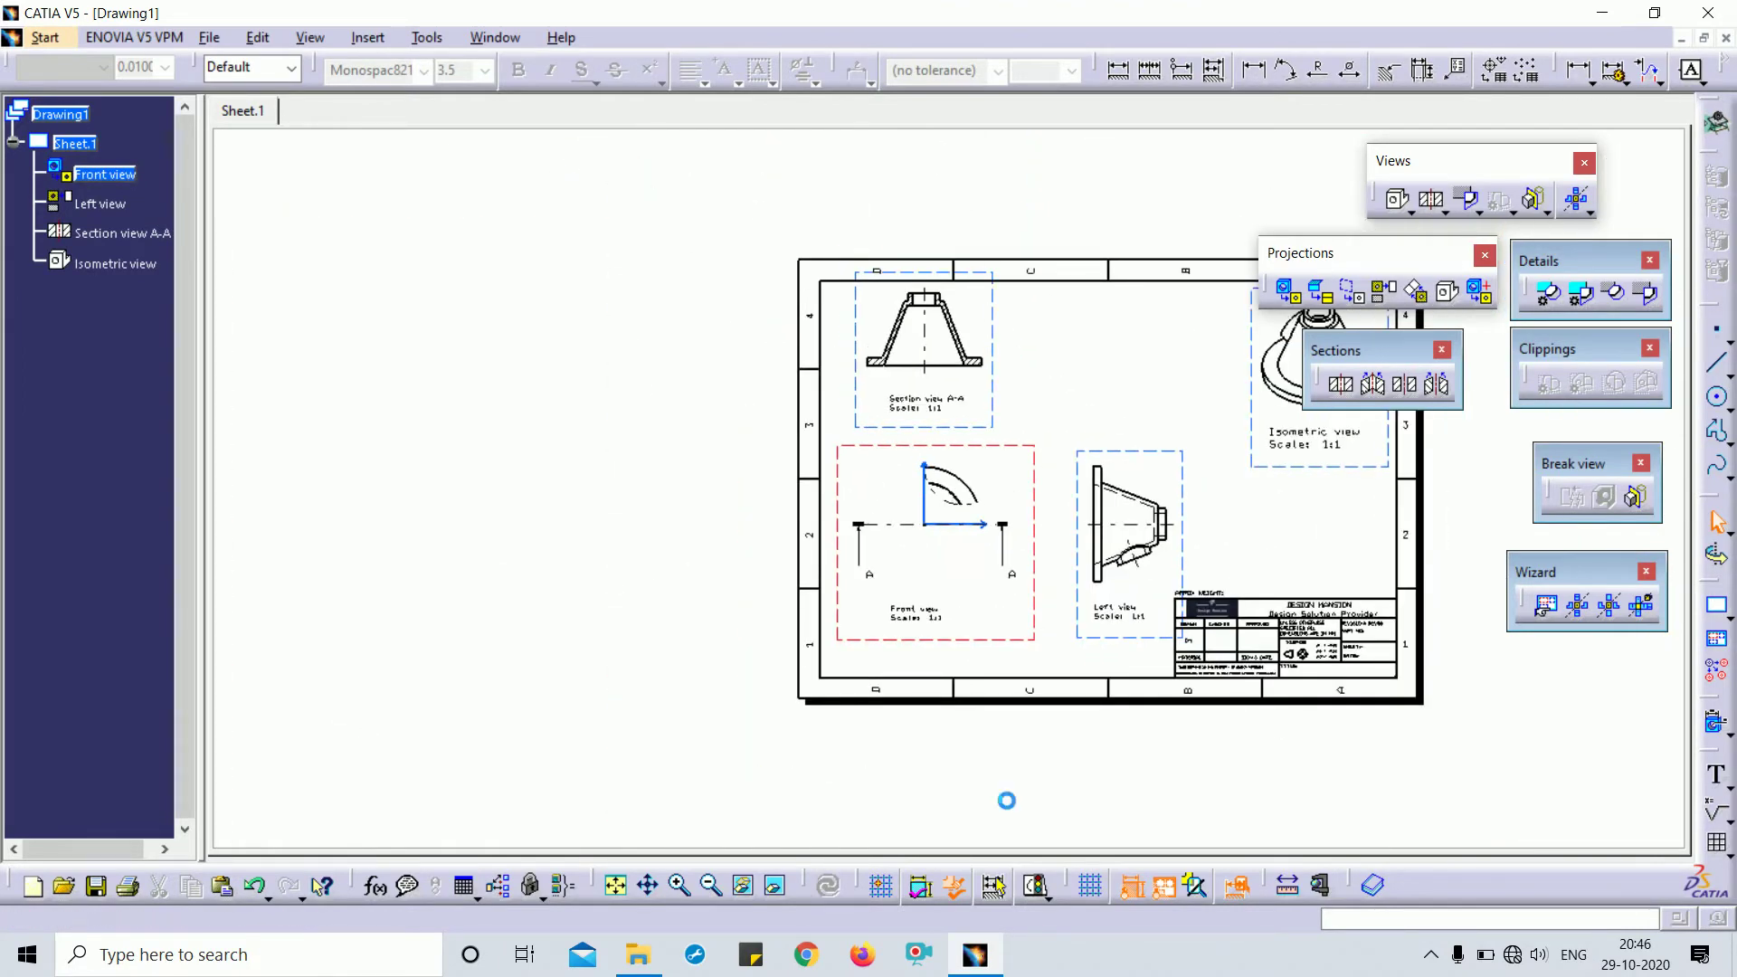
middle_click_drag(1362, 575, 1226, 488)
mouse_move(1226, 489)
middle_mouse_down("ctrl")
mouse_move(1233, 353)
mouse_move(1163, 217)
middle_mouse_up("ctrl")
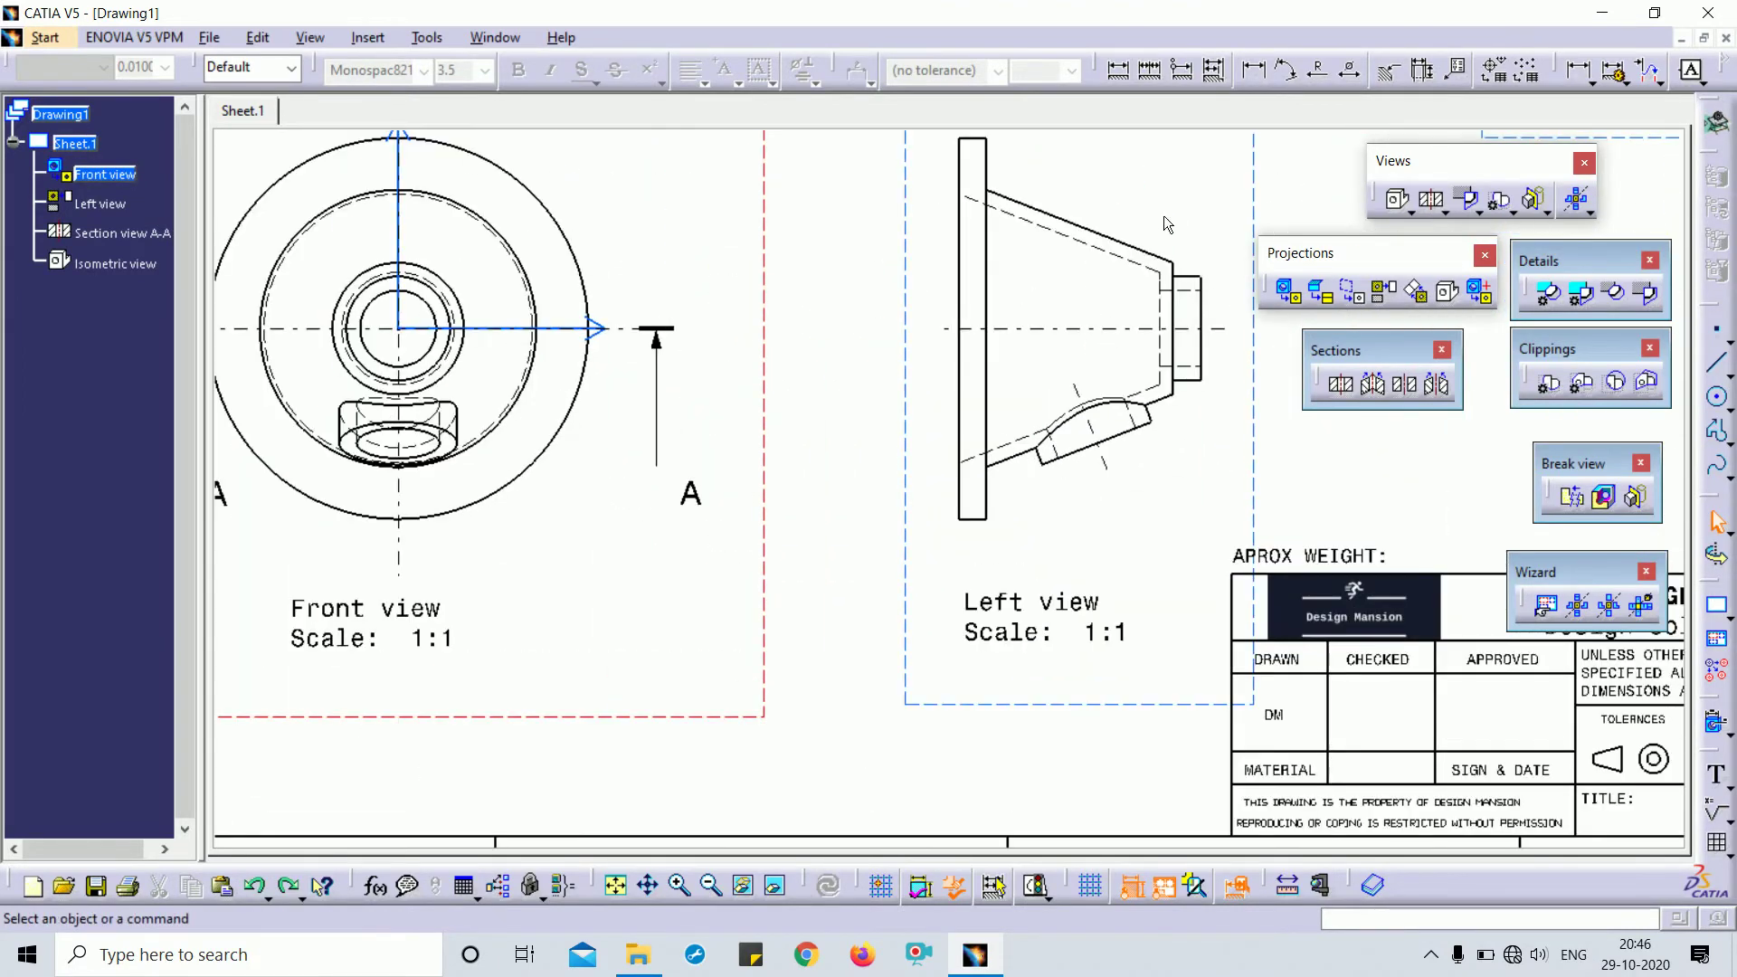
middle_click_drag(1146, 279, 910, 526)
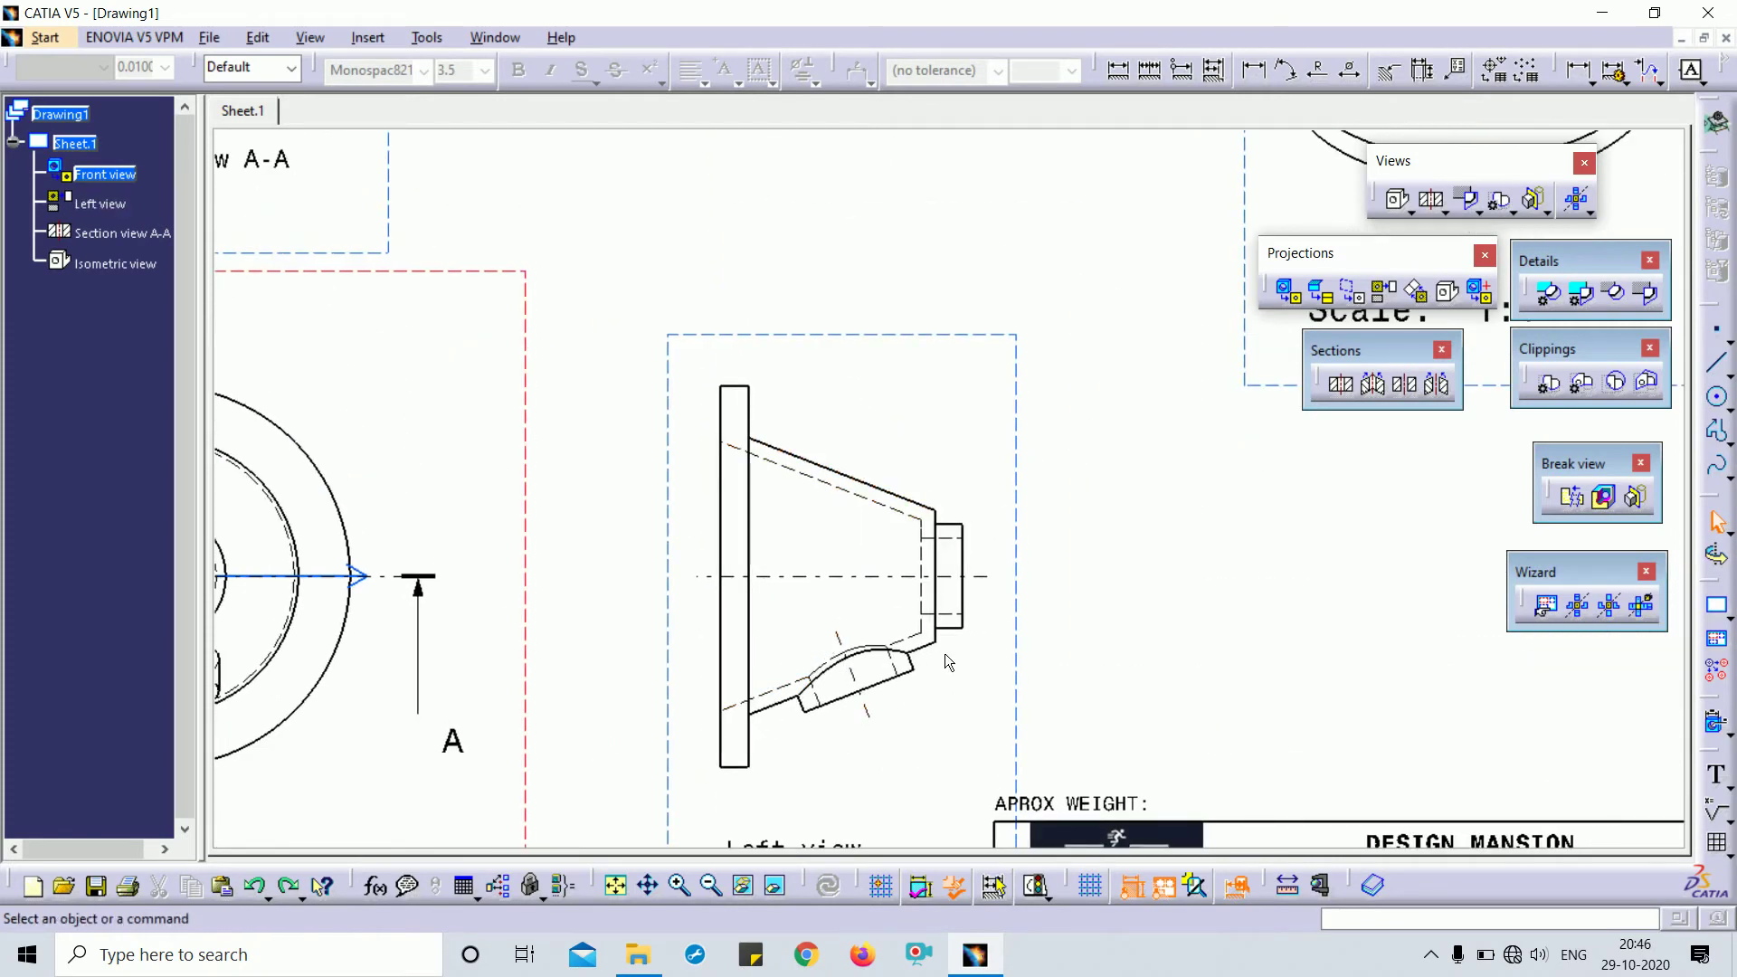
Make the left view the active view and focus on its angled boss
double_click(1018, 345)
middle_click_drag(1228, 592, 1283, 358)
middle_click_drag(1283, 358, 1285, 280, "ctrl")
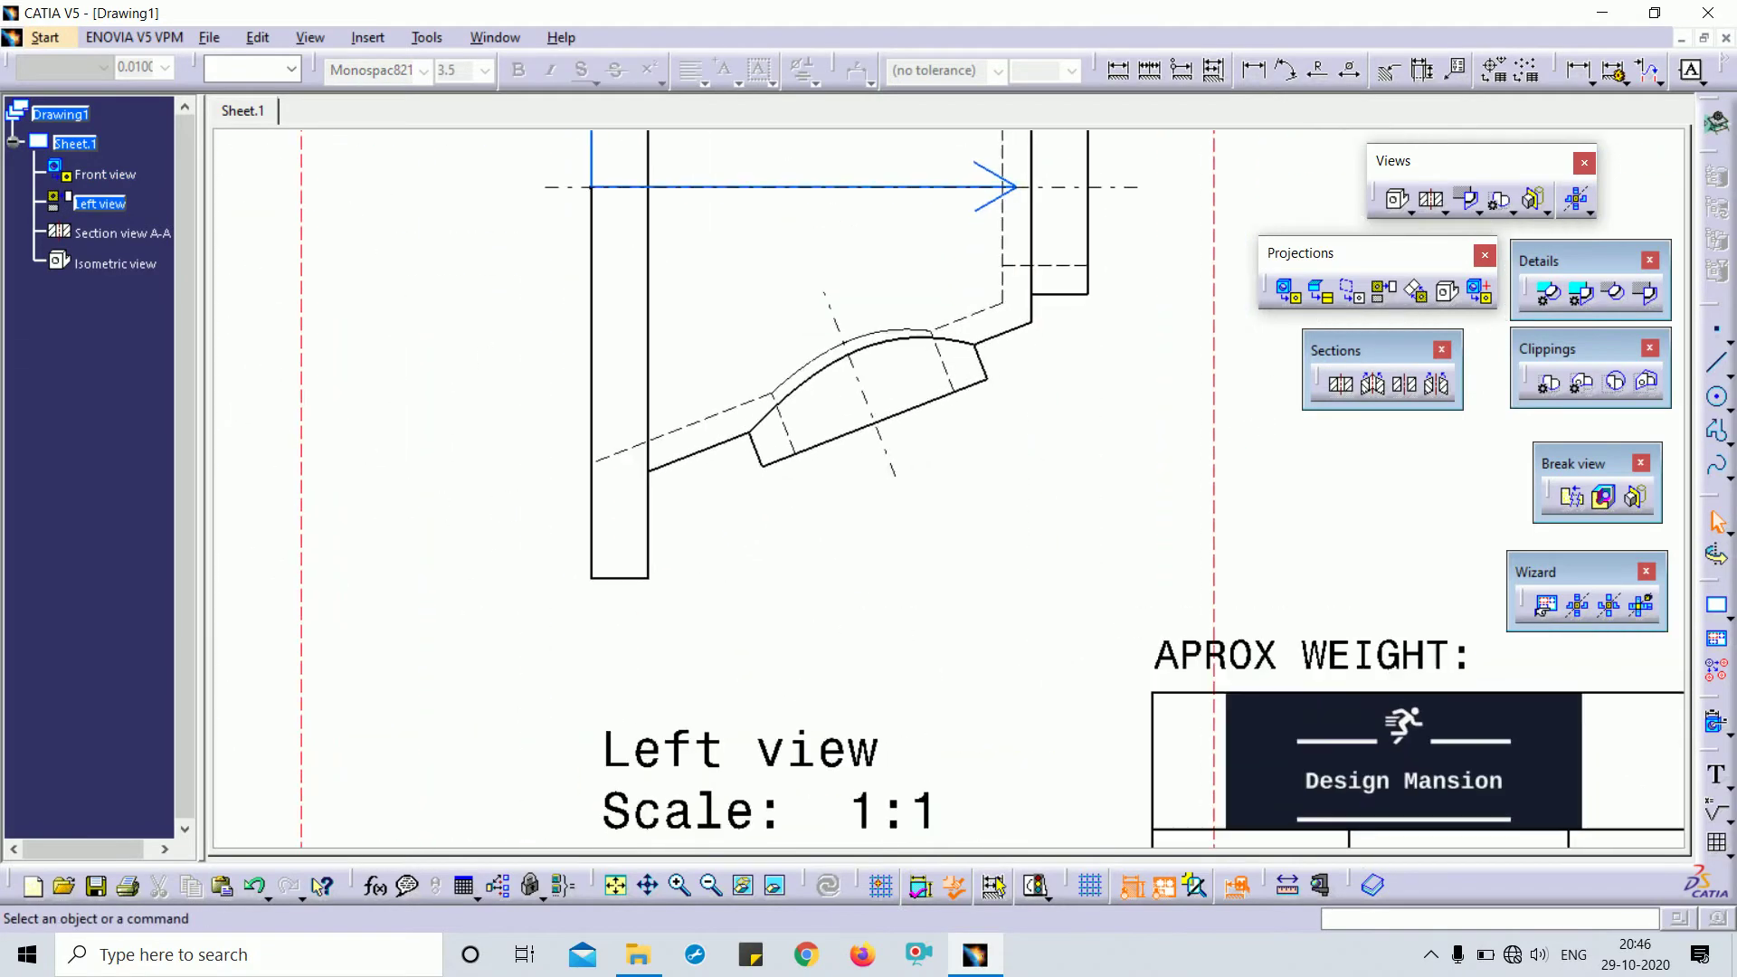
Try clipping the left view with a circle centred on the angled boss, and undo the clipping
left_click(1551, 384)
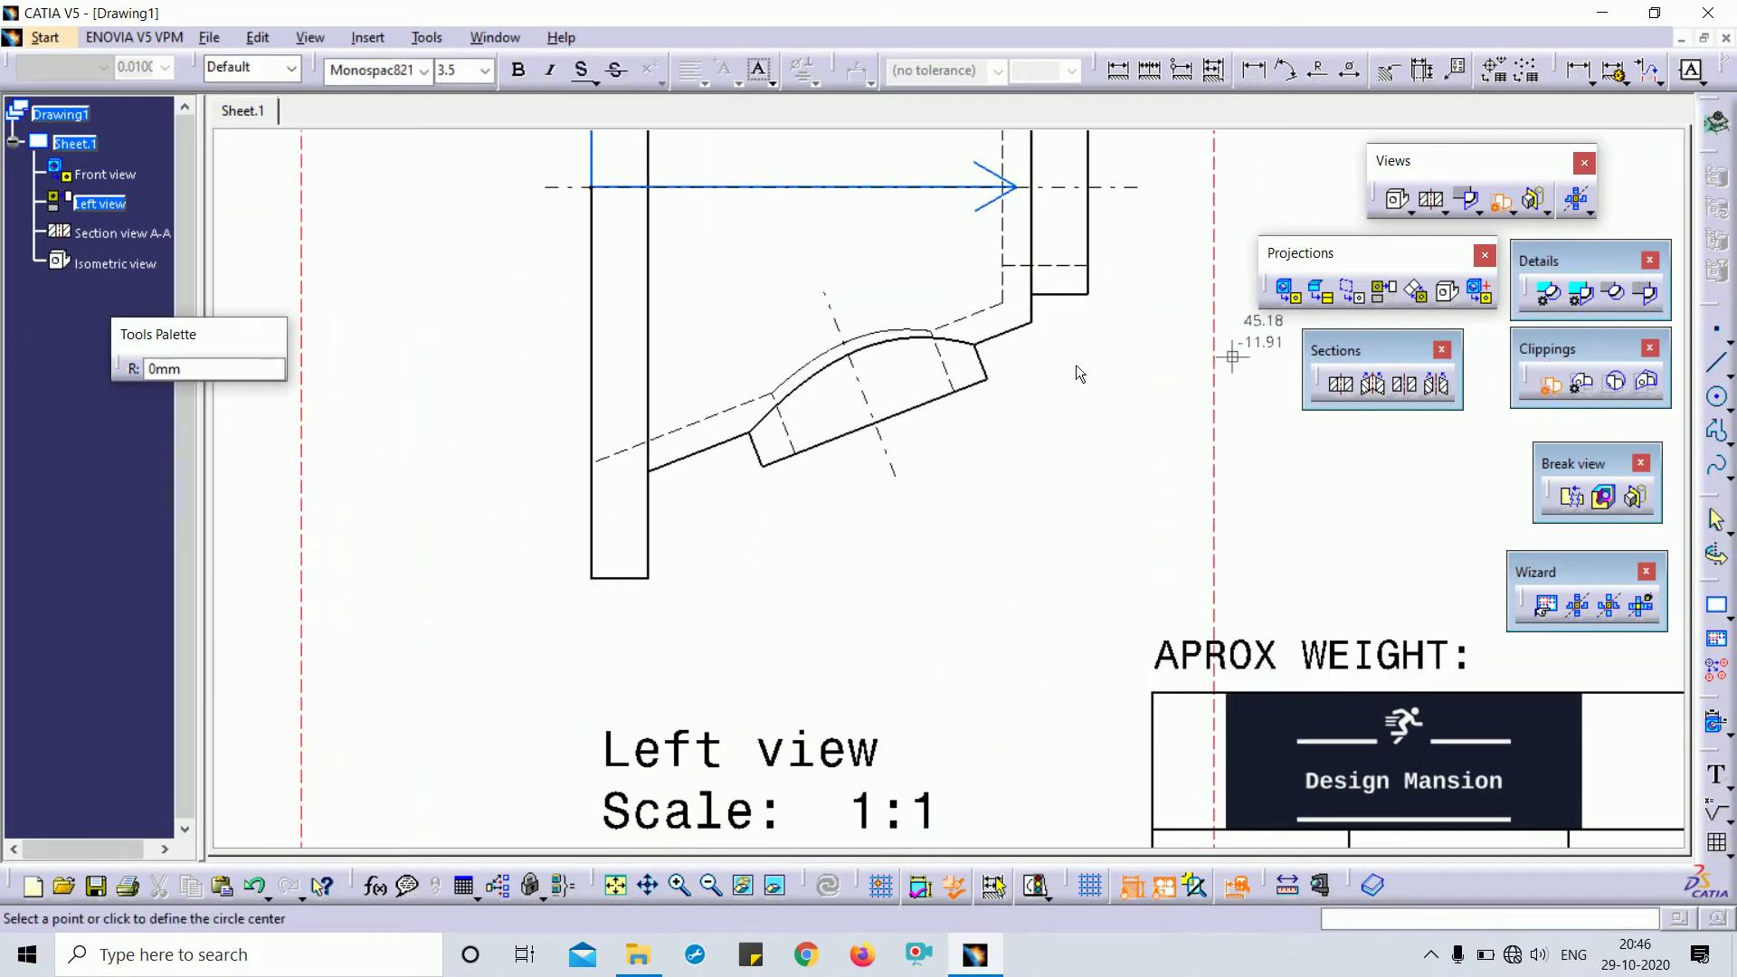
left_click(861, 388)
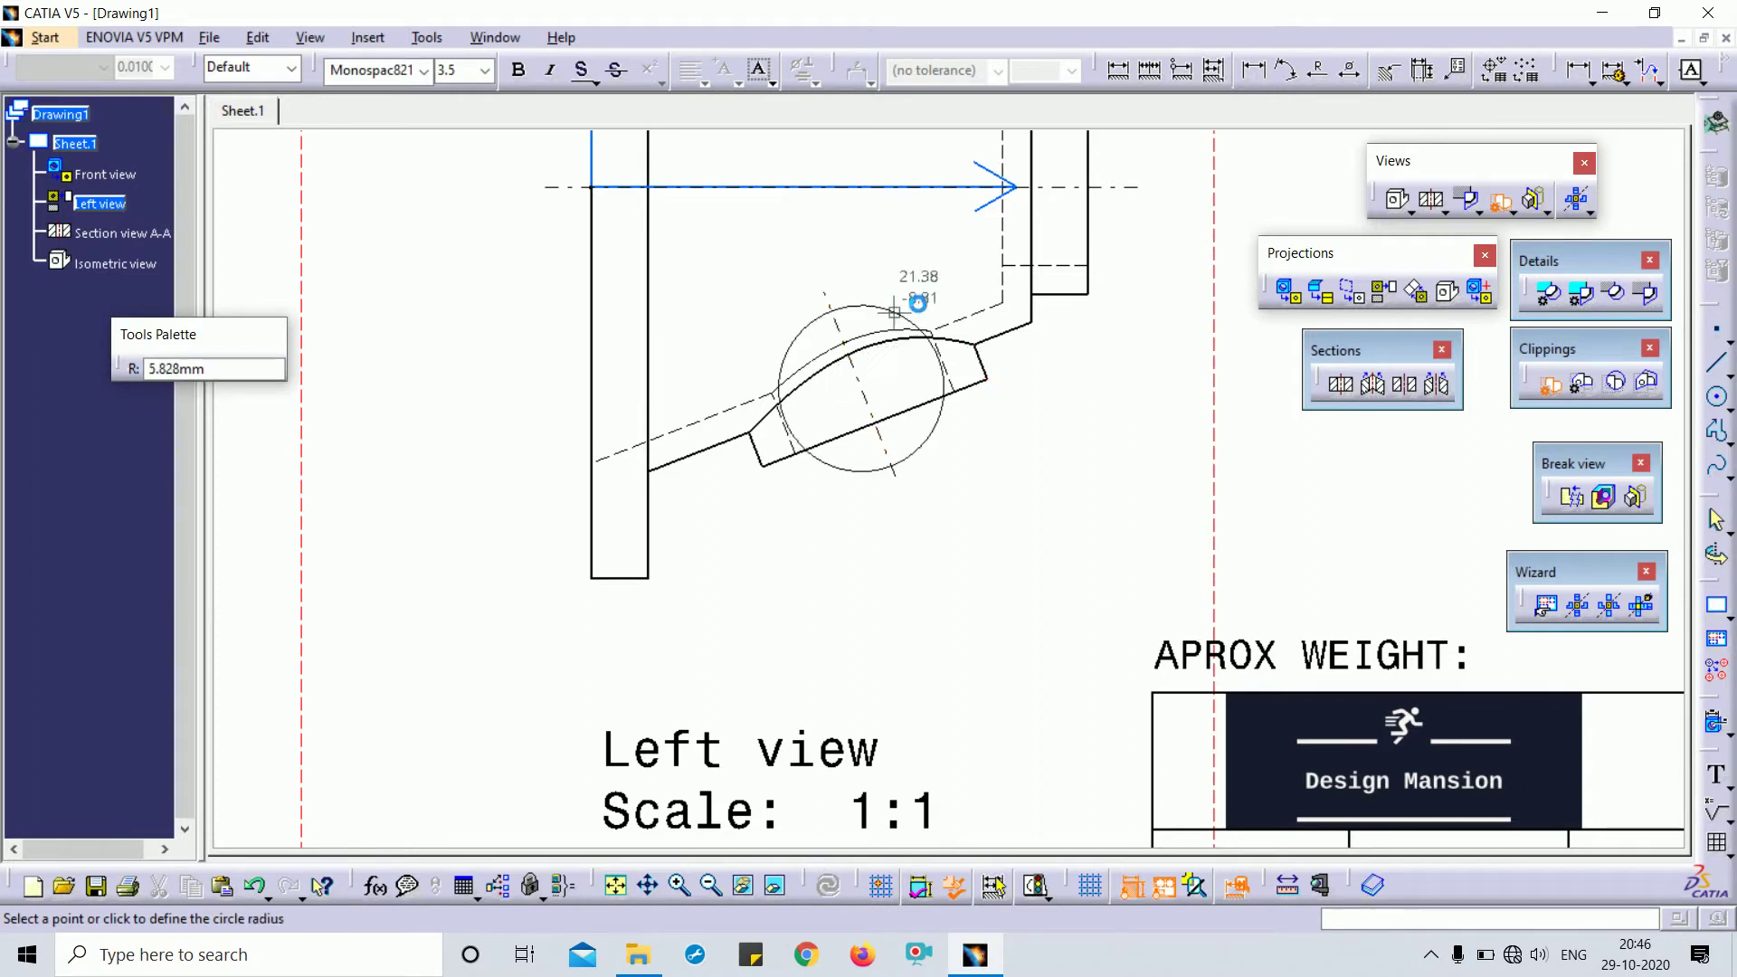
left_click(964, 312)
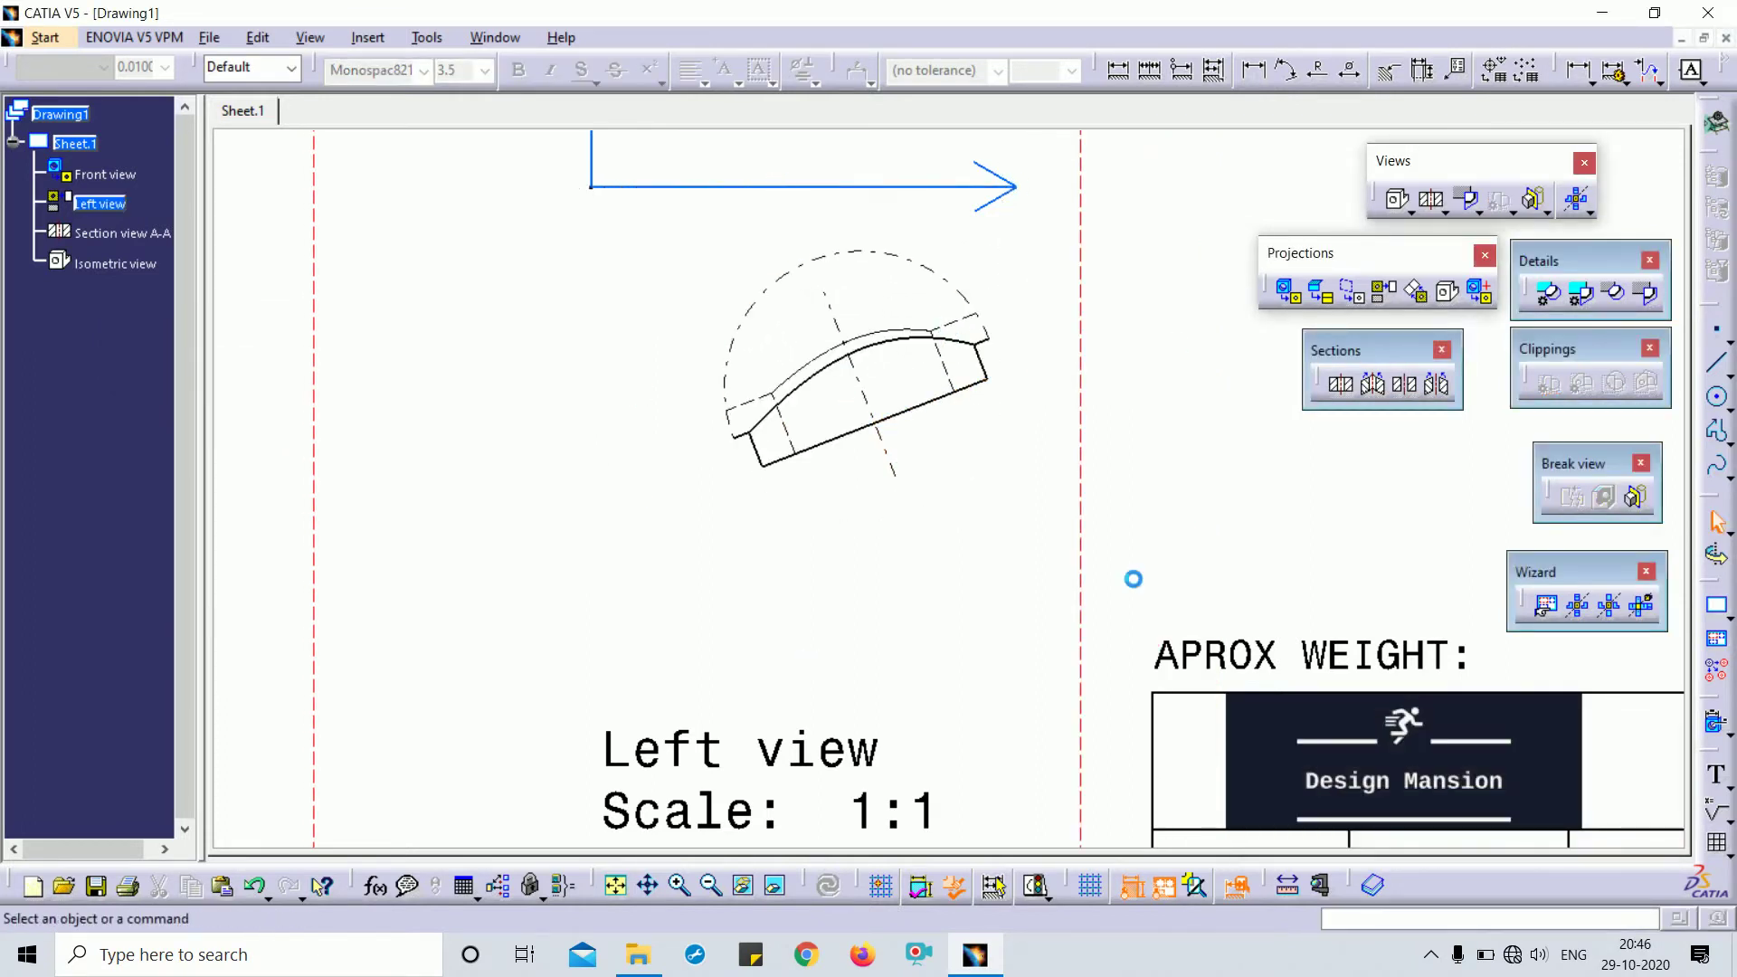
middle_click_drag(926, 384, 1026, 345, "ctrl")
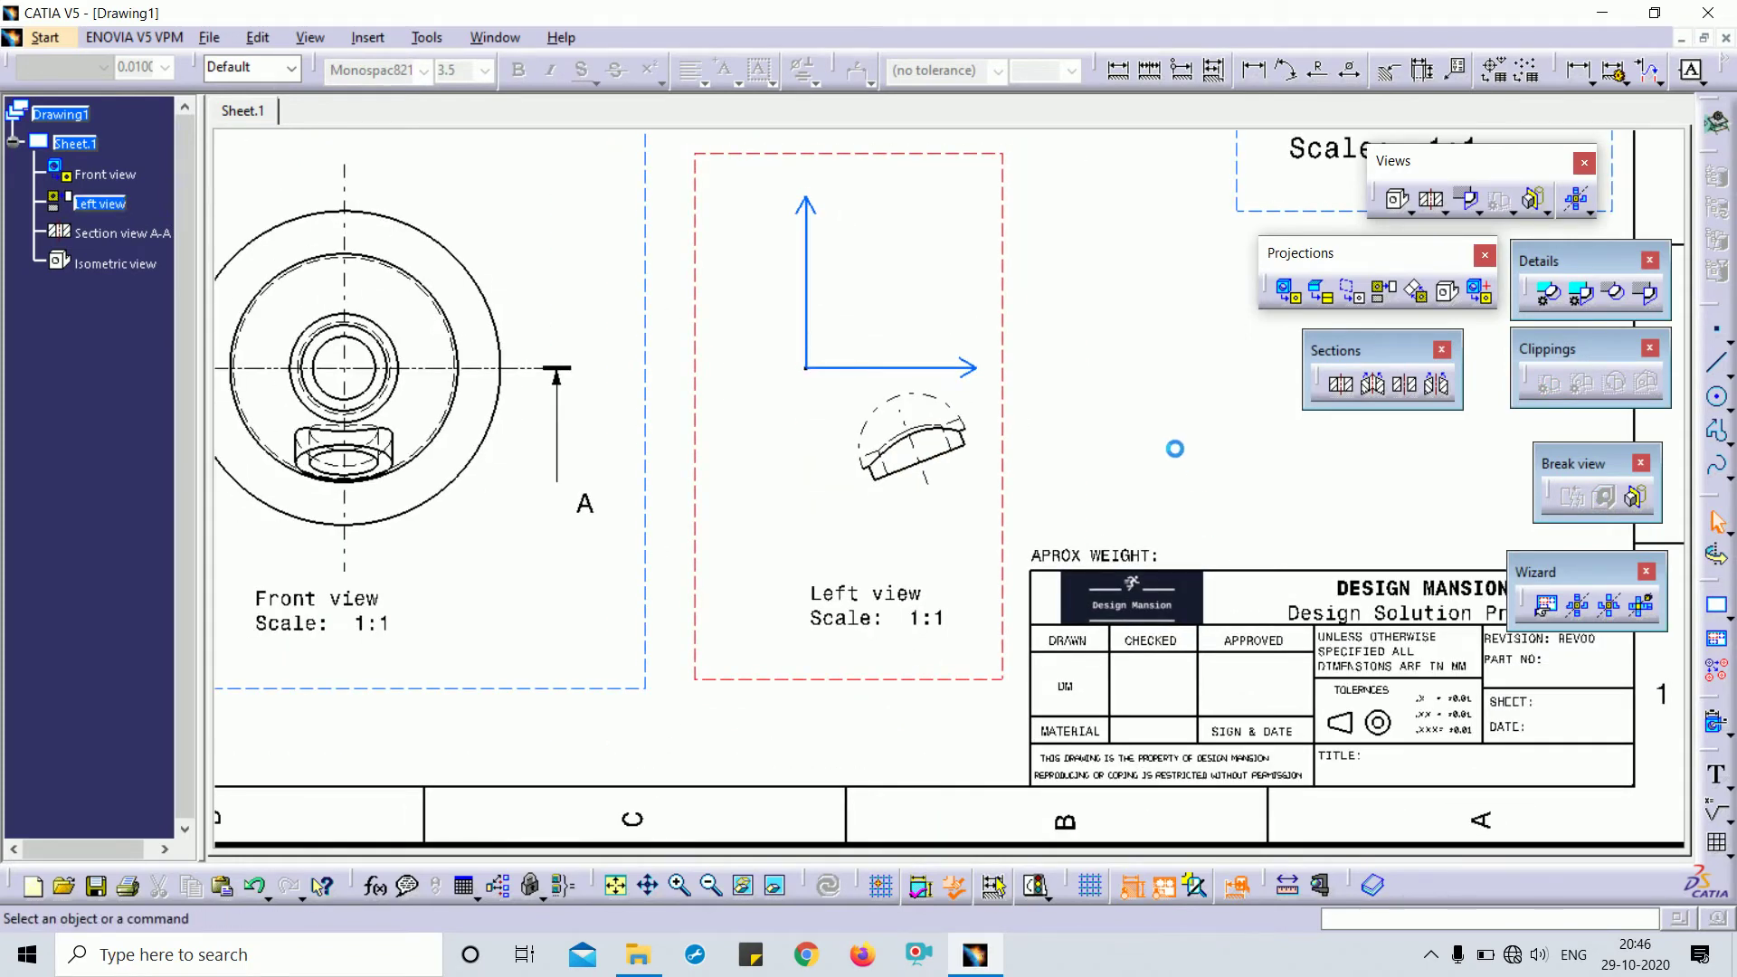
mouse_move(1174, 448)
middle_mouse_down("ctrl")
mouse_move(1151, 376)
mouse_move(1148, 172)
middle_mouse_up("ctrl")
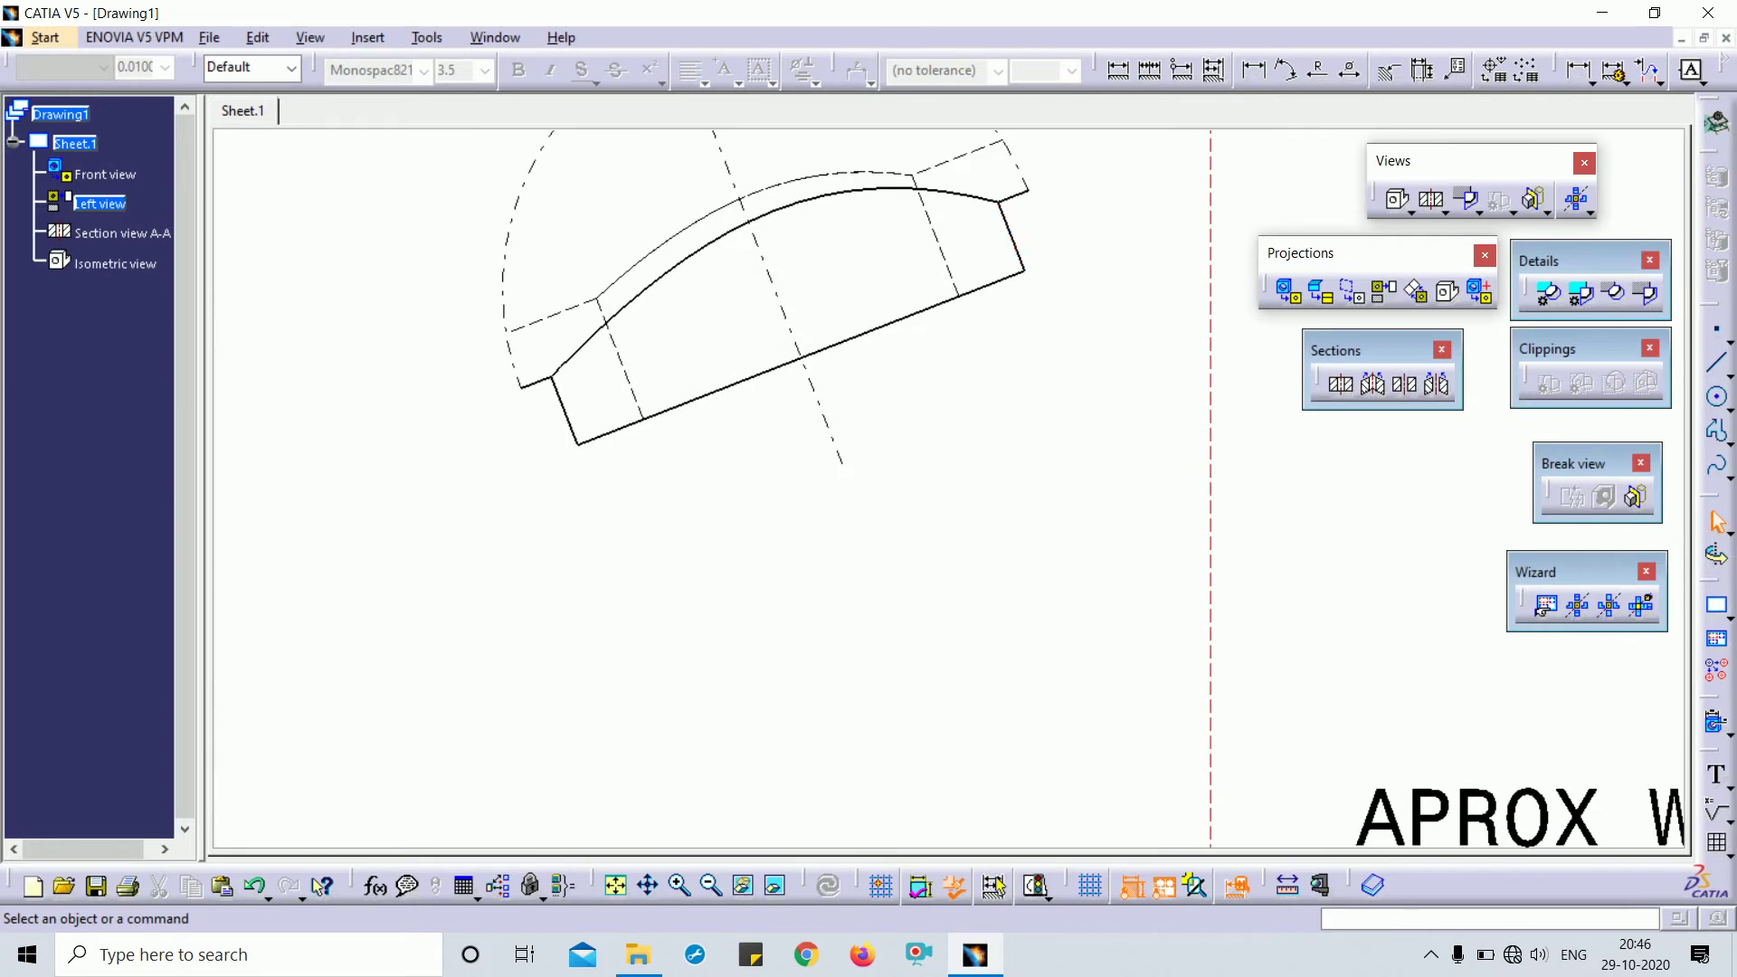
mouse_move(719, 398)
middle_mouse_down("ctrl")
mouse_move(772, 466)
mouse_move(1092, 402)
middle_mouse_up("ctrl")
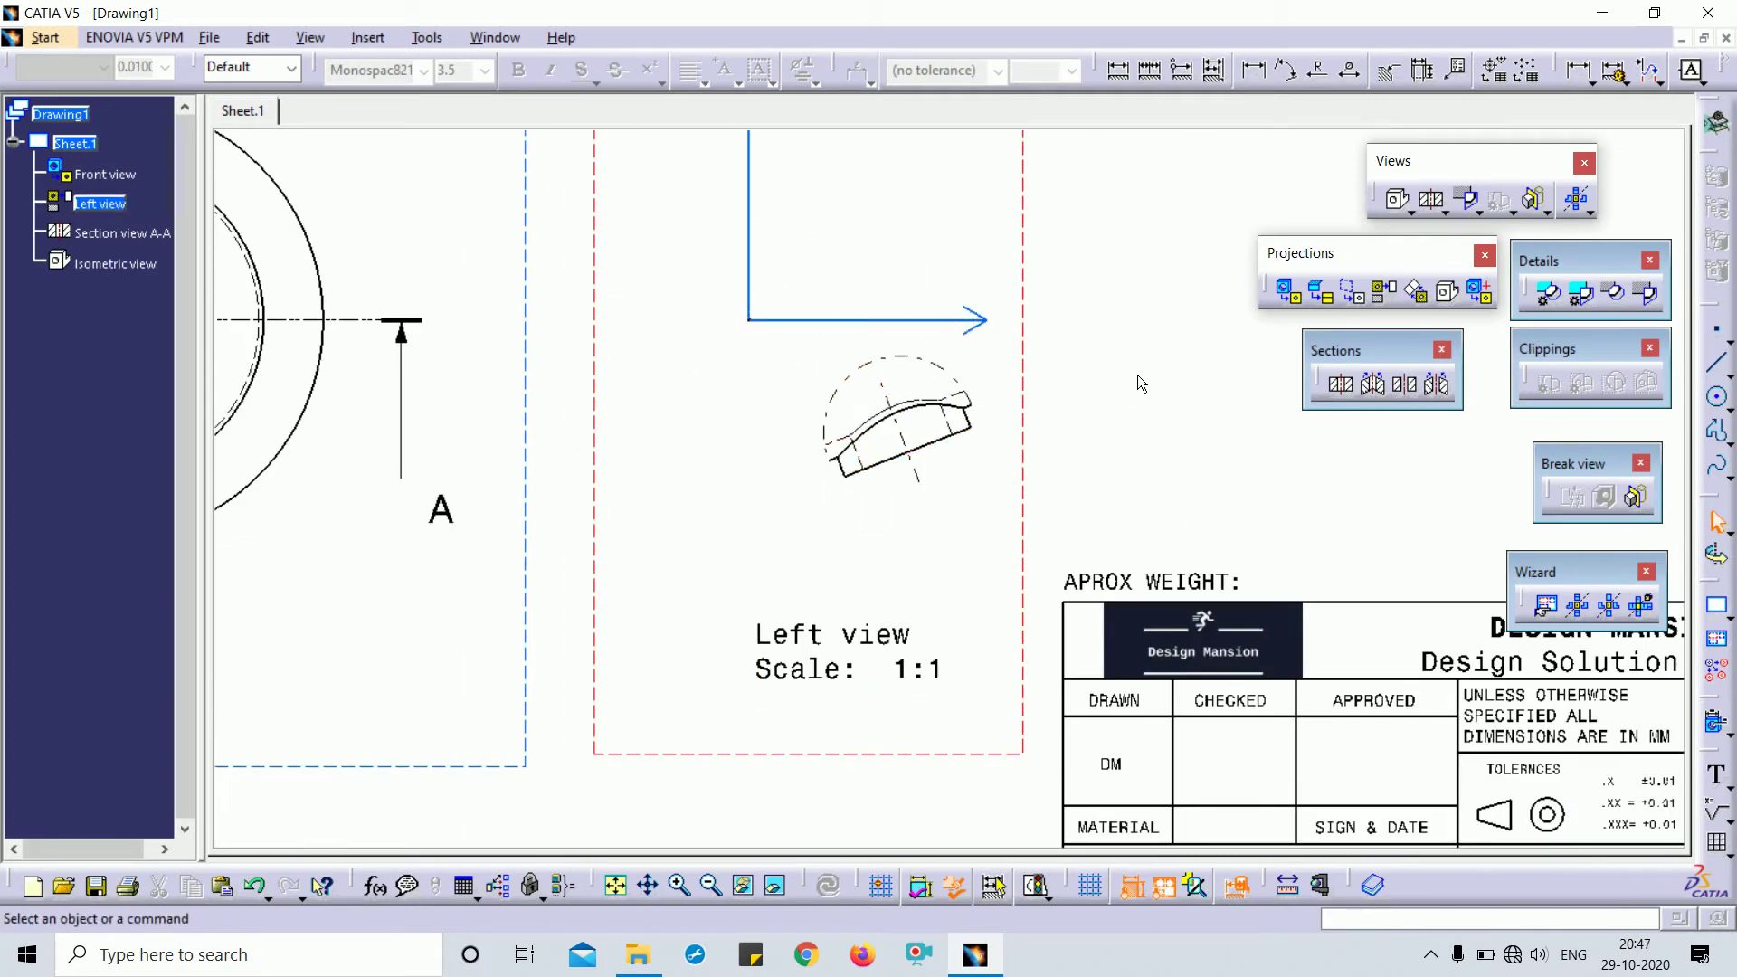
left_click(964, 425)
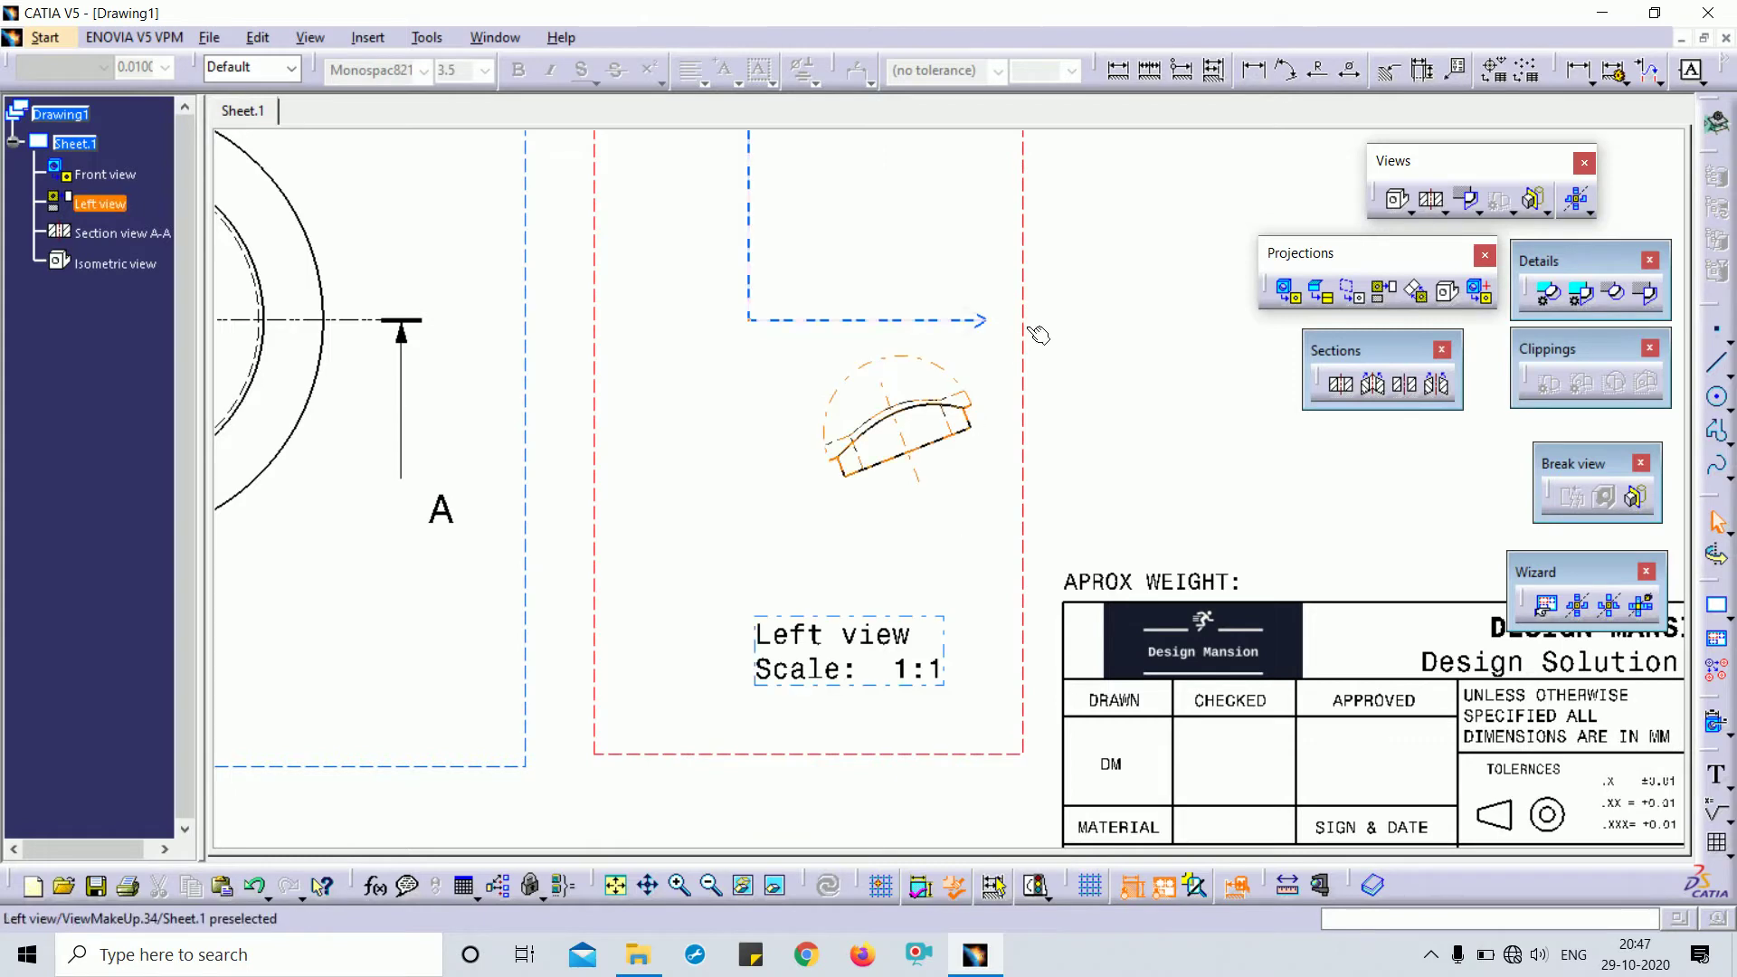
left_click_drag(1021, 349, 1003, 491)
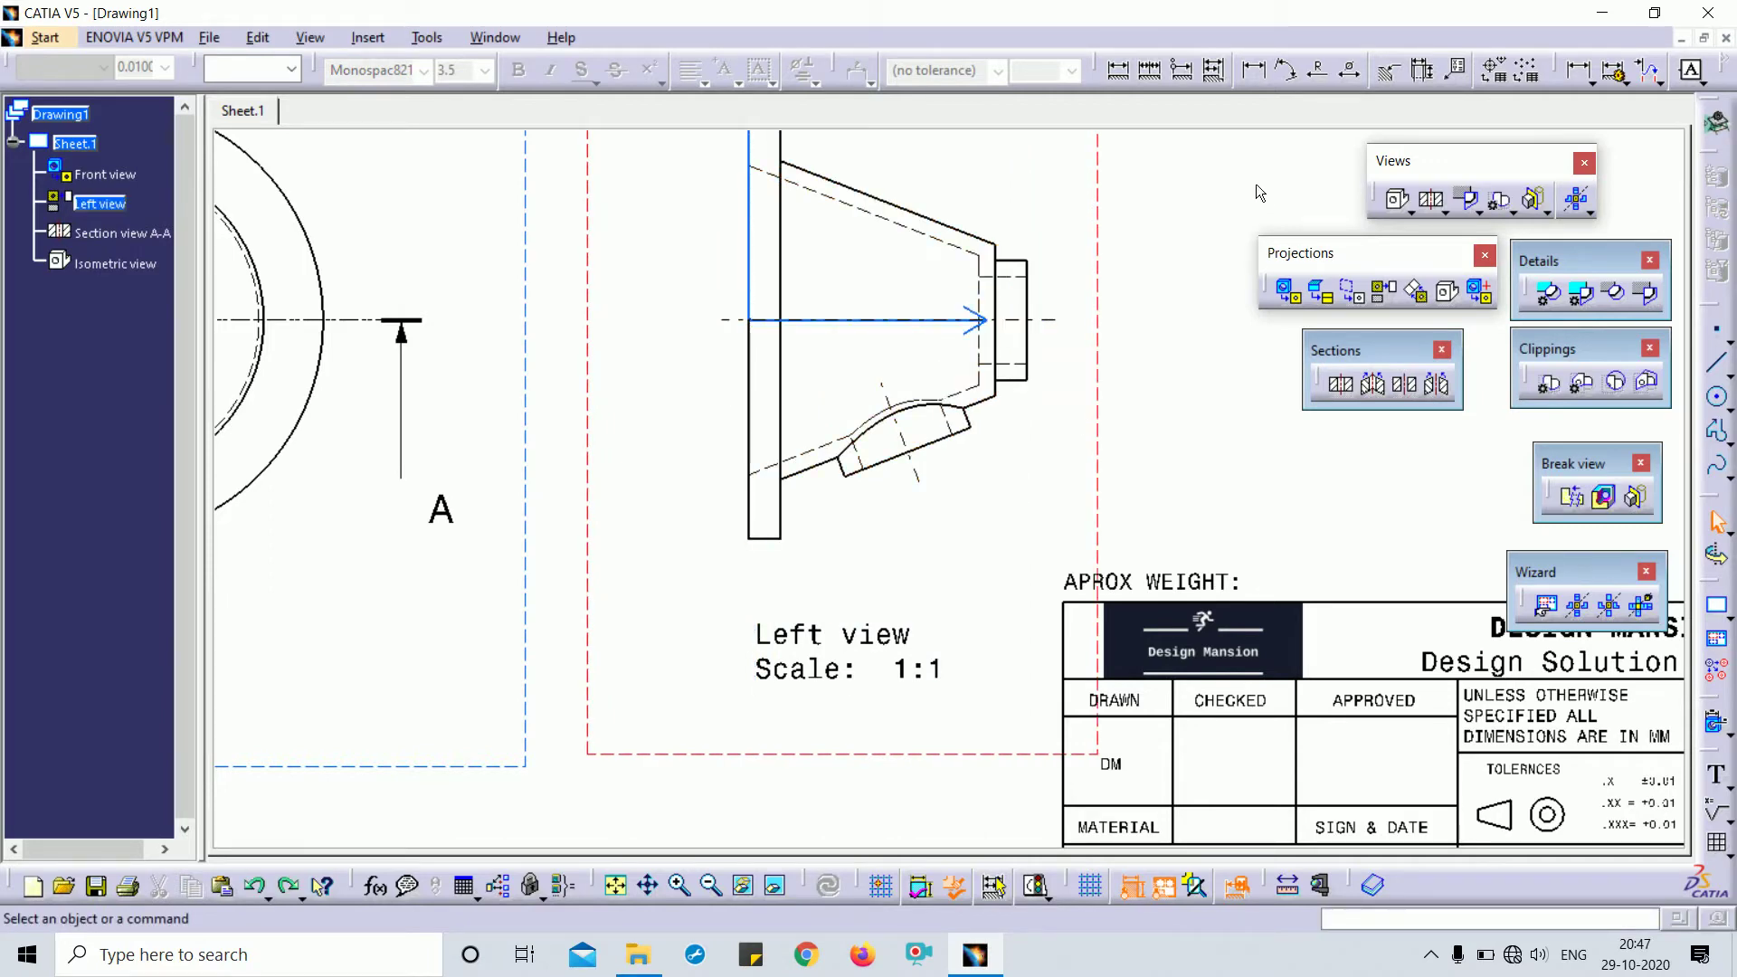
Try a profile clipping of the left view with a closed five-point outline around the angled boss, and undo it
left_click(1582, 391)
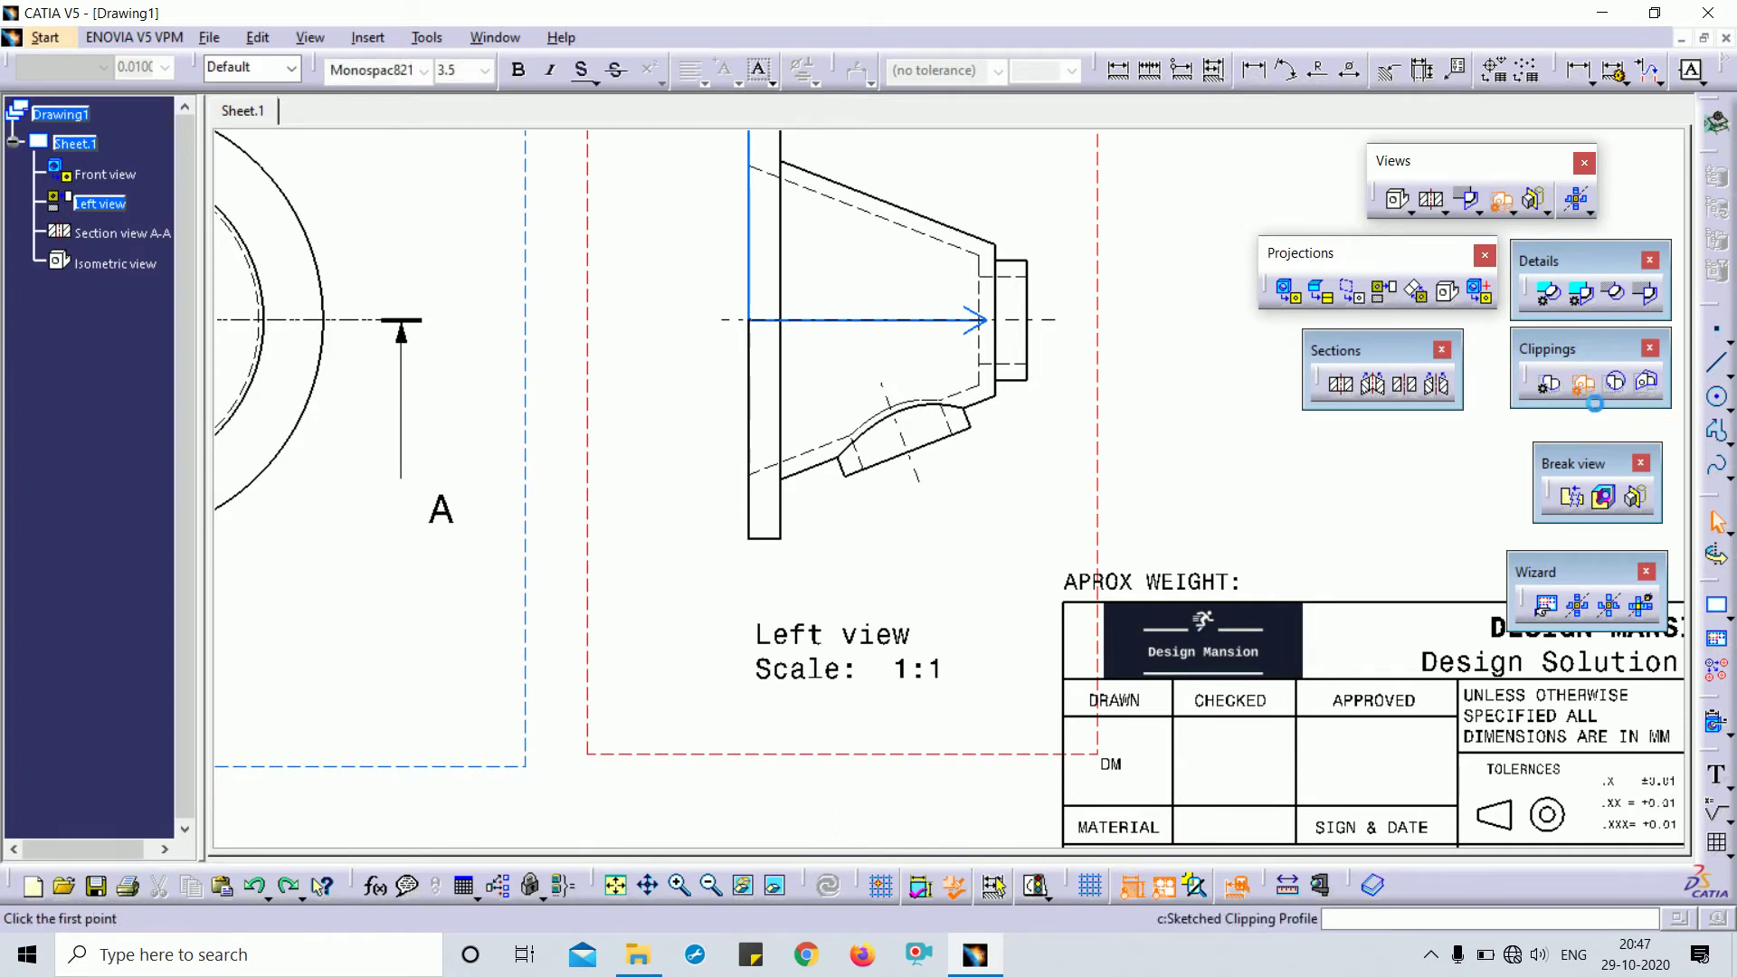
left_click(846, 360)
left_click(886, 267)
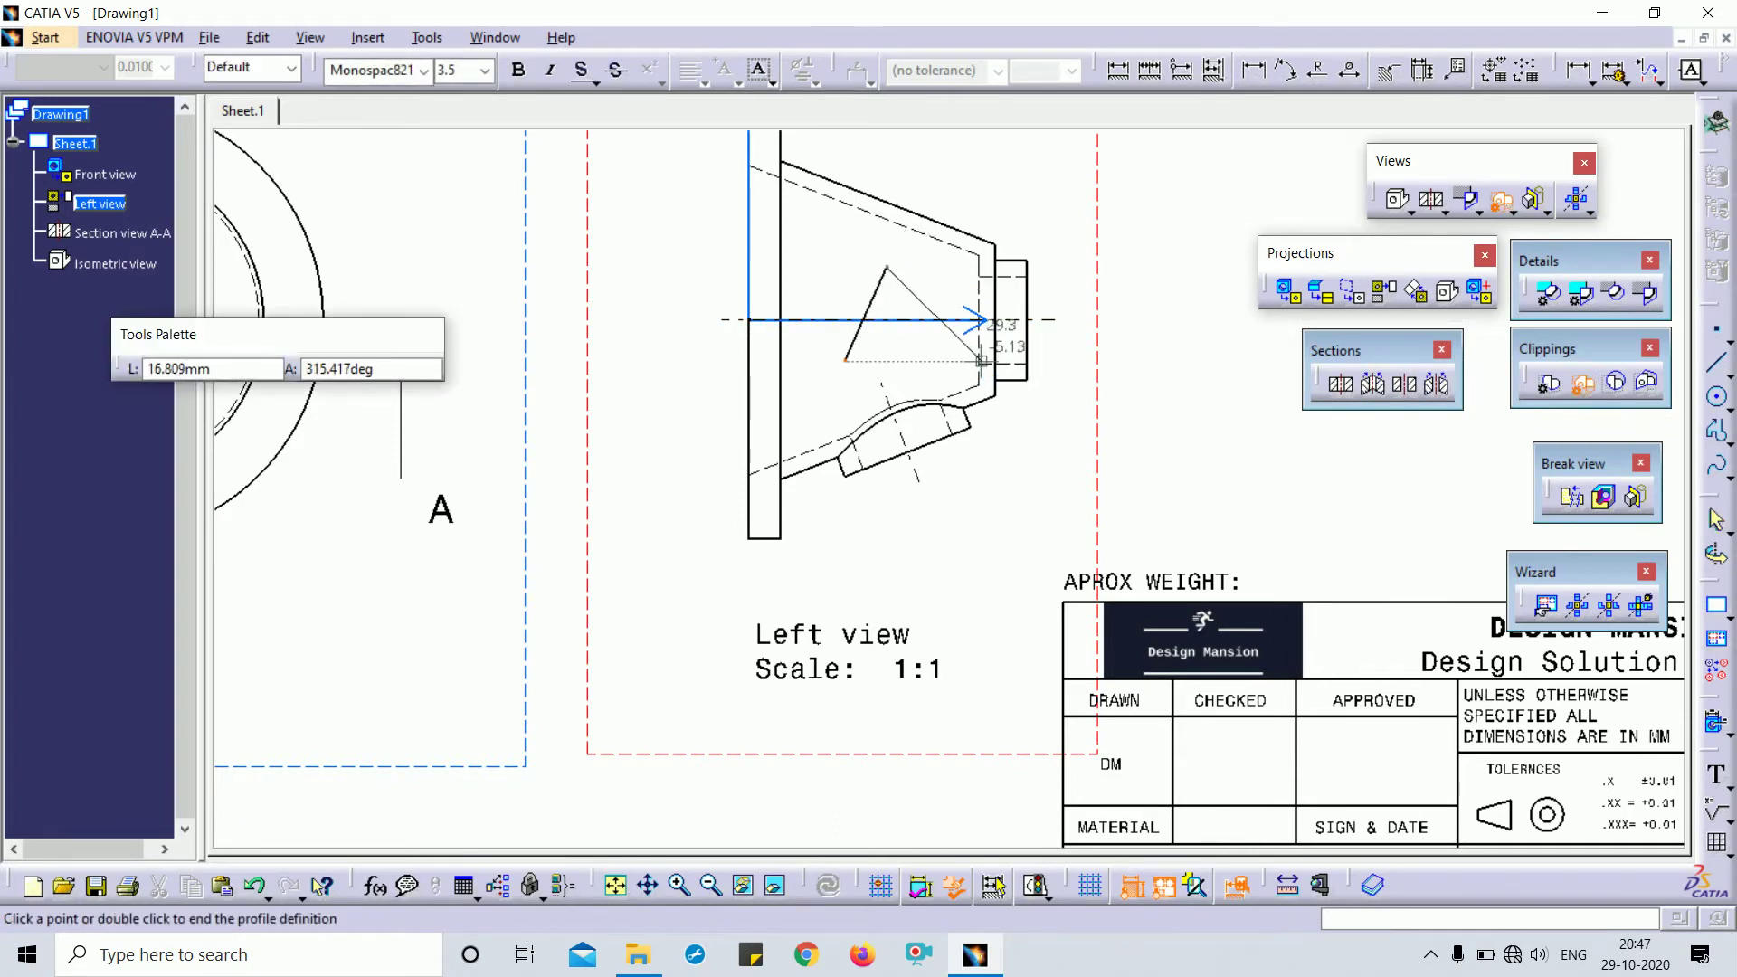
left_click(1075, 464)
left_click(867, 530)
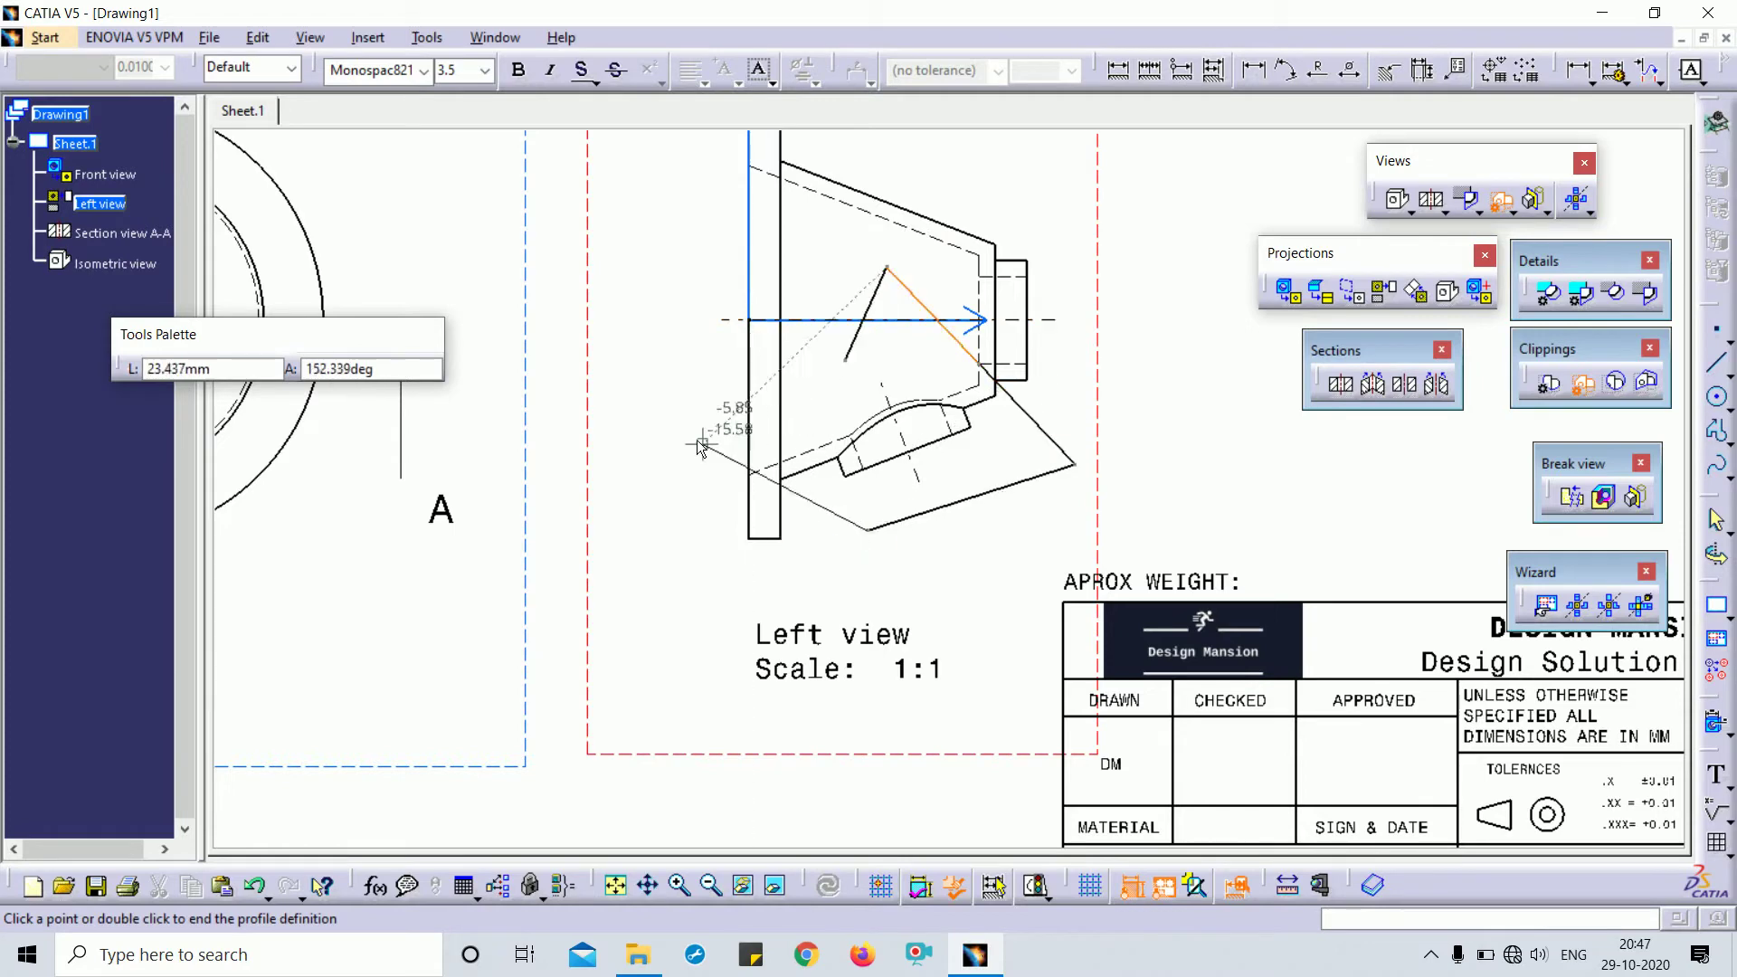
left_click(700, 446)
left_click(848, 362)
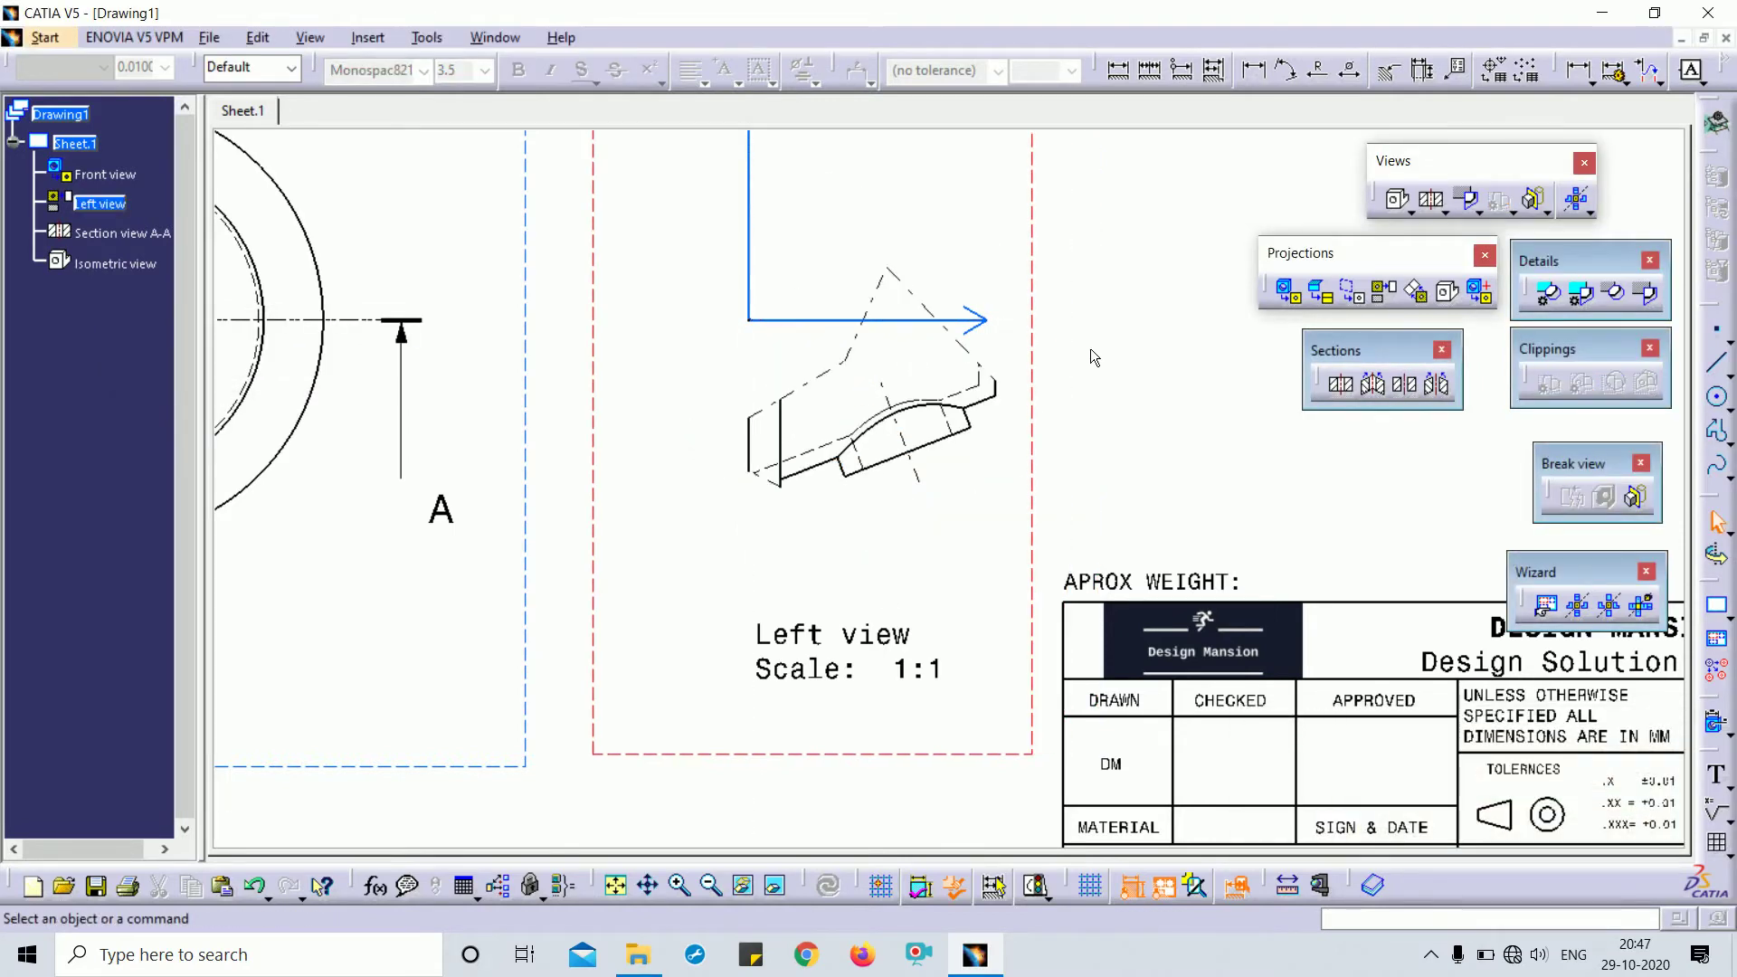
left_click(1585, 387)
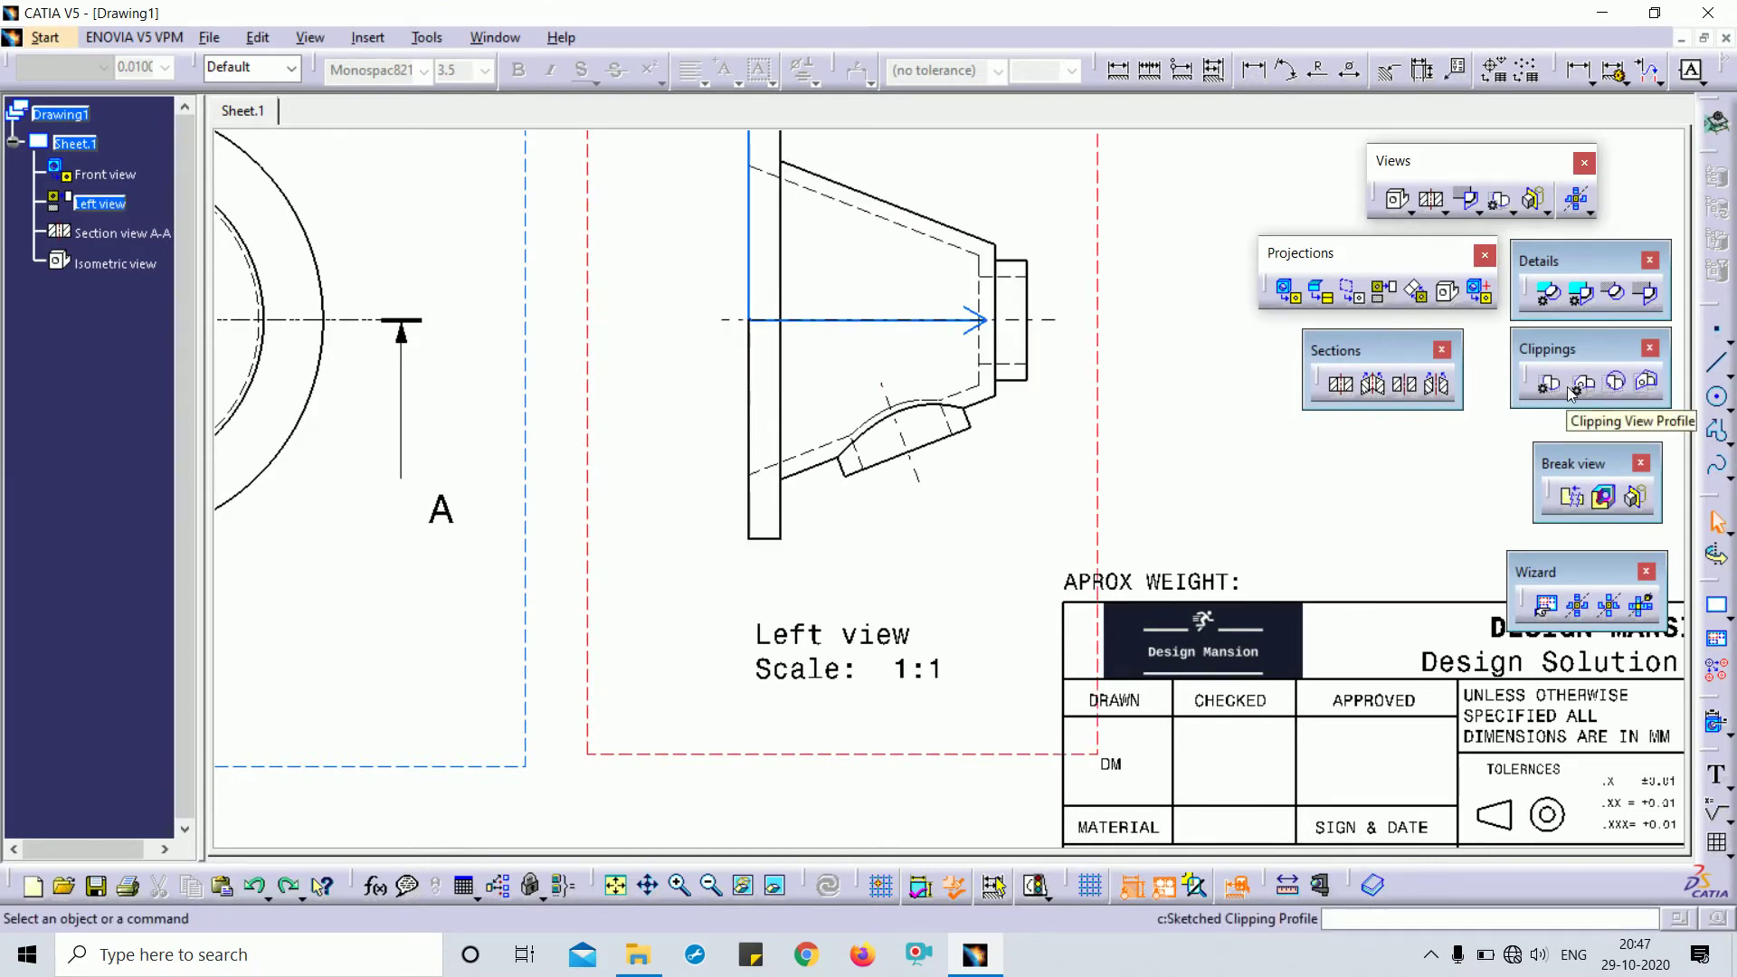
Try a quick circular clipping of the left view around the flange's upper half and adjoining cone wall, and undo it
left_click(1615, 382)
middle_click_drag(868, 332, 907, 472)
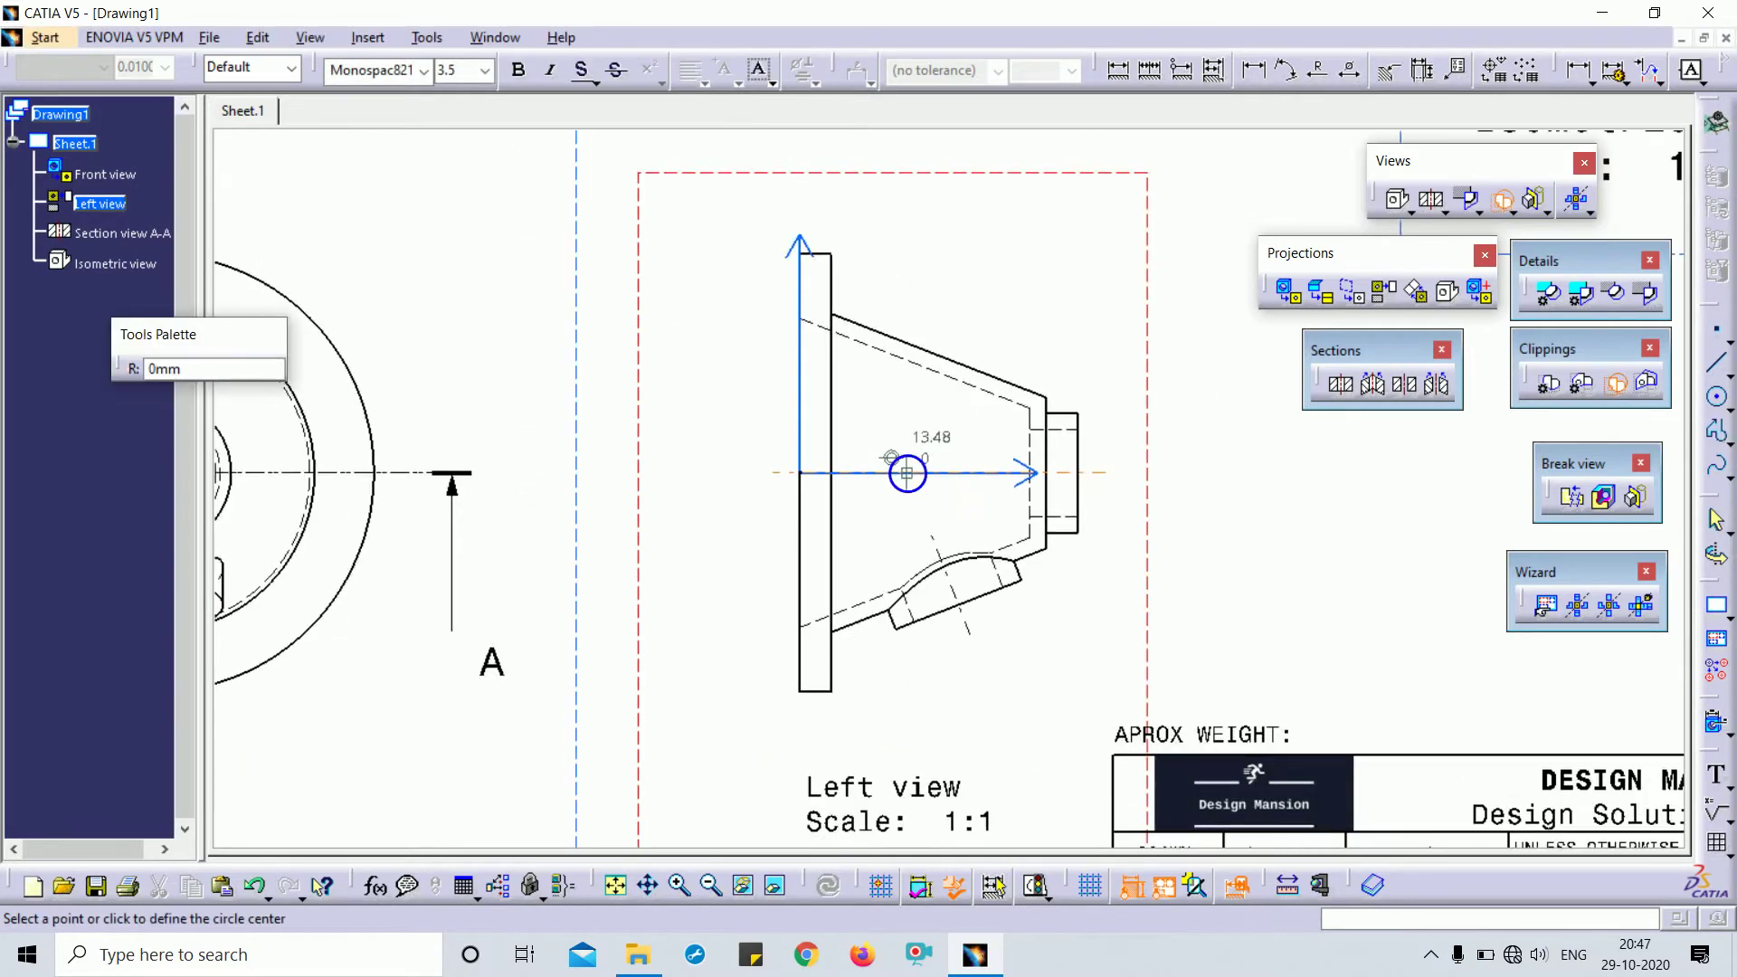
scroll(906, 472, "down", 2)
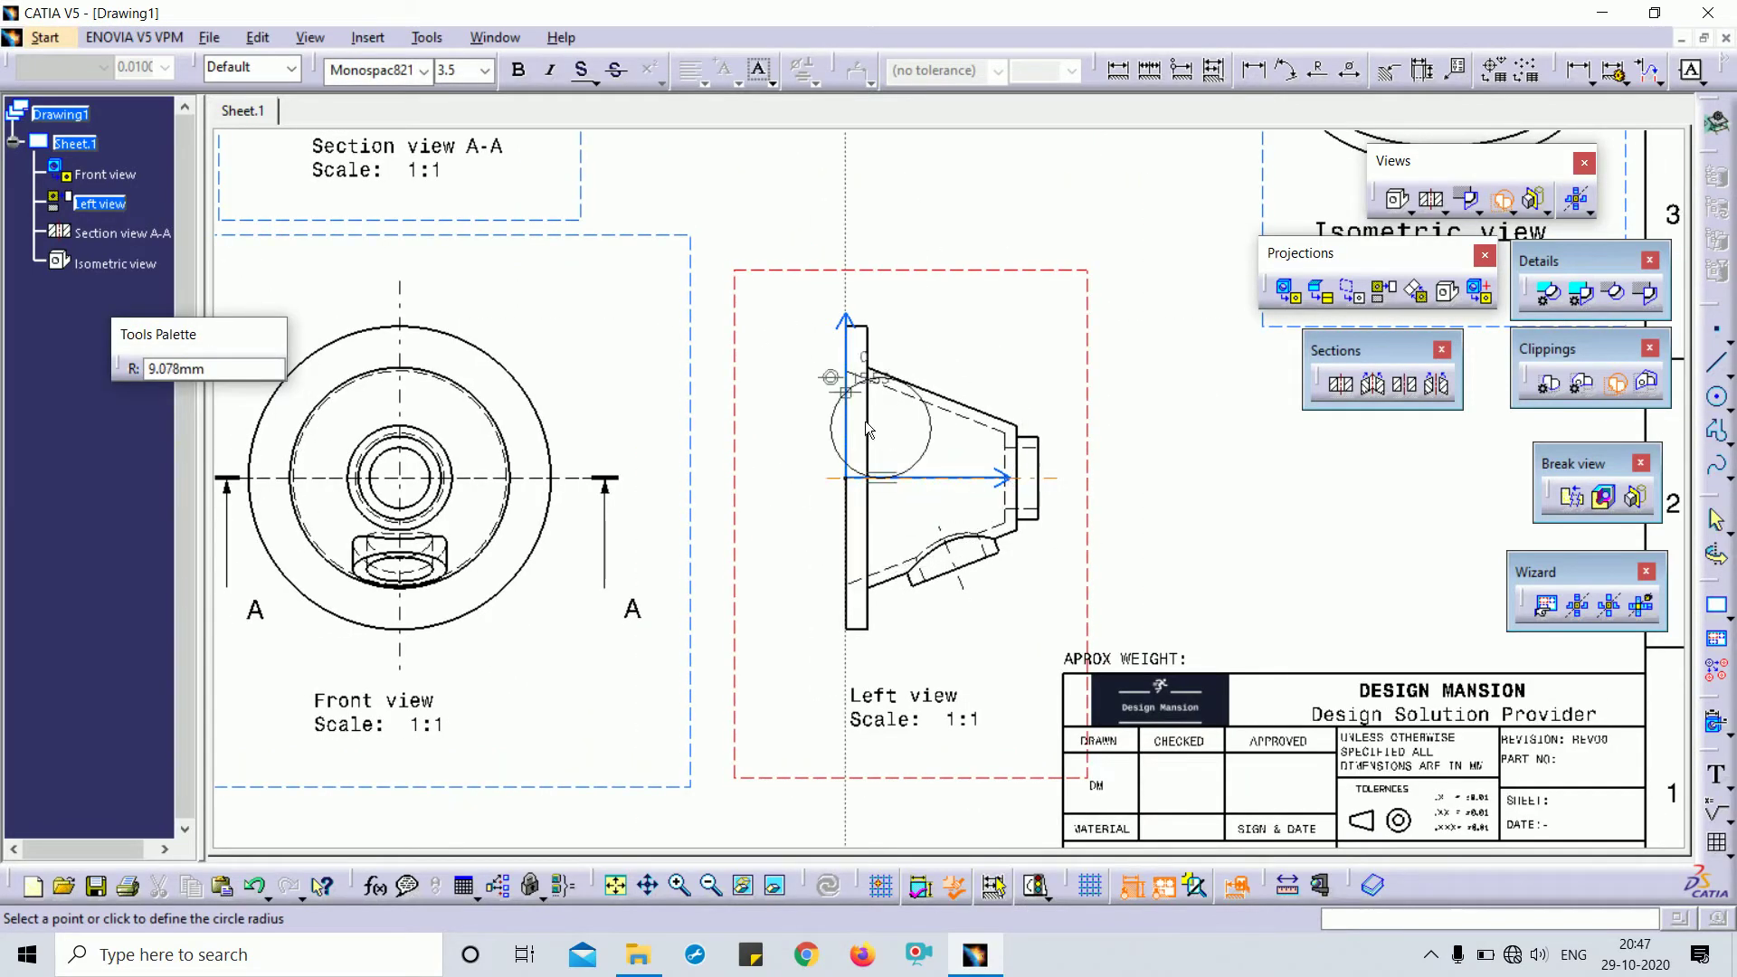
left_click(907, 324)
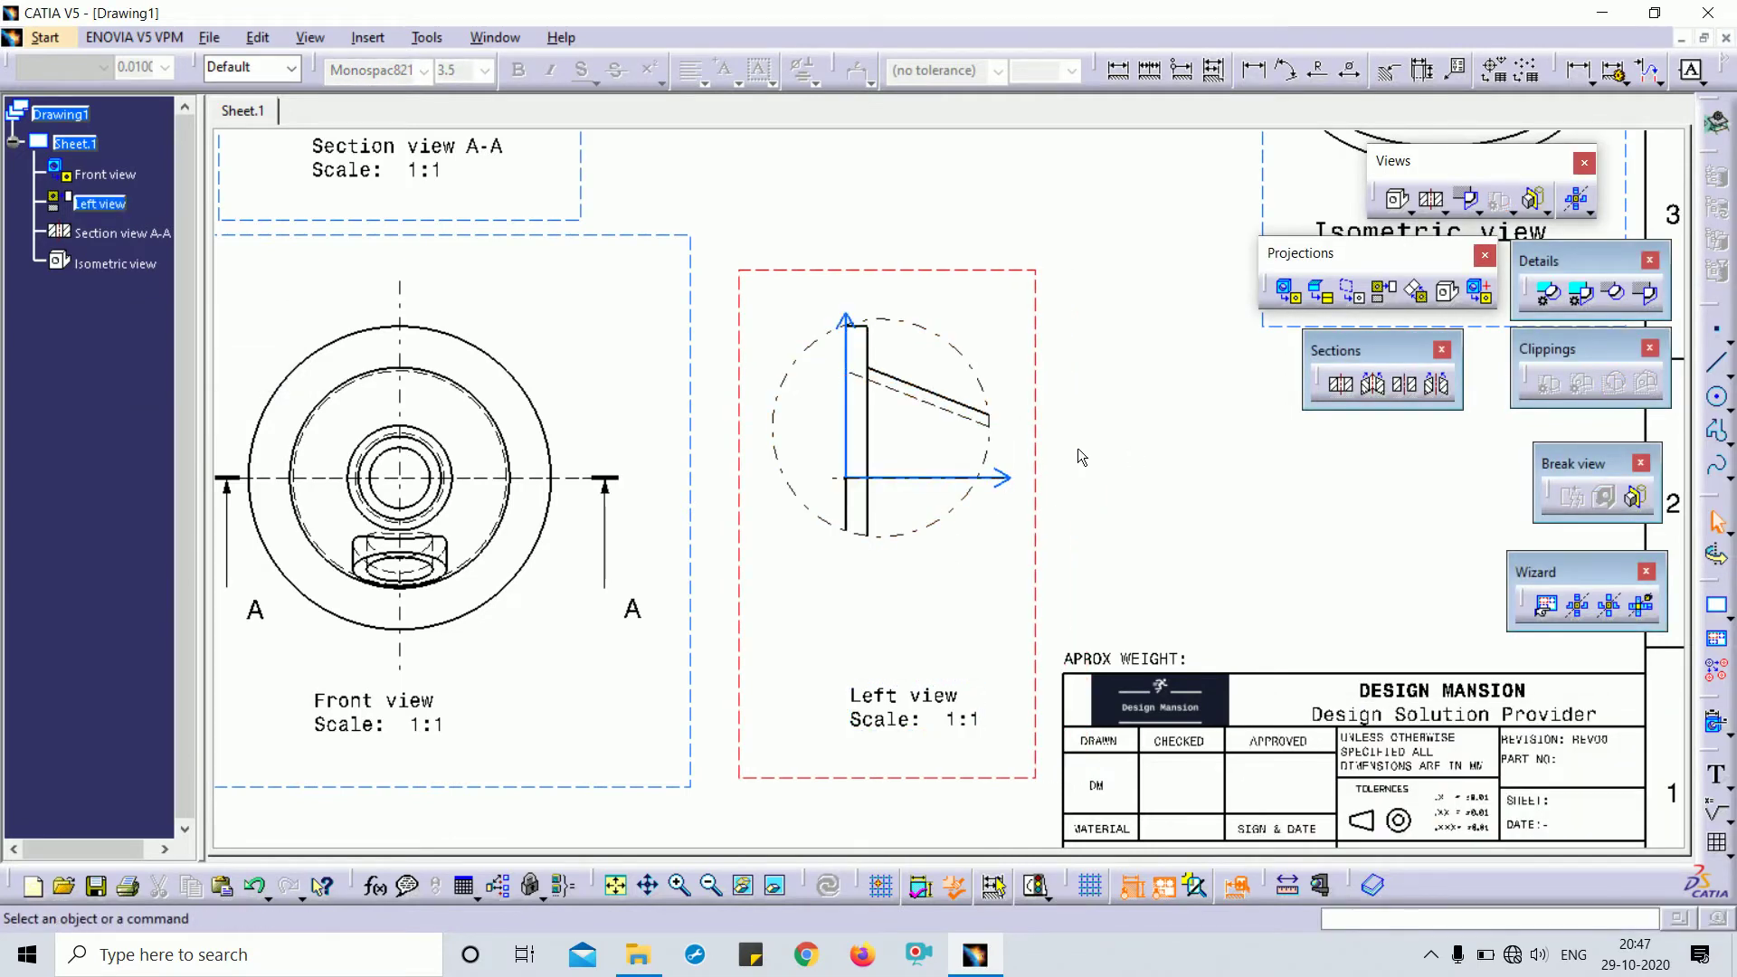
key("ctrl+z")
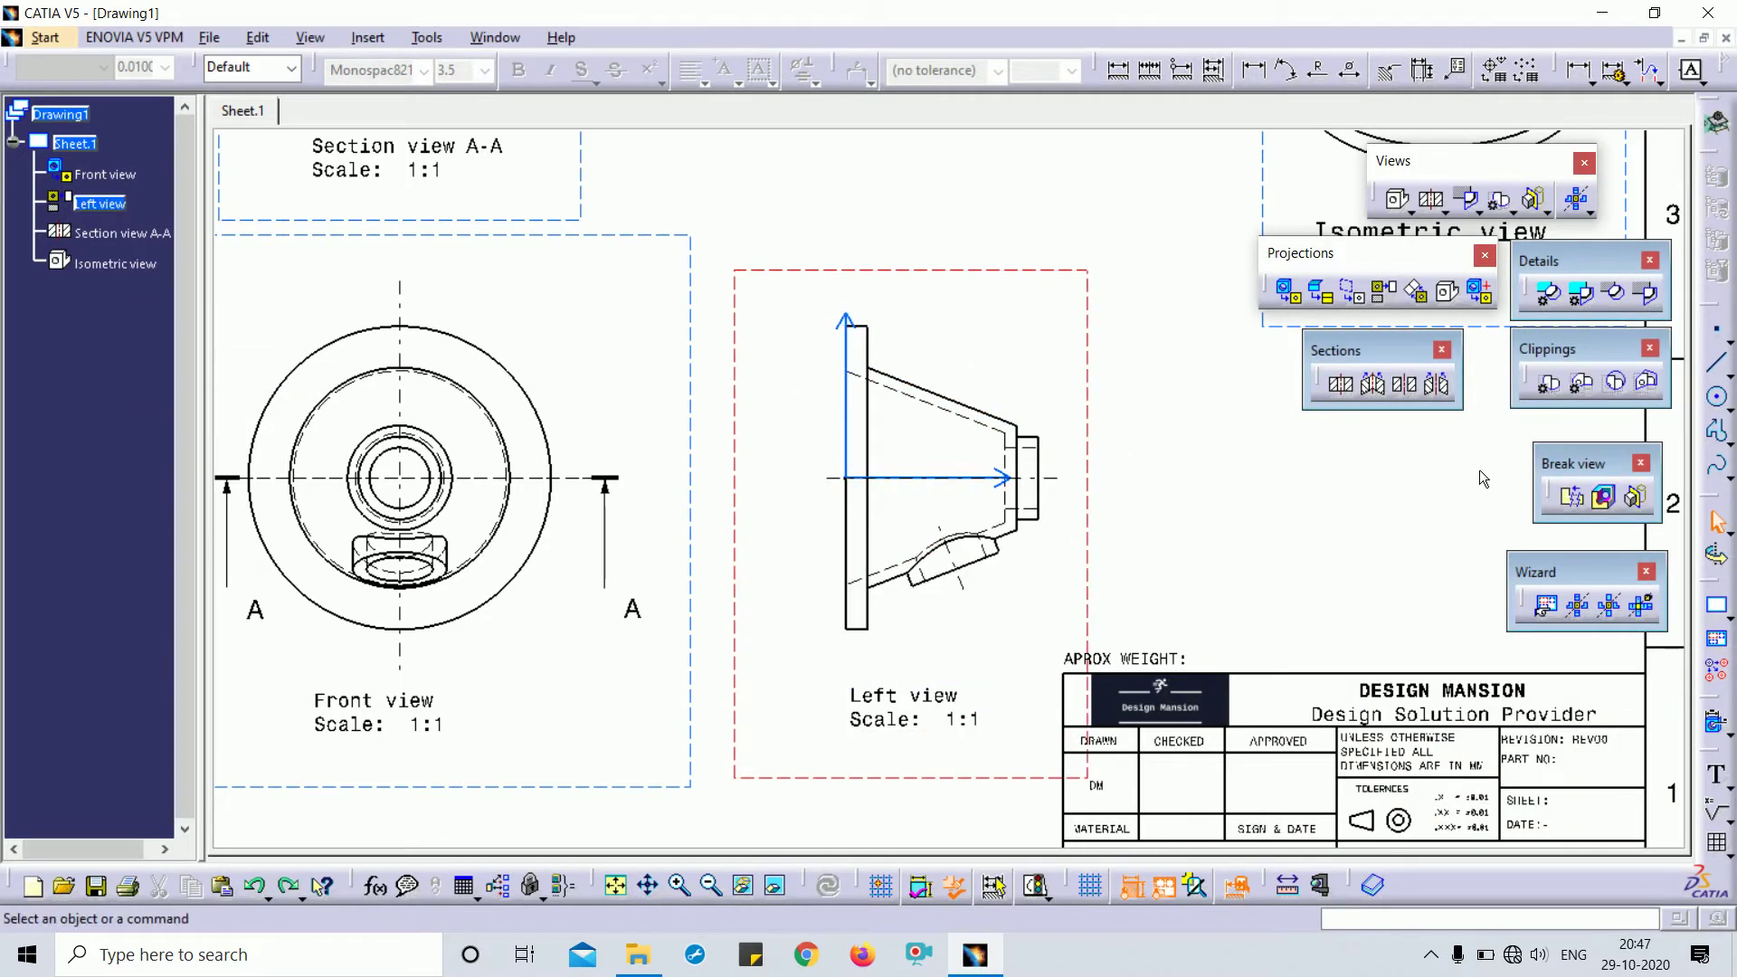
Quick-clip the left view with an irregular, star-like closed profile of nine points spanning the flange, cone and angled boss
left_click(1652, 383)
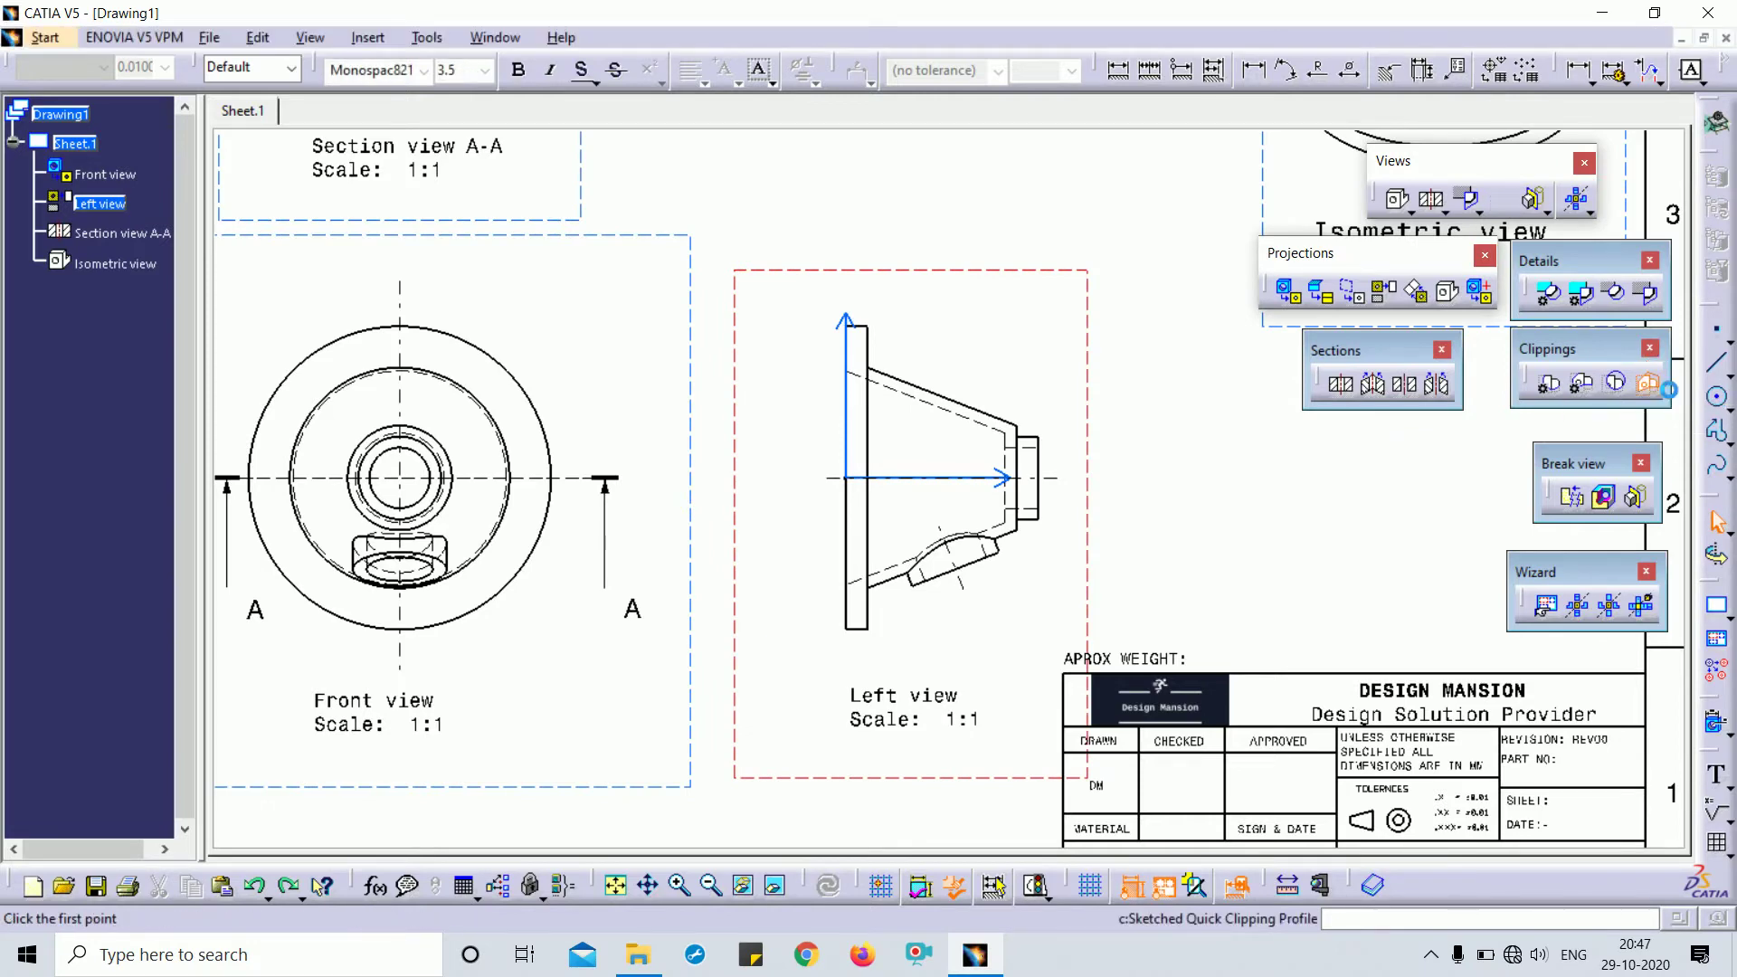
left_click(1000, 392)
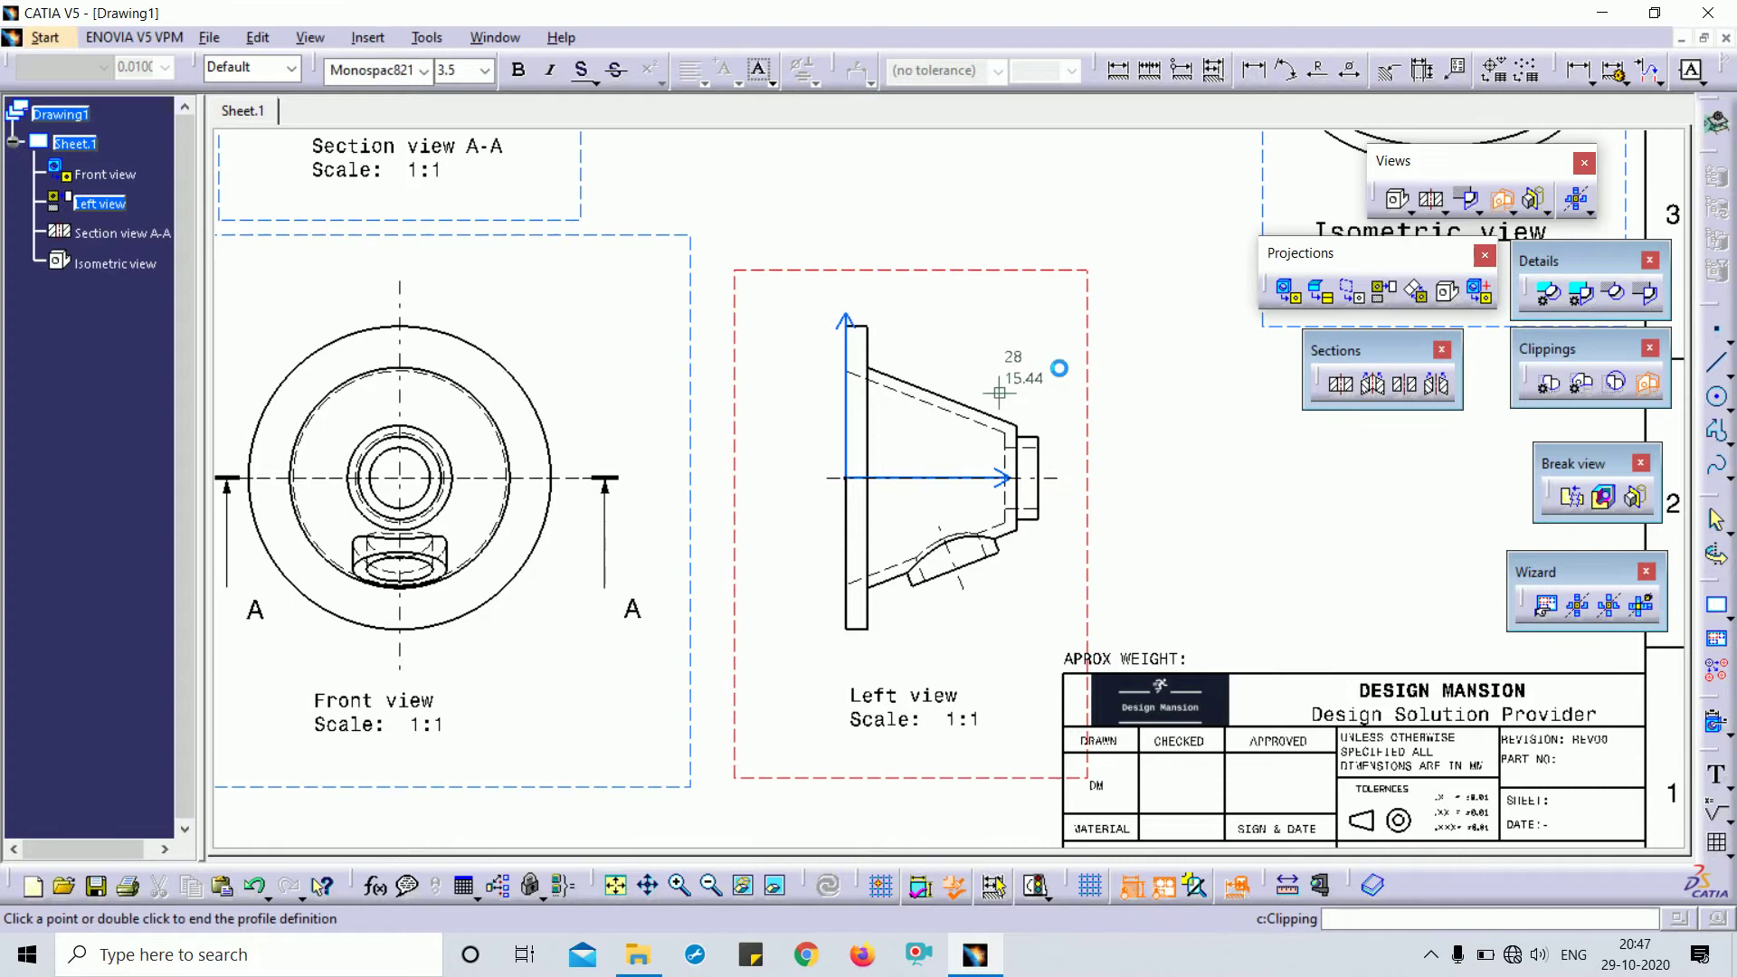
left_click(1035, 332)
left_click(879, 407)
left_click(751, 376)
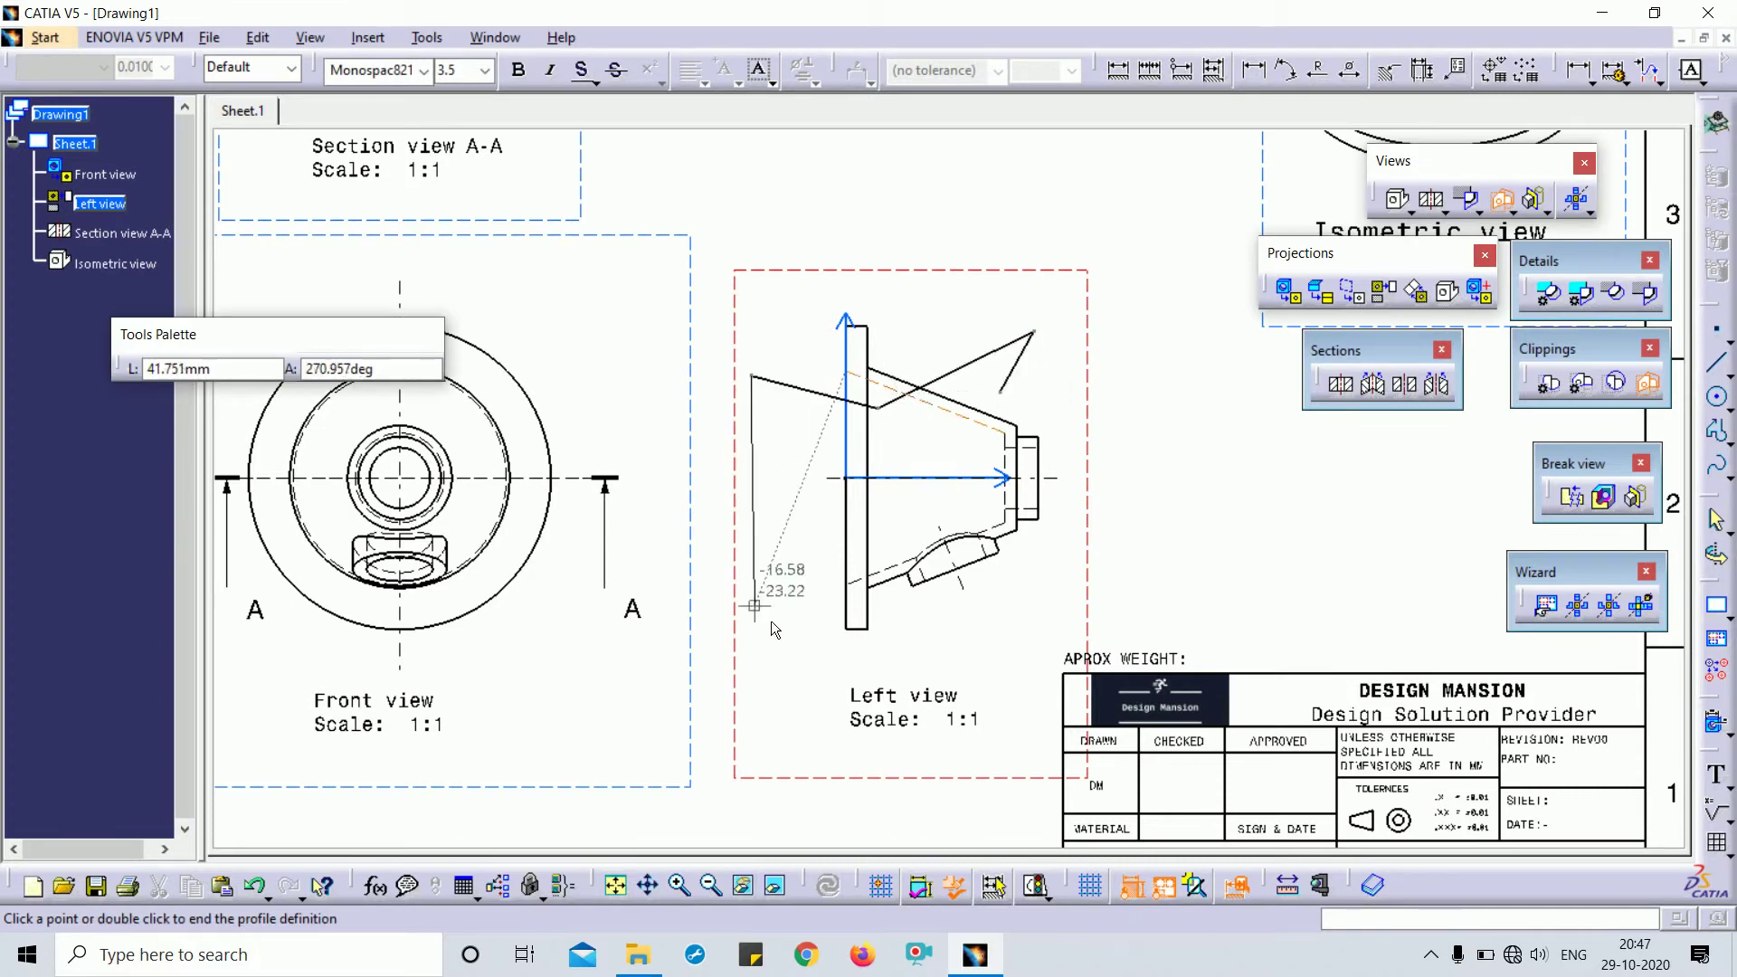
left_click(797, 624)
left_click(894, 524)
left_click(1047, 655)
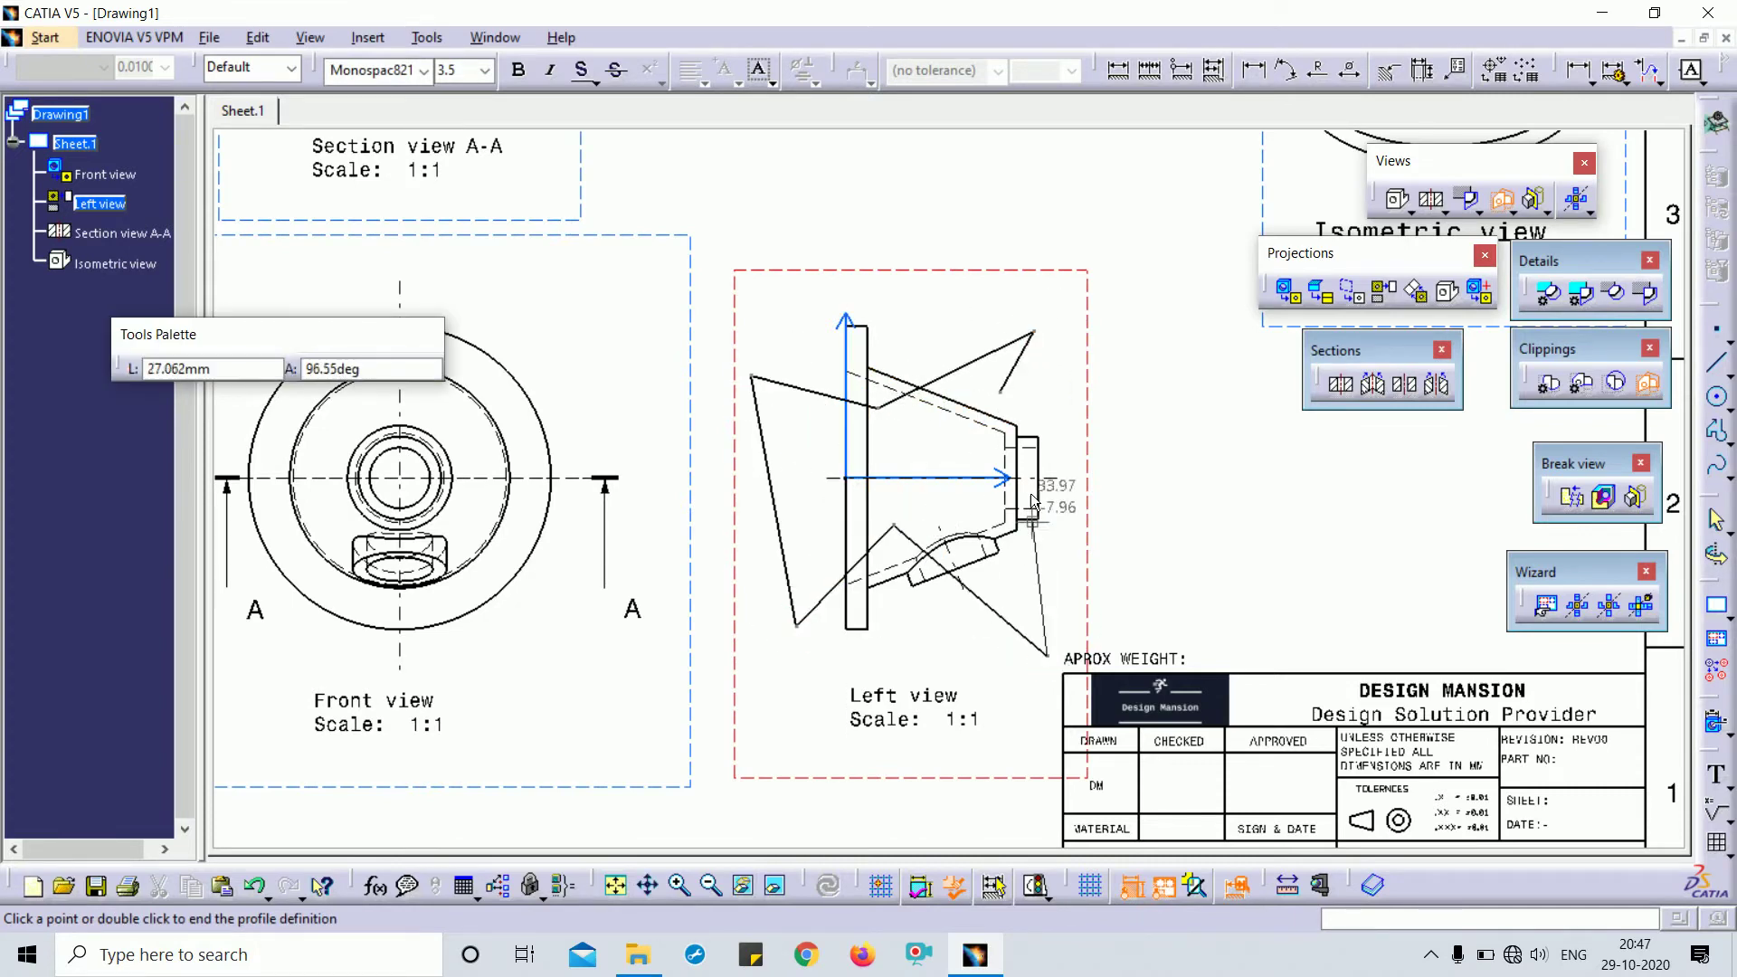
left_click(1115, 486)
left_click(938, 457)
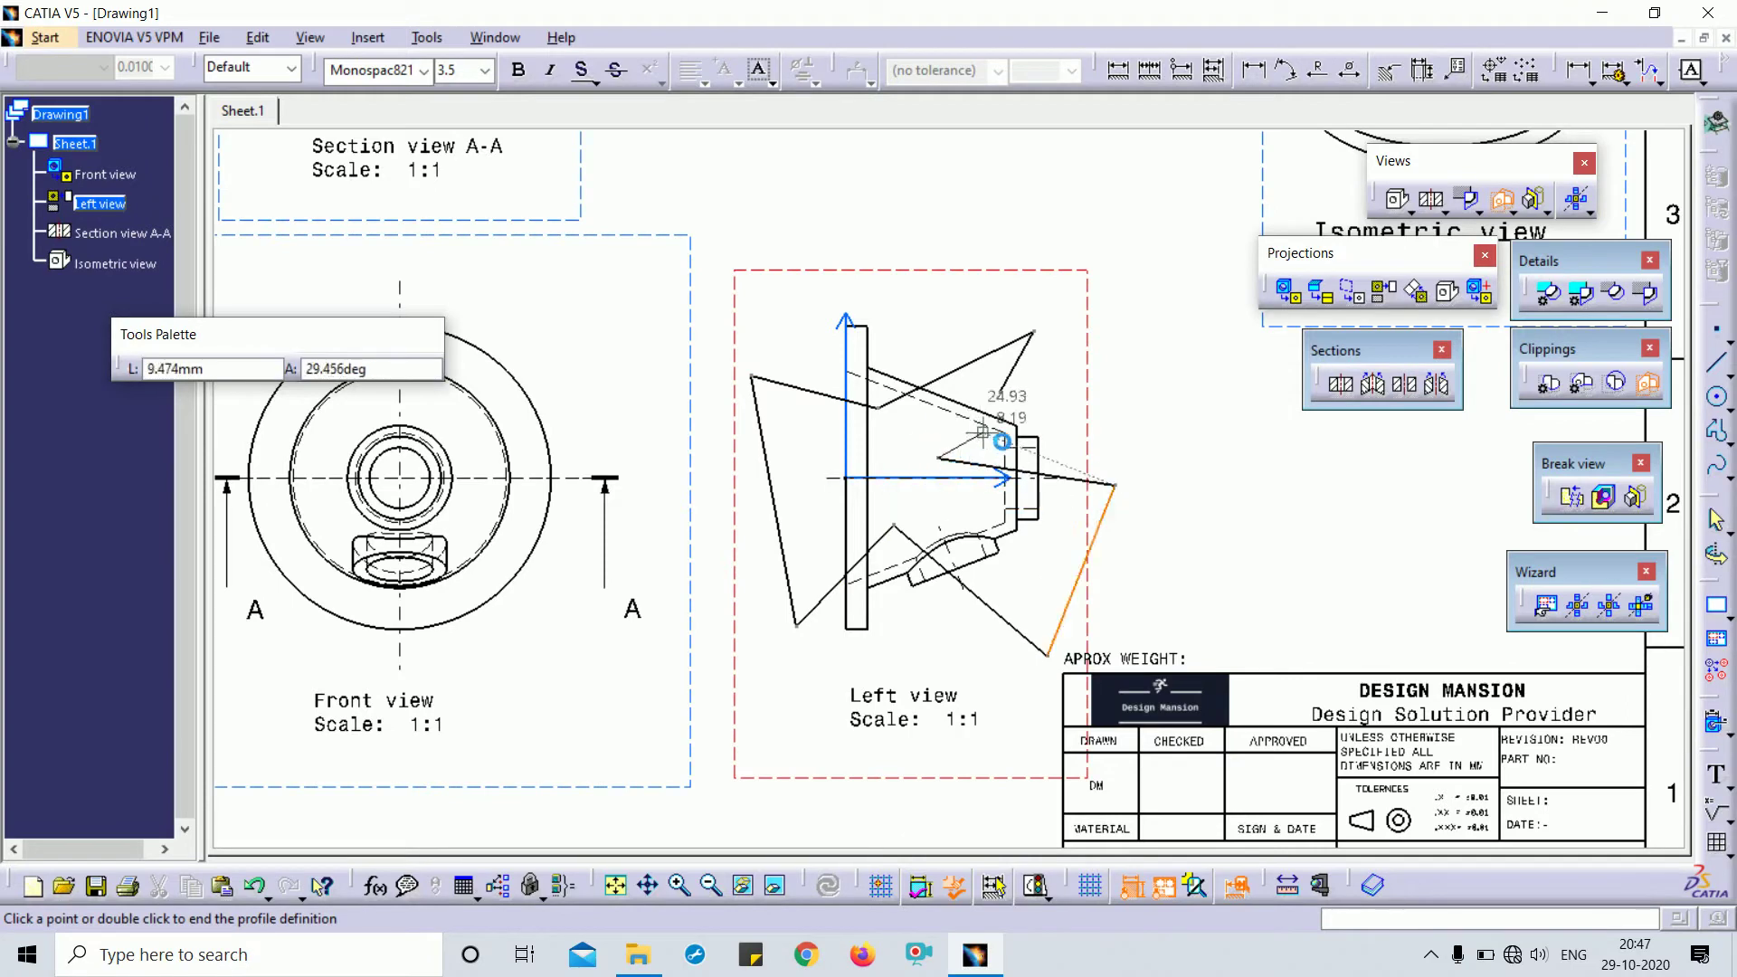
left_click(998, 395)
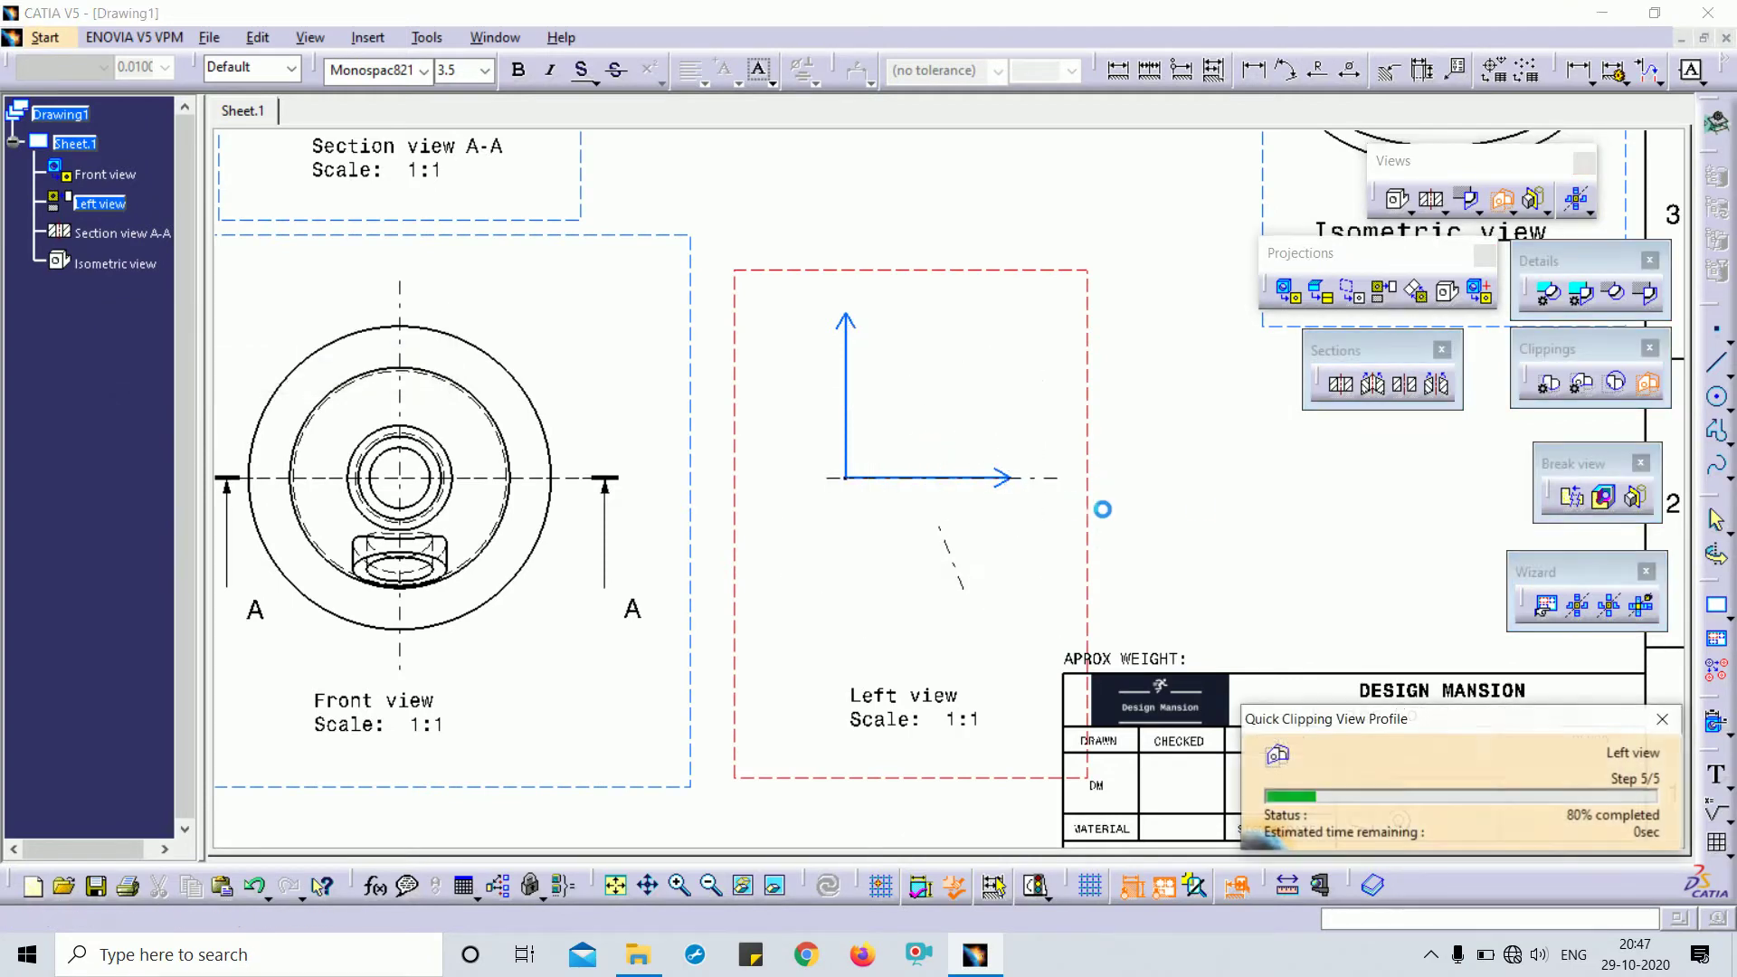
Inspect the profile-clipped left view against the whole sheet and undo the quick clipping
scroll(1095, 601, "up", 3)
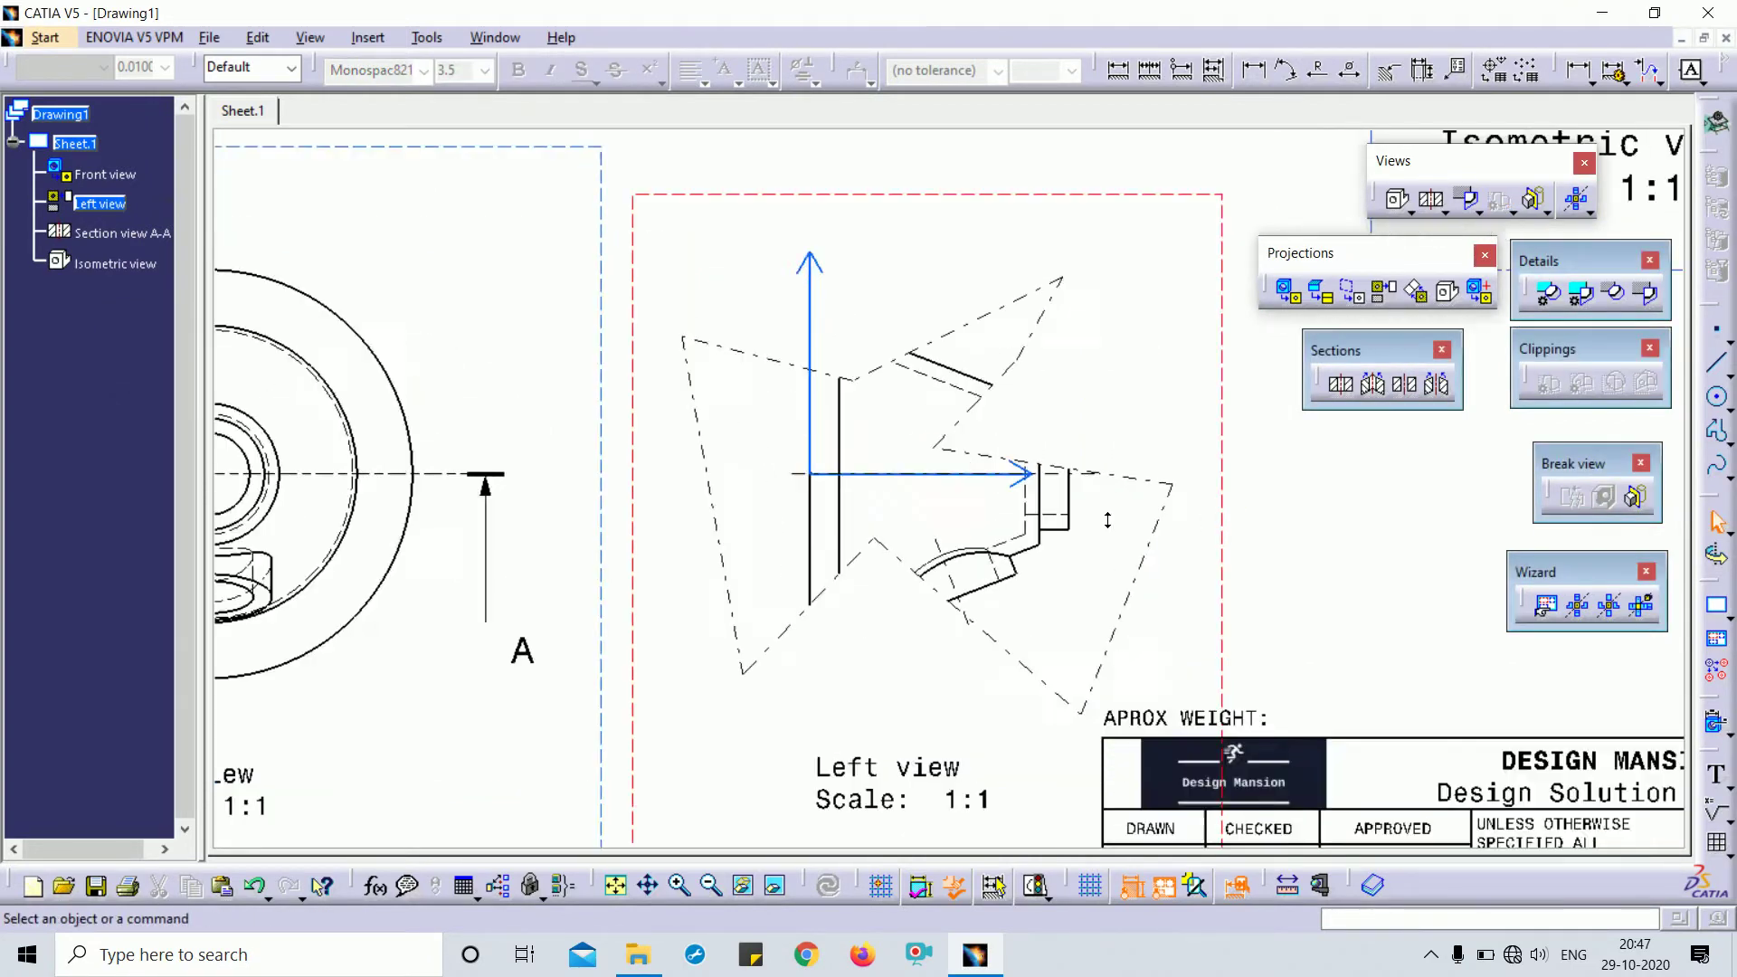
scroll(1158, 608, "down", 5)
scroll(1169, 674, "up", 4)
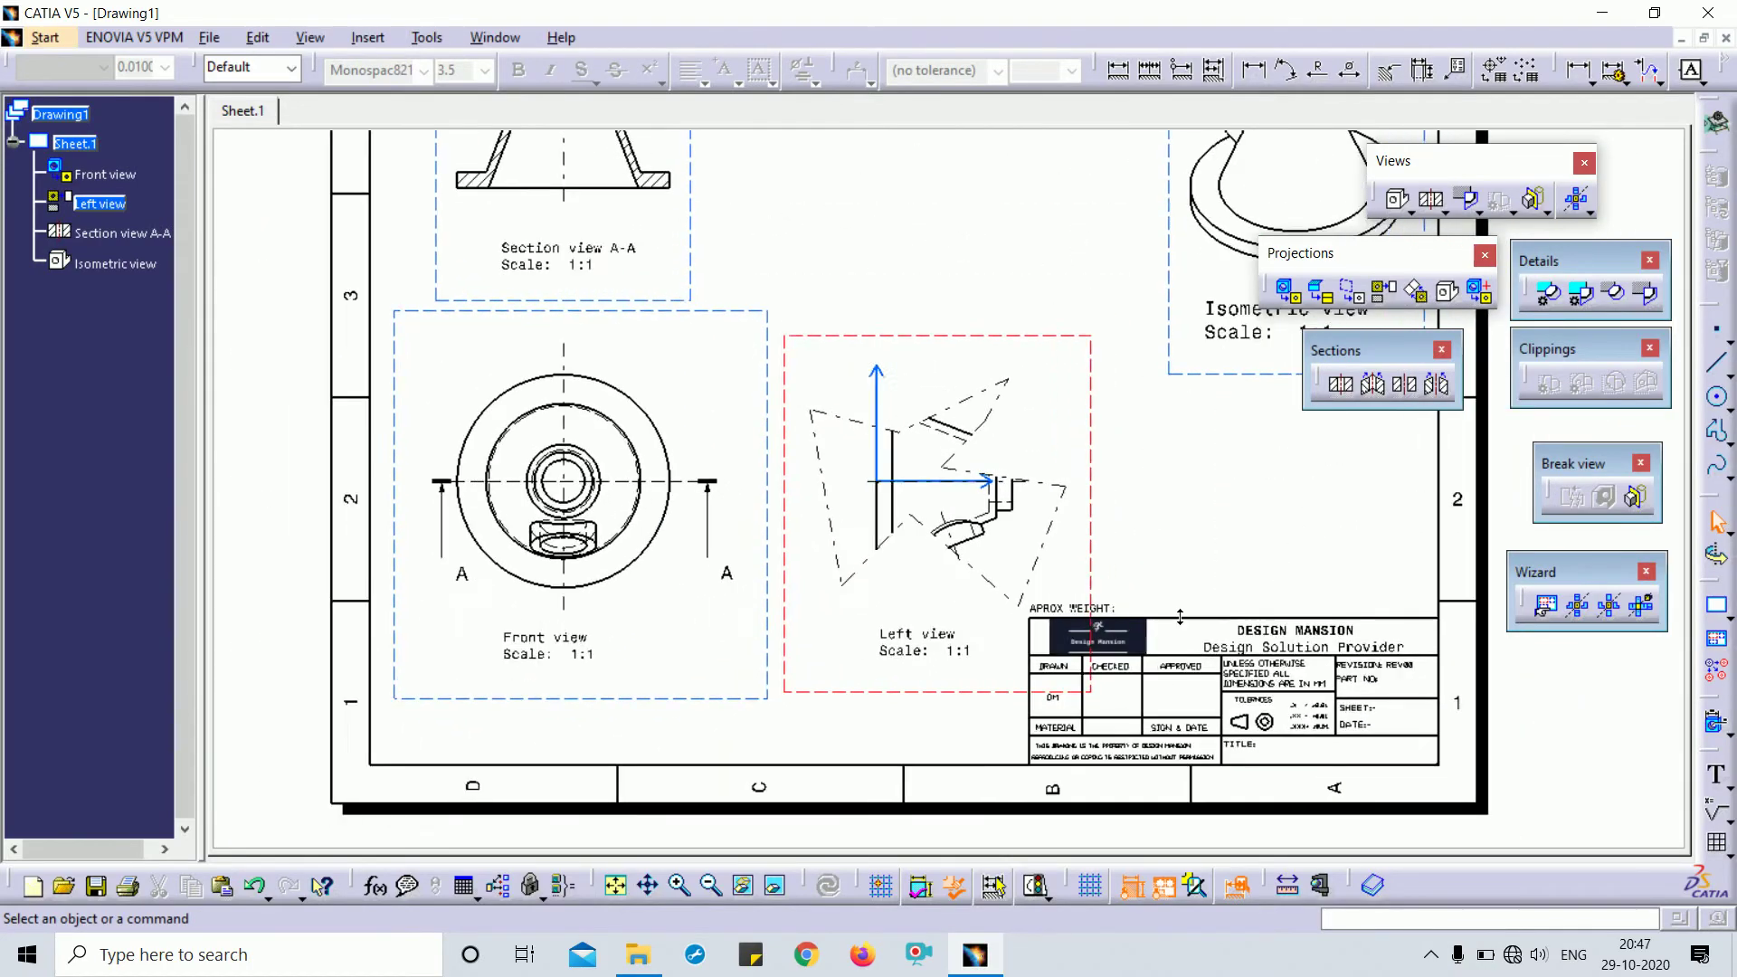
scroll(1177, 653, "down", 3)
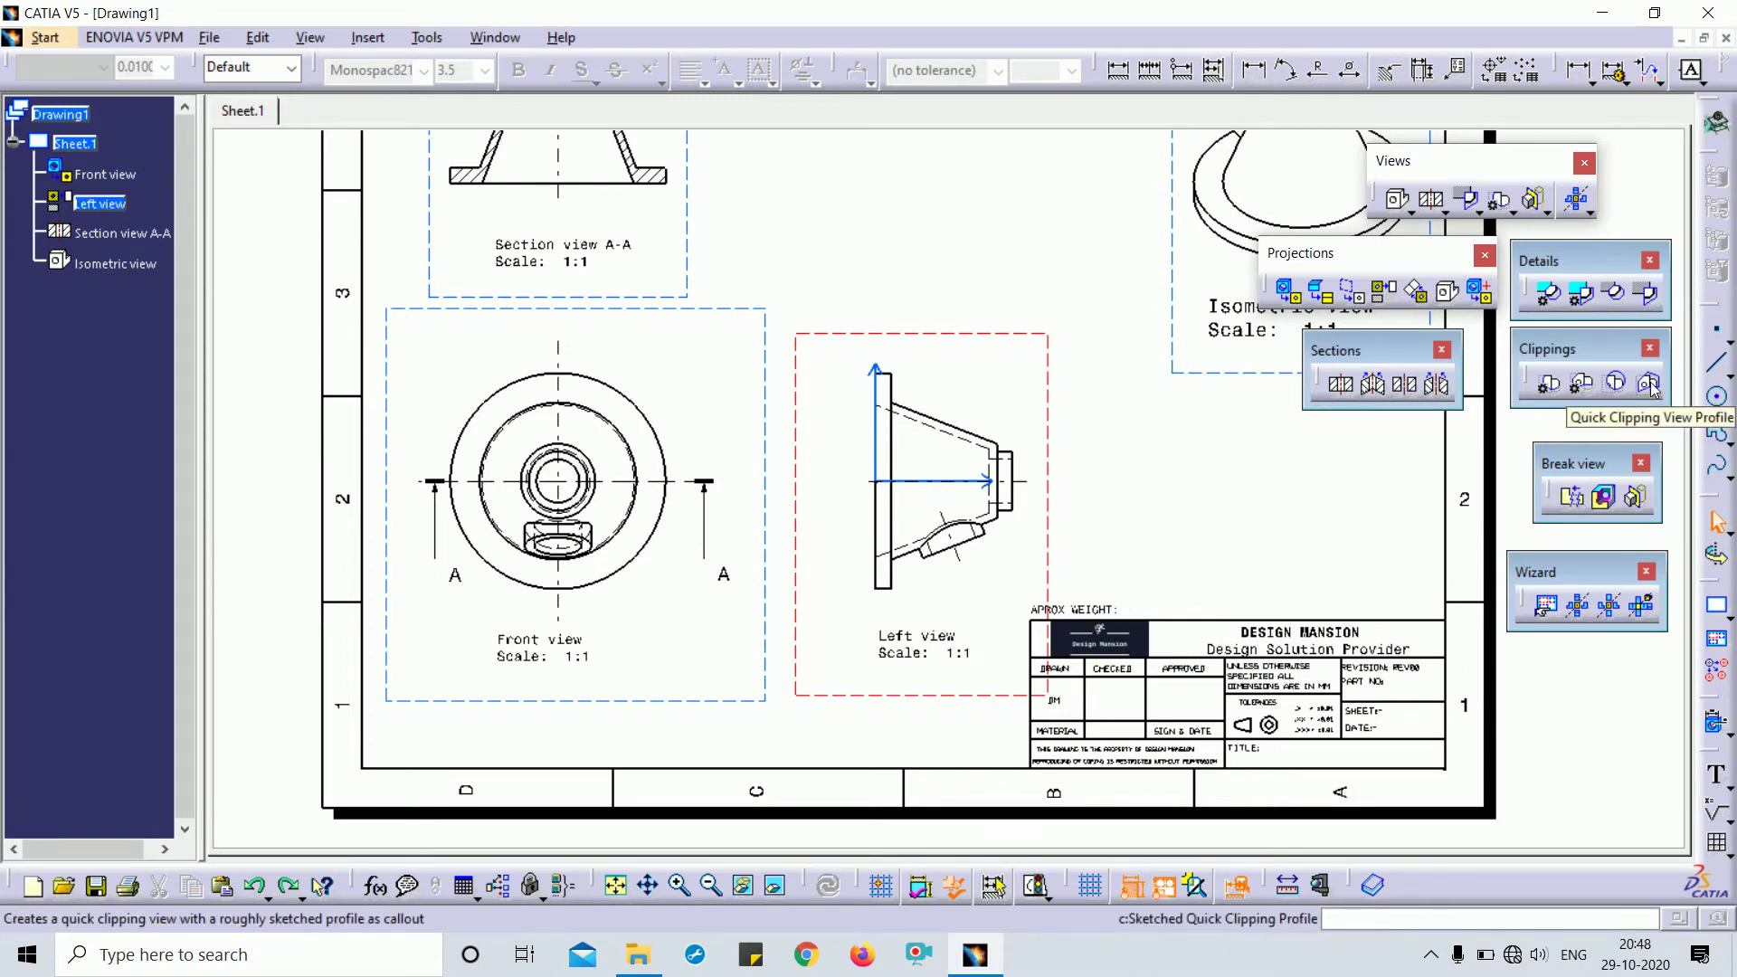
Create a breakout view in the left view with a triangular profile over the upper cone wall and end collar, accepting the default cutting plane
left_click(1606, 498)
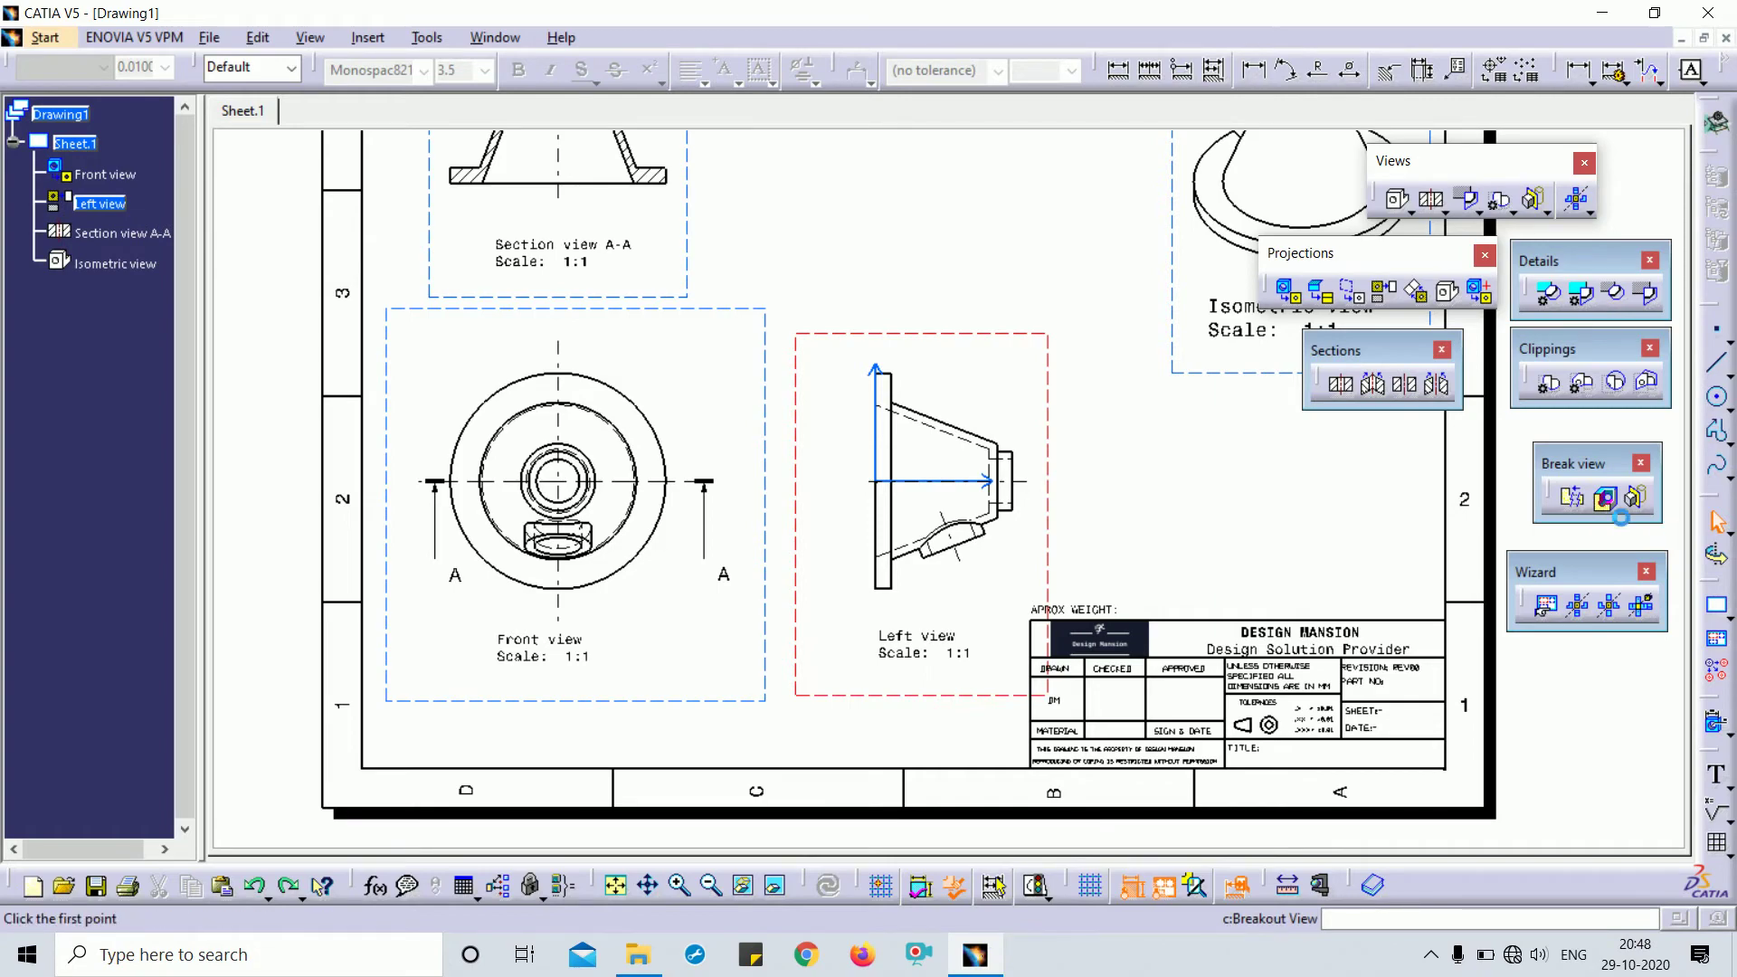
mouse_move(988, 233)
middle_mouse_down("ctrl")
mouse_move(993, 303)
mouse_move(1113, 595)
middle_mouse_up("ctrl")
mouse_move(1114, 595)
middle_mouse_down("ctrl")
mouse_move(1020, 280)
mouse_move(1022, 134)
middle_mouse_up("ctrl")
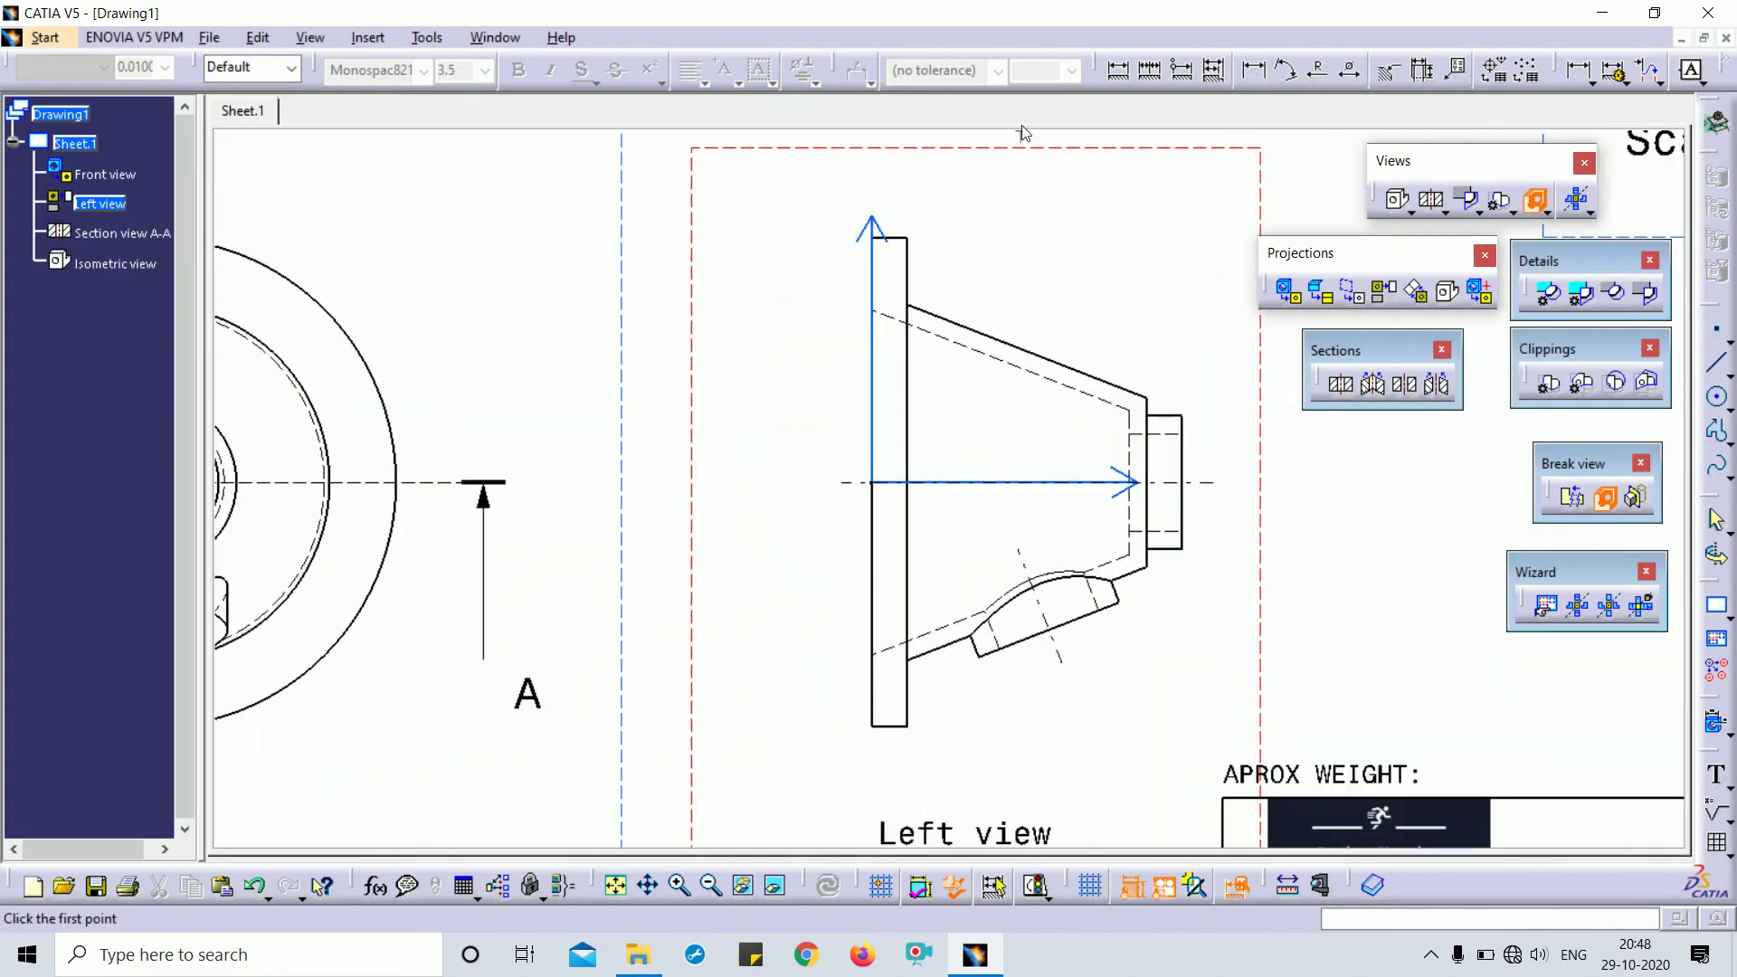
left_click(800, 441)
left_click(1160, 296)
left_click(1338, 493)
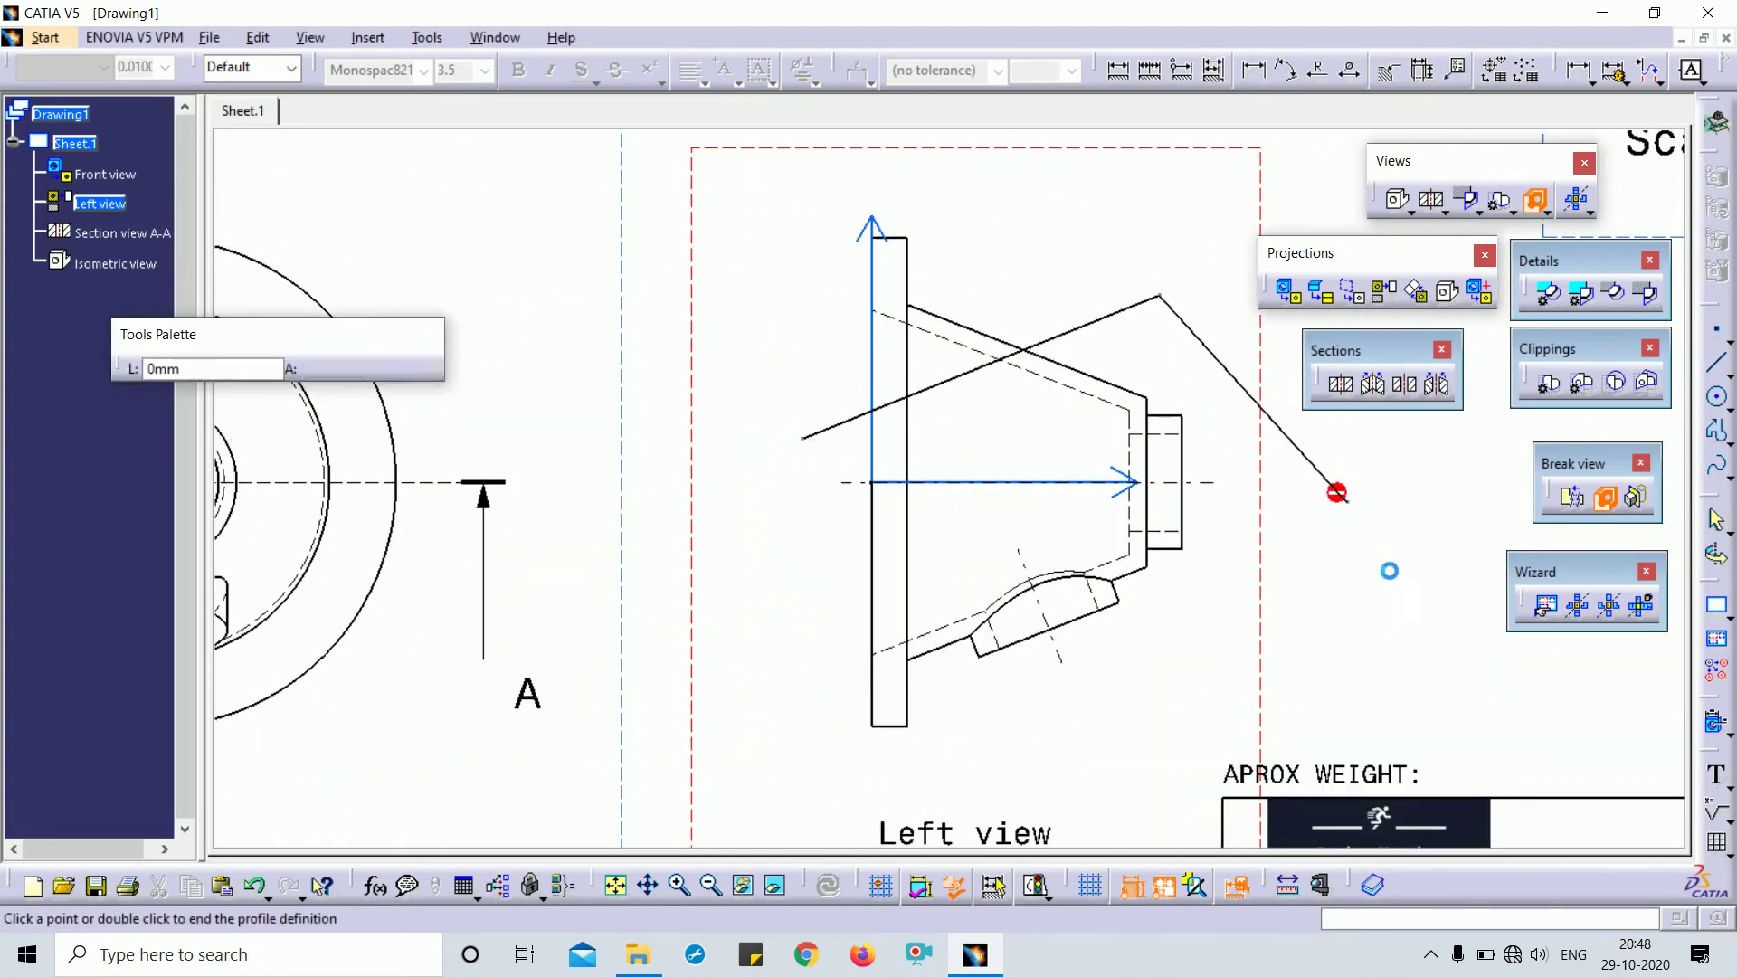
left_click(800, 438)
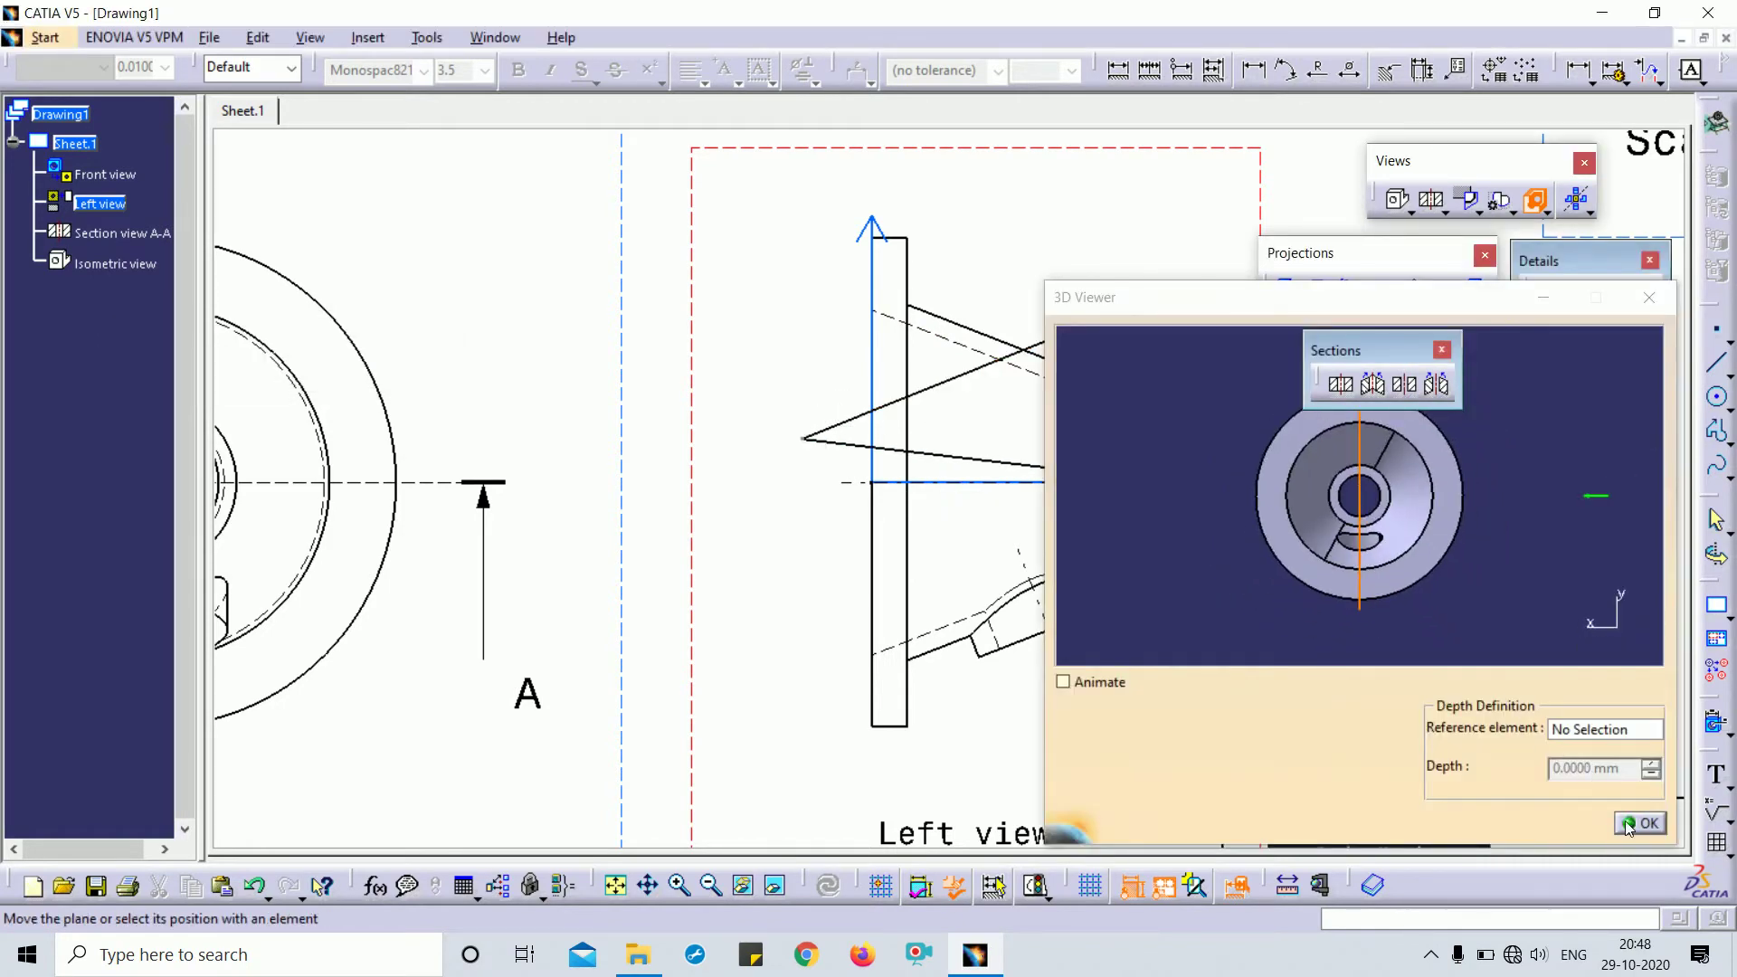
left_click(1642, 825)
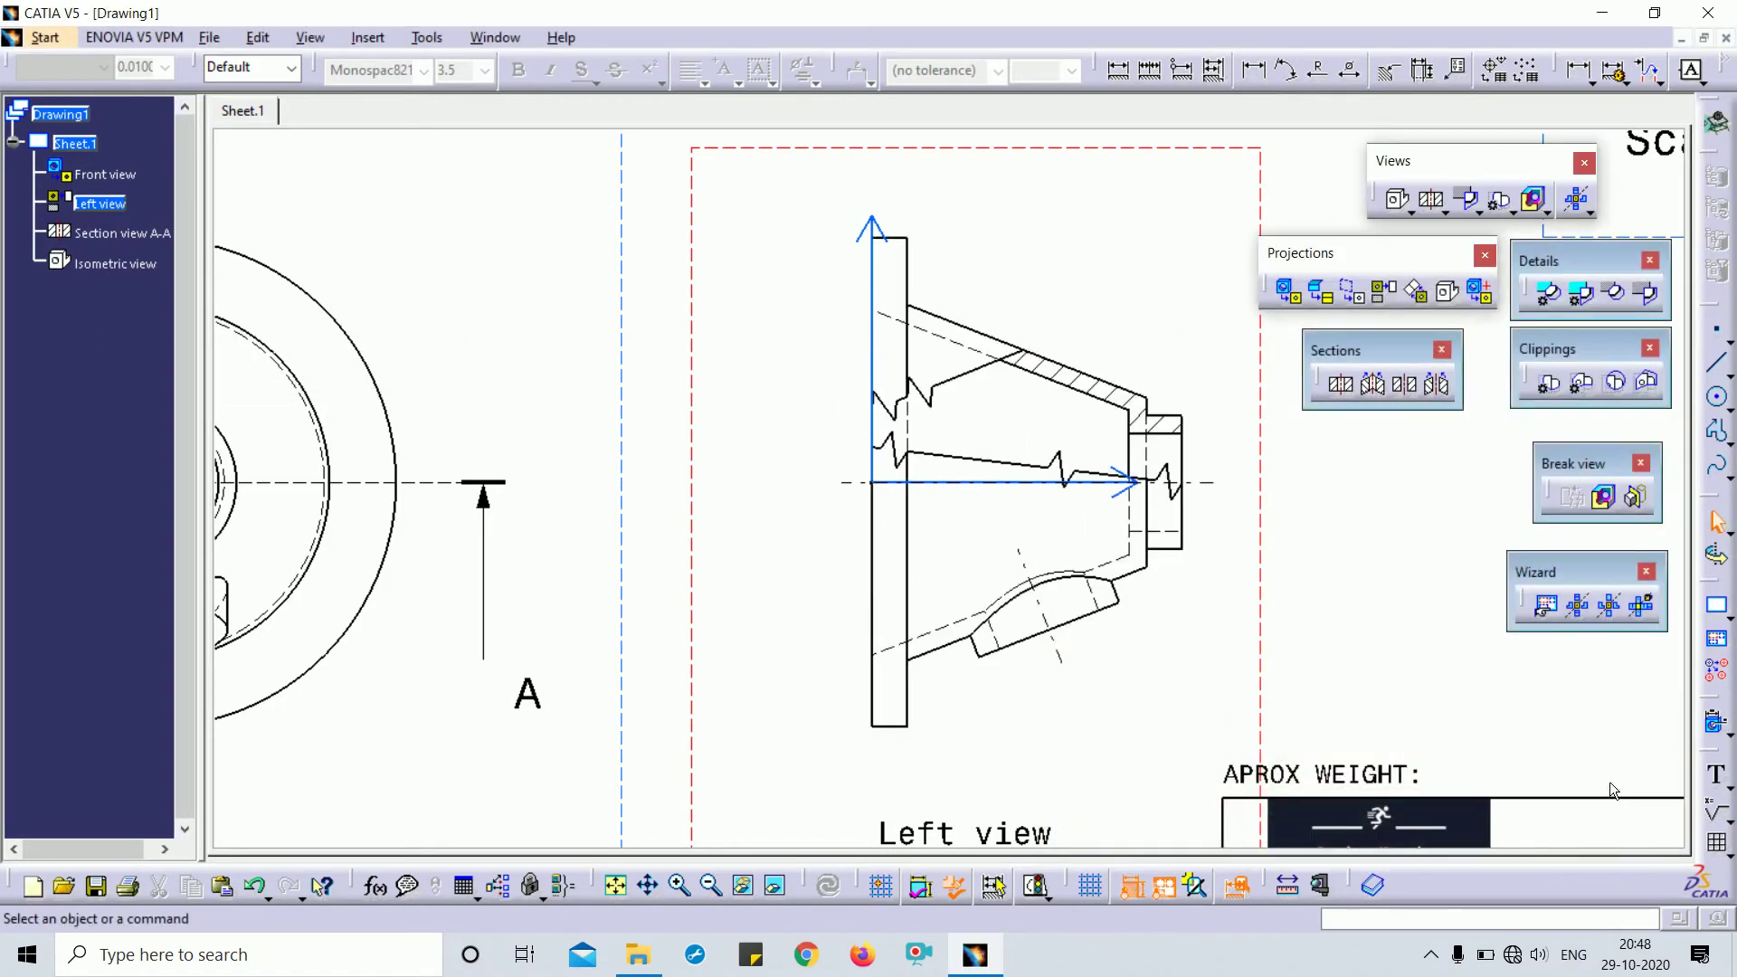
Examine the hatched breakout area in the left view and compare it with the isometric view
middle_click_drag(1334, 528, 697, 437, "ctrl")
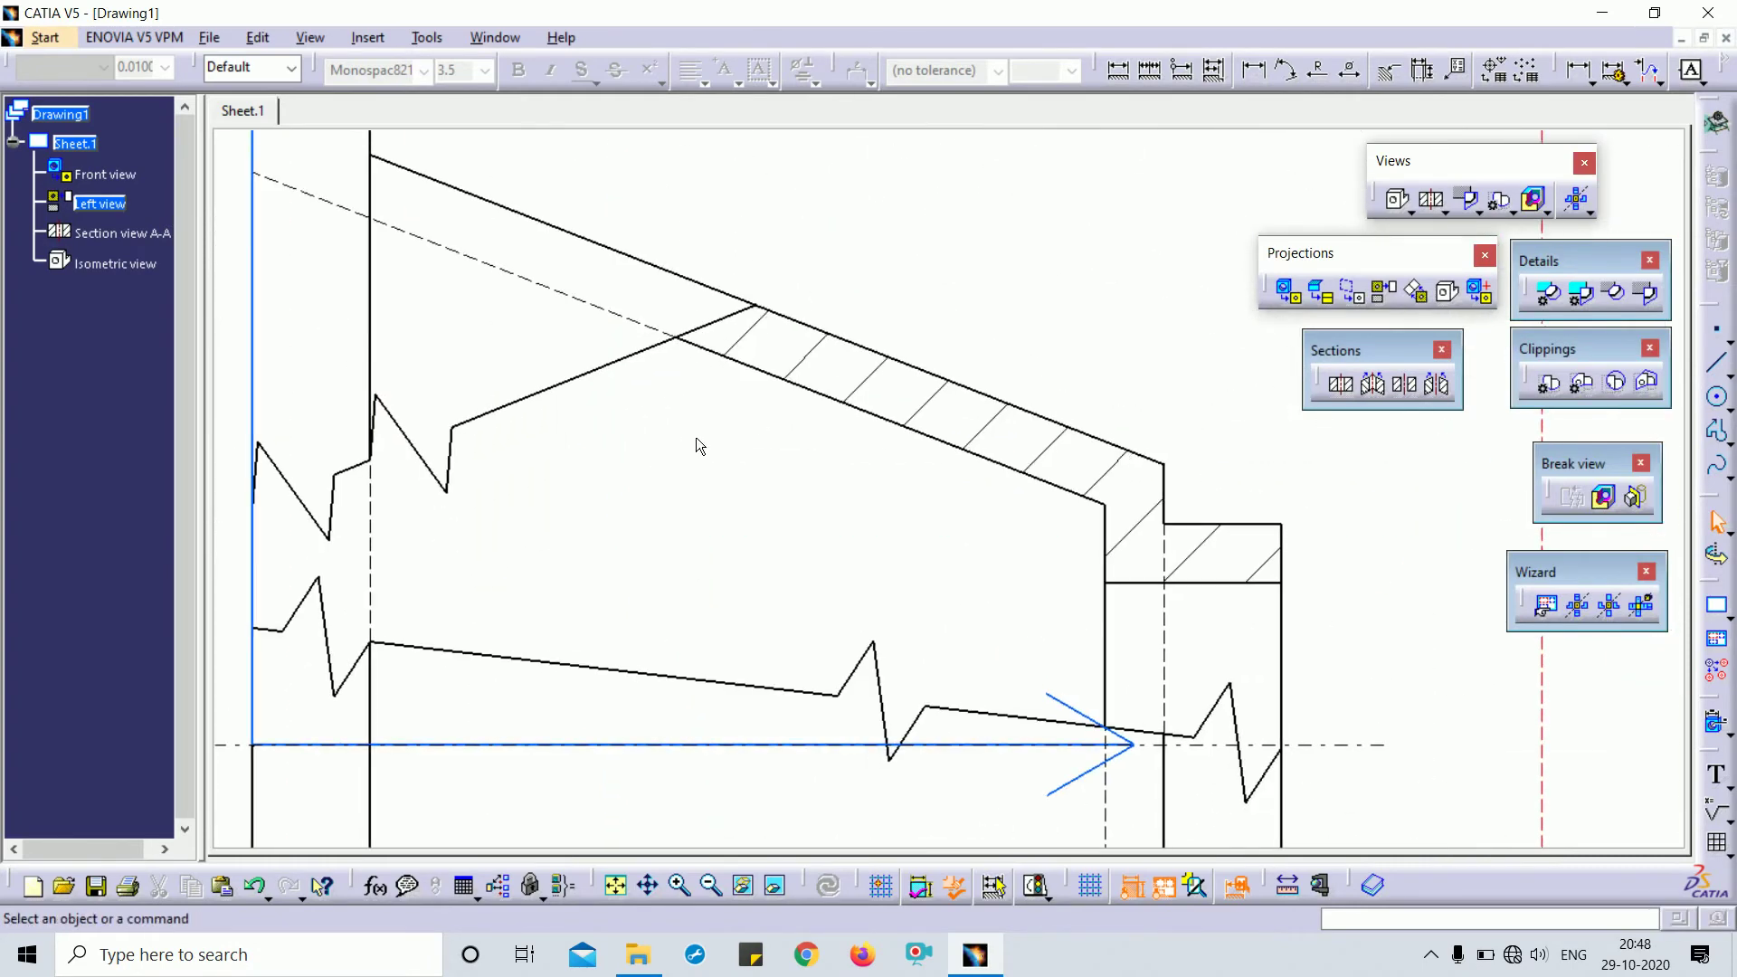
mouse_move(841, 306)
middle_mouse_down("ctrl")
mouse_move(992, 482)
mouse_move(1030, 440)
middle_mouse_up("ctrl")
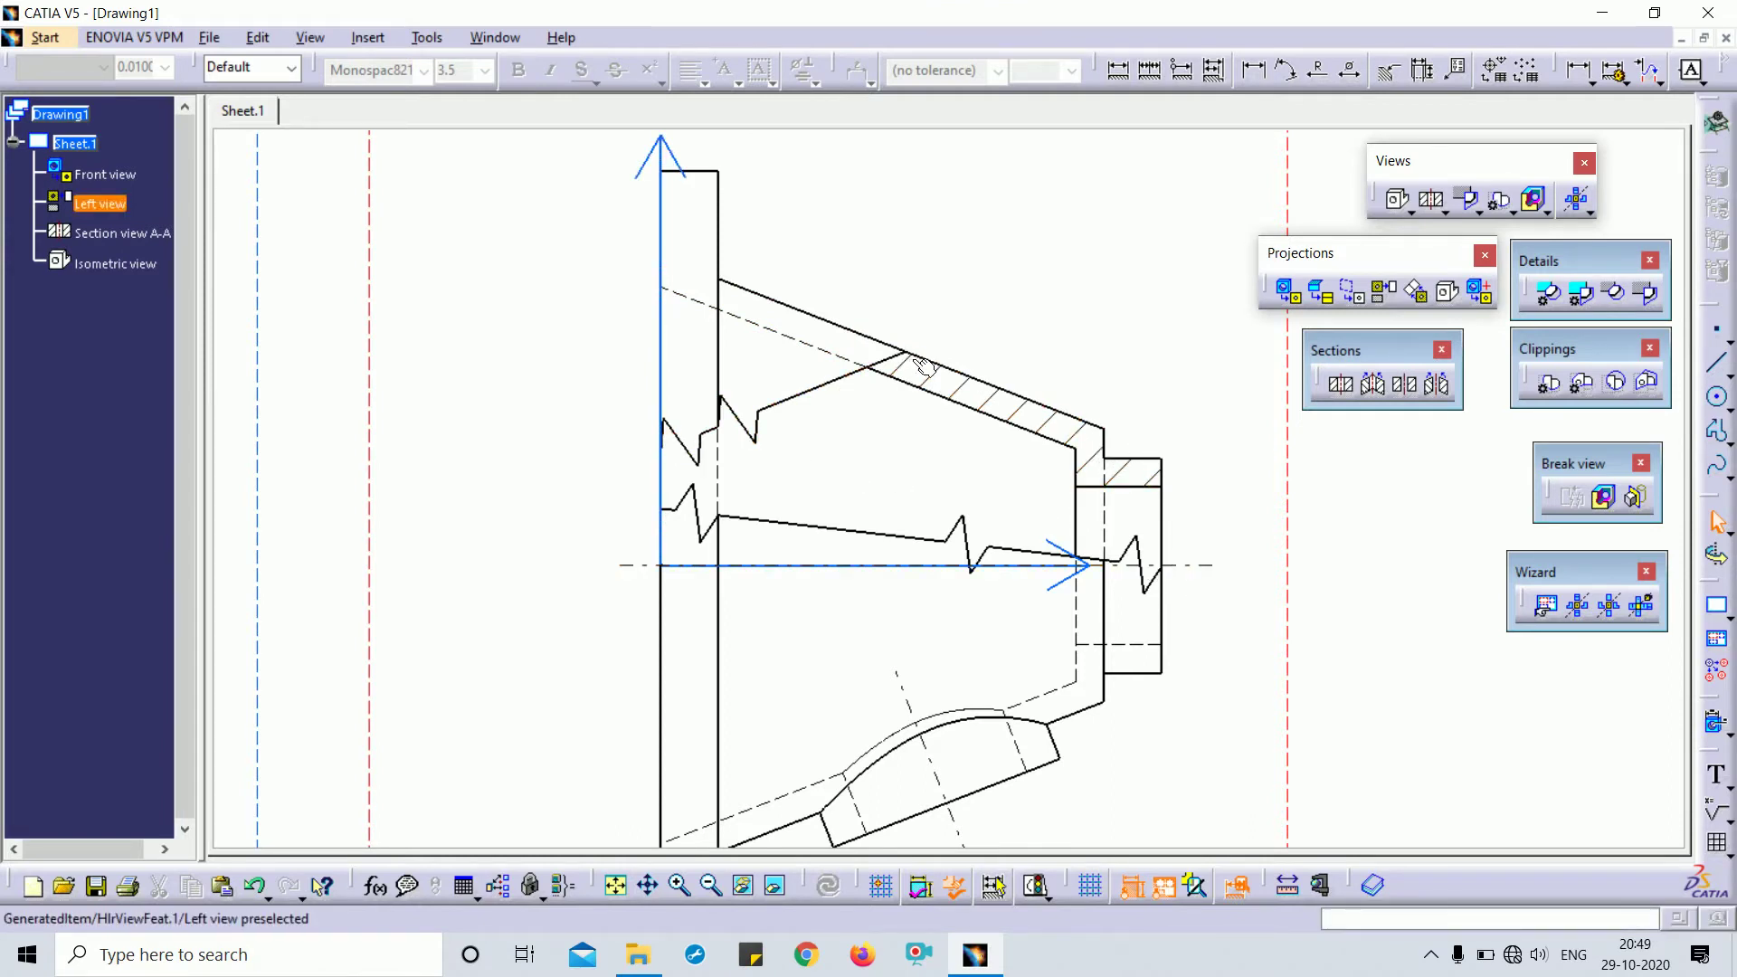
mouse_move(1104, 395)
middle_mouse_down("ctrl")
mouse_move(1120, 522)
mouse_move(918, 787)
middle_mouse_up("ctrl")
mouse_move(917, 787)
middle_mouse_down("ctrl")
mouse_move(966, 644)
mouse_move(885, 467)
middle_mouse_up("ctrl")
middle_click_drag(885, 466, 532, 333)
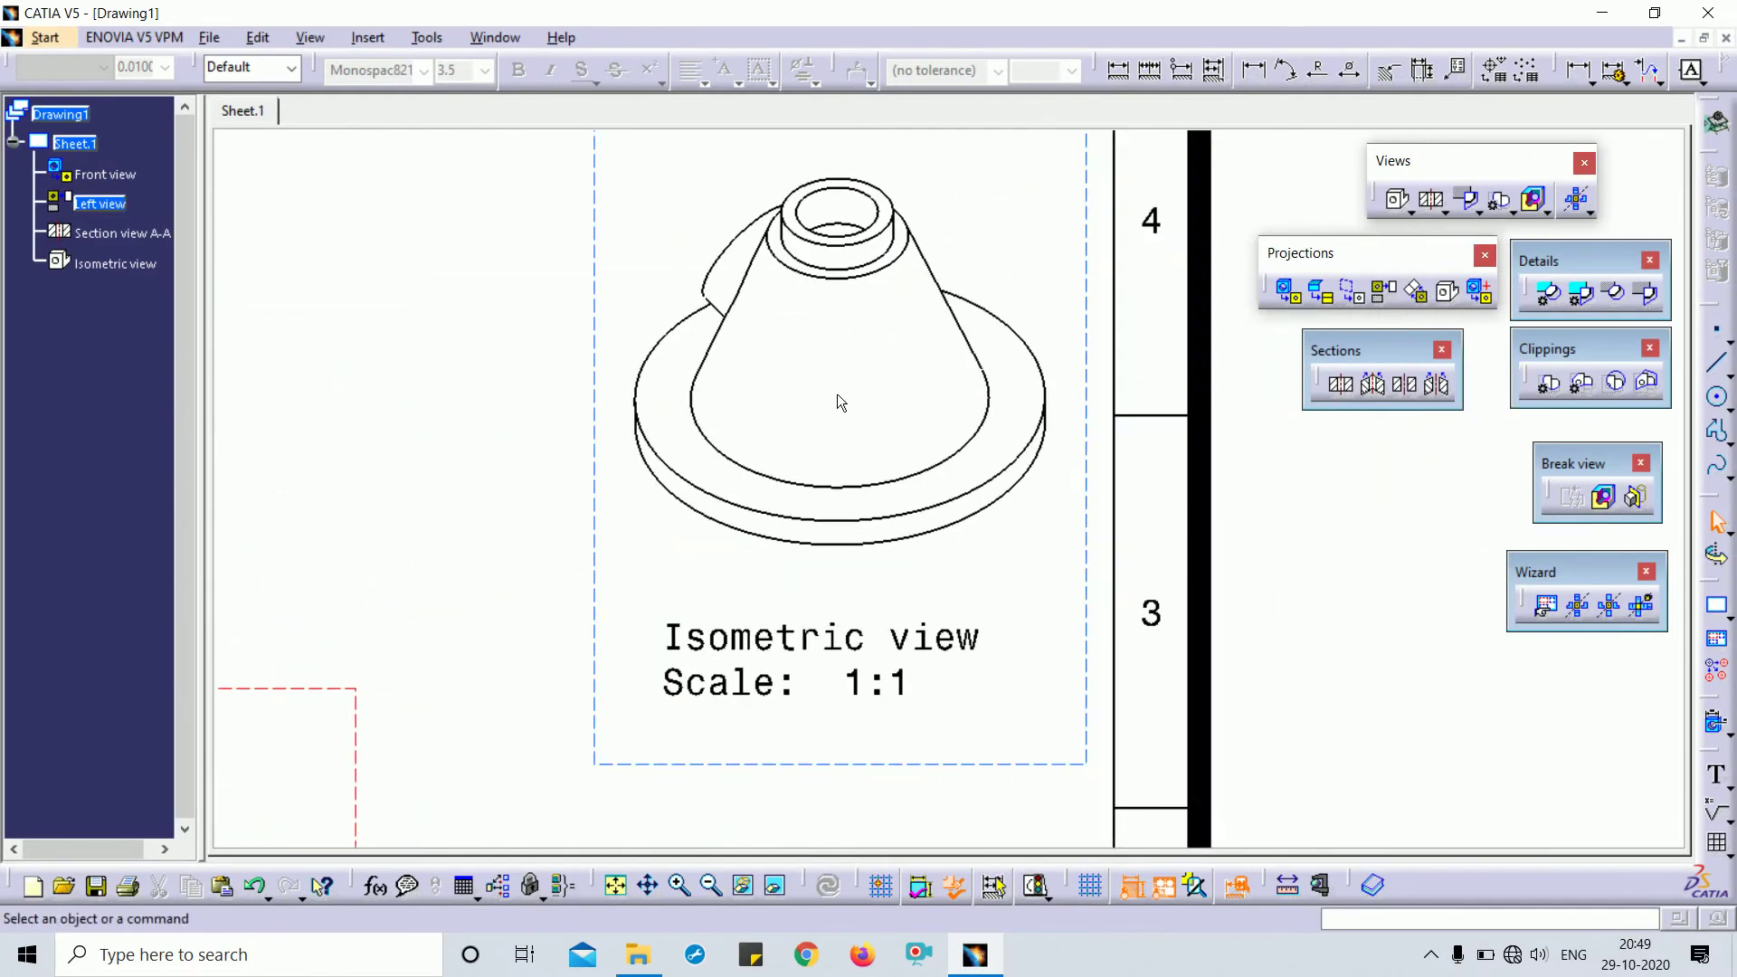
Activate the isometric view and move its name and scale caption further below the part
middle_click_drag(877, 558, 947, 653, "ctrl")
left_click_drag(945, 604, 899, 631)
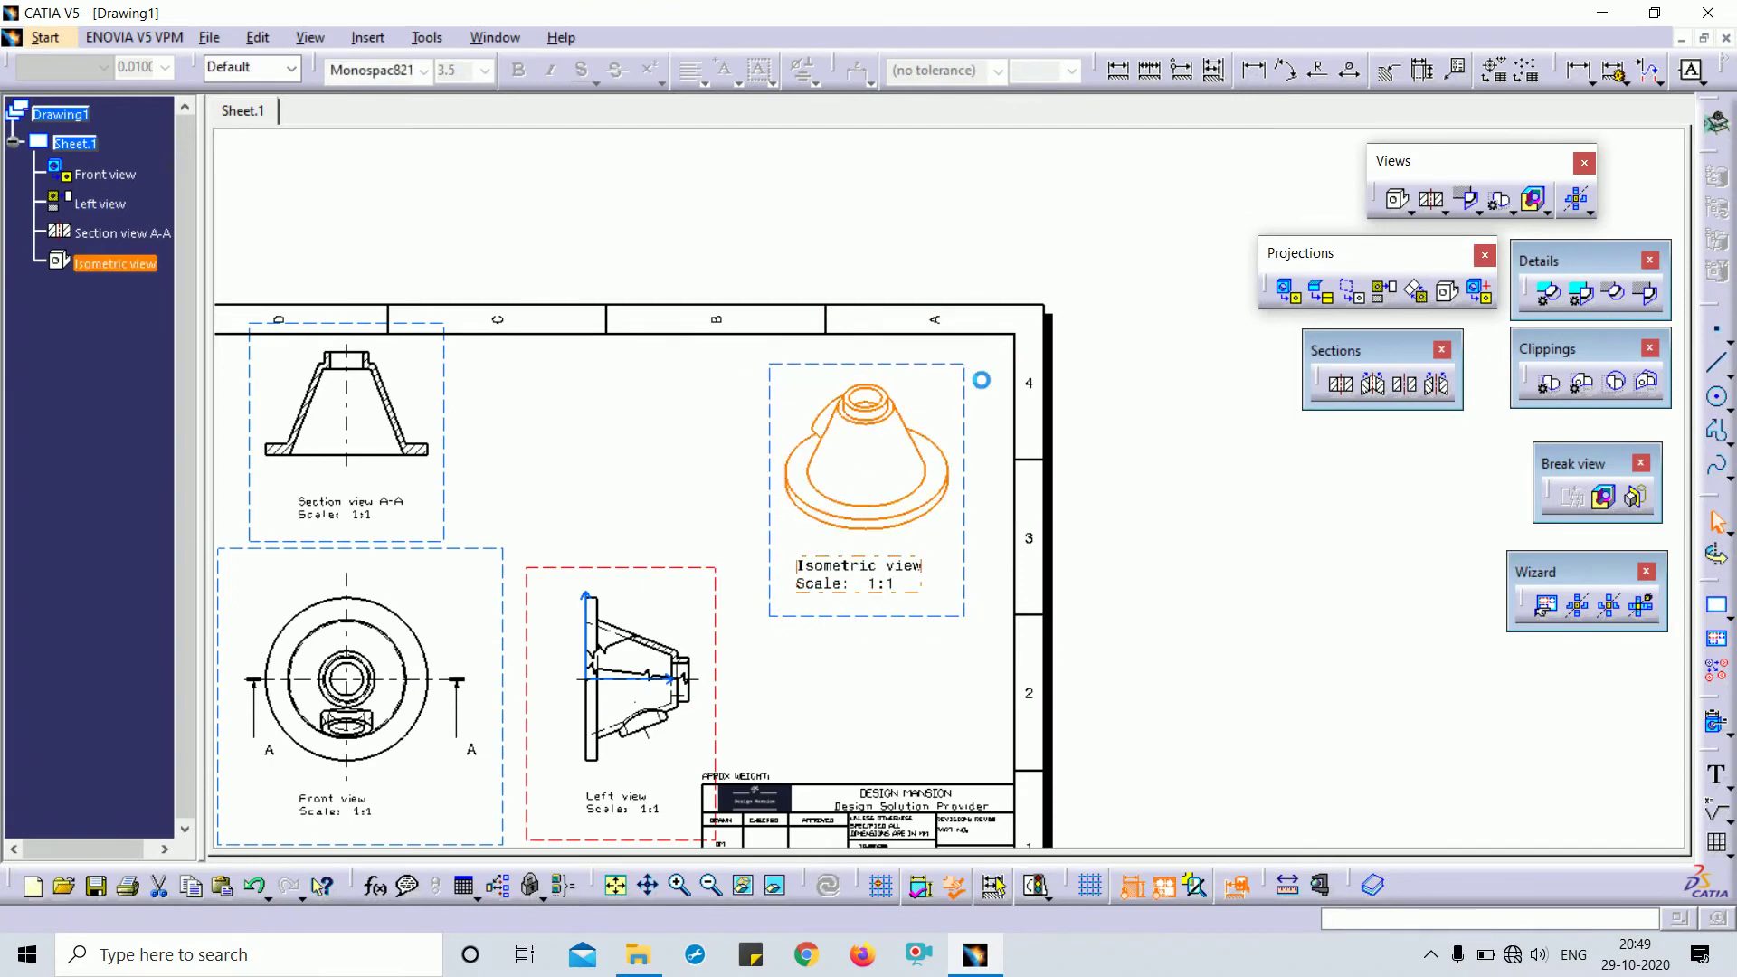
double_click(964, 378)
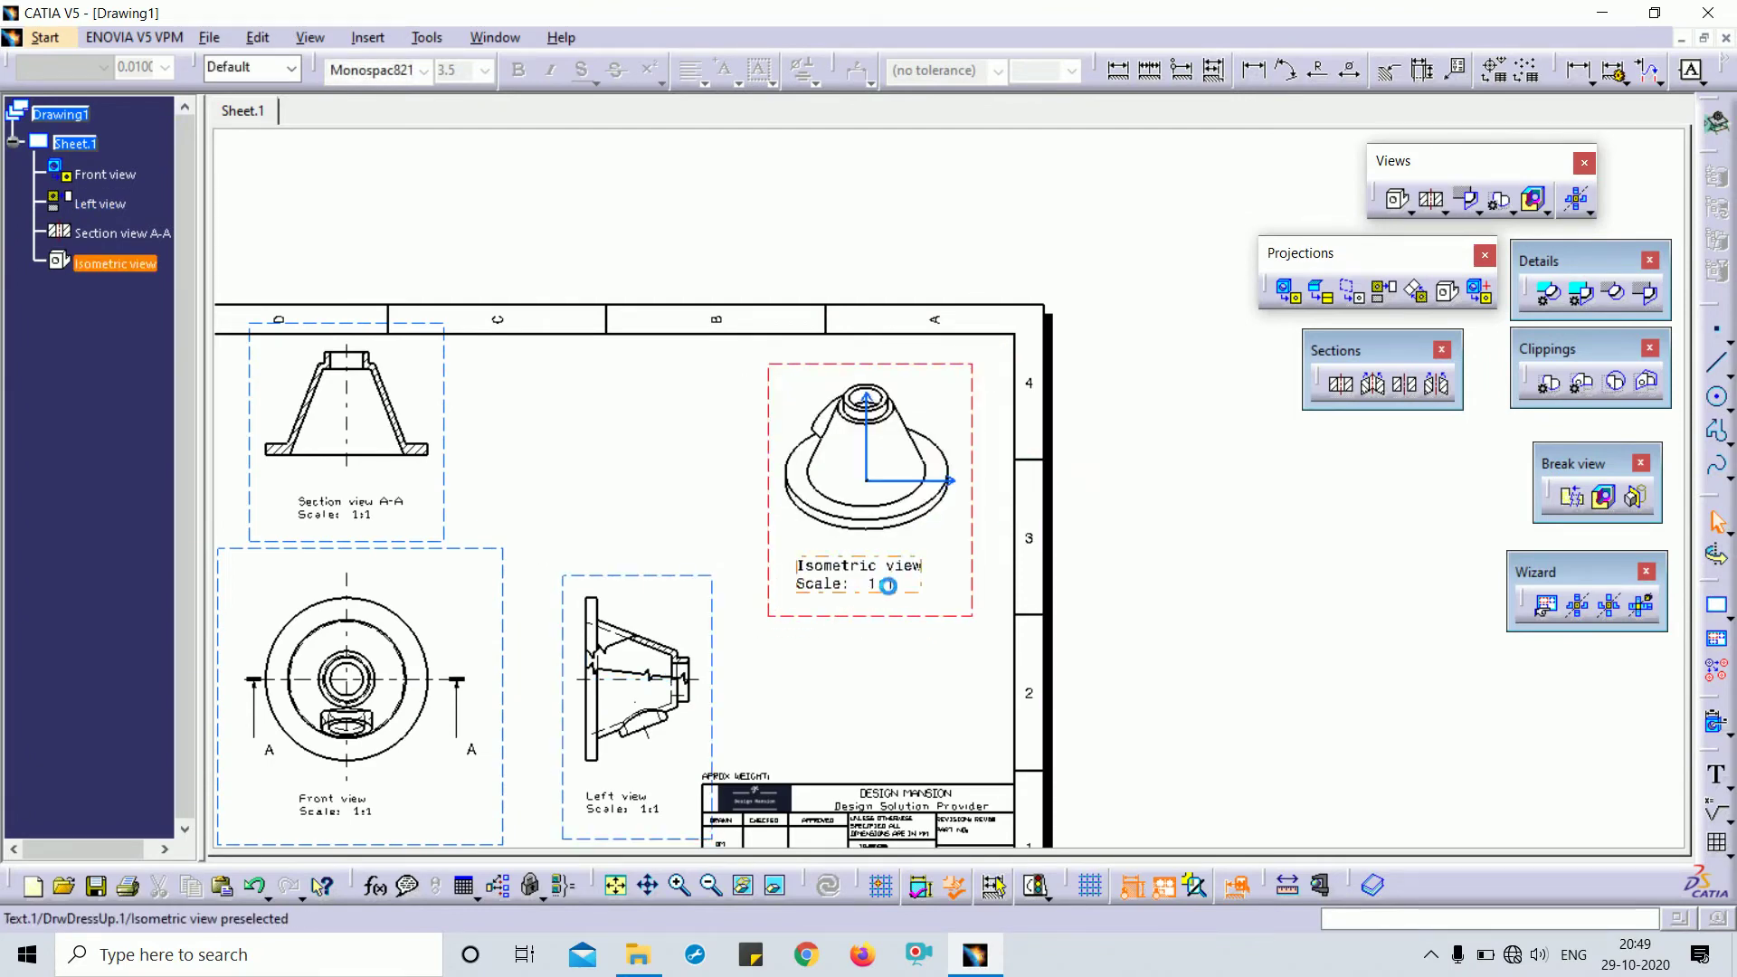
left_click_drag(887, 585, 903, 618)
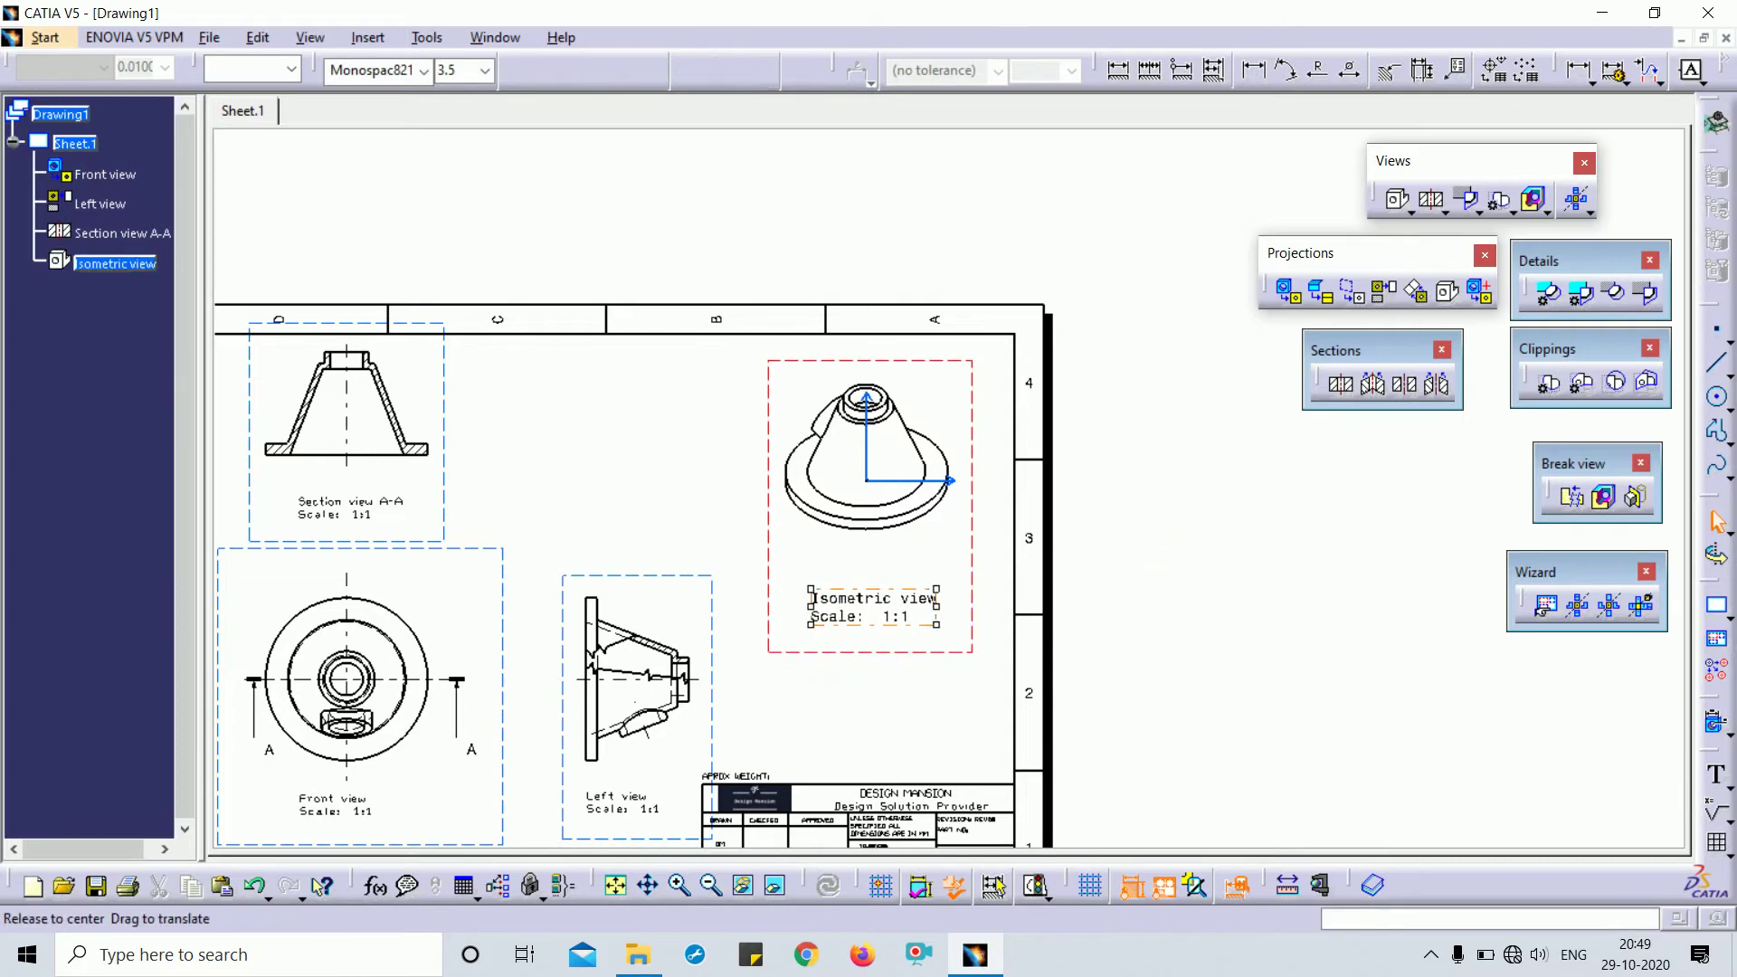
Delete the vertical and horizontal axis arrows from the isometric view
mouse_move(1113, 543)
middle_mouse_down()
mouse_move(1295, 435)
mouse_move(1151, 489)
middle_mouse_up()
left_click(1024, 383)
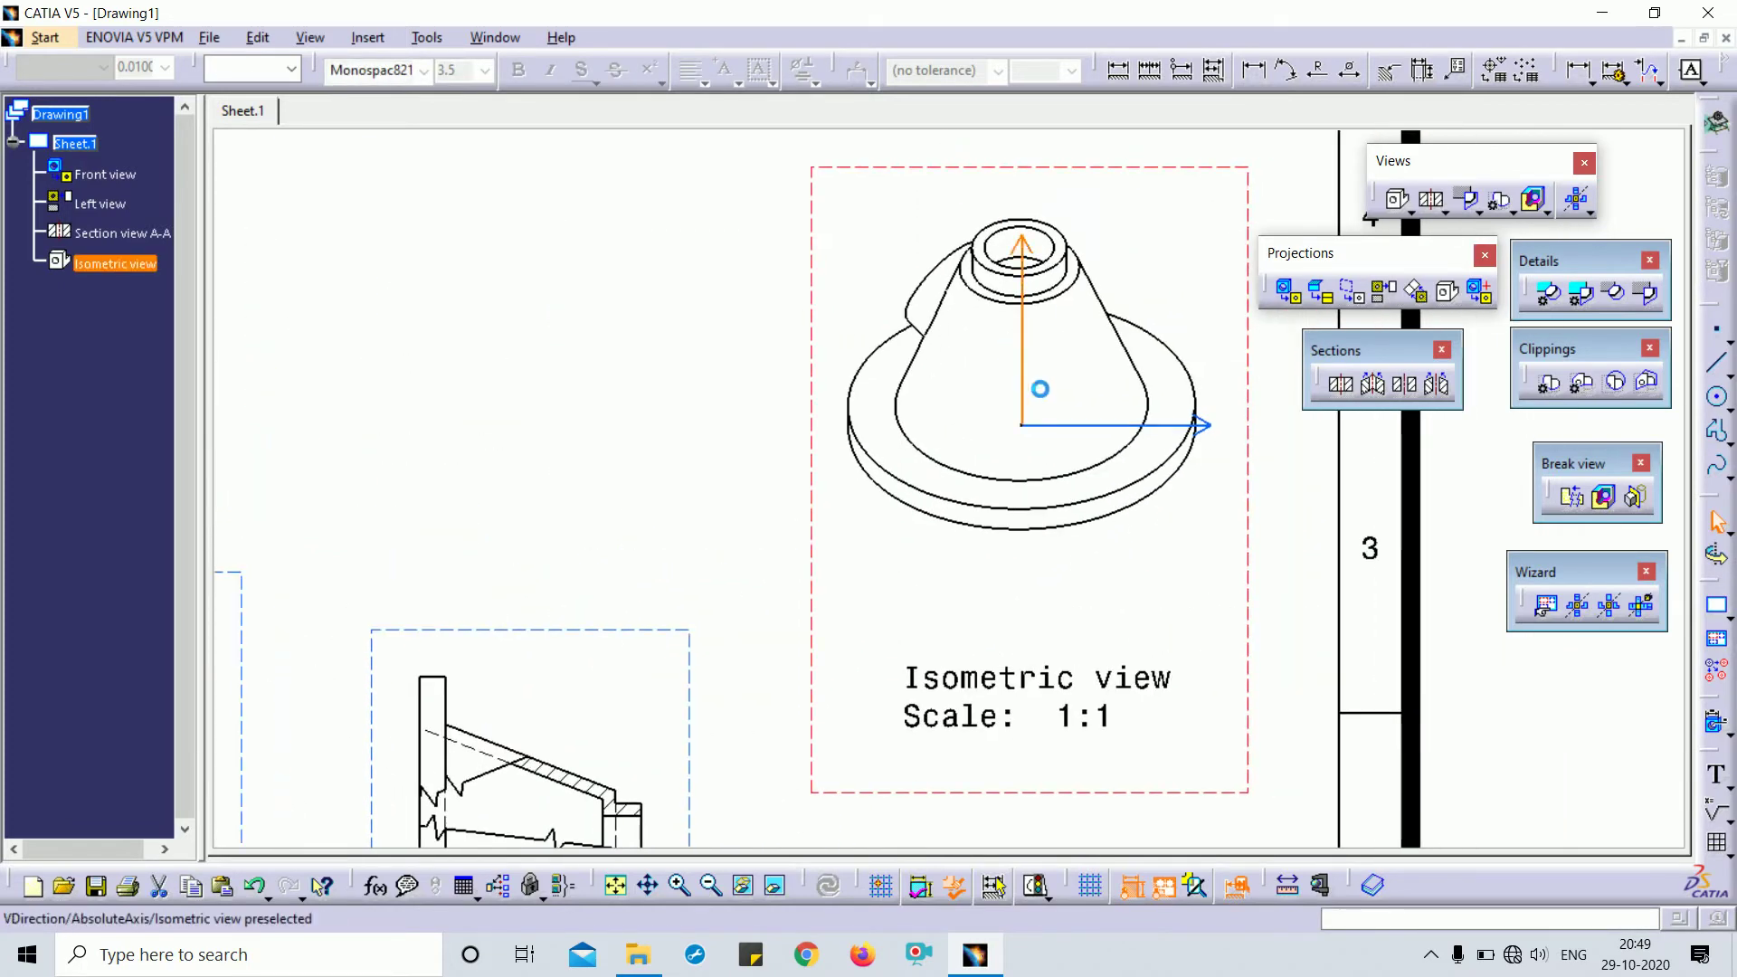
key("Delete")
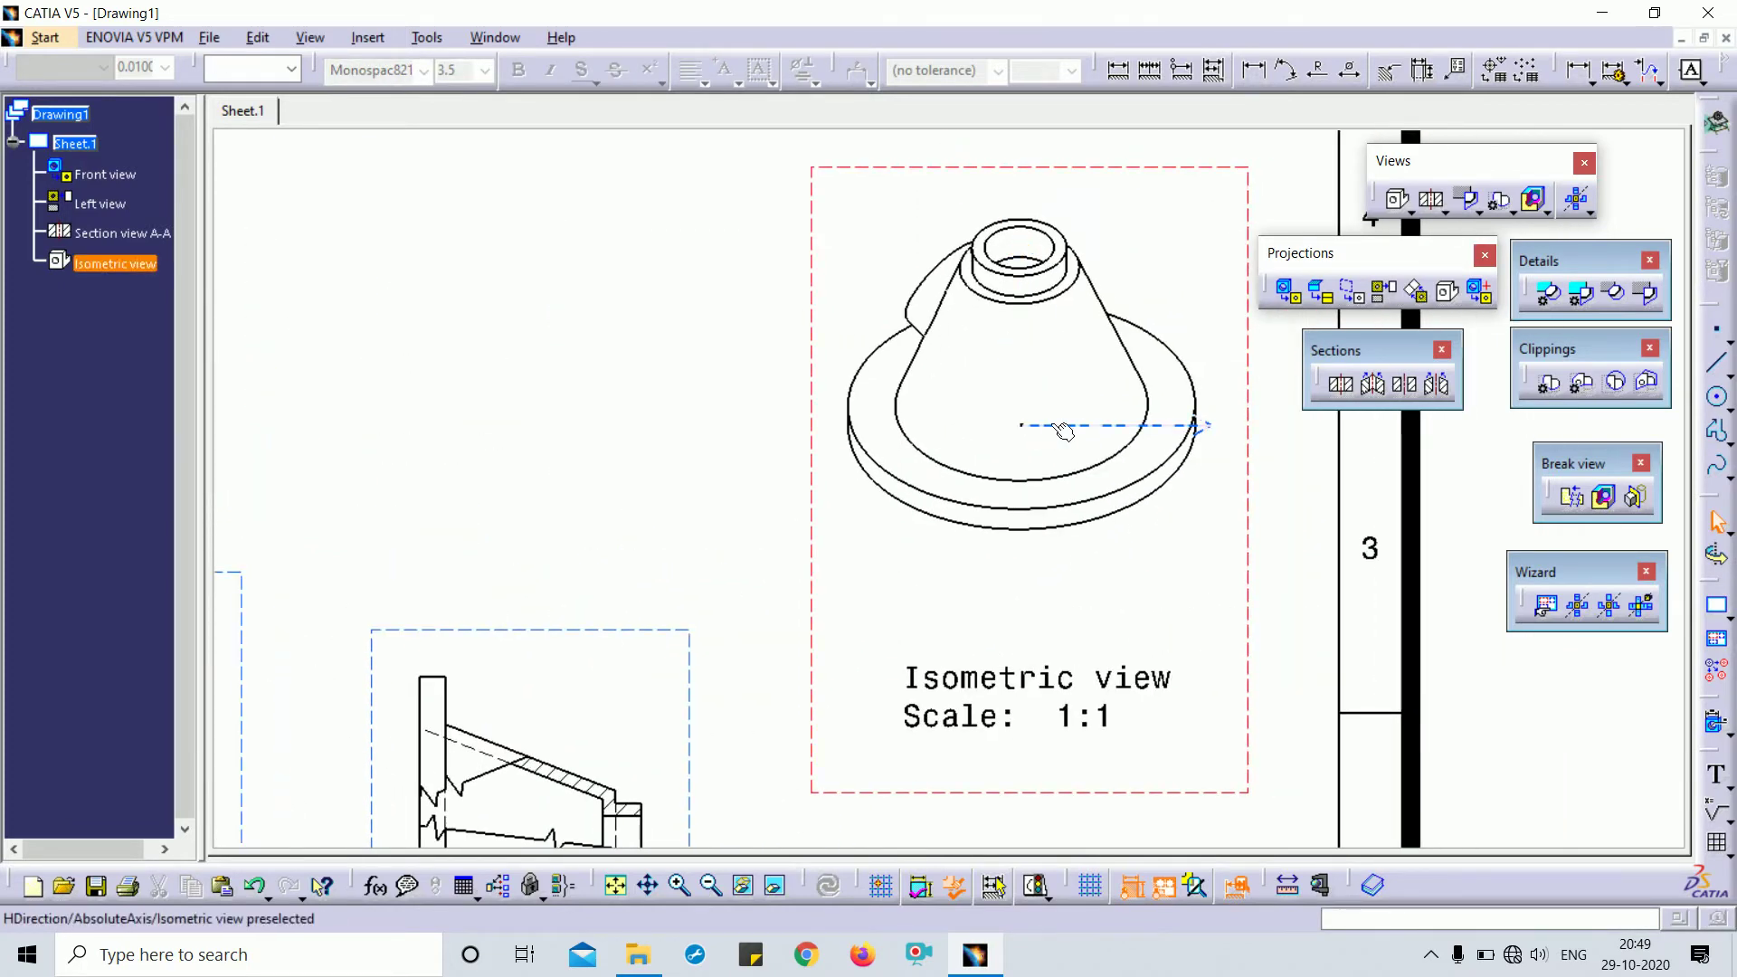
left_click(1054, 426)
key("Delete")
middle_click_drag(1257, 549, 1248, 541)
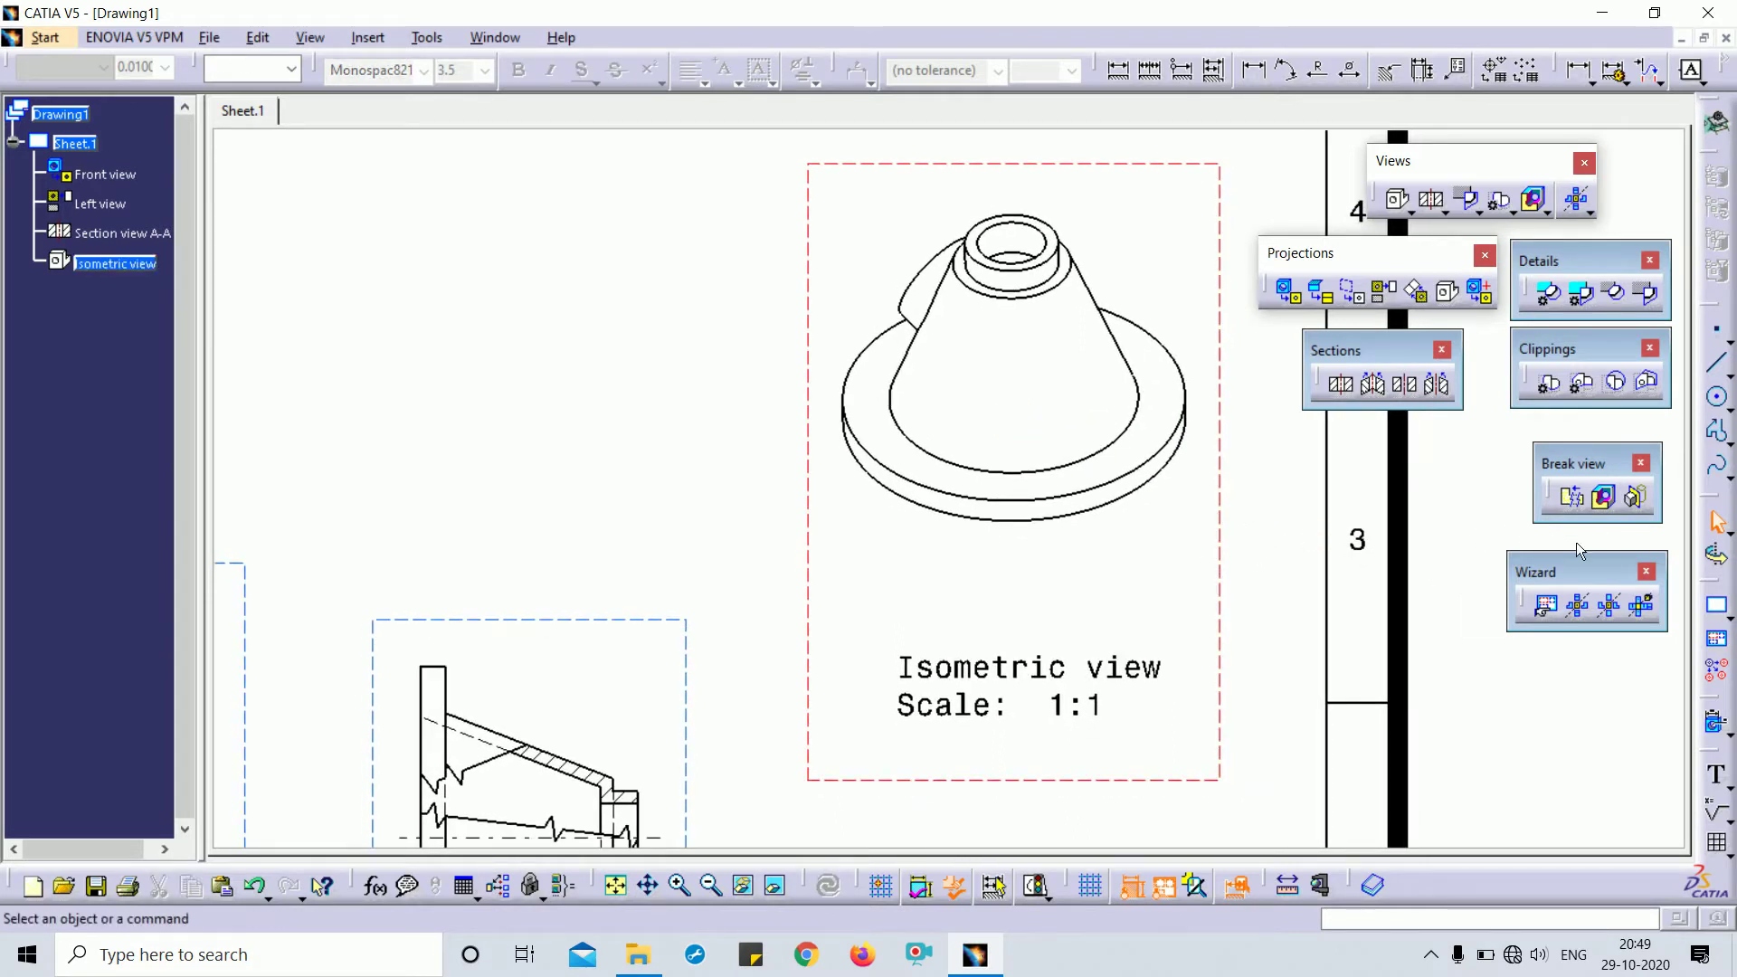
Try to create a breakout view in the isometric view with a four-point profile running from above the collar through the view origin
left_click(1604, 499)
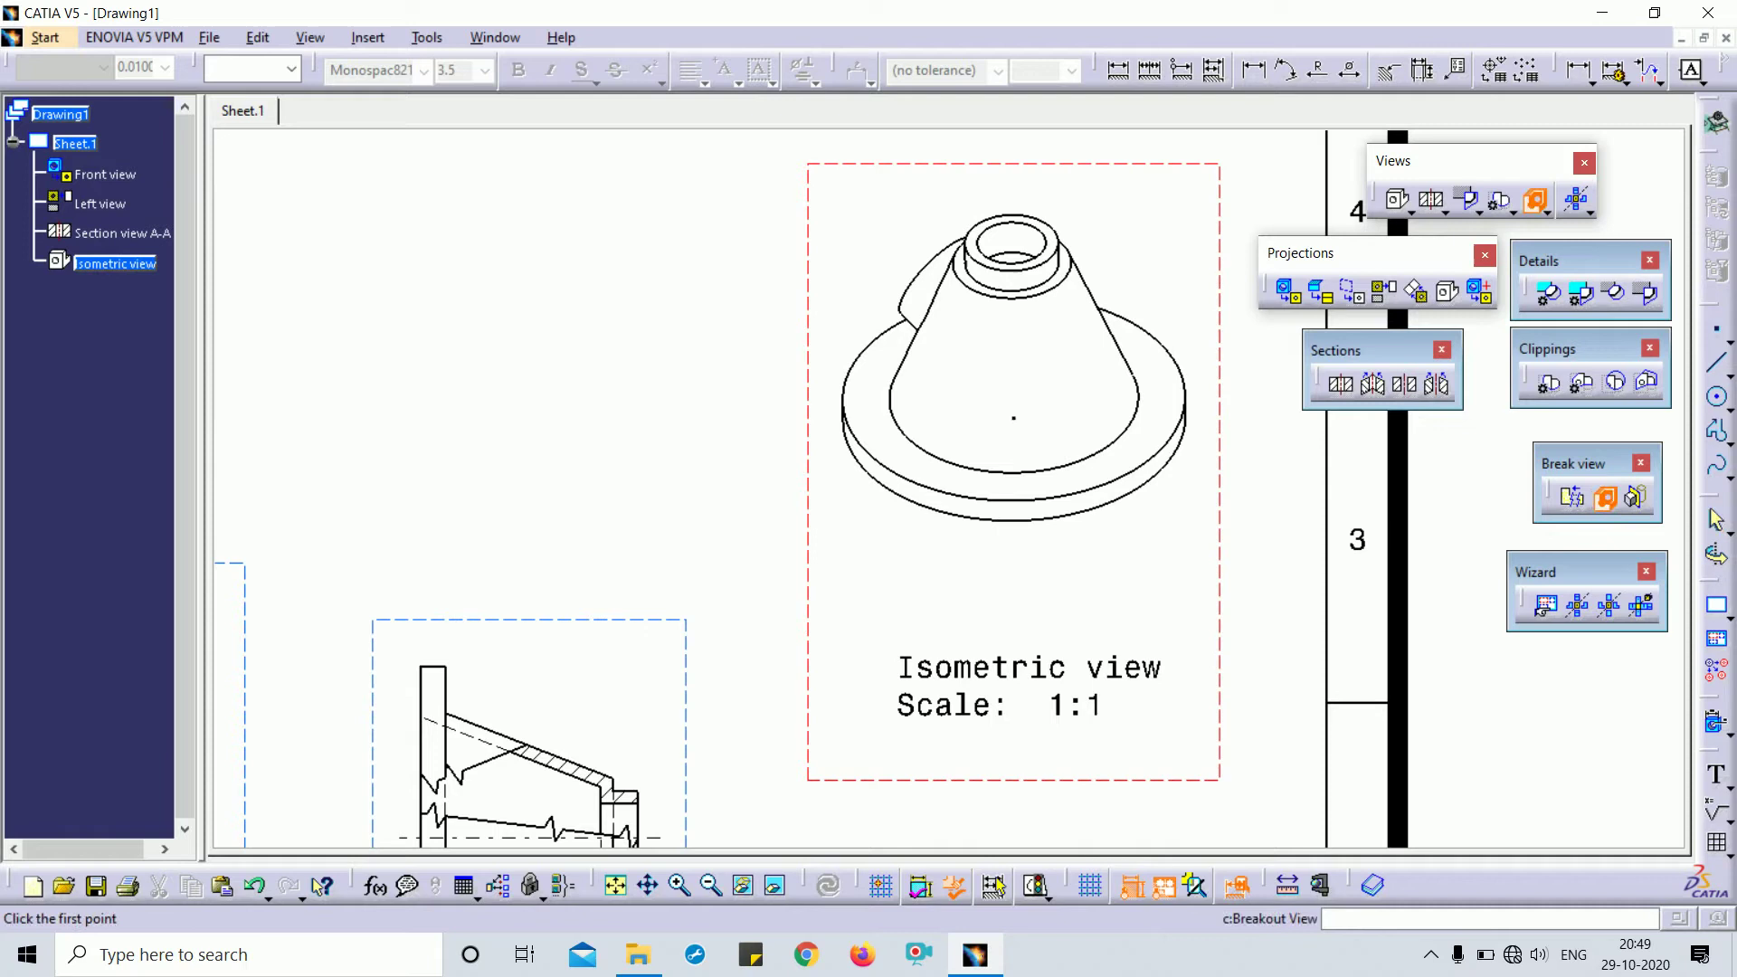
left_click(1013, 170)
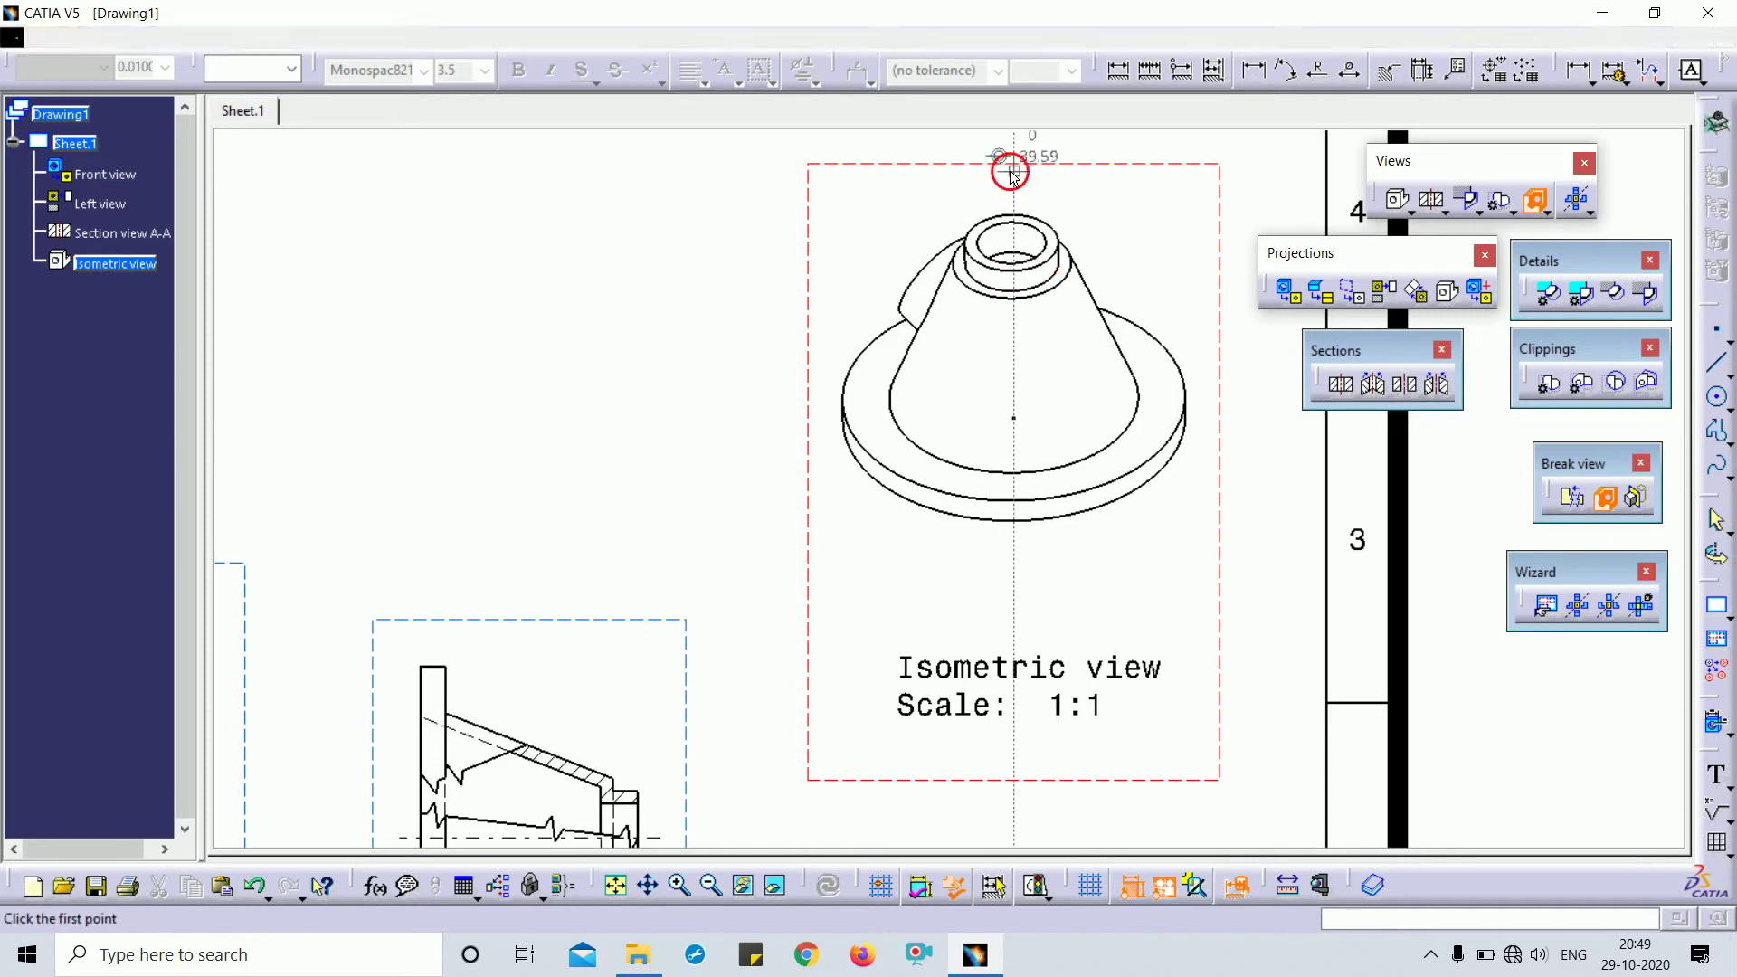
left_click(1011, 417)
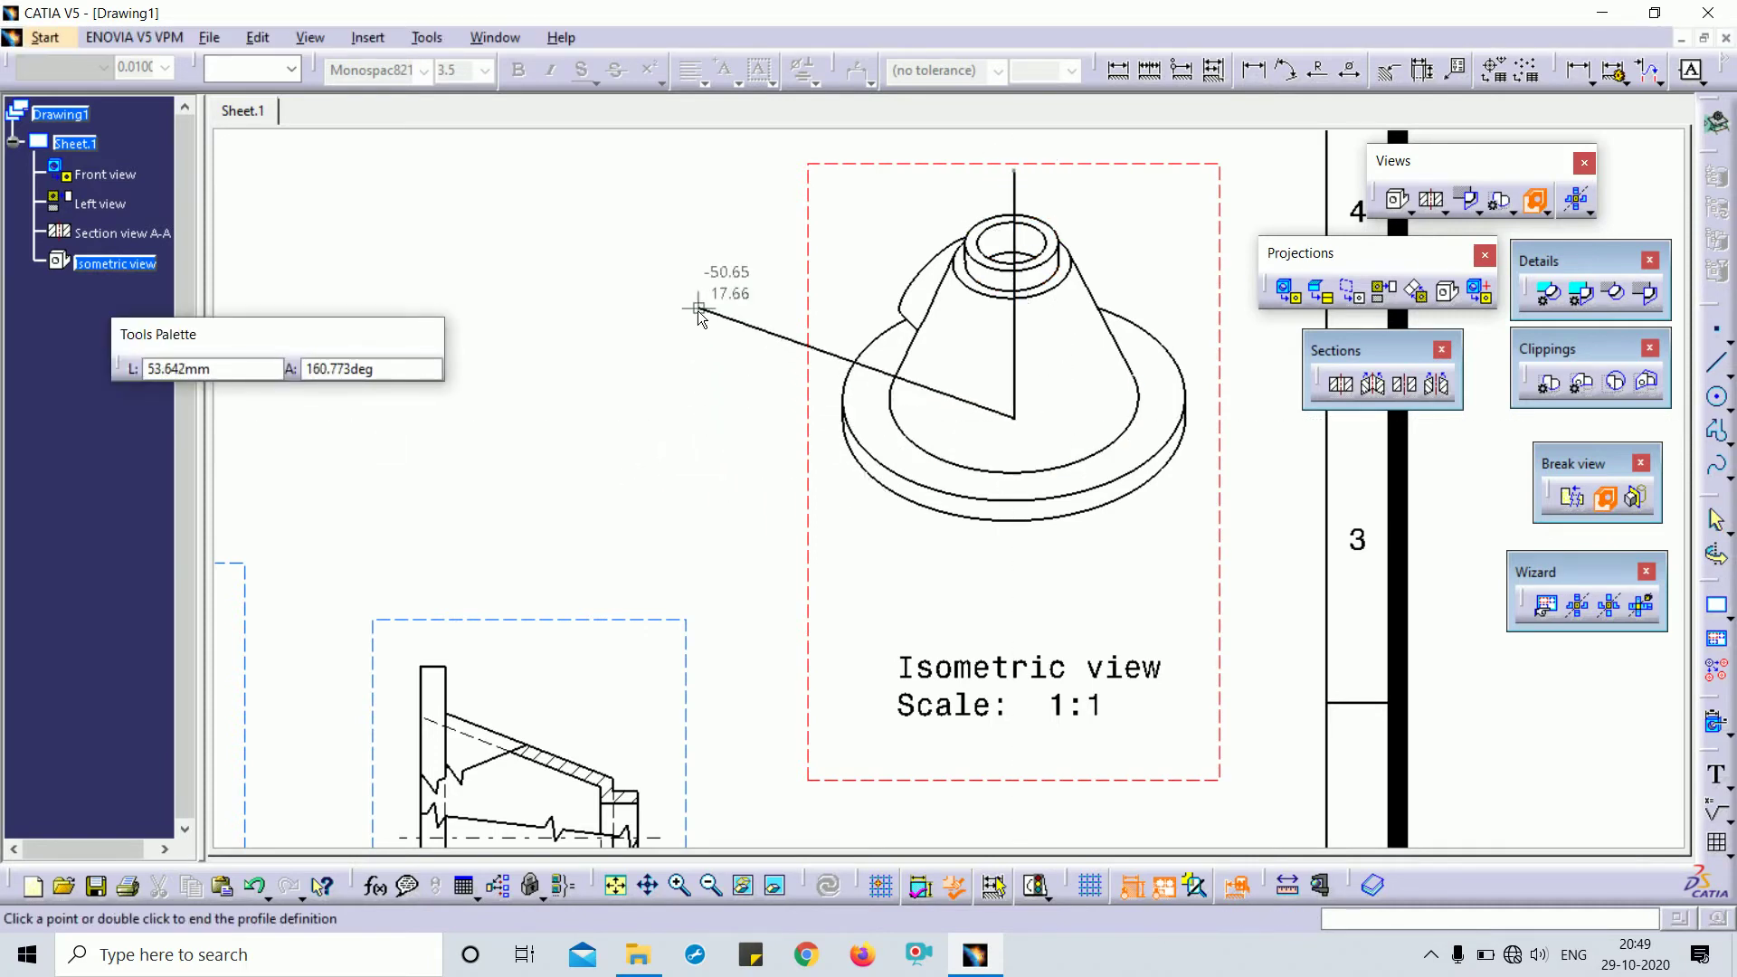
left_click(1187, 564)
middle_click(1171, 398)
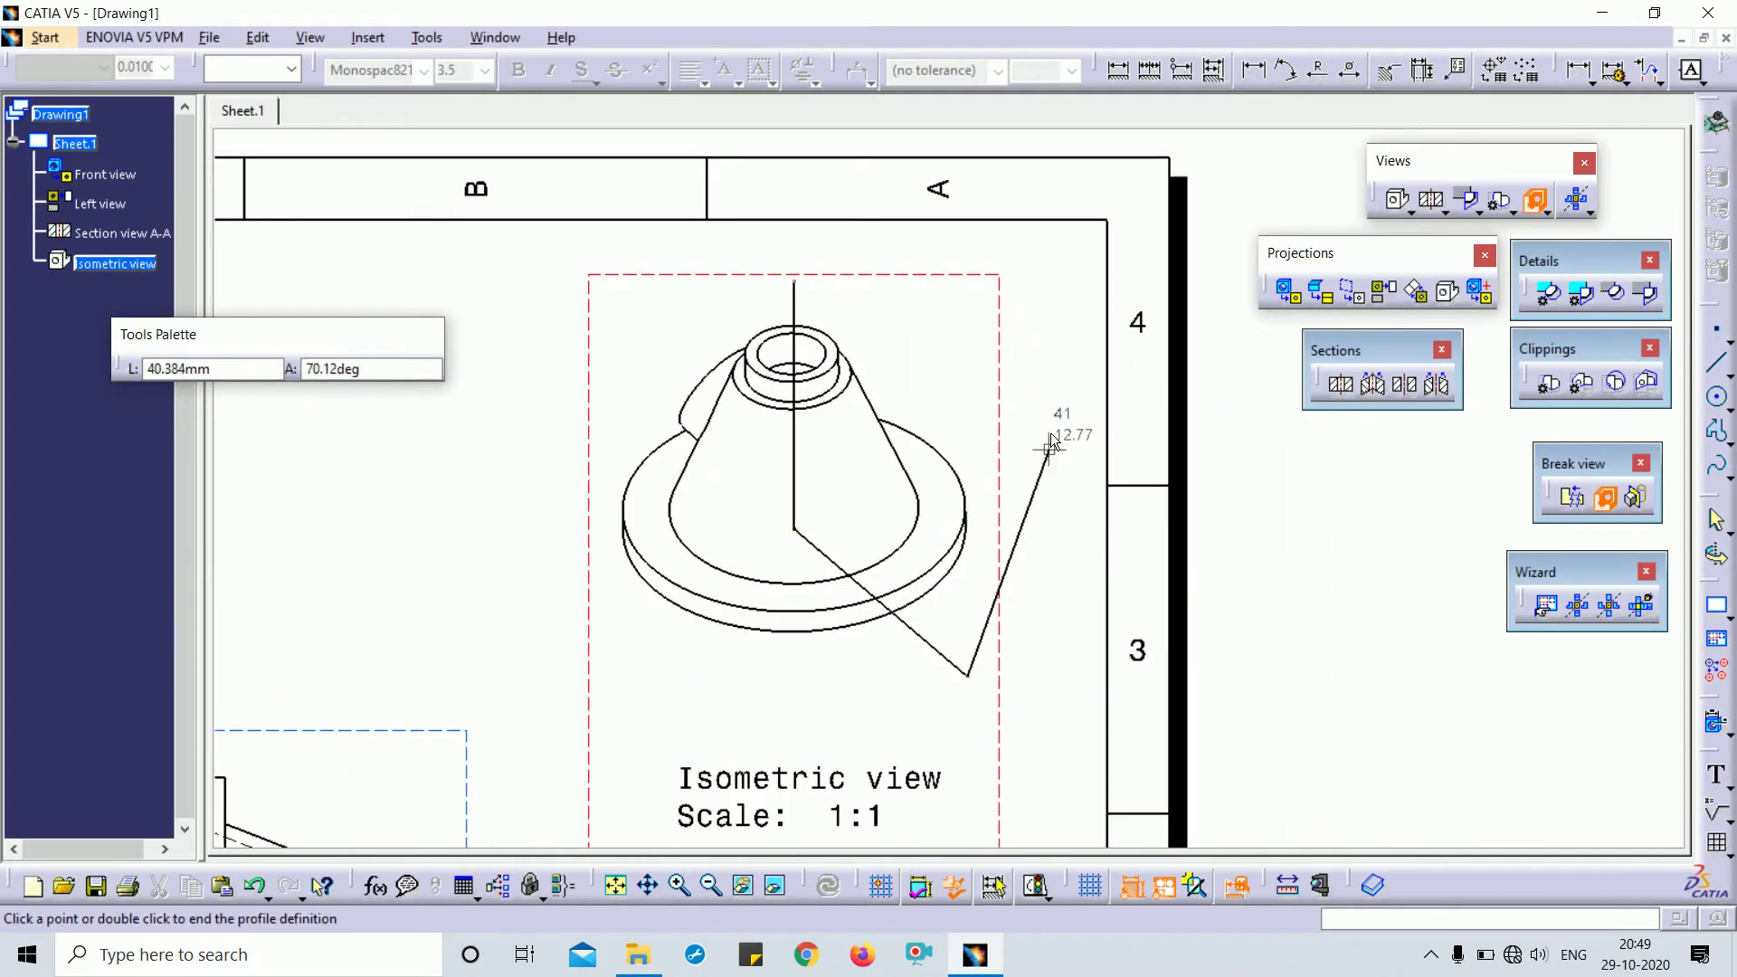
left_click(1049, 443)
left_click(795, 281)
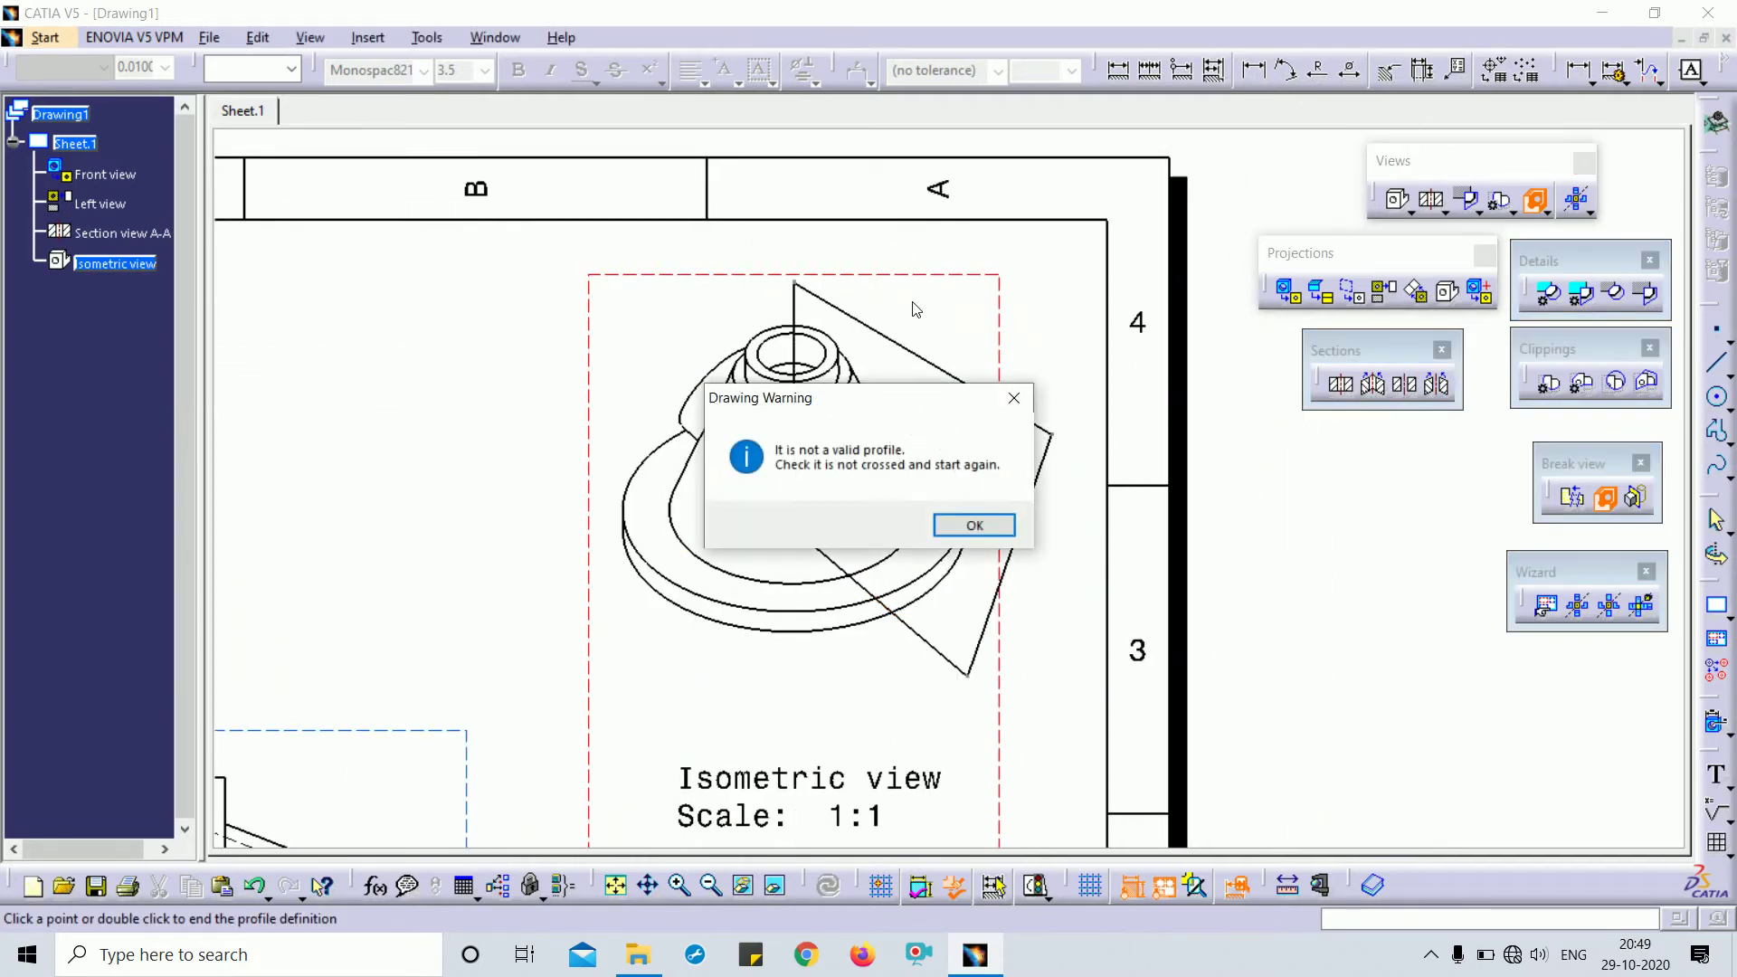
left_click(974, 526)
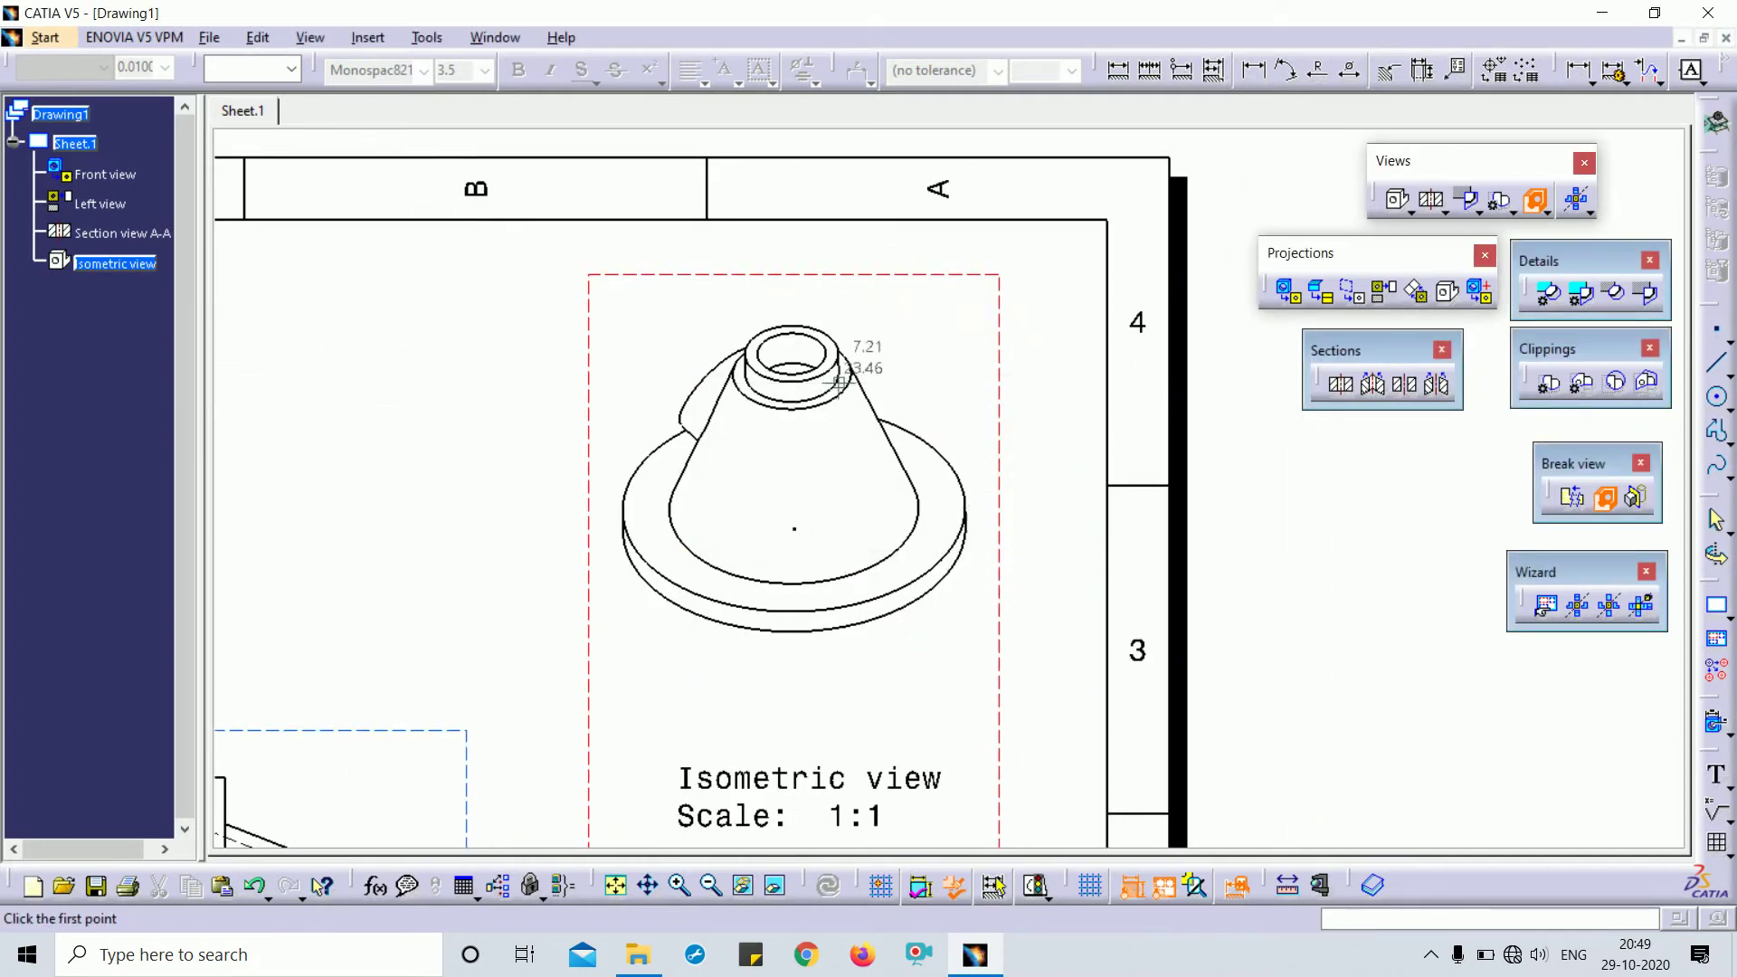
Create a breakout view in the isometric view with a triangular profile enclosing the part's right half, accepting the default cutting plane
middle_click_drag(747, 422, 760, 469, "ctrl")
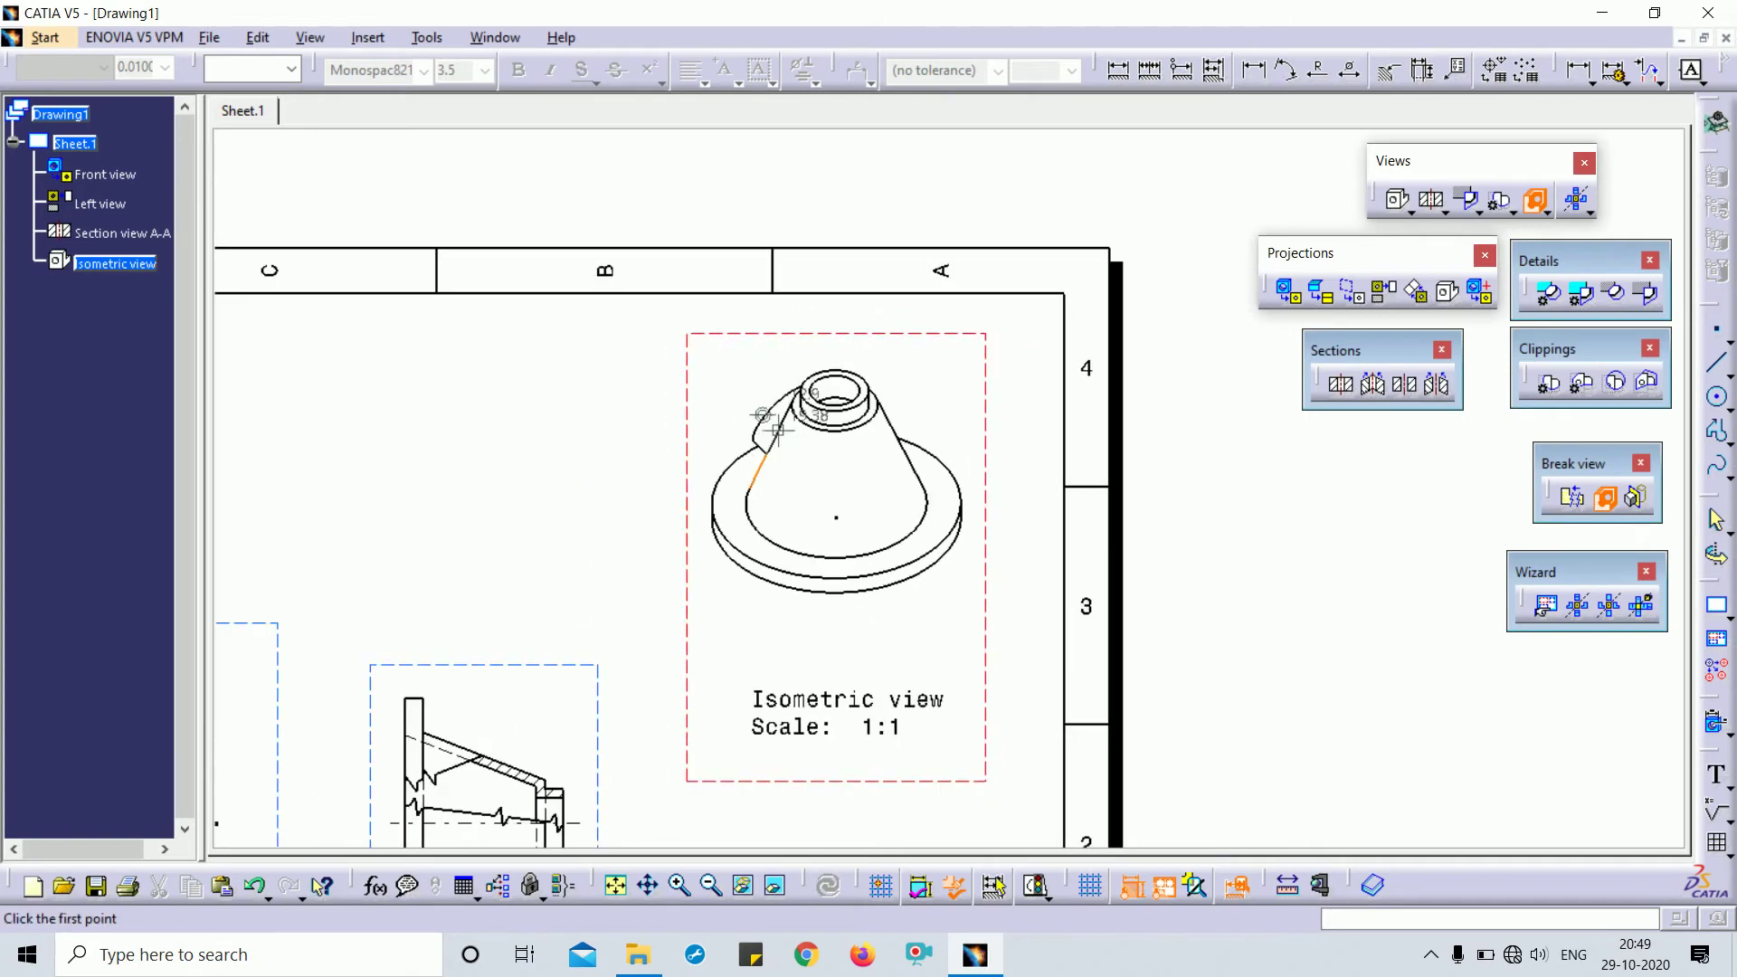
left_click(836, 343)
left_click(837, 640)
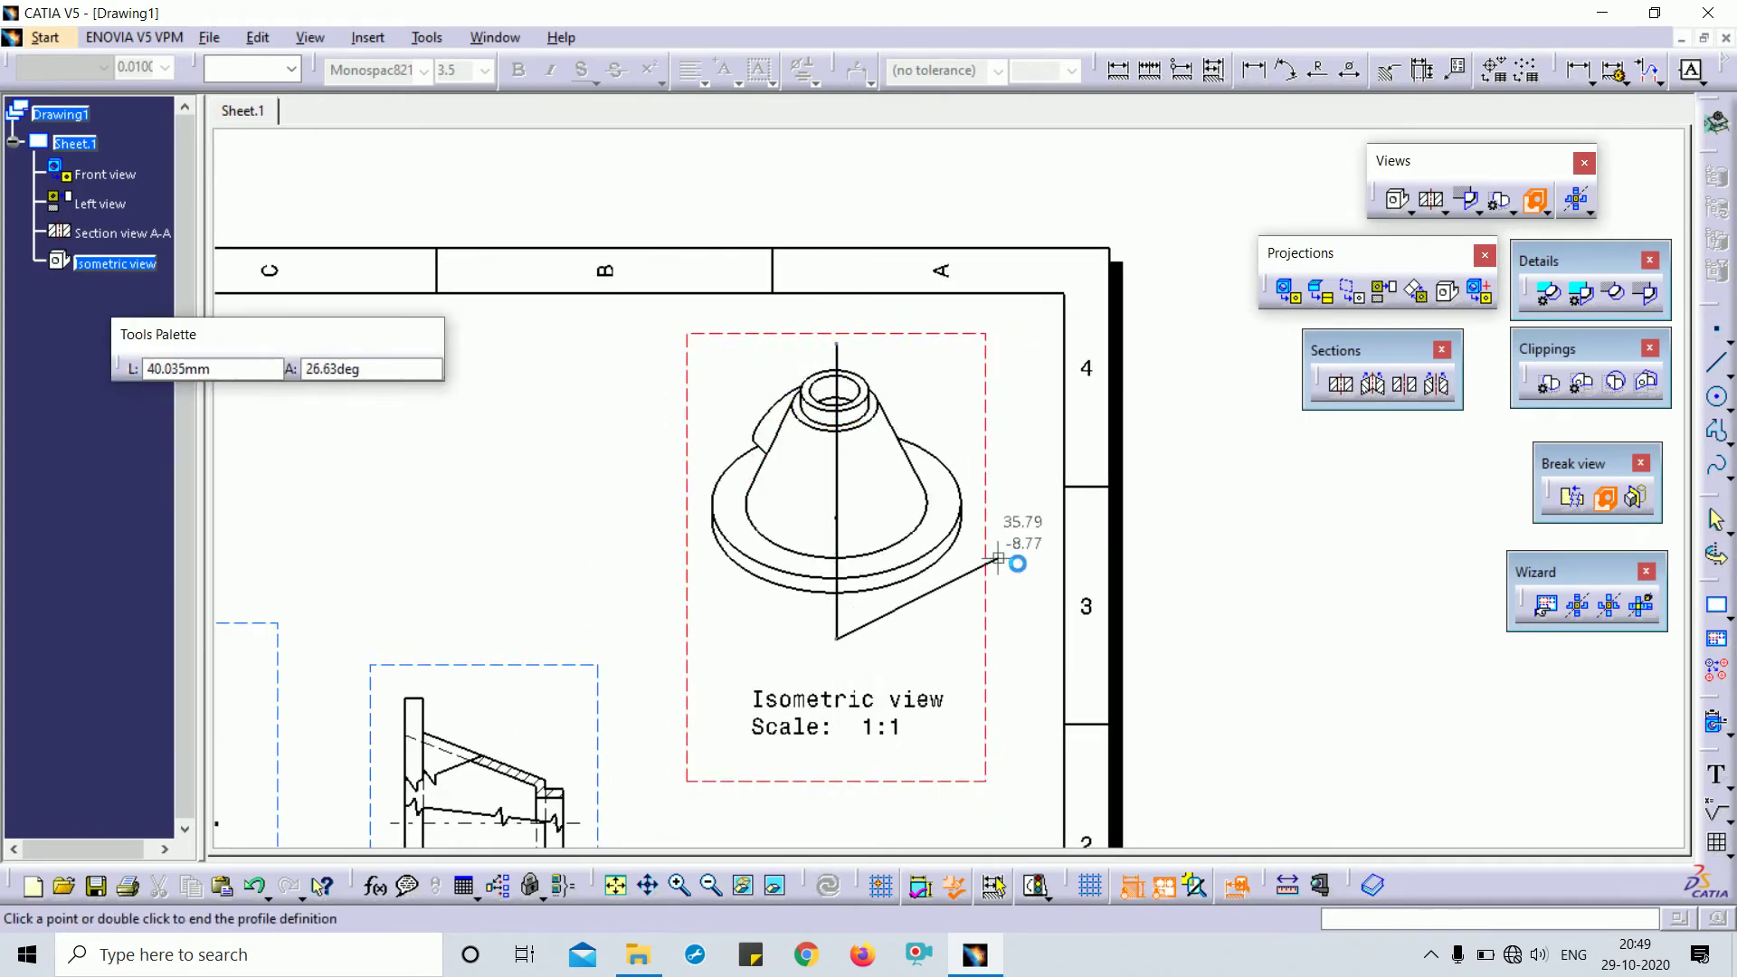
left_click(1053, 482)
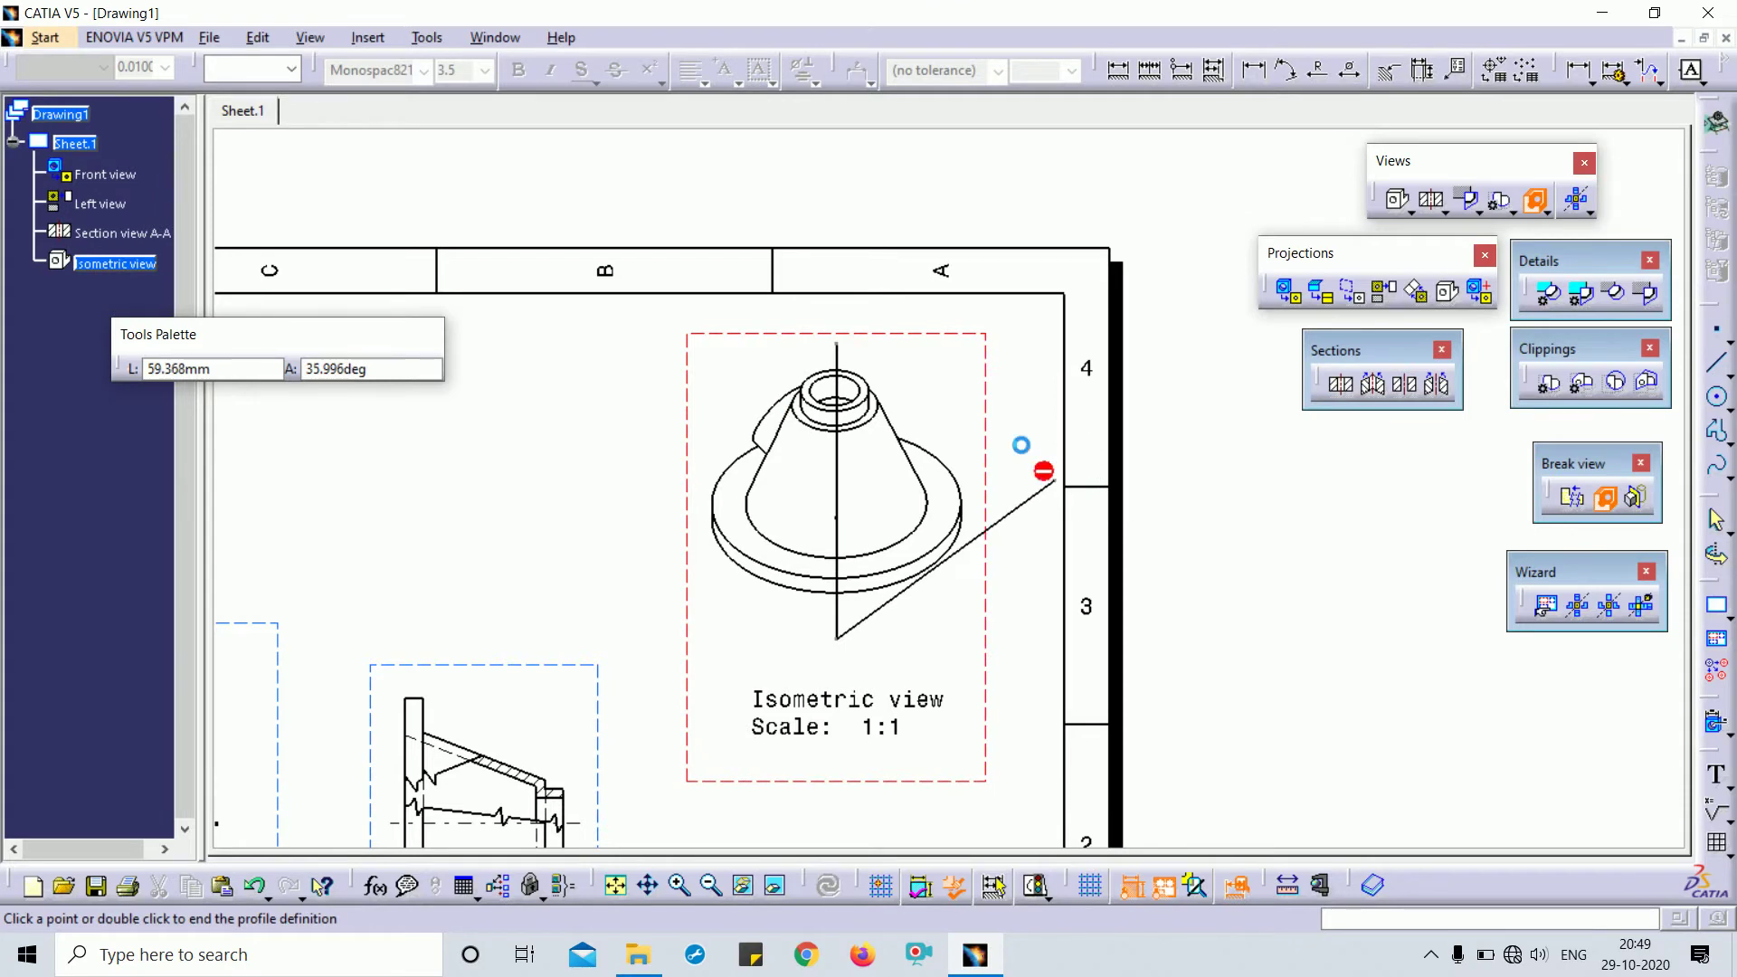
left_click(836, 345)
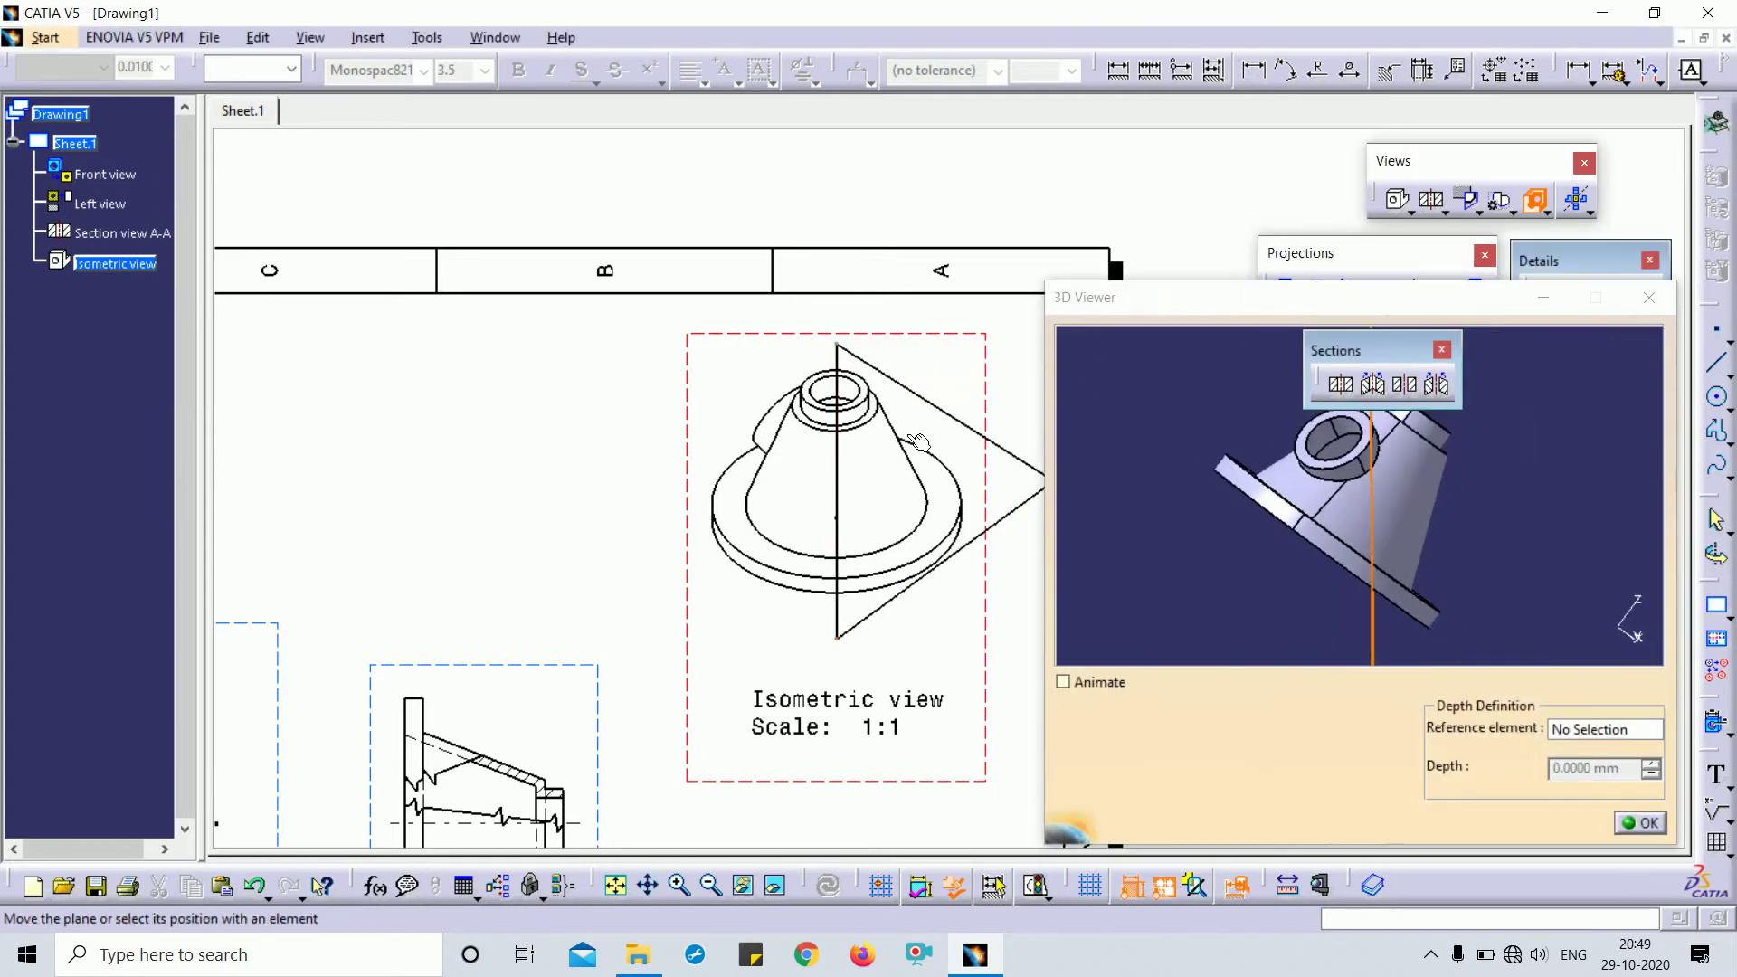
left_click(1650, 825)
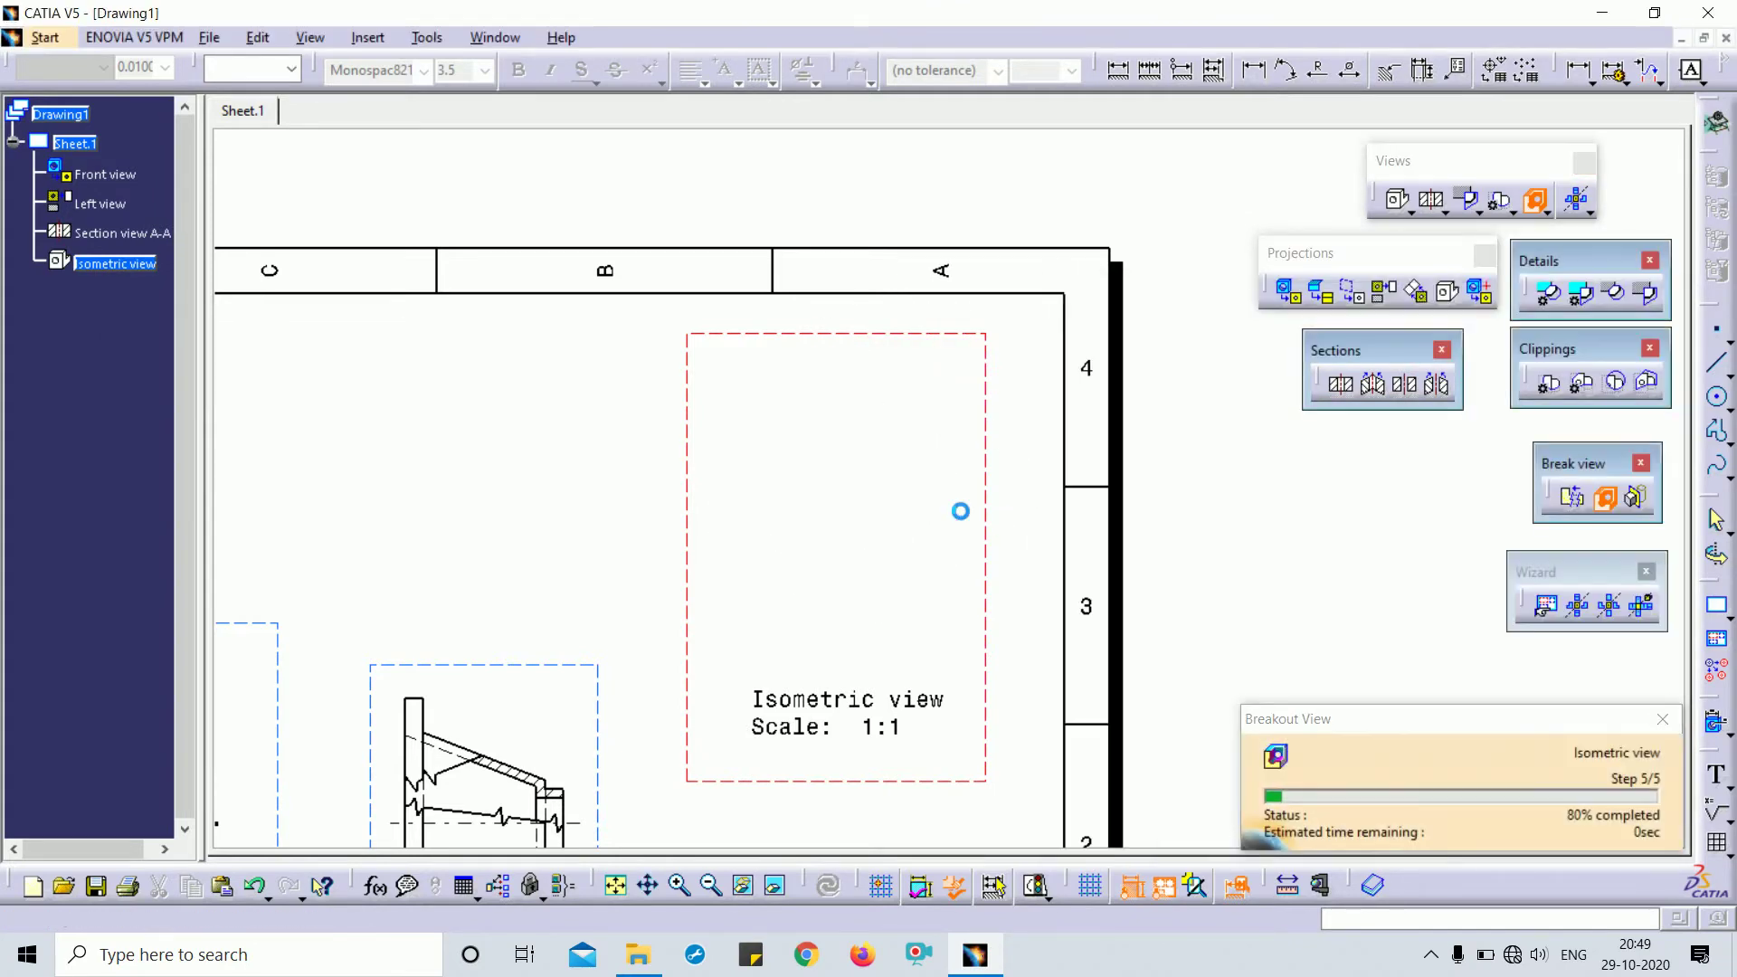
Examine the hatched wall and flange section in the isometric breakout and compare it with the other views
mouse_move(1050, 538)
middle_mouse_down()
mouse_move(986, 304)
mouse_move(1132, 519)
mouse_move(1141, 403)
mouse_move(1147, 521)
mouse_move(1204, 175)
middle_mouse_up()
middle_click_drag(1204, 175, 1204, 210)
left_click(1027, 497)
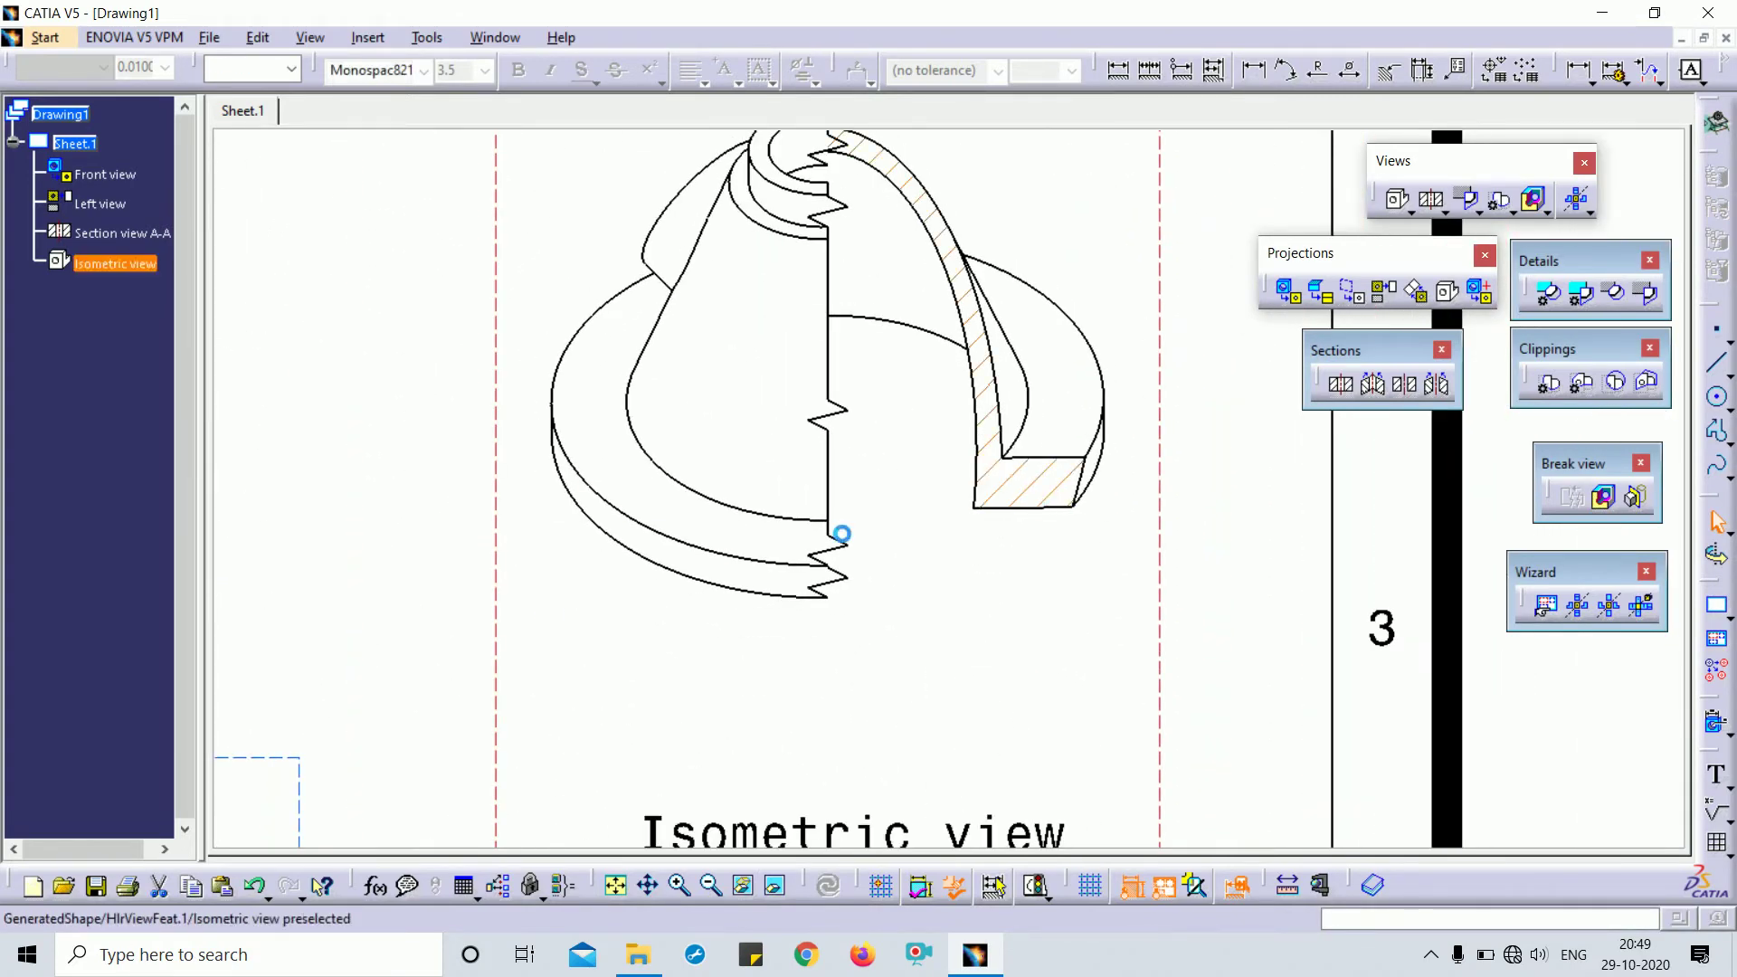
left_click(1000, 638)
middle_click_drag(999, 637, 1001, 651)
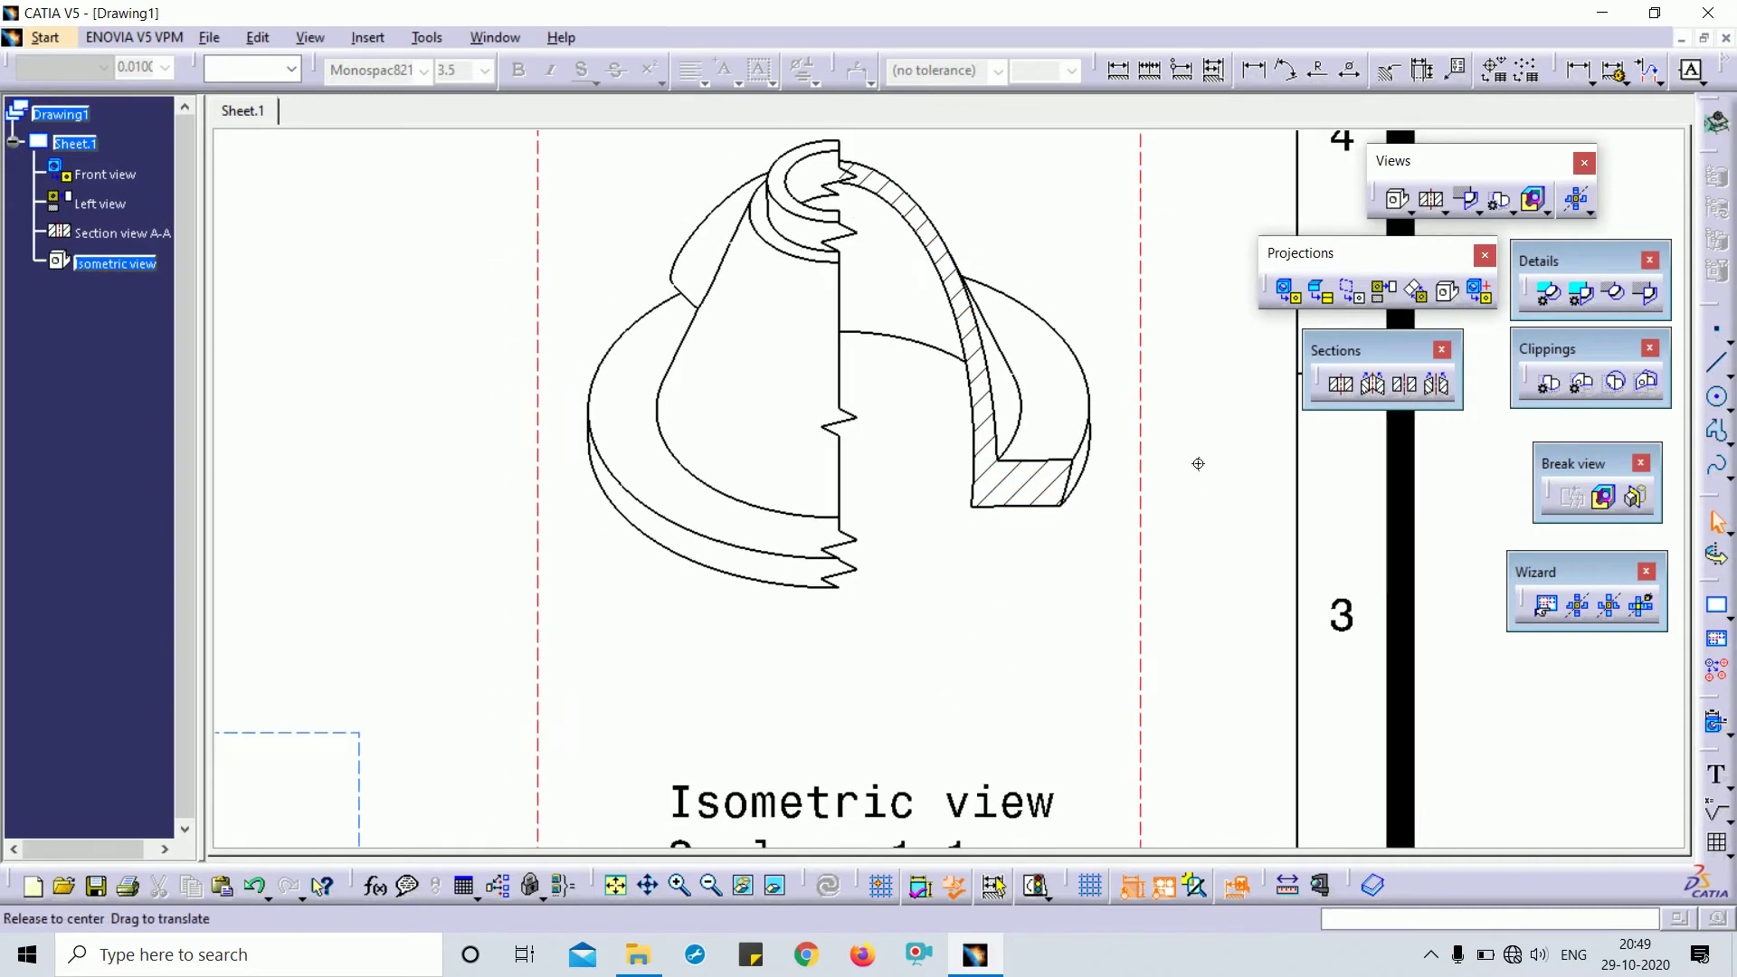
mouse_move(1198, 462)
middle_mouse_down()
mouse_move(1179, 574)
mouse_move(1534, 624)
mouse_move(1089, 597)
mouse_move(1081, 550)
middle_mouse_up()
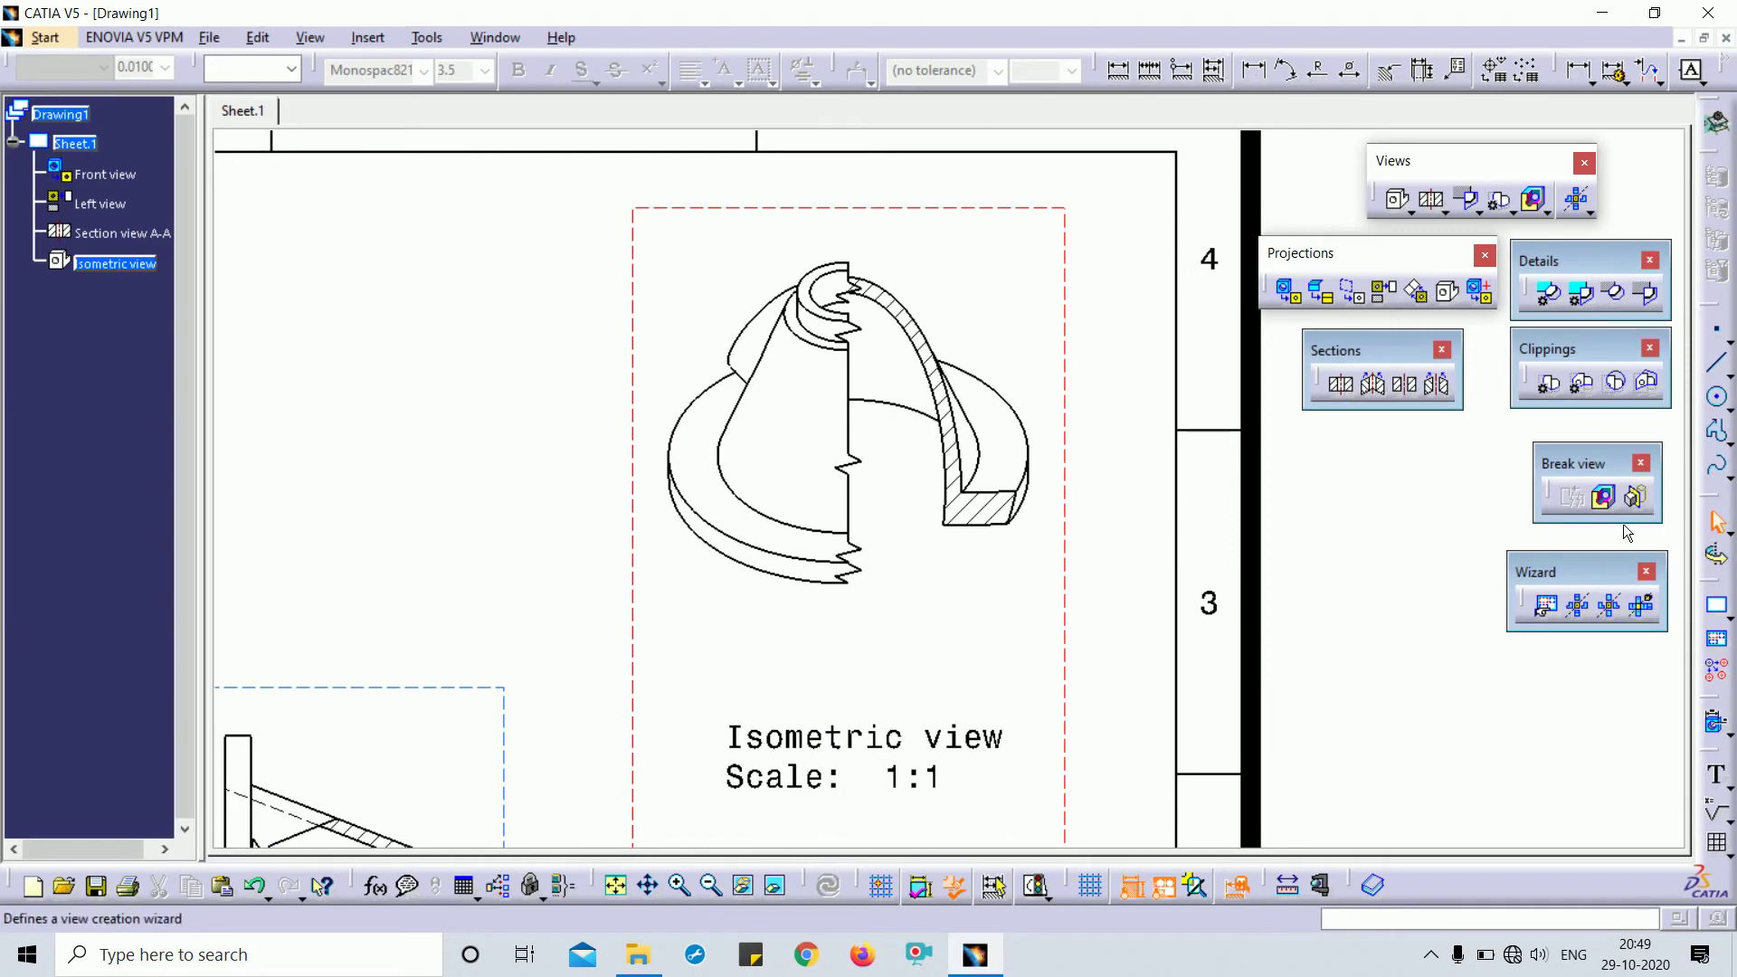
key("ctrl+z")
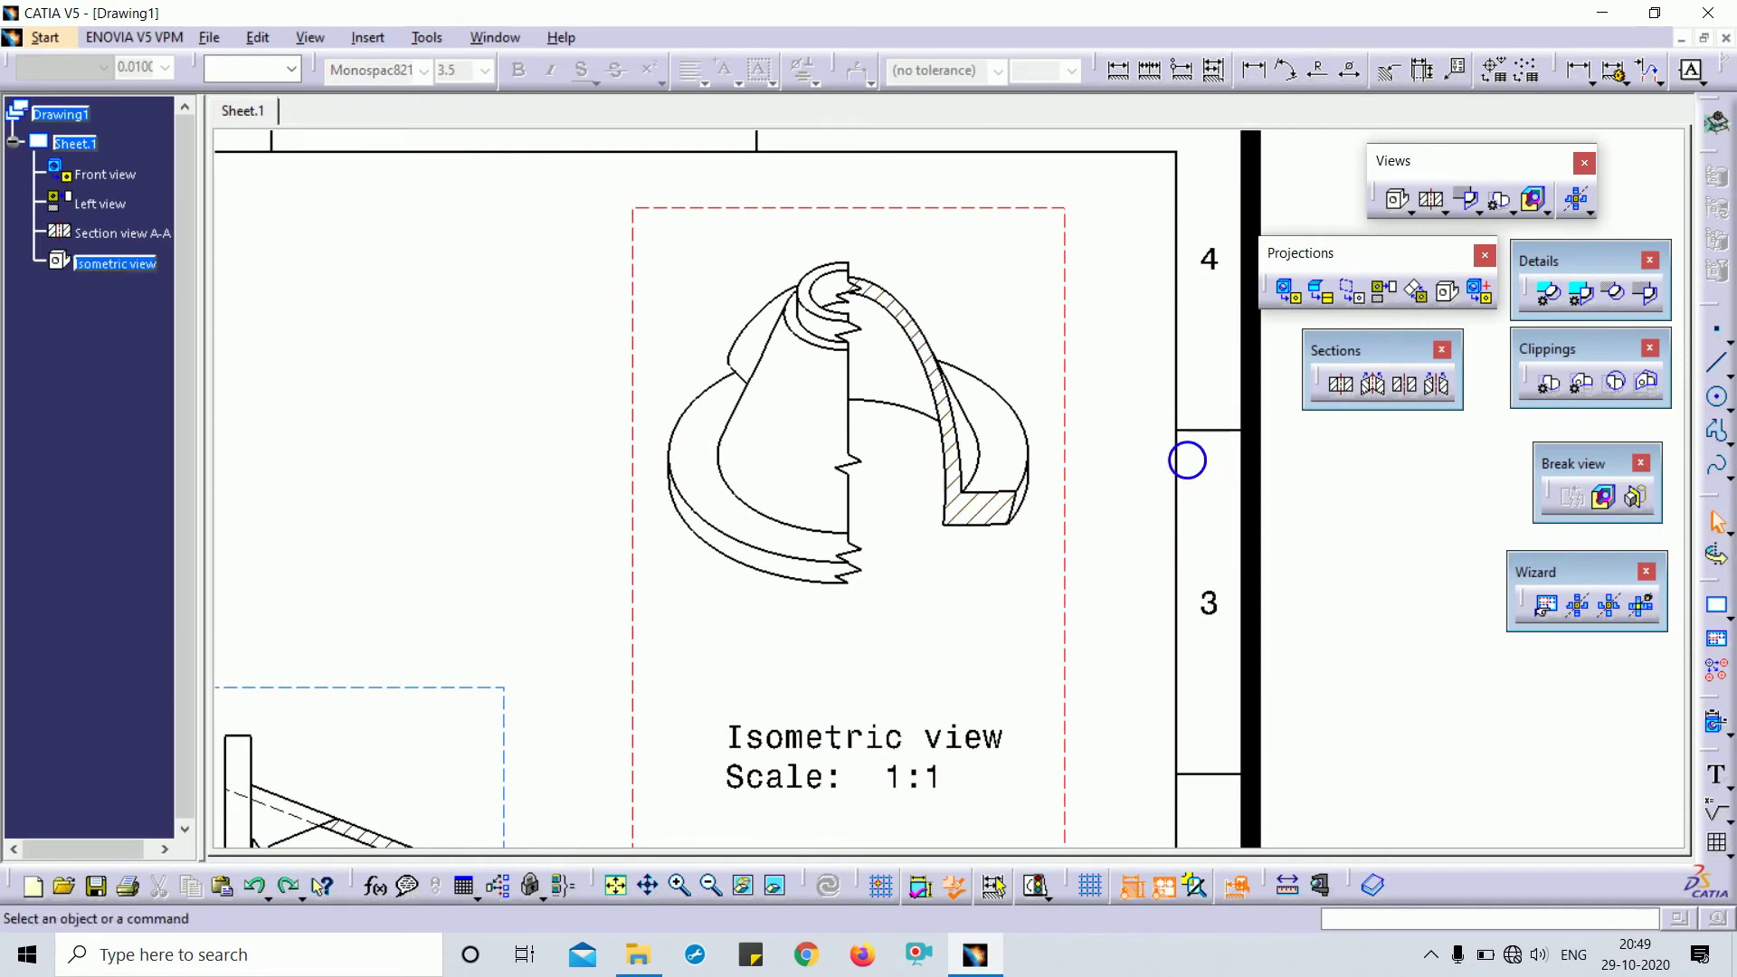
middle_click_drag(1187, 459, 1187, 561)
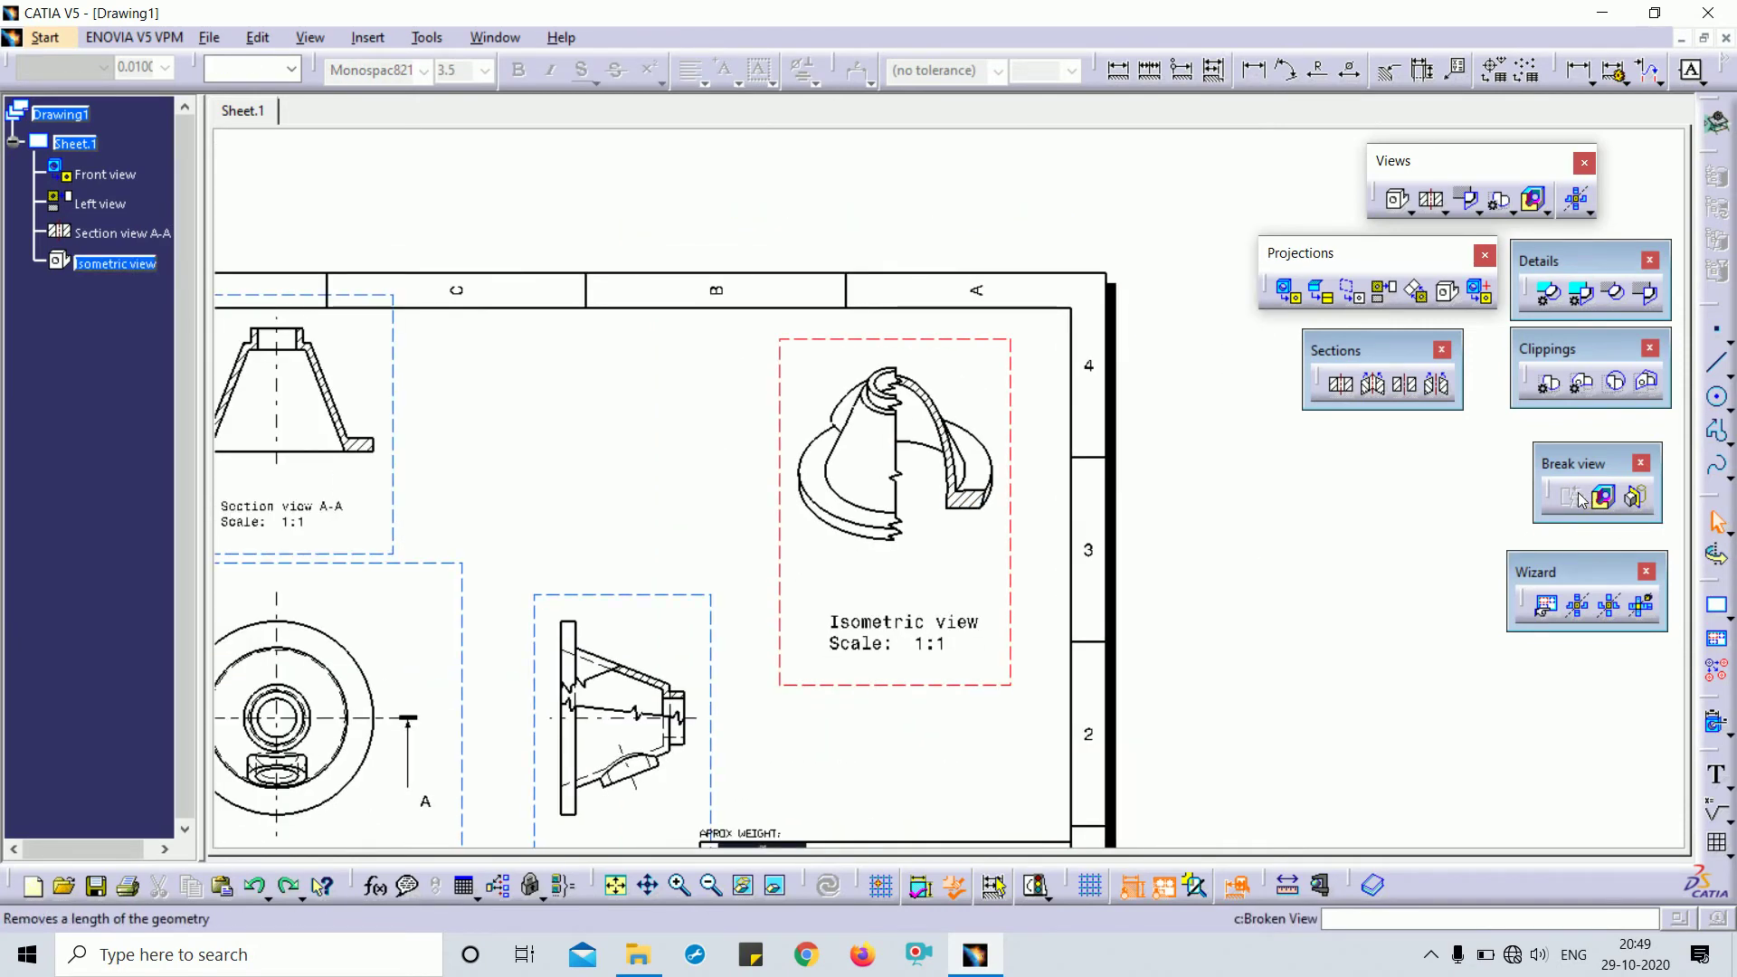
Delete the front, left, section A-A and isometric views, leaving only the sheet frame and title block
left_click(1011, 358)
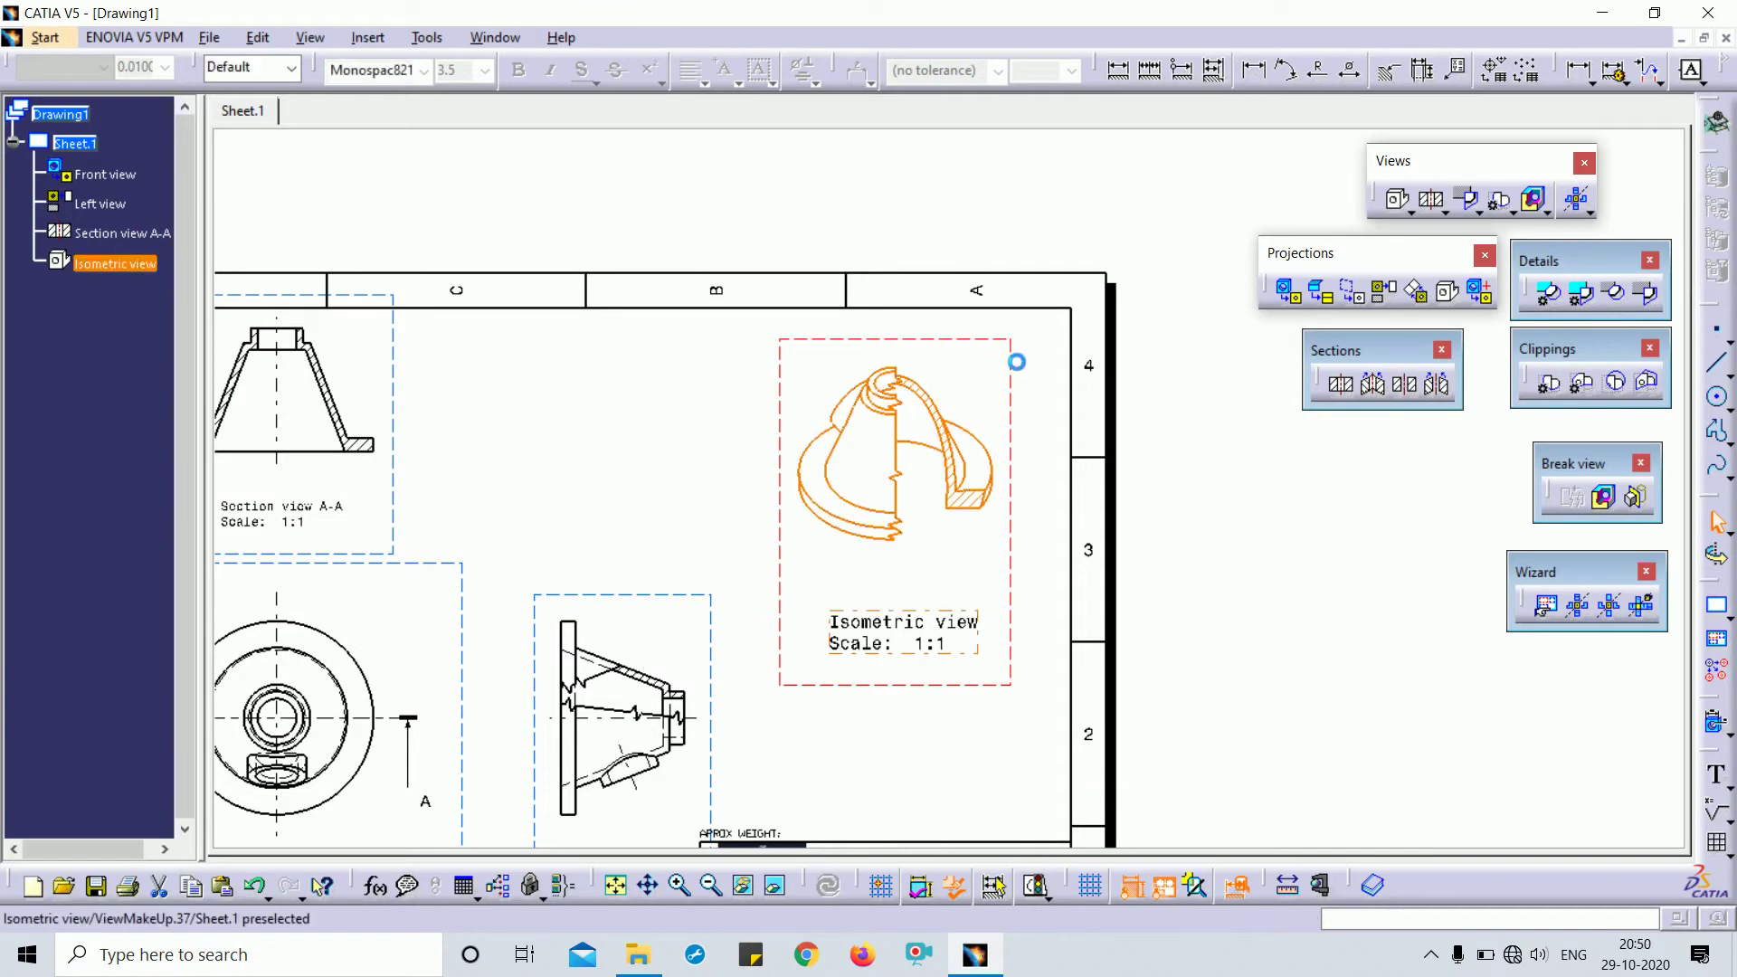
left_click(95, 176)
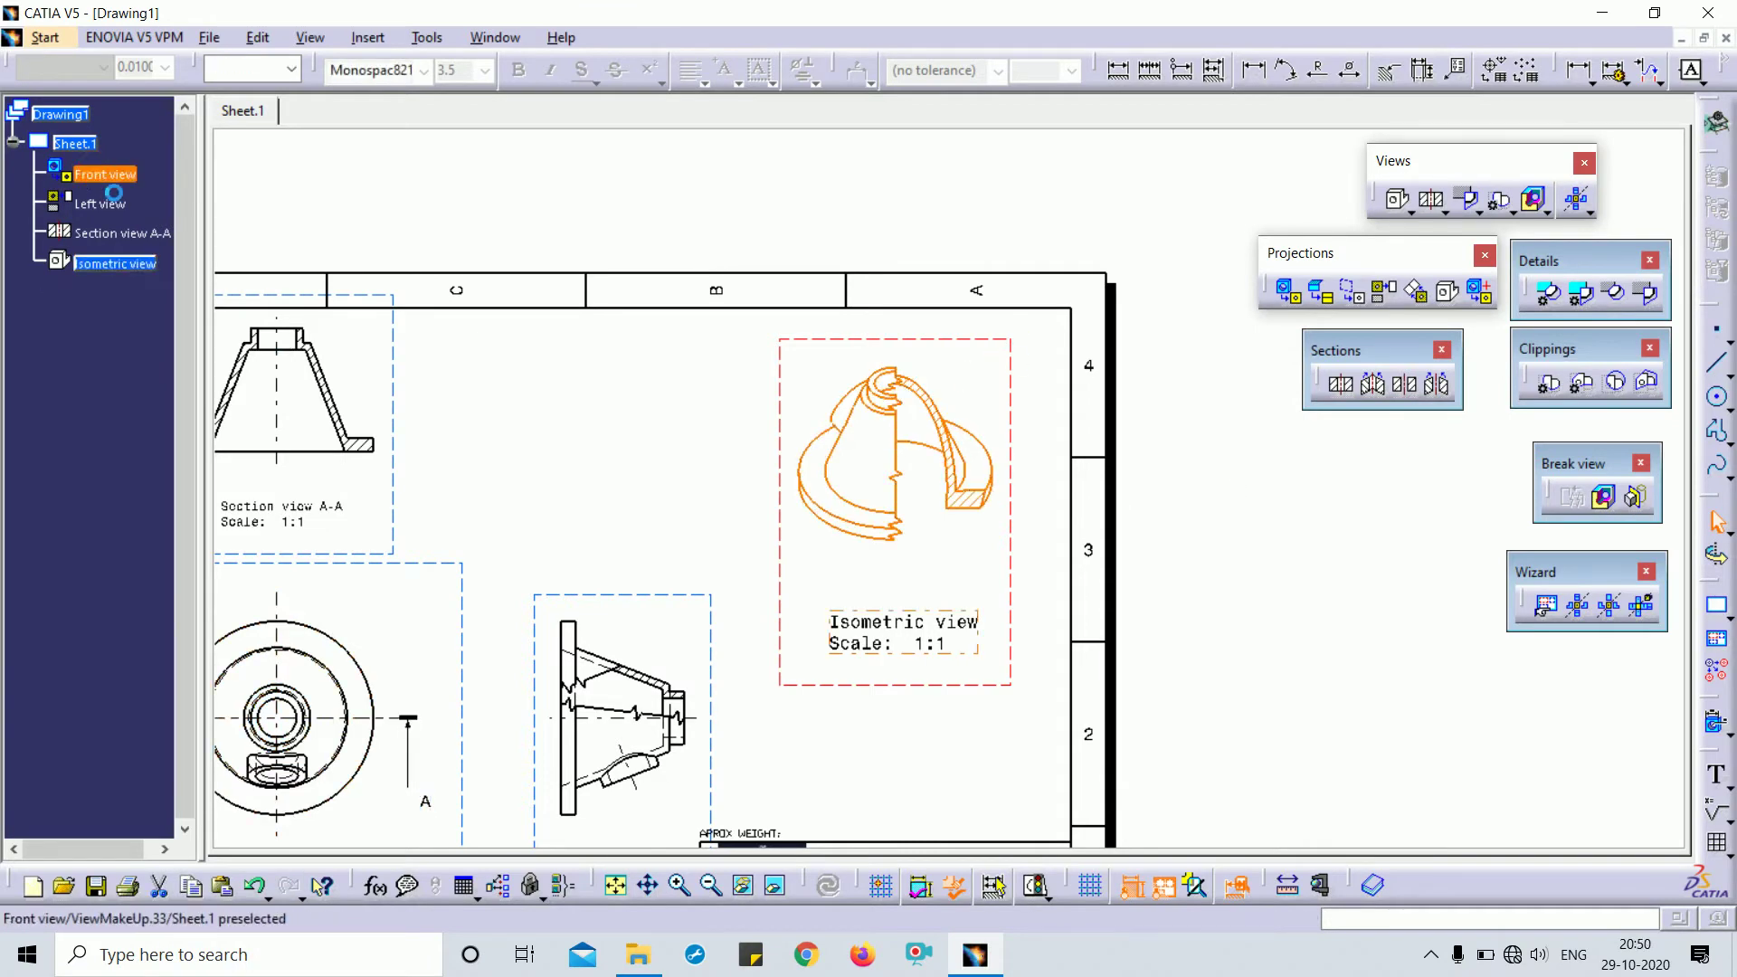
left_click(127, 274, "shift")
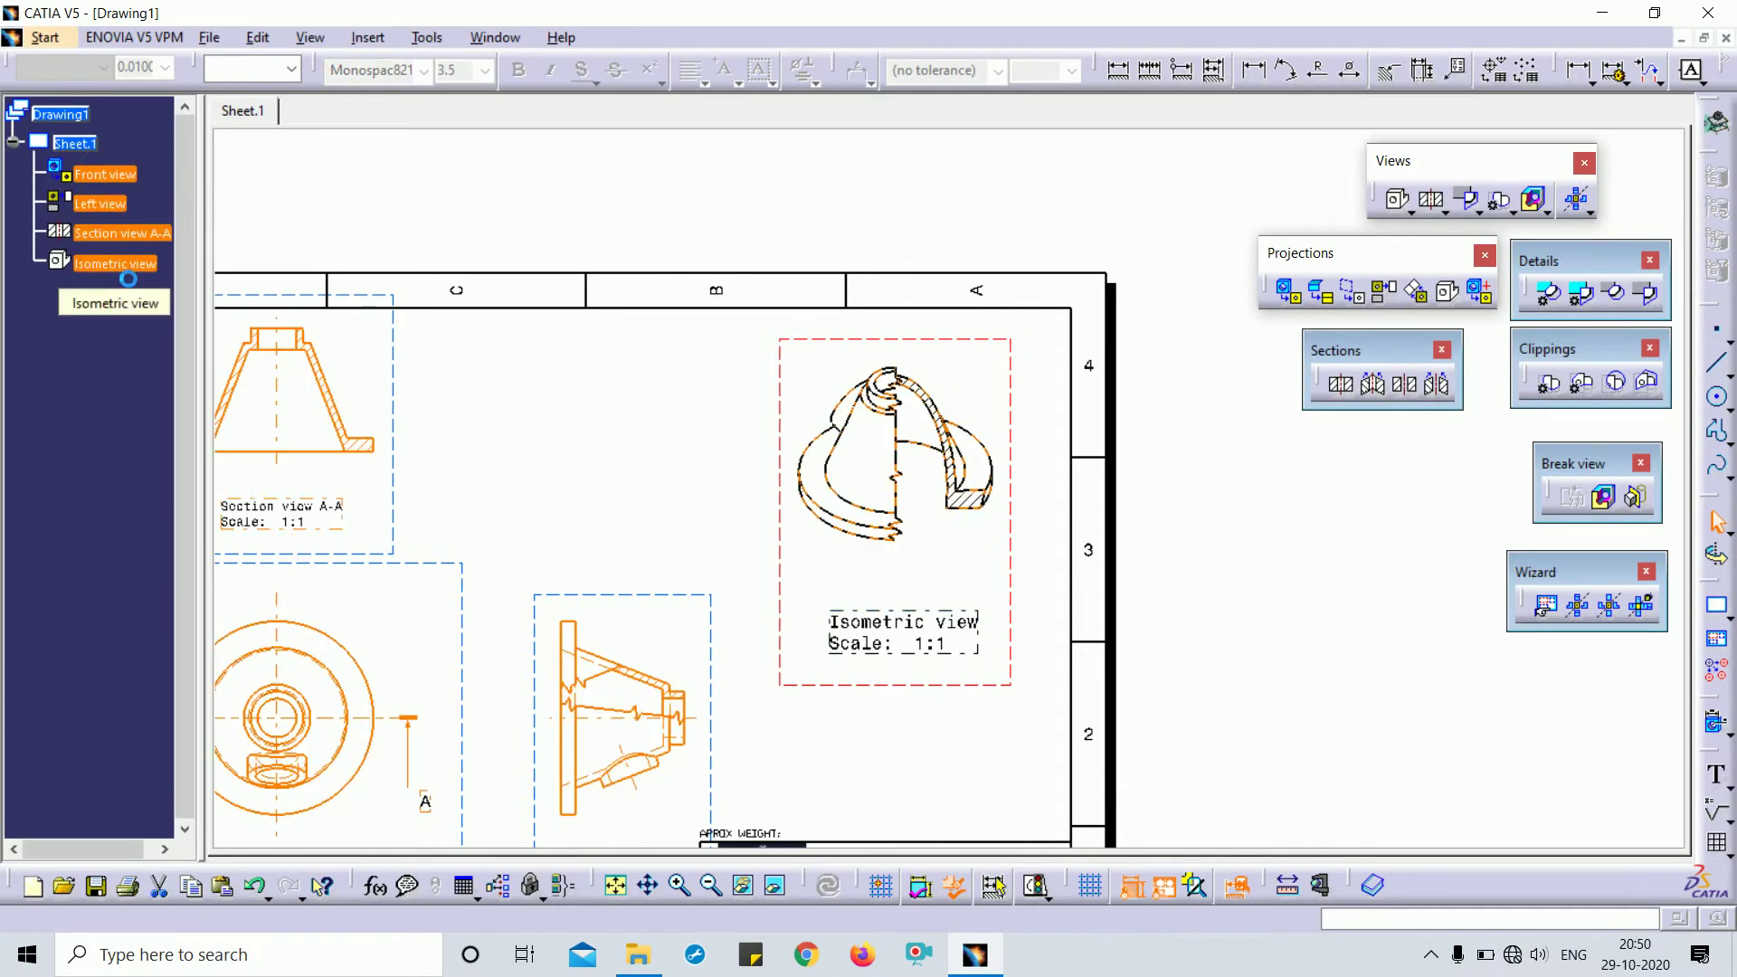
key("Delete")
left_click(936, 525)
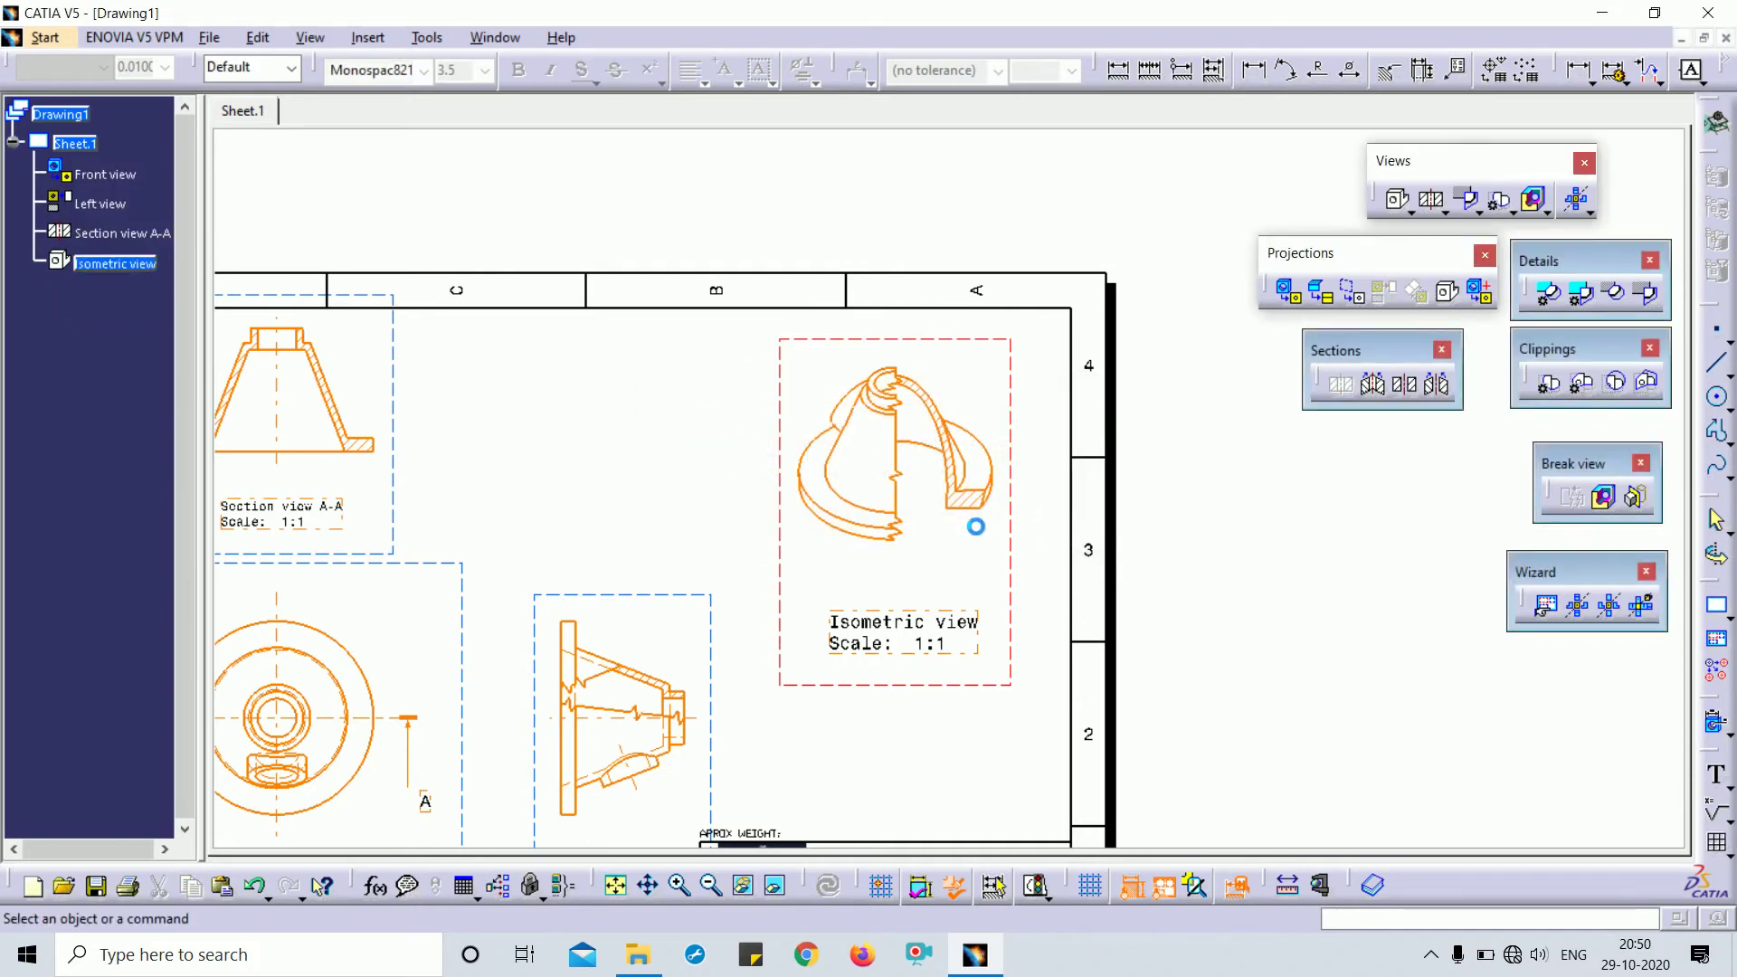
mouse_move(777, 478)
middle_mouse_down("ctrl")
mouse_move(778, 578)
mouse_move(993, 446)
mouse_move(1004, 391)
mouse_move(970, 407)
middle_mouse_up("ctrl")
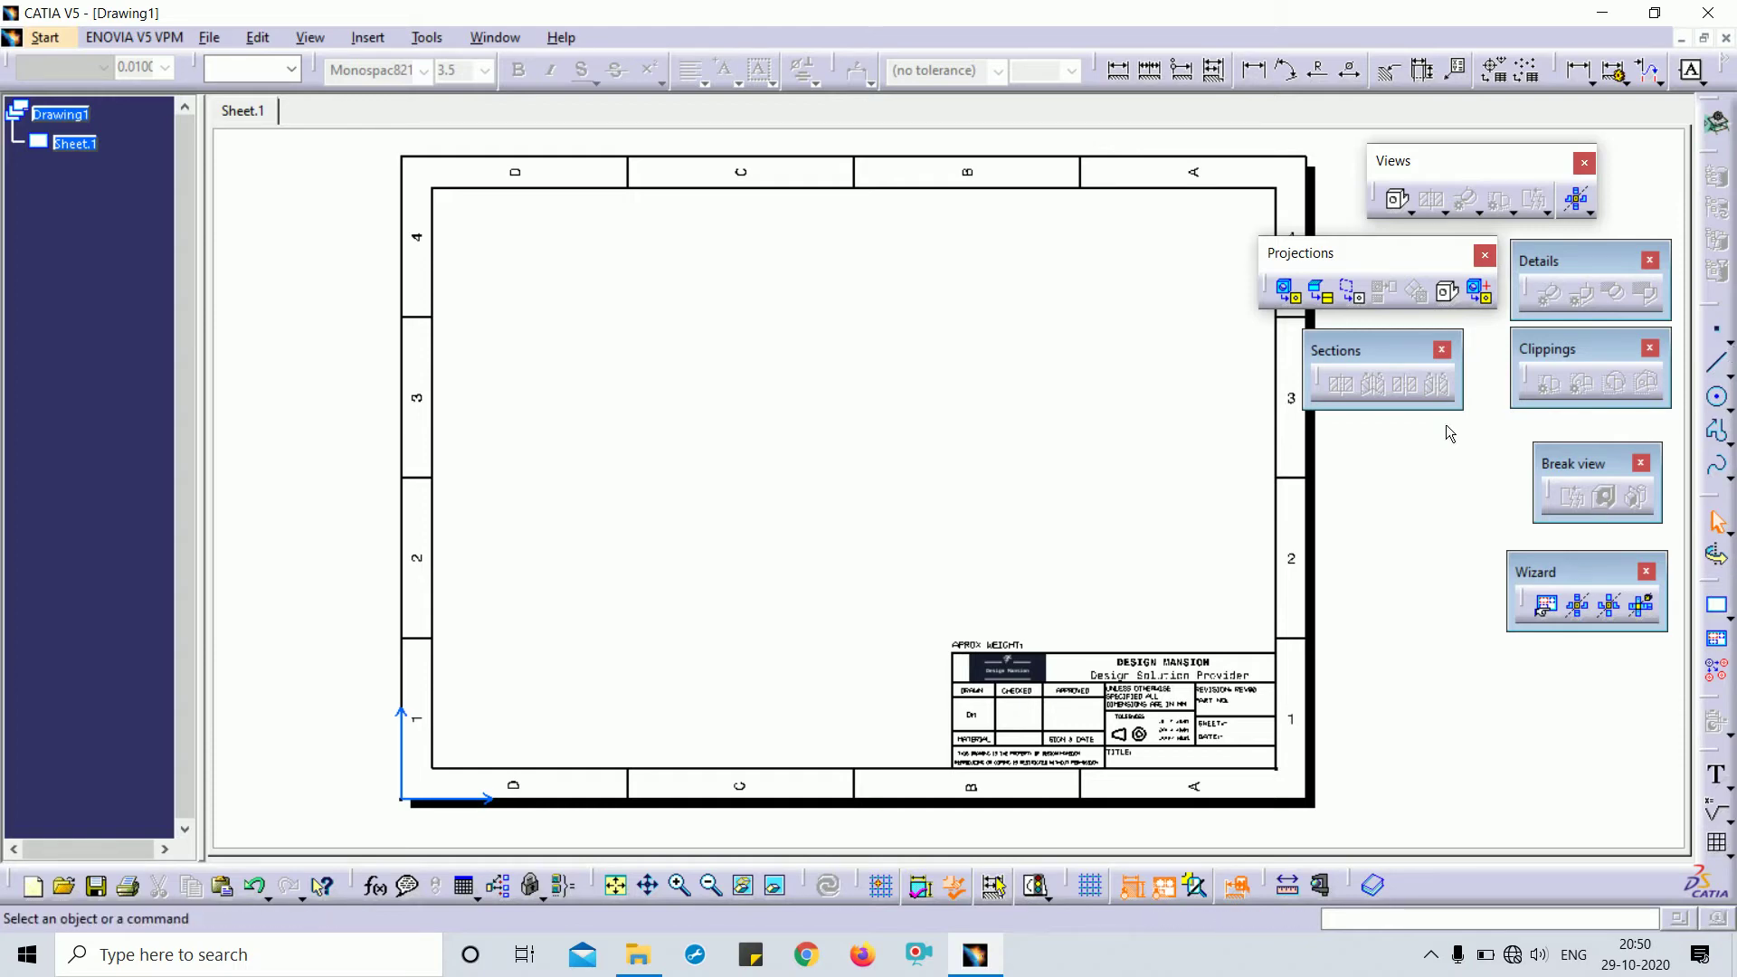
Start a front view projection, switch to Part.CATPart and hide PartBody
left_click(1289, 292)
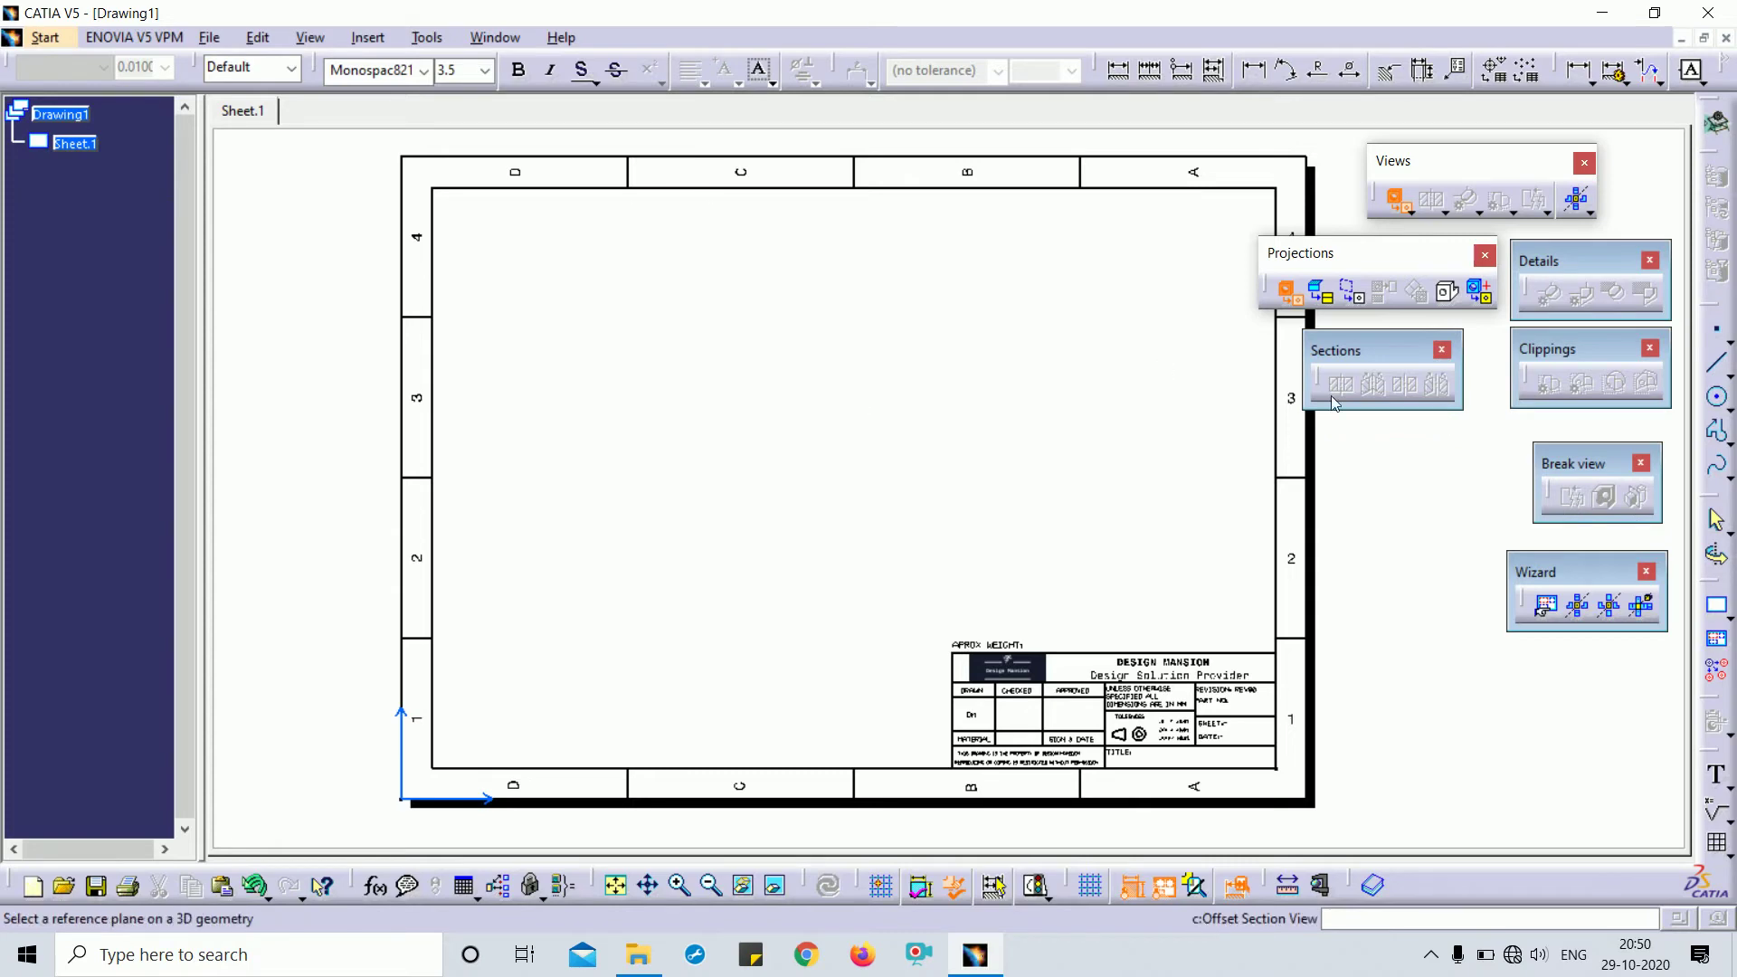
key("ctrl+Tab")
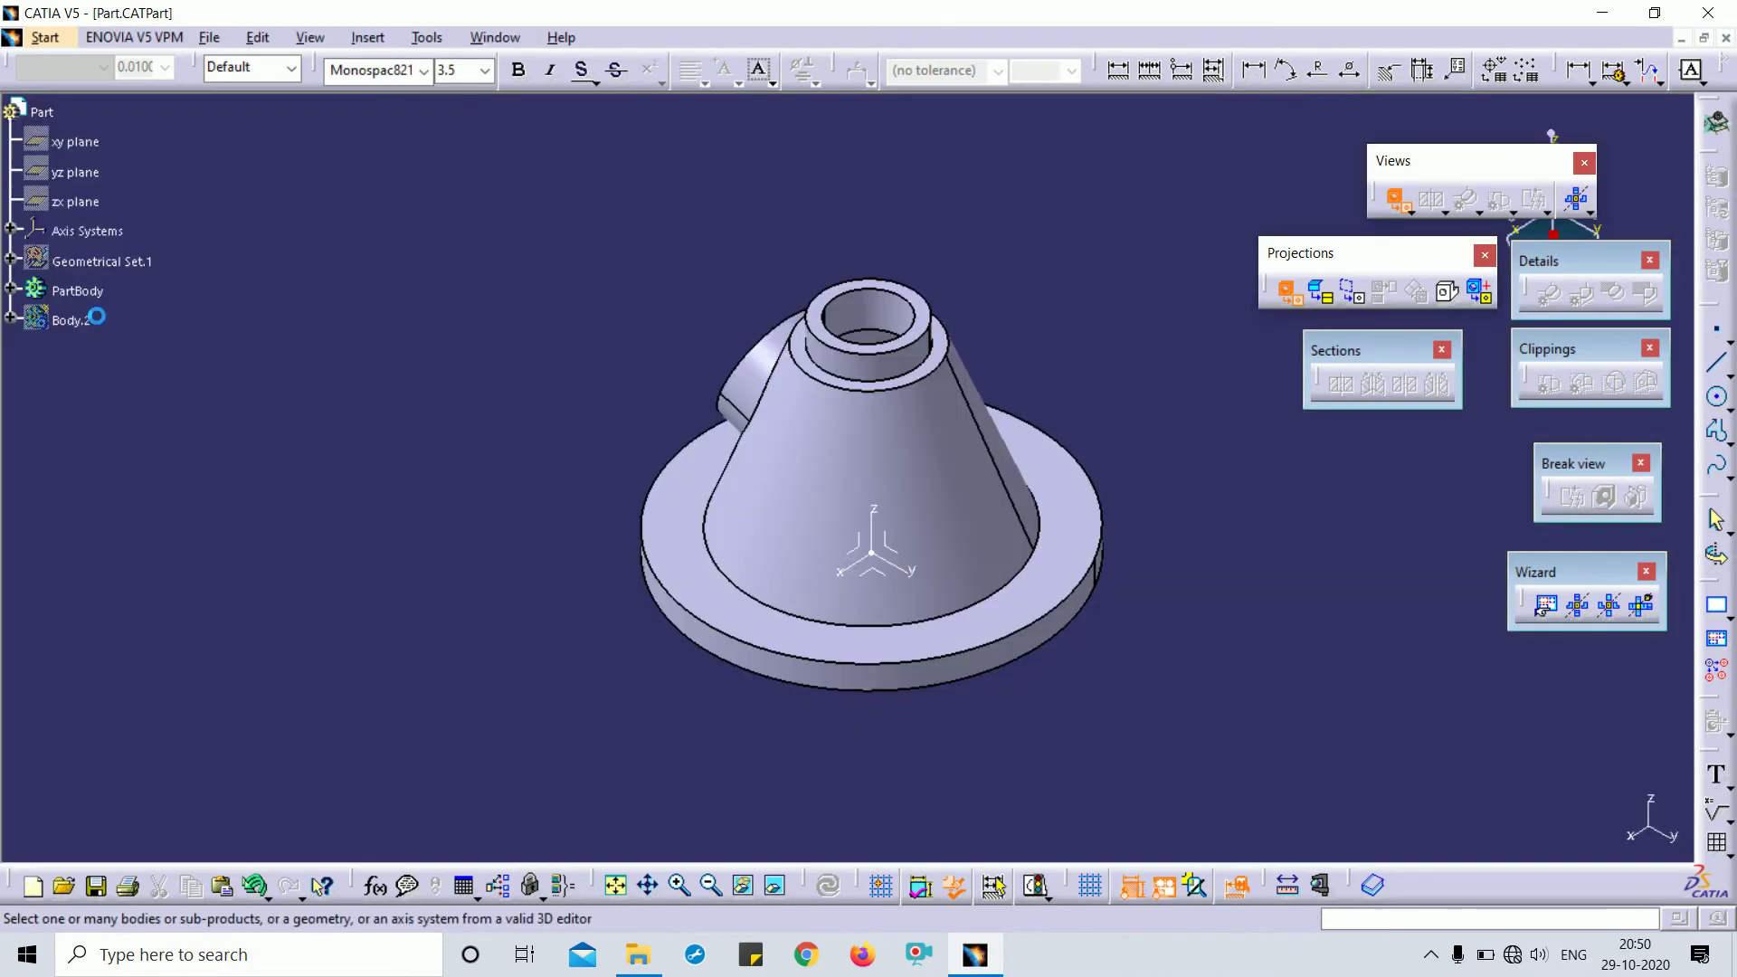
left_click(36, 288)
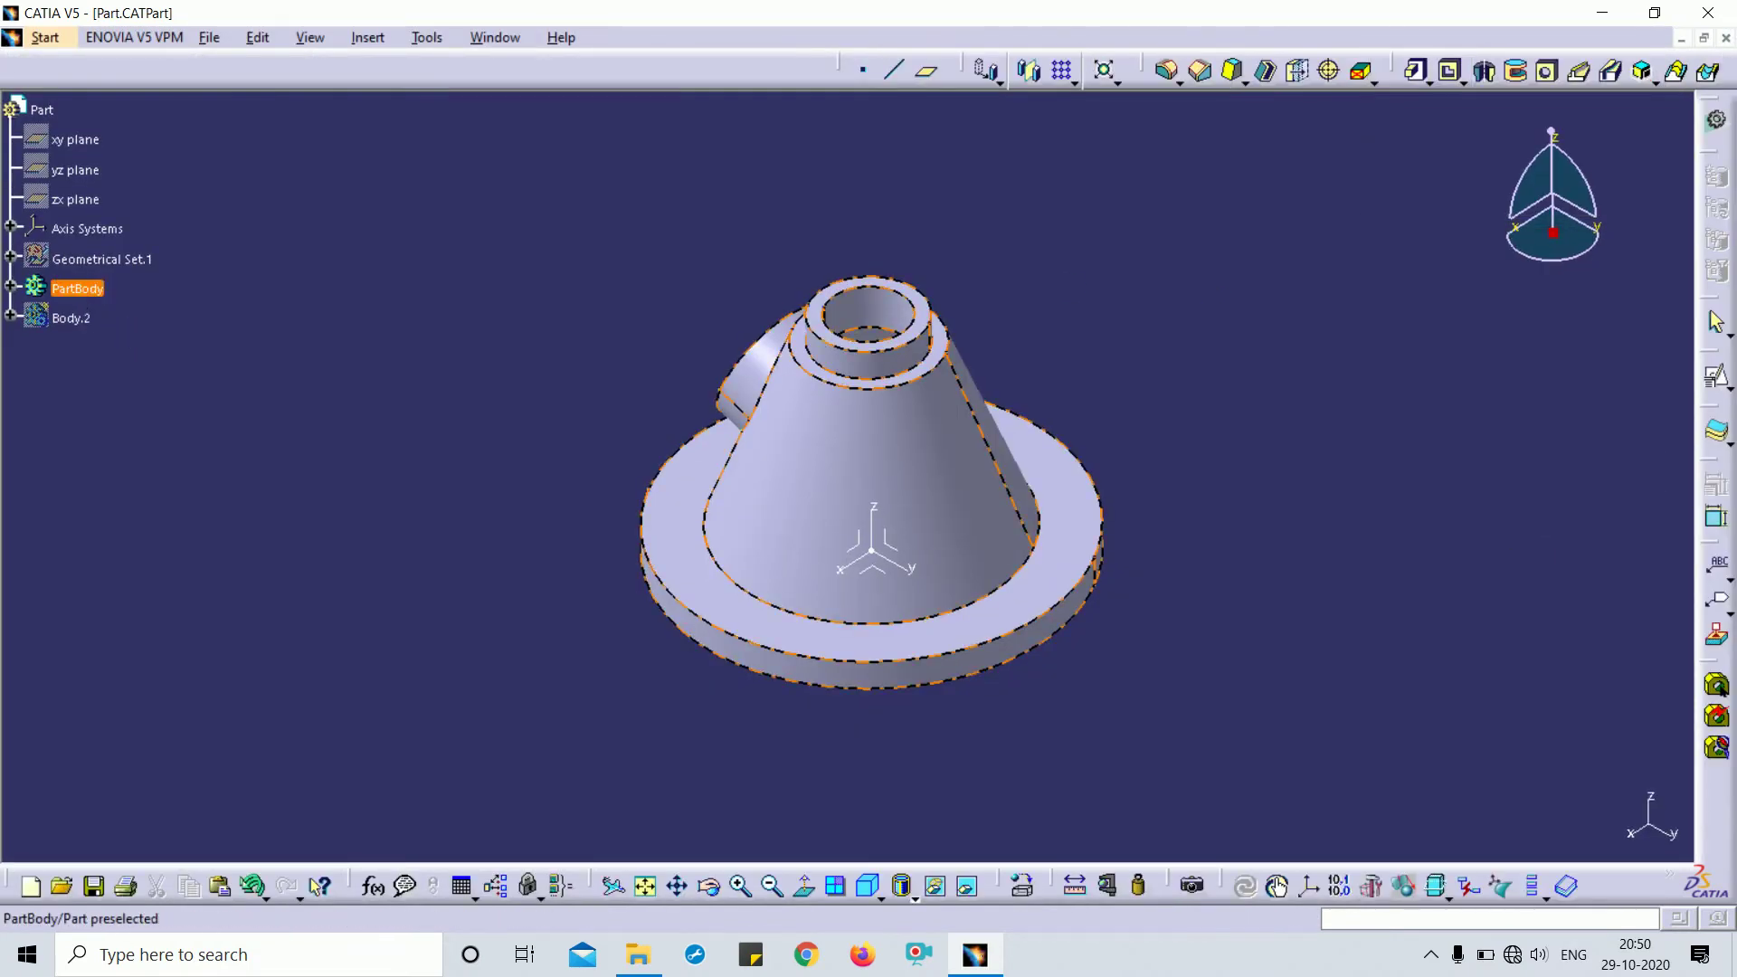
right_click(74, 286)
left_click(118, 323)
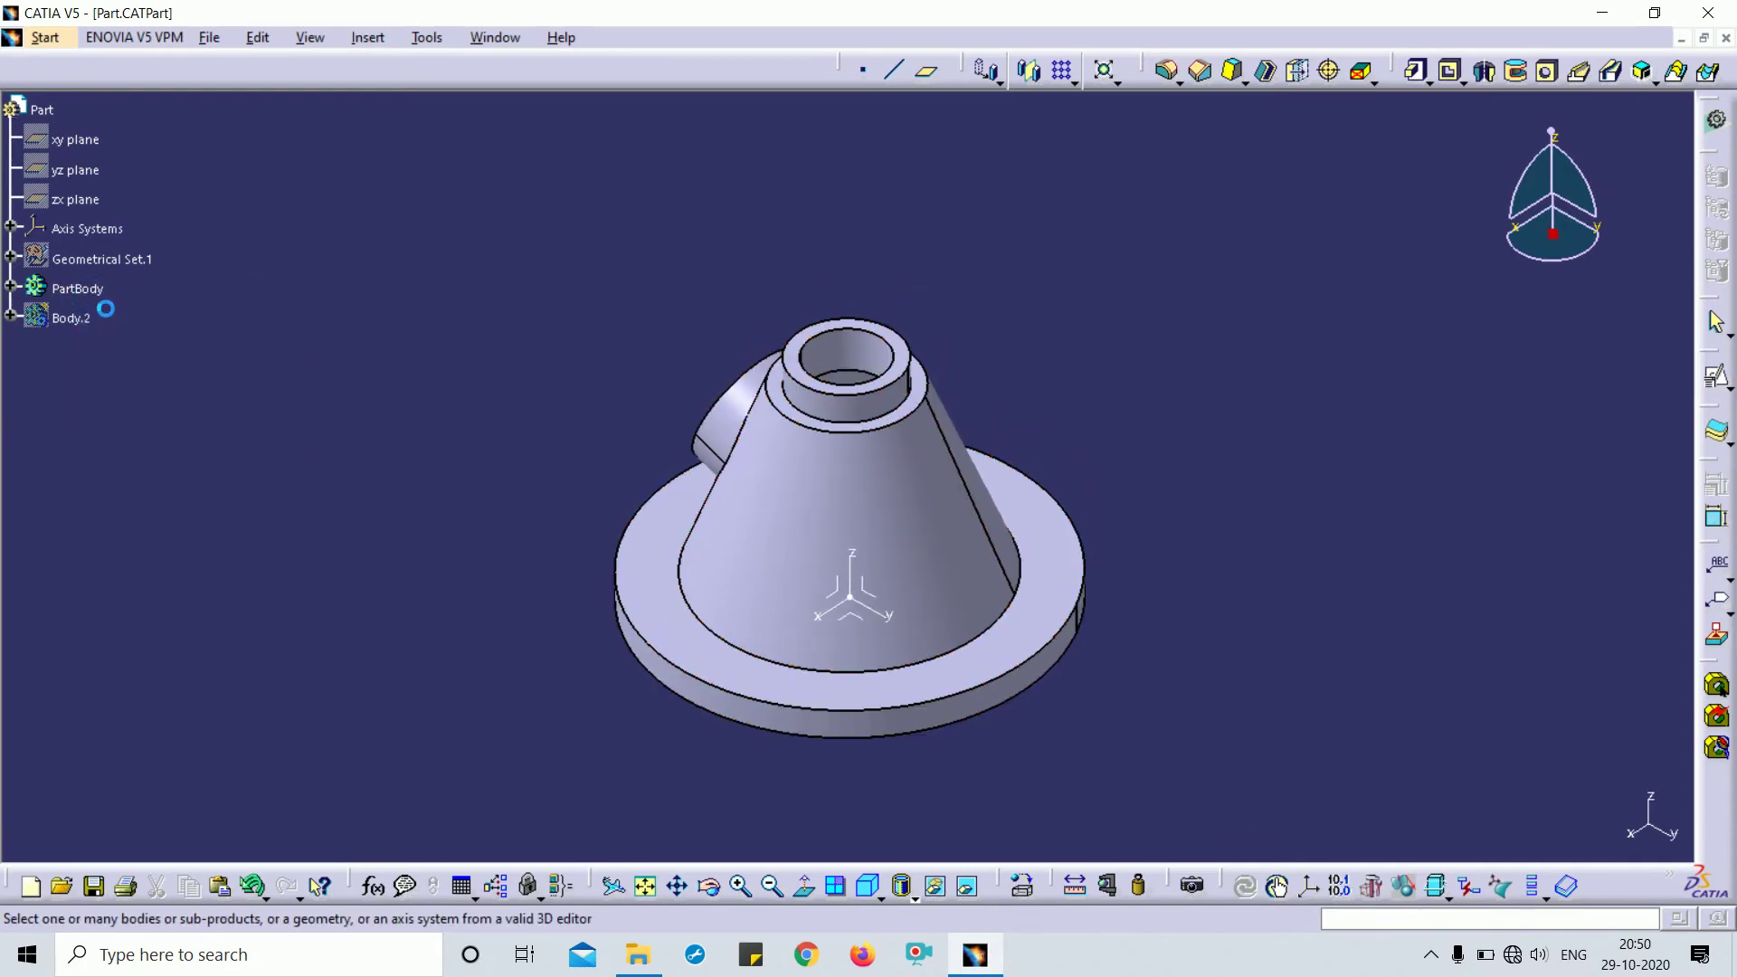
right_click(80, 285)
left_click(103, 342)
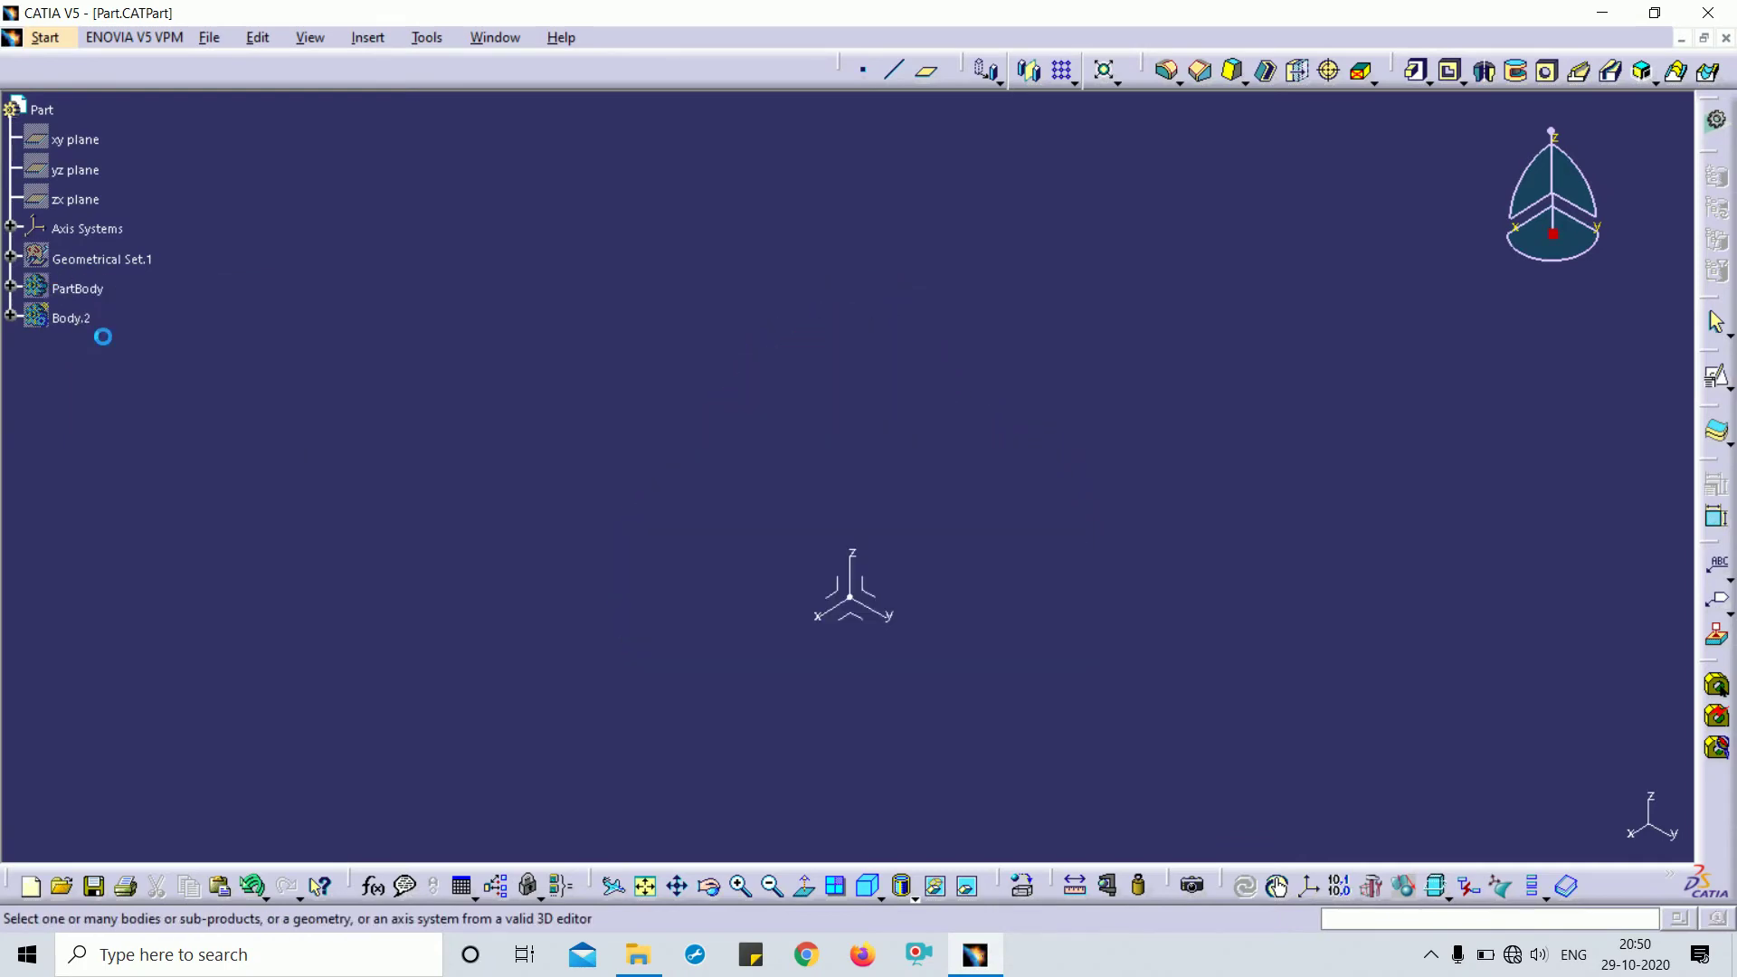
Show Body.2 and use the long narrow face of its pad as the front view's reference plane
right_click(71, 318)
left_click(133, 399)
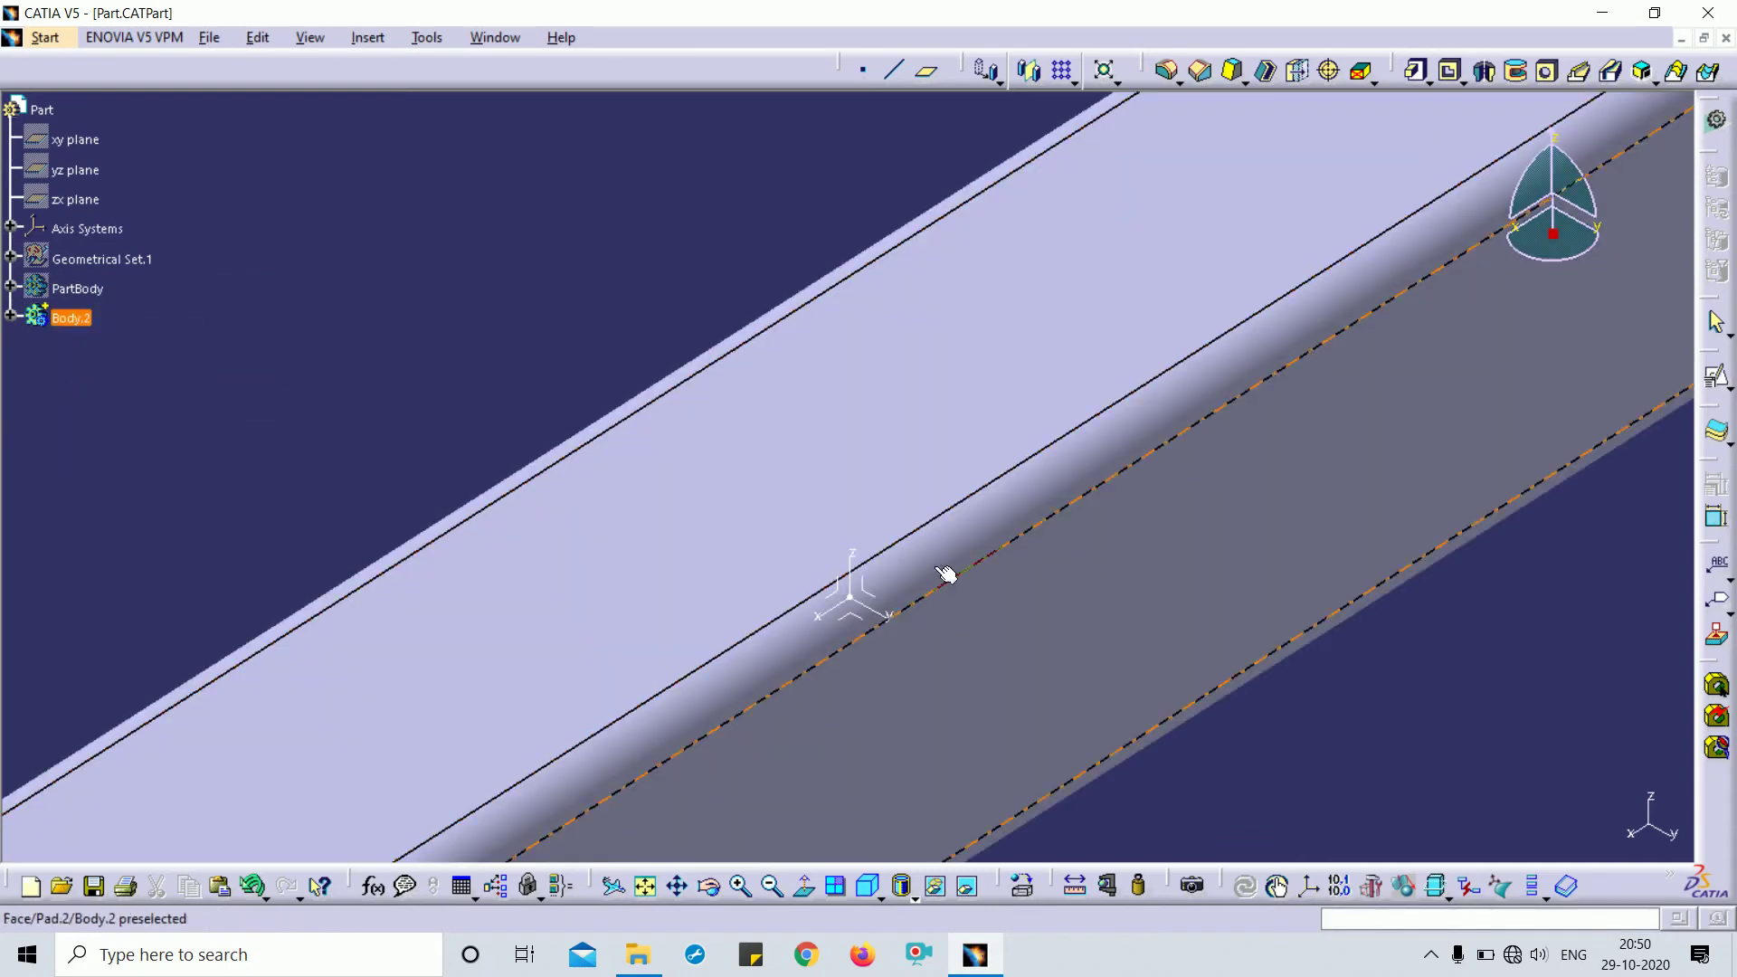
middle_click_drag(879, 570, 898, 499)
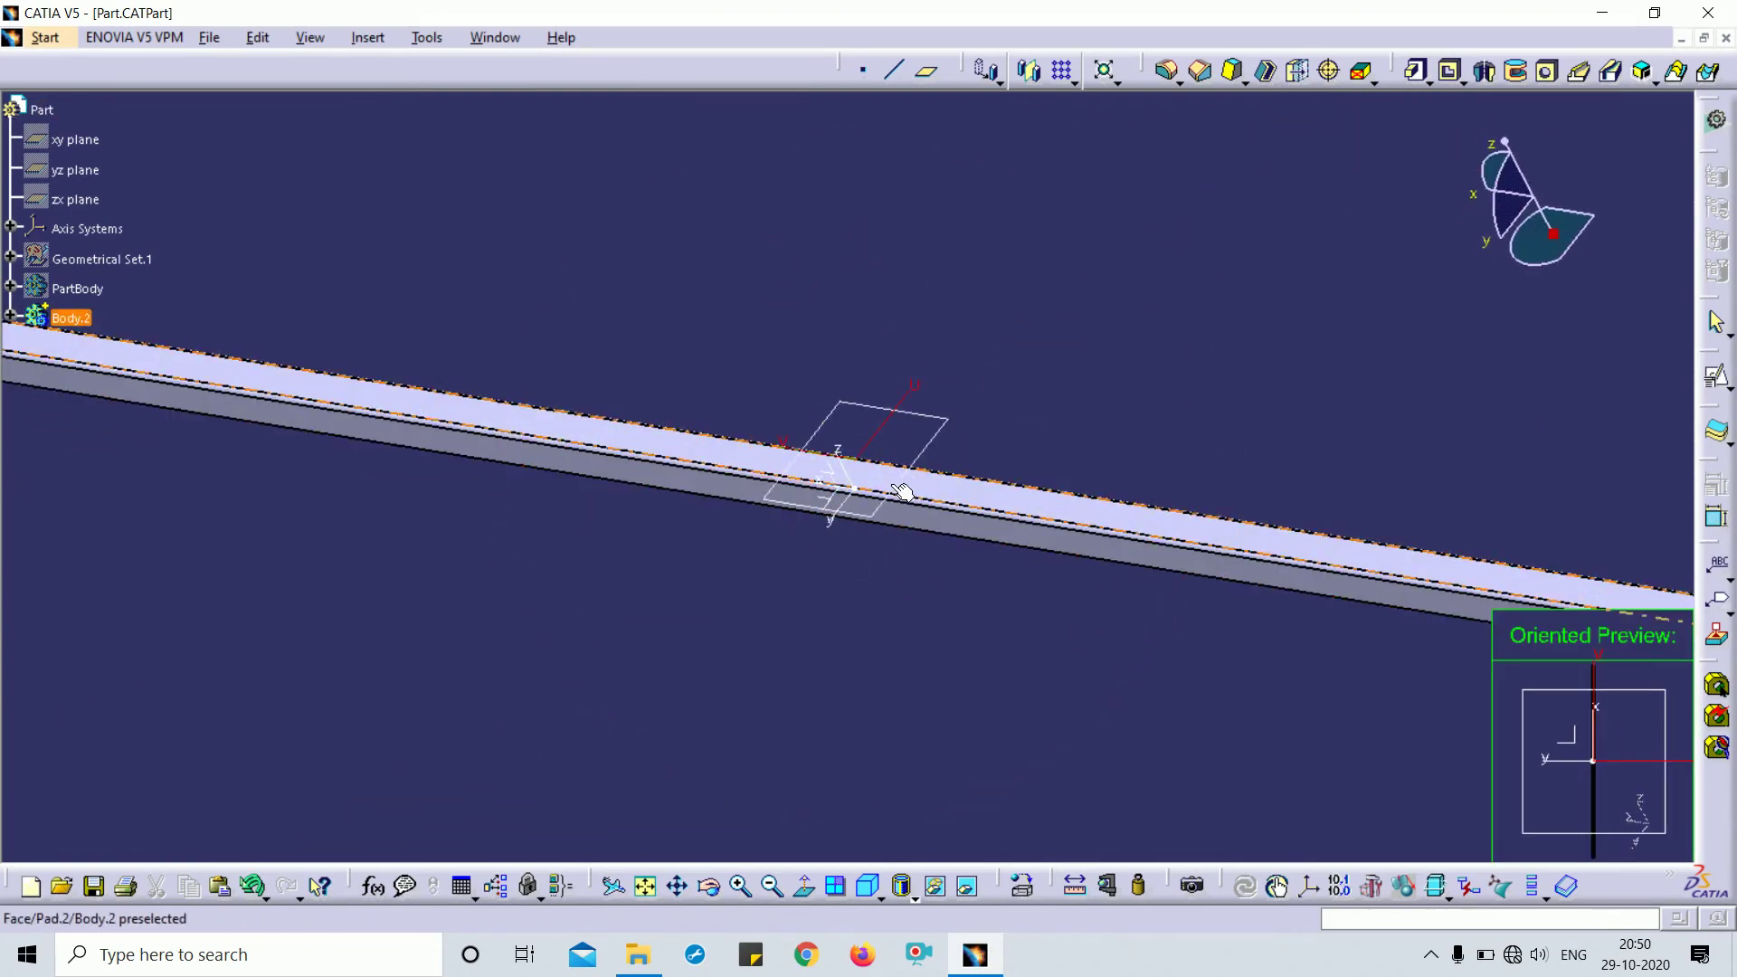
left_click(902, 495)
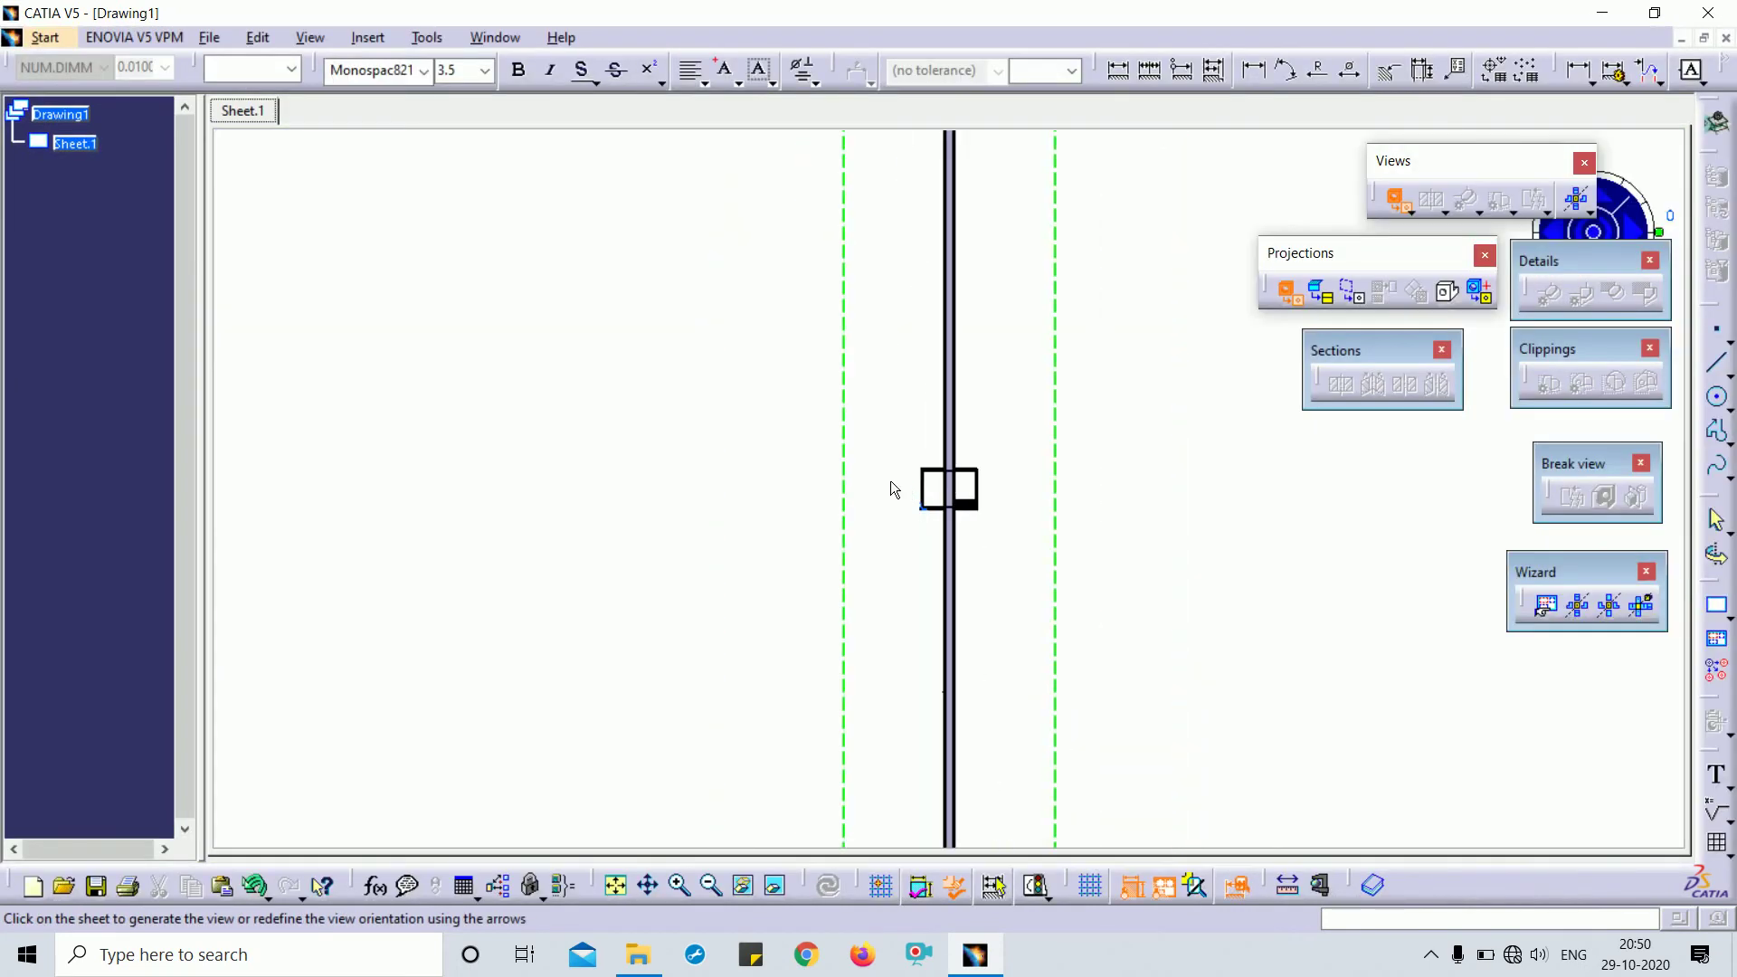
Rotate the projection preview until the bar lies horizontal and generate the front view on the sheet
left_click(1619, 237)
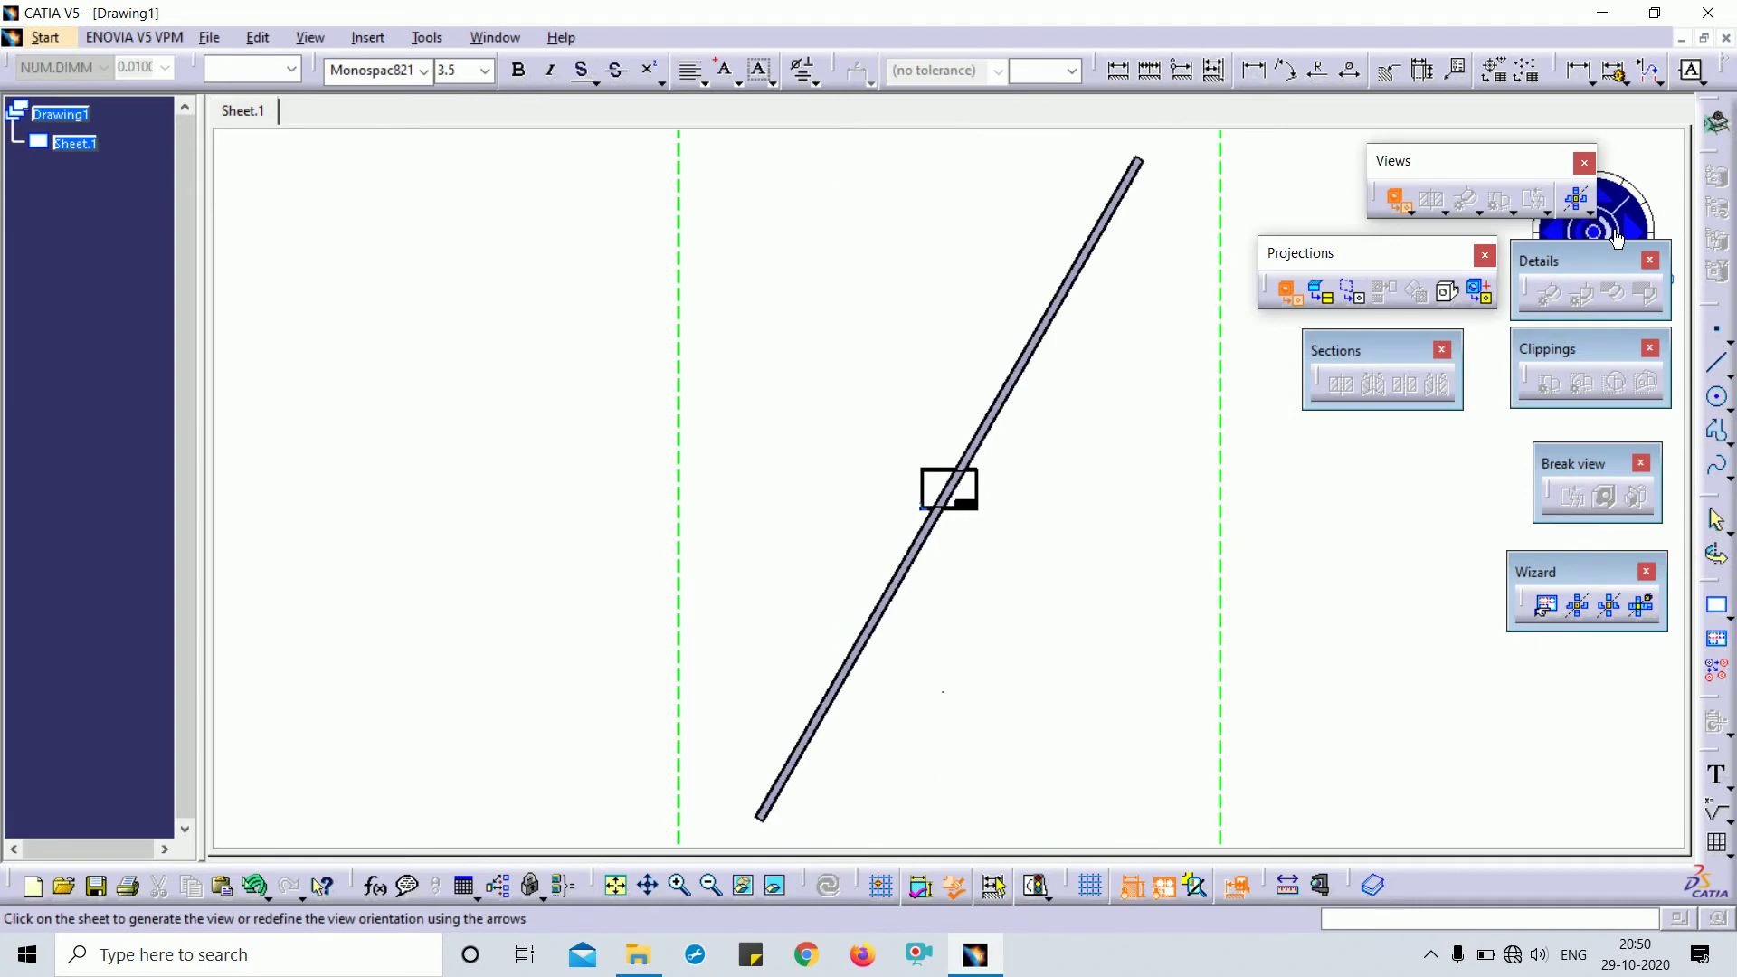
left_click(1101, 651)
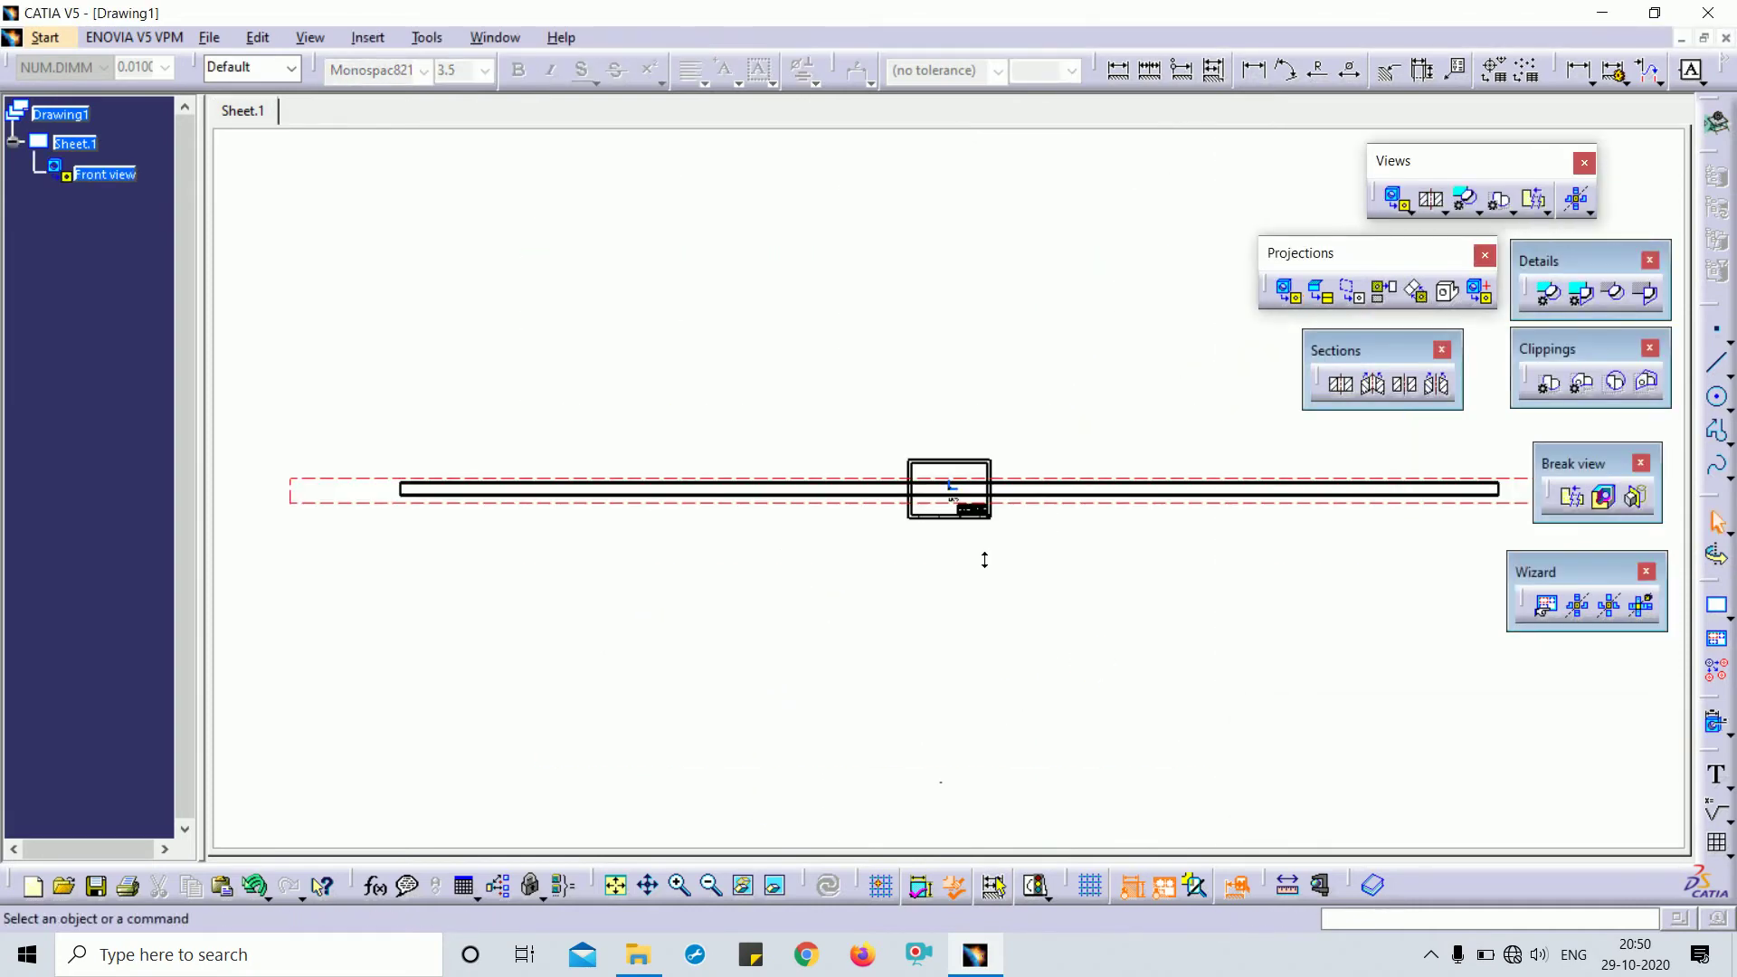
middle_click_drag(984, 560, 936, 236, "ctrl")
mouse_move(1003, 309)
middle_mouse_down("ctrl")
mouse_move(1062, 612)
mouse_move(763, 344)
mouse_move(821, 543)
middle_mouse_up("ctrl")
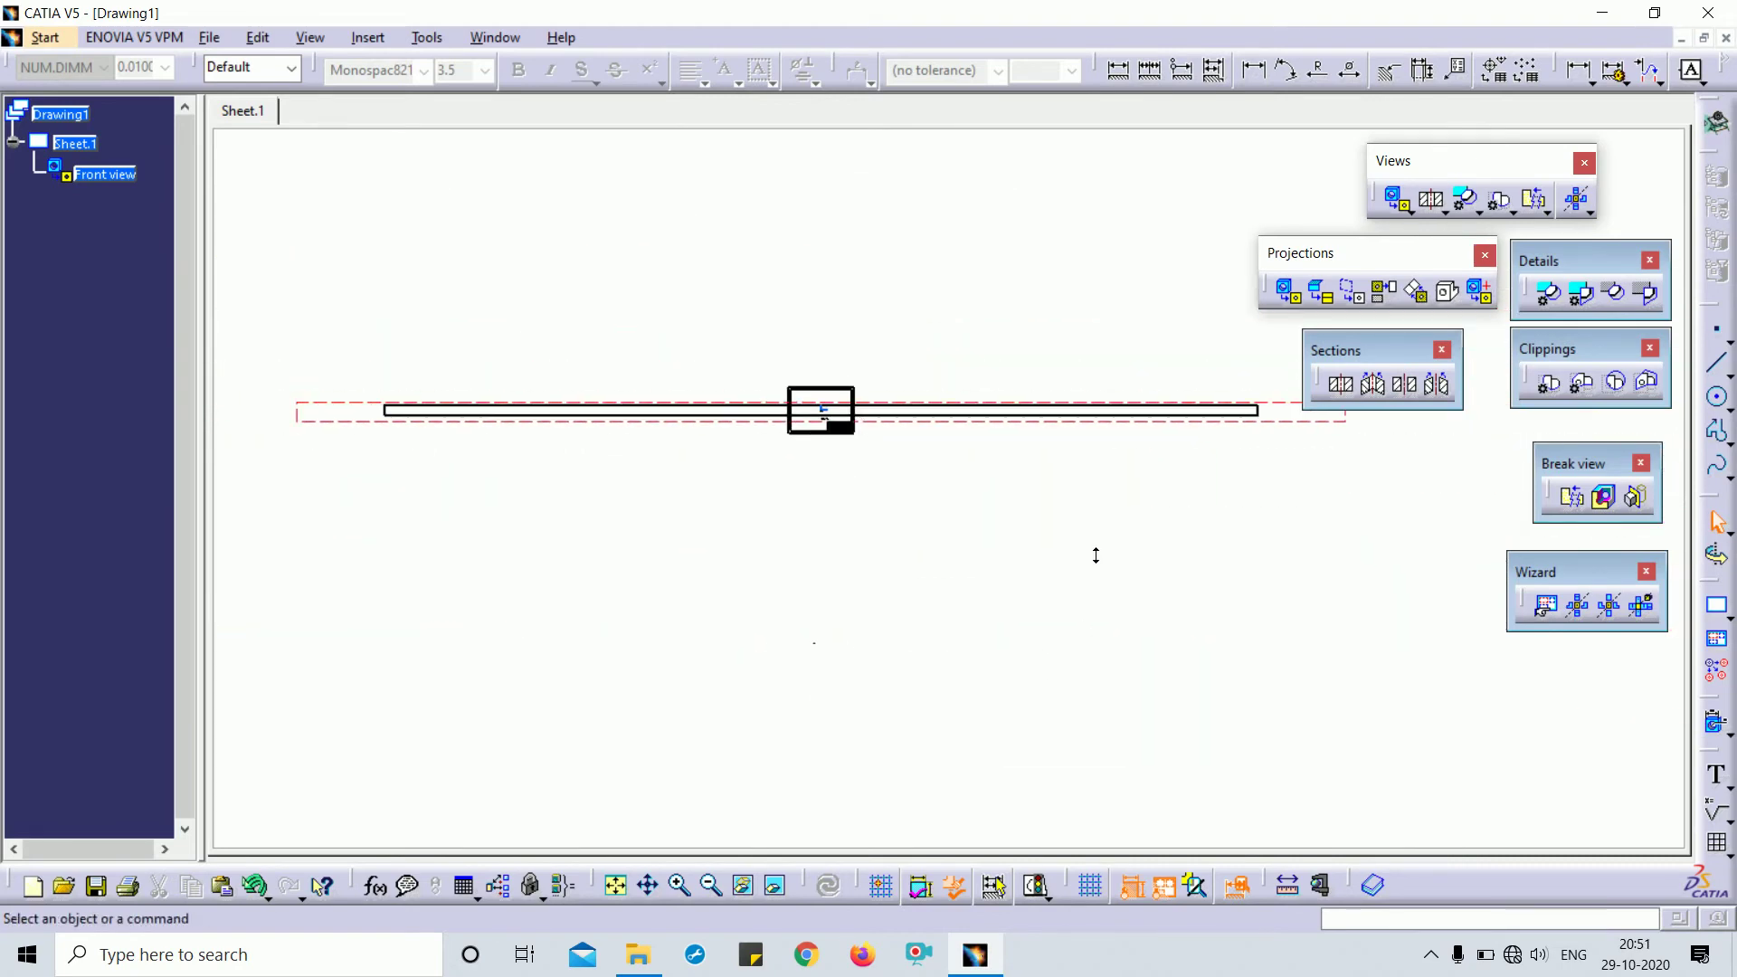
Set the front view's scale to 1:10
middle_click_drag(1096, 556, 860, 325, "ctrl")
right_click(860, 325)
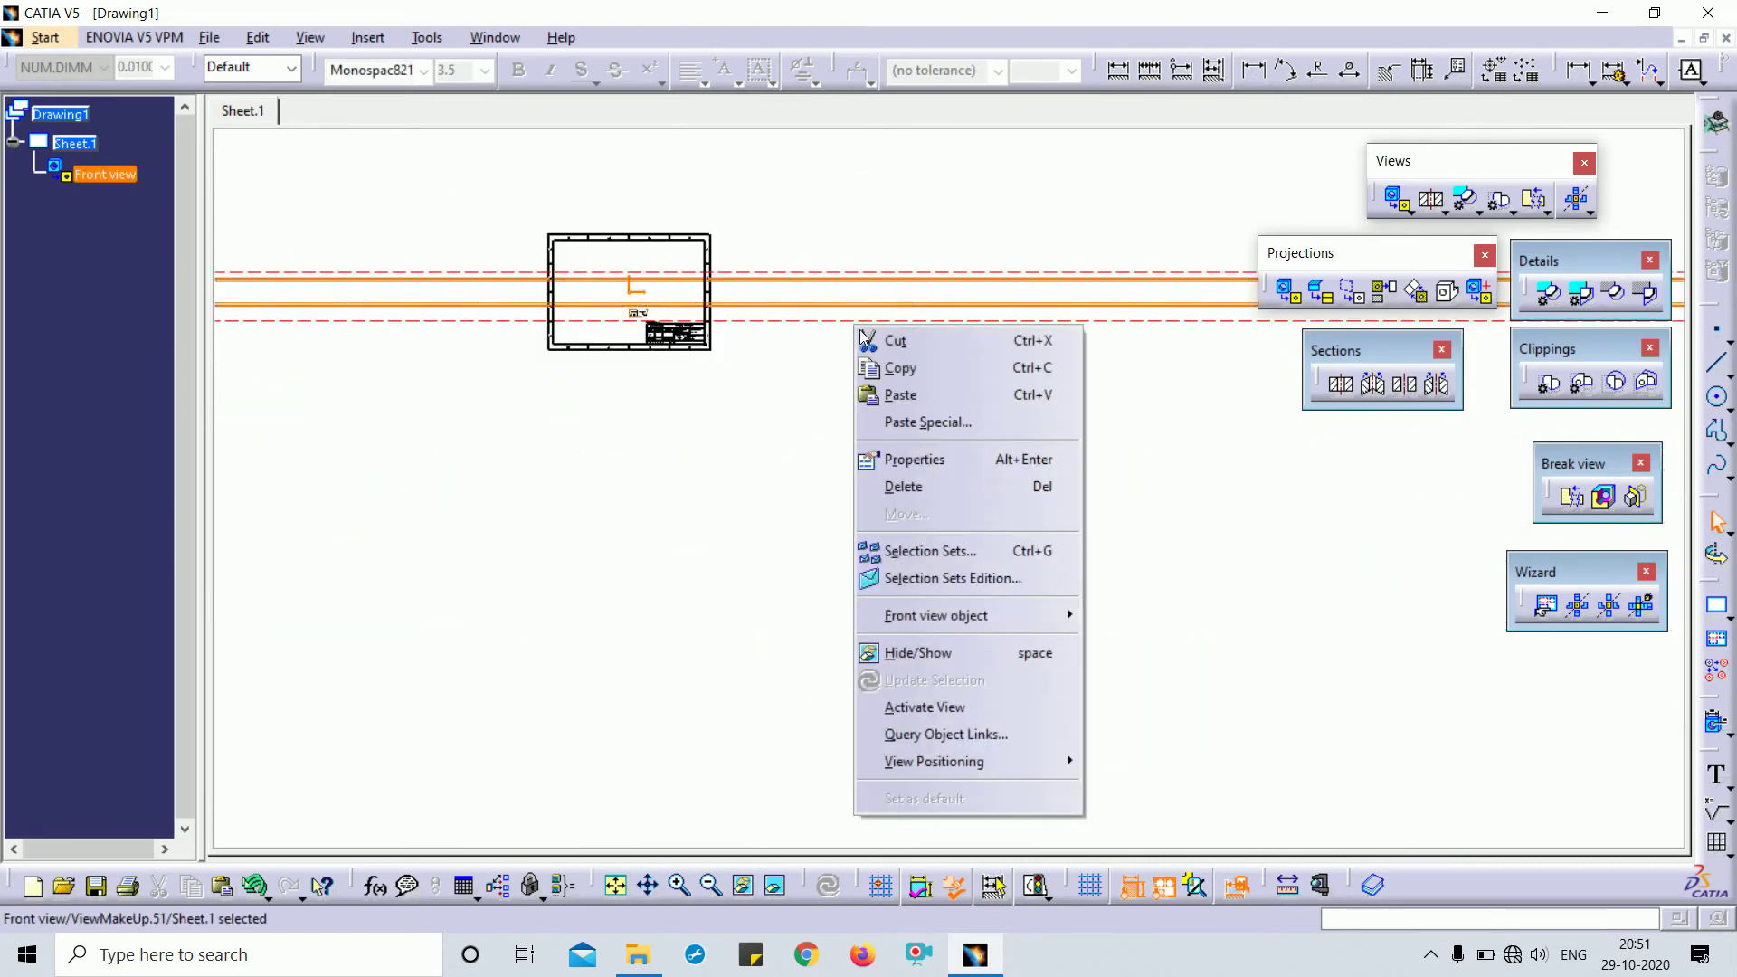
left_click(941, 453)
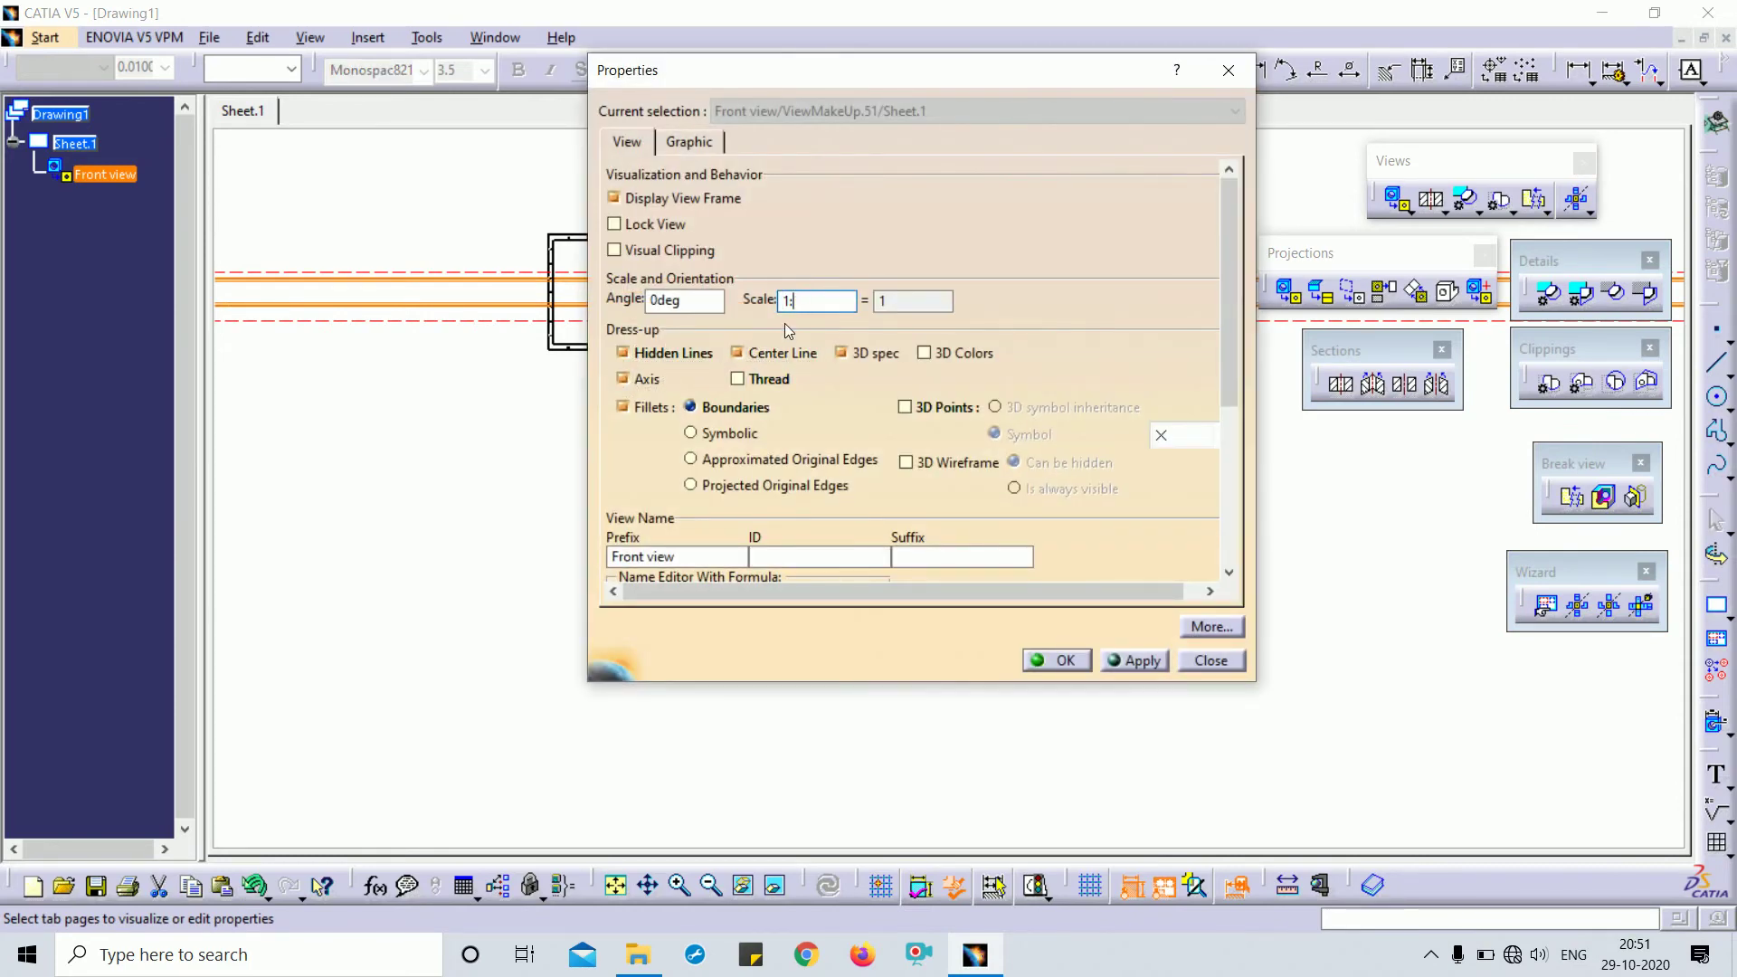
type("10")
key("Return")
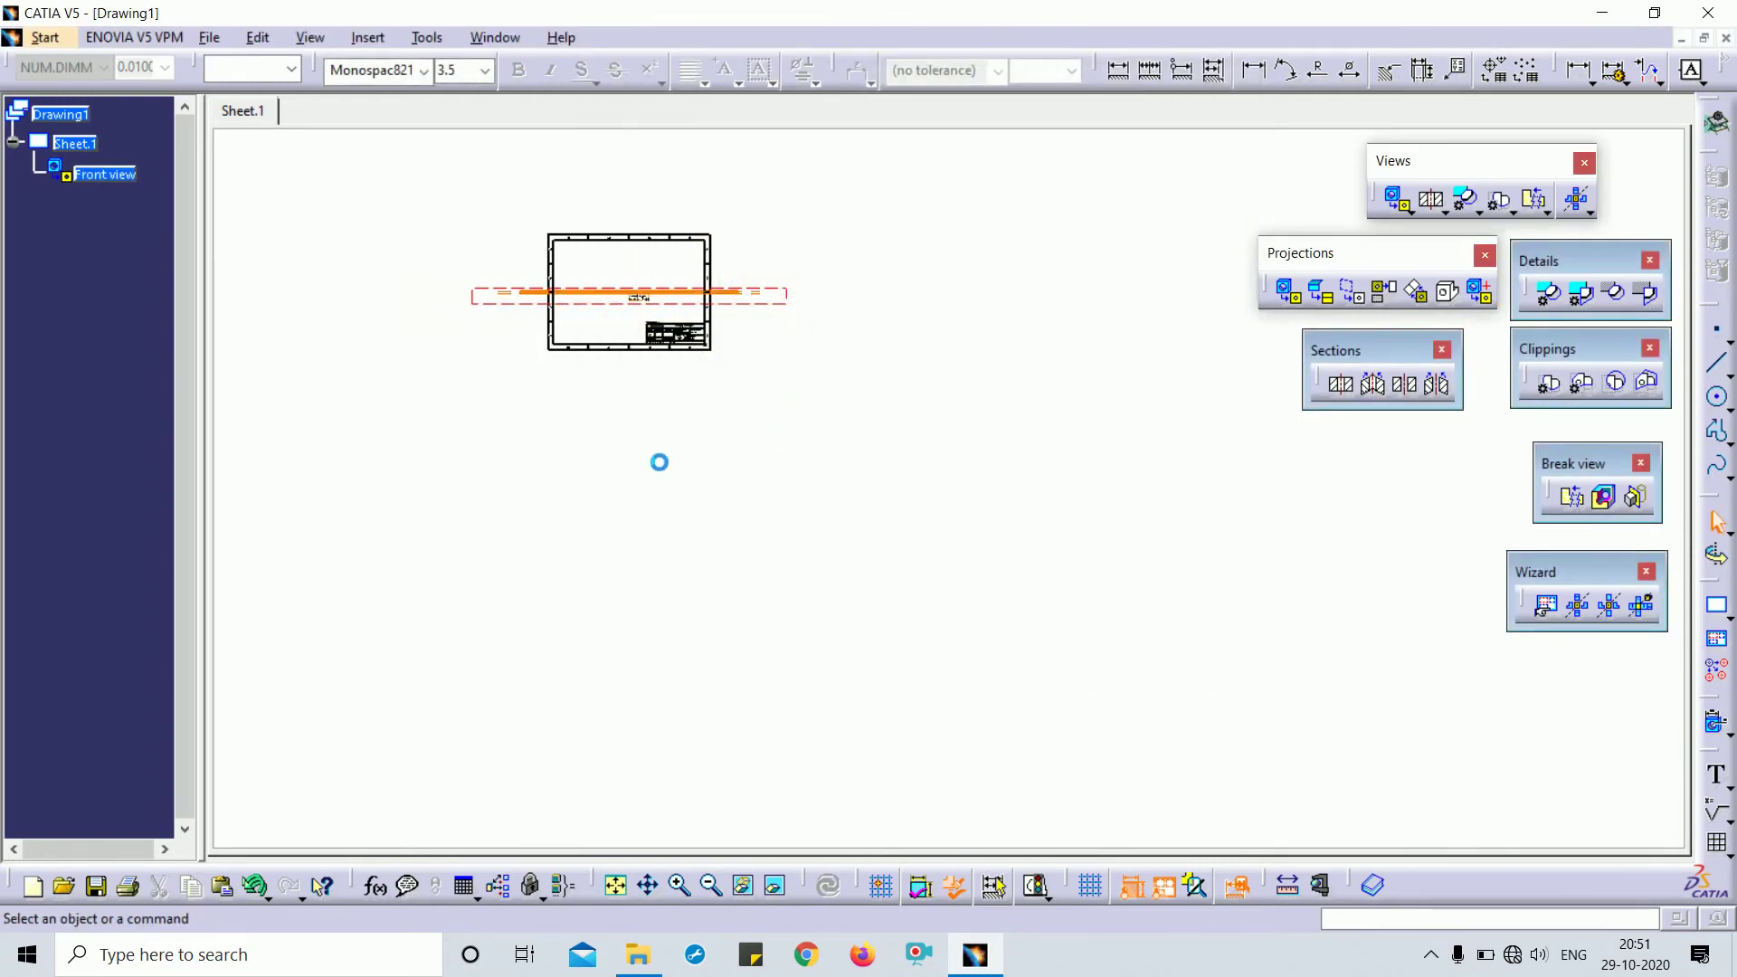
Move the front view's name and scale label further below the bar
middle_click_drag(687, 481, 975, 203)
middle_click_drag(986, 291, 959, 769)
middle_click_drag(959, 433, 992, 495)
middle_click_drag(993, 495, 1004, 308, "ctrl")
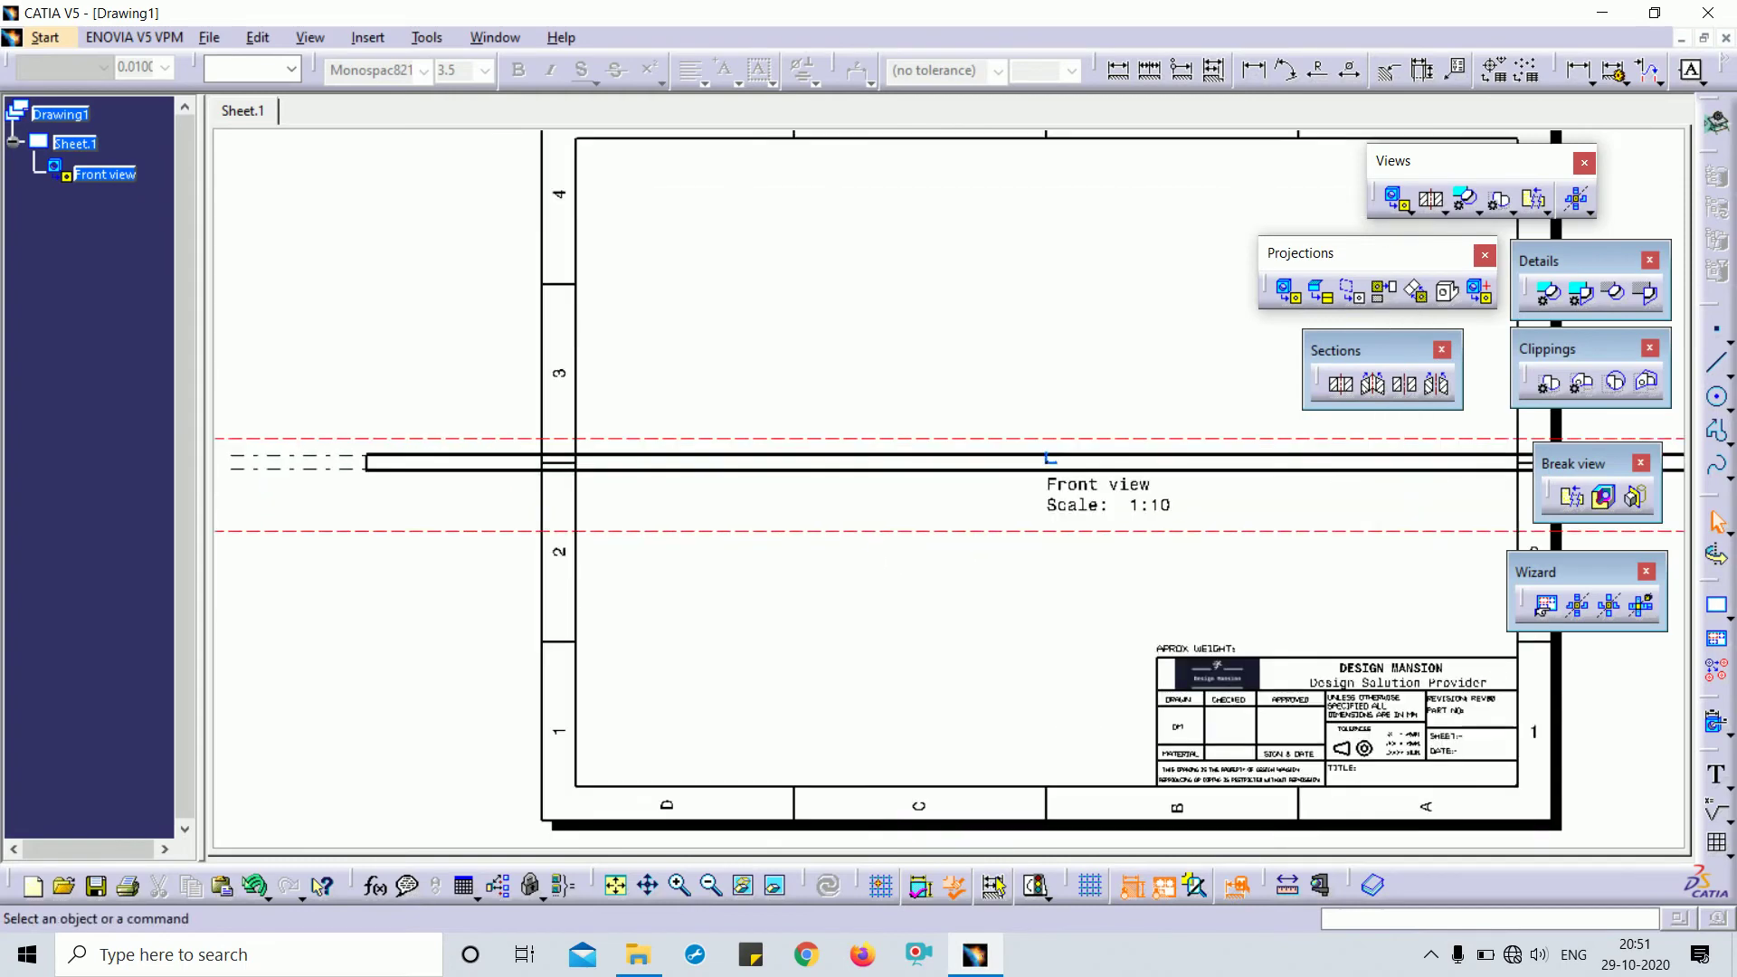
left_click(1120, 495)
left_click_drag(1120, 495, 1104, 572)
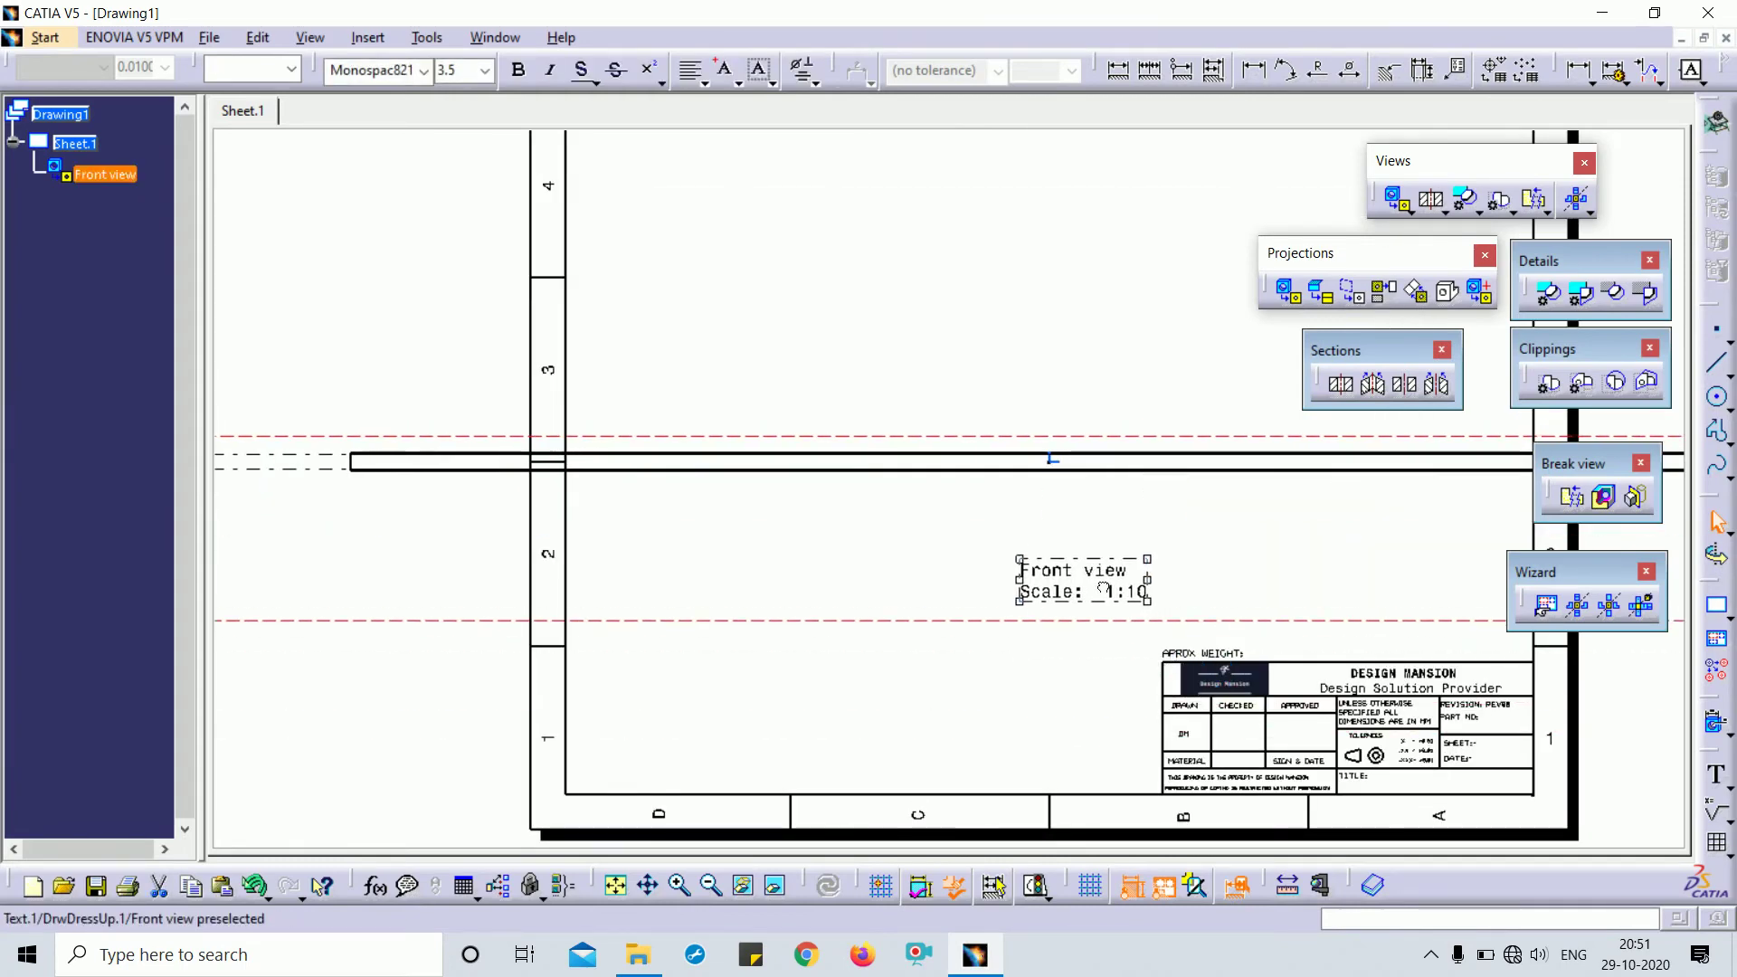
left_click(841, 731)
Dimension the bar's overall length, placing the dimension between the bar and the view label
middle_click_drag(527, 667, 956, 658)
middle_click_drag(957, 658, 4, 412)
middle_click_drag(399, 394, 402, 543, "ctrl")
middle_click_drag(966, 418, 163, 434)
mouse_move(671, 651)
middle_mouse_down("ctrl")
mouse_move(710, 496)
mouse_move(849, 534)
mouse_move(815, 419)
mouse_move(936, 594)
mouse_move(1049, 543)
mouse_move(844, 477)
middle_mouse_up("ctrl")
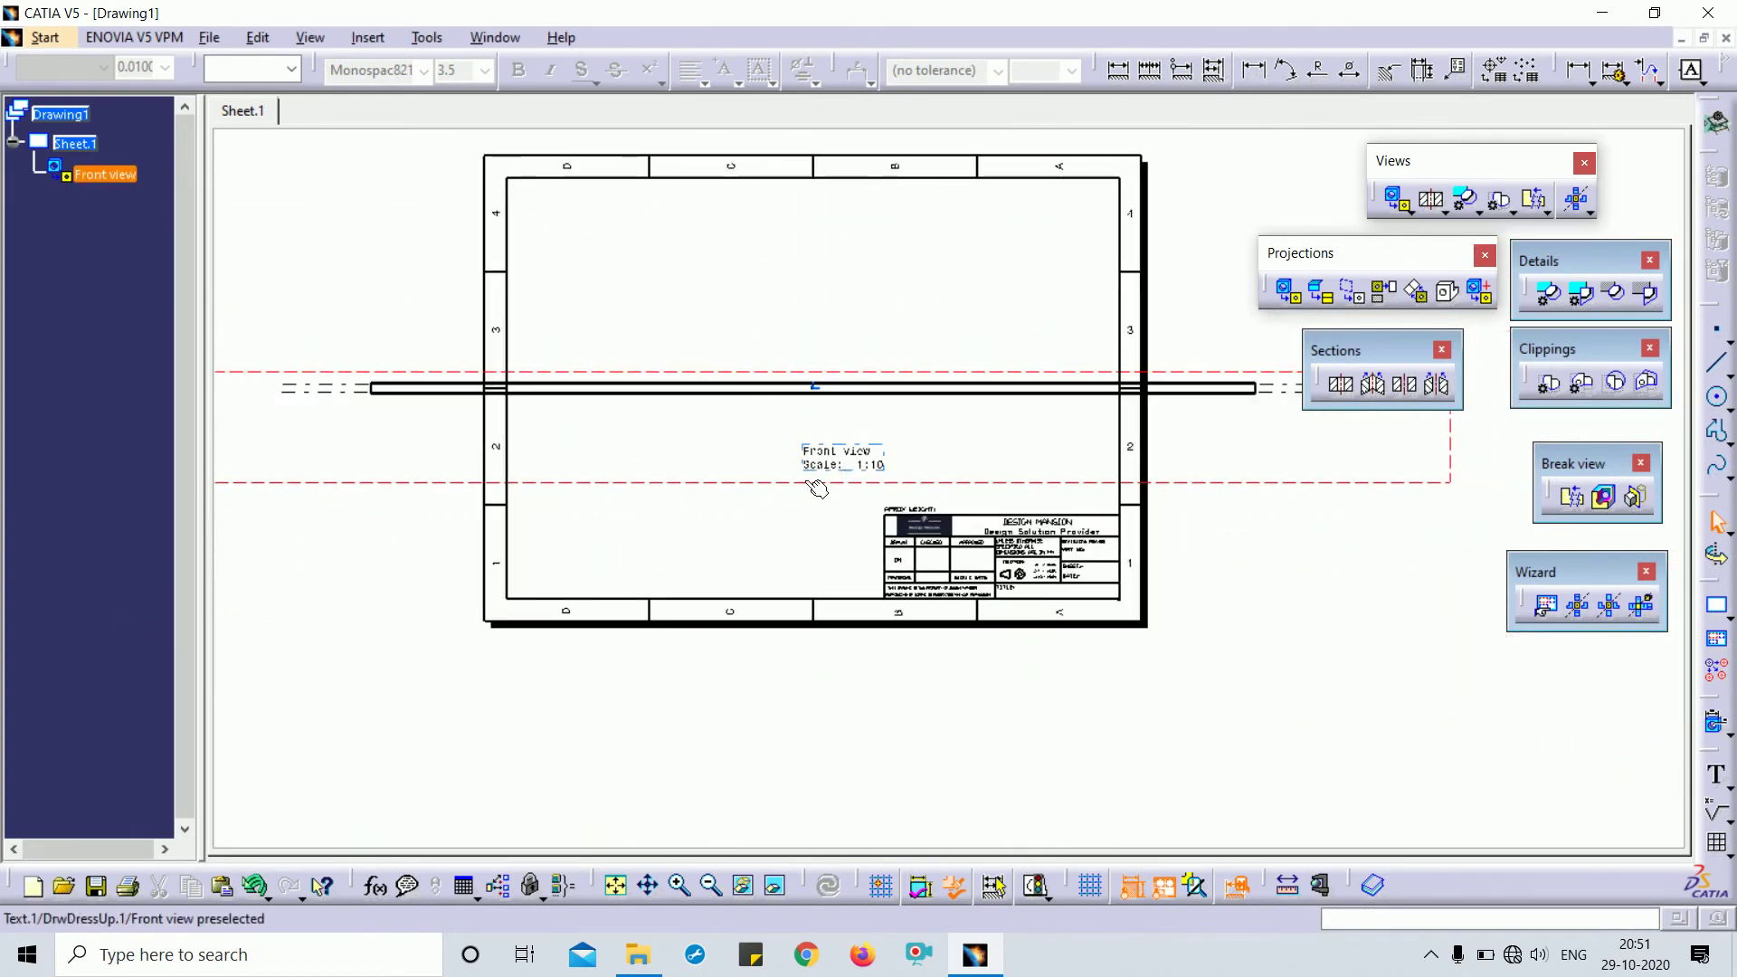
mouse_move(812, 589)
middle_mouse_down()
mouse_move(1112, 582)
mouse_move(1041, 543)
mouse_move(966, 548)
mouse_move(880, 611)
middle_mouse_up()
left_click(1254, 69)
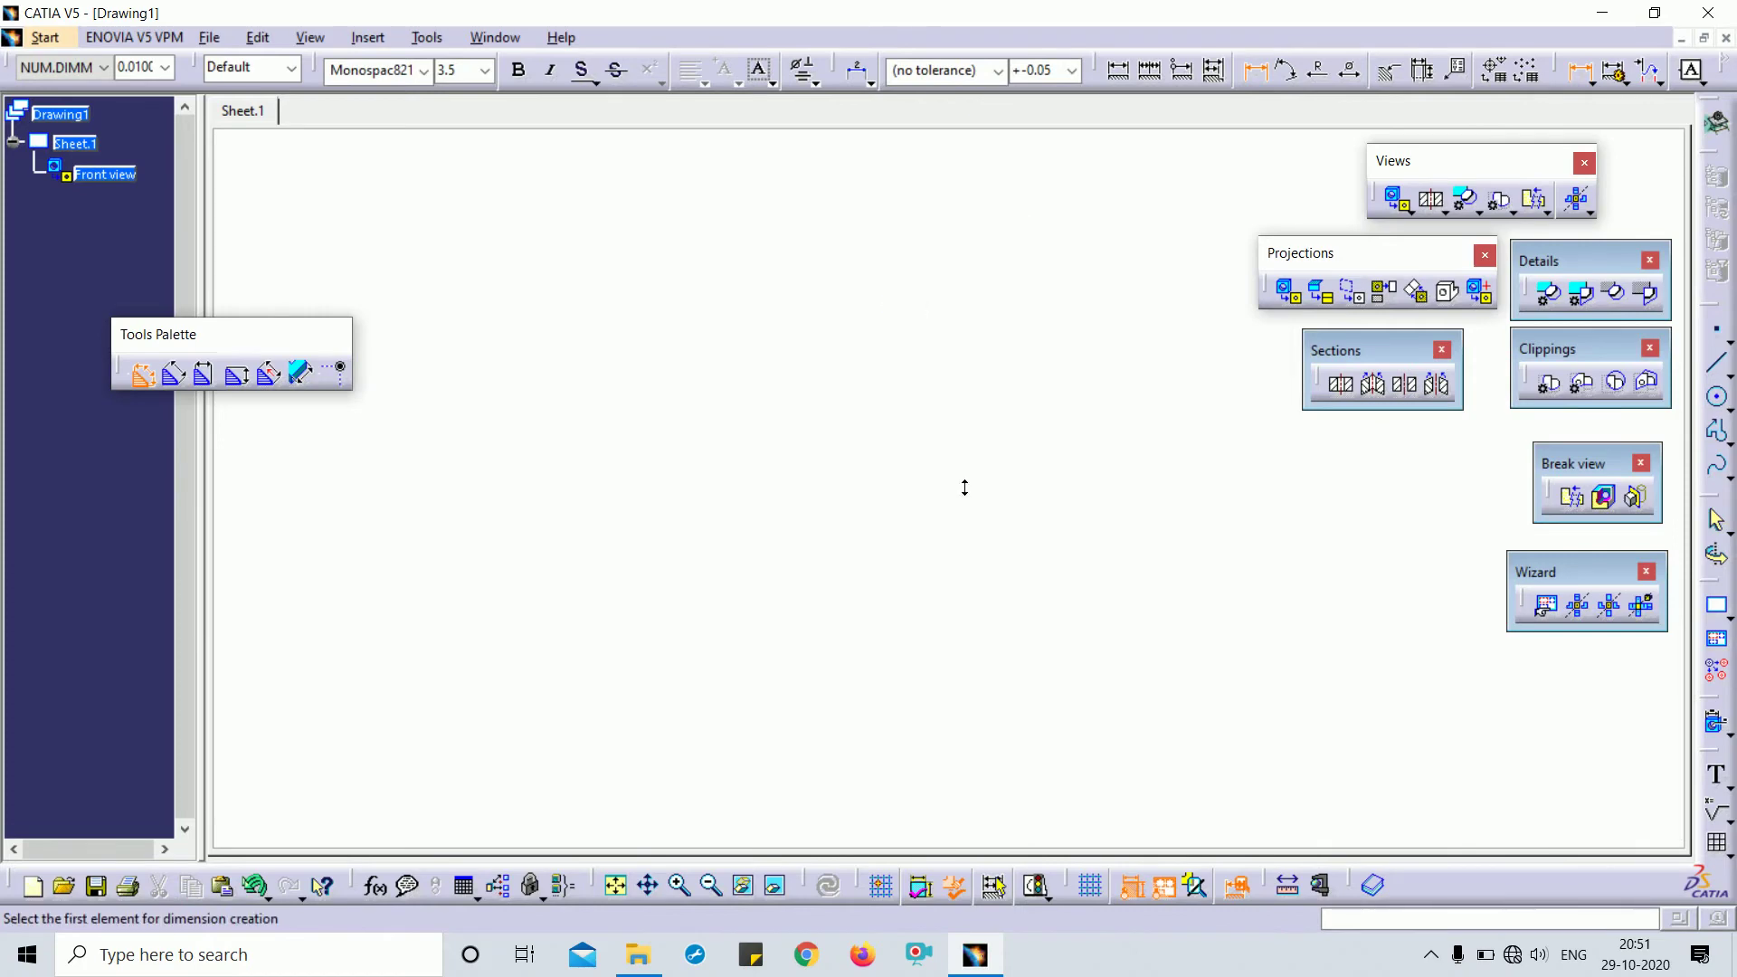
middle_click_drag(964, 488, 1310, 605)
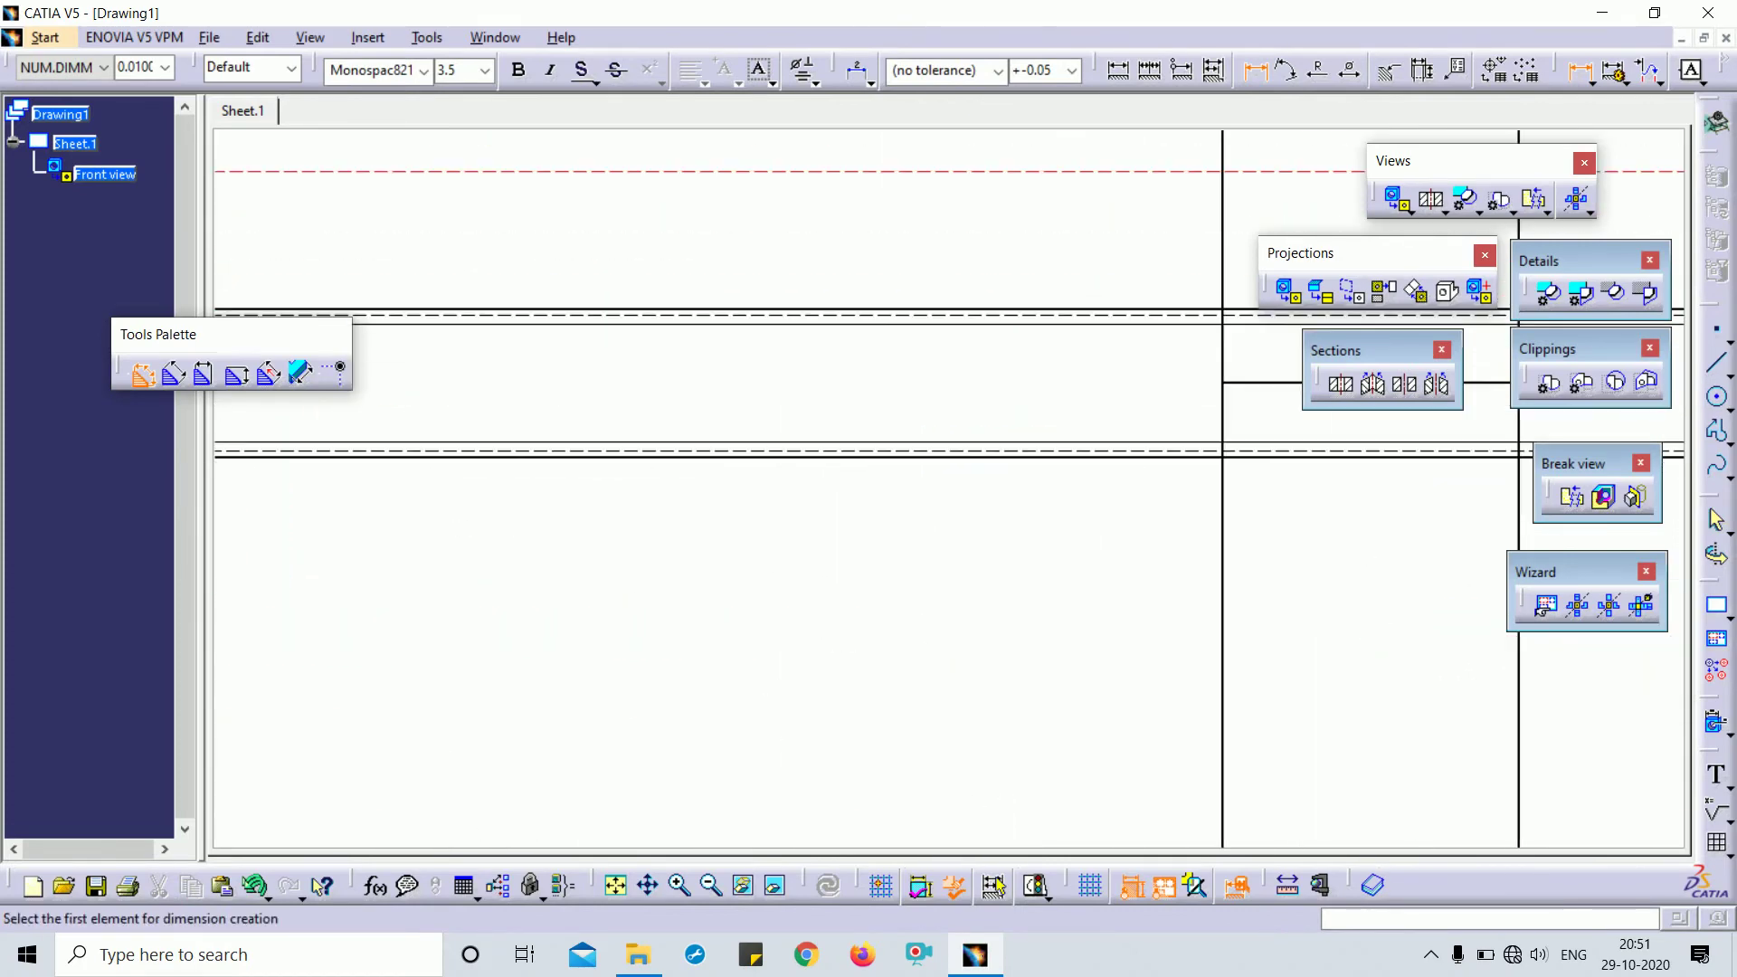
left_click(1050, 457)
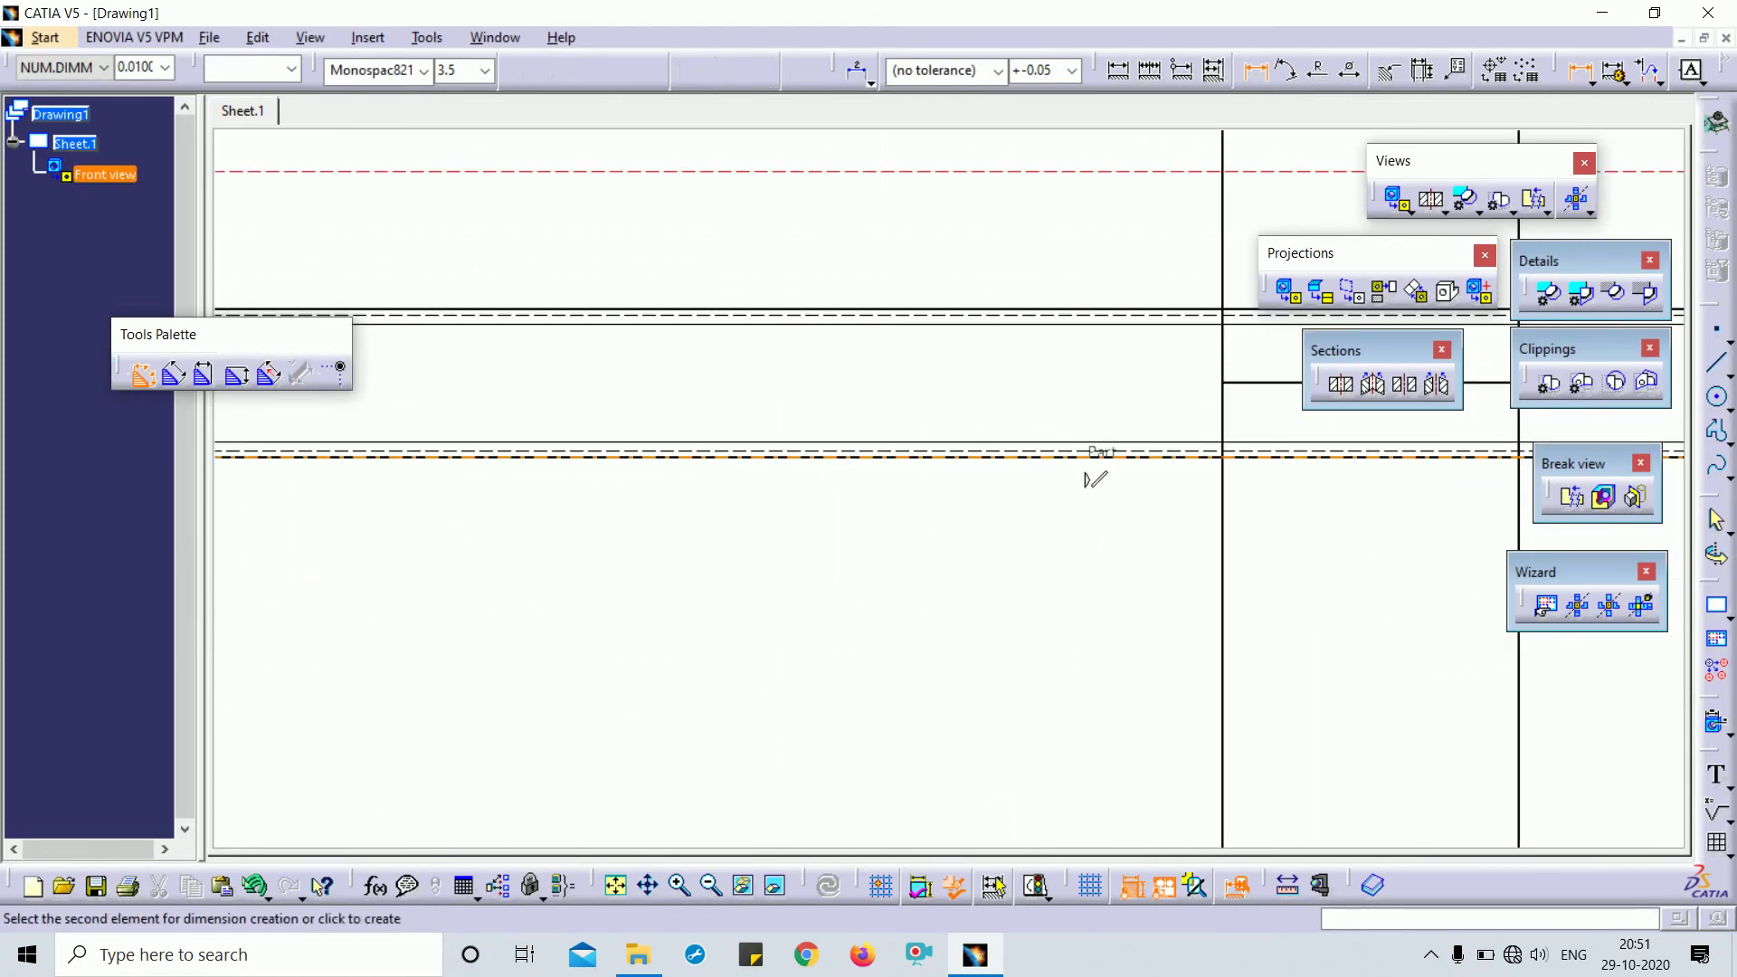
middle_click_drag(1090, 475, 1201, 711)
middle_click_drag(1213, 604, 538, 543)
left_click(1004, 544)
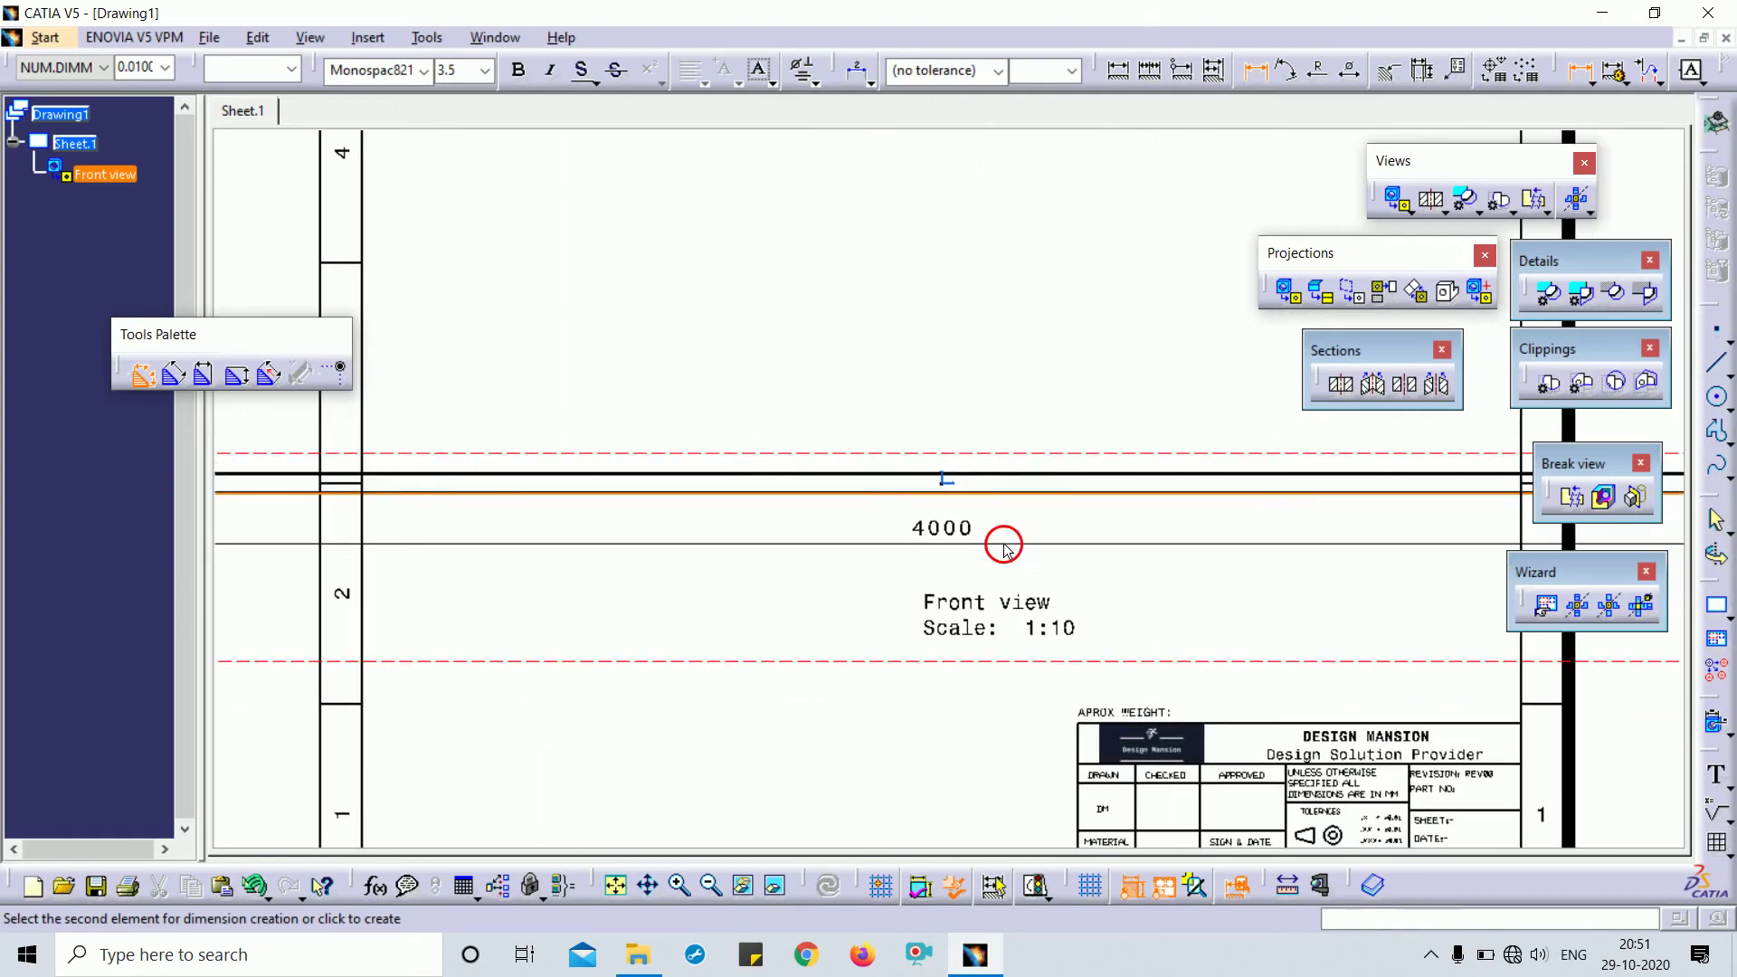
mouse_move(1070, 658)
middle_mouse_down()
mouse_move(1070, 675)
mouse_move(1090, 670)
middle_mouse_up()
left_click(1089, 669)
Start a Broken View on the front view and place the first break line vertically near the bar's left end
middle_click_drag(1348, 669, 1272, 624)
left_click(1580, 503)
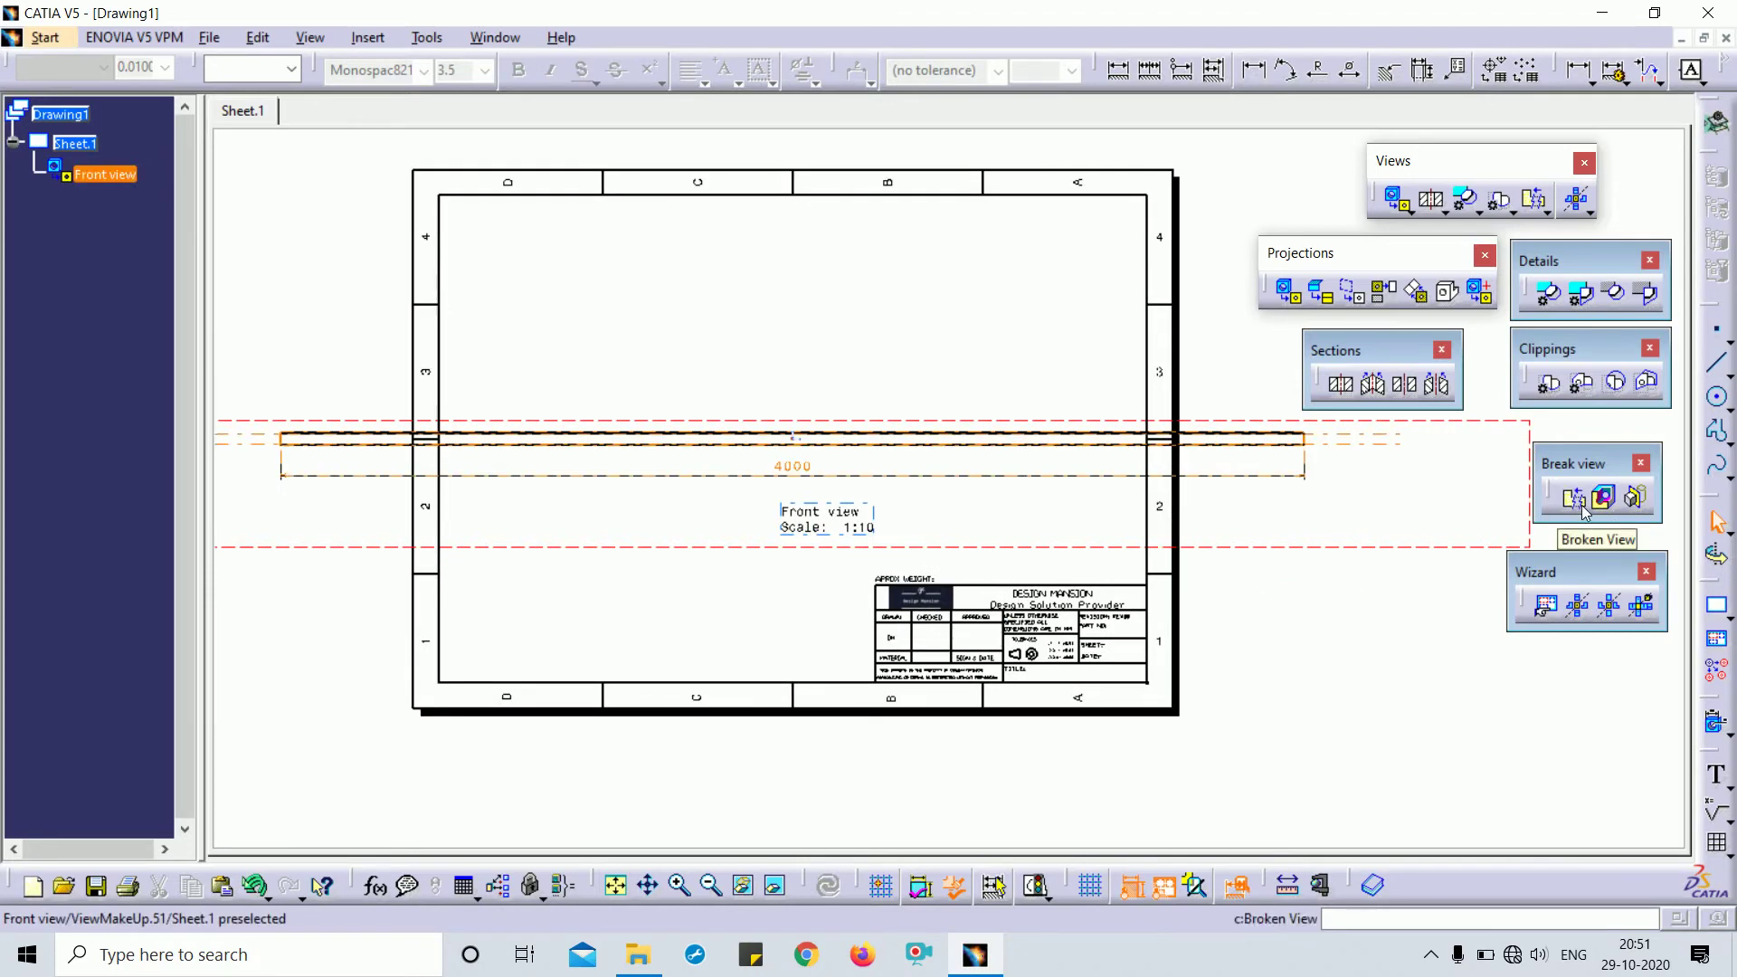
mouse_move(392, 473)
middle_mouse_down()
mouse_move(804, 482)
mouse_move(771, 354)
middle_mouse_up()
middle_click_drag(591, 476, 1078, 434)
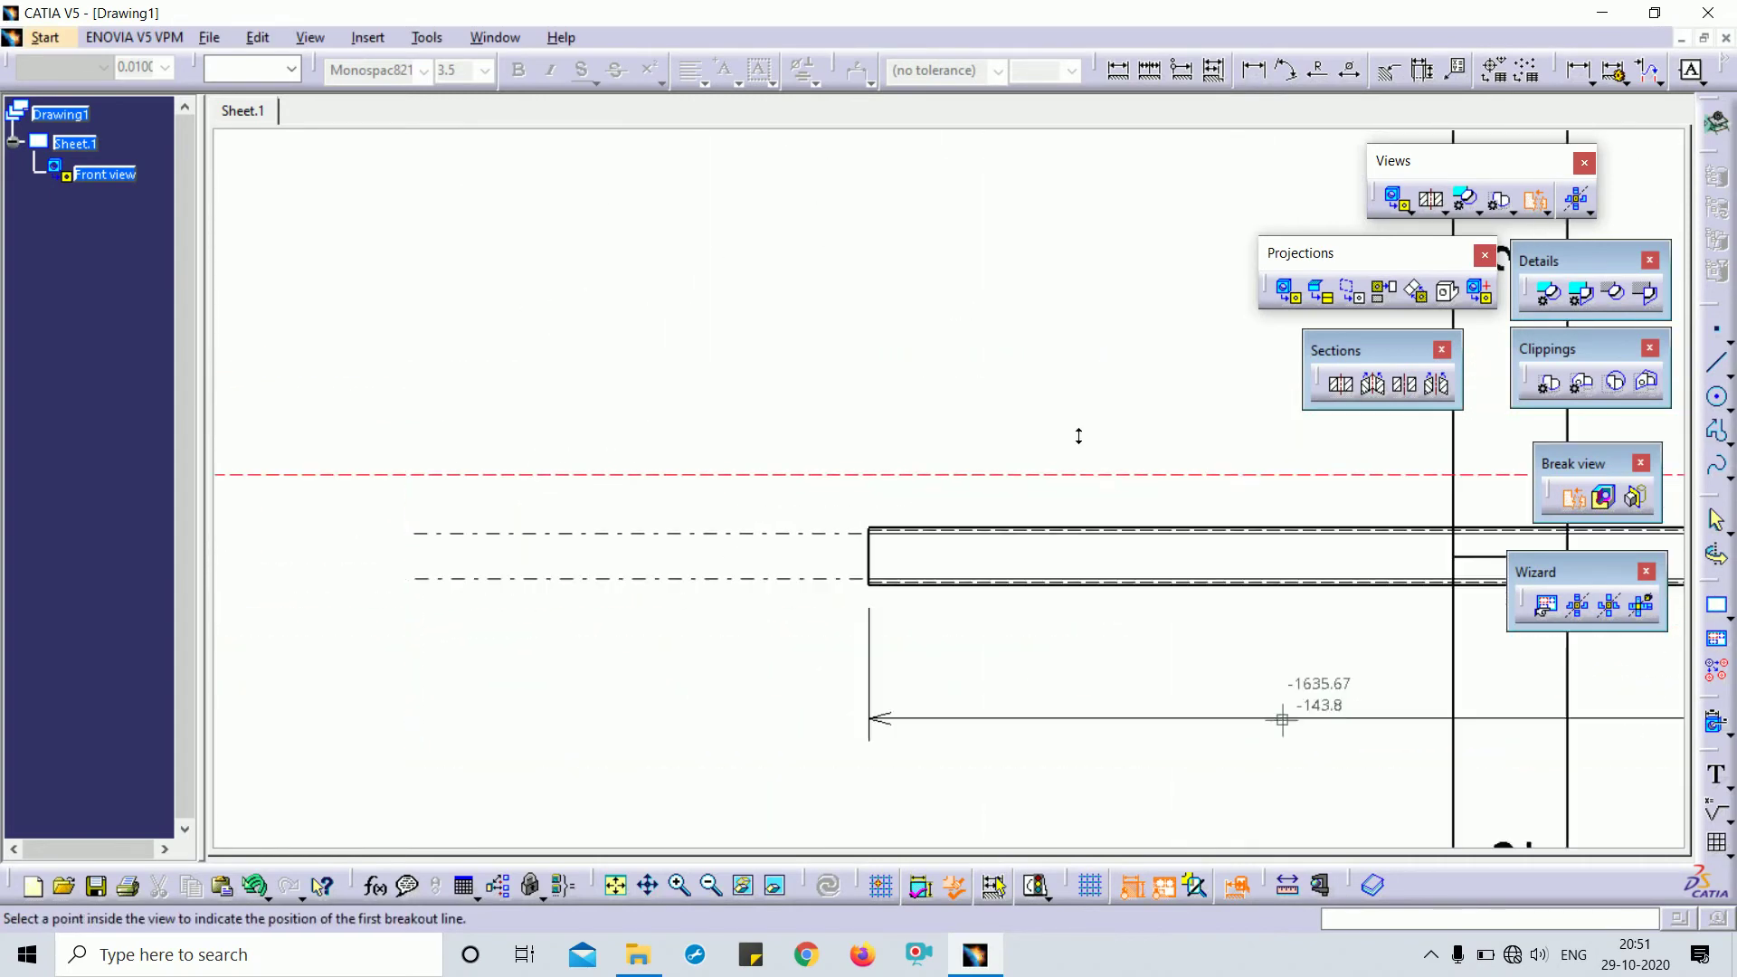
mouse_move(1083, 533)
middle_mouse_down()
mouse_move(532, 350)
mouse_move(504, 268)
middle_mouse_up()
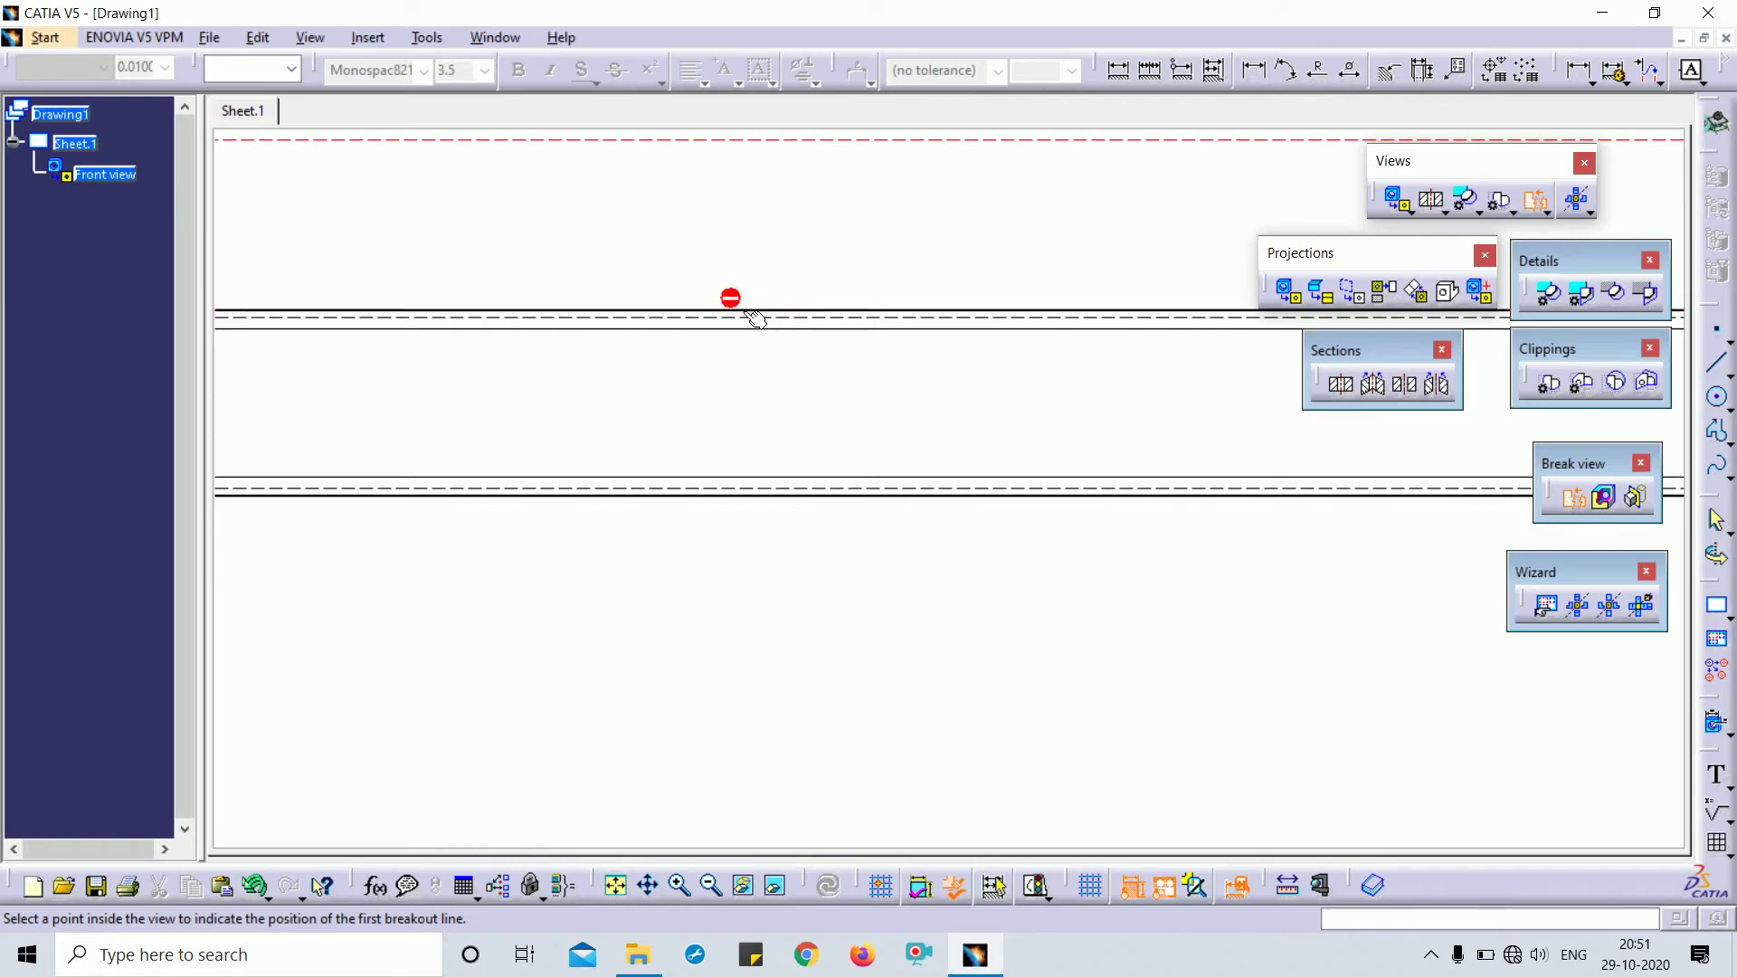
left_click(726, 404)
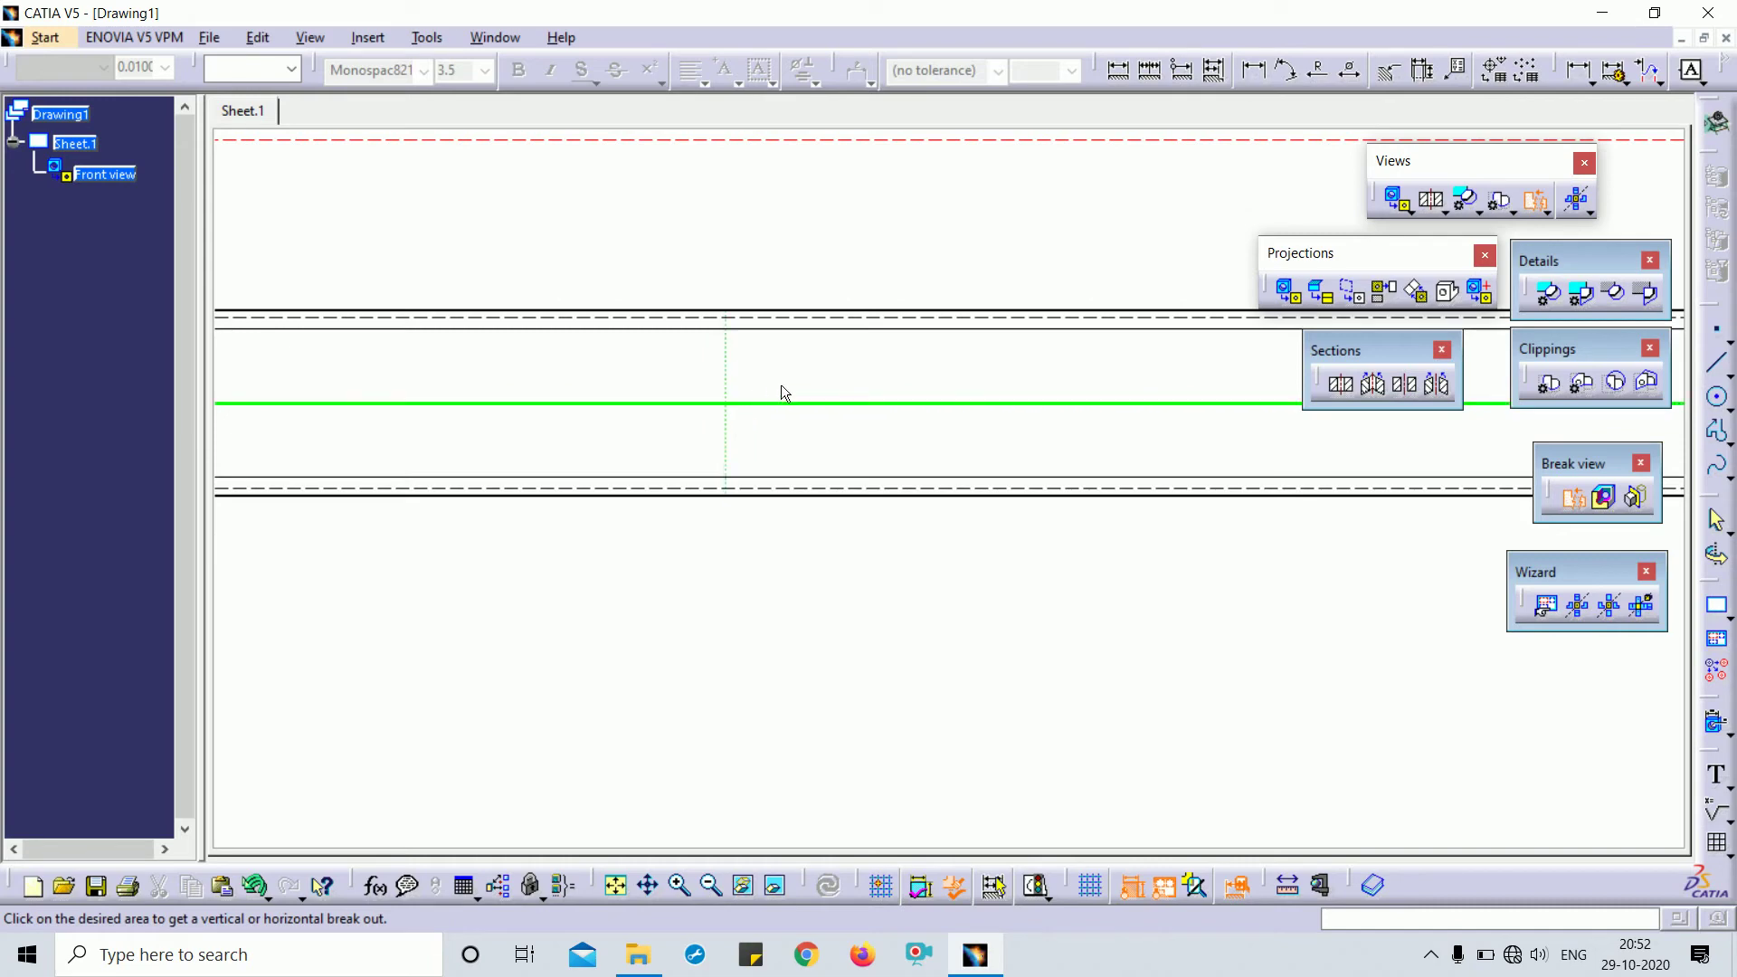
left_click(726, 382)
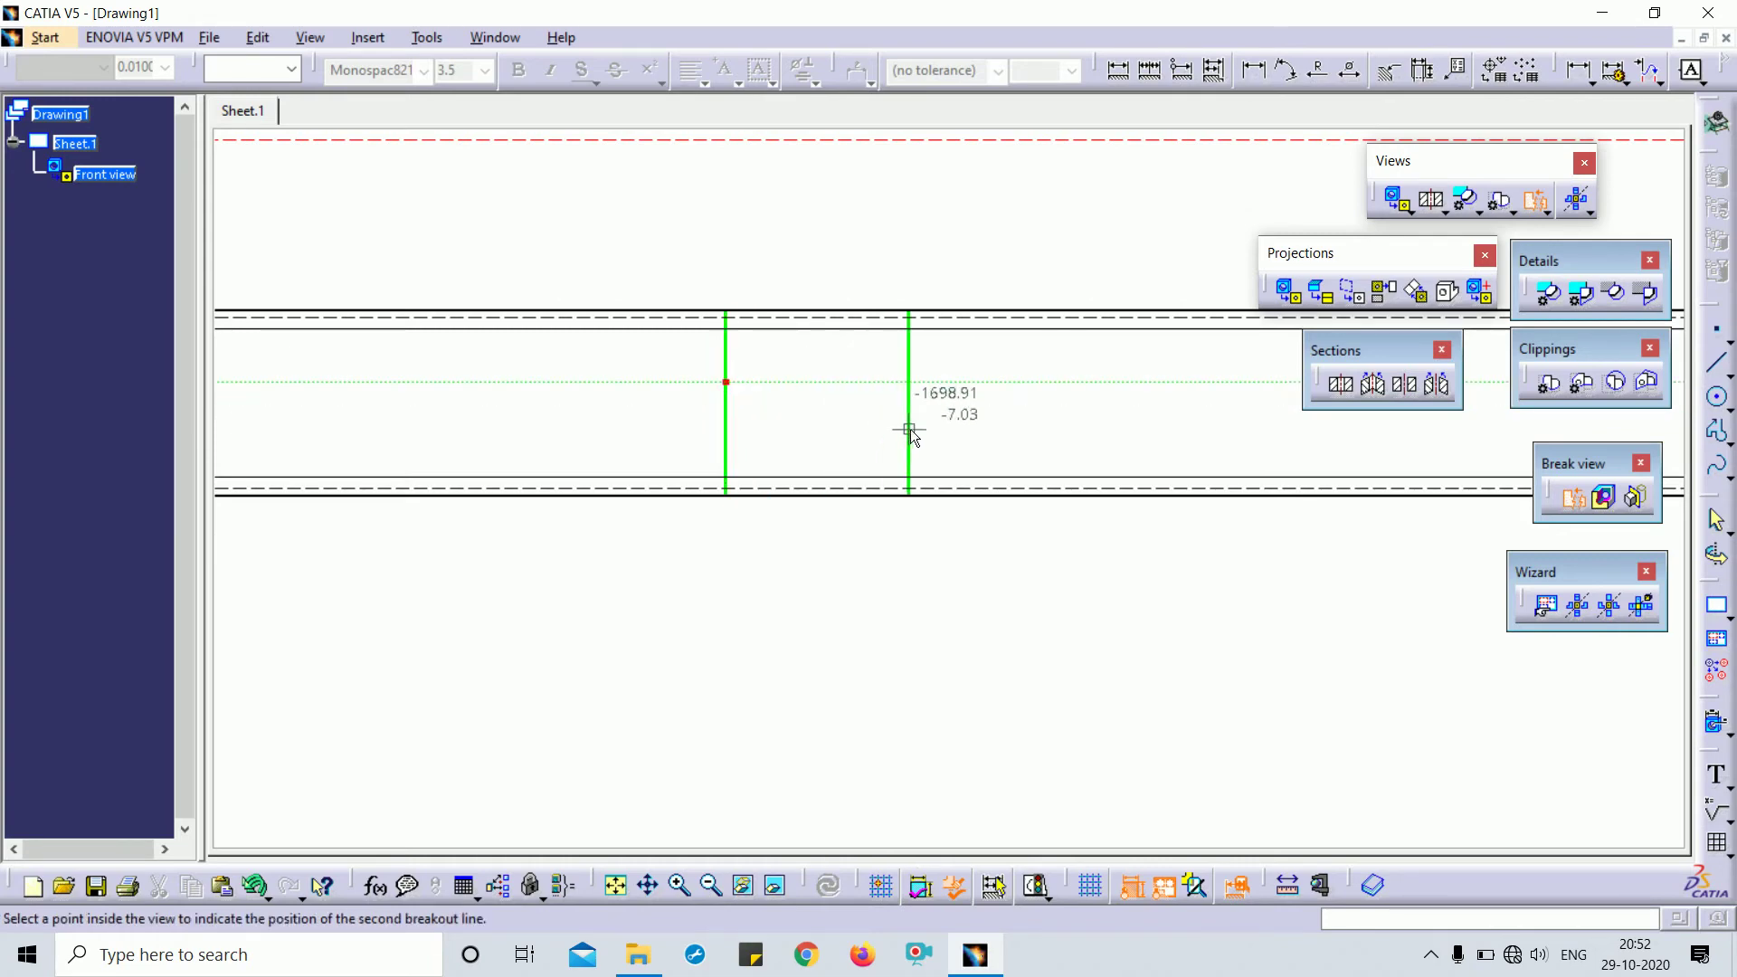
Place the second break line near the bar's right end, just beyond the sheet border, and generate the broken view
middle_click_drag(911, 420, 923, 493)
mouse_move(1140, 376)
middle_mouse_down()
mouse_move(496, 357)
mouse_move(385, 371)
mouse_move(389, 498)
middle_mouse_up()
middle_click_drag(993, 421, 541, 396)
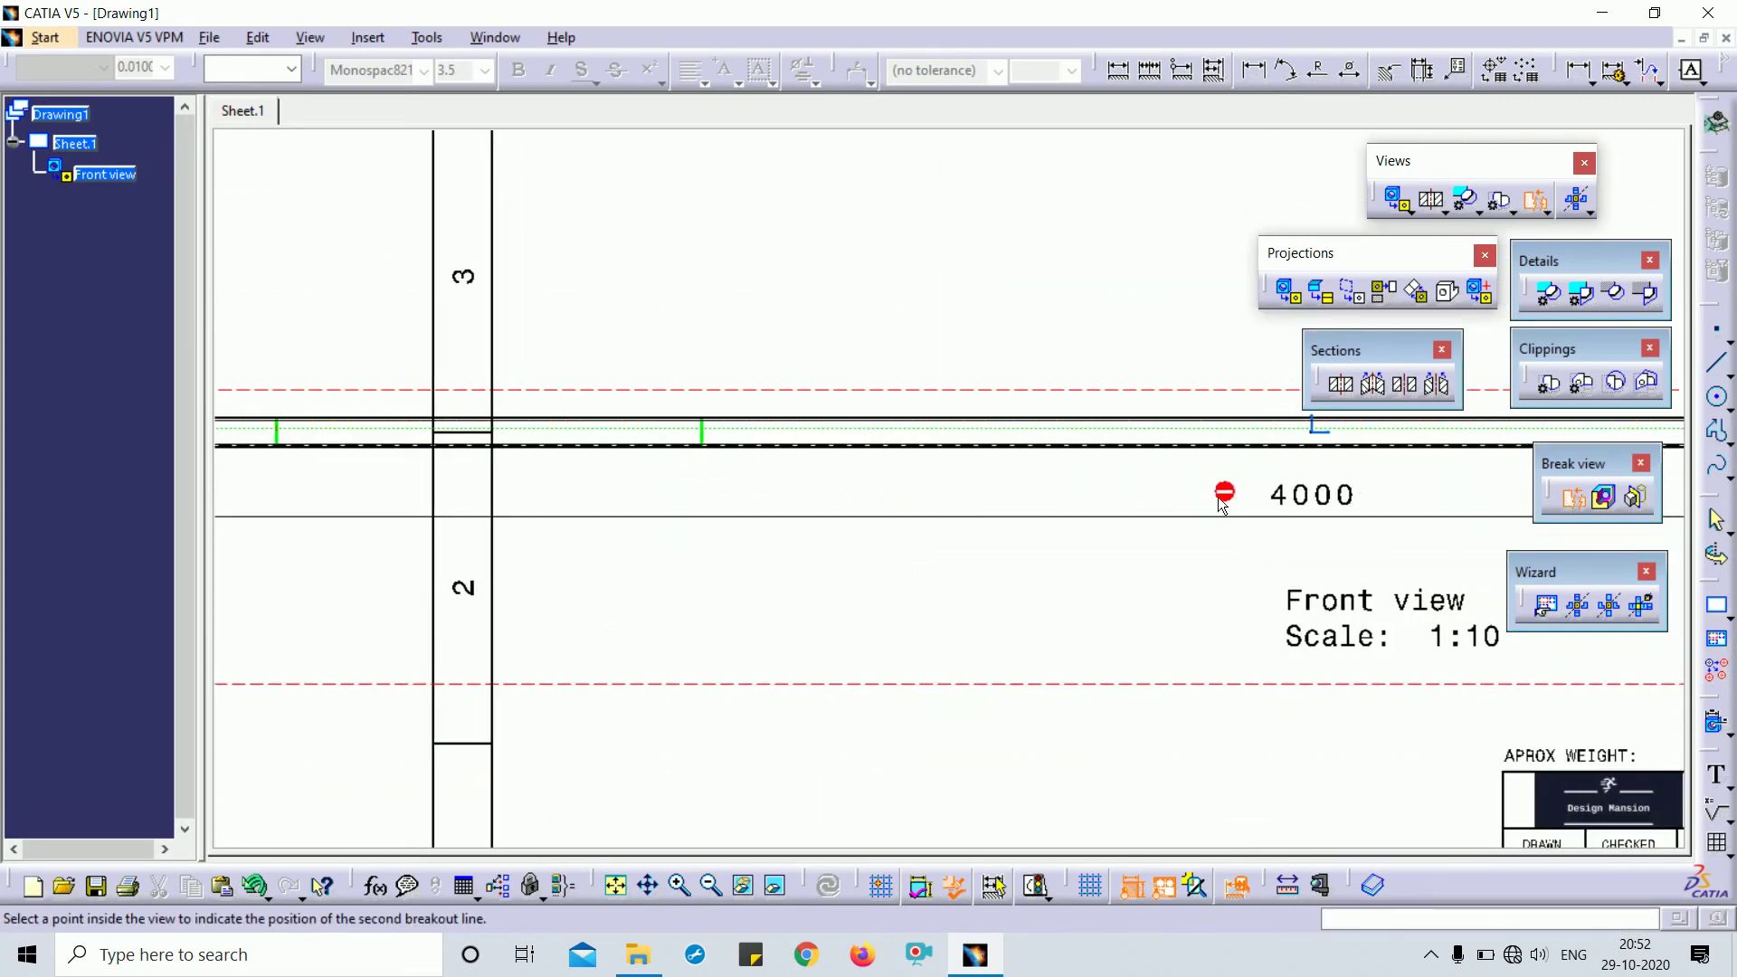
mouse_move(1194, 504)
middle_mouse_down()
mouse_move(721, 493)
mouse_move(851, 637)
middle_mouse_up()
mouse_move(1031, 536)
middle_mouse_down()
mouse_move(736, 526)
mouse_move(748, 380)
middle_mouse_up()
mouse_move(967, 451)
middle_mouse_down()
mouse_move(973, 469)
mouse_move(961, 351)
middle_mouse_up()
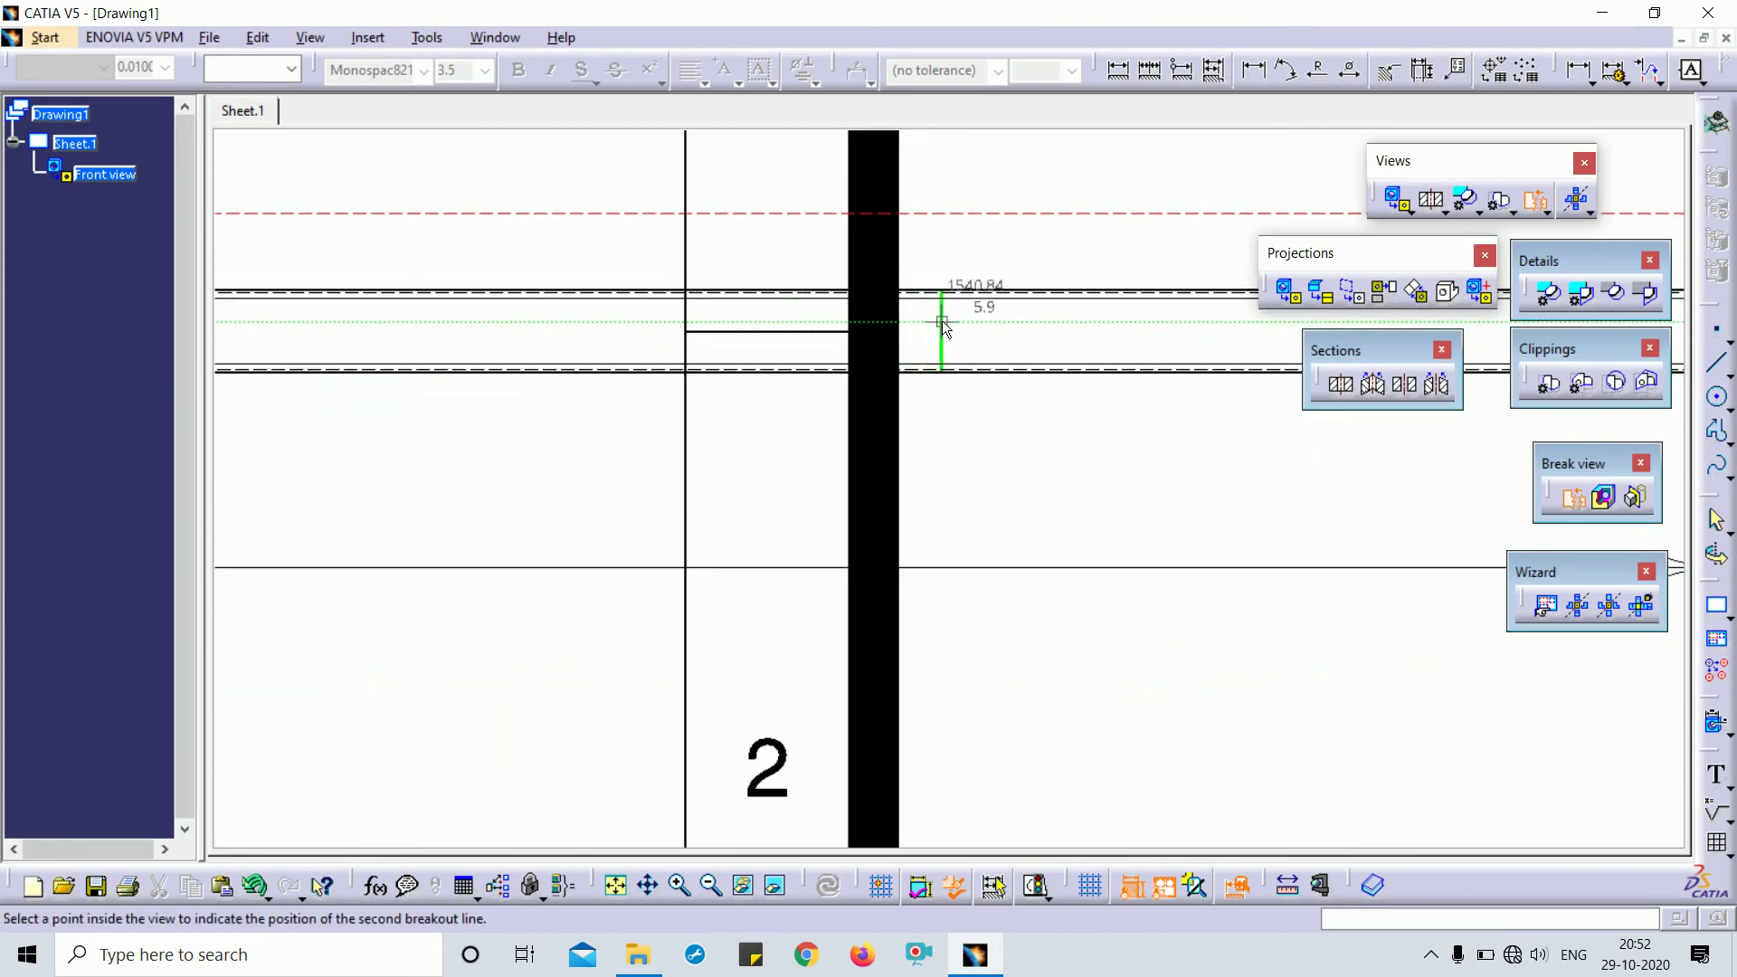
left_click(954, 329)
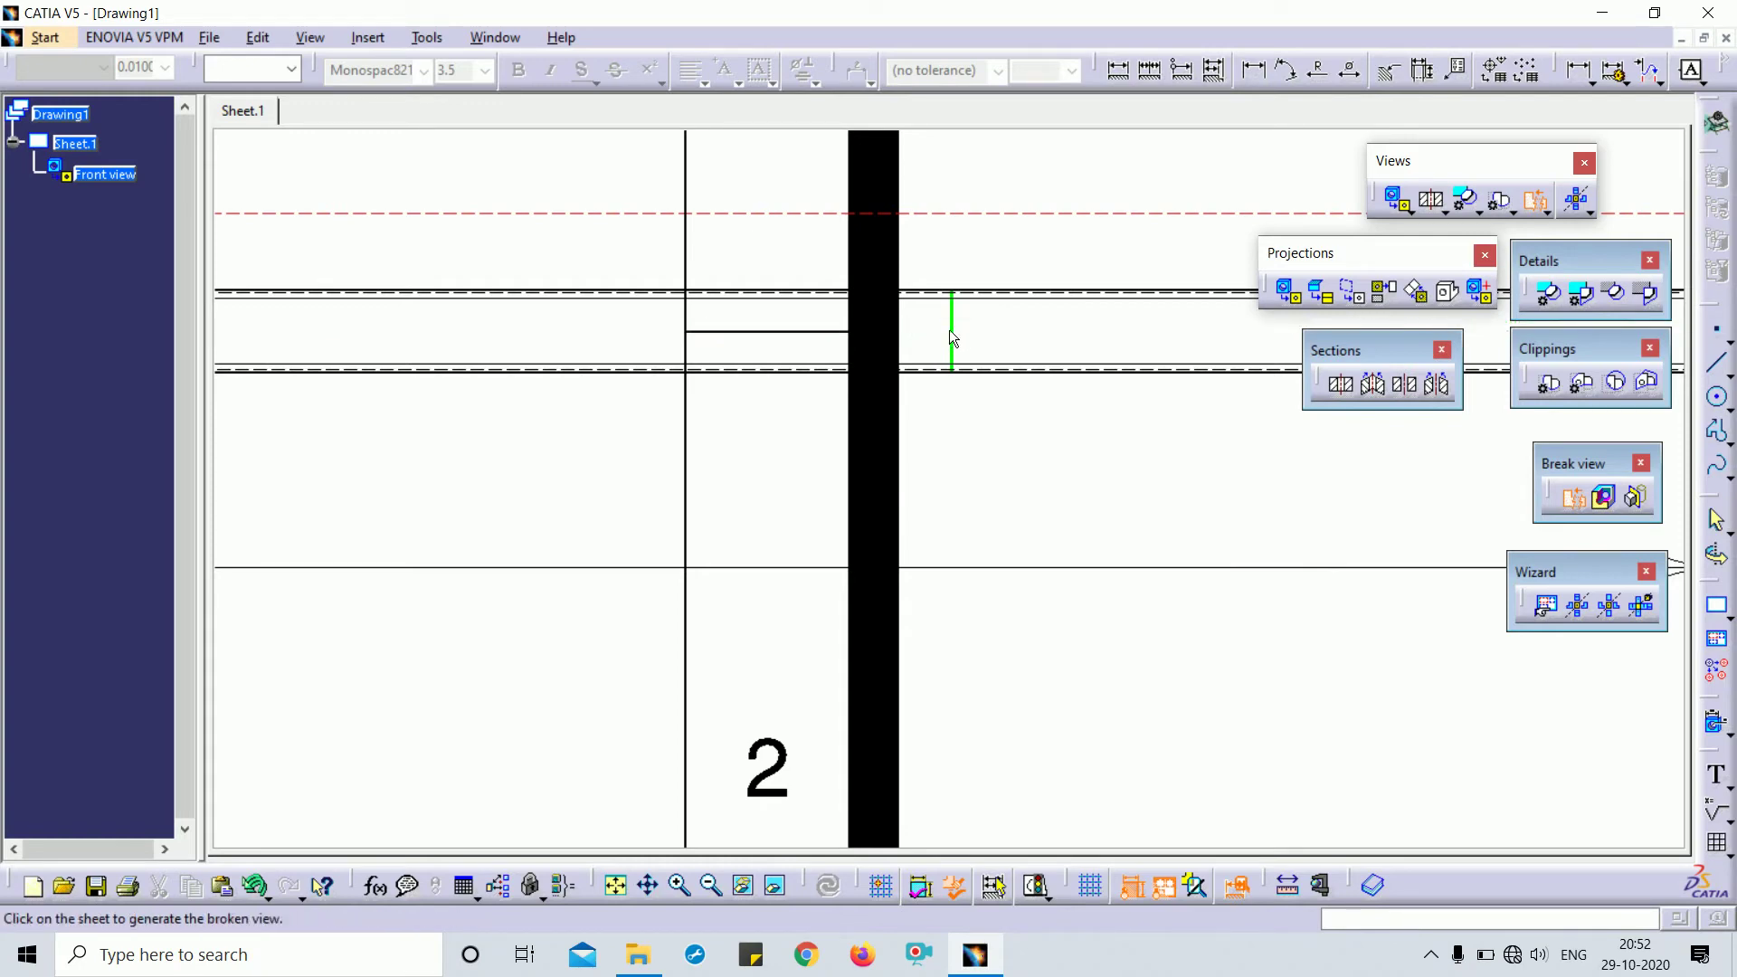
middle_click_drag(720, 634, 717, 837)
left_click(750, 550)
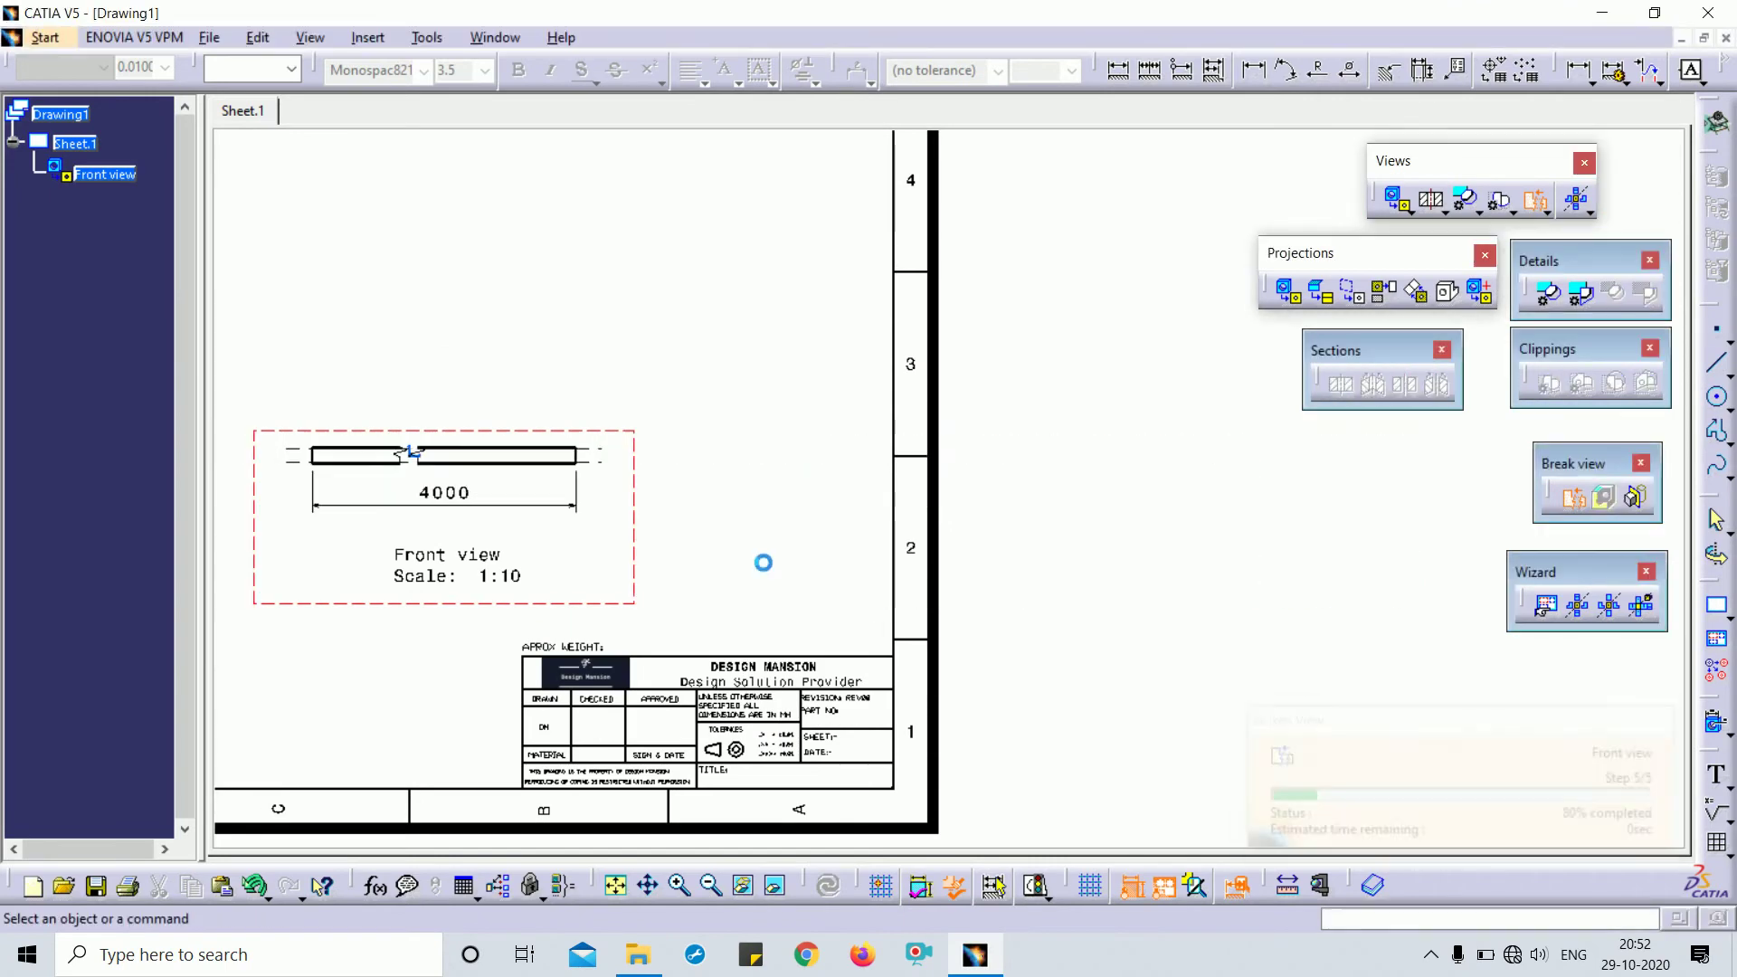
Move the broken front view higher on the sheet and space its label and length dimension further below the bar
left_click_drag(634, 435, 608, 278)
mouse_move(756, 507)
middle_mouse_down()
mouse_move(1302, 593)
mouse_move(1239, 350)
middle_mouse_up()
mouse_move(974, 504)
middle_mouse_down()
mouse_move(1018, 595)
mouse_move(916, 579)
middle_mouse_up()
left_click_drag(911, 575, 890, 615)
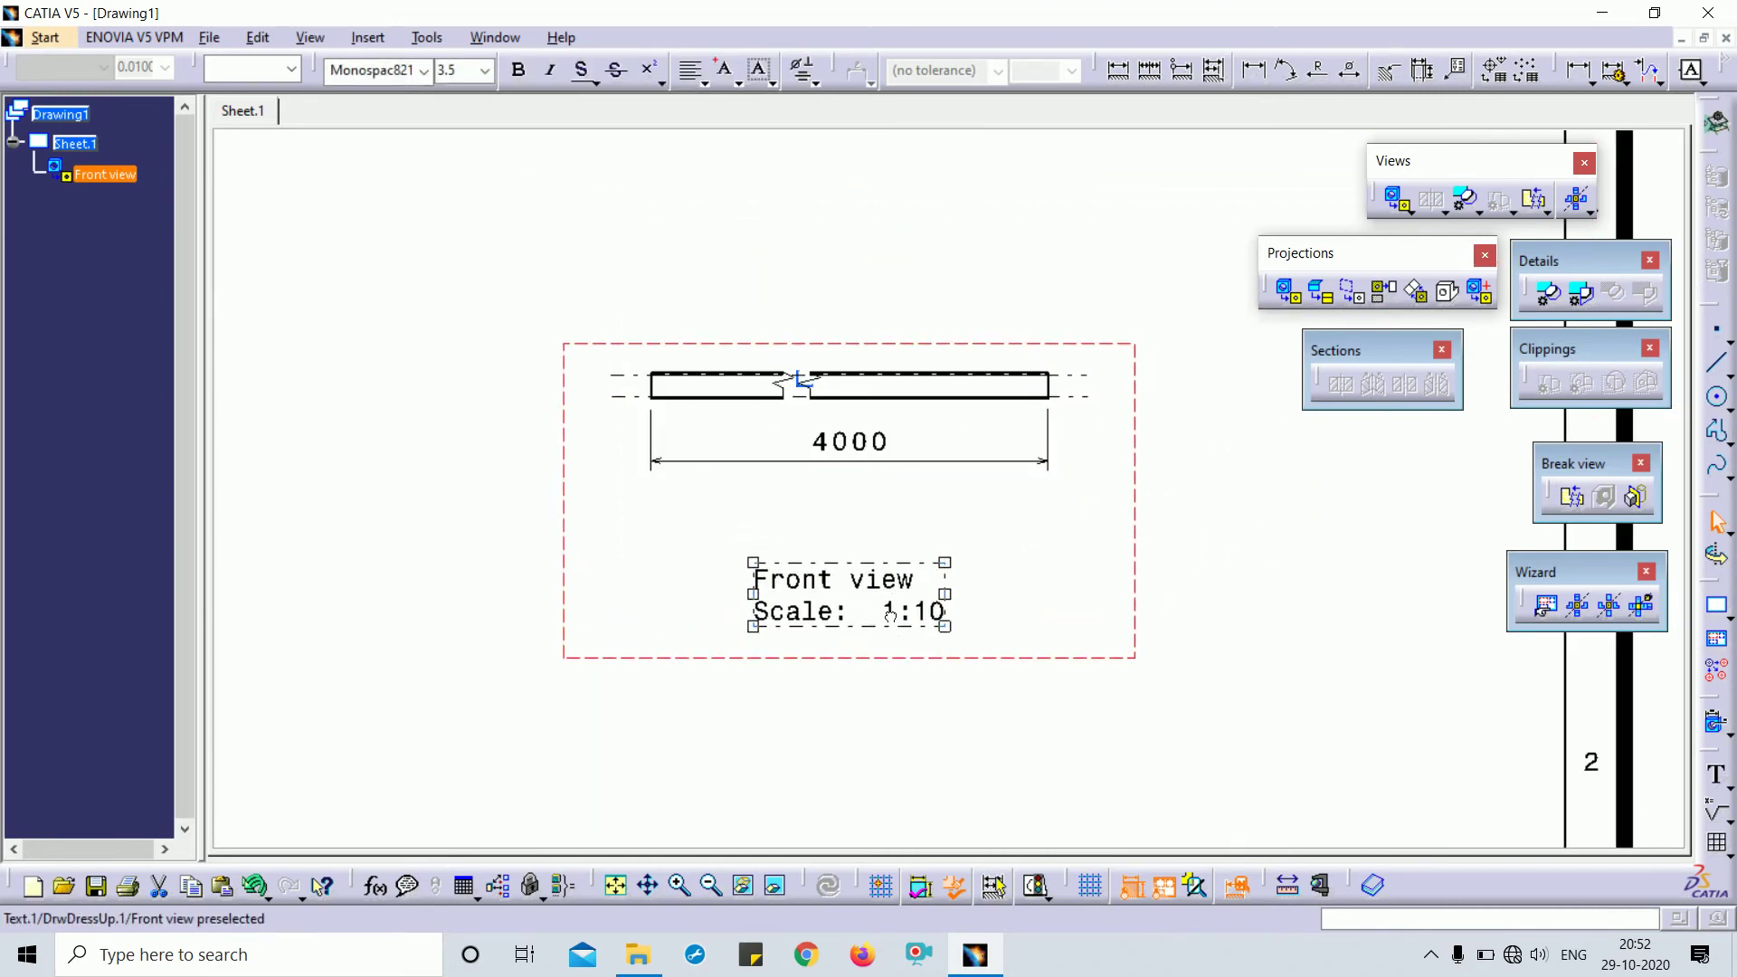
mouse_move(1030, 606)
middle_mouse_down()
mouse_move(1023, 512)
mouse_move(1101, 671)
mouse_move(1151, 667)
mouse_move(792, 301)
mouse_move(947, 589)
middle_mouse_up()
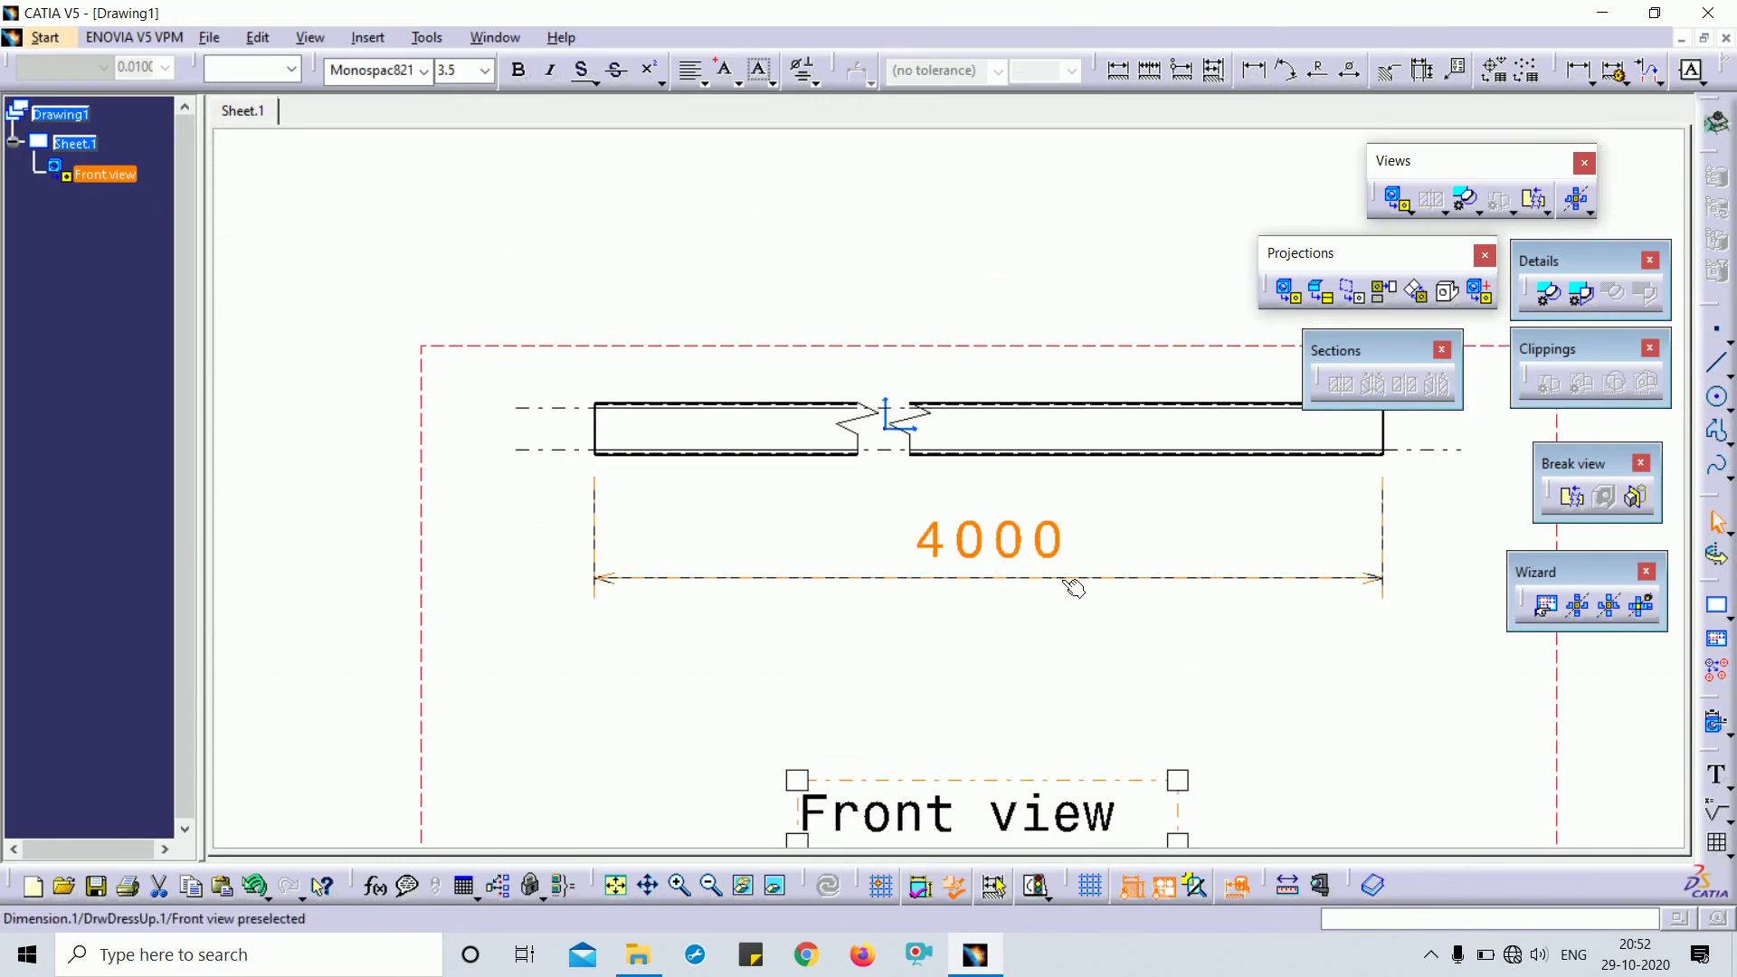
mouse_move(1074, 588)
left_mouse_down()
mouse_move(1066, 679)
mouse_move(1055, 605)
left_mouse_up()
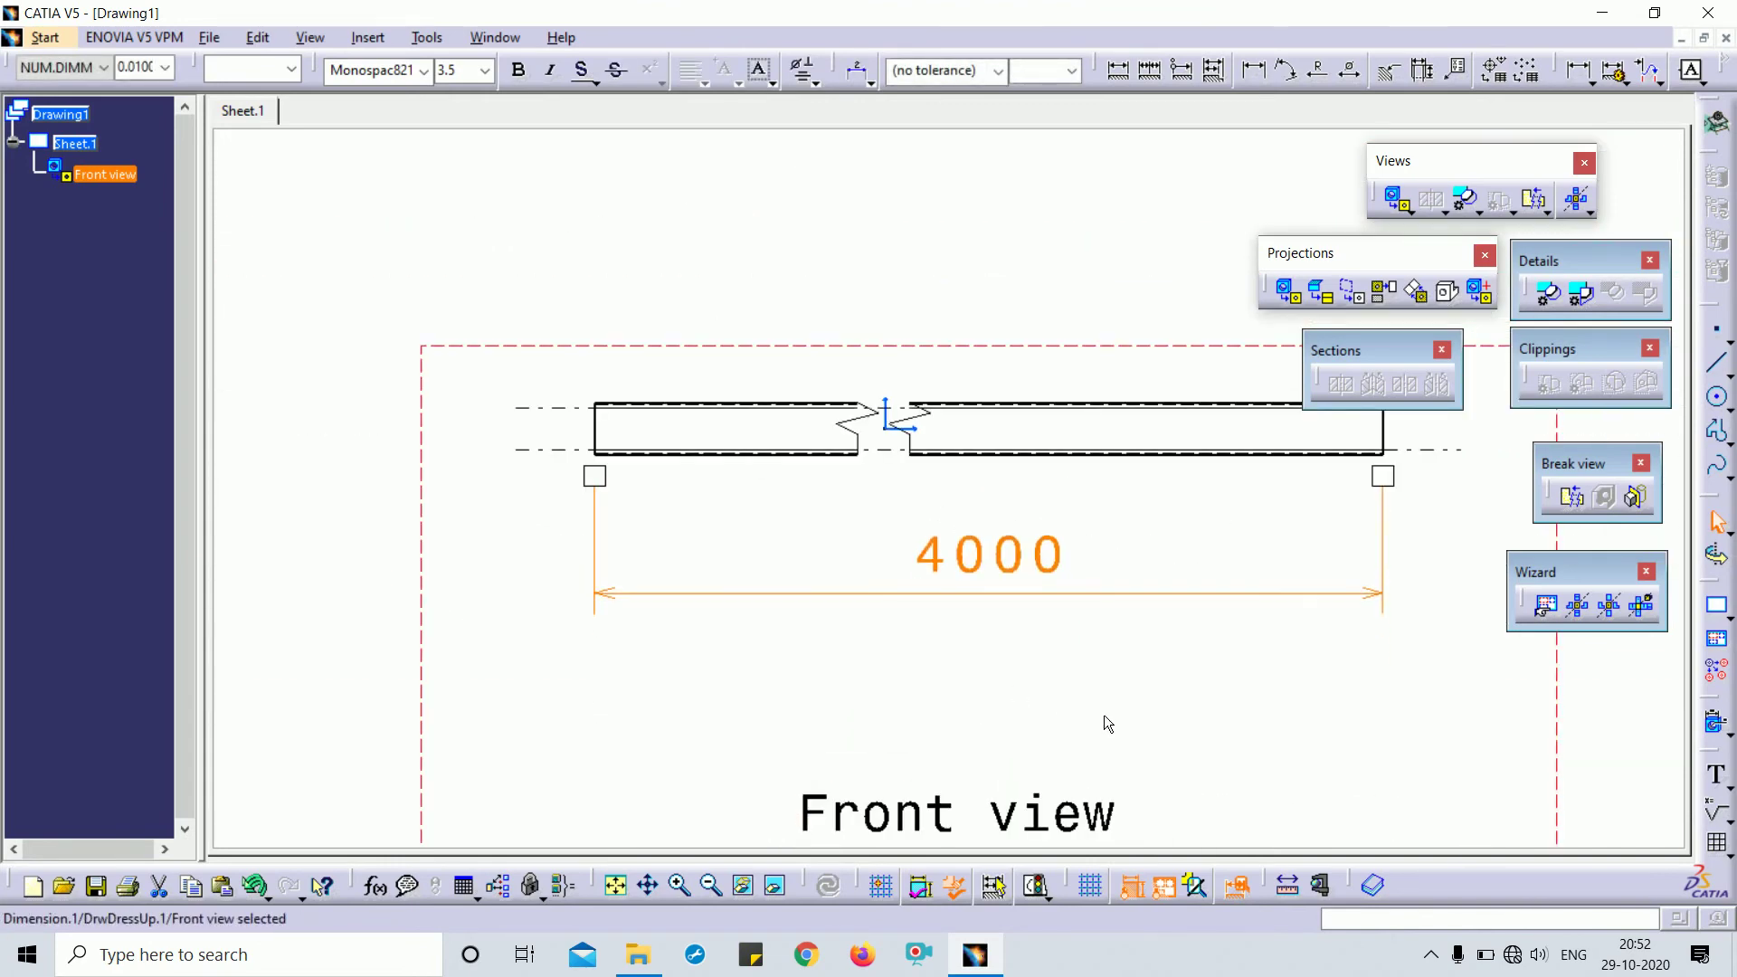
Apply linetype 9 to the break lines of the broken view
mouse_move(1291, 690)
middle_mouse_down()
mouse_move(1298, 749)
mouse_move(1233, 500)
mouse_move(714, 503)
mouse_move(733, 579)
middle_mouse_up()
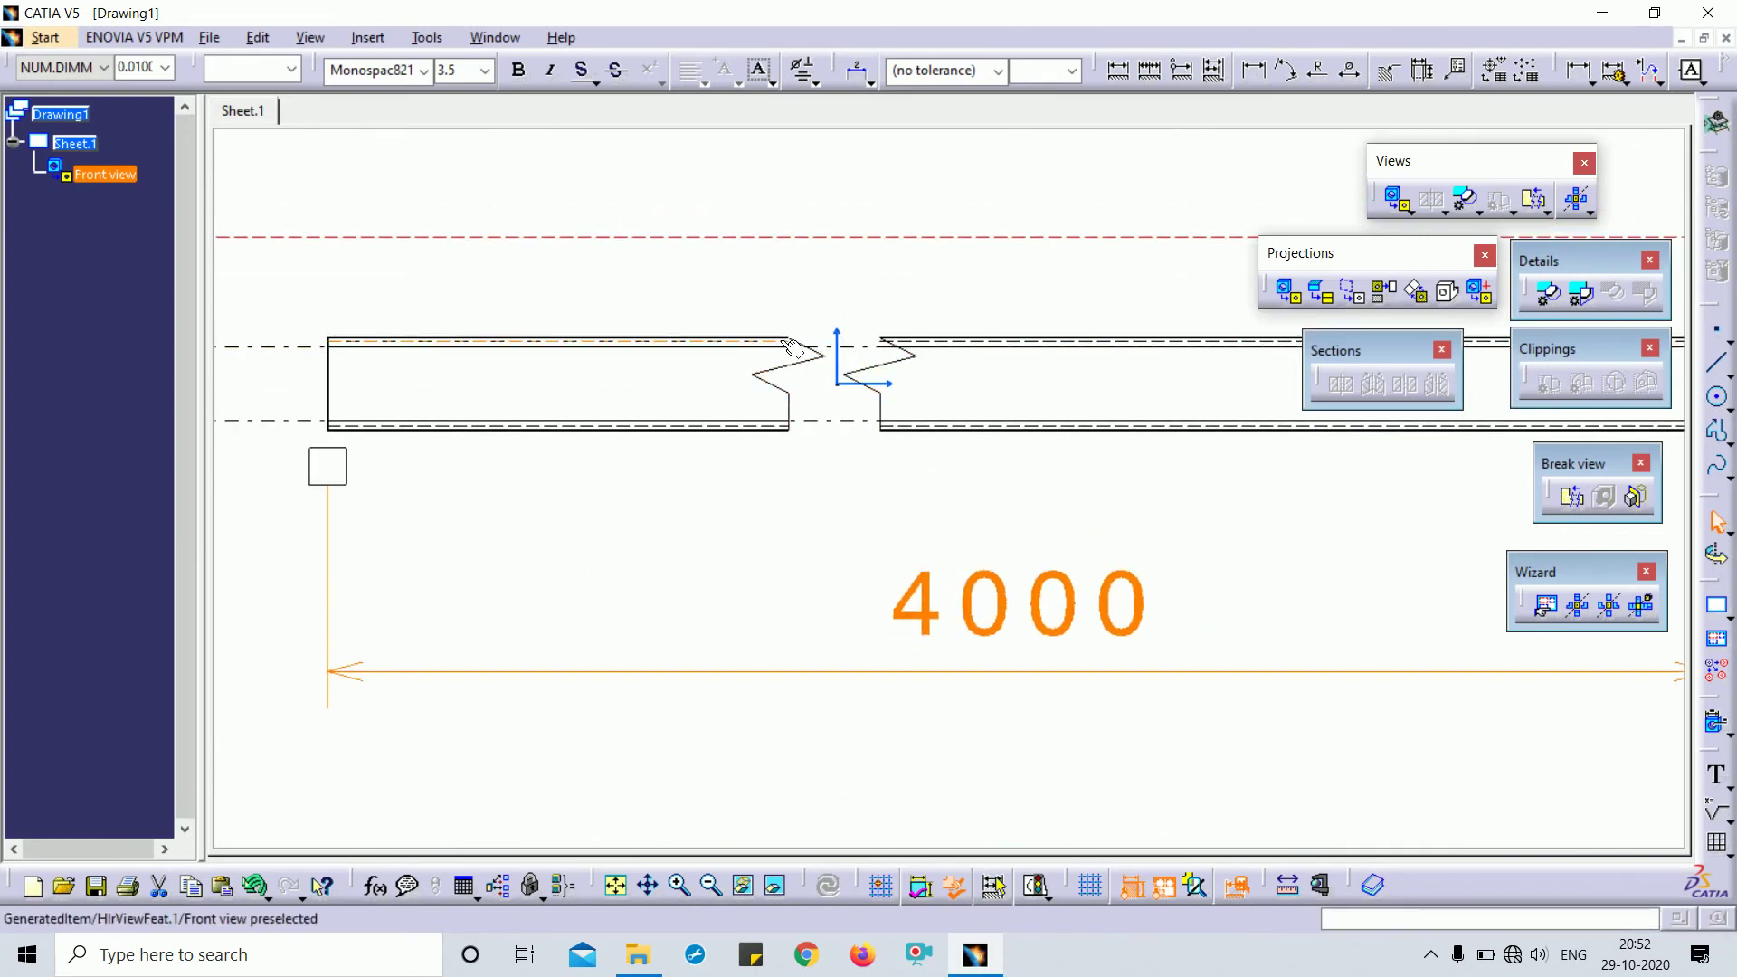
right_click(875, 367)
left_click(969, 499)
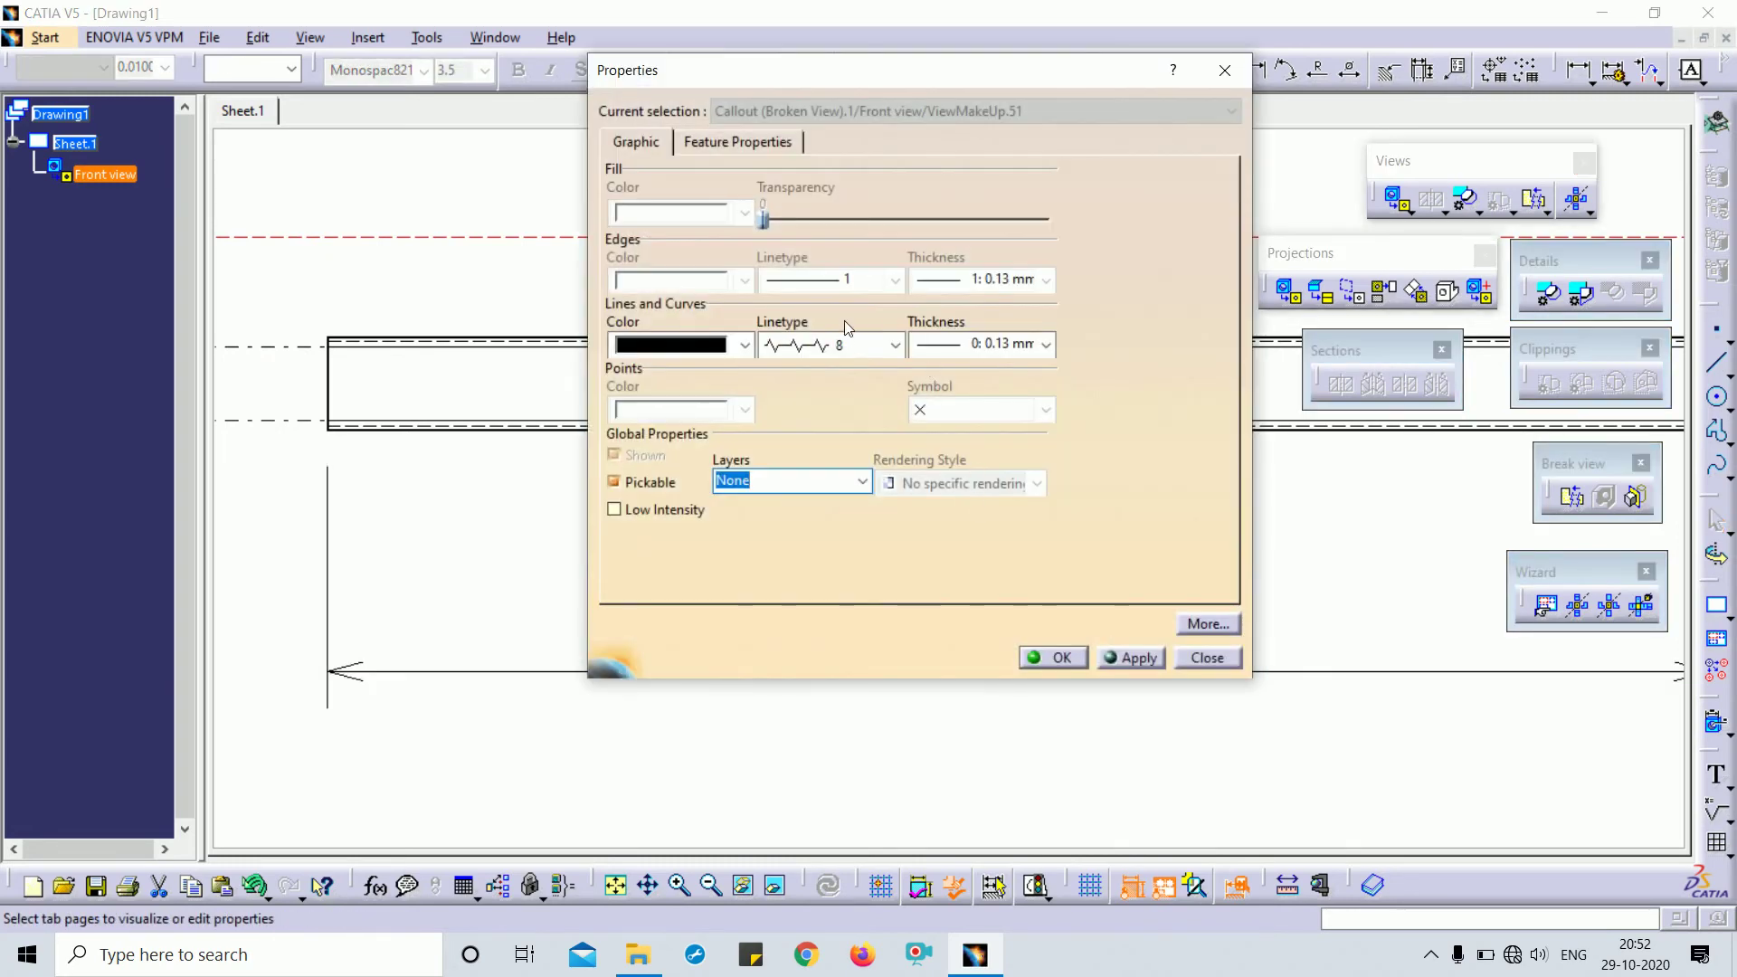
left_click(856, 351)
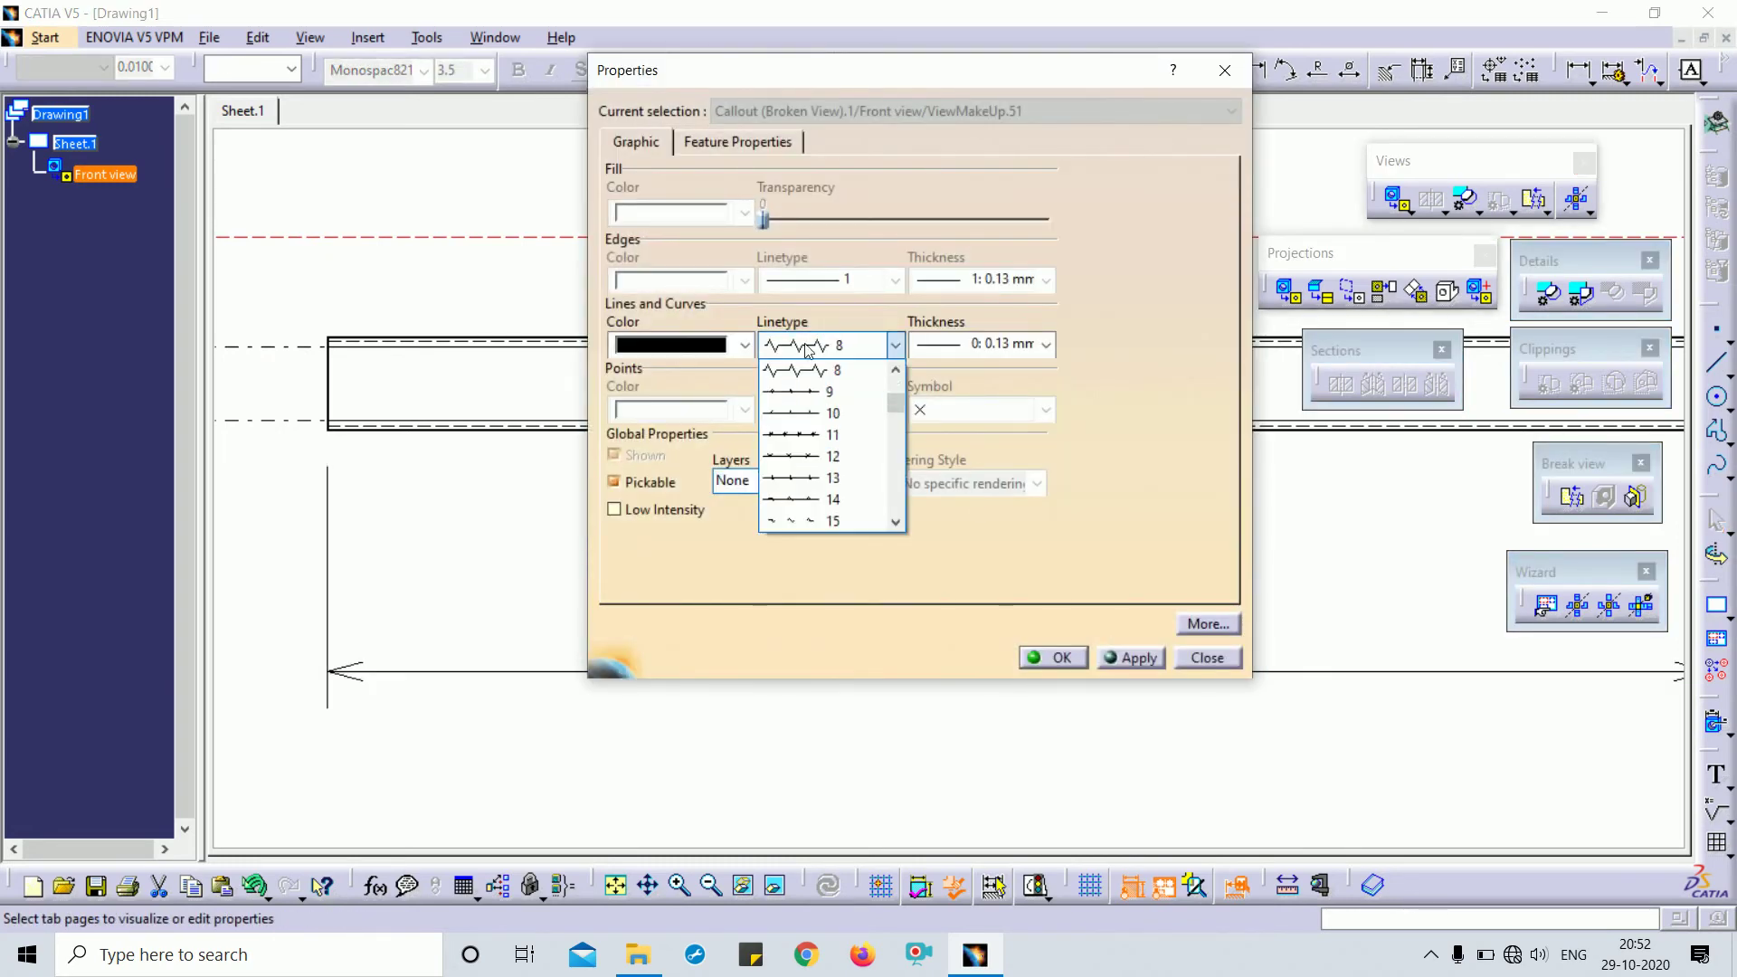
left_click(818, 391)
left_click(1133, 657)
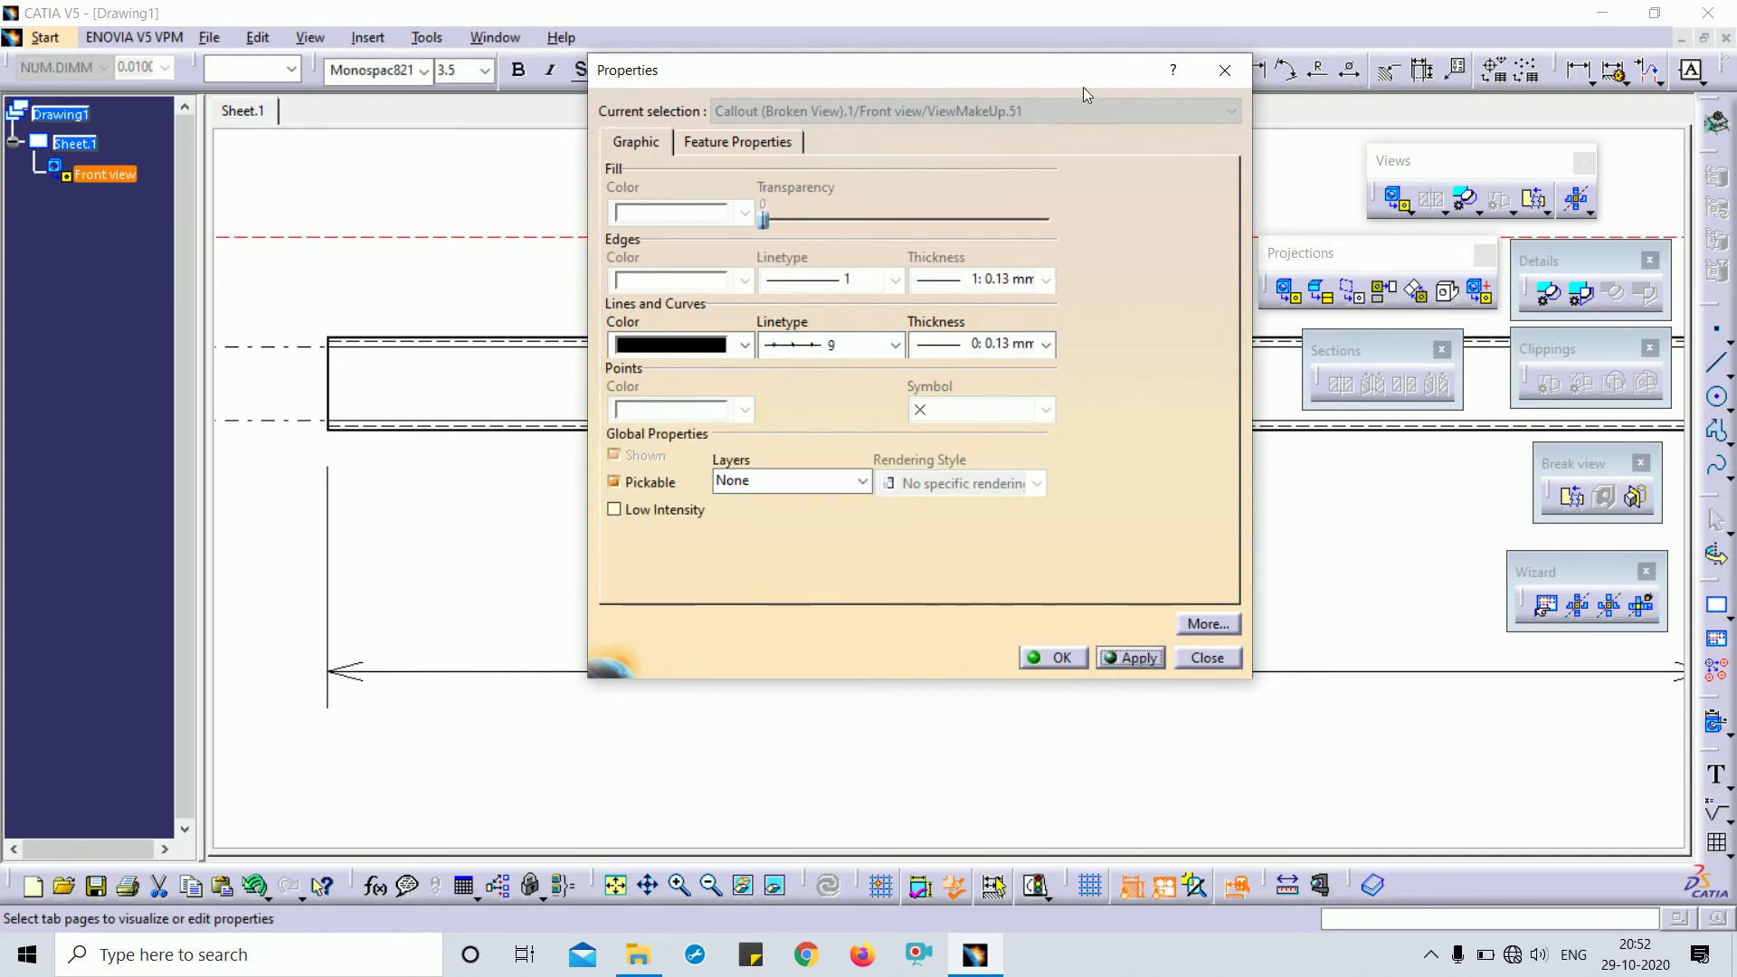
Move the properties dialog clear of the break and apply linetype 5 to the break lines
mouse_move(1083, 88)
left_mouse_down()
mouse_move(751, 137)
mouse_move(463, 138)
left_mouse_up()
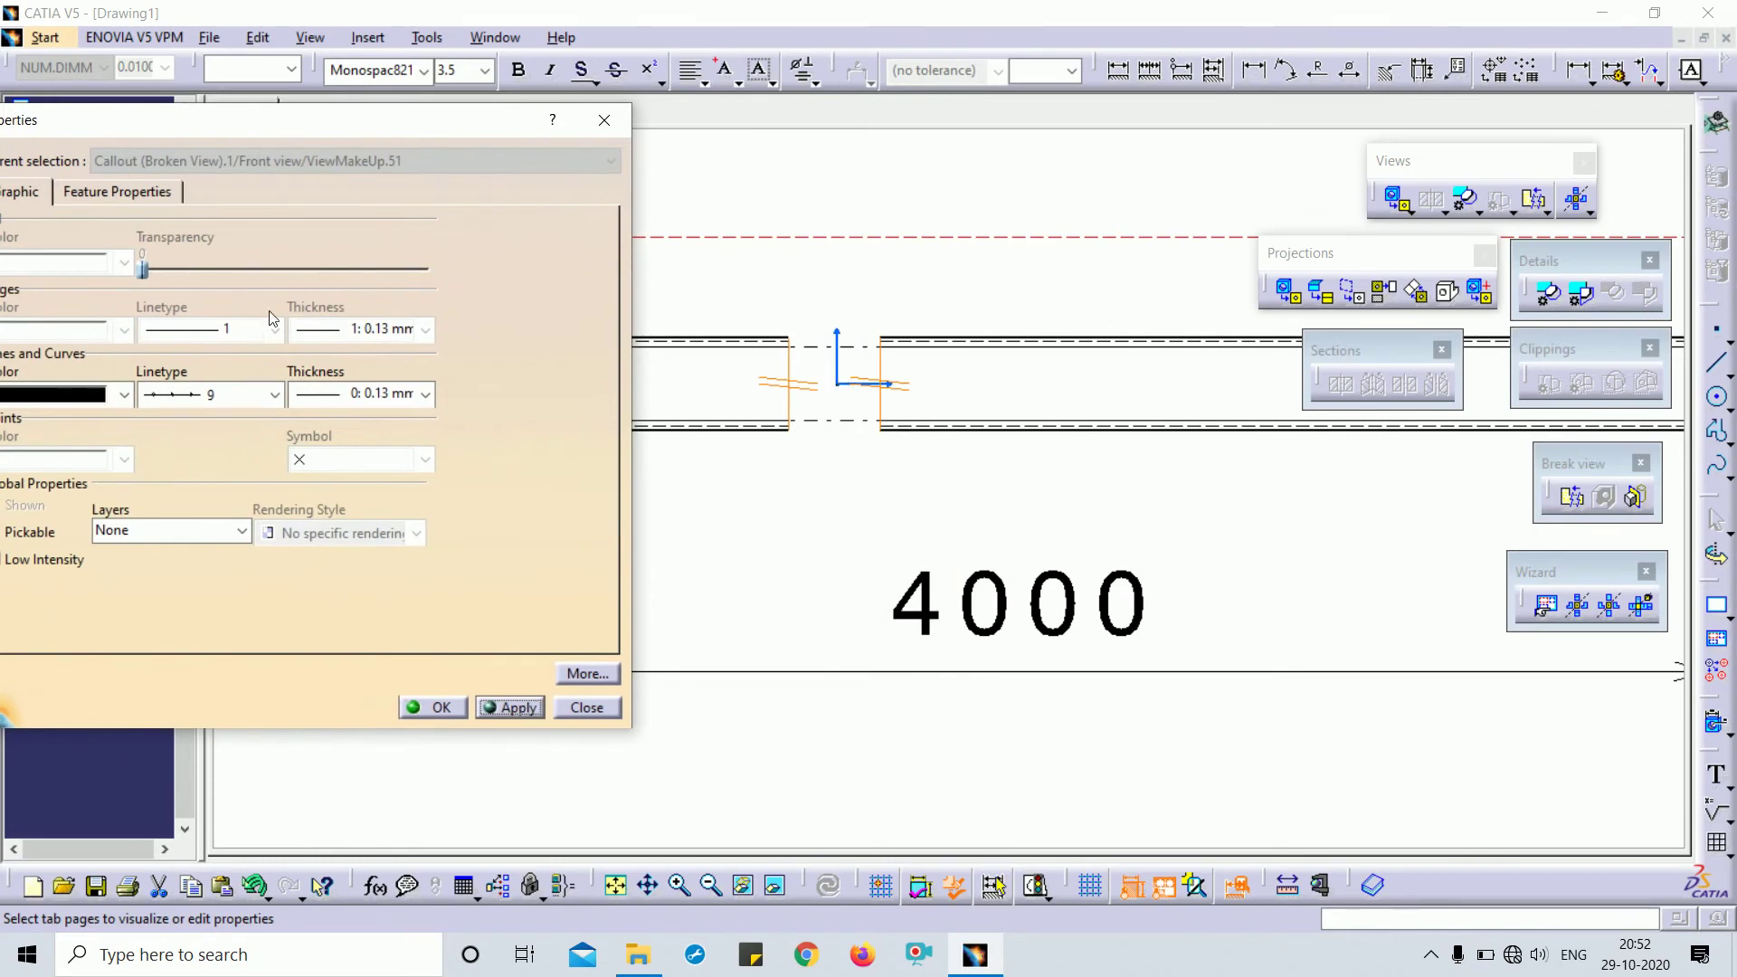
left_click(206, 389)
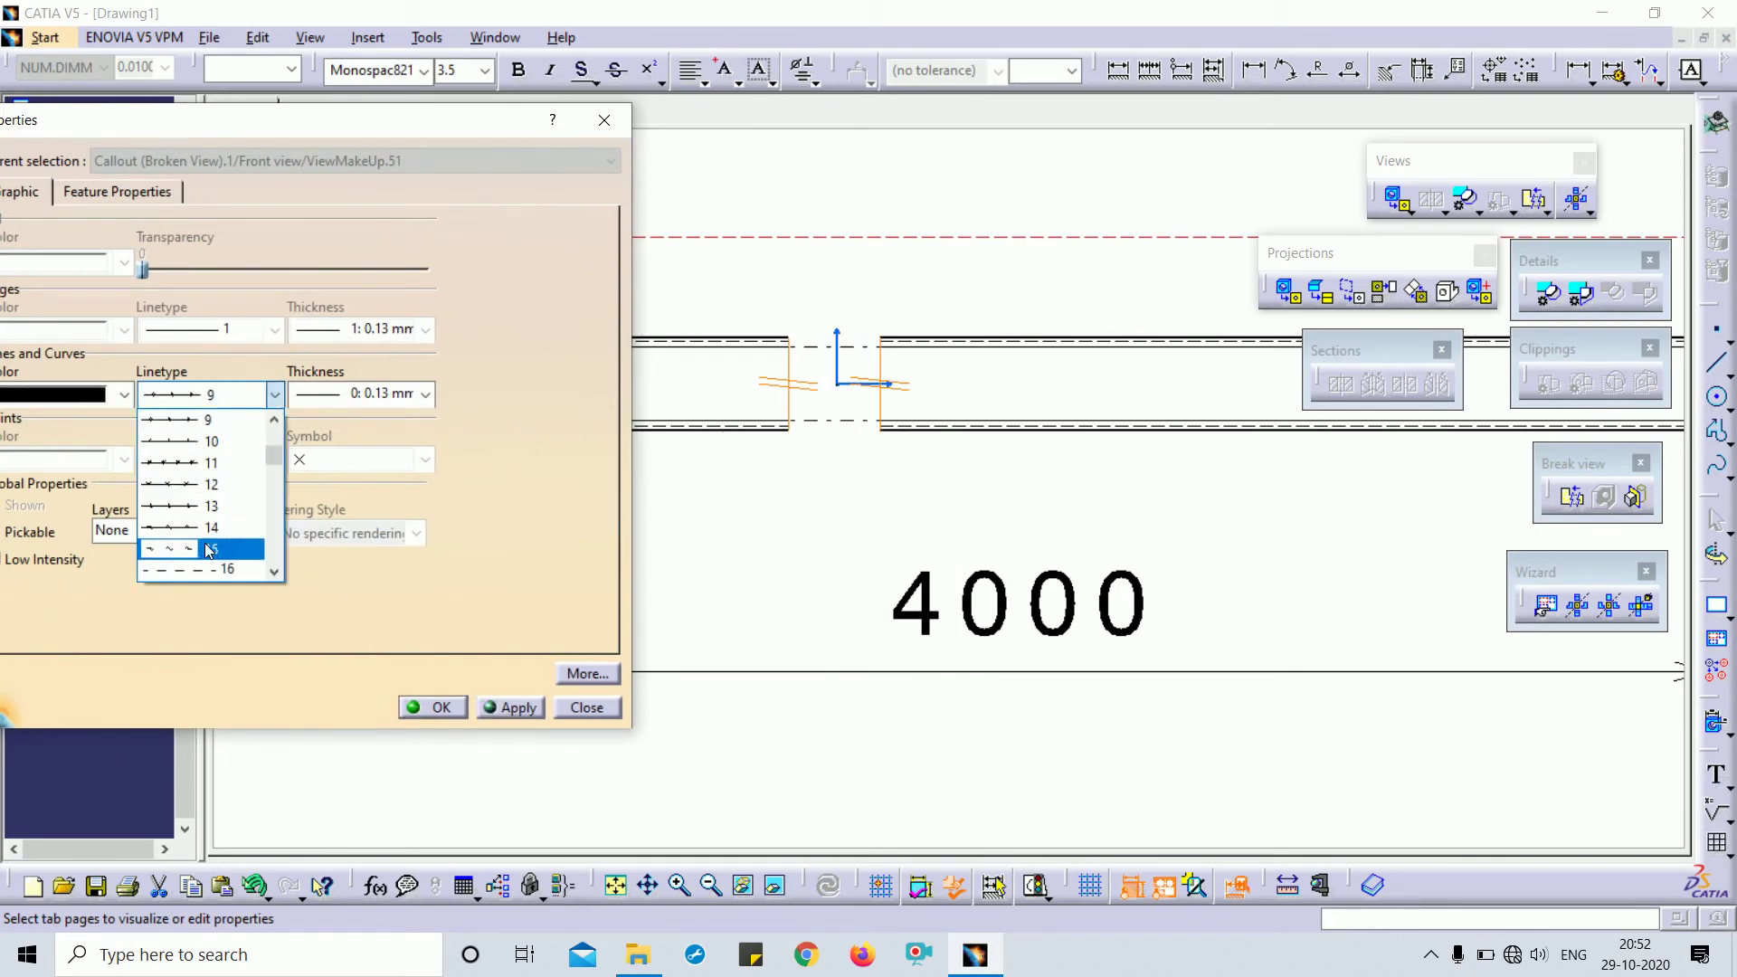
left_click(274, 419)
left_click(274, 420)
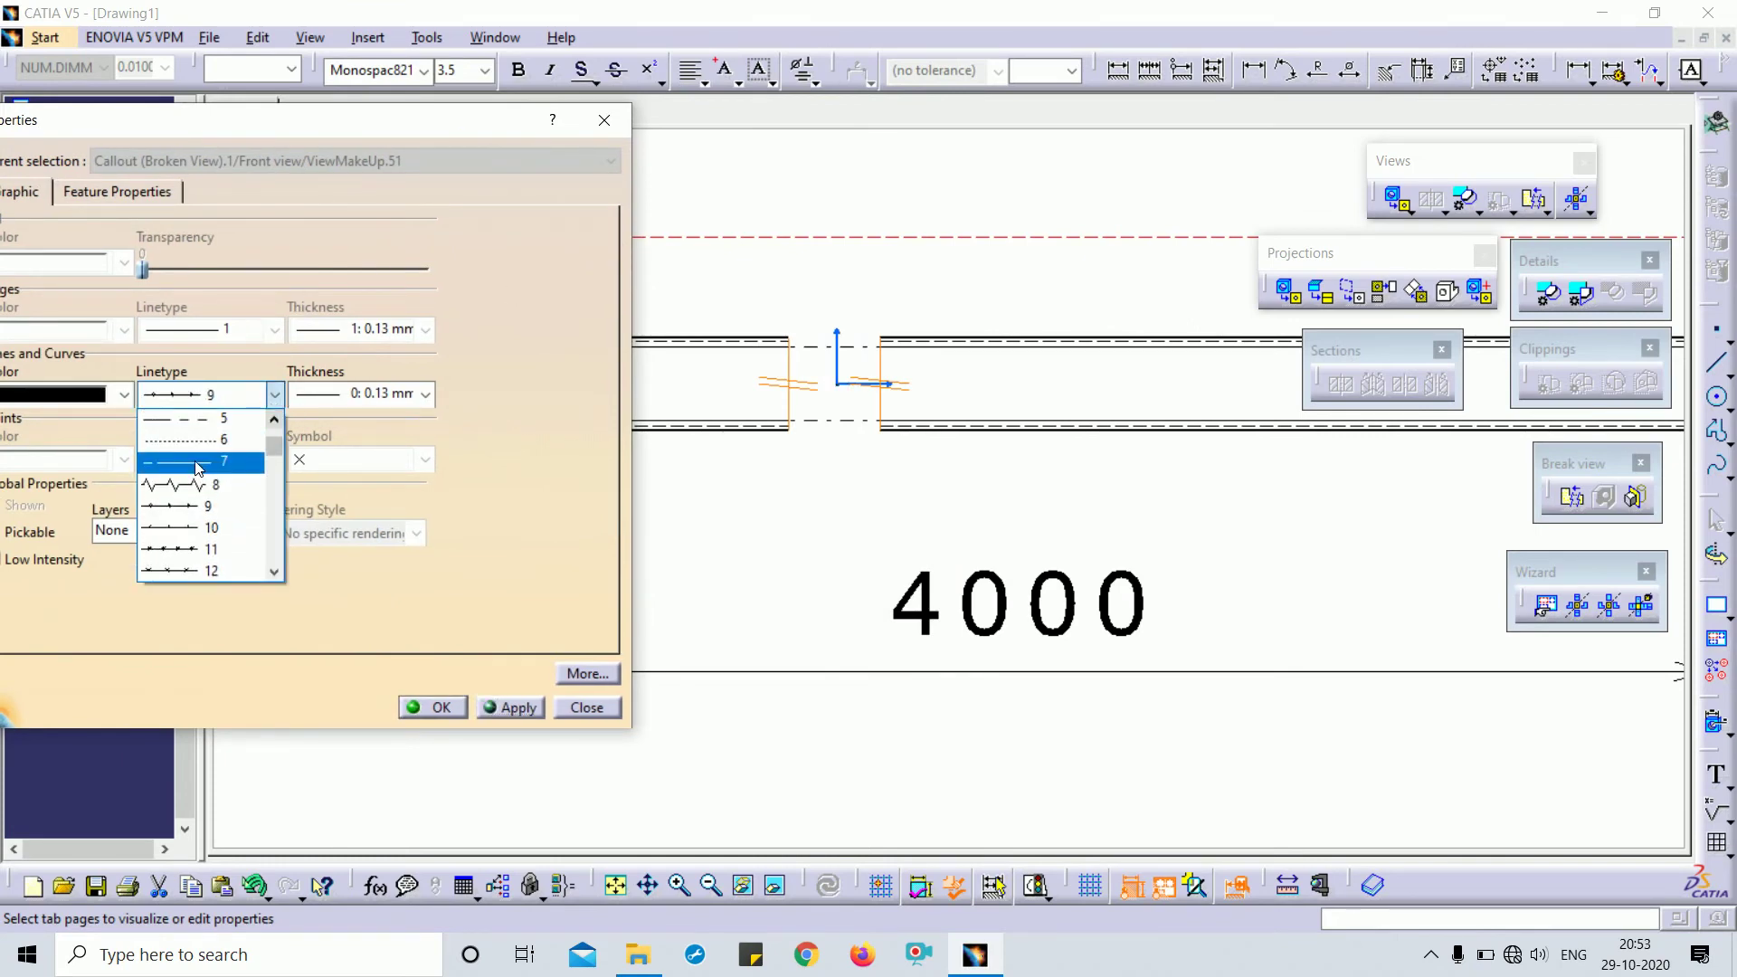
left_click(274, 420)
left_click(274, 420)
left_click(181, 418)
left_click(516, 709)
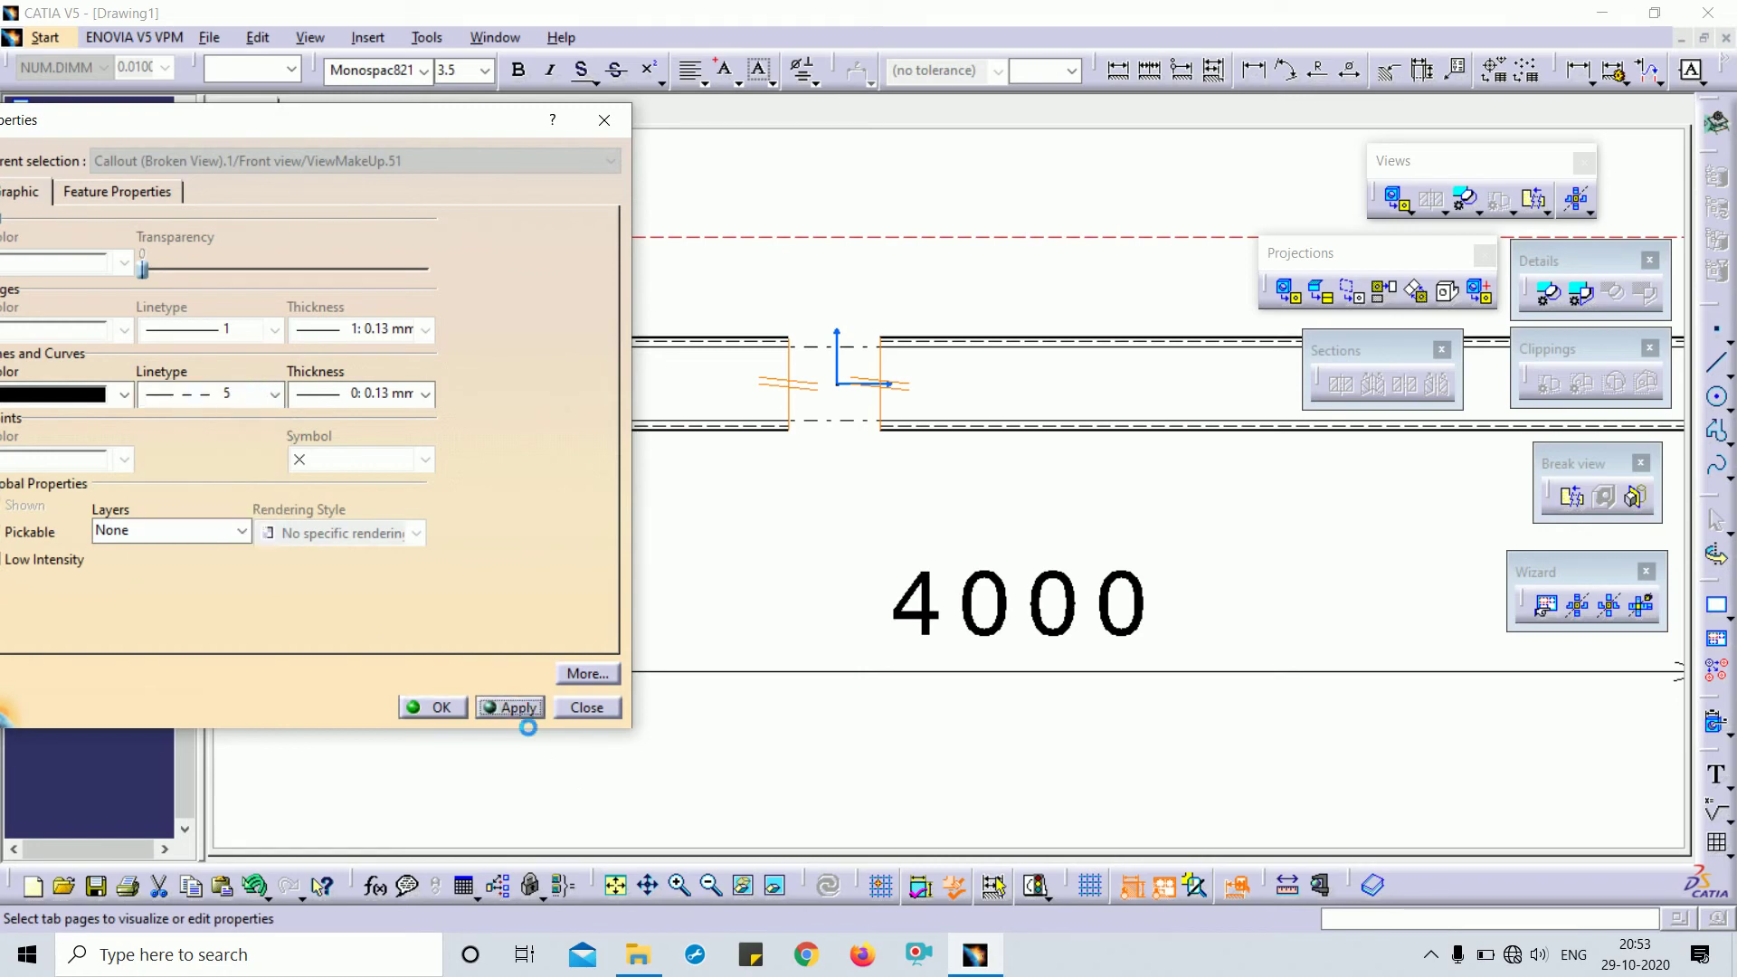
Set the break lines' linetype to the zigzag style 8 and accept the properties
left_click(202, 401)
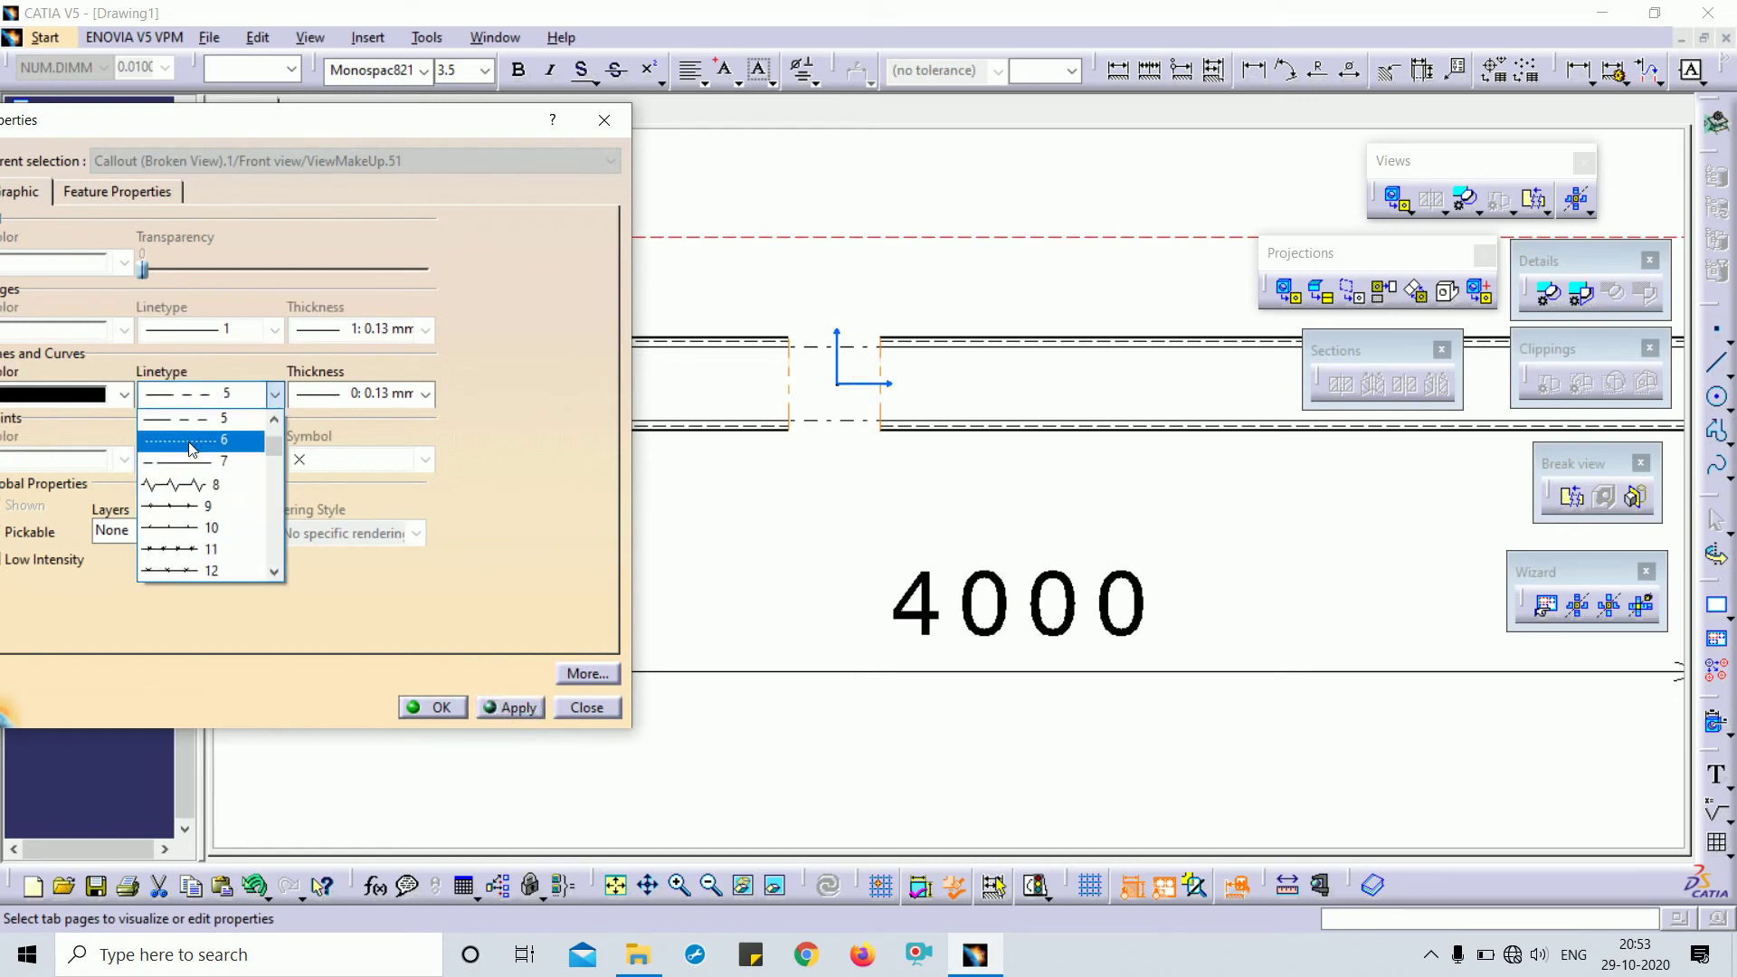
left_click(210, 496)
left_click(441, 706)
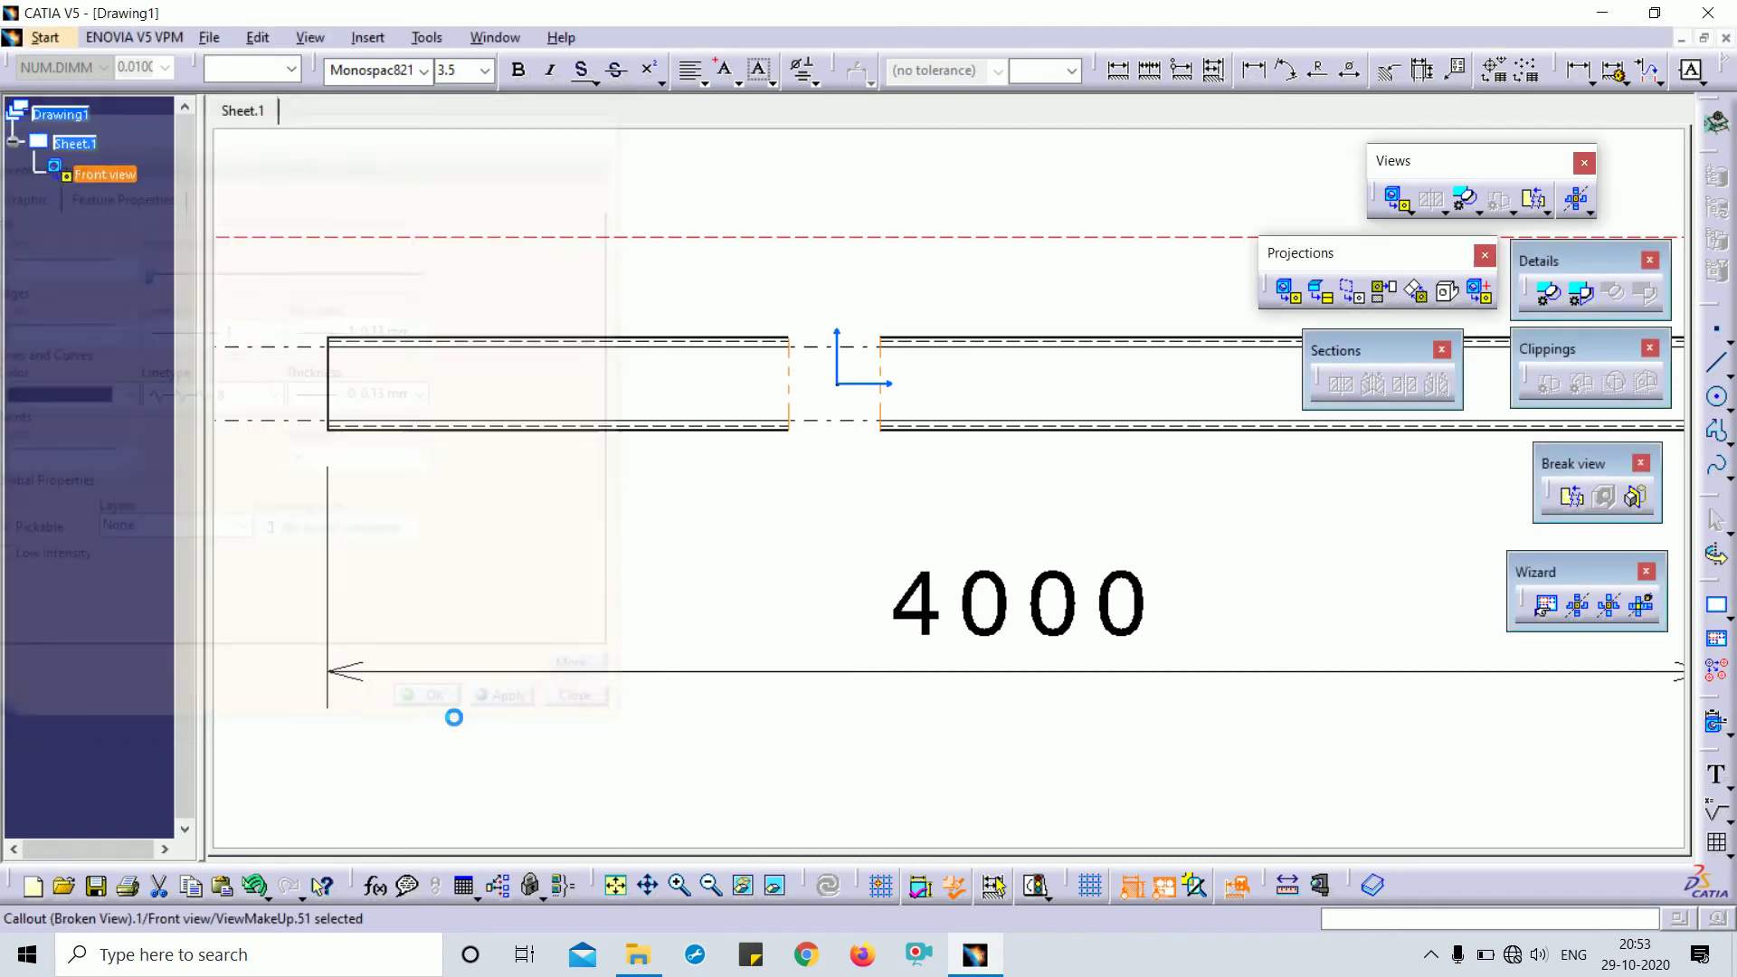
Project a left view of the bar beside the broken front view and move its label further below the square profile
mouse_move(668, 589)
middle_mouse_down()
mouse_move(670, 383)
mouse_move(674, 629)
middle_mouse_up()
mouse_move(935, 579)
middle_mouse_down()
mouse_move(795, 496)
mouse_move(796, 565)
middle_mouse_up()
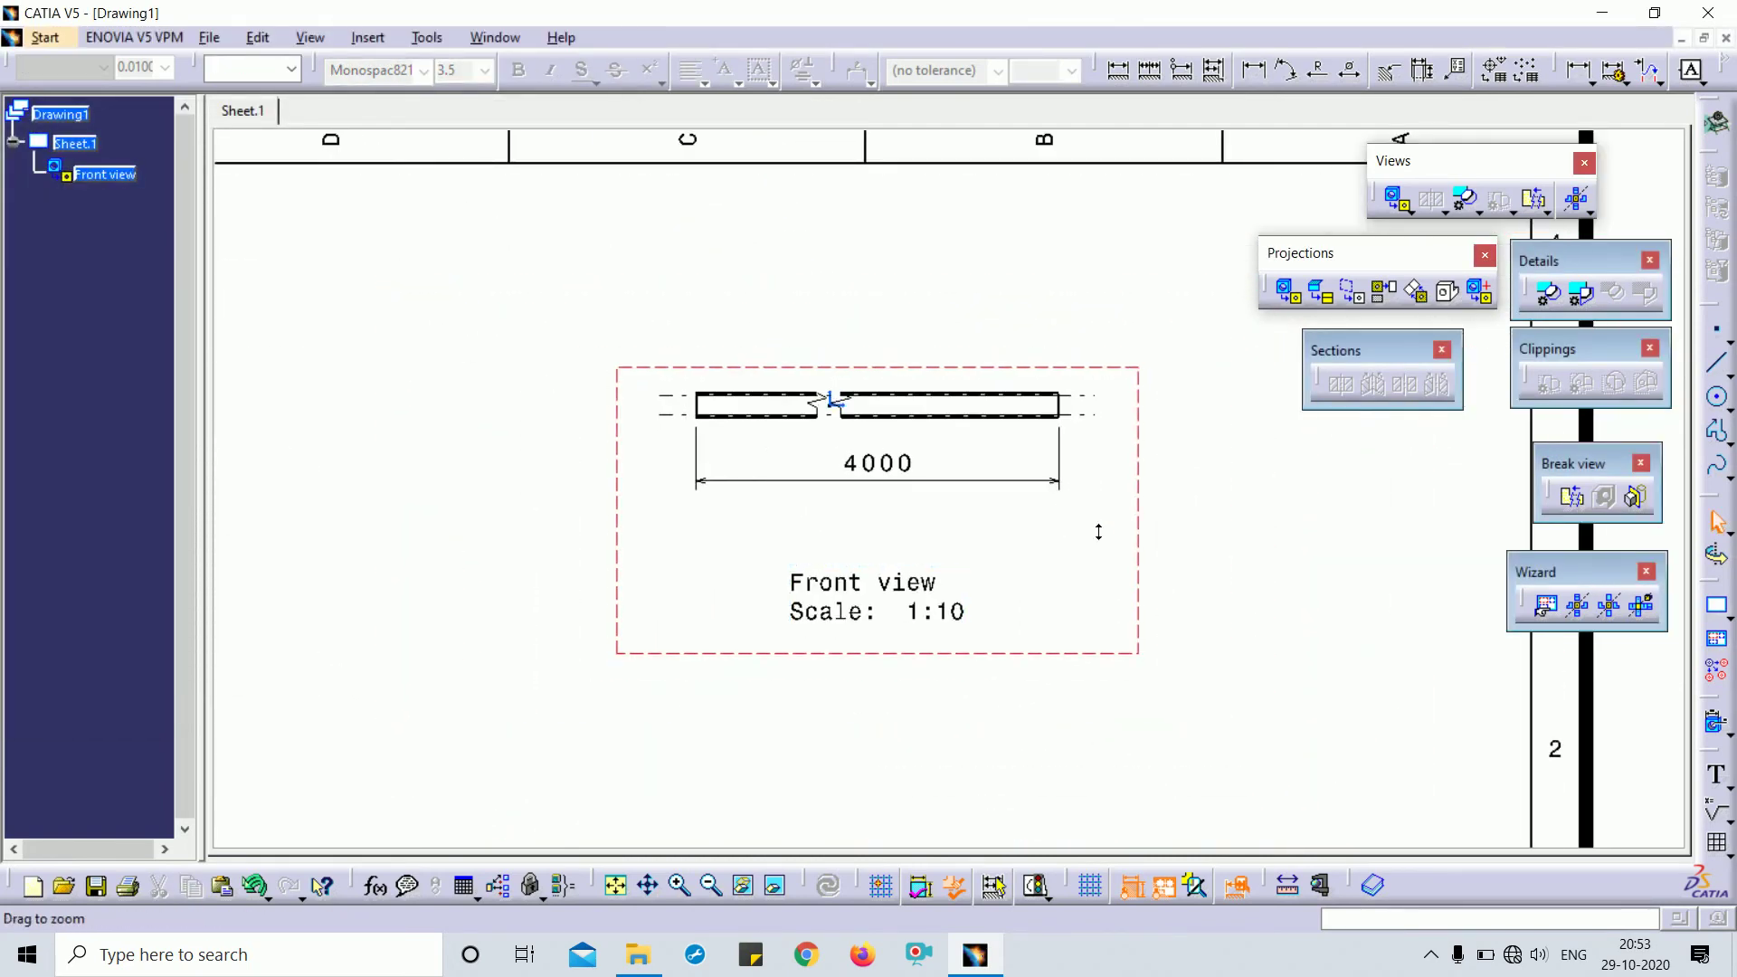
mouse_move(1098, 532)
middle_mouse_down()
mouse_move(1129, 453)
mouse_move(1414, 383)
middle_mouse_up()
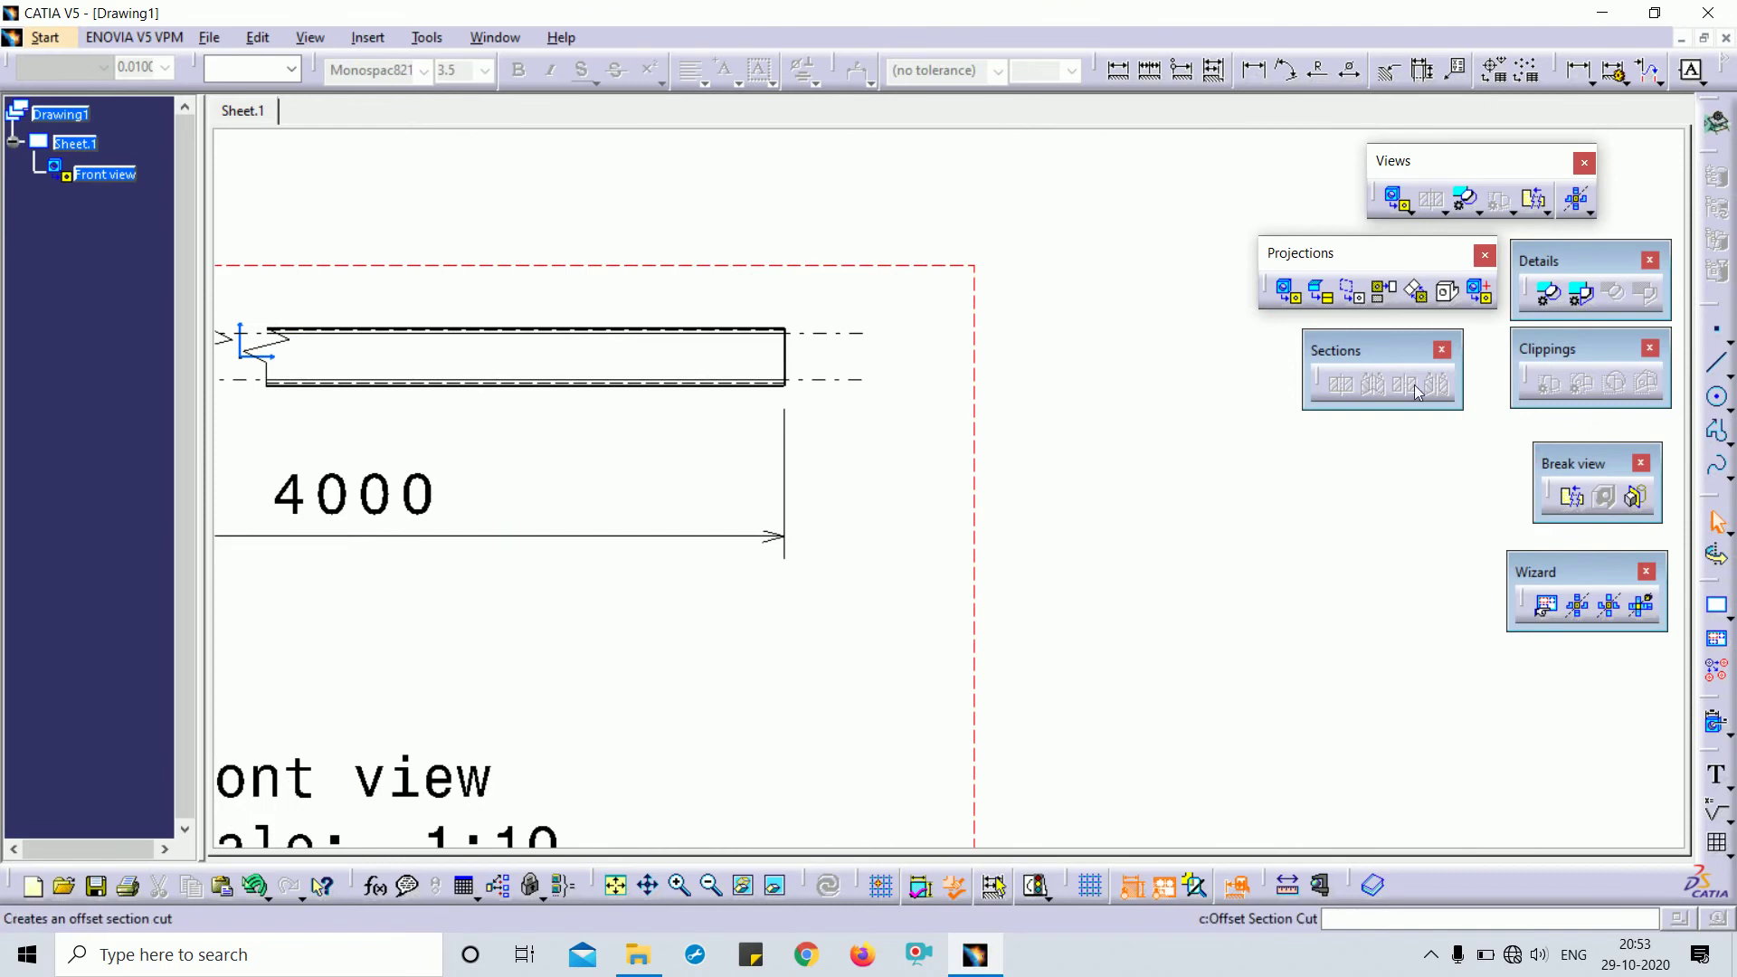
left_click(1398, 295)
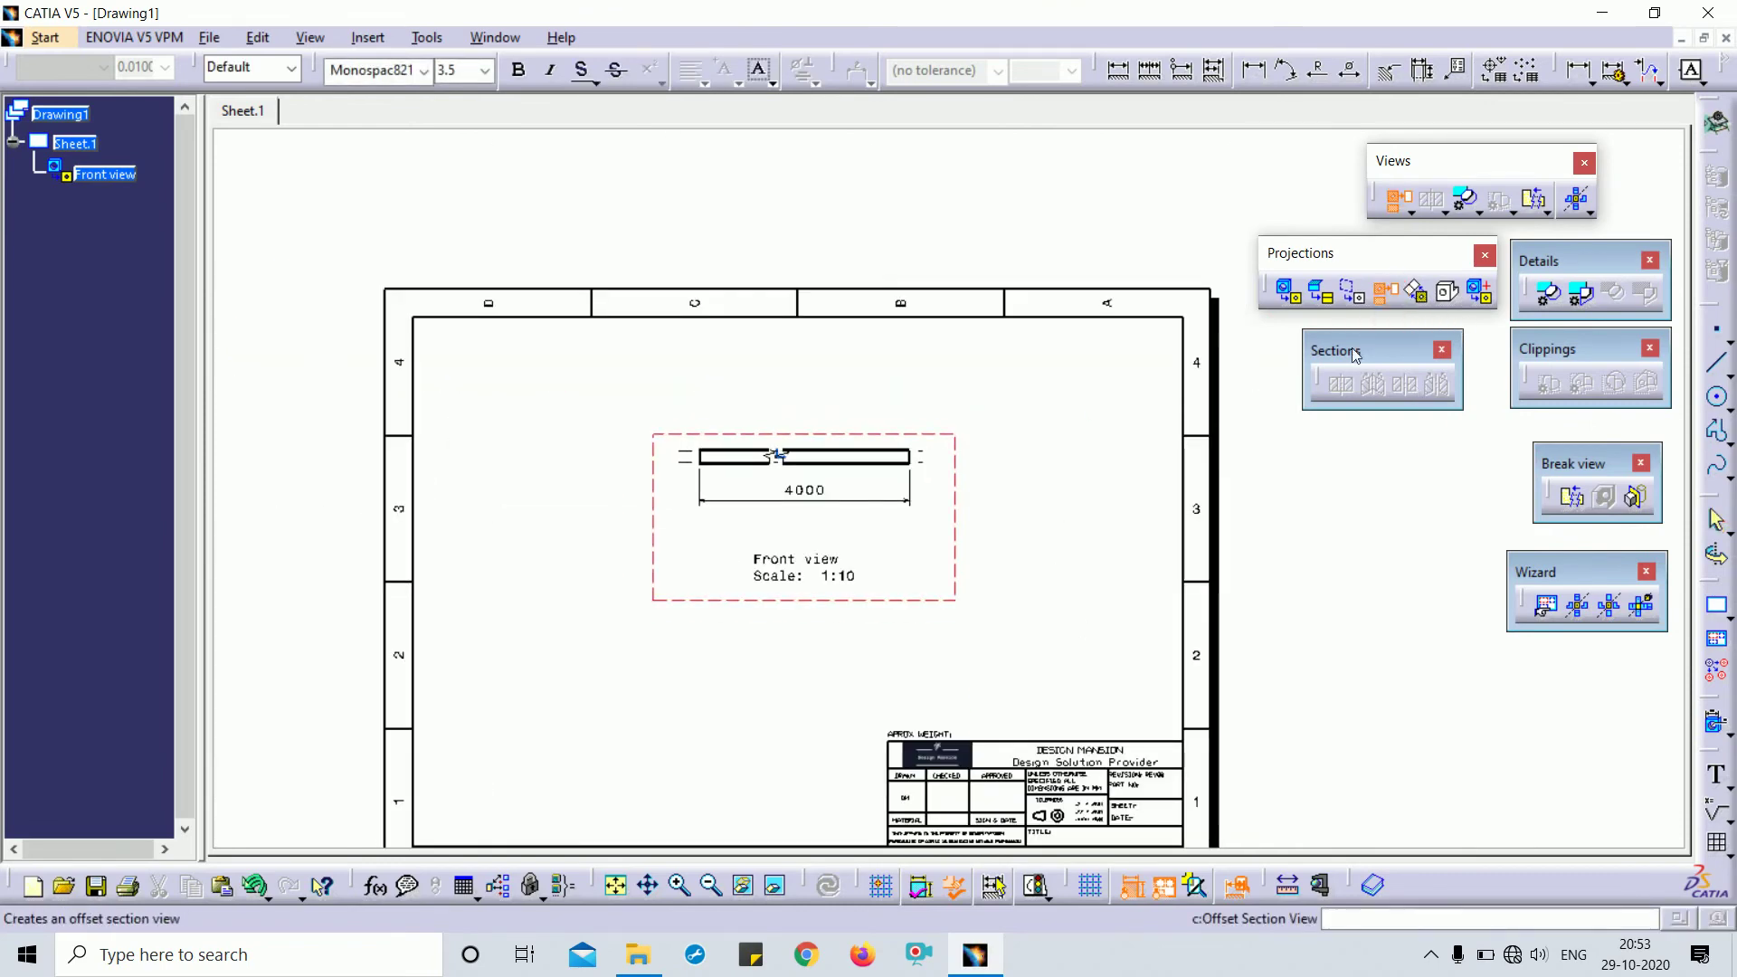
left_click(1041, 458)
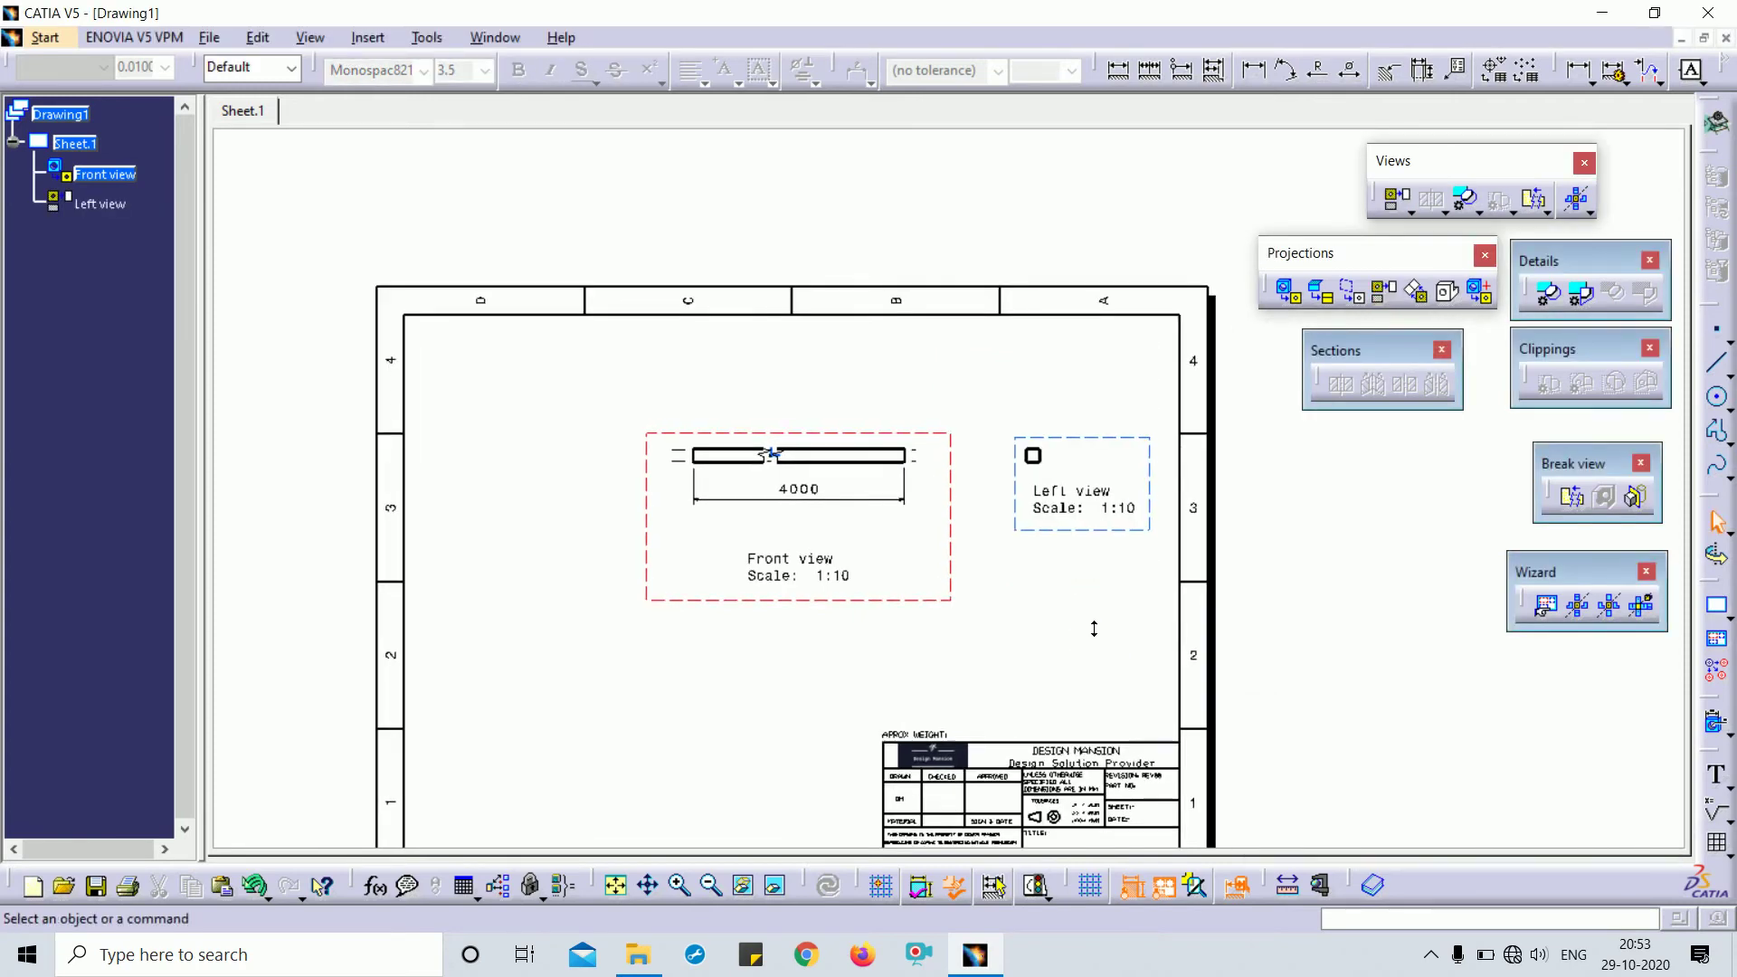
middle_click_drag(1094, 628, 1097, 543, "ctrl")
left_click_drag(1271, 527, 1153, 673)
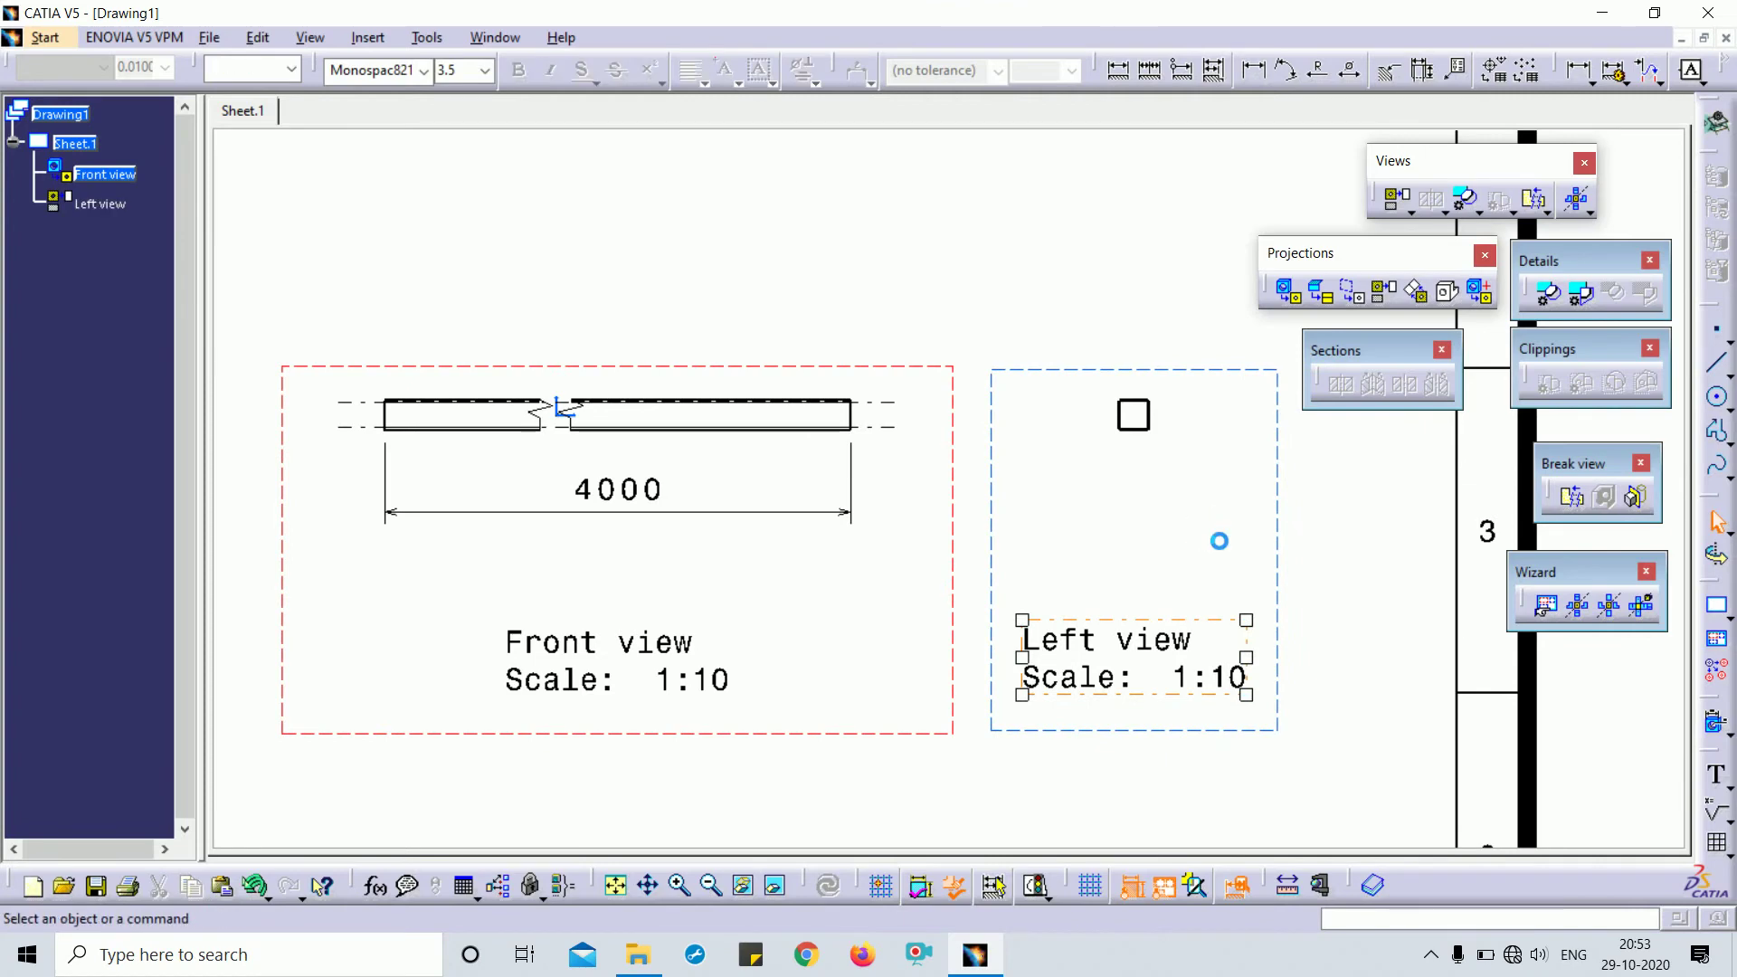
Delete the bar's broken front view and its left view from the sheet
middle_click_drag(1384, 593, 1261, 620, "ctrl")
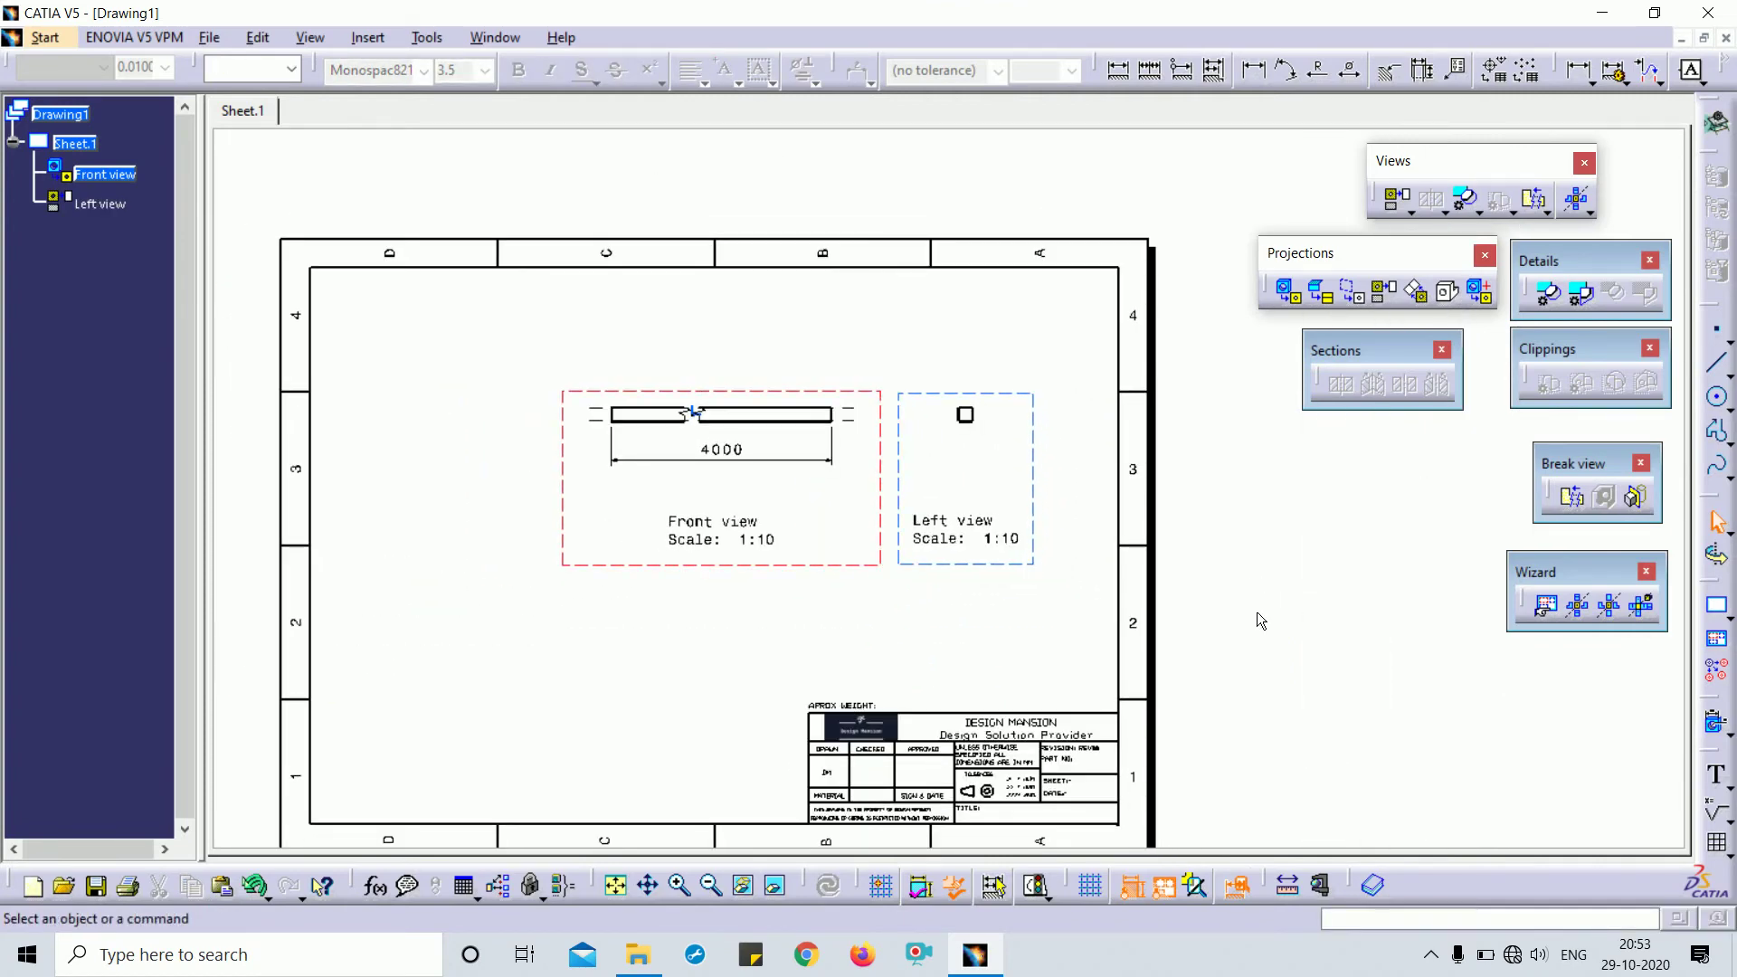
middle_click_drag(1202, 628, 1074, 450, "ctrl")
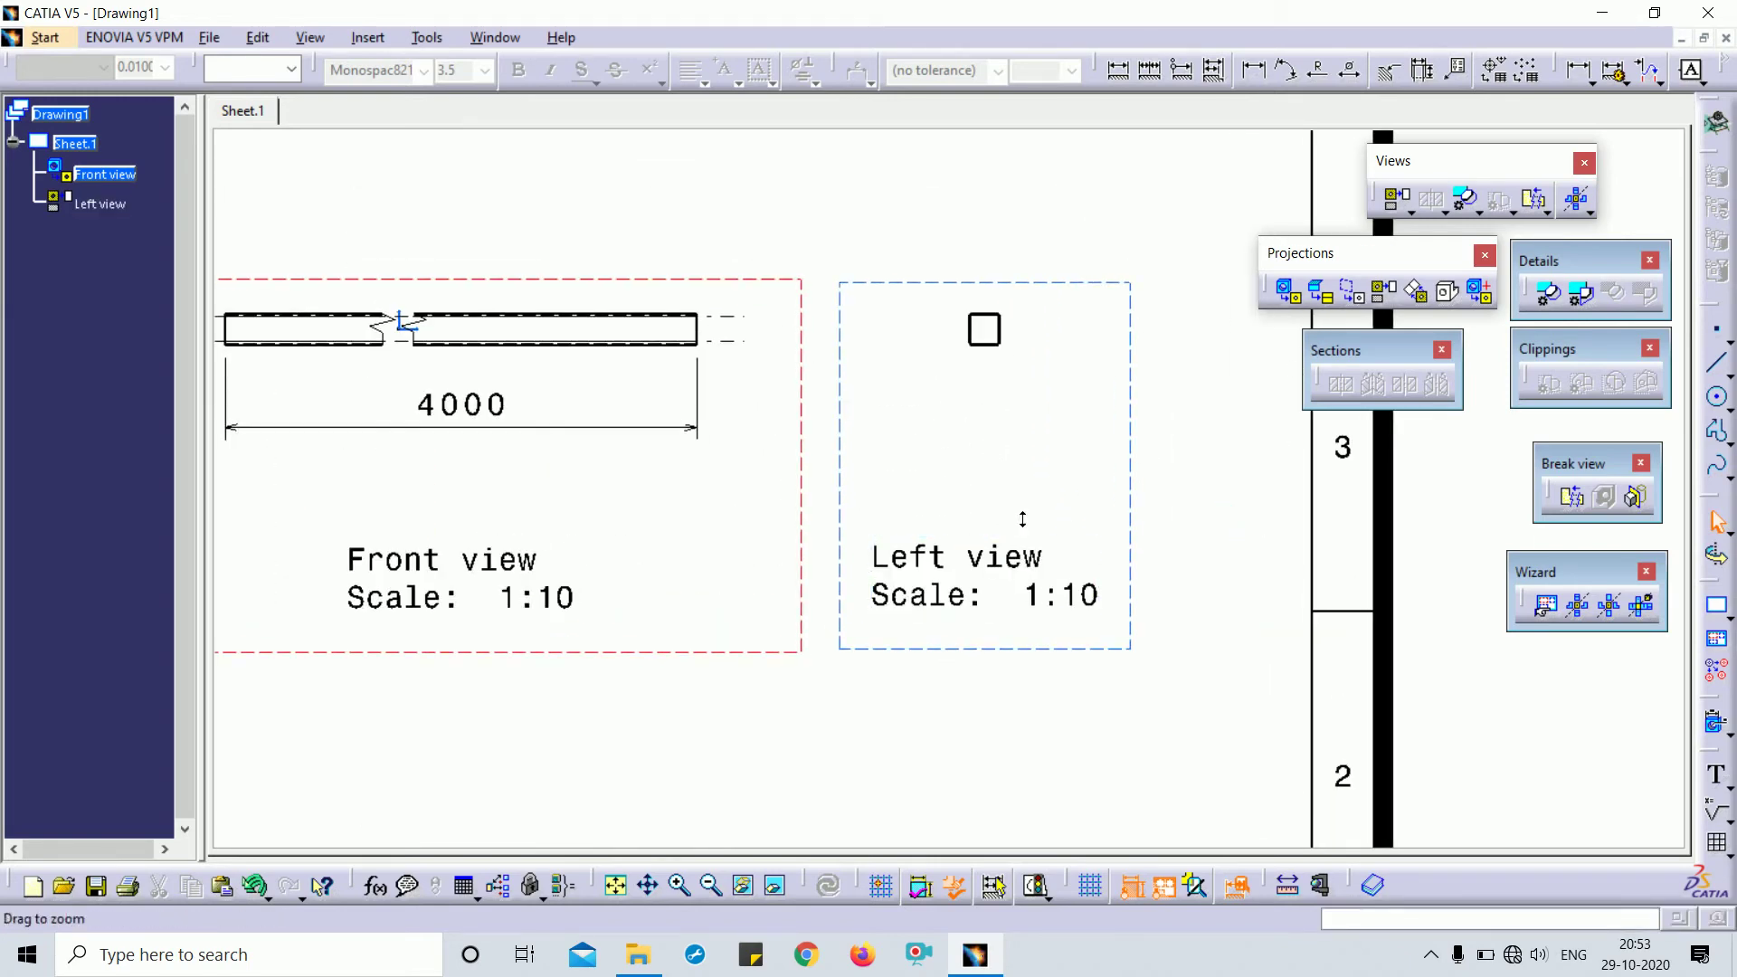
mouse_move(1020, 515)
middle_mouse_down("ctrl")
mouse_move(1029, 442)
mouse_move(1032, 579)
mouse_move(1031, 543)
middle_mouse_up("ctrl")
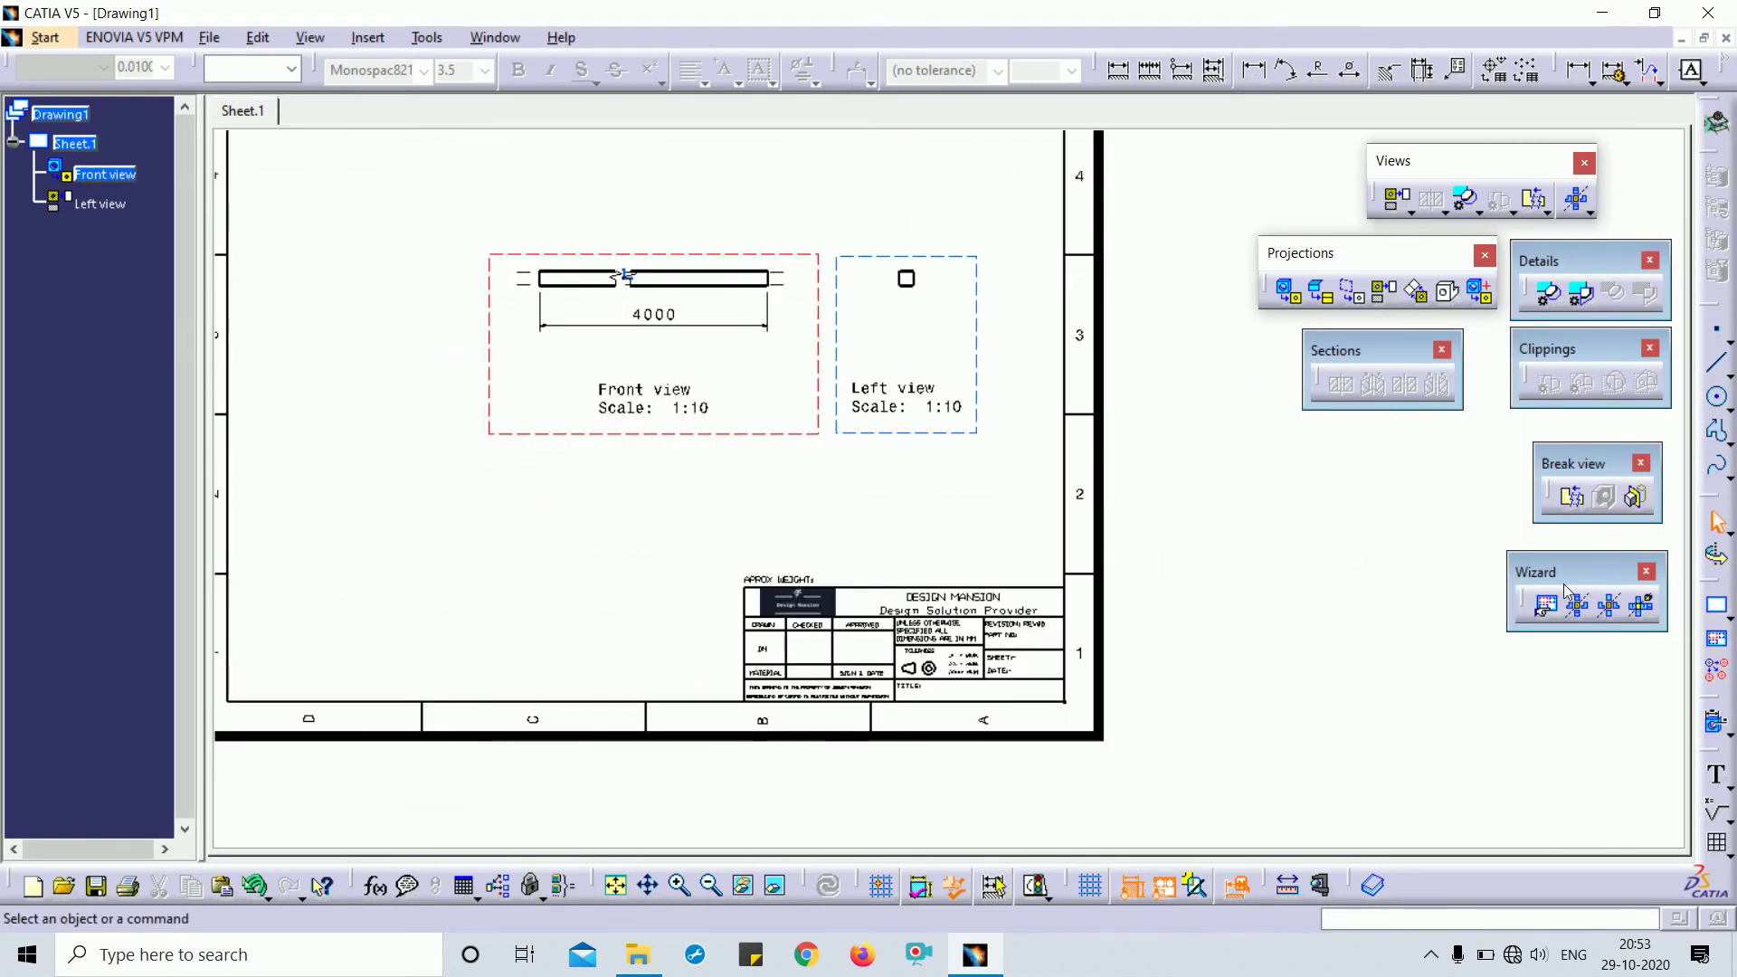
left_click_drag(383, 228, 1122, 576)
left_click(124, 185)
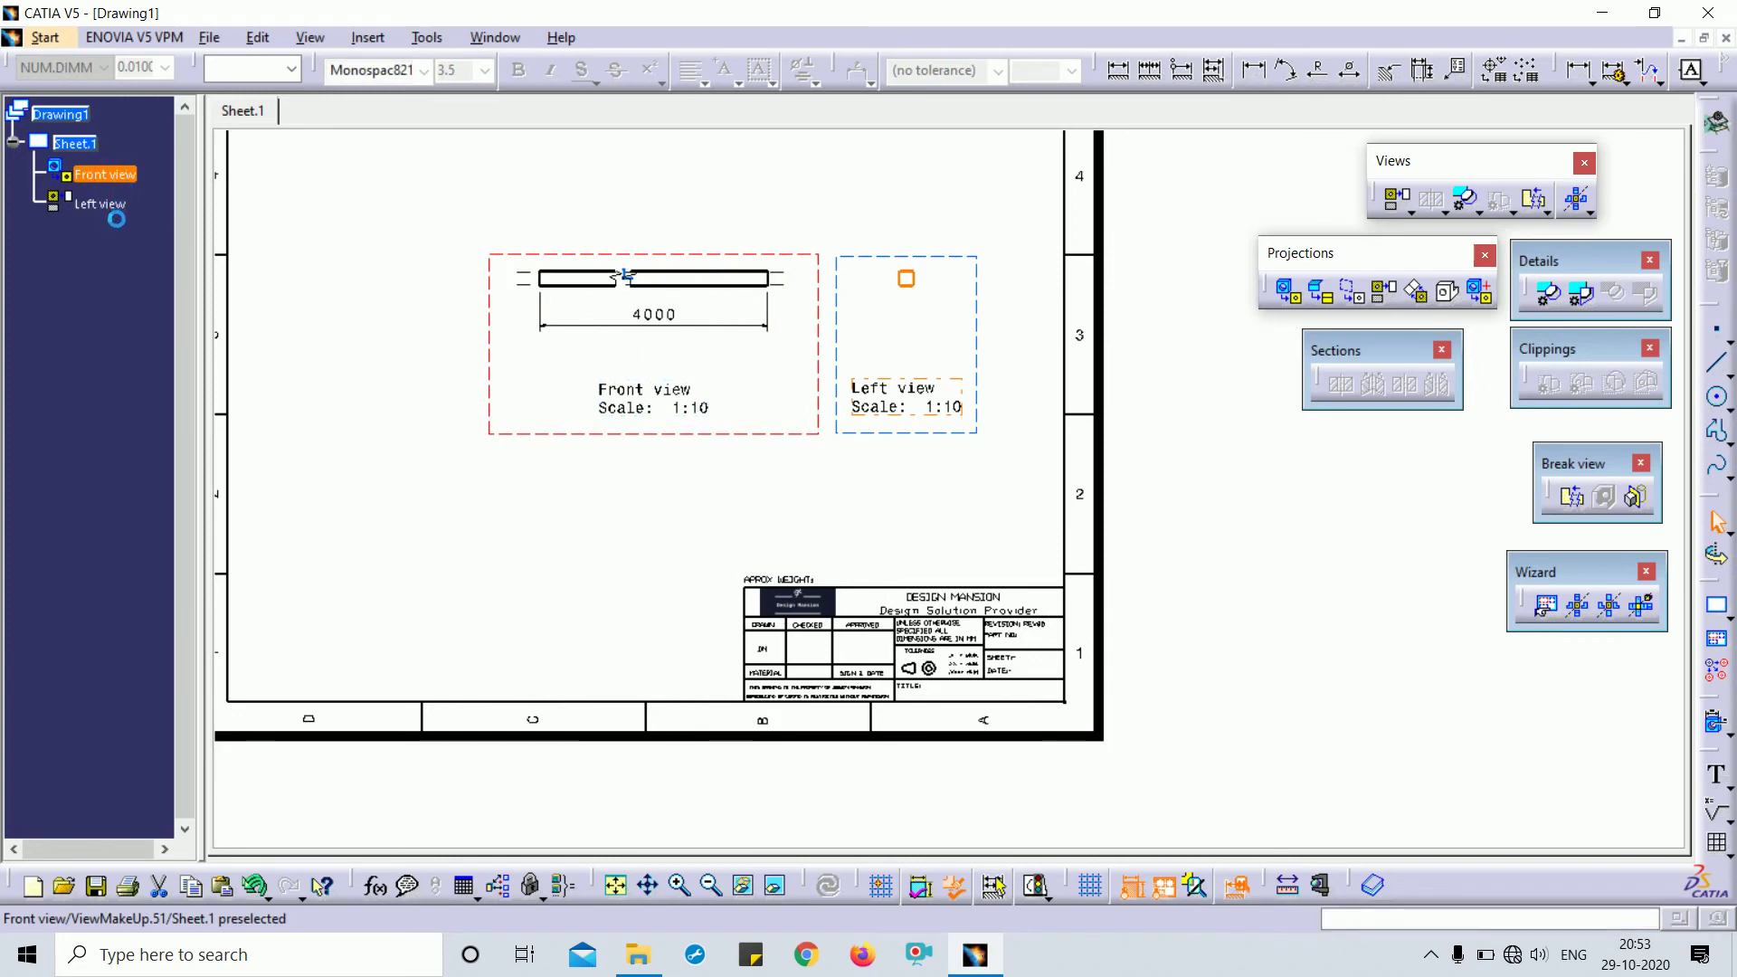
key("Delete")
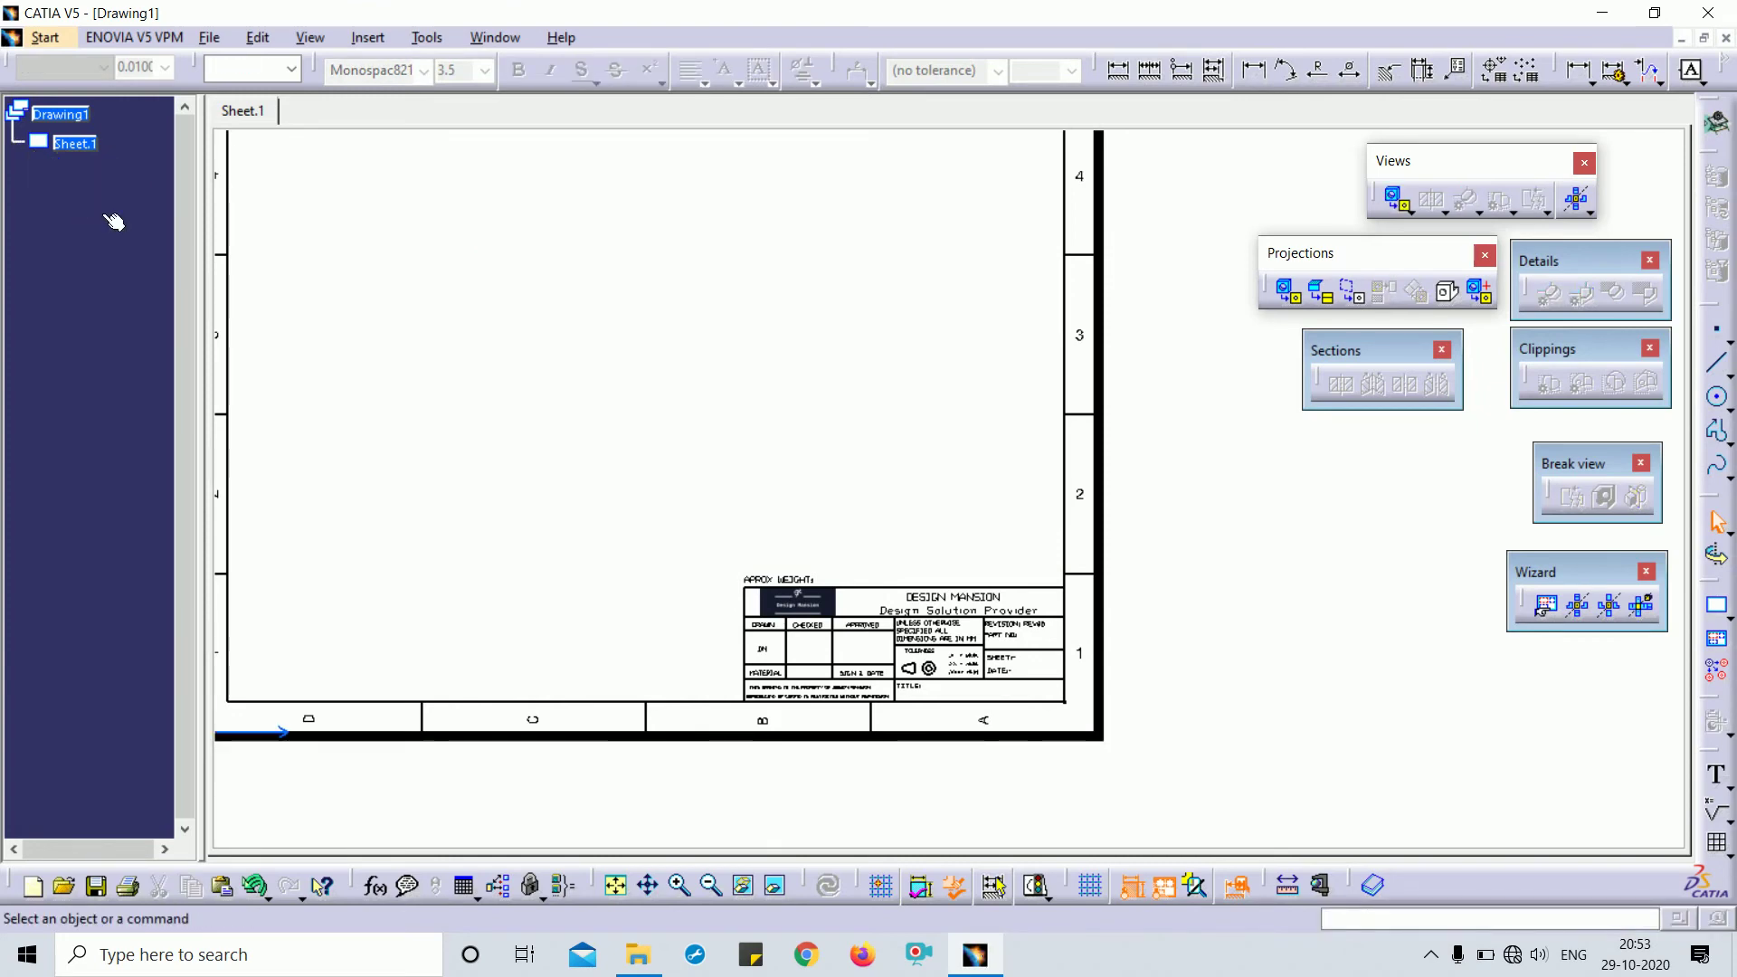
middle_click_drag(628, 280, 819, 389, "ctrl")
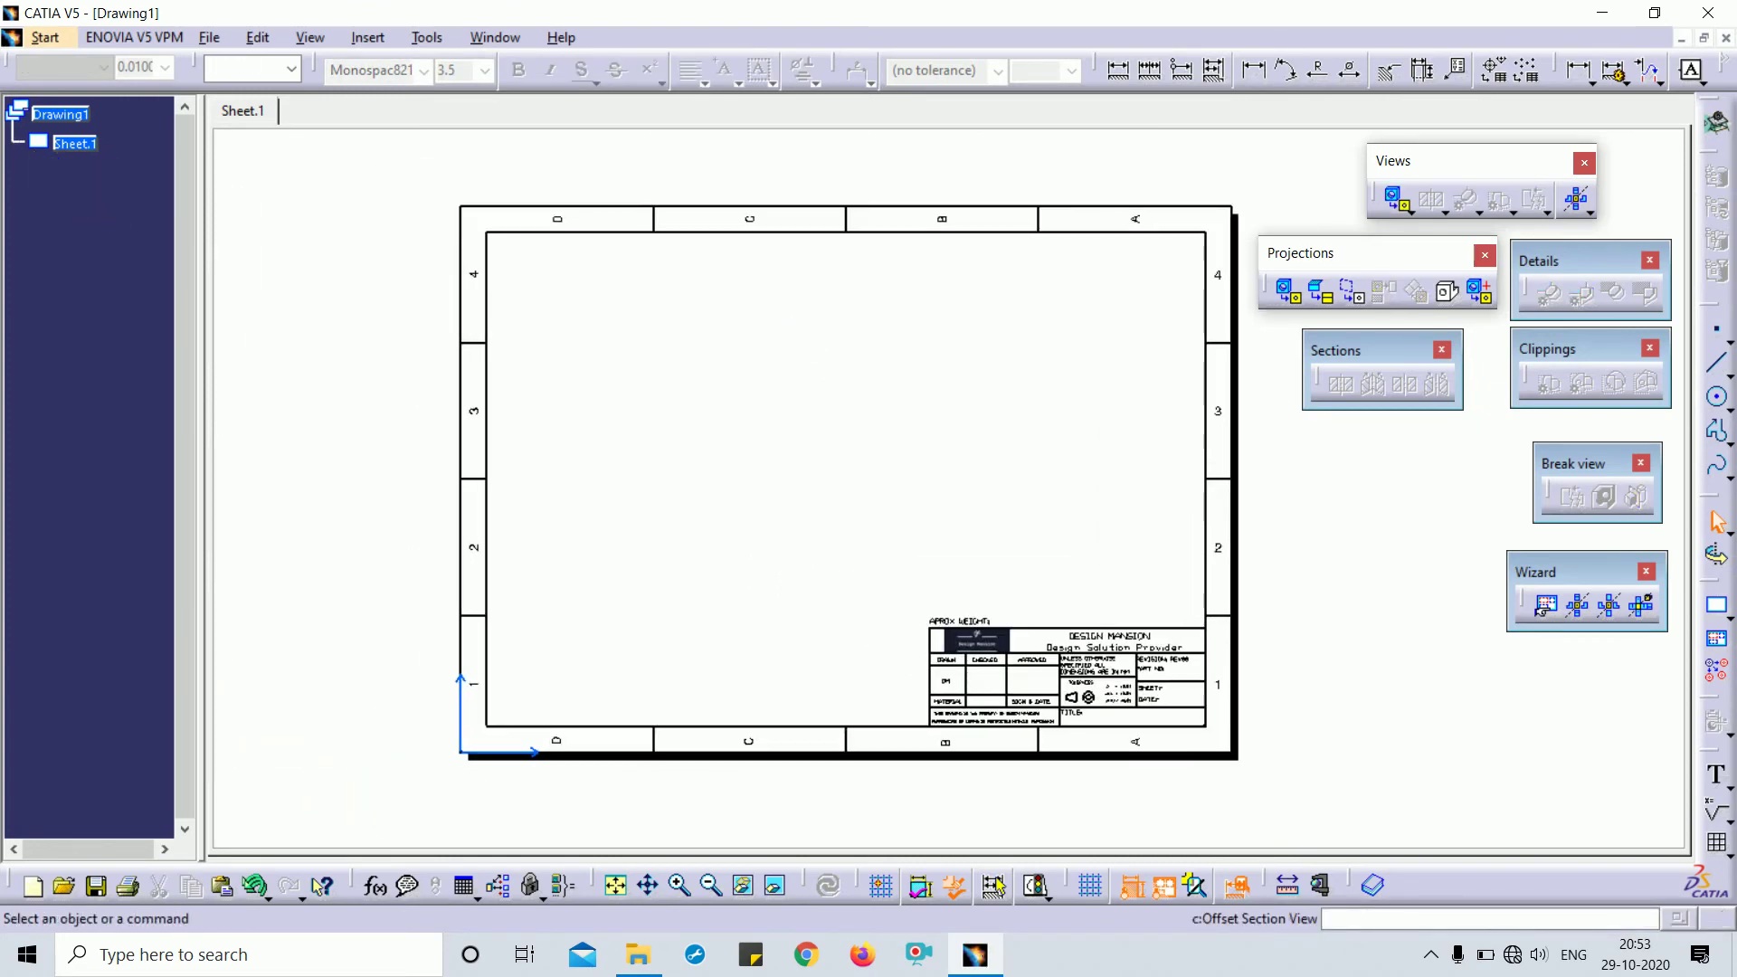
Switch to the part window and show the PartBody containing the flanged conical part
left_click(1289, 291)
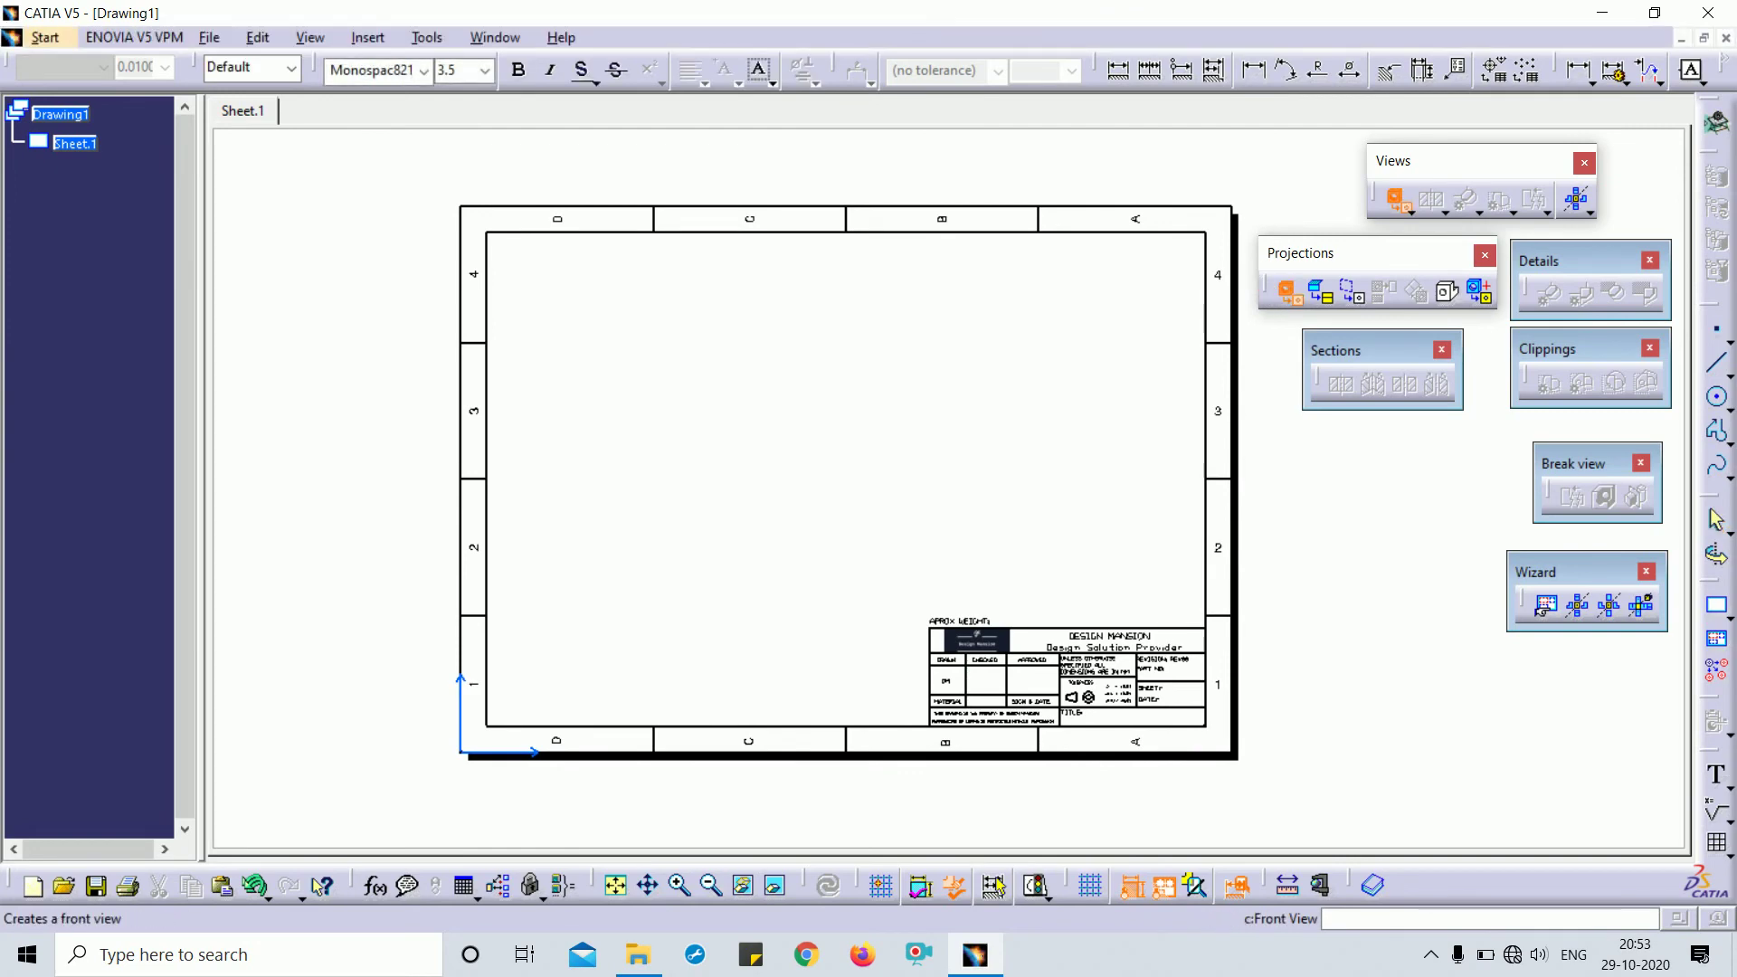
key("ctrl+Tab")
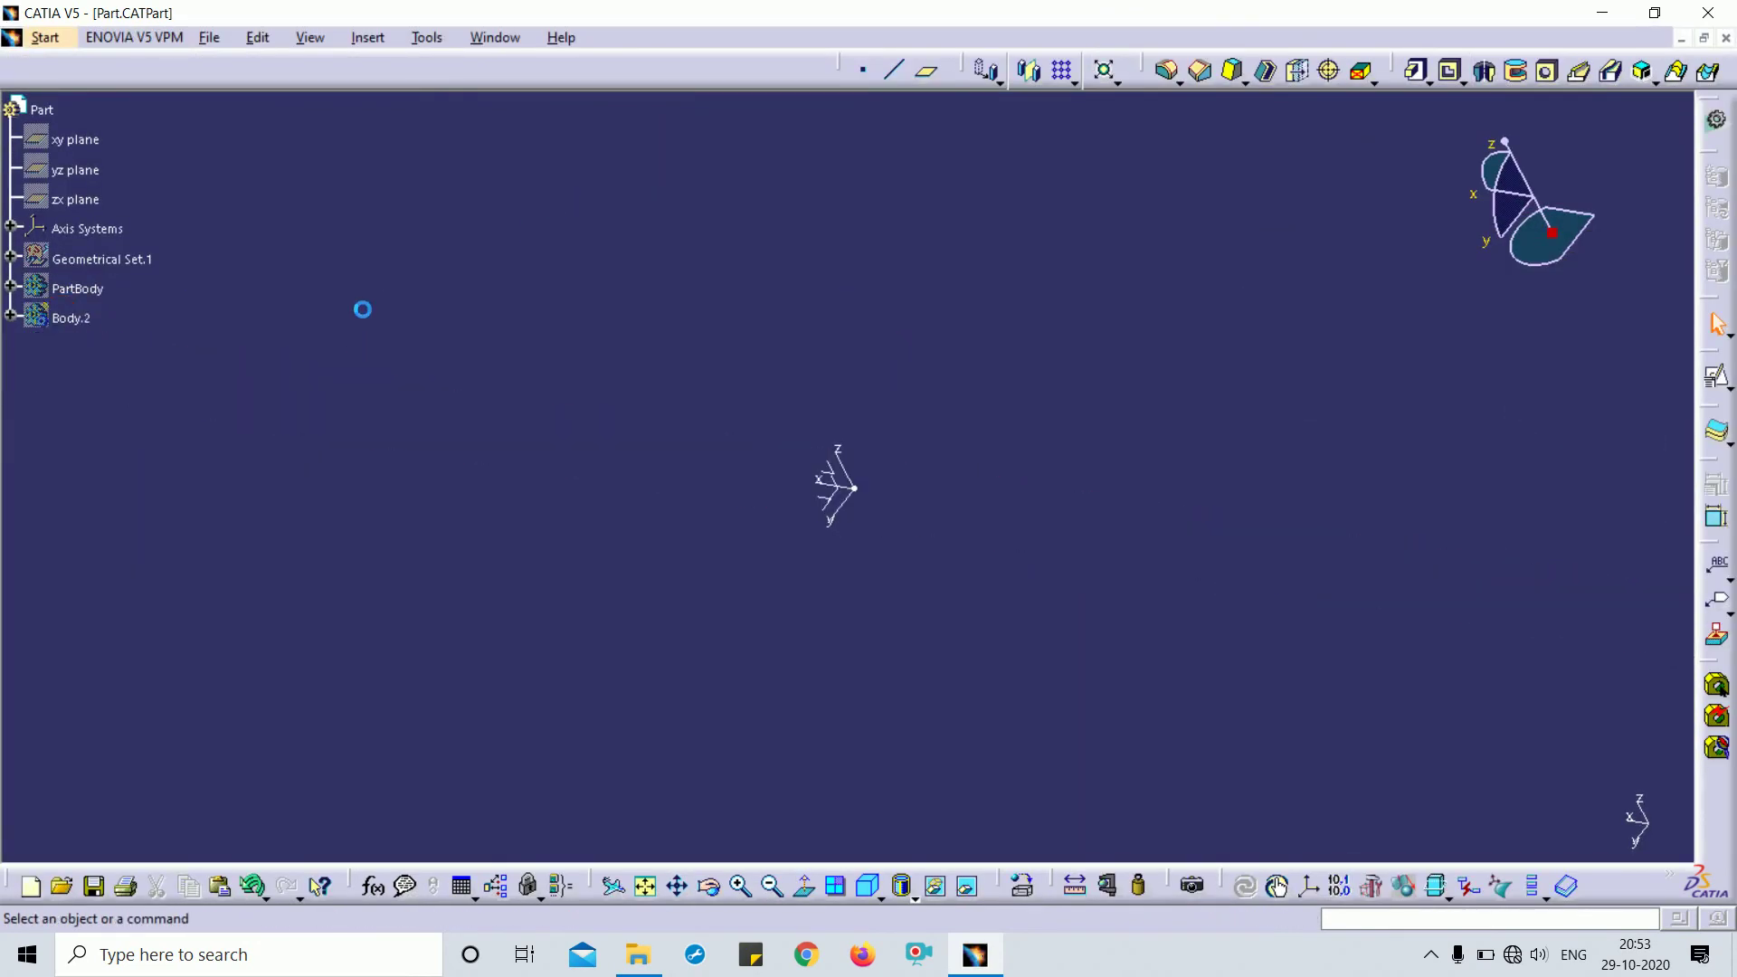
left_click(77, 288)
middle_click_drag(937, 337, 937, 298)
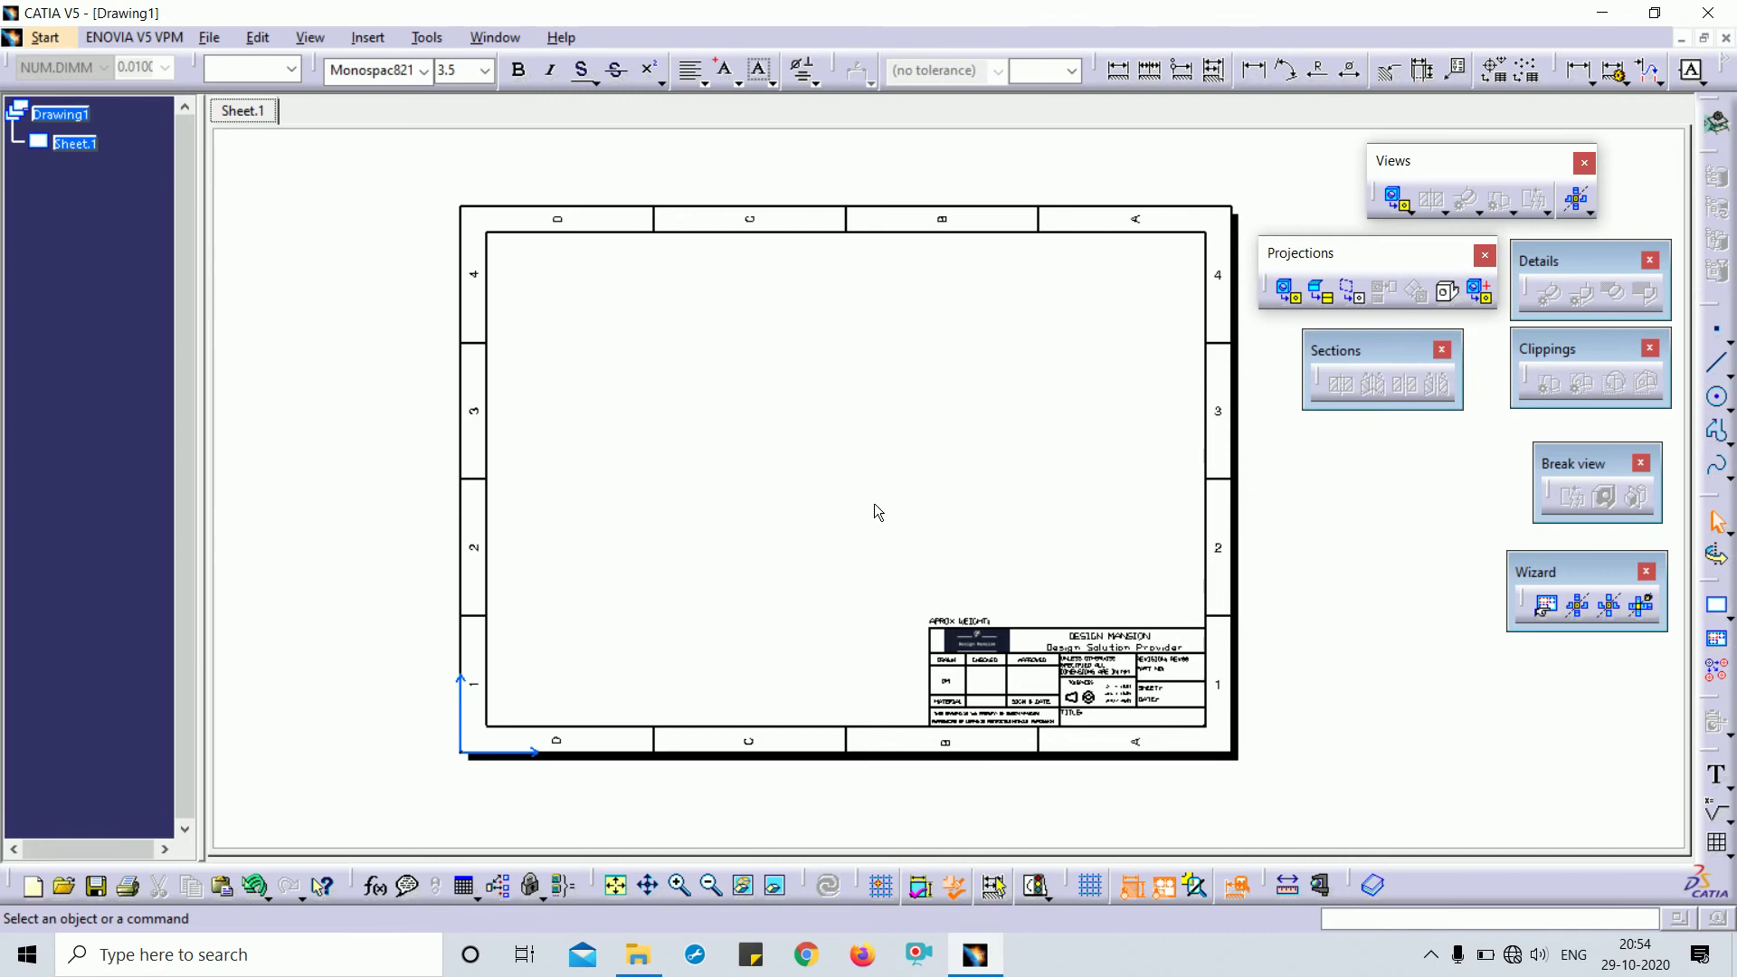
Browse the View Wizard's predefined configurations and finish it with the front, bottom and left view layout
left_click(1546, 606)
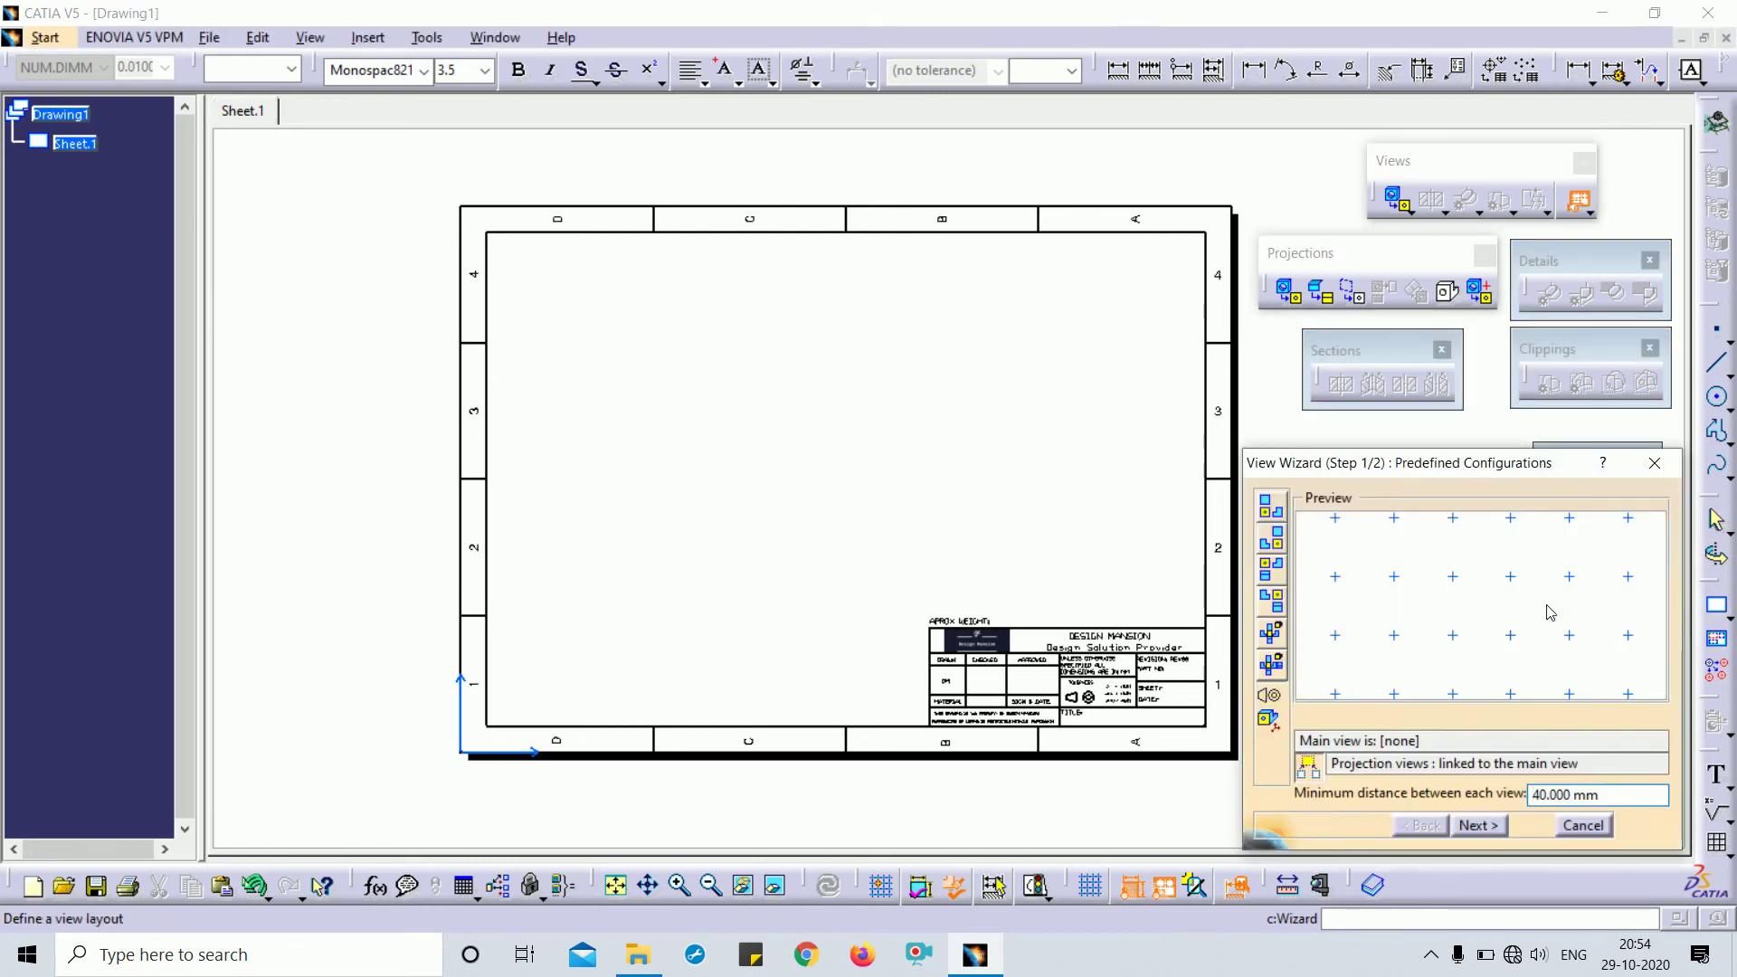
left_click(1270, 509)
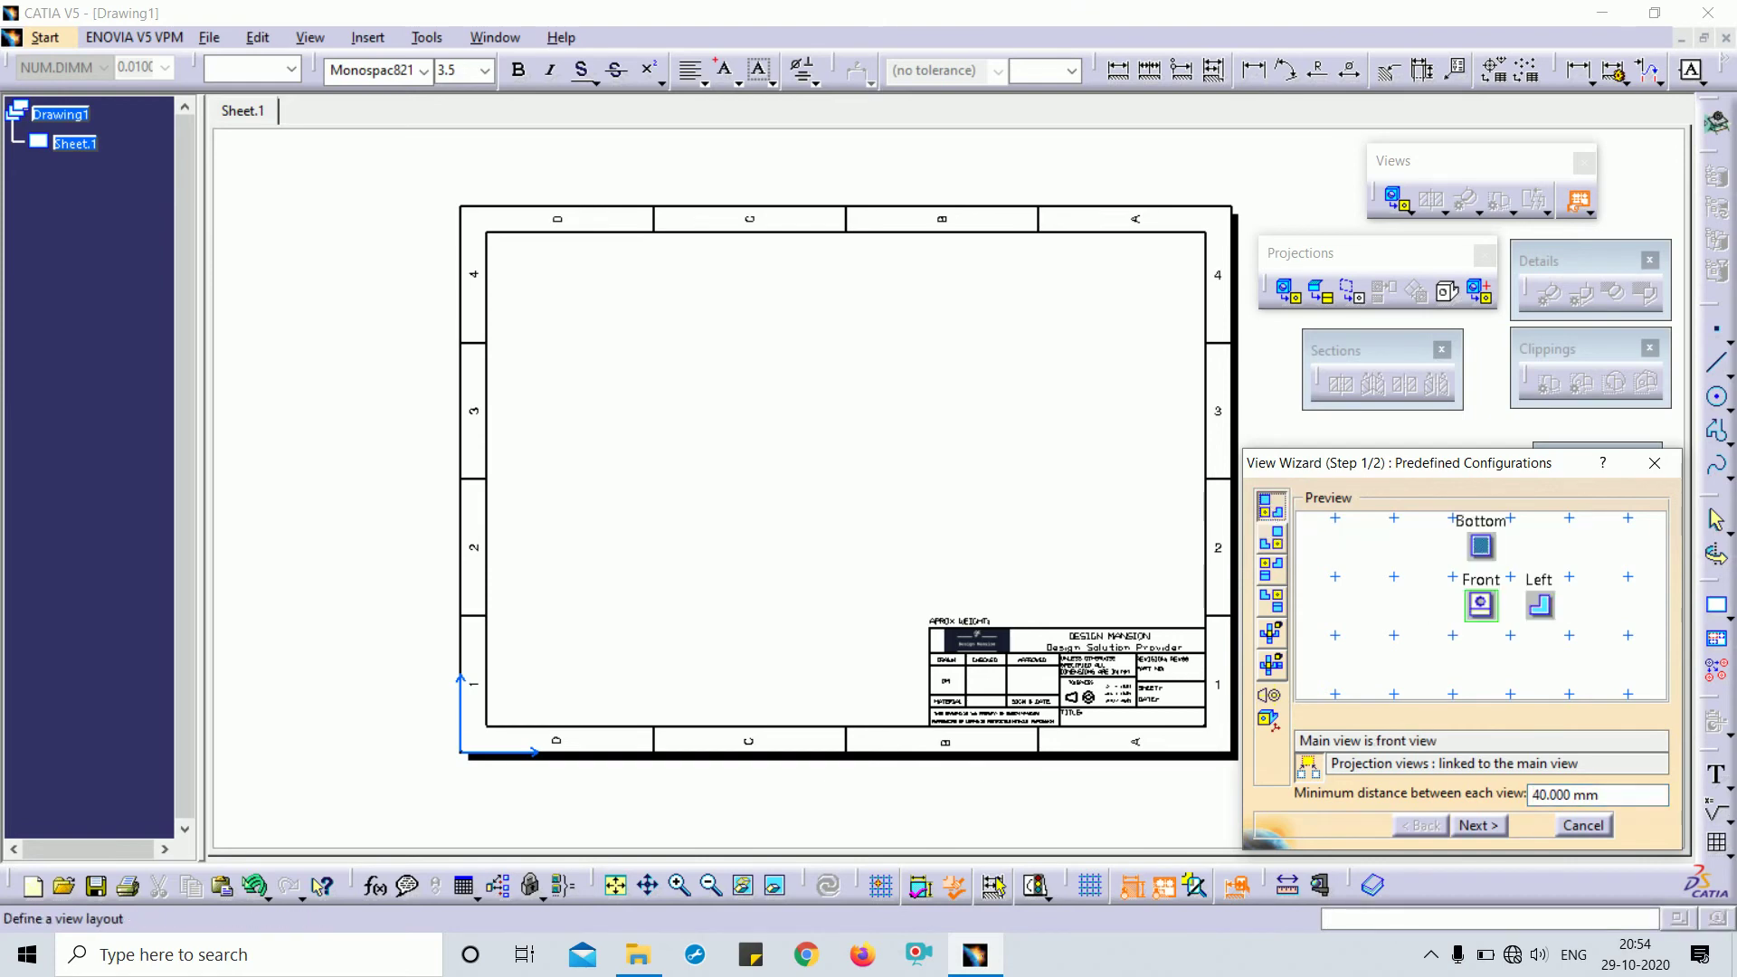
left_click(1270, 568)
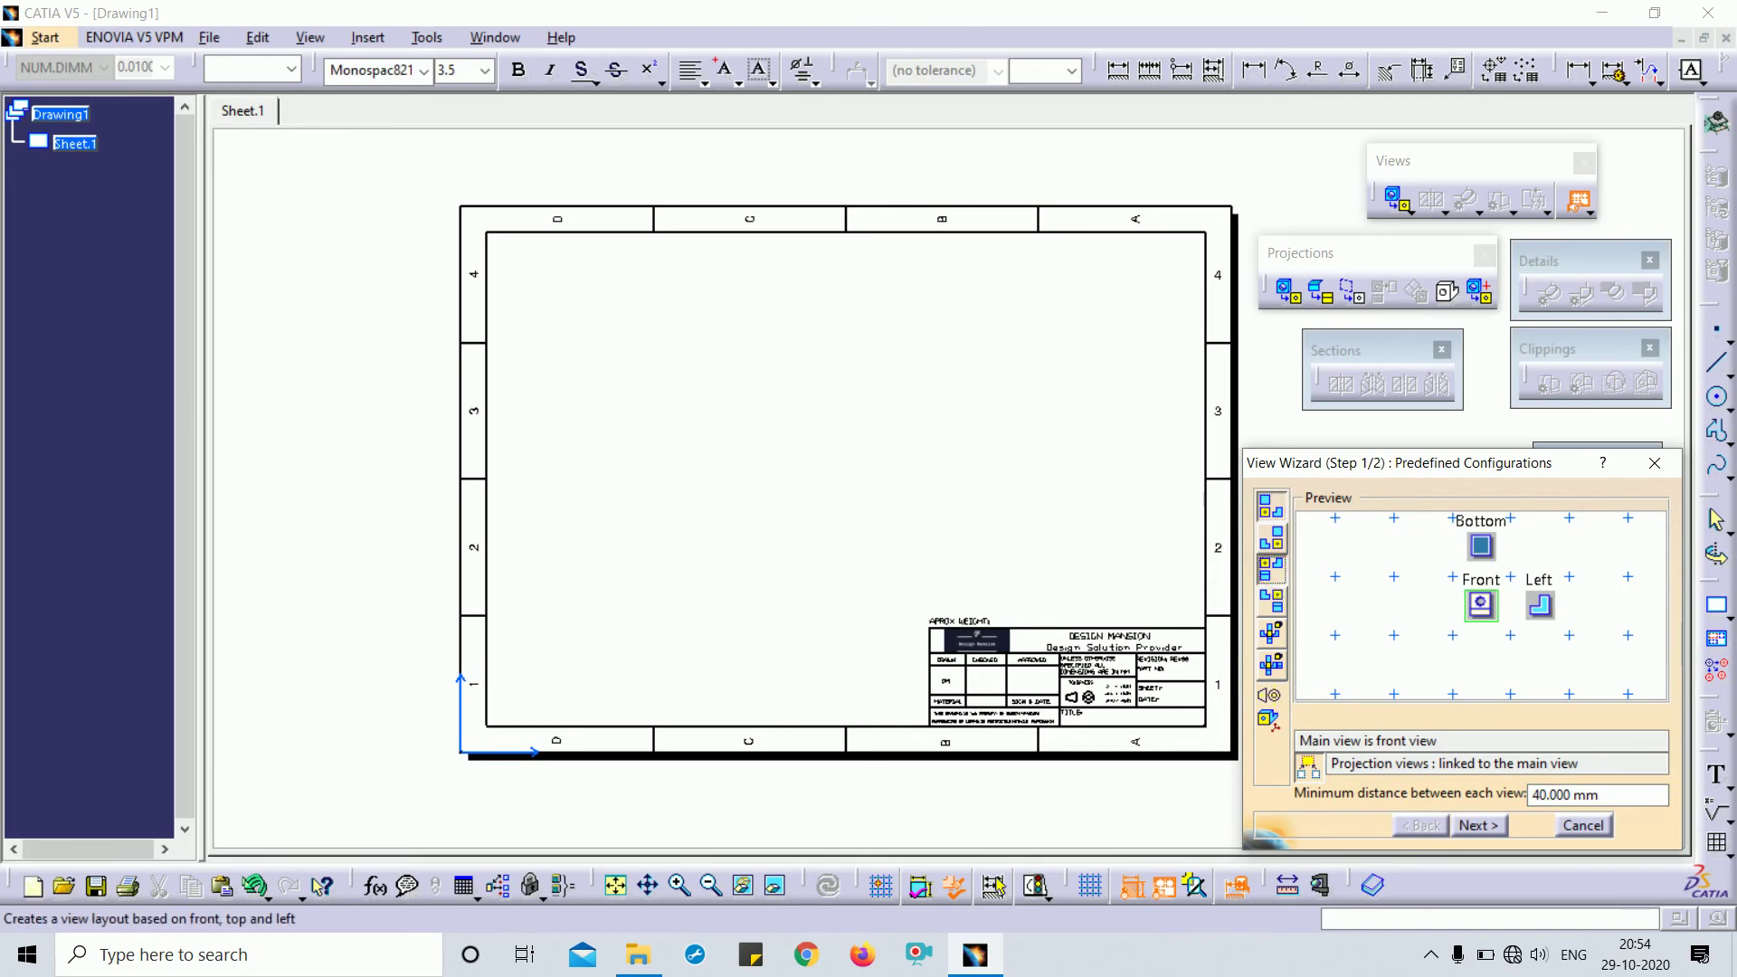
left_click(1271, 664)
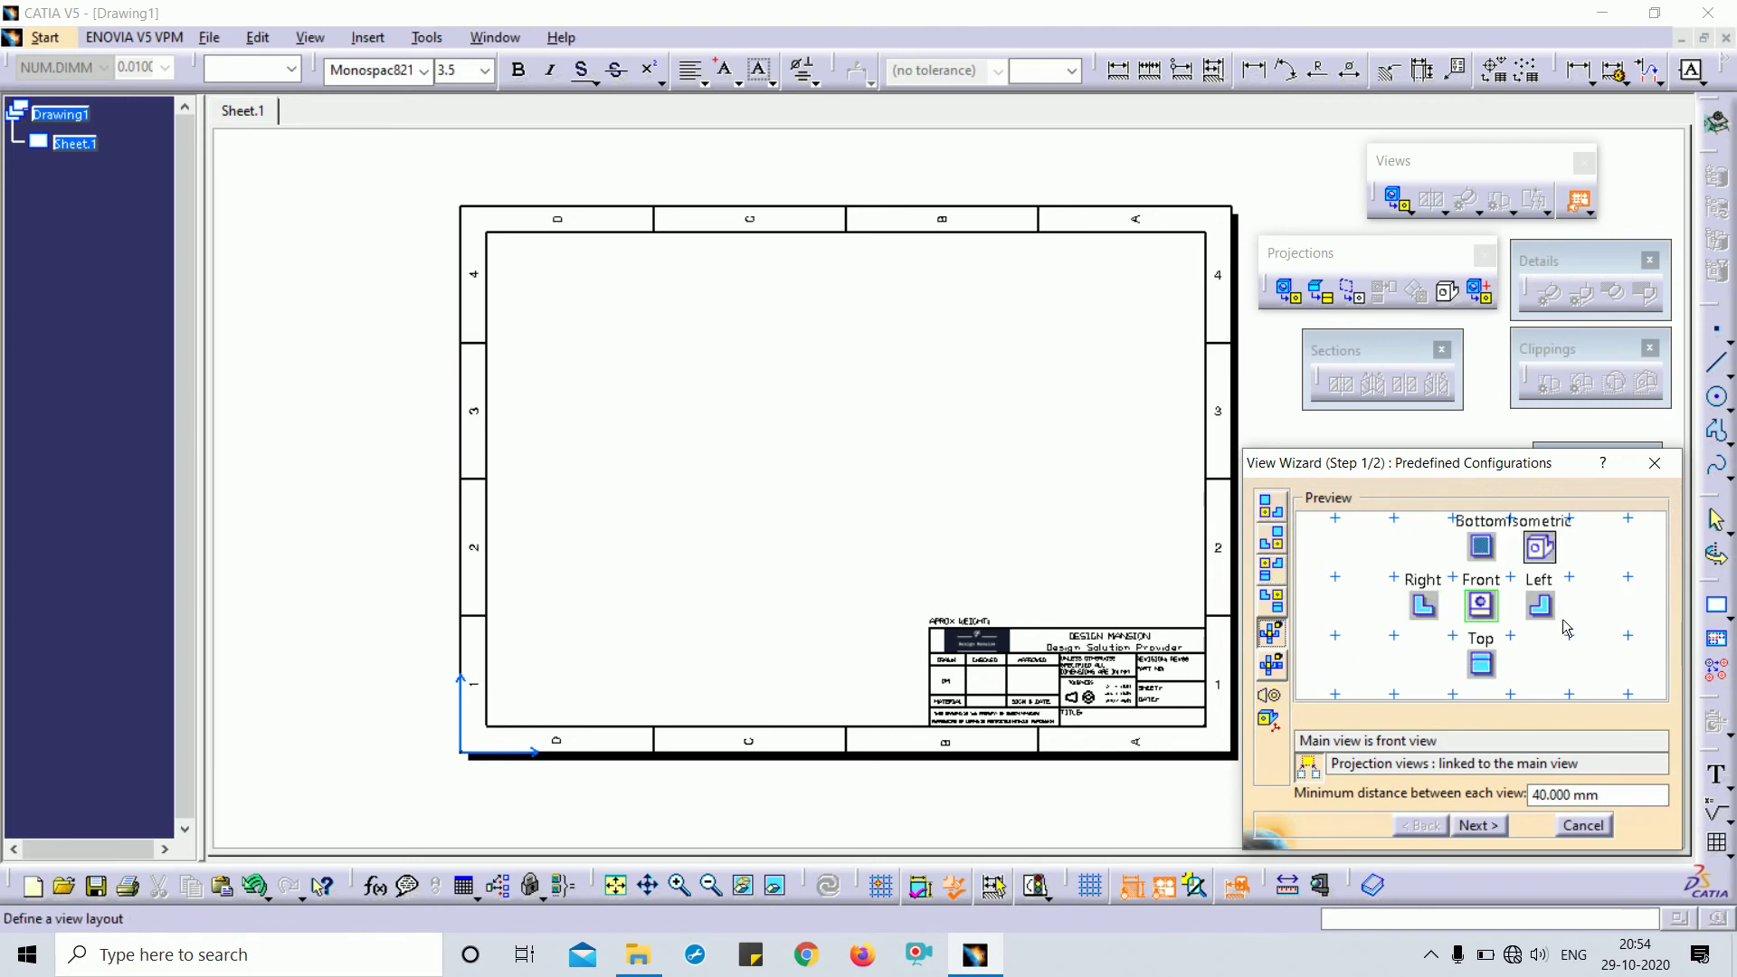
left_click(1270, 509)
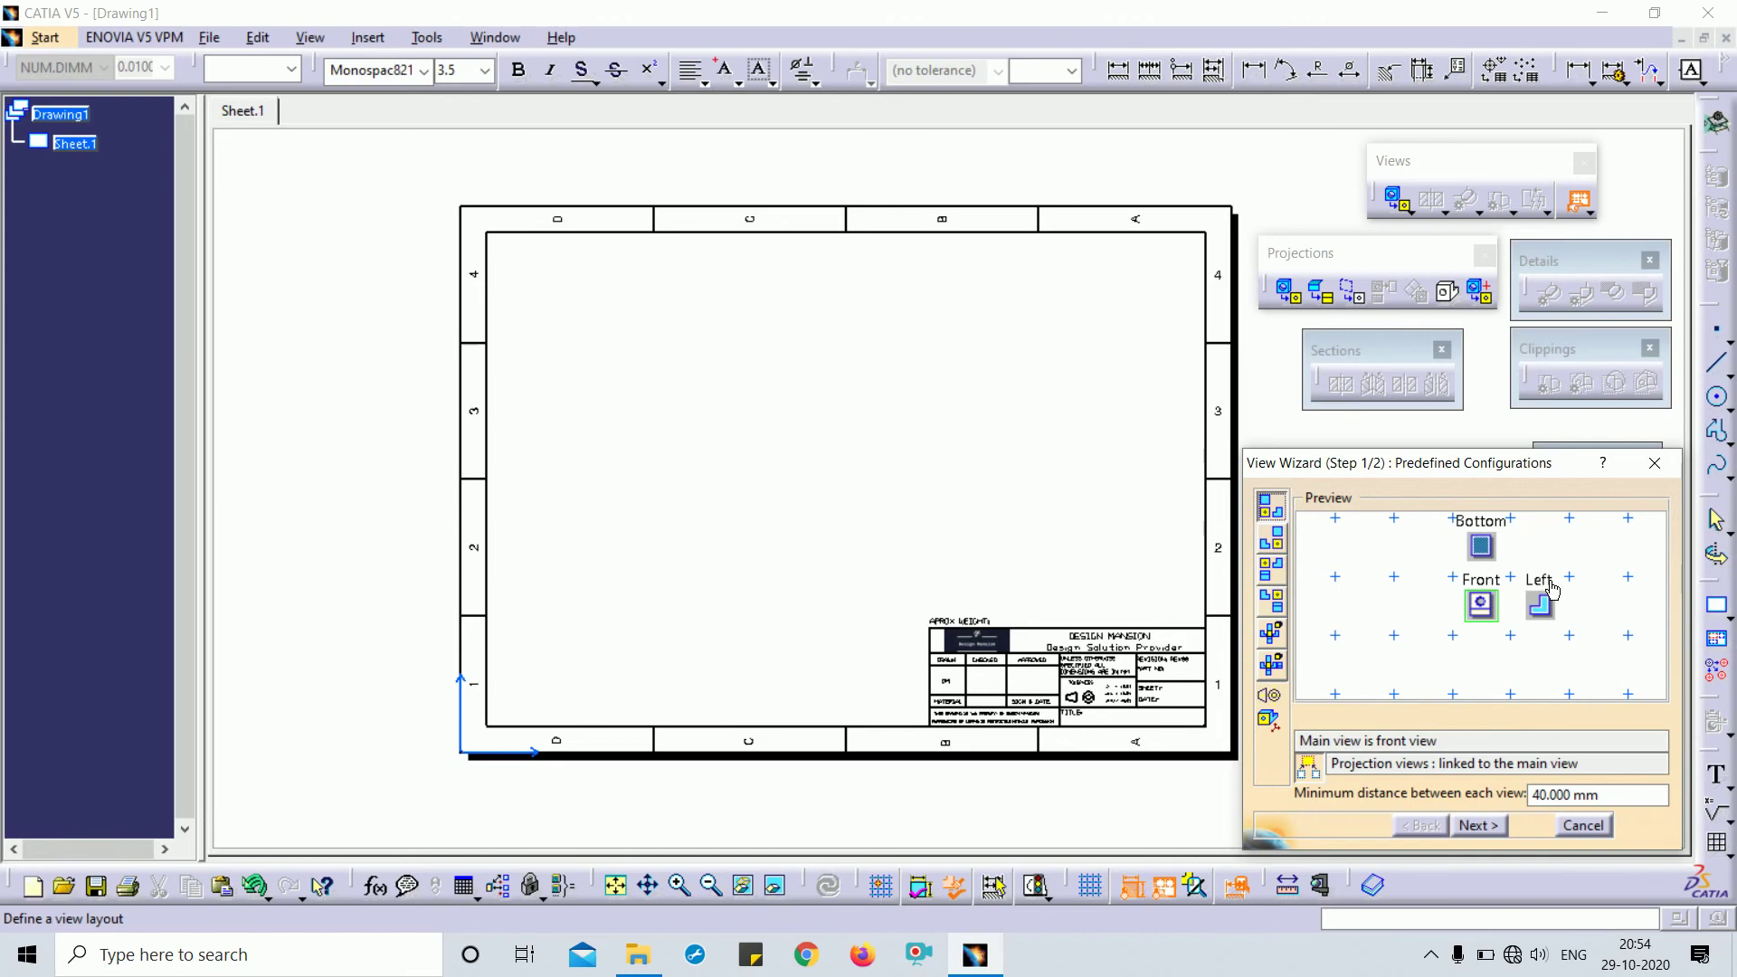
left_click(1478, 825)
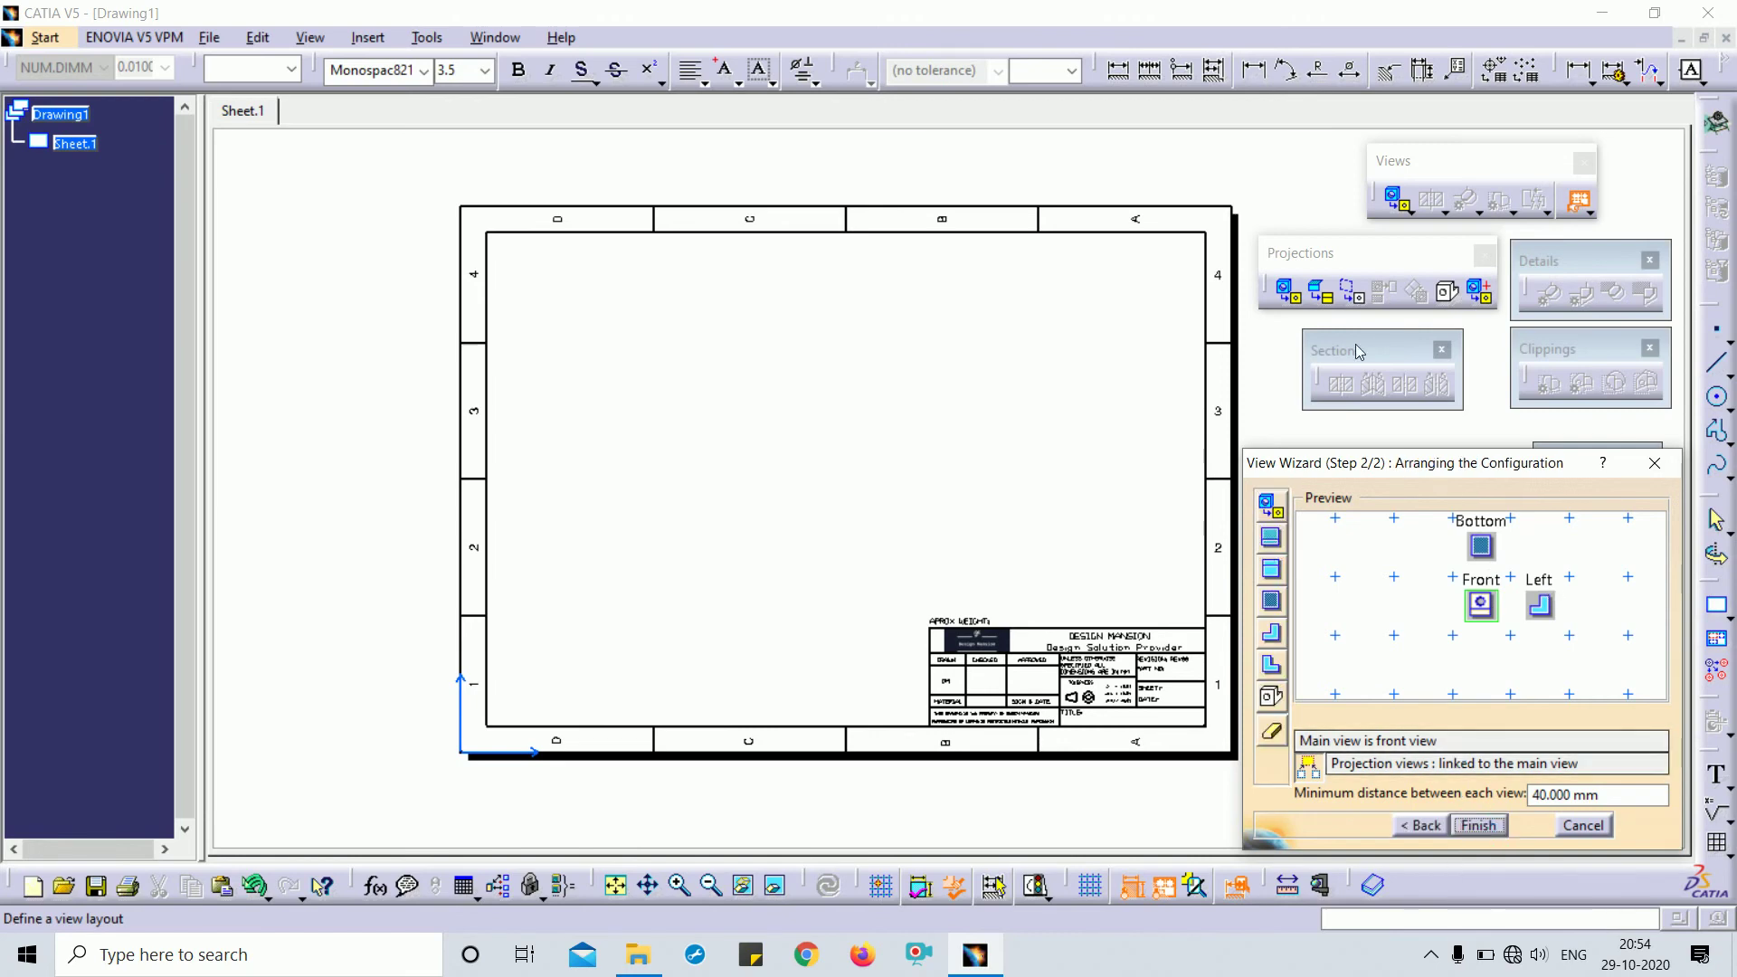
left_click(1479, 825)
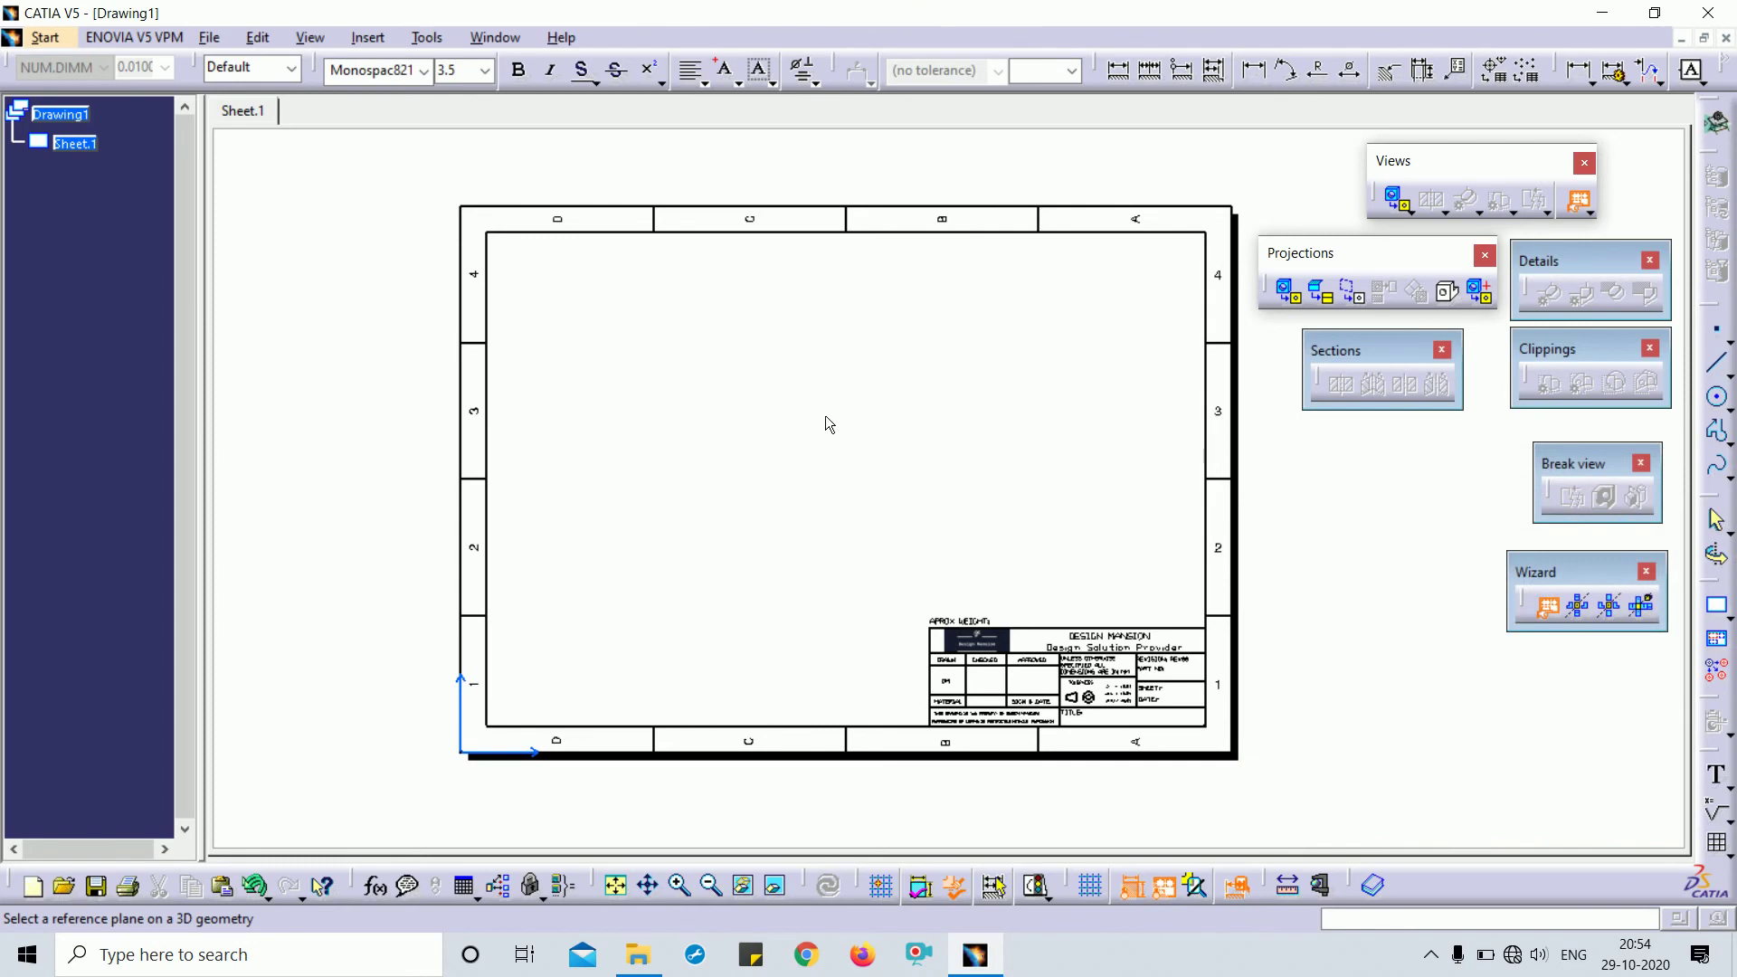
Generate the front, bottom and left views using the upper face of the part's flange as the front reference
key("ctrl+Tab")
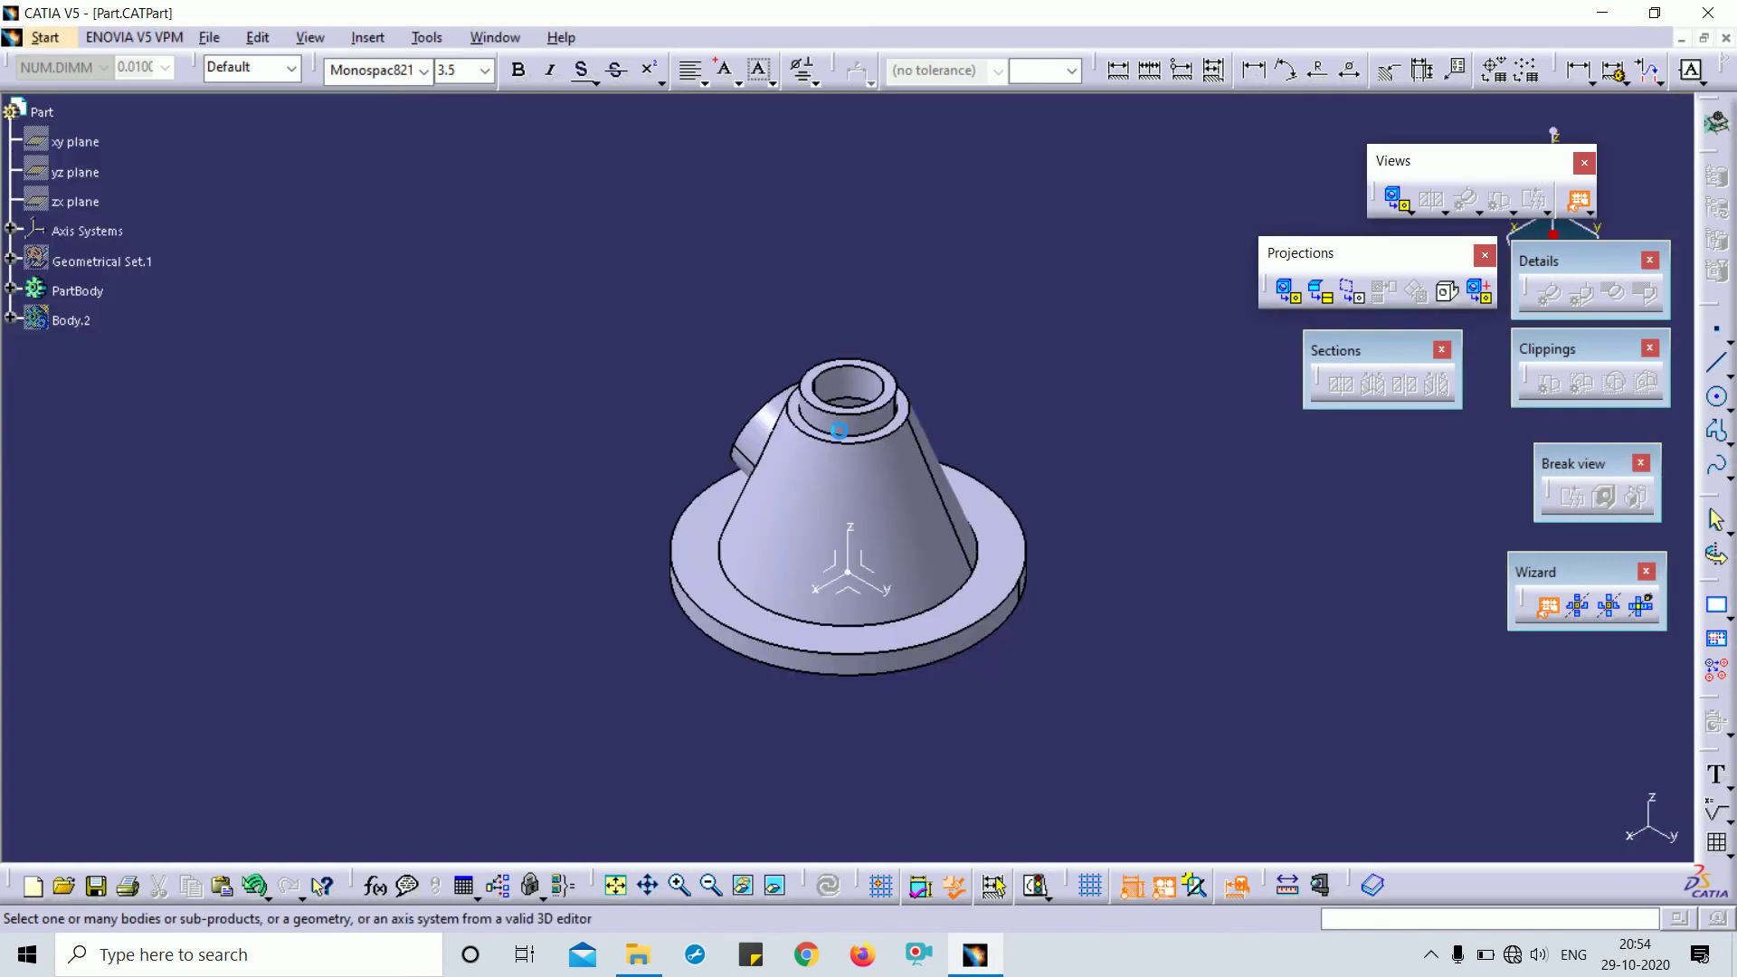
left_click(856, 594)
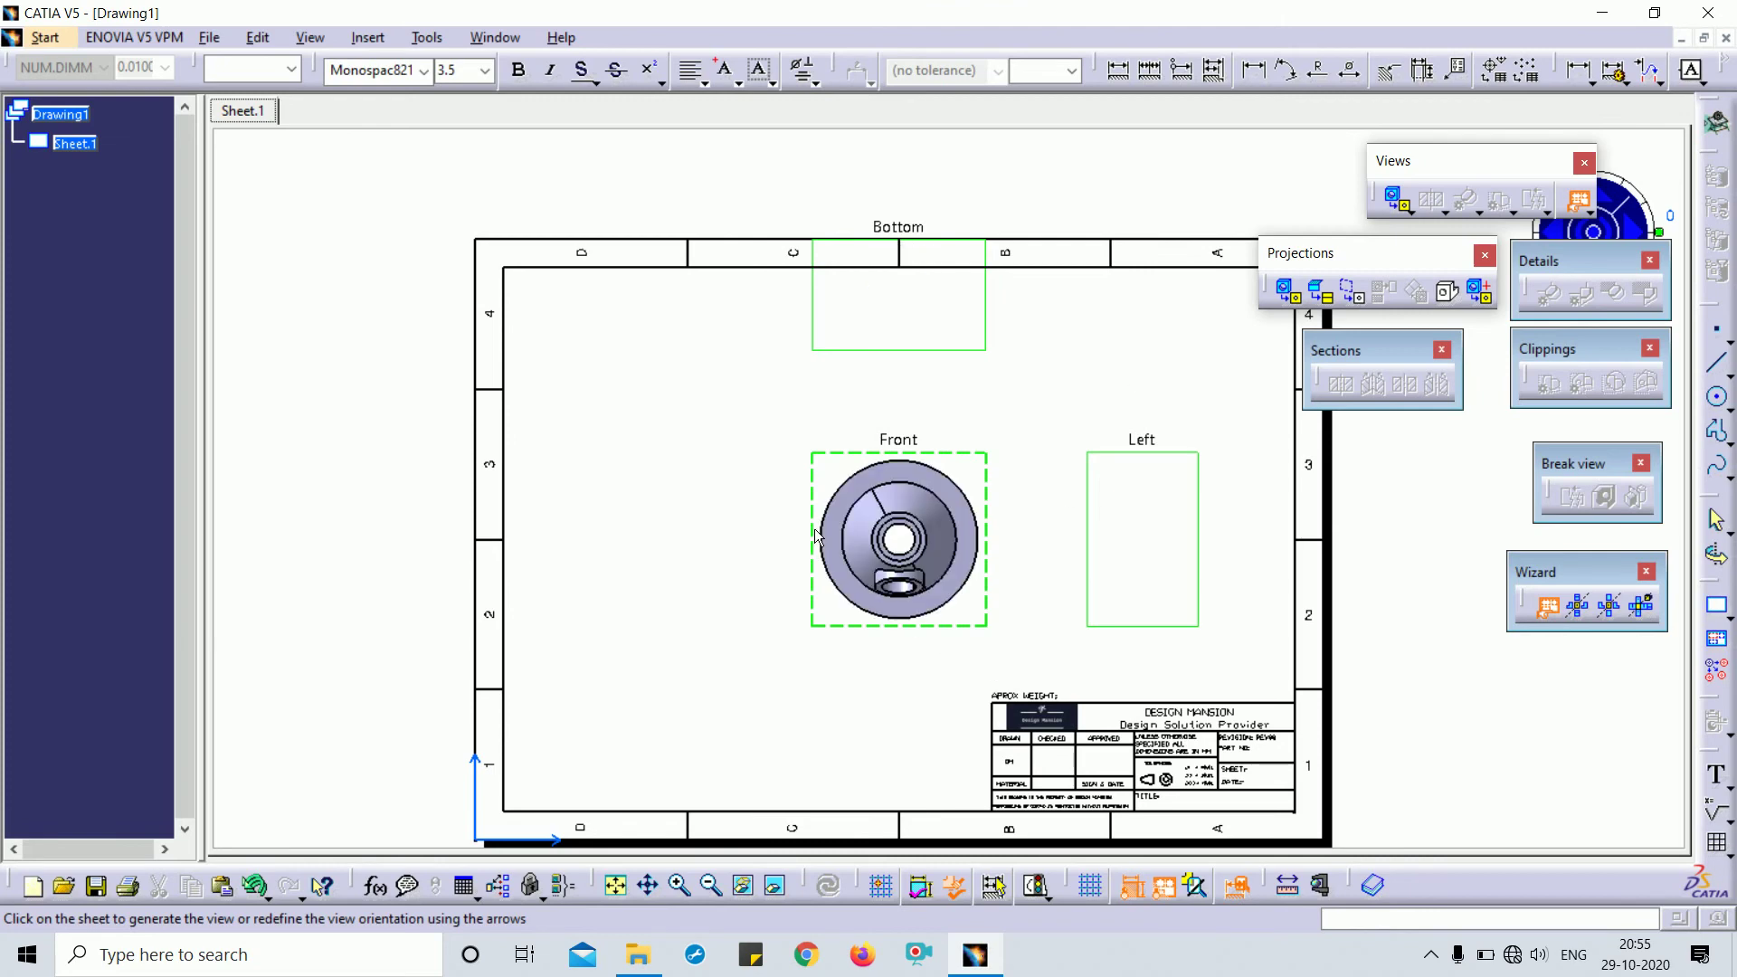
left_click(555, 480)
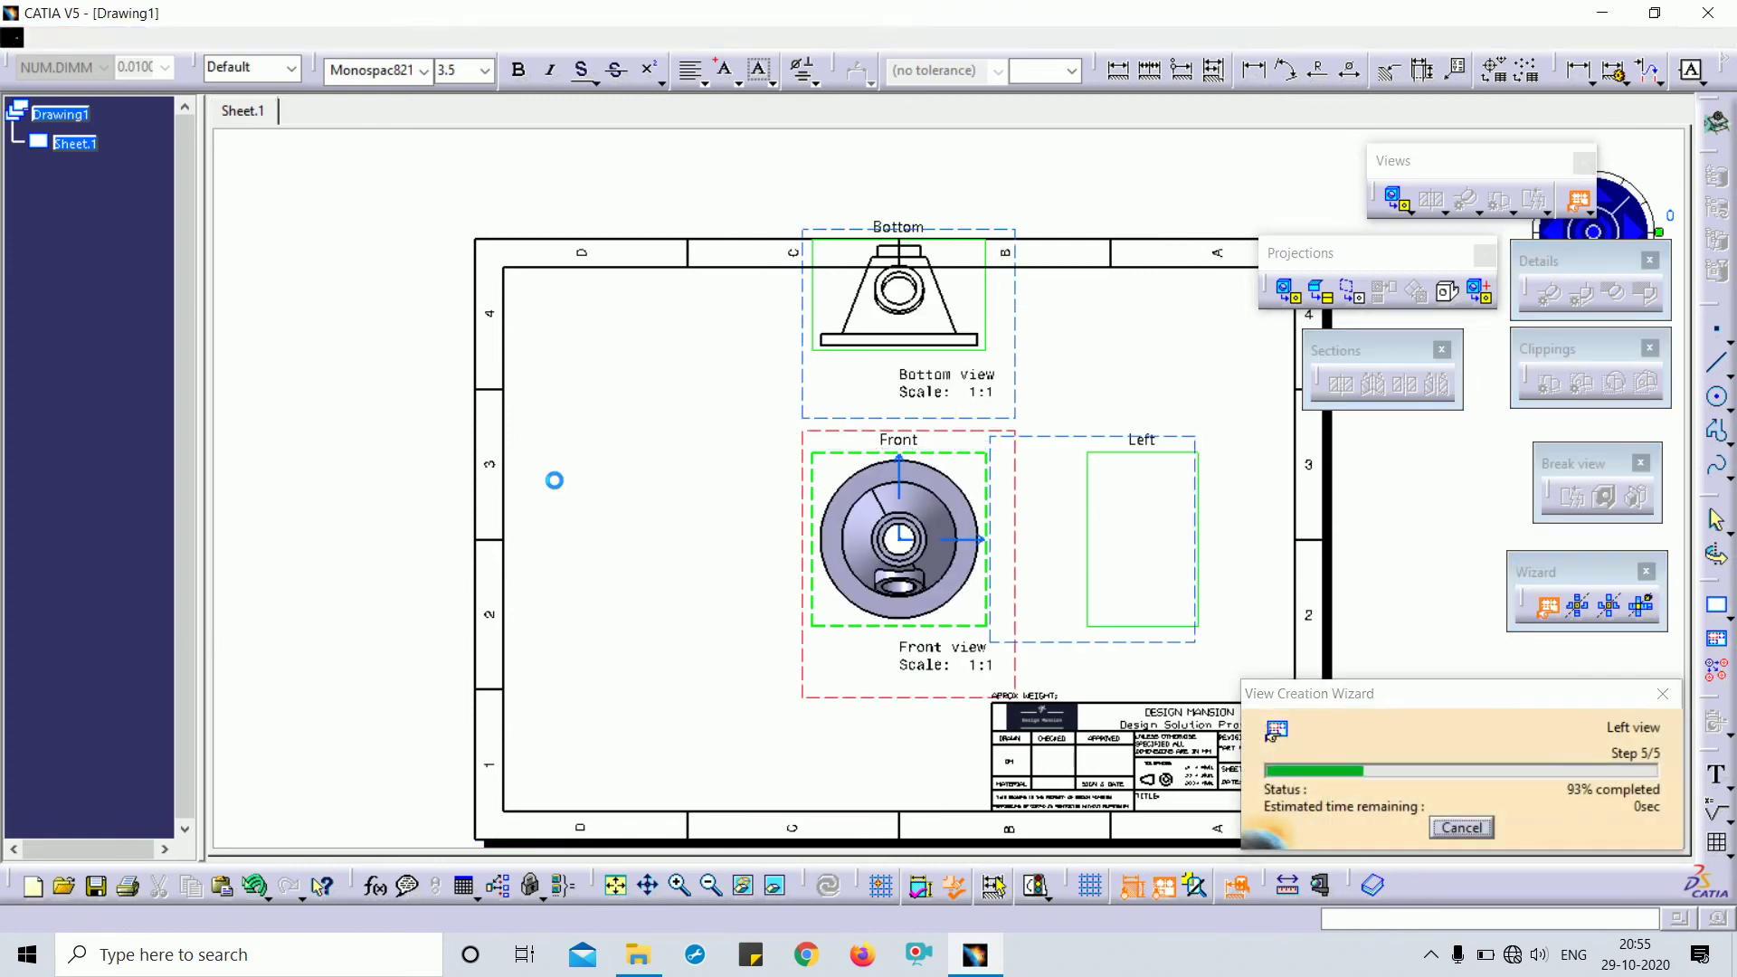
middle_click_drag(1140, 399, 1106, 448)
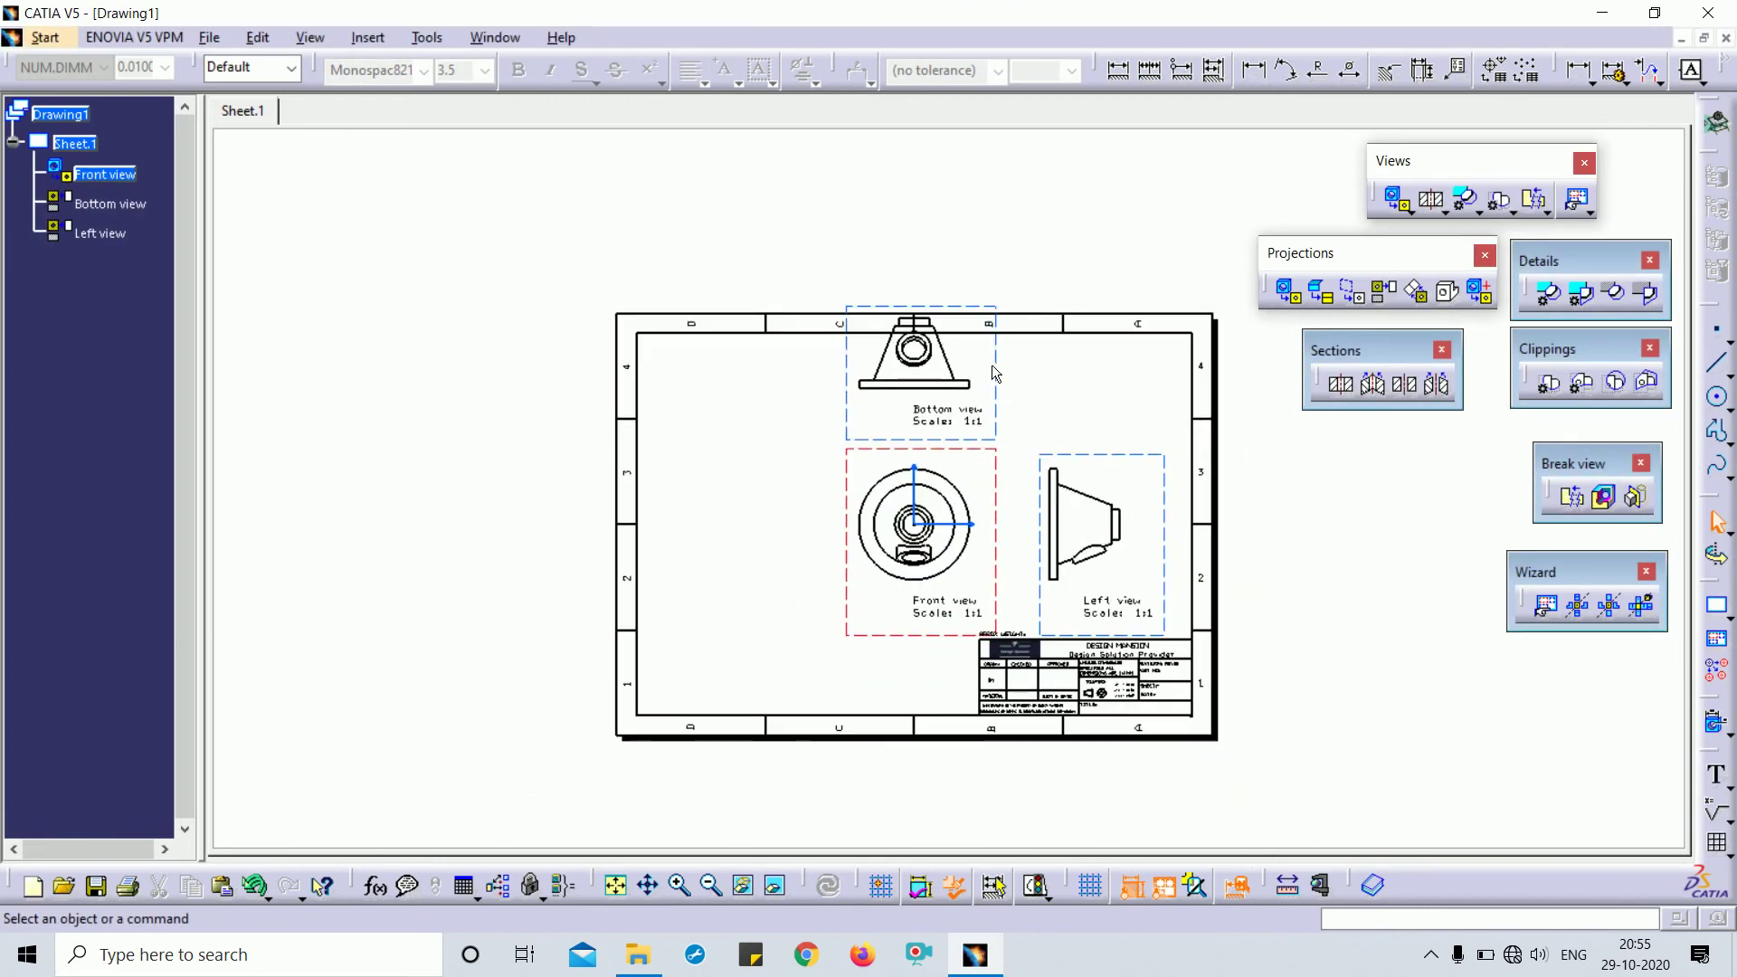
Move the front view further left on the sheet and shift the left view's label clear of the title block
left_click_drag(1004, 470, 847, 476)
middle_click_drag(991, 837, 968, 780)
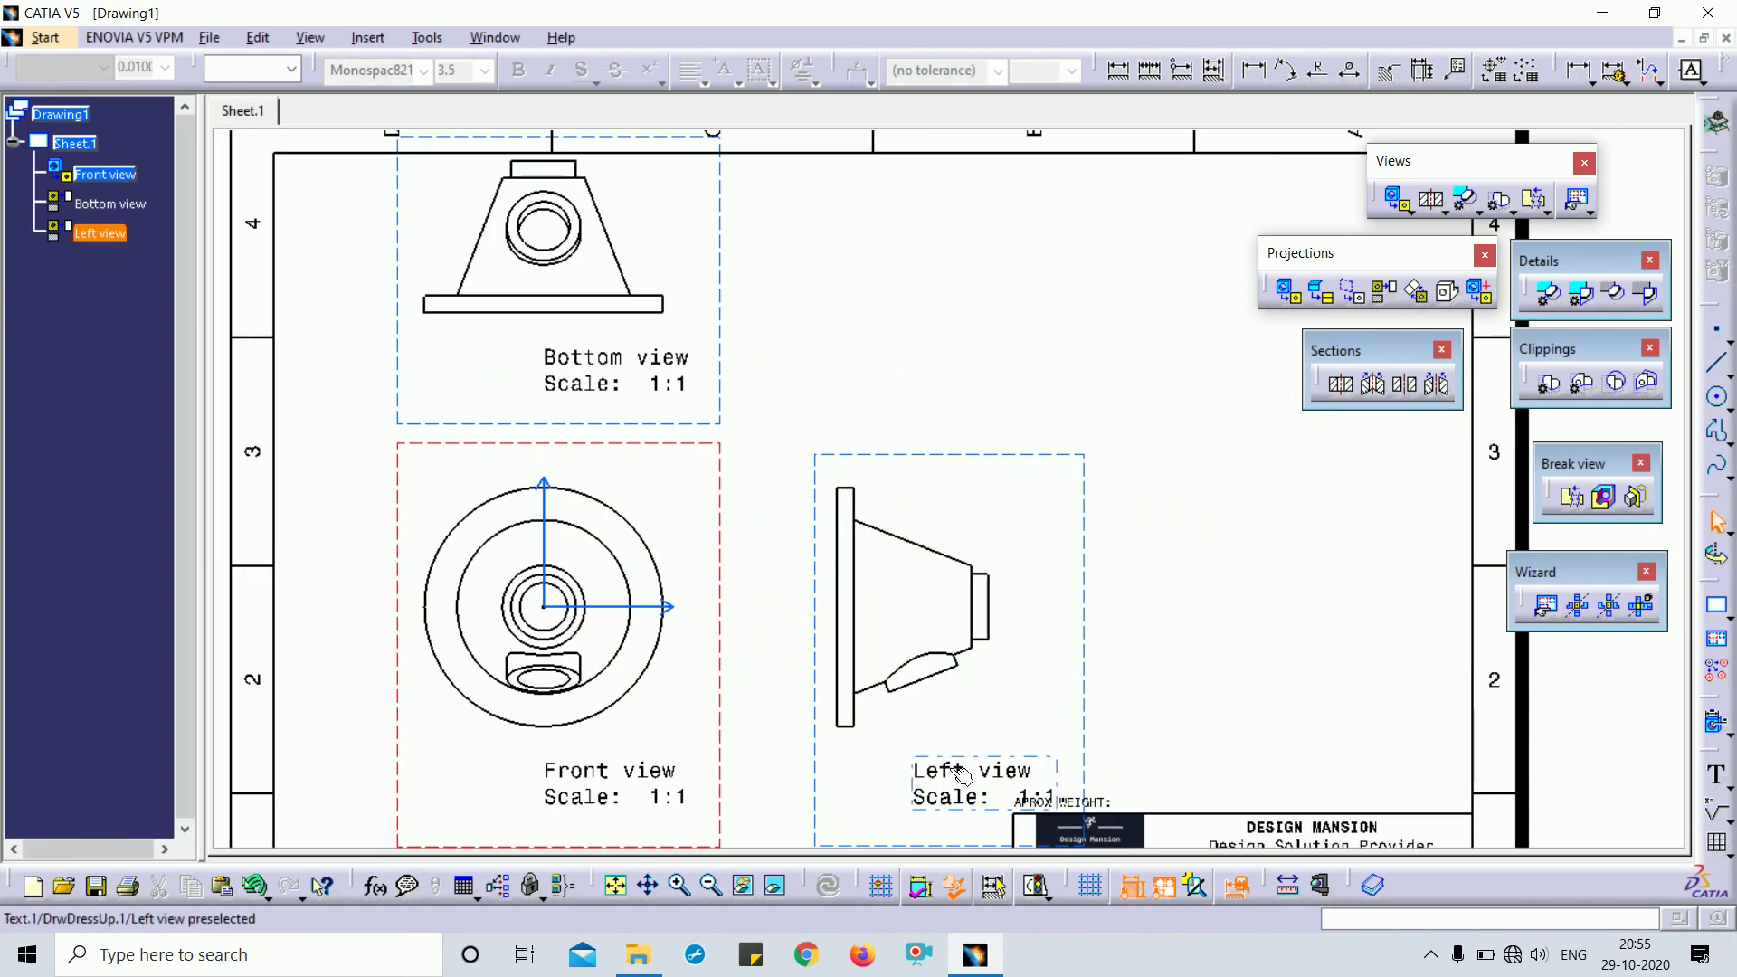
left_click_drag(976, 792, 898, 819)
left_click(1160, 538)
middle_click_drag(1160, 537, 1008, 291)
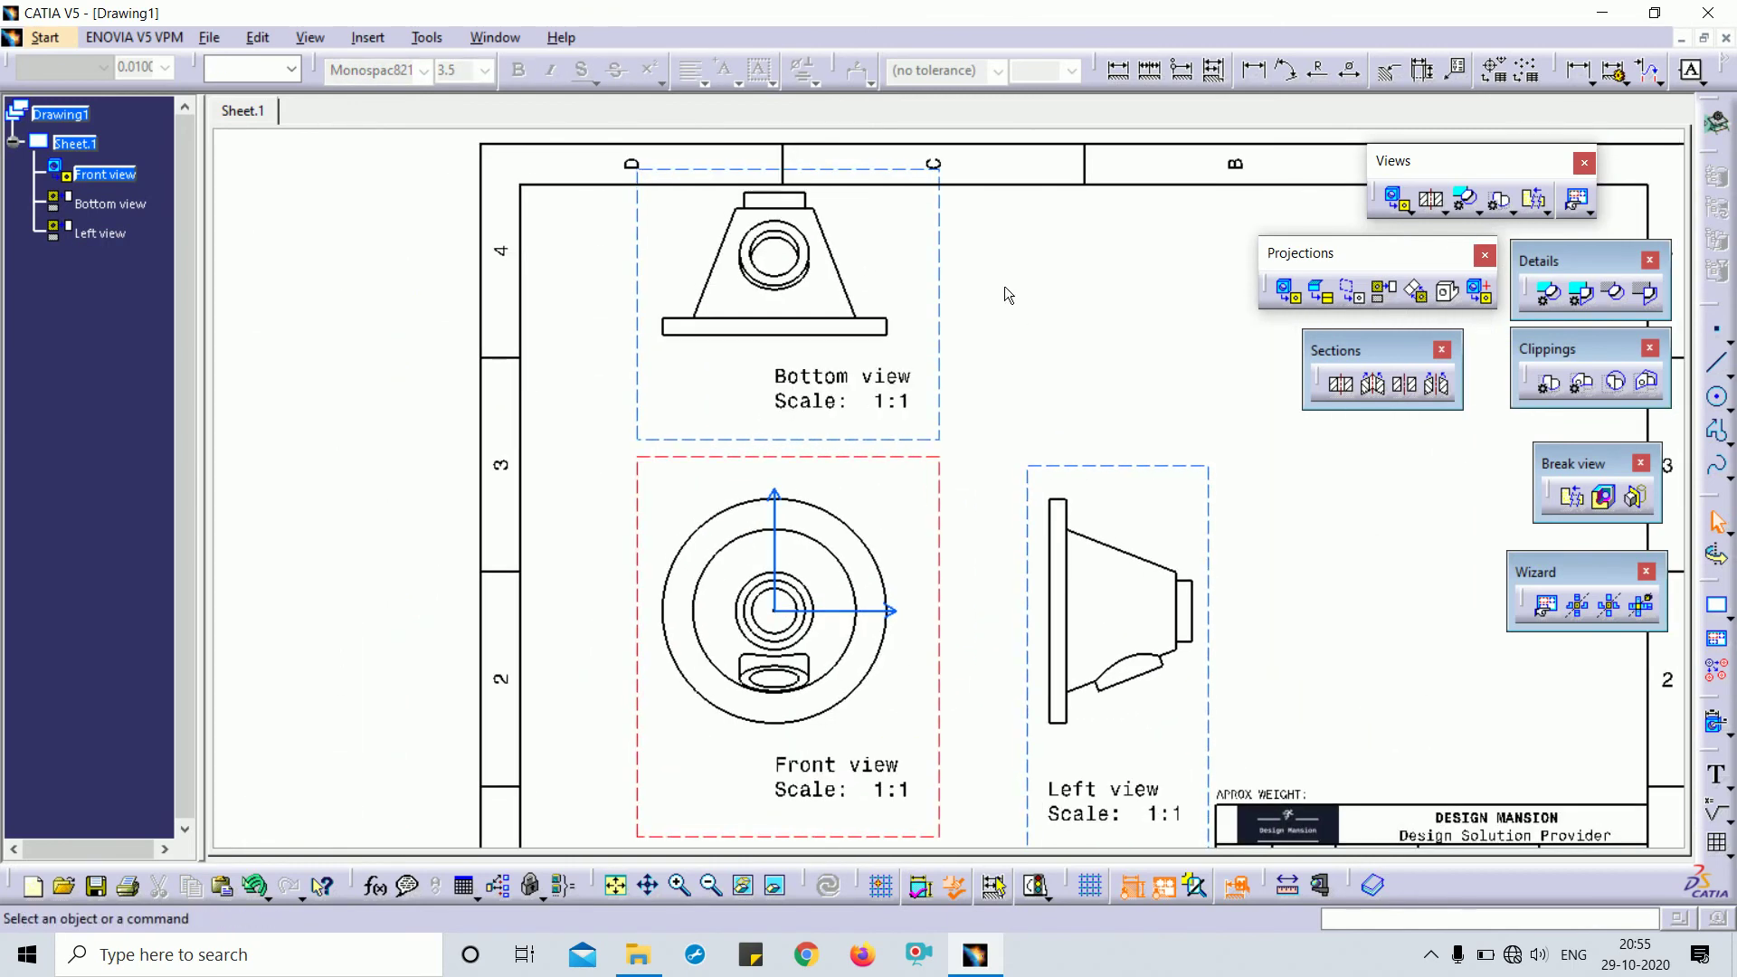
middle_click_drag(1064, 396, 1084, 441)
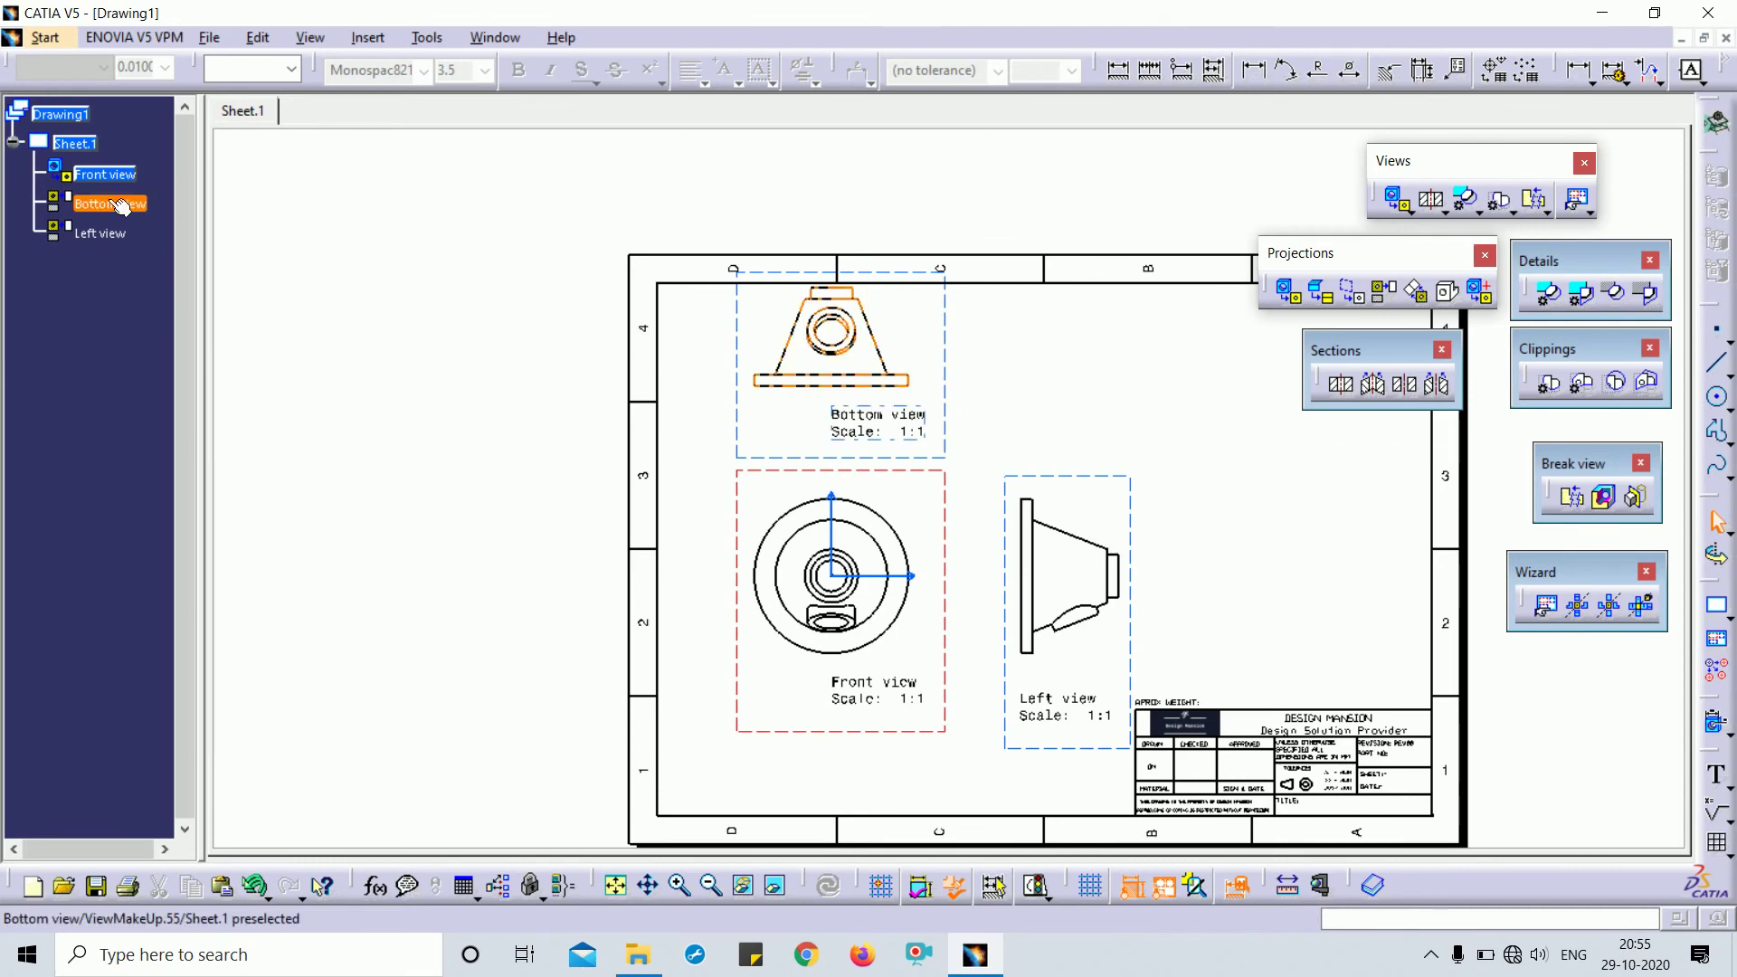
Delete the front, bottom and left views of the flanged part from the sheet
left_click(105, 174)
left_click(109, 204, "ctrl")
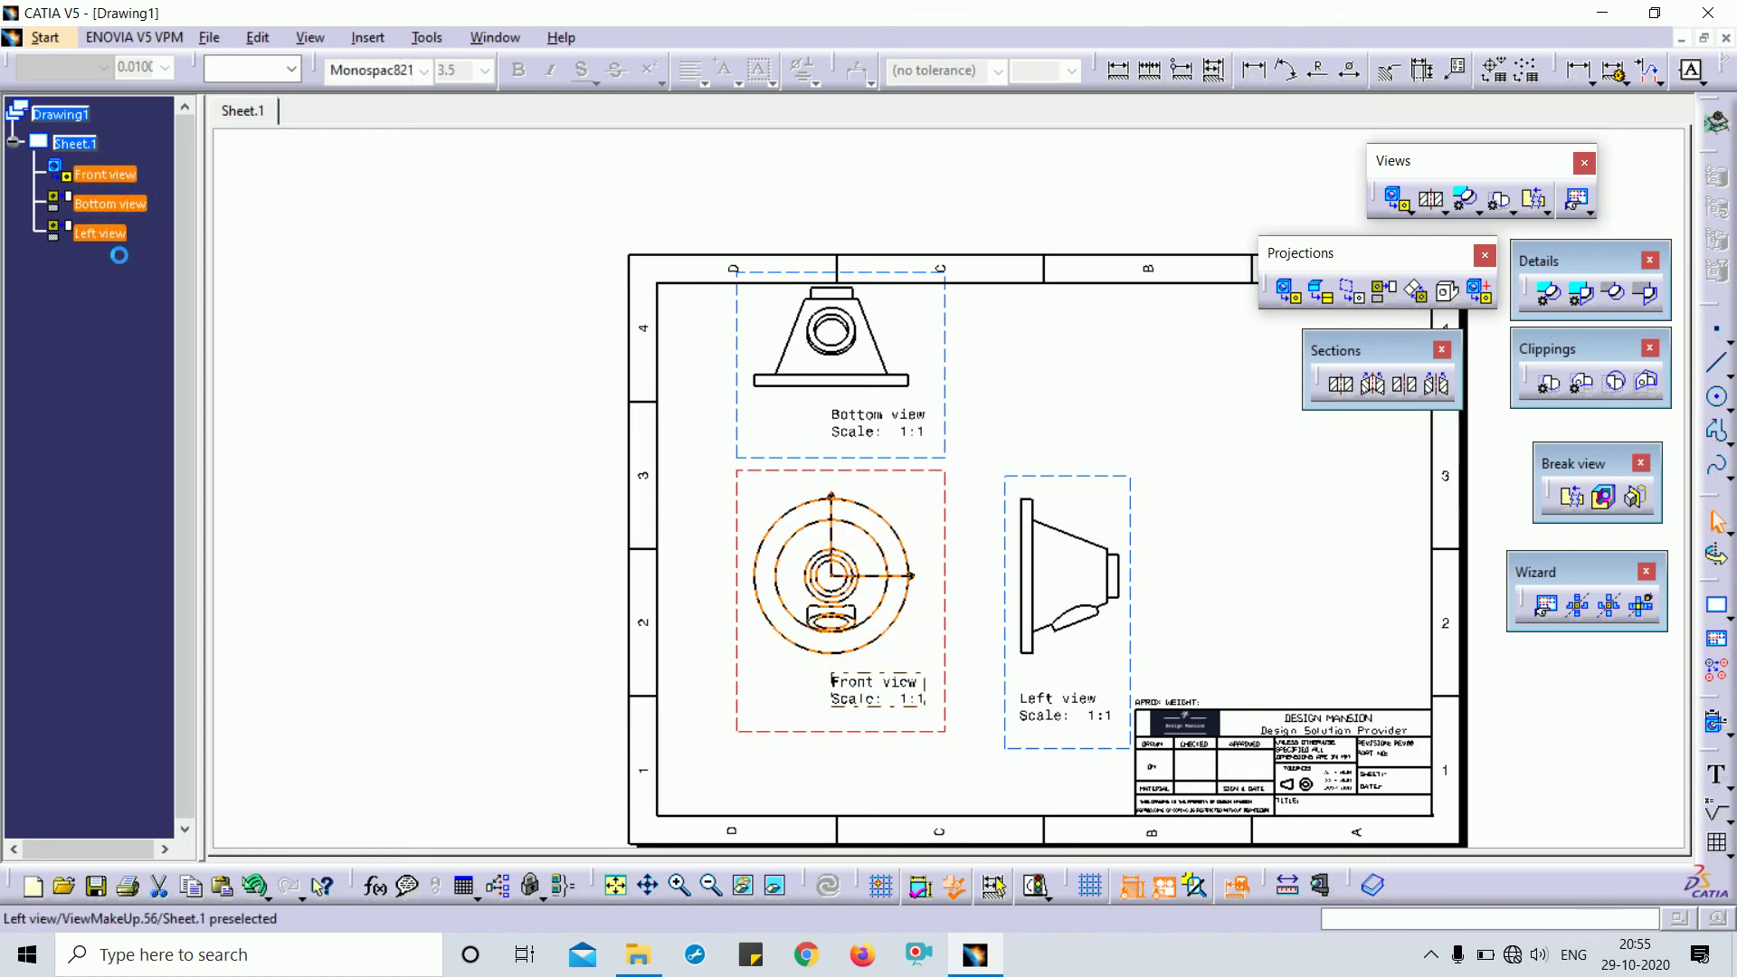
left_click(100, 233, "ctrl")
key("Delete")
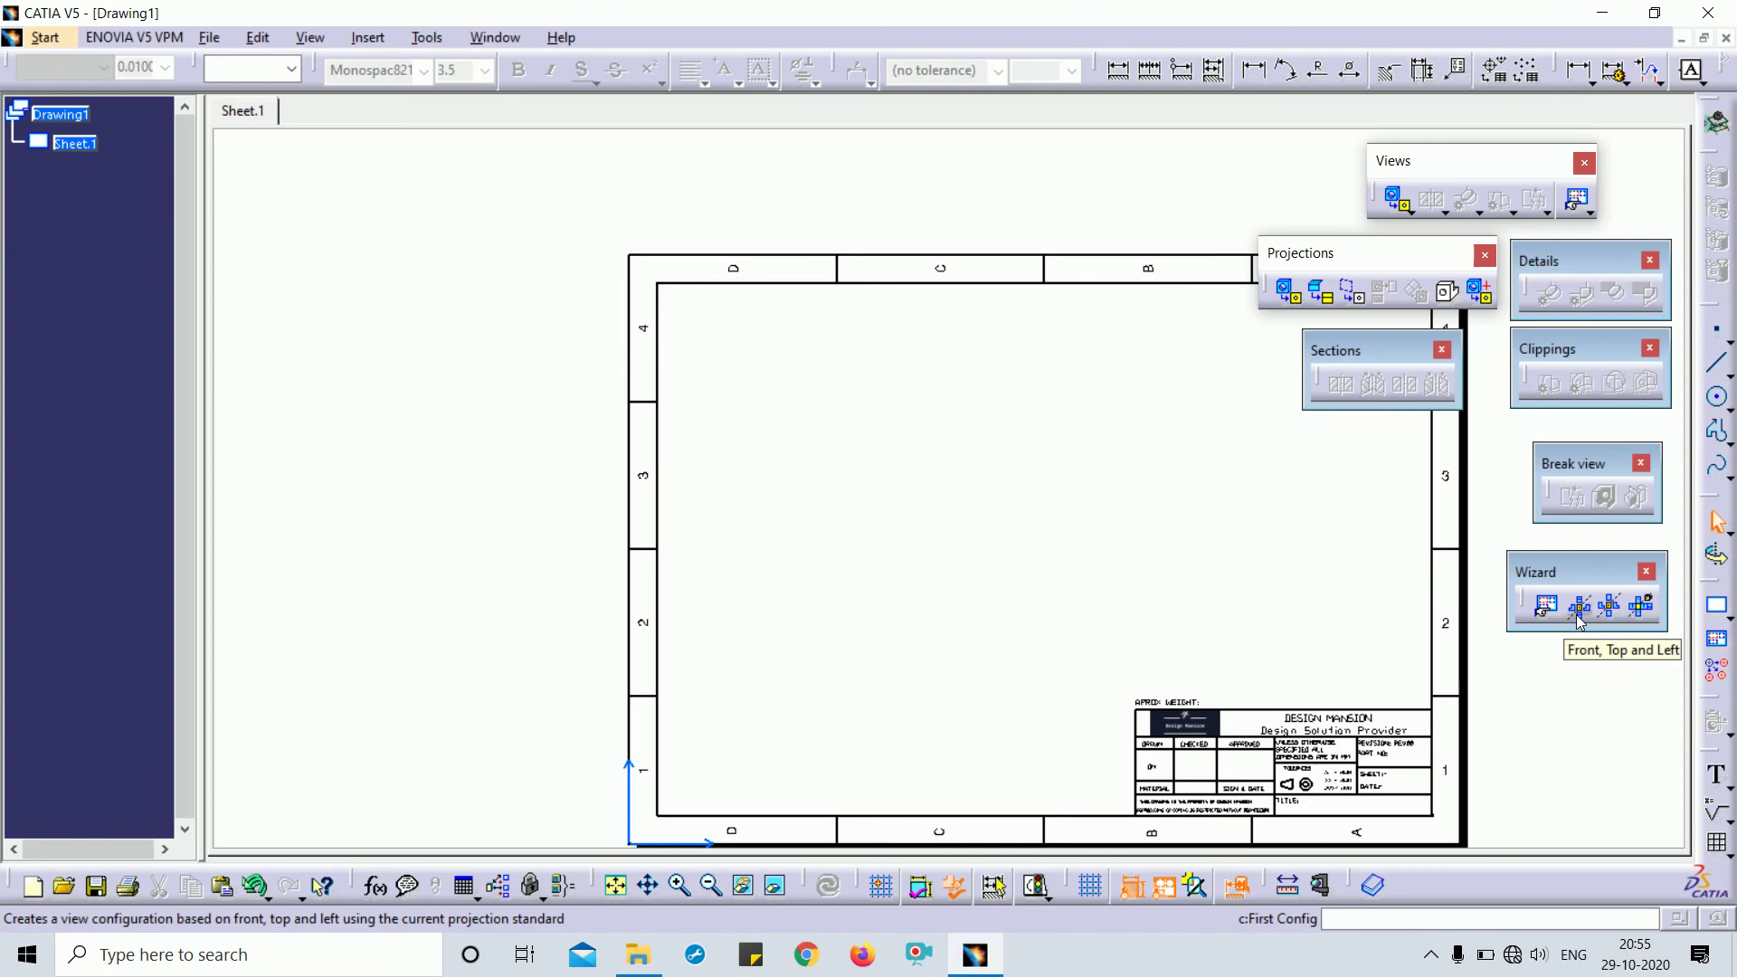
Create a Front, Top and Left view configuration of the flanged part, using the flange's upper face as reference
left_click(1579, 607)
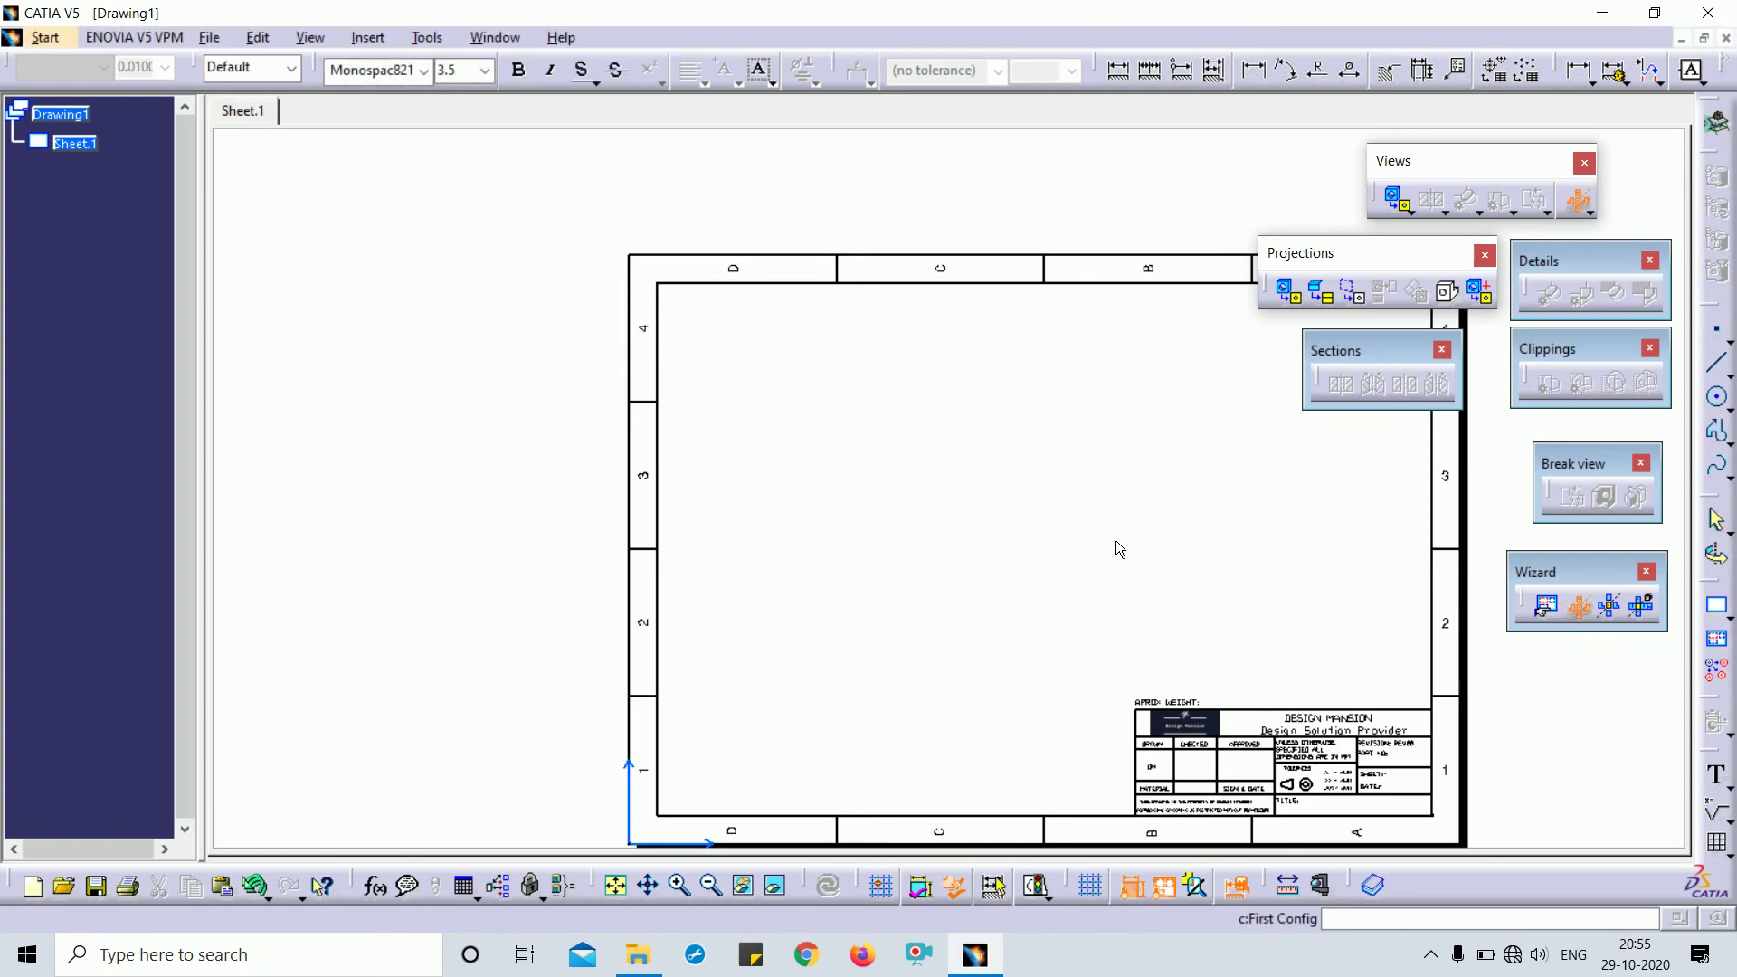
key("ctrl+Tab")
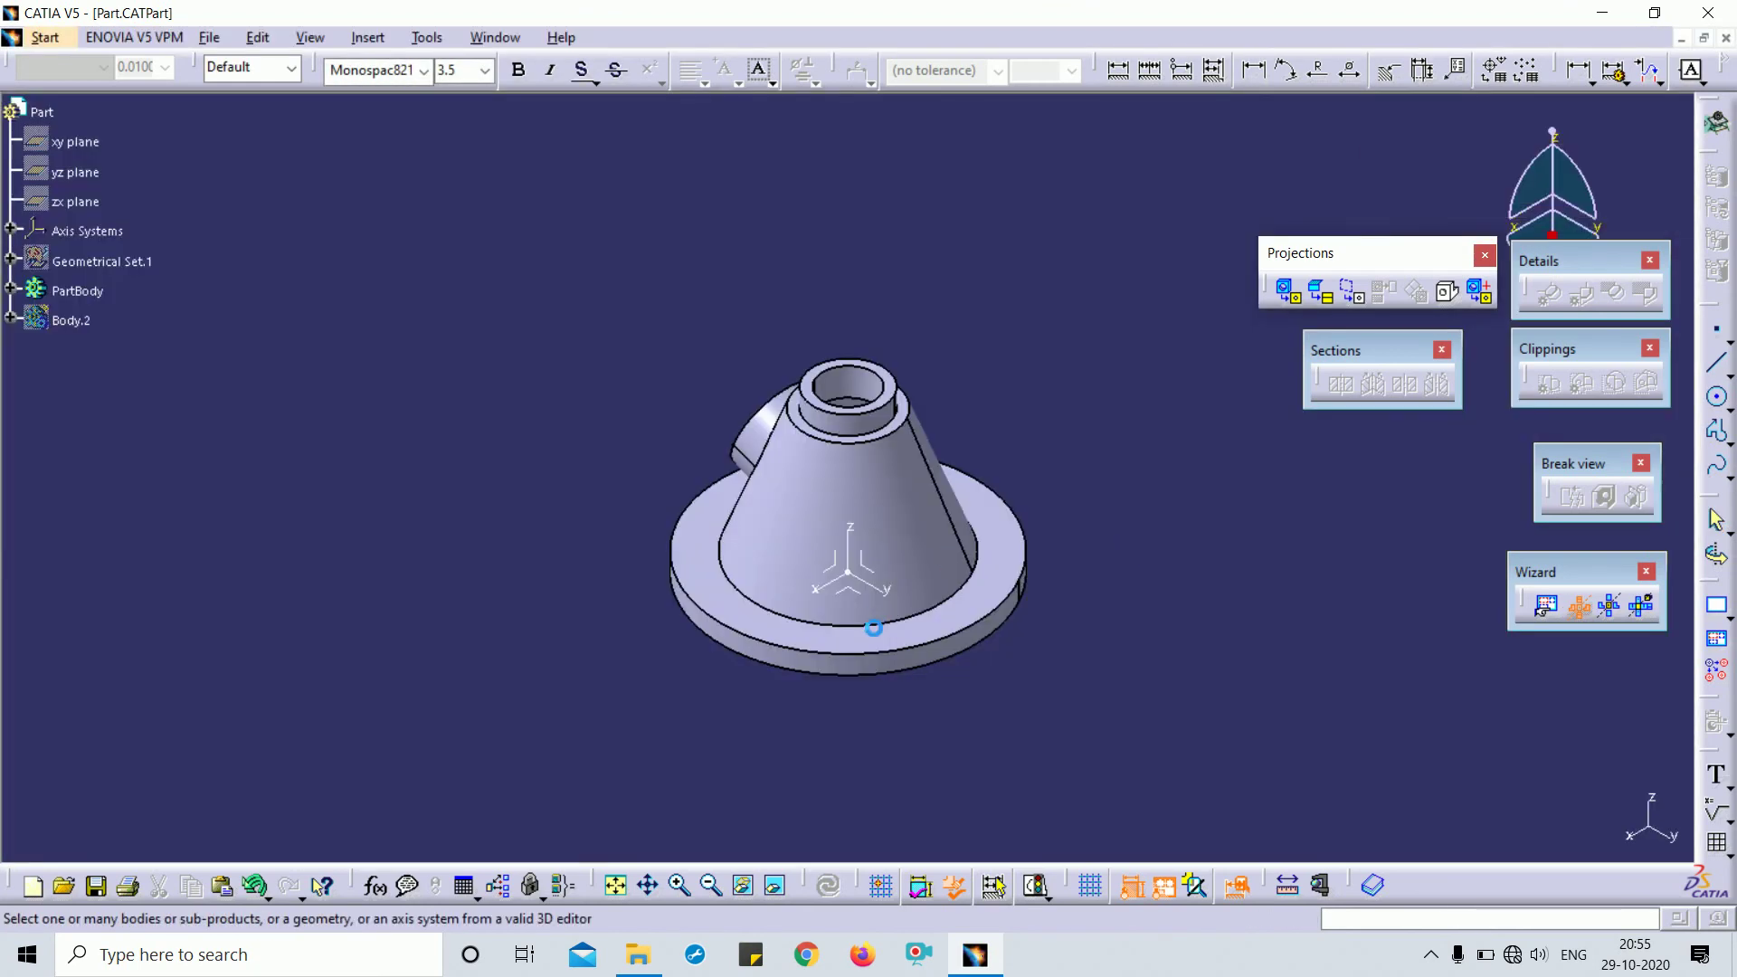
left_click(857, 598)
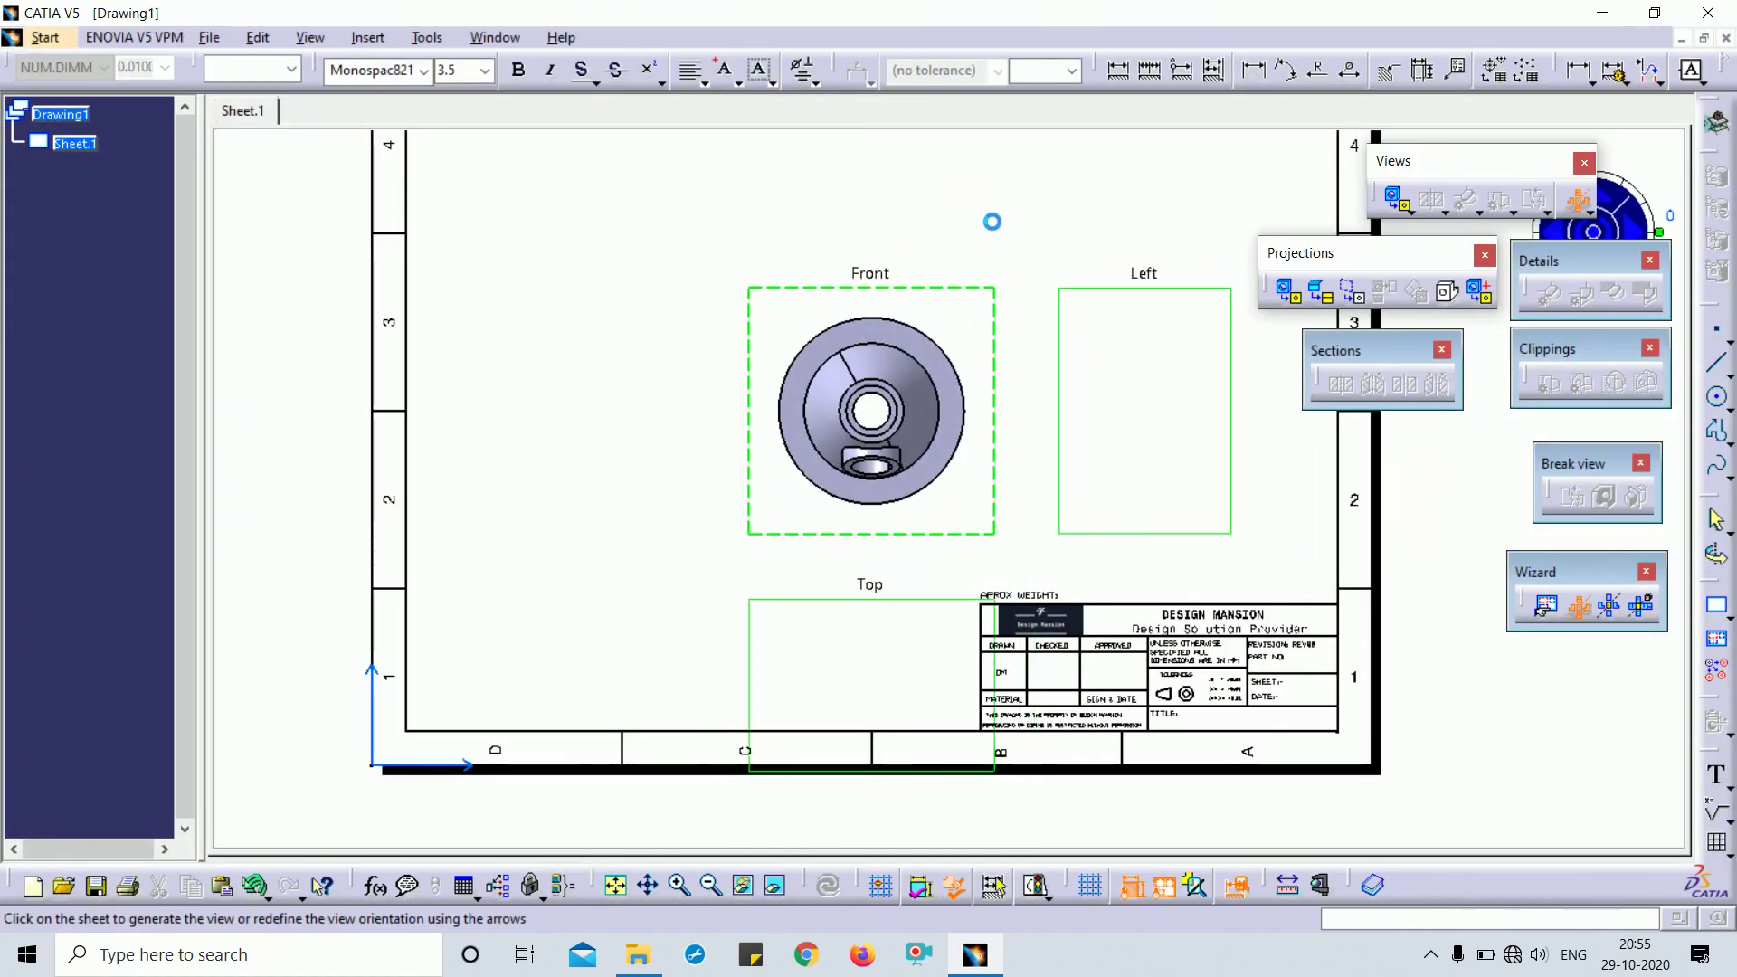
left_click(992, 221)
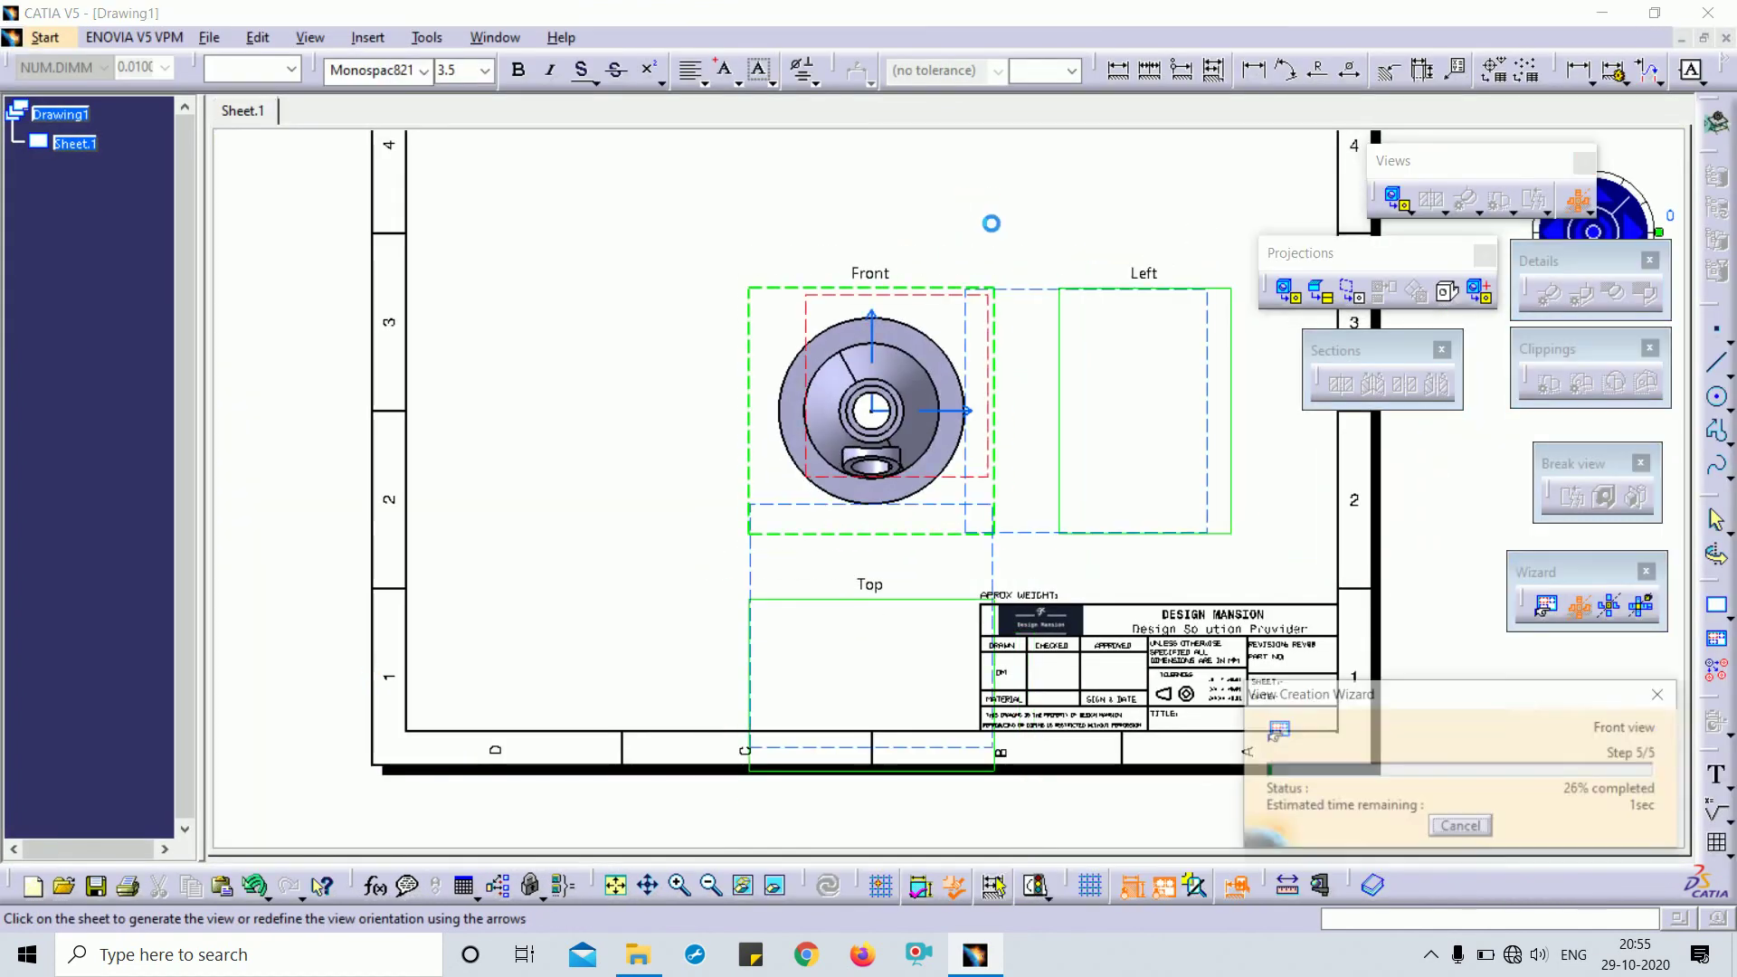
middle_click_drag(1037, 444, 1037, 518)
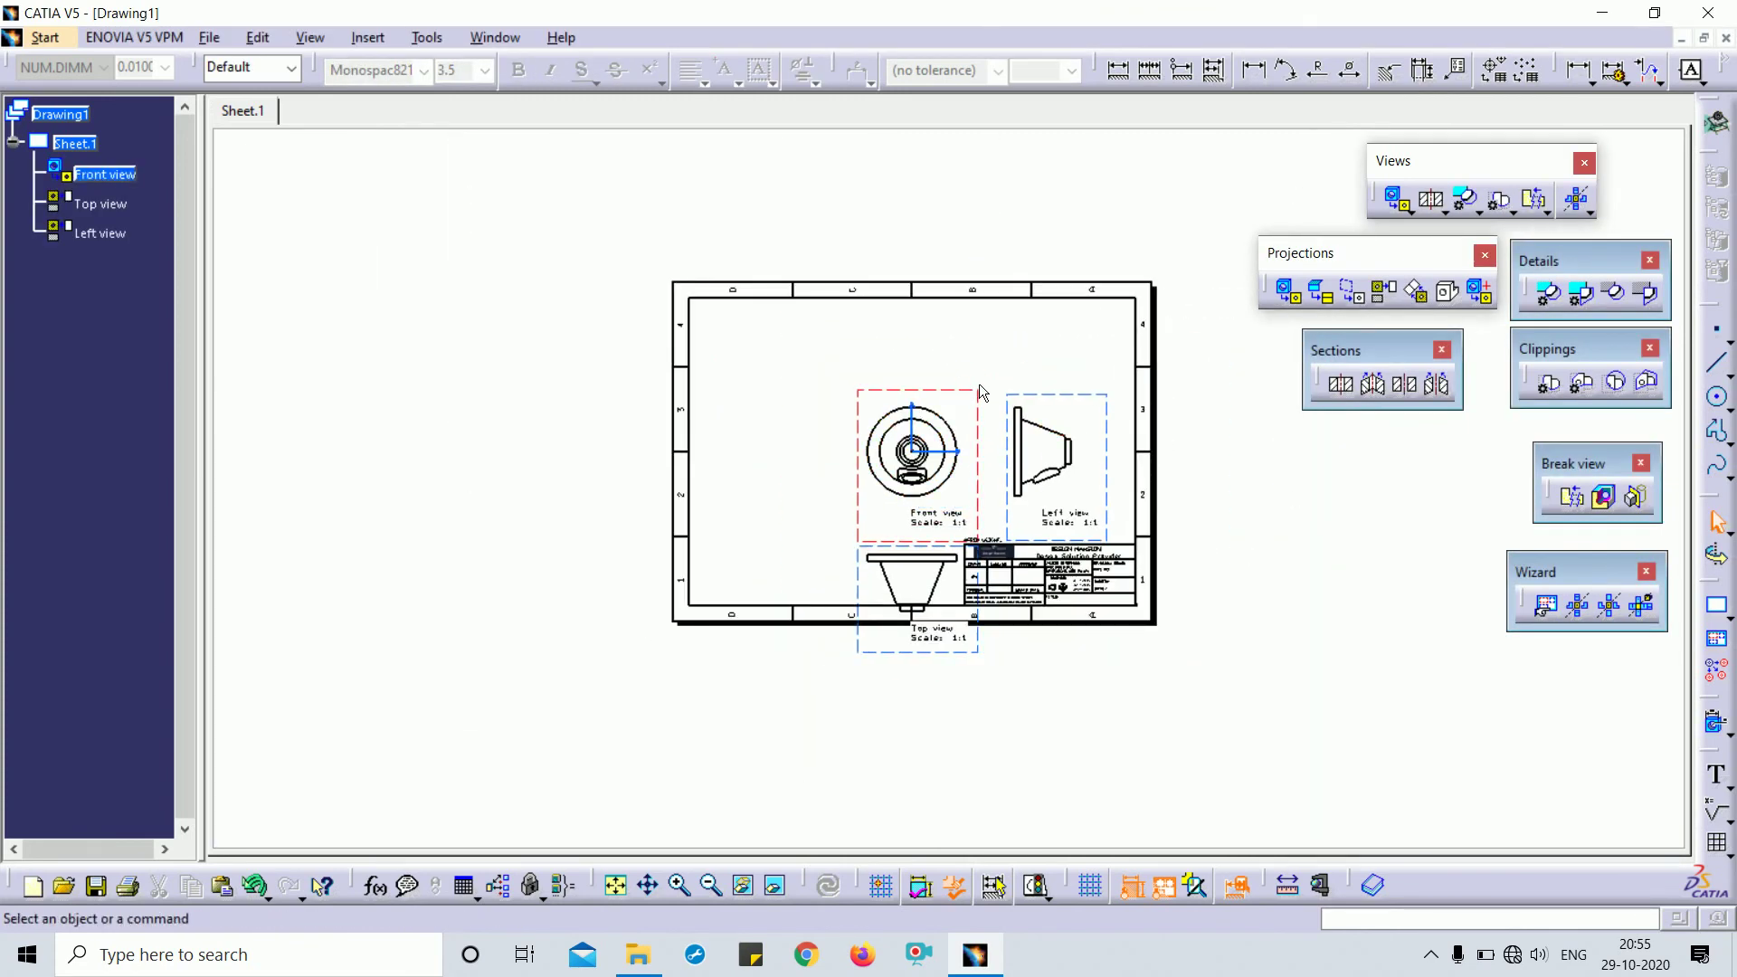
Move the front view and its linked views toward the sheet's upper-left corner, and delete the front, top and left views
left_click_drag(983, 391, 851, 329)
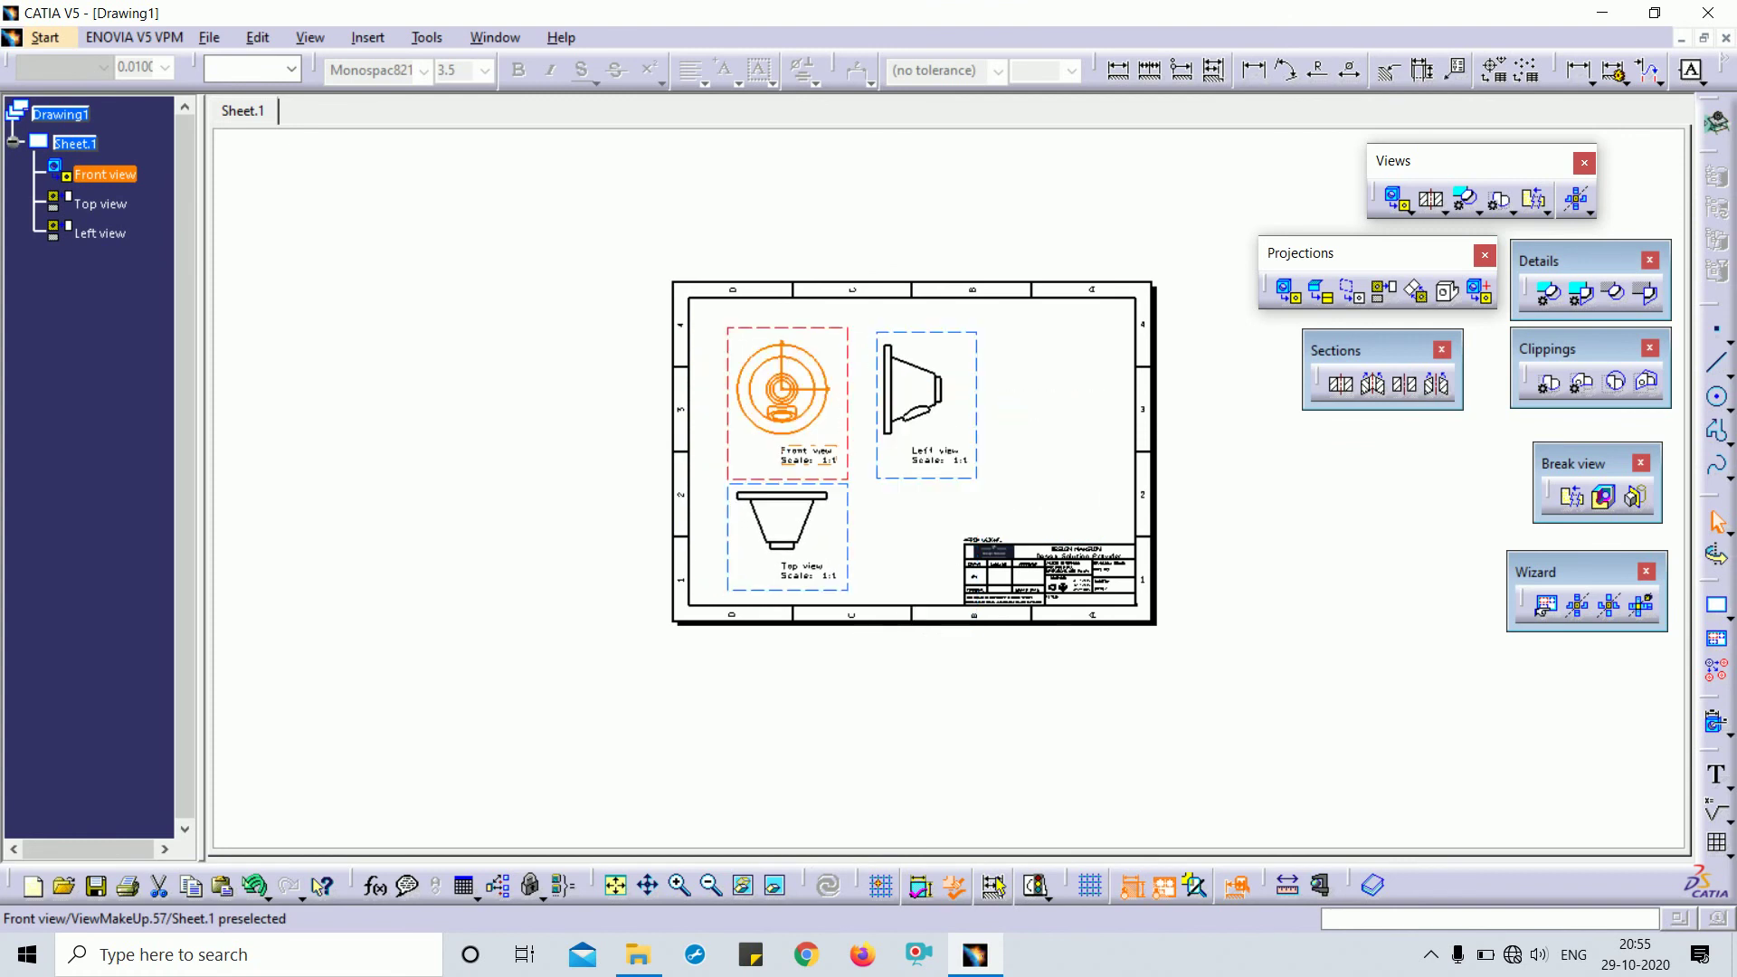
left_click_drag(604, 212, 1070, 675)
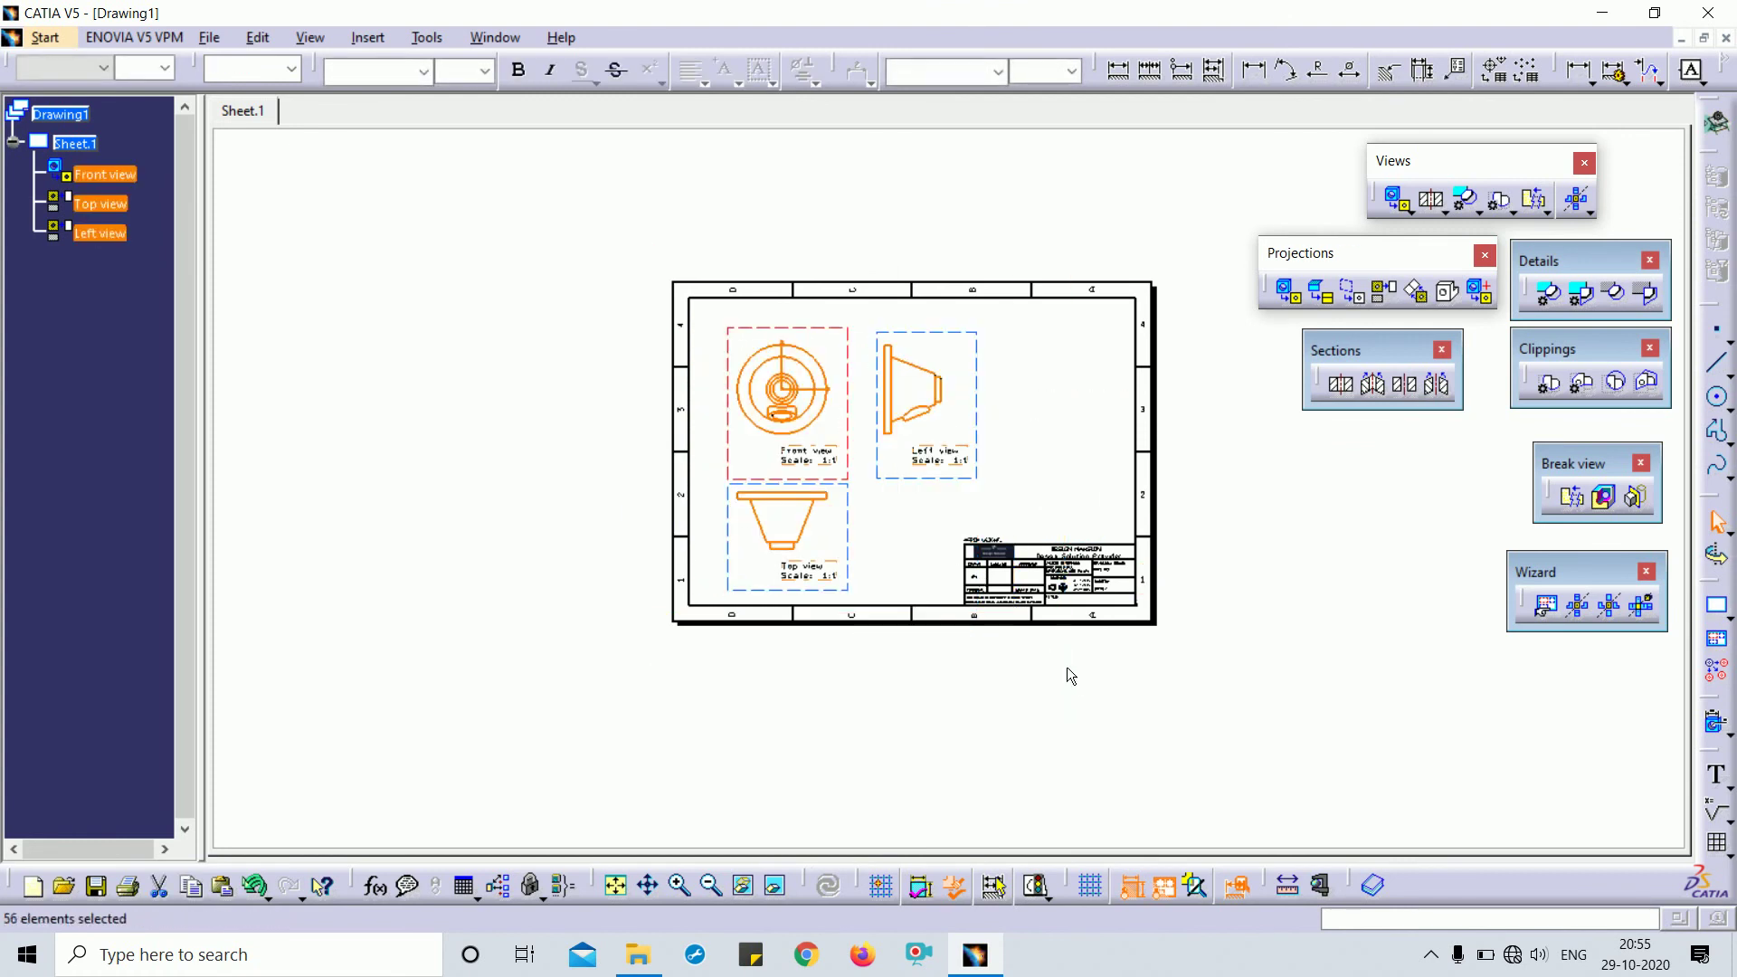
key("Delete")
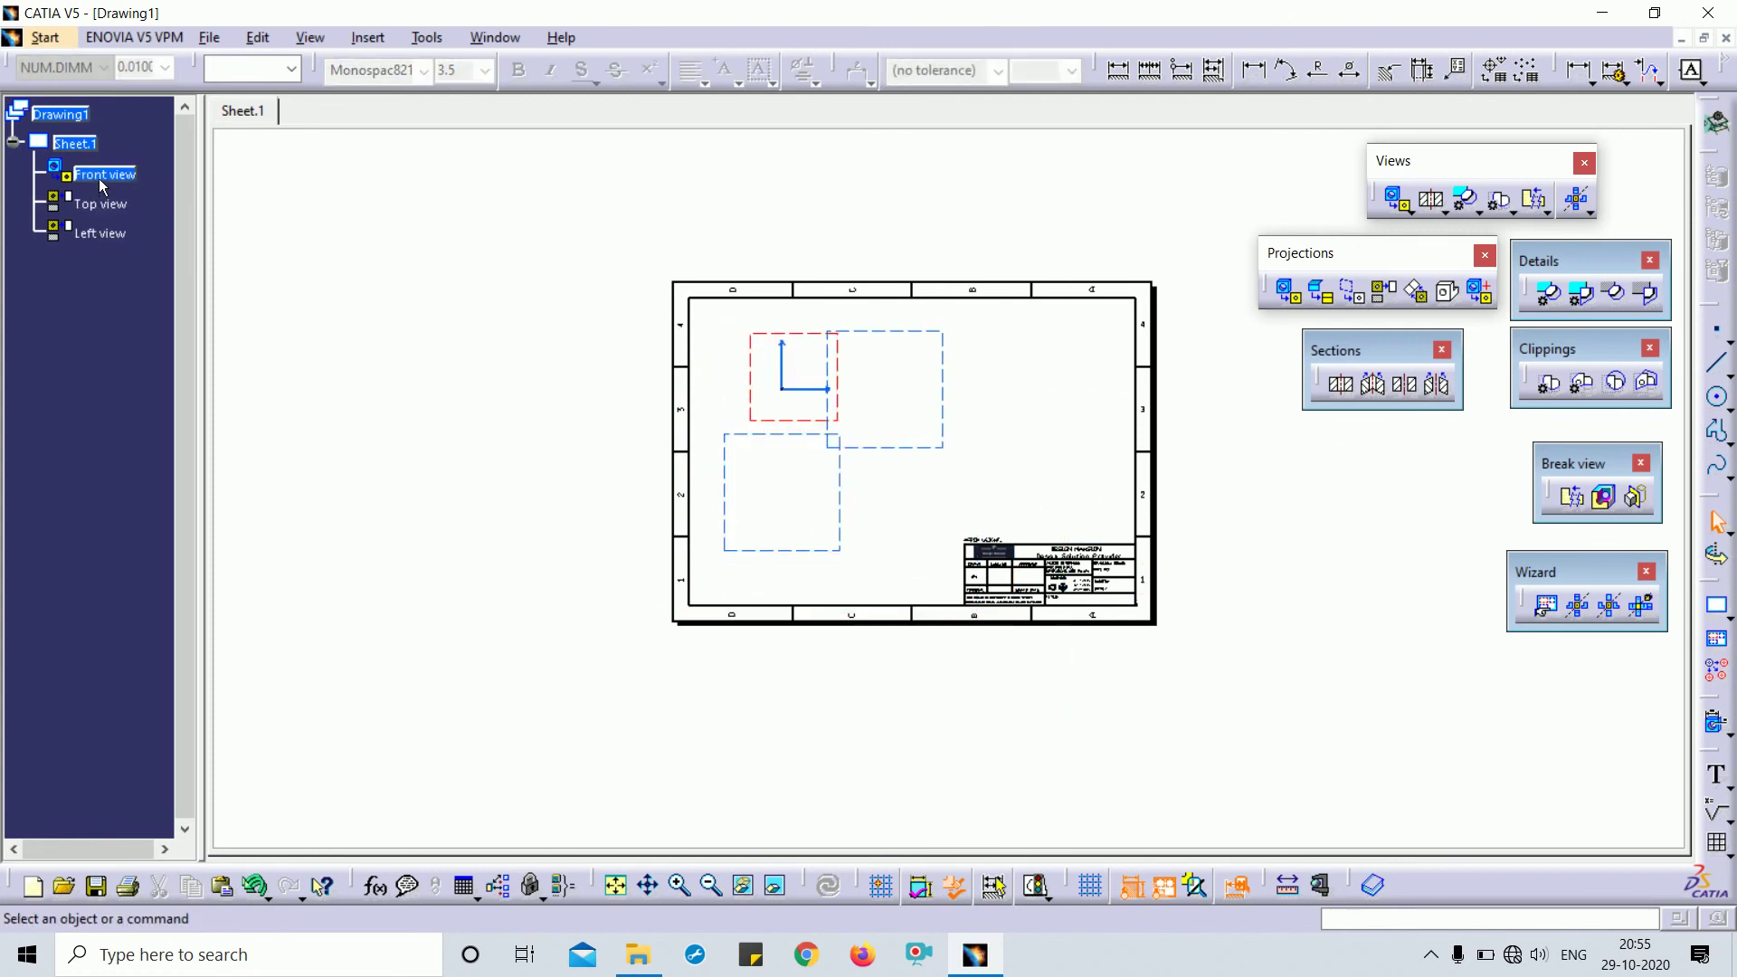
left_click(102, 175)
left_click(104, 233, "shift")
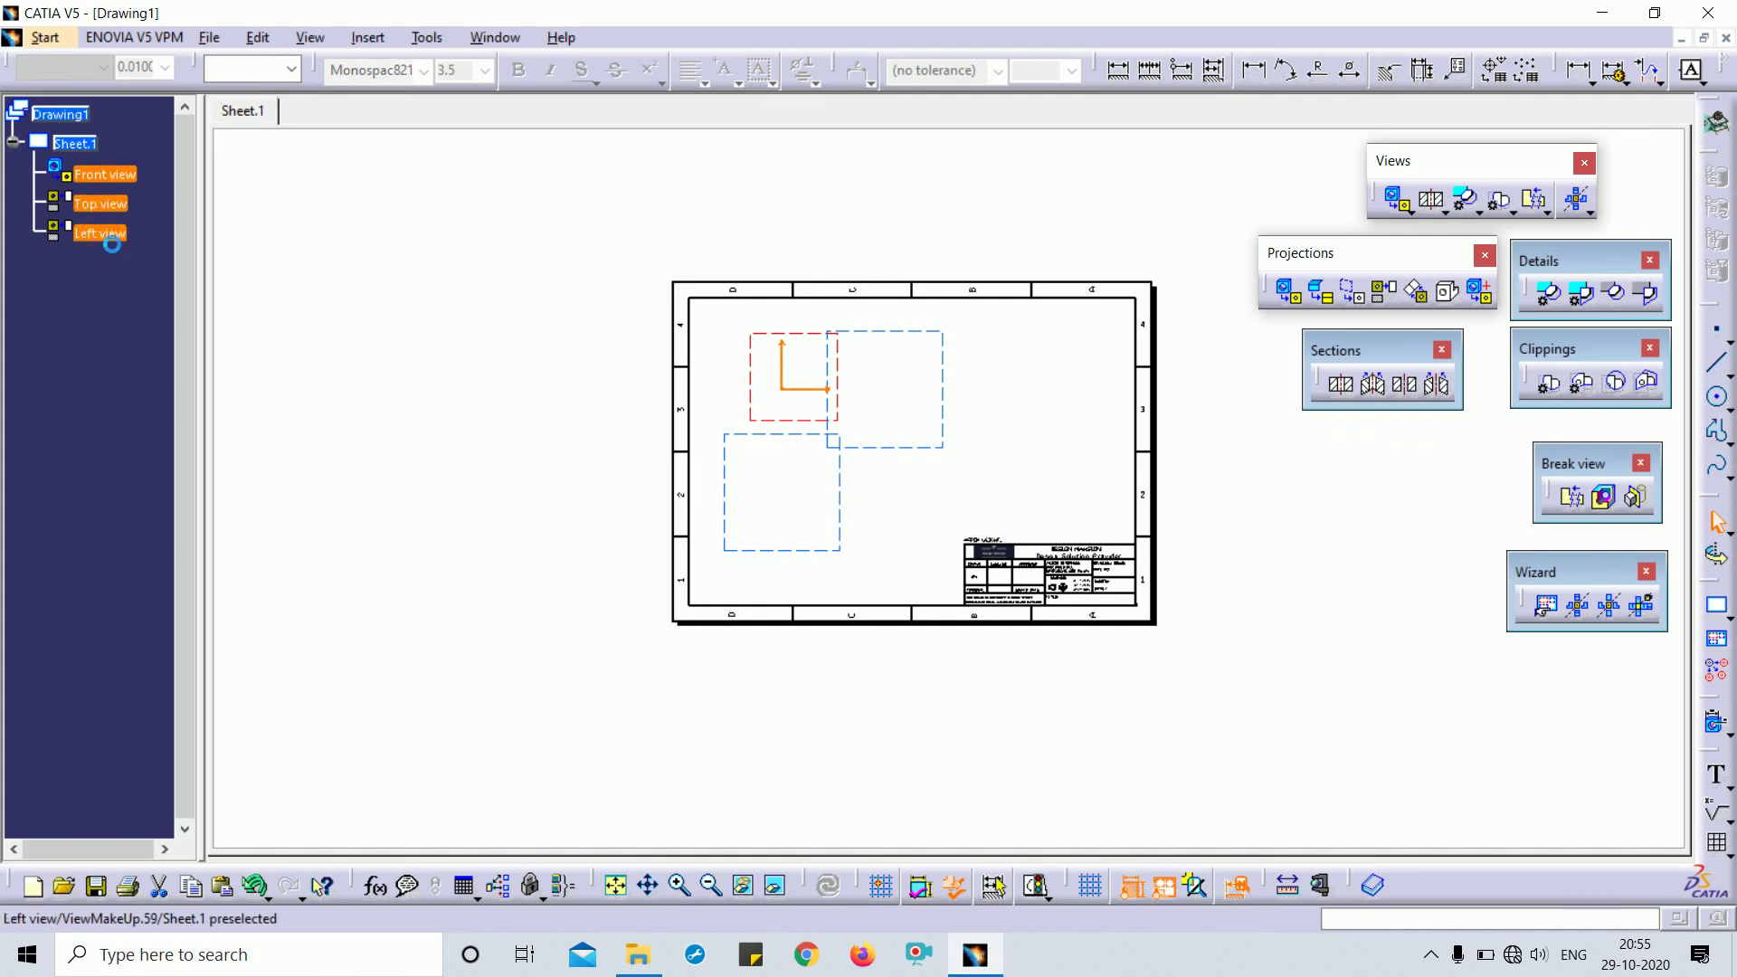
key("Delete")
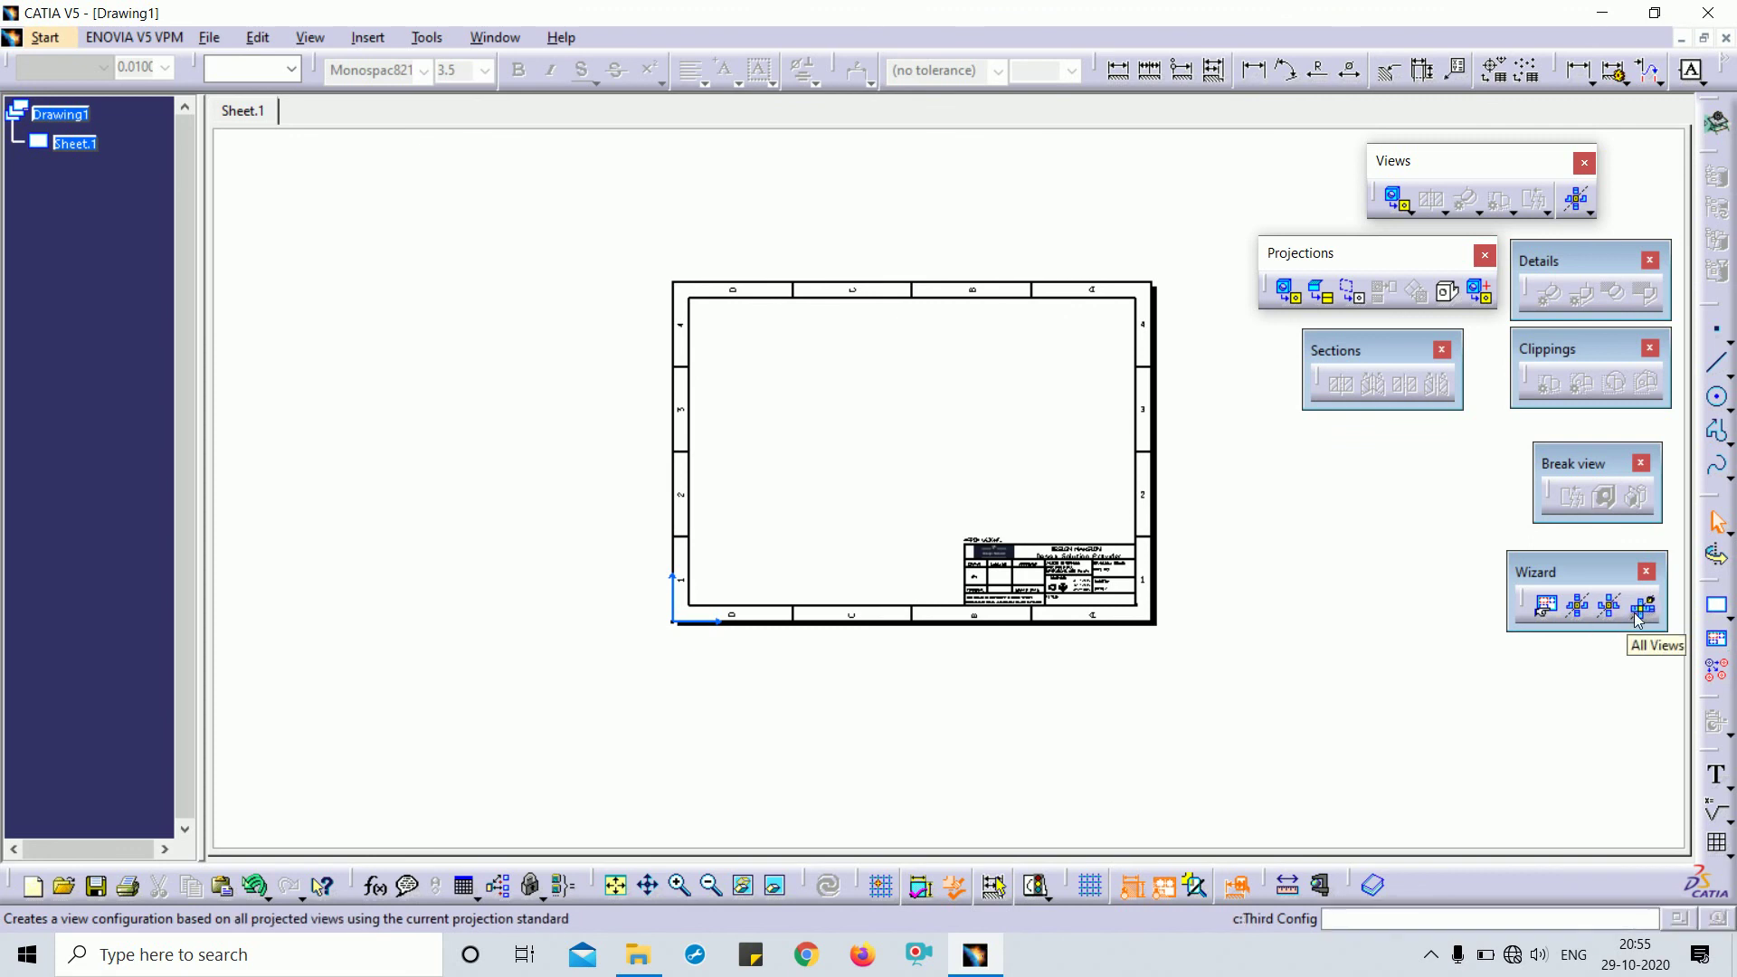
Create an All Views configuration using the flange's upper face as the front reference, and move the front view further left on the sheet
left_click(1639, 620)
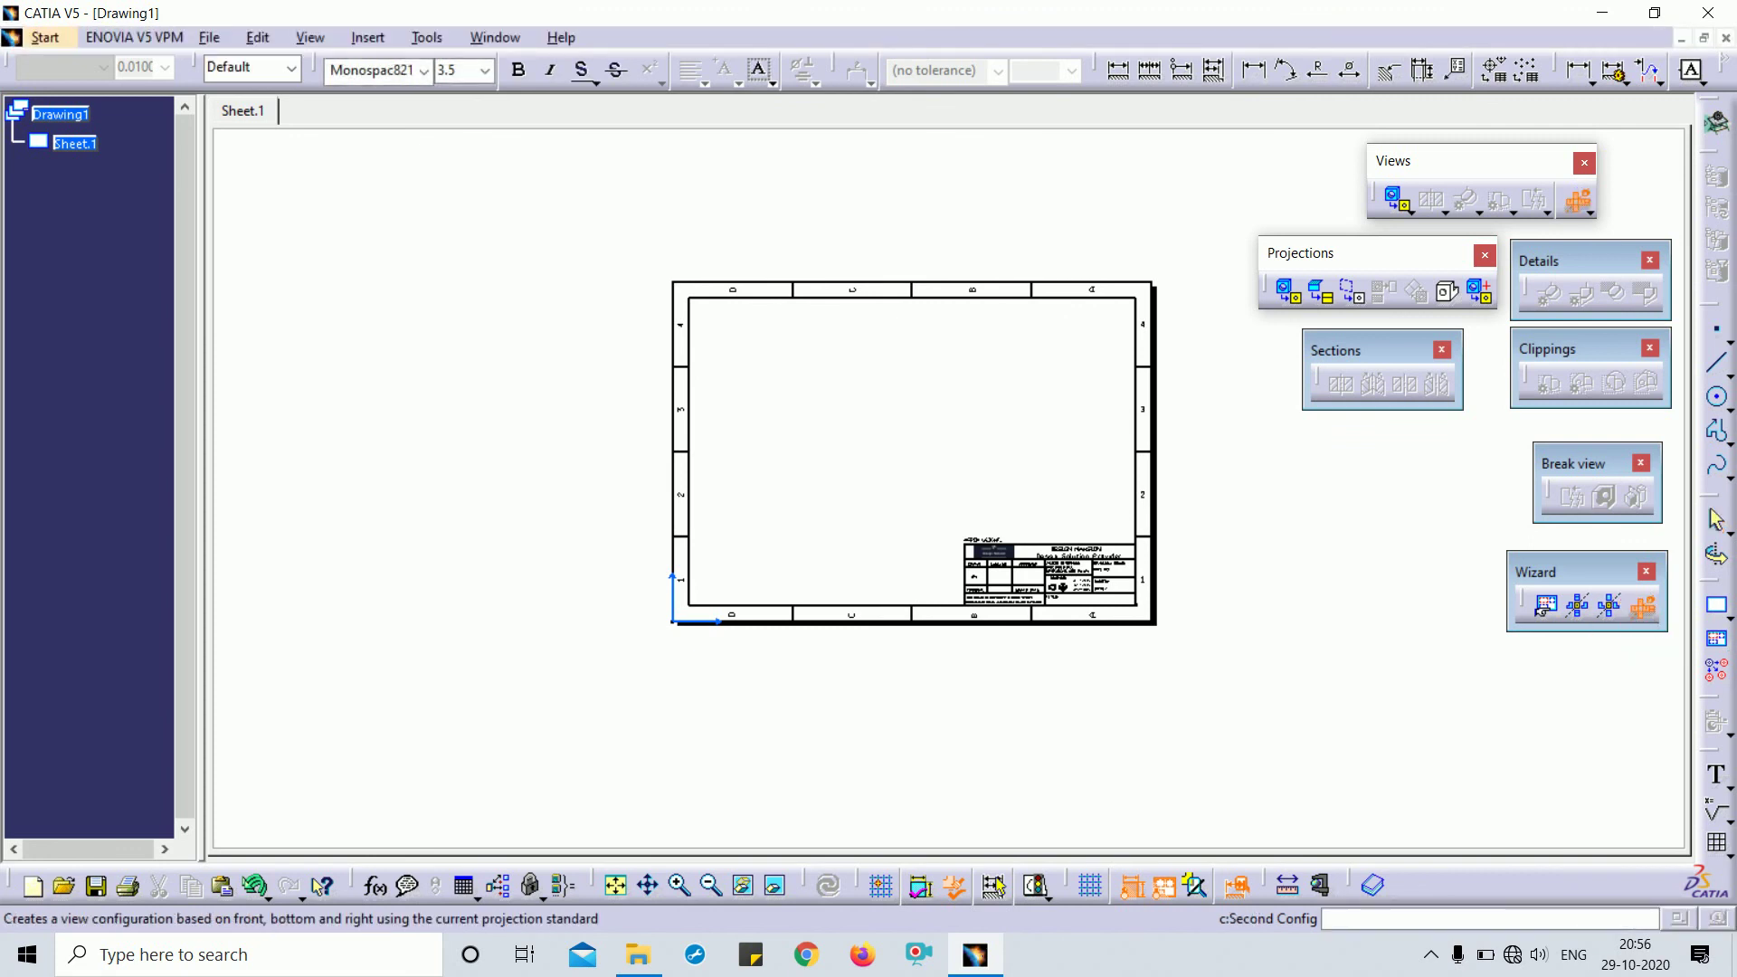
key("ctrl+Tab")
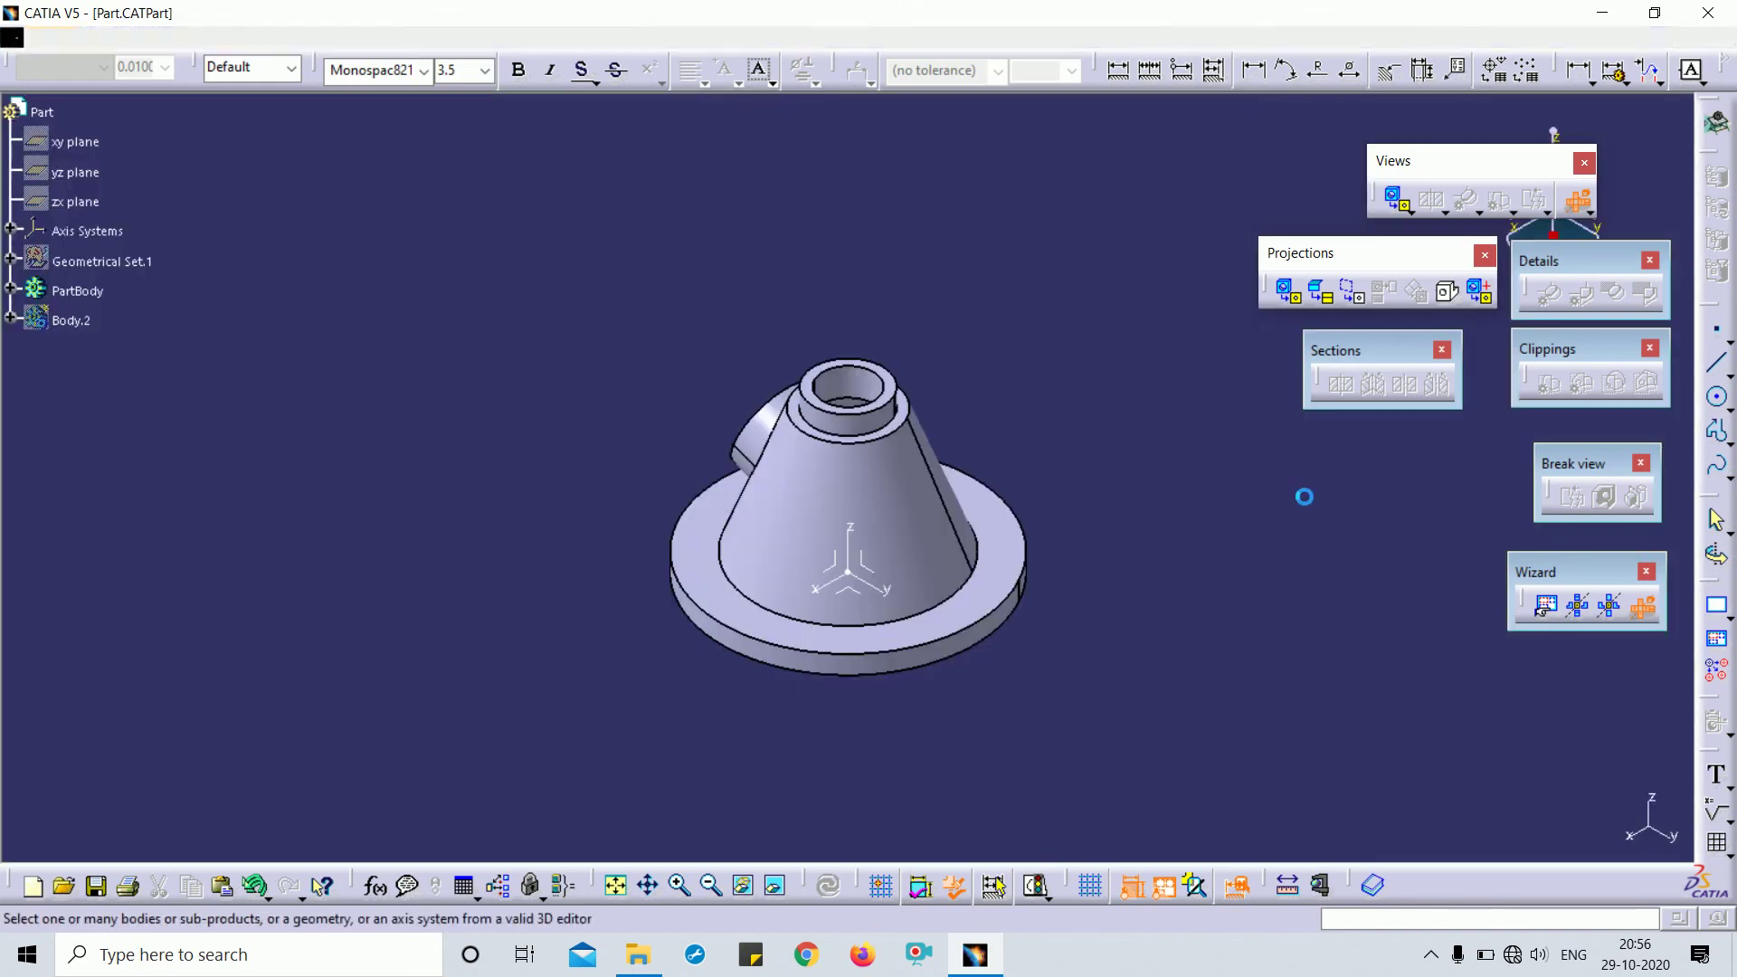
left_click(868, 603)
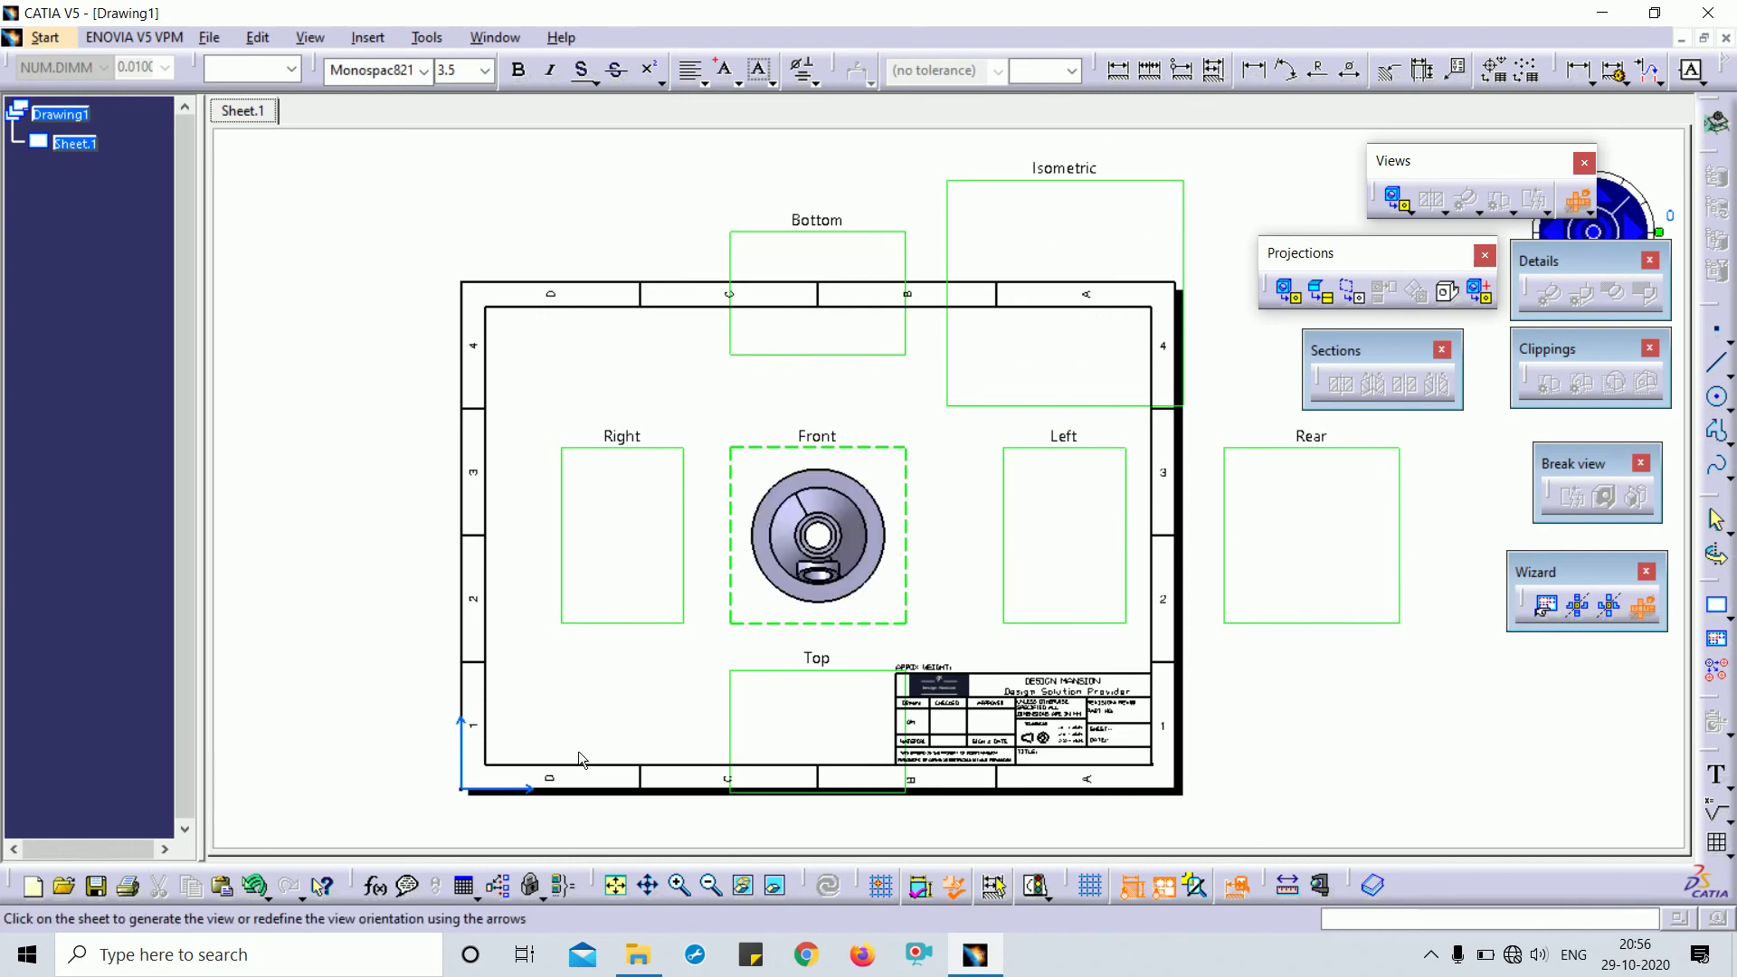
left_click(538, 667)
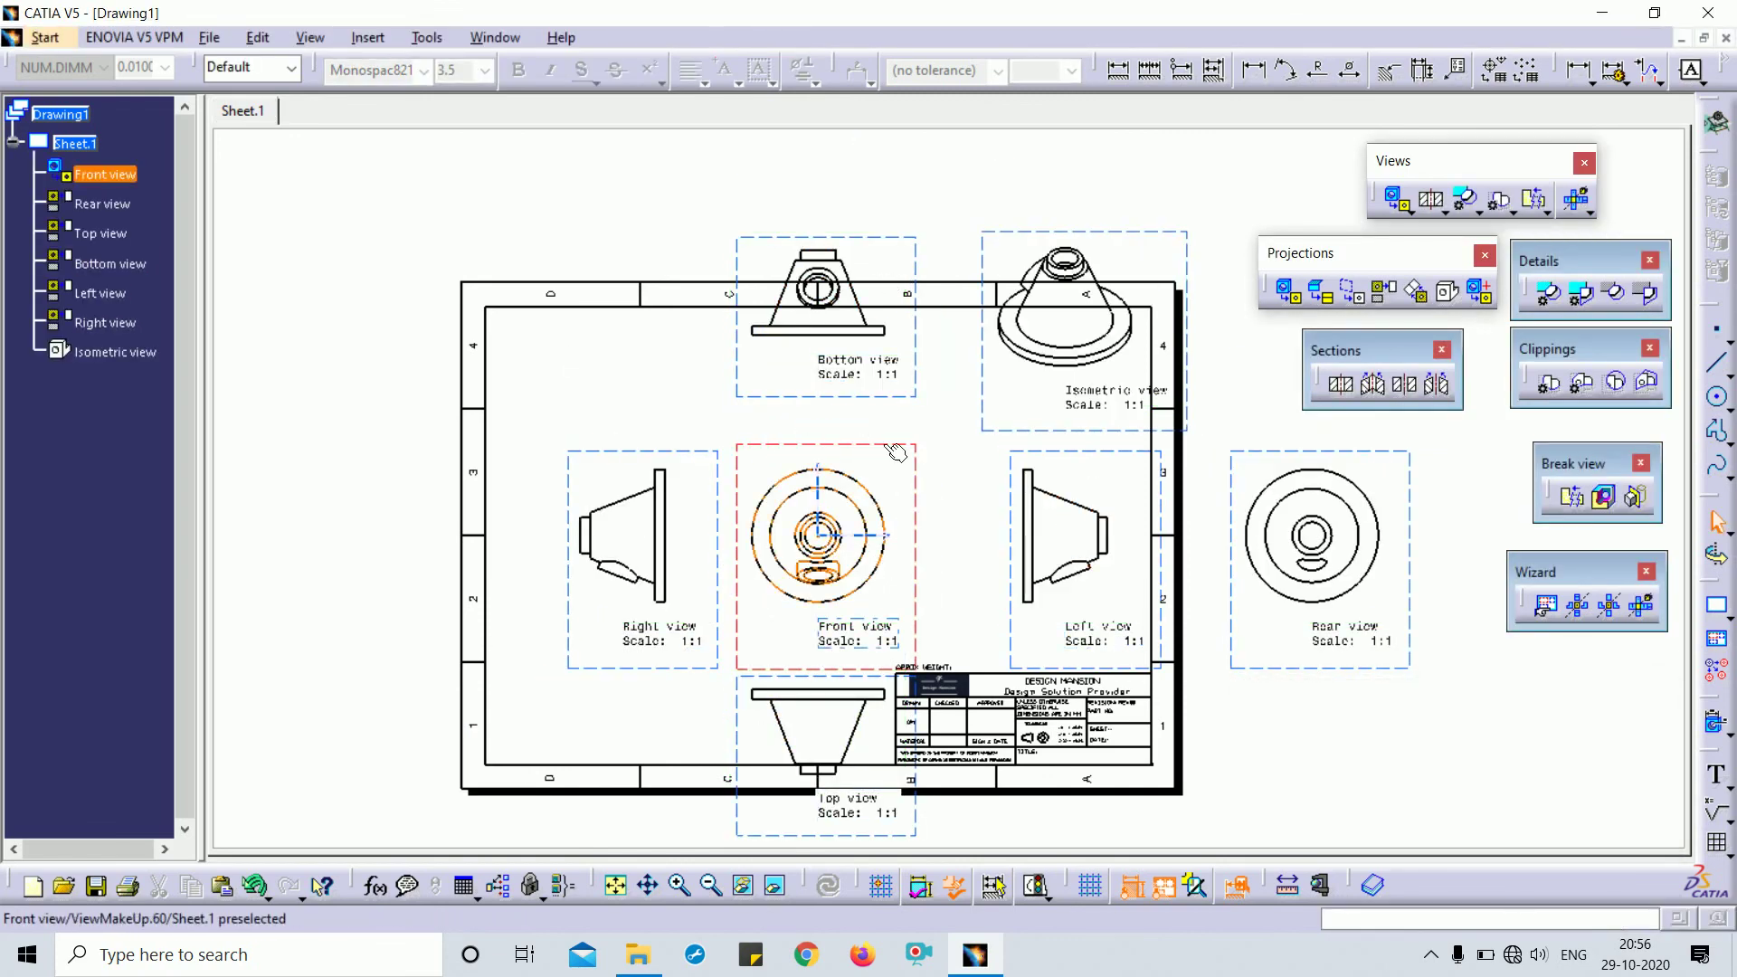
left_click_drag(873, 447, 768, 477)
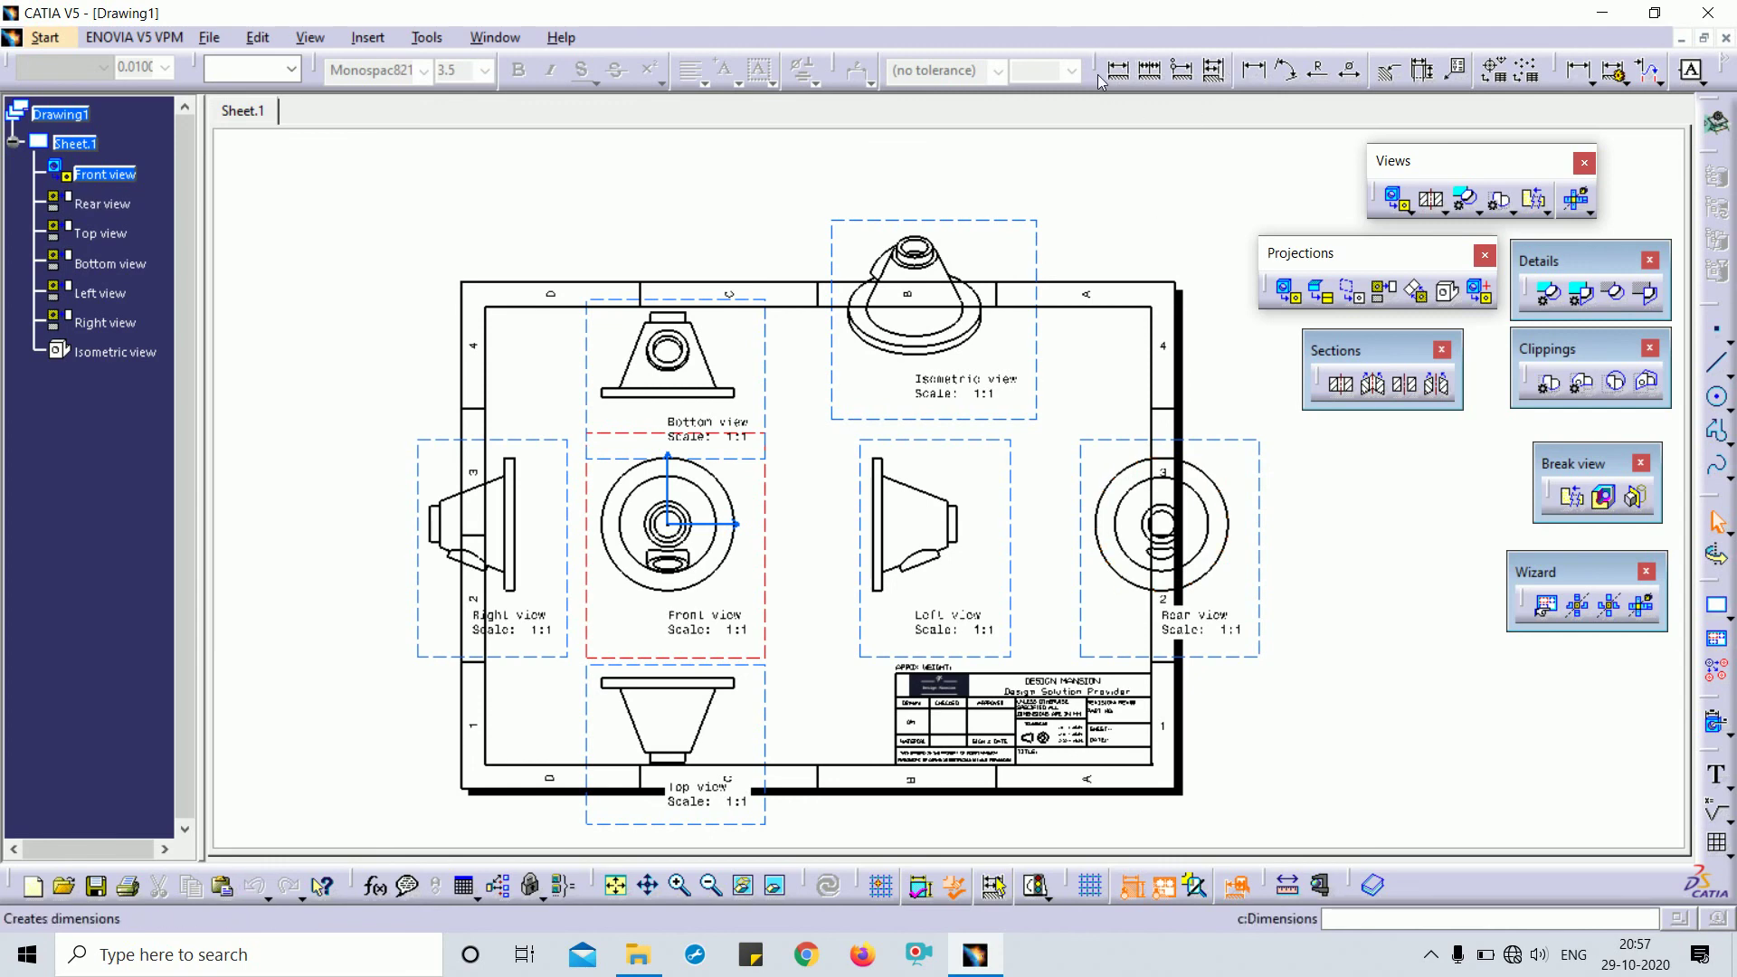
Undock the Dimensions toolbar and place it beside the floating Views toolbar over the drawing area
left_click_drag(1097, 66, 1107, 198)
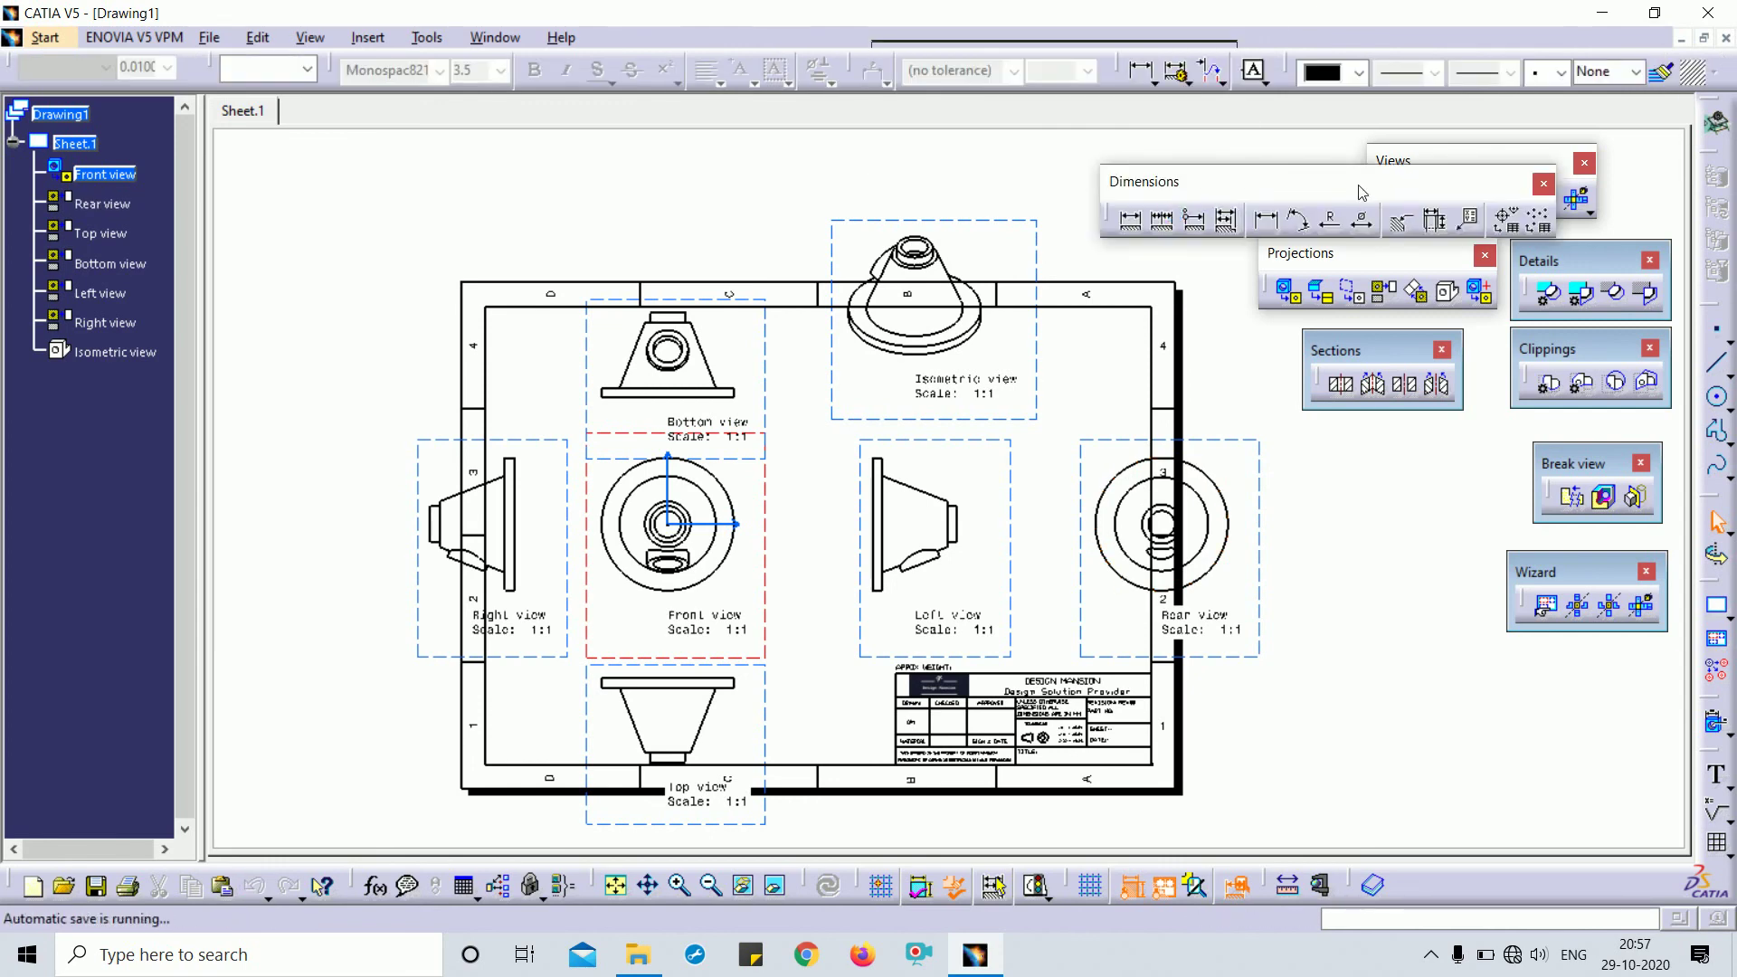
left_click_drag(1359, 186, 1149, 159)
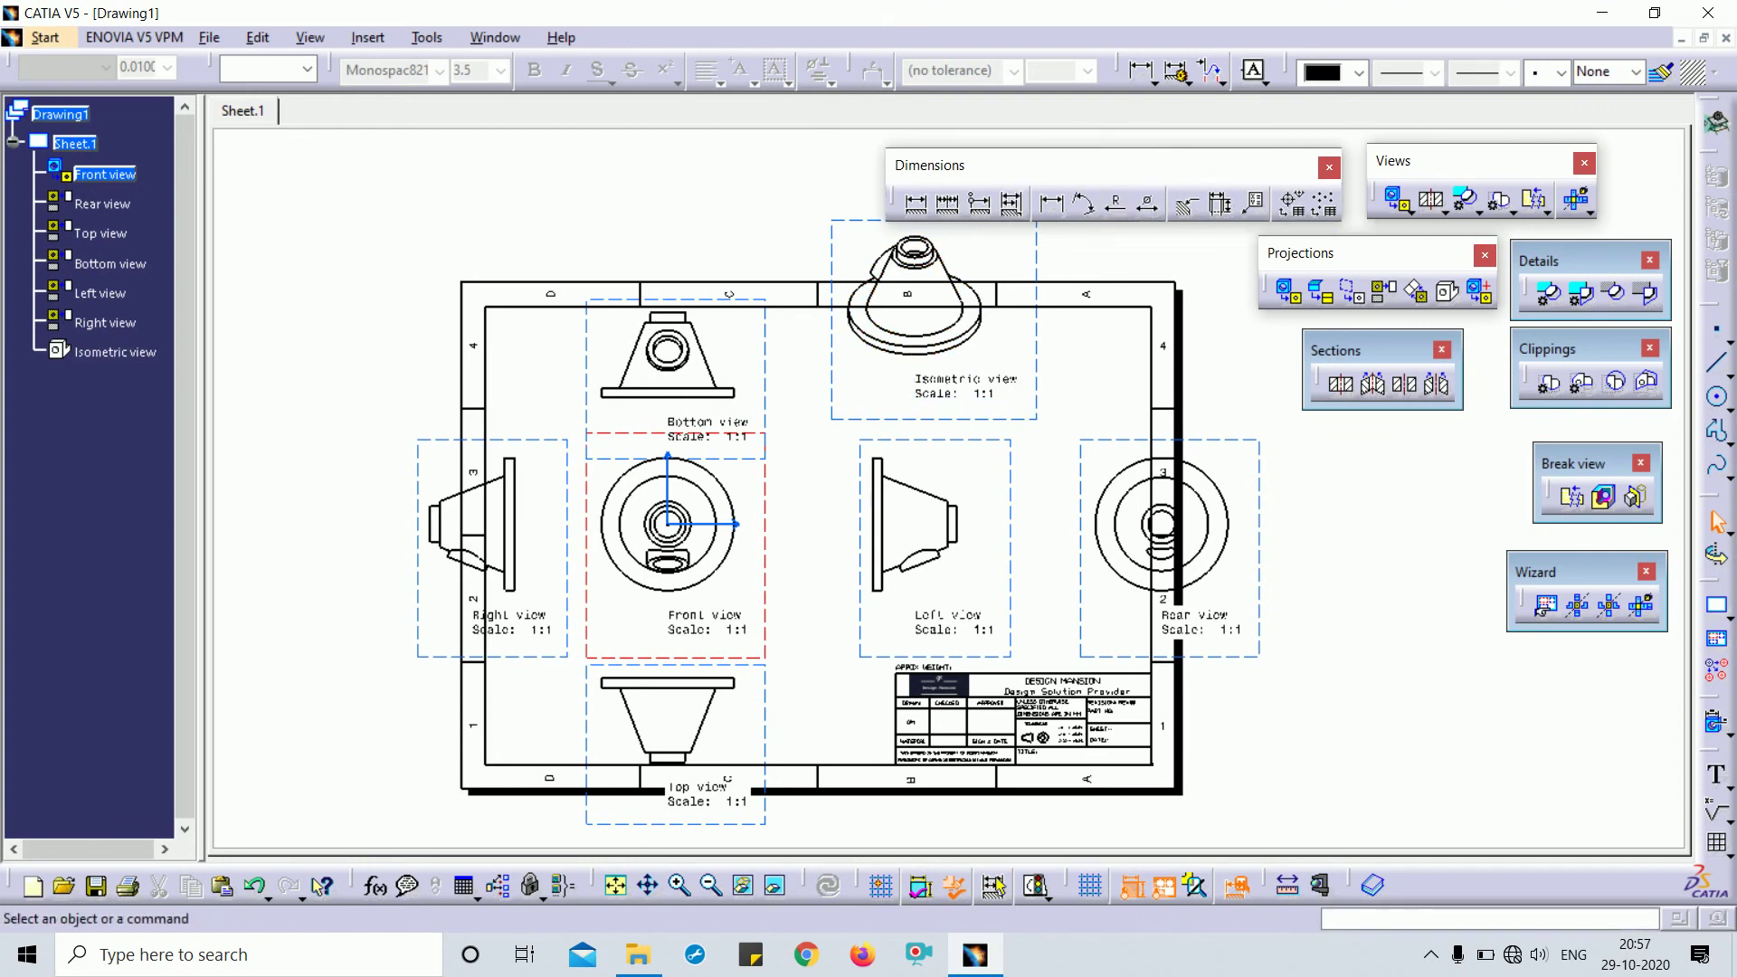
left_click(1142, 265)
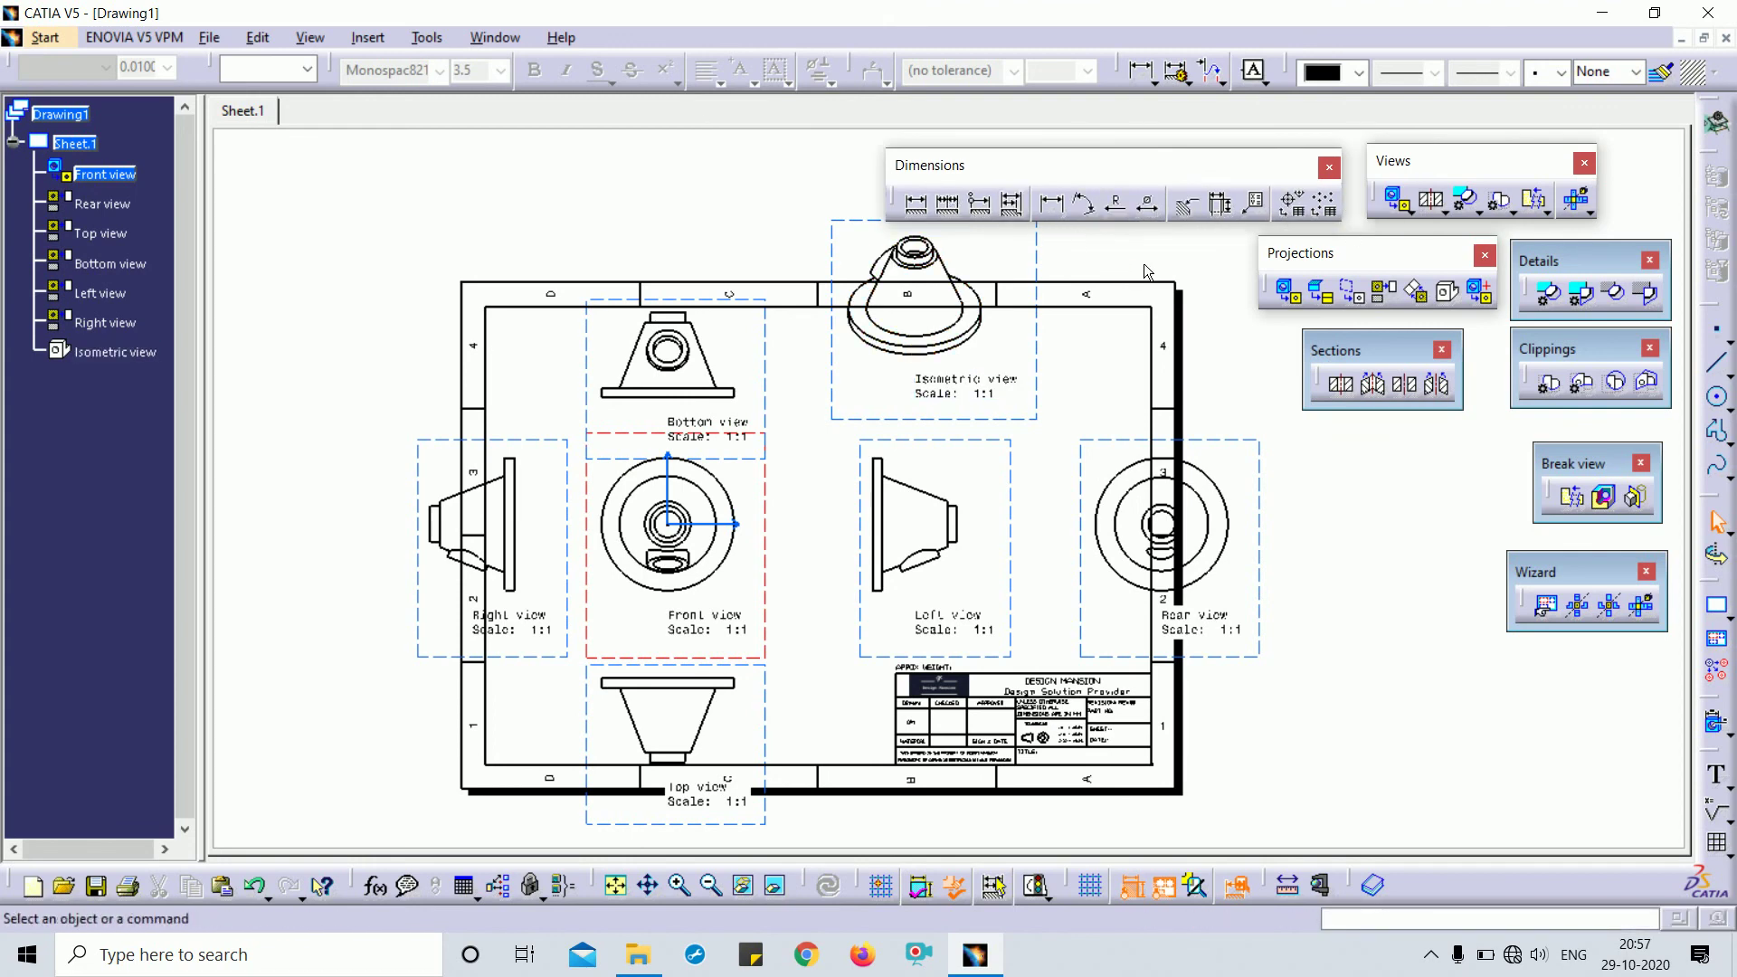